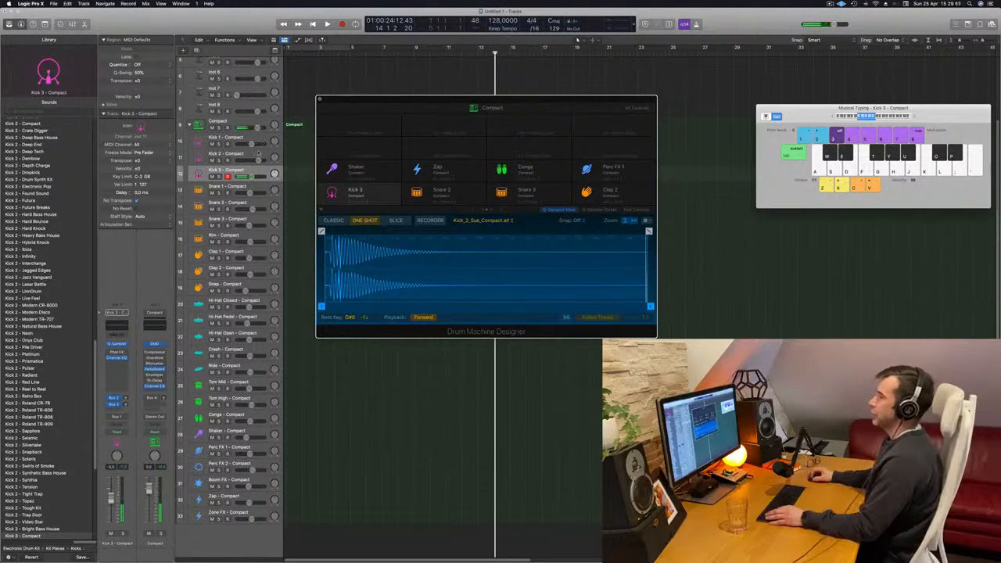
Move the Drum Machine Designer window aside and audition the kick from the main Compact kit track.
key(Up)
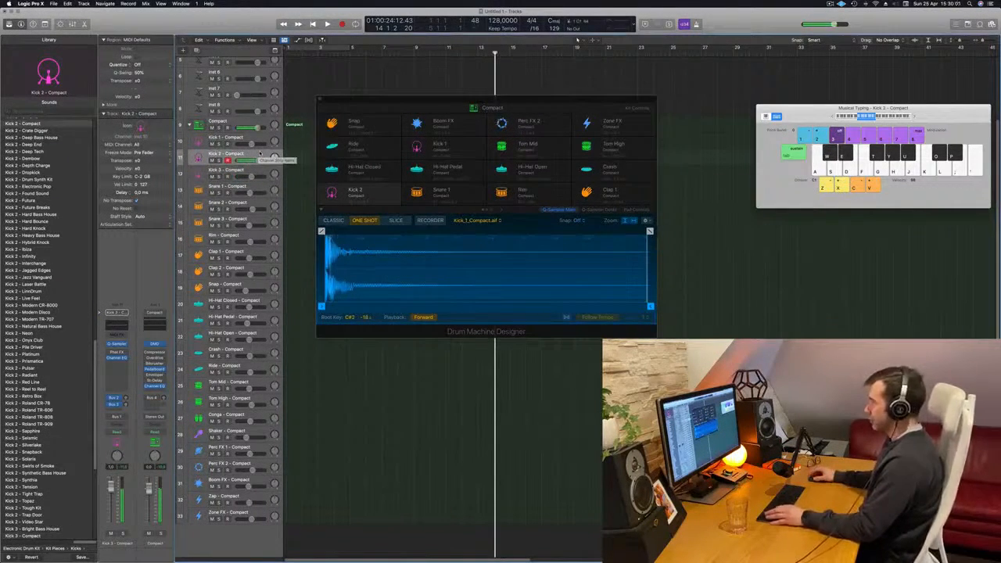
drag(626, 106, 734, 102)
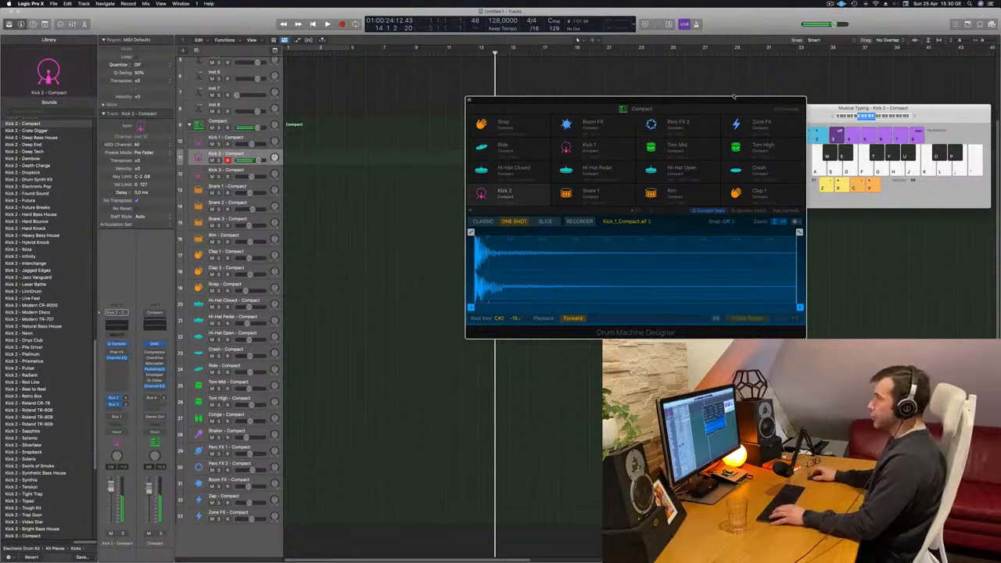
click(245, 121)
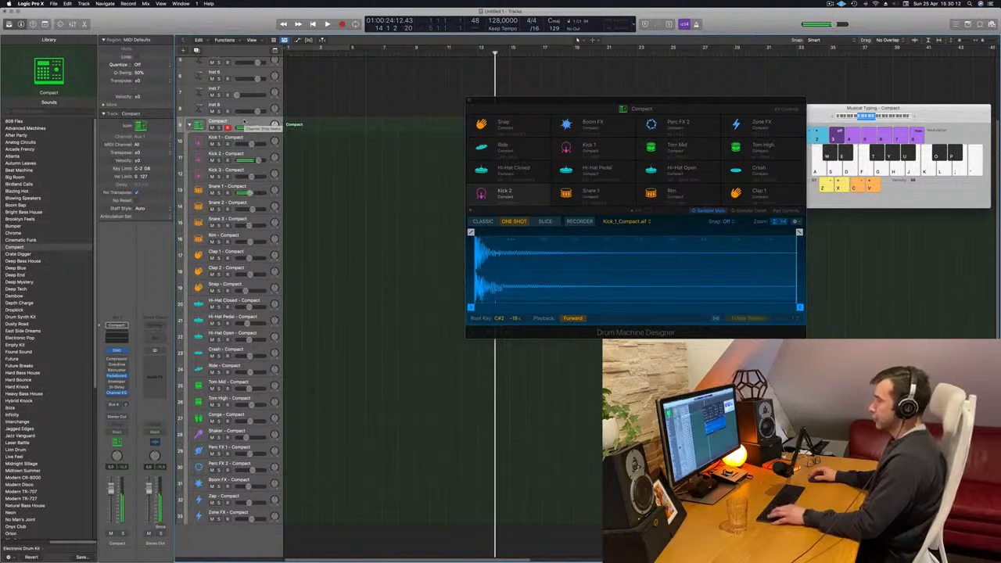
key(a)
key(a)
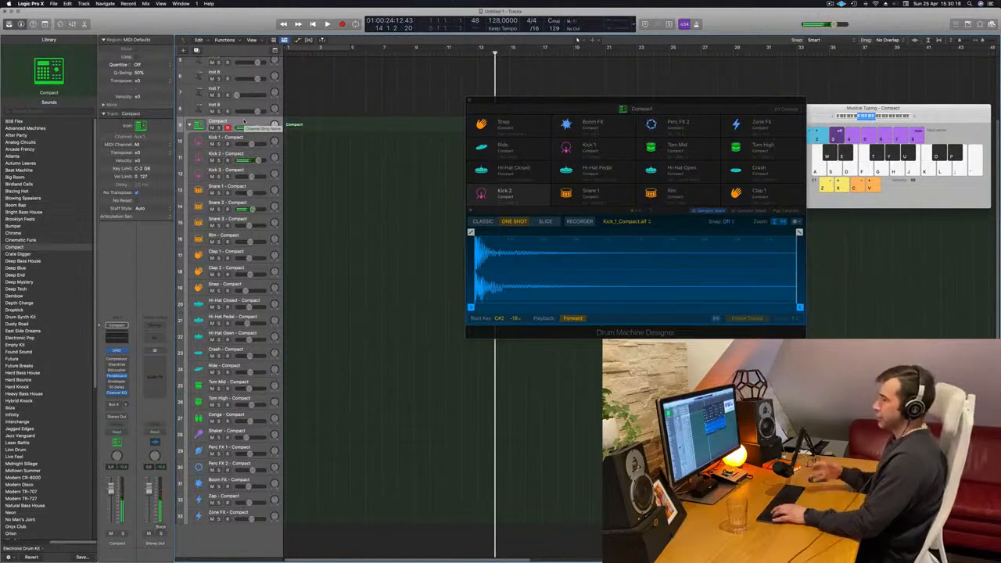
key(a)
Record an alternating kick and snare pattern on the Compact track over the four-bar cycle starting at bar 1.
key(r)
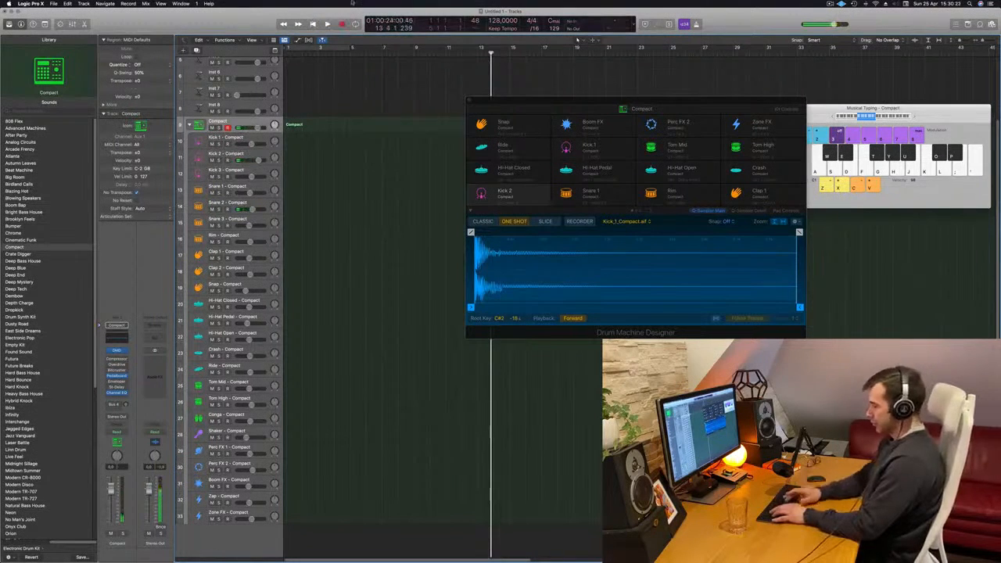
key(r)
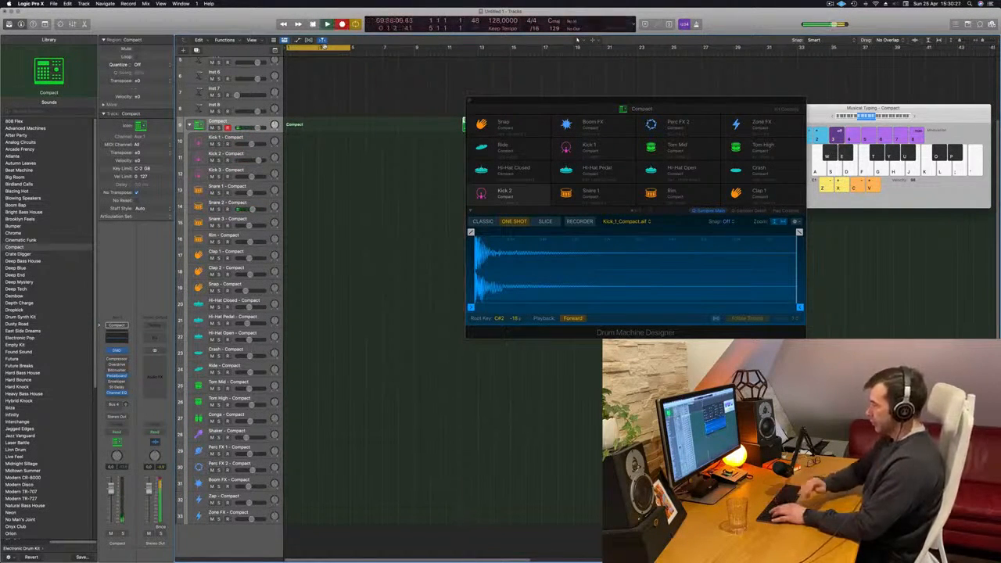
key(a)
key(d)
key(d)
key(a)
key(d)
key(a)
key(d)
key(a)
key(d)
key(a)
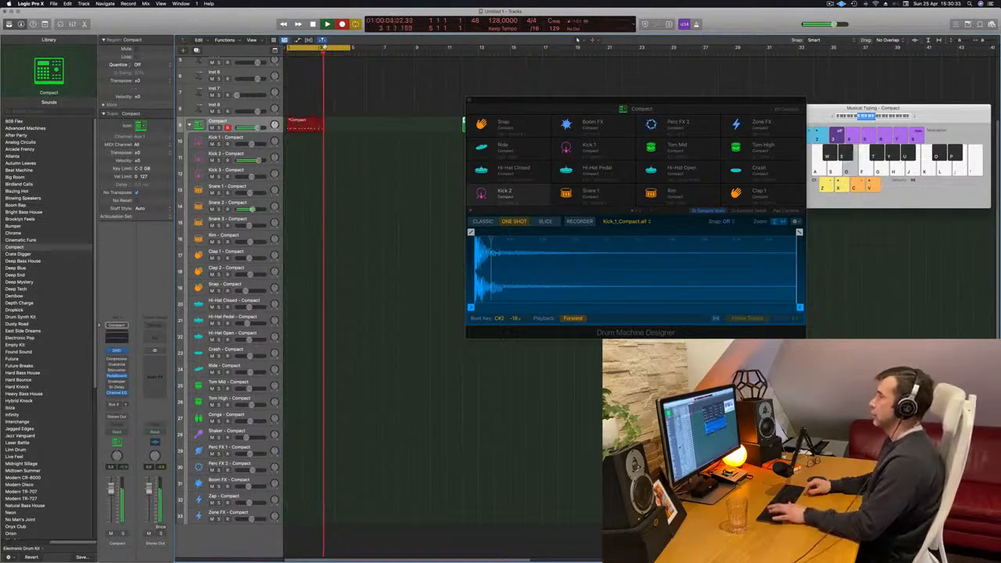
key(a)
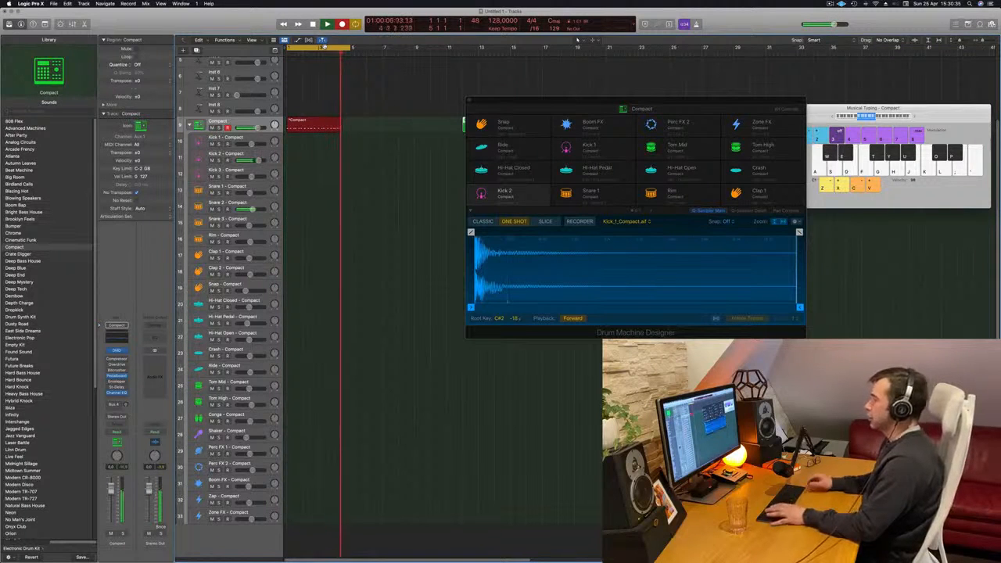
key(space)
key(Return)
key(space)
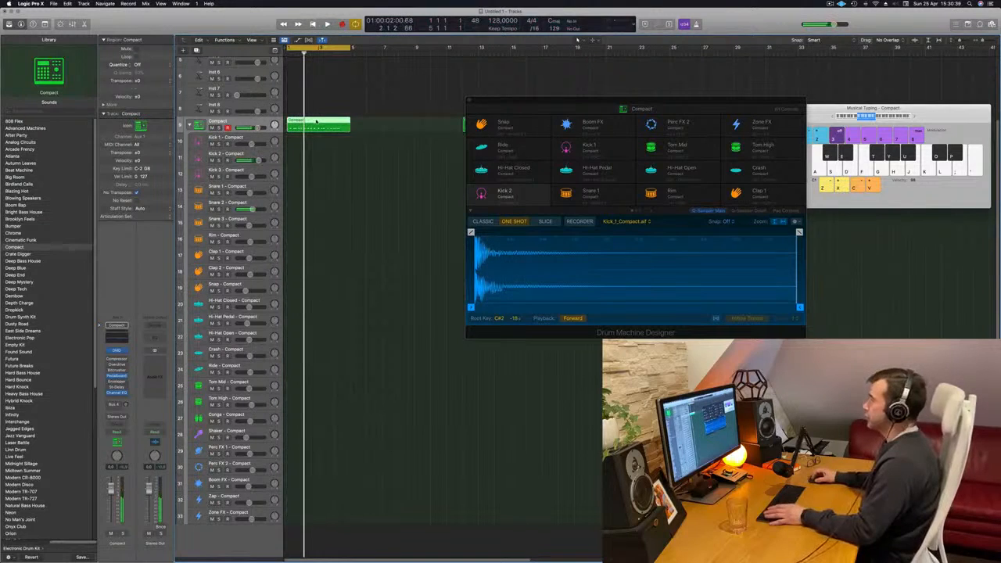
Quantize all notes of the recorded Compact region to 1/16 notes and play the result from the start.
double_click(316, 121)
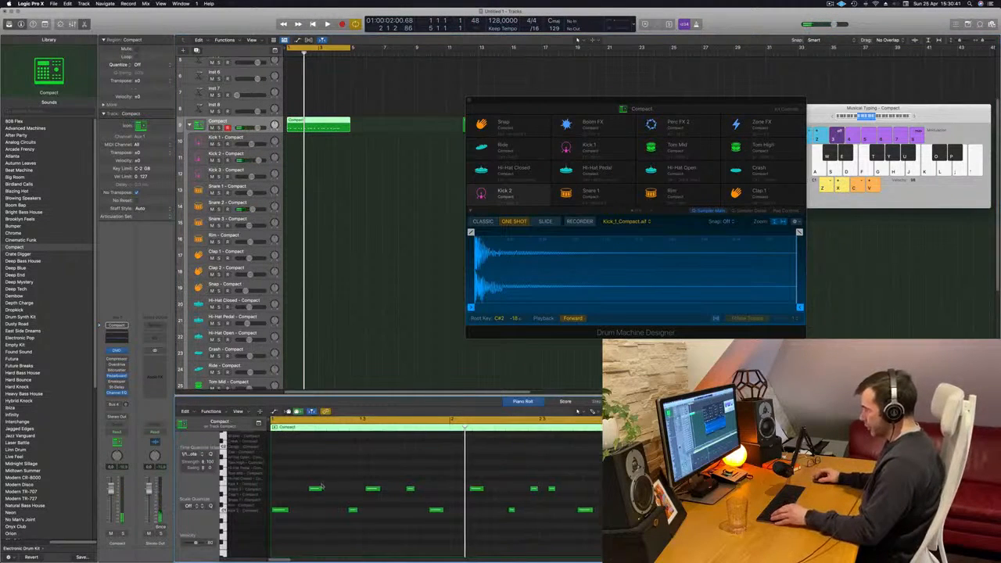
key(super+a)
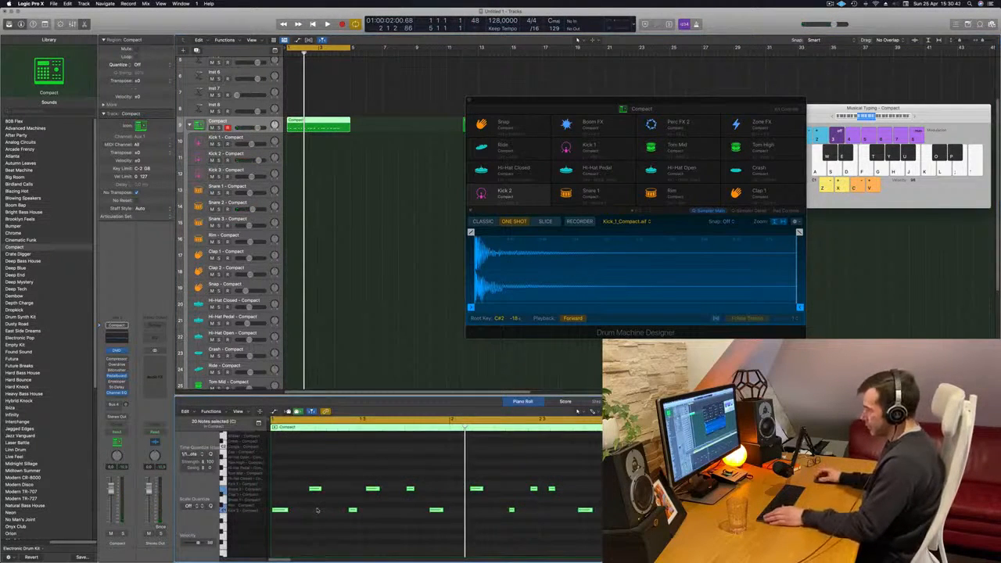
click(337, 471)
key(Return)
key(space)
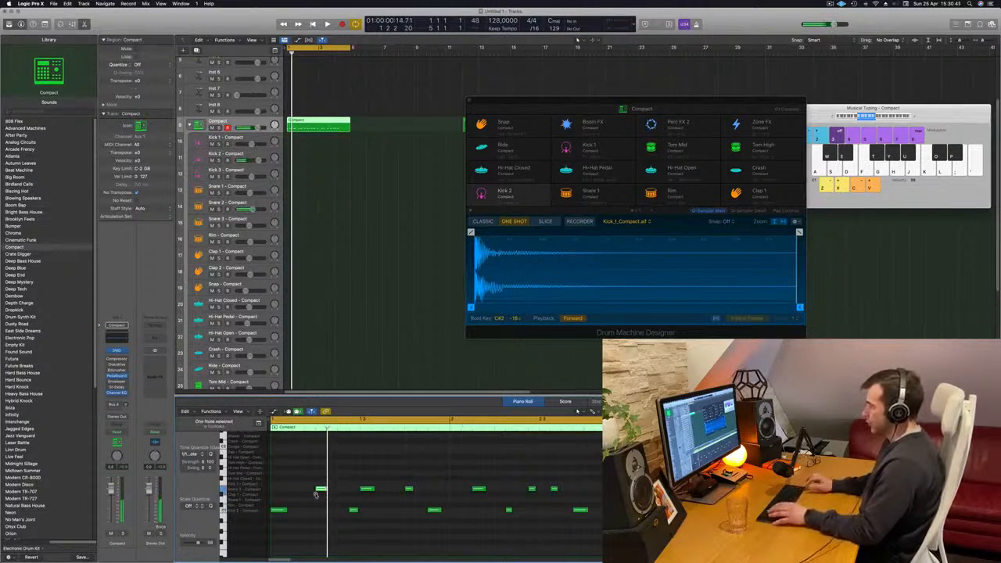
Shift the second kick note slightly earlier and delete every note after the first three in the Compact region.
drag(414, 520, 360, 482)
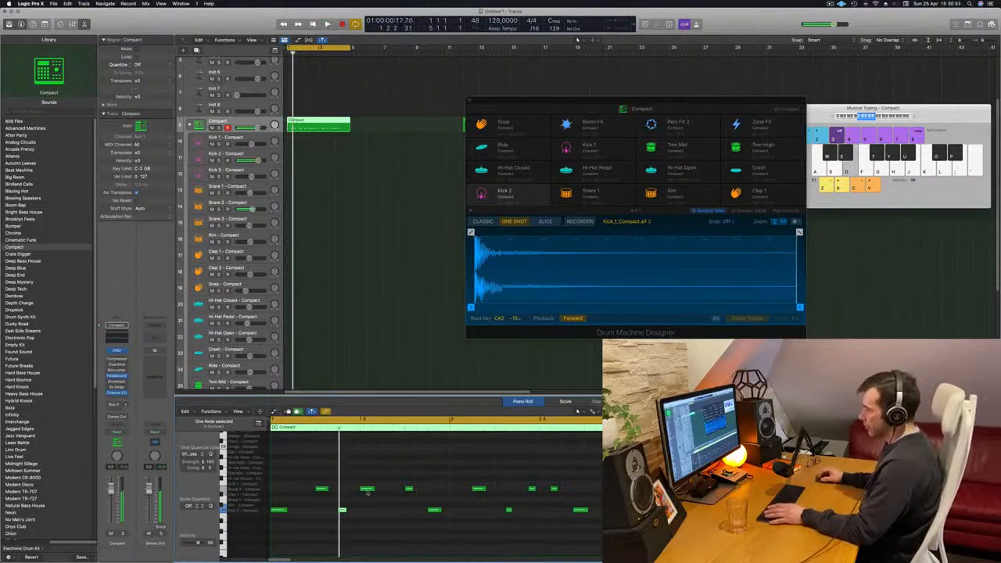
drag(384, 463, 610, 540)
key(Delete)
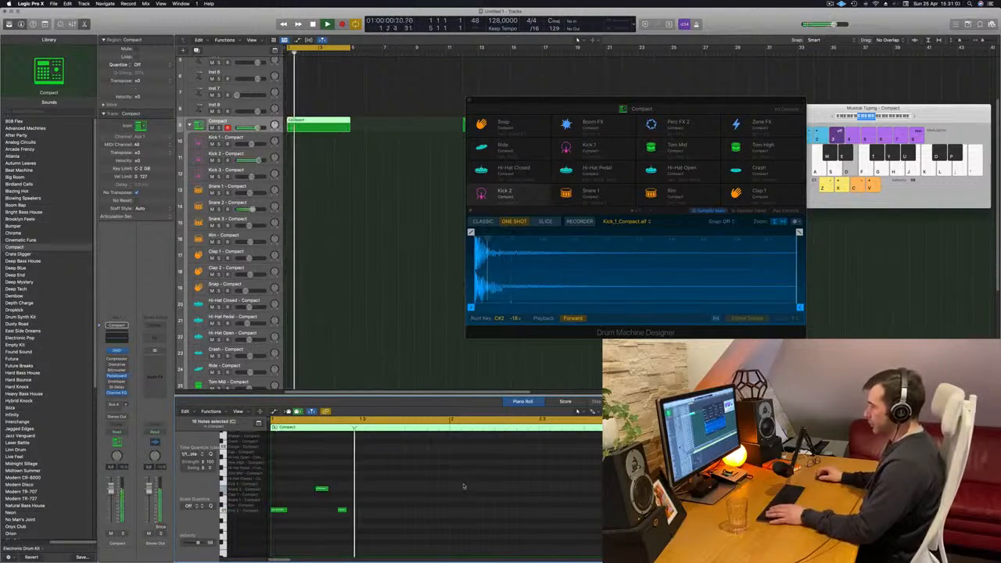
Duplicate the three remaining kick and snare notes to beat 3 of bar 1 and play the pattern.
drag(363, 472, 268, 549)
drag(279, 513, 371, 516)
key(space)
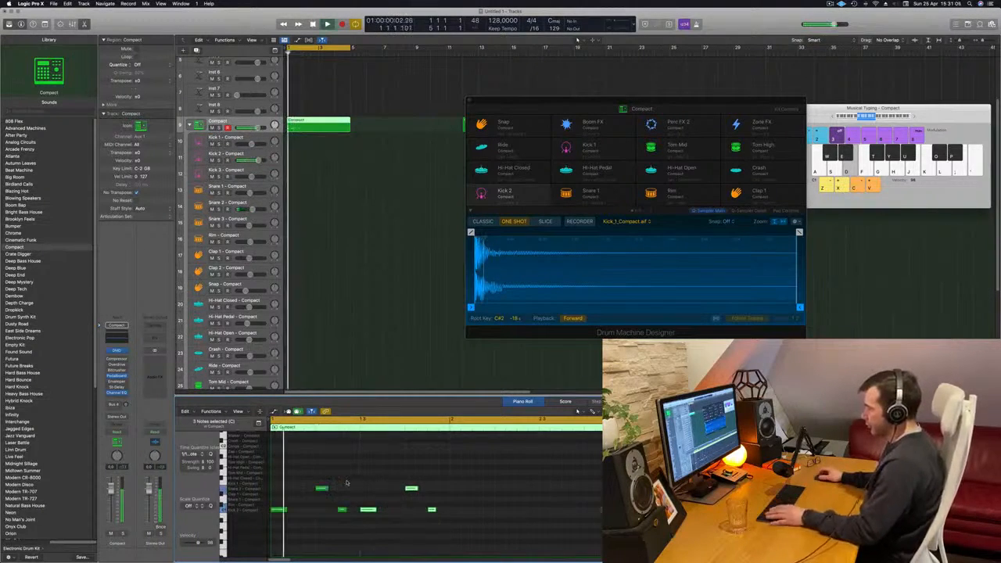
key(super+Left)
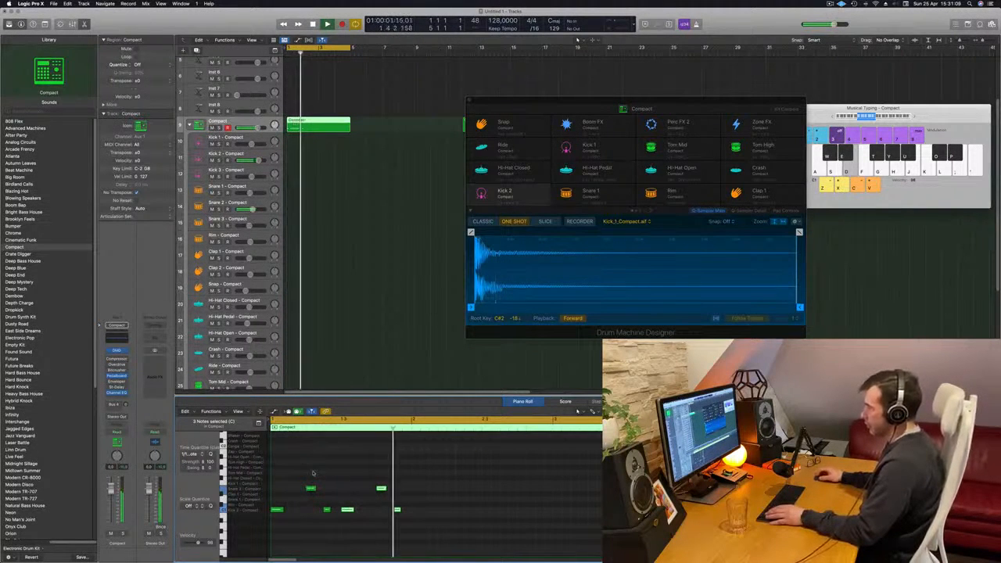
Duplicate the six-note pattern from bar 1 into bar 2 and delete the last kick note of bar 1.
key(super+a)
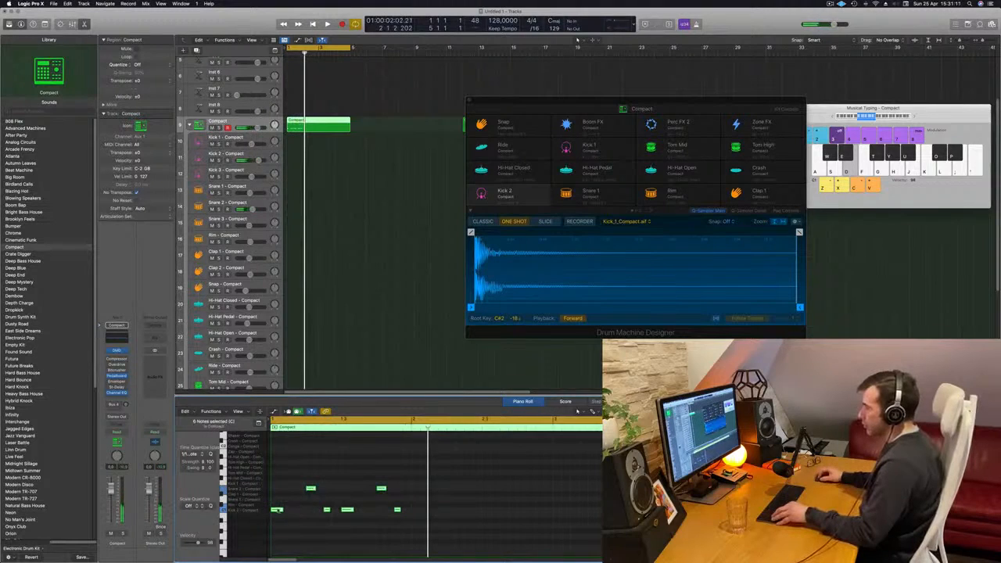
drag(276, 511, 417, 511)
key(space)
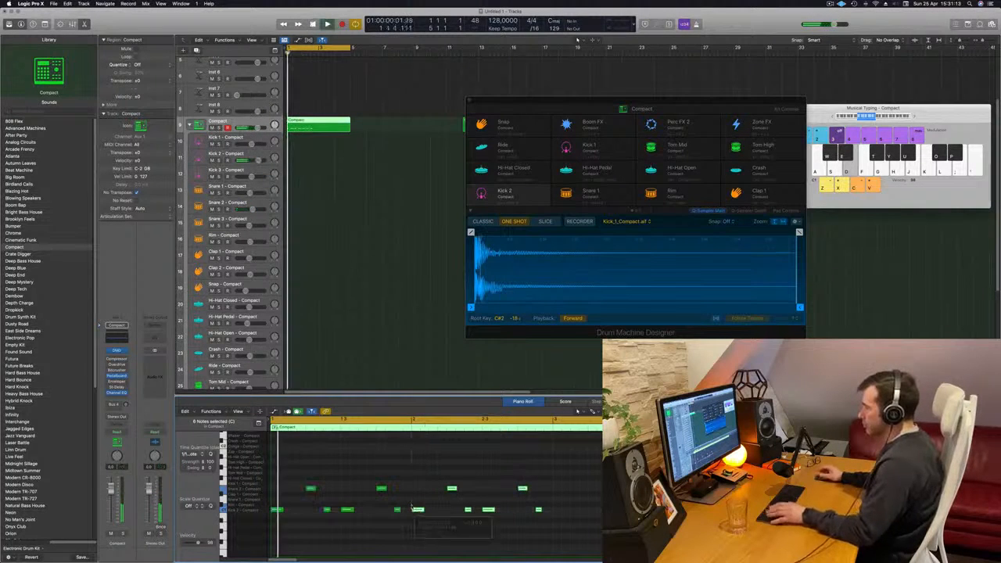
click(398, 510)
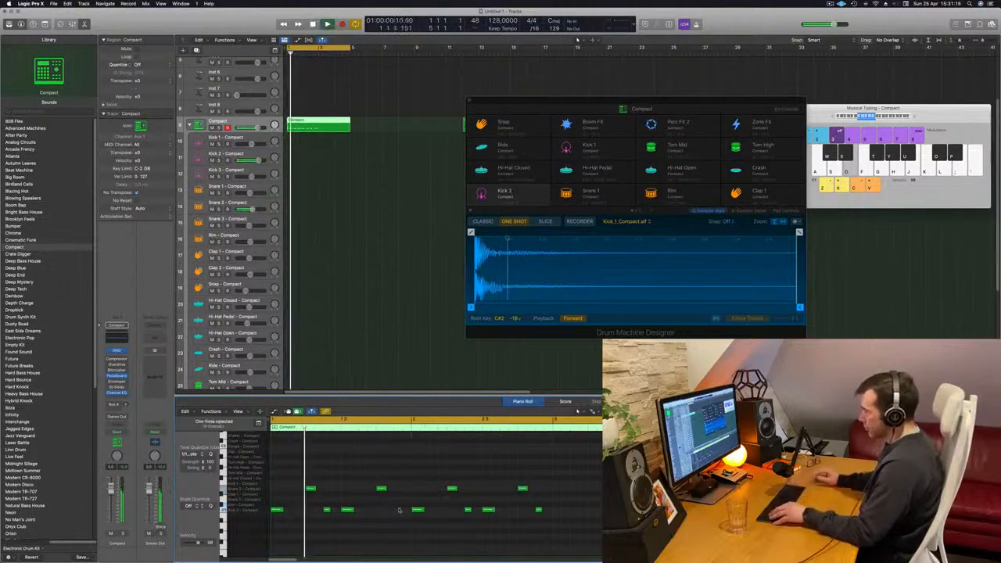
key(super+Left)
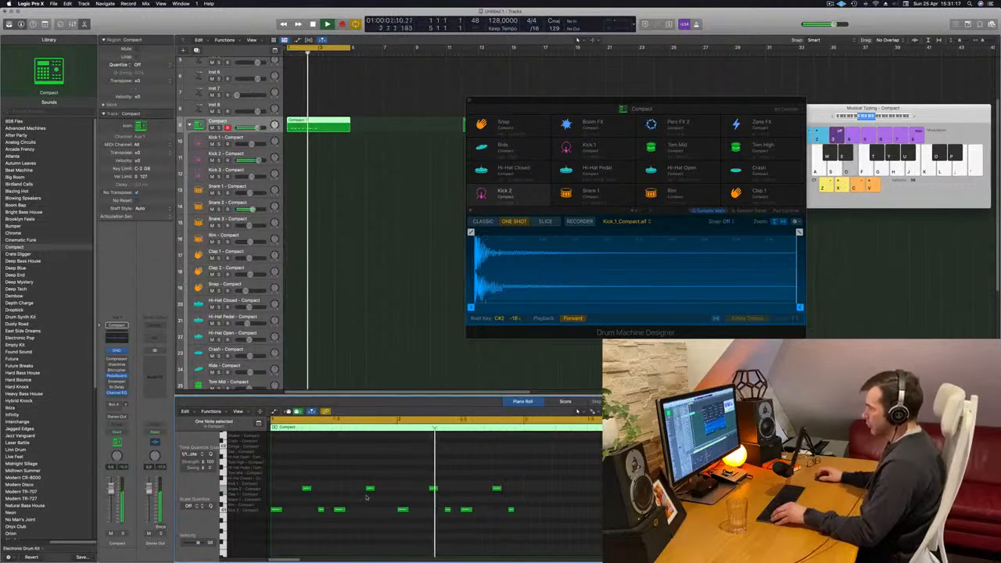
key(super+Left)
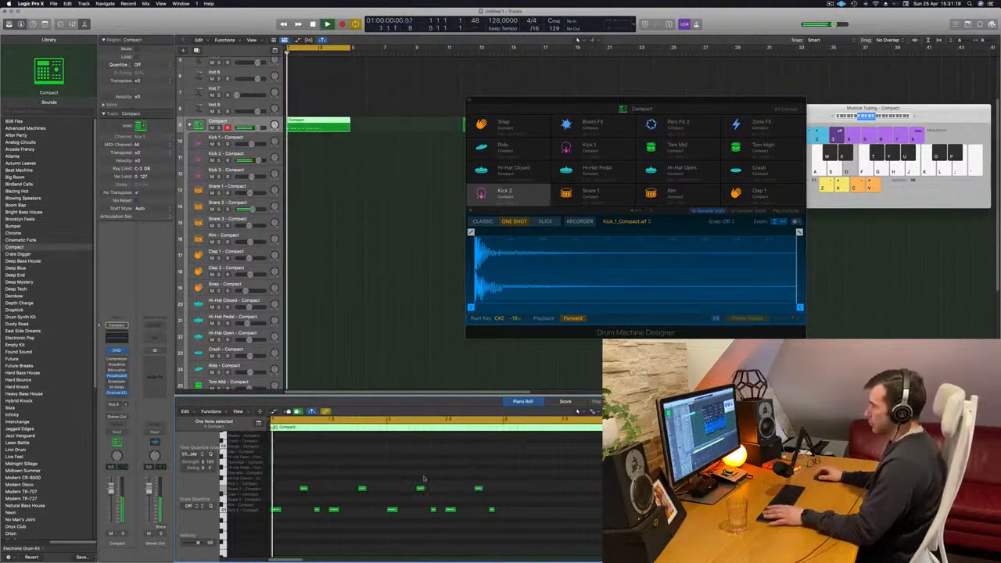
Trim the Compact region to its first two bars and play it back.
click(317, 122)
double_click(318, 122)
key(Delete)
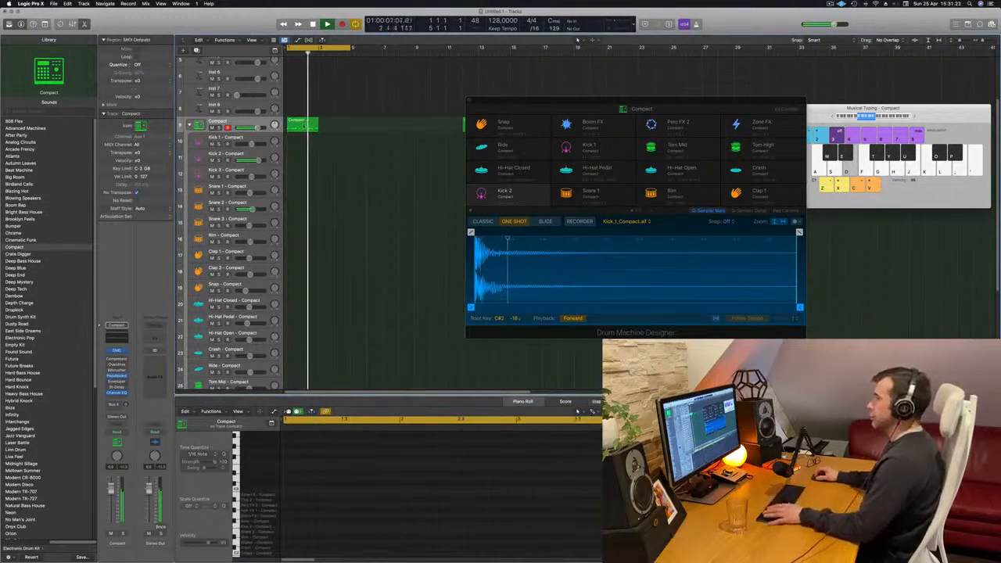
double_click(305, 126)
key(space)
key(space)
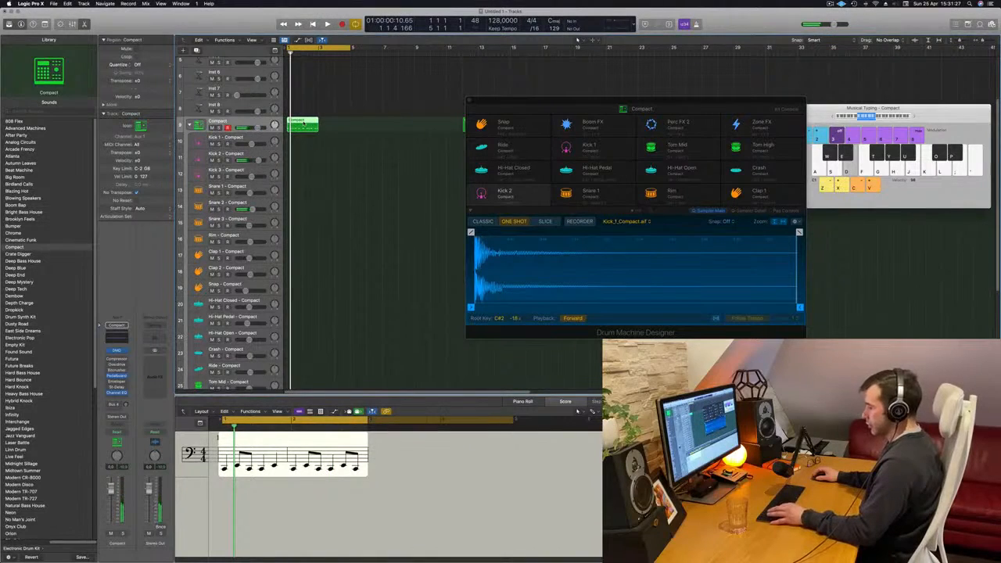
Close the Musical Typing keyboard and place the two-bar region on both the Kick 2 and Snare 2 tracks instead of the Compact track.
click(350, 172)
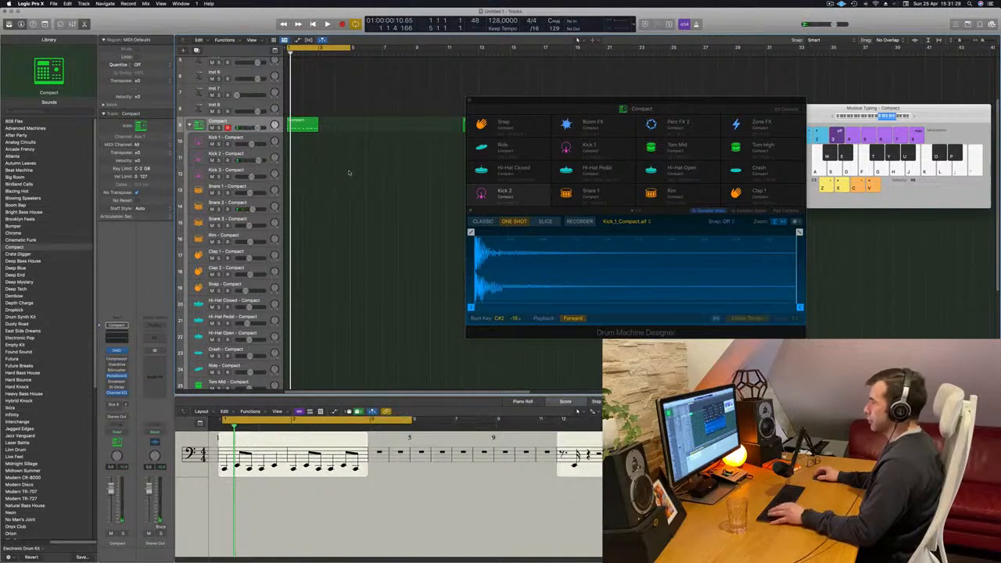
key(super+k)
key(x)
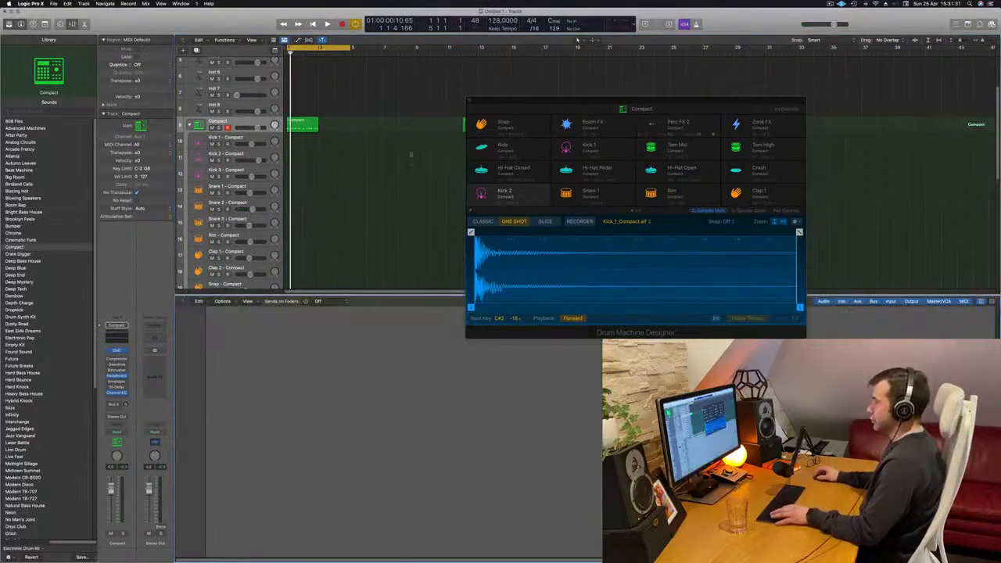
key(space)
drag(303, 127, 303, 208)
Delete the four snare notes from the region on the Kick 2 track.
double_click(309, 160)
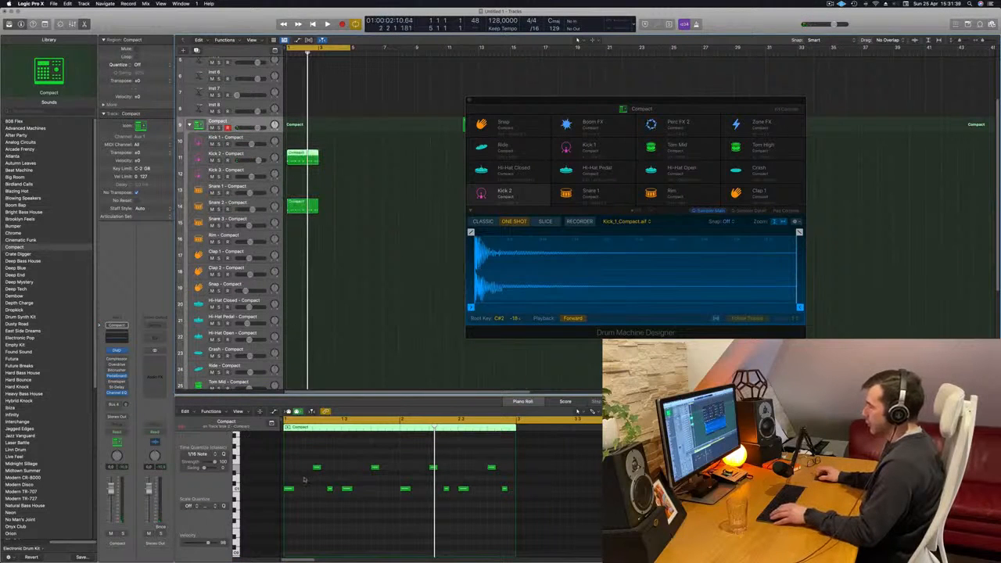
drag(301, 458, 505, 481)
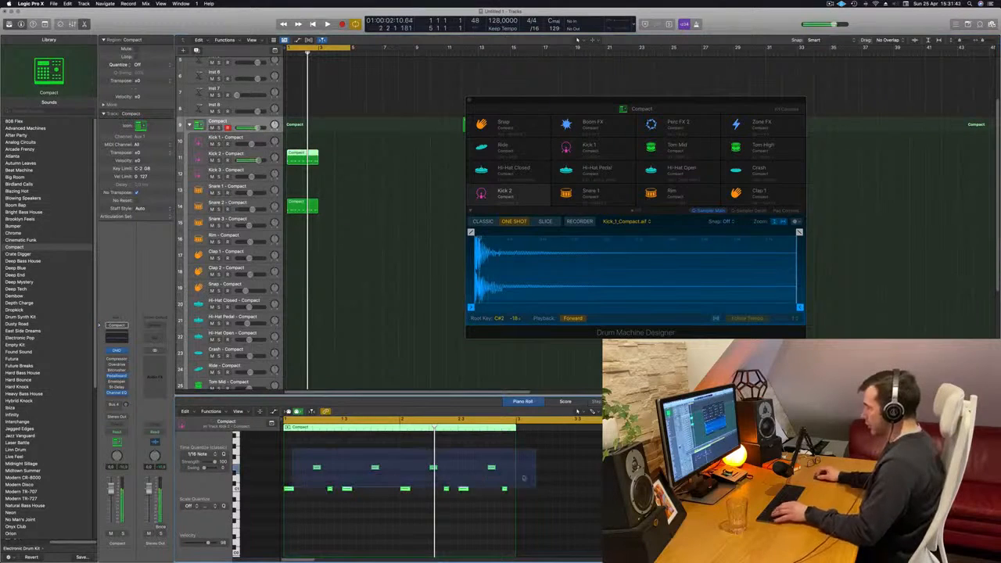
key(Delete)
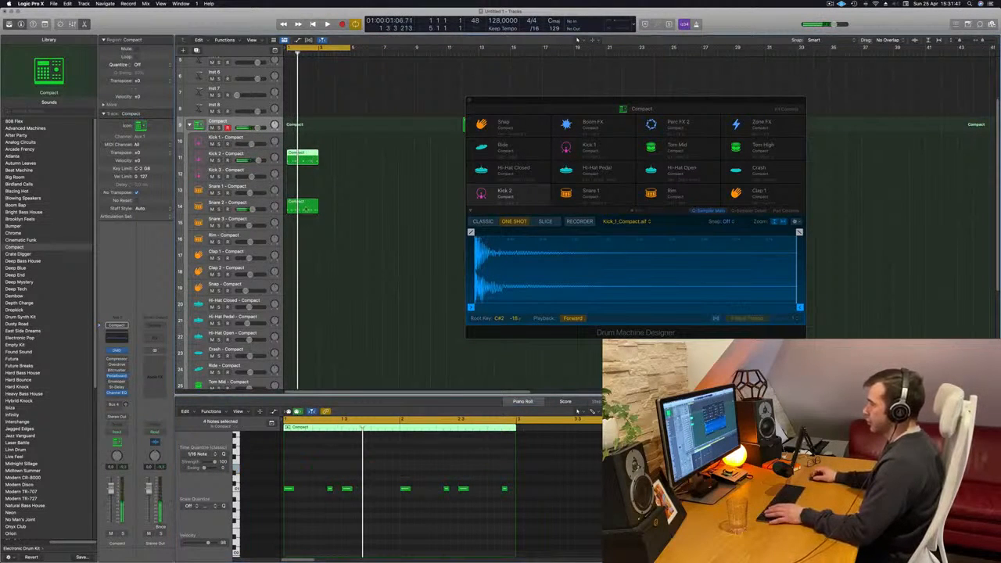
Delete the kick notes from the region on the Snare 2 track and play the separated parts together.
key(super+z)
drag(288, 486, 512, 523)
key(Delete)
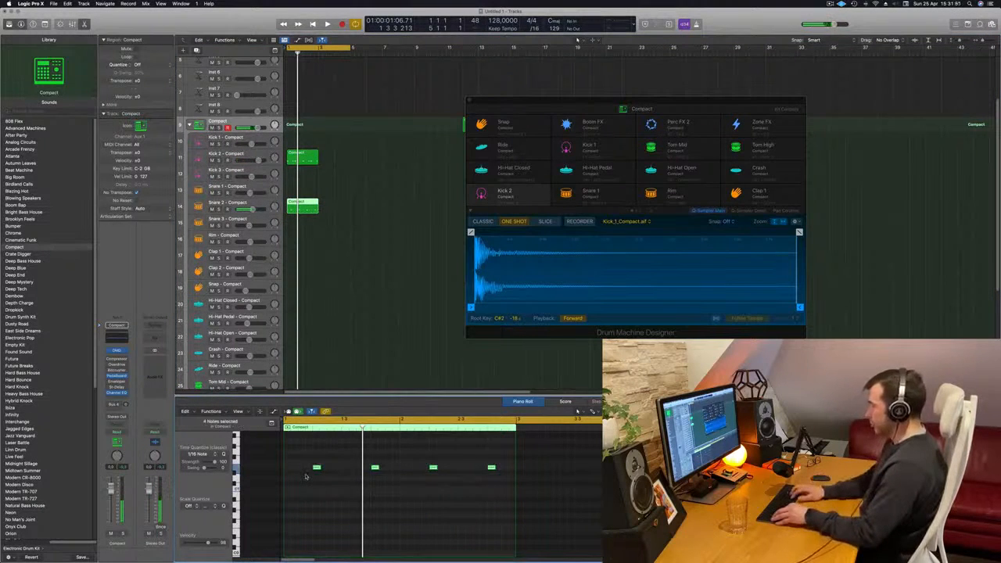
key(space)
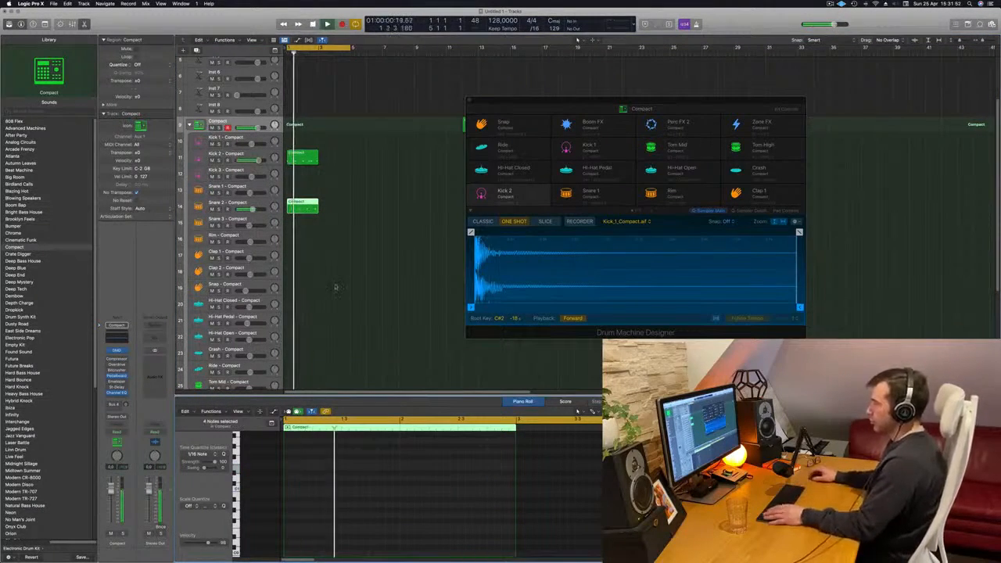
Transpose all the kick notes in the Kick 2 region to a higher pitch.
click(310, 159)
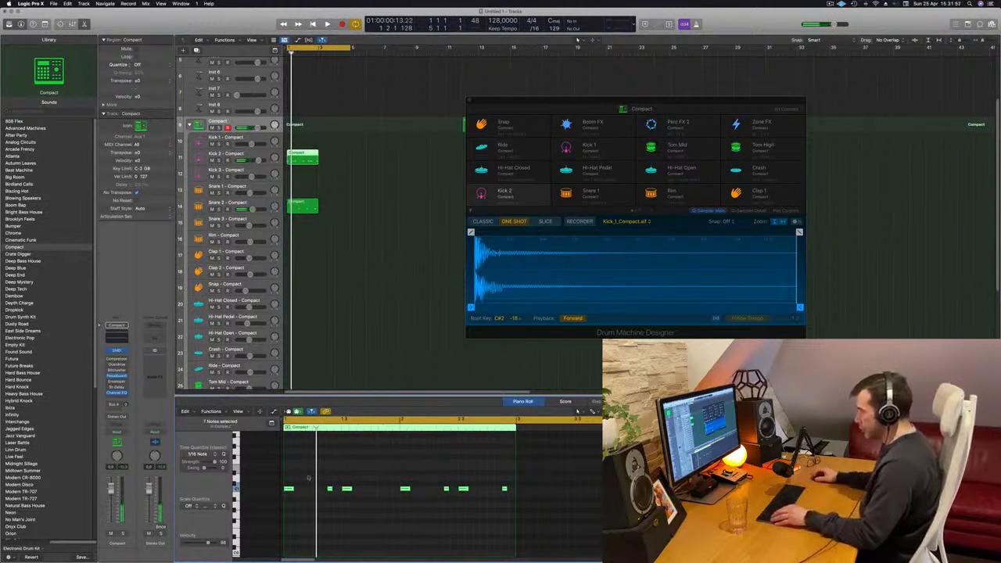
scroll(301, 478, up, 5)
scroll(304, 478, down, 2)
click(366, 491)
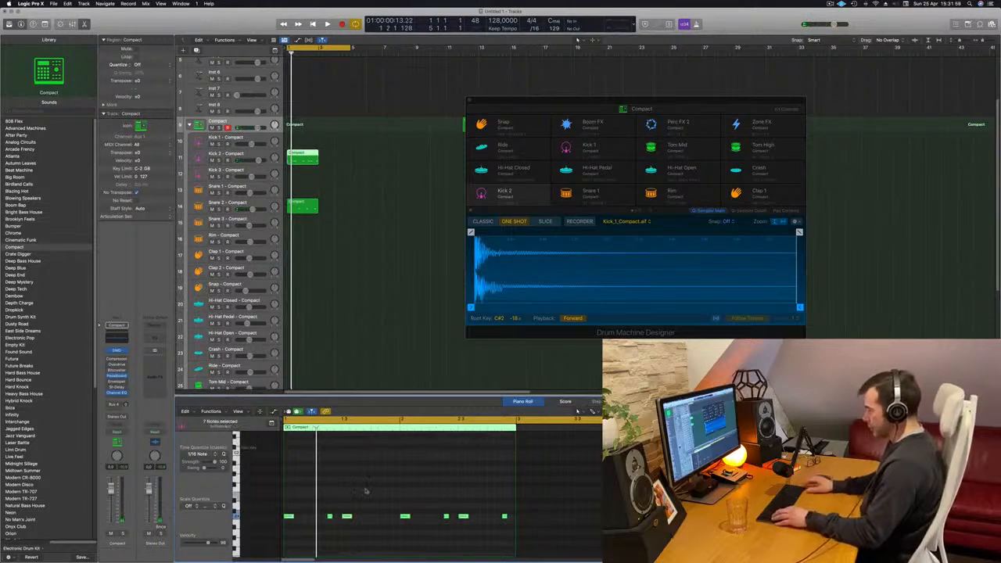
scroll(366, 491, down, 3)
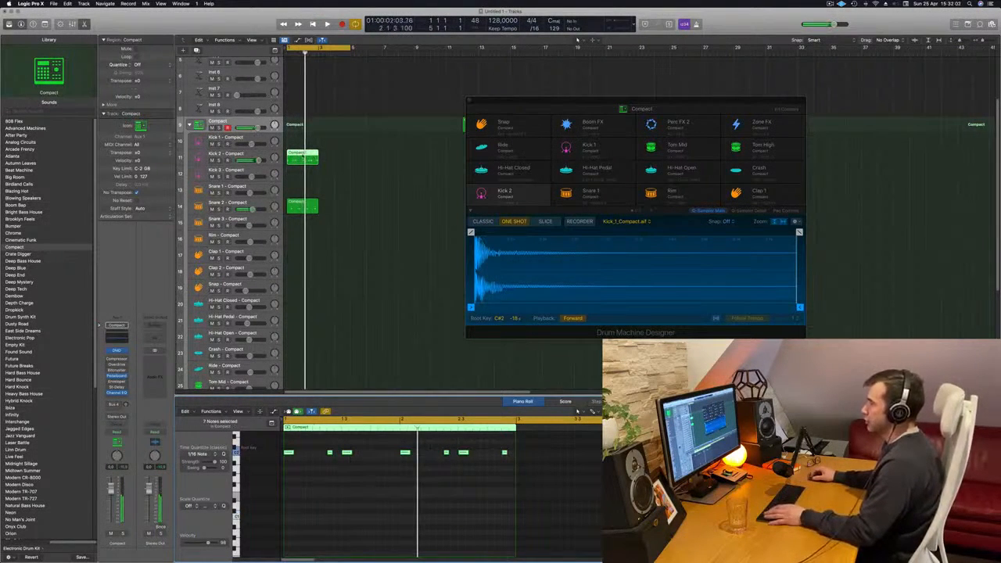
Move the kick region from the Kick 2 track up to the Kick 1 track and play it back.
drag(303, 150, 303, 135)
key(space)
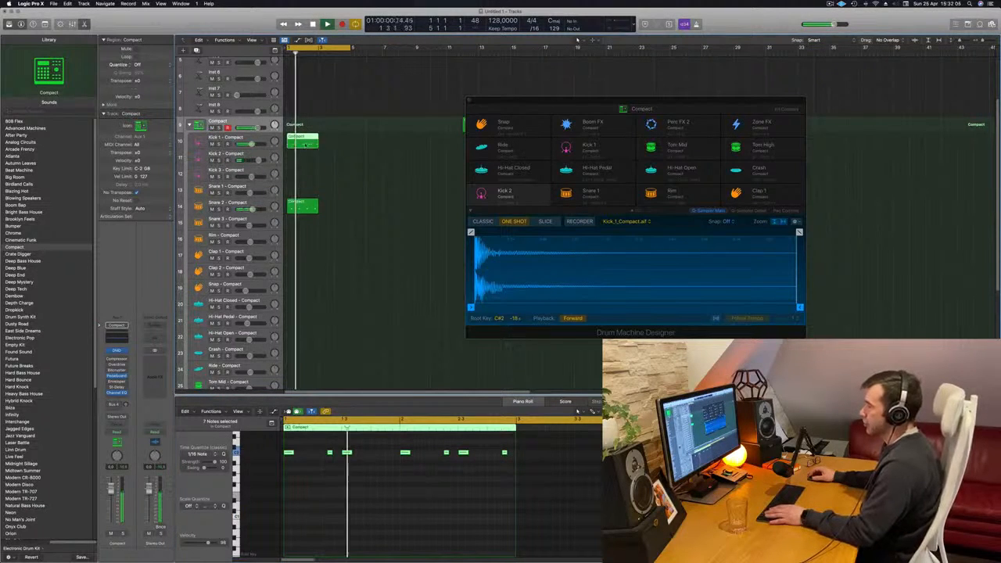
scroll(341, 477, up, 2)
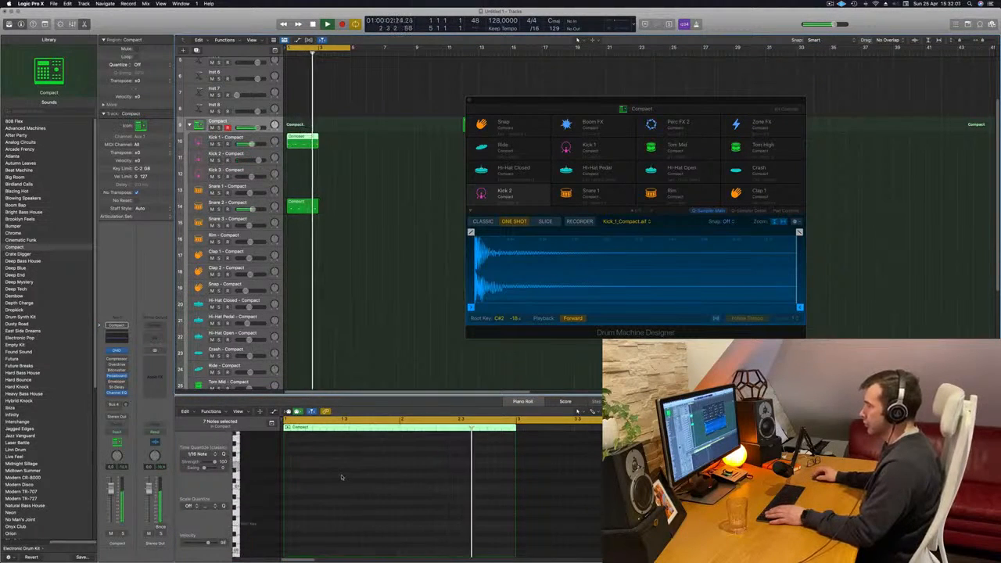
Select only the kick region on the Kick 1 track, transpose its notes to a different octave and play it back.
scroll(341, 477, up, 2)
key(super+a)
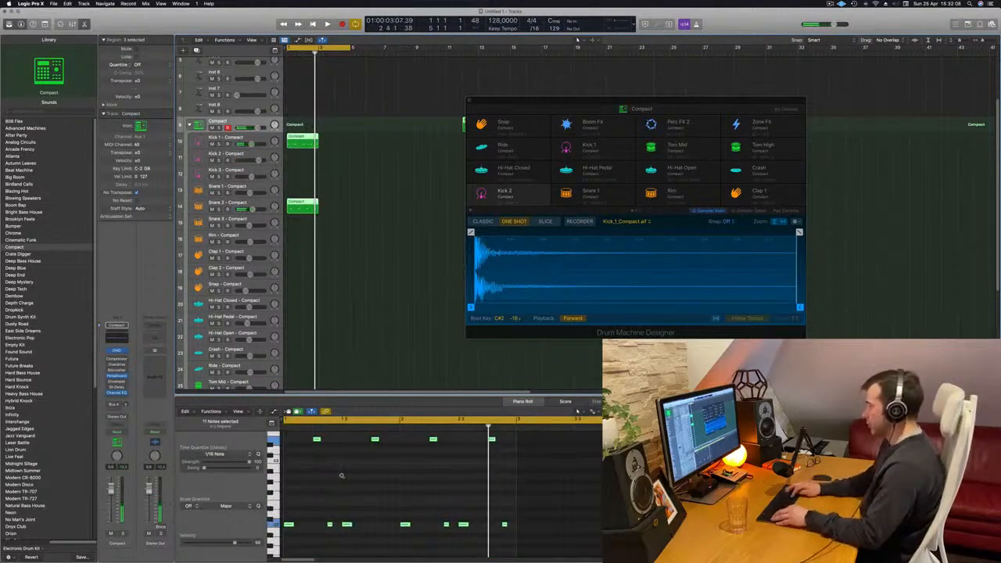
click(409, 116)
click(303, 141)
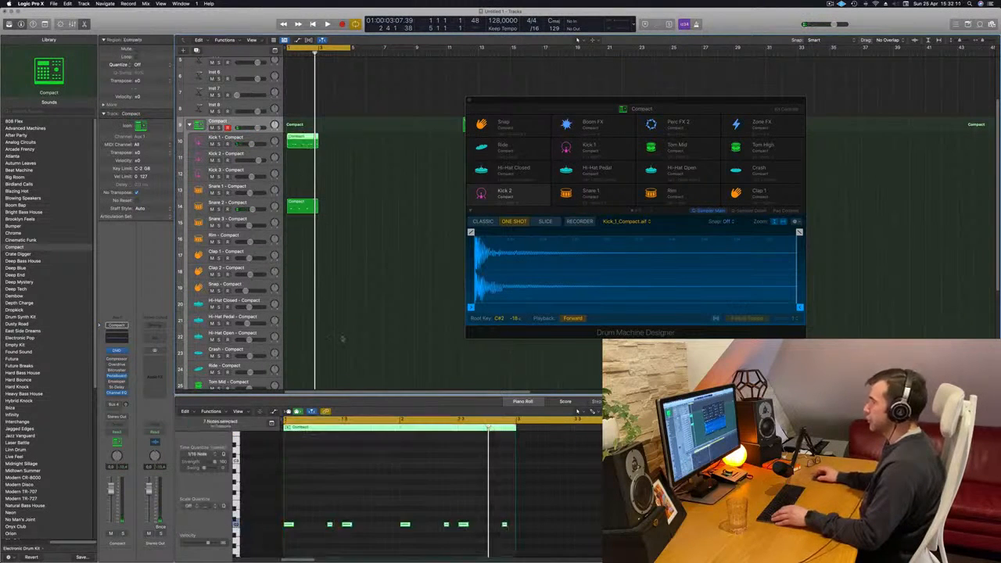
click(356, 489)
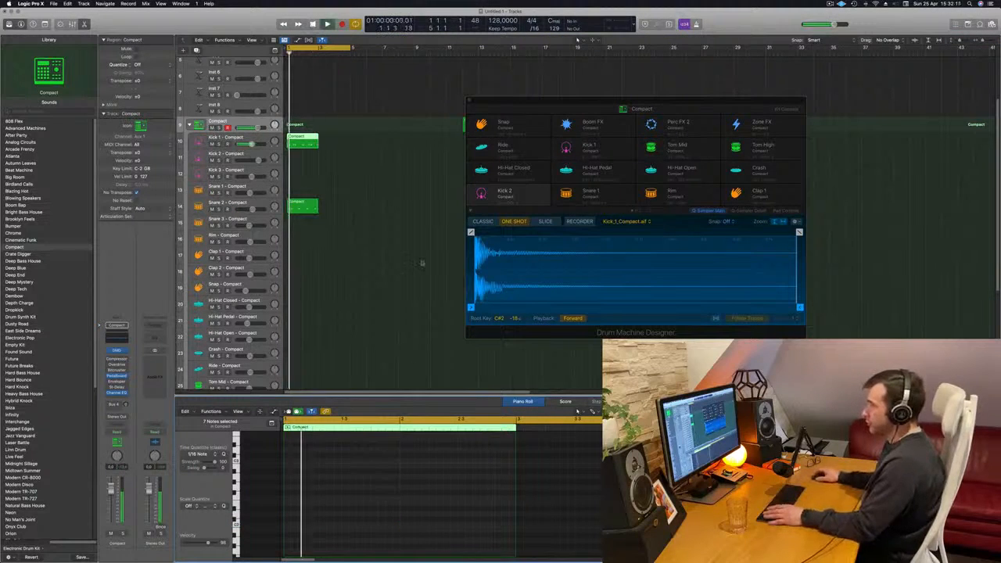
Move the kick region from the Kick 1 track down to the Kick 2 track and play it back.
drag(311, 137, 311, 155)
scroll(406, 494, down, 5)
click(407, 494)
key(space)
scroll(406, 493, down, 3)
key(space)
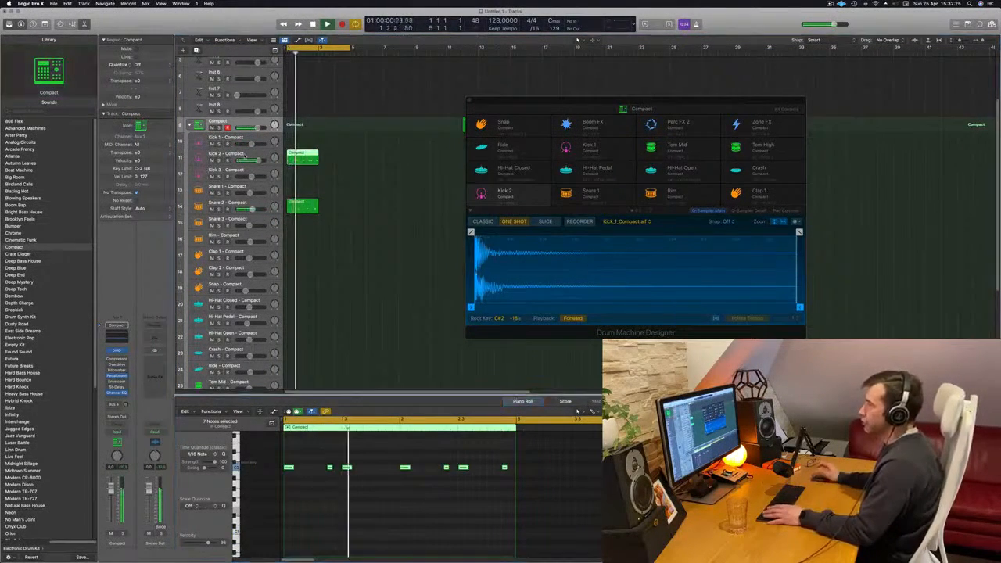
Try the Crate Digger, Deep Bass House and Deep End kick sounds on the Kick 2 track during playback.
click(245, 156)
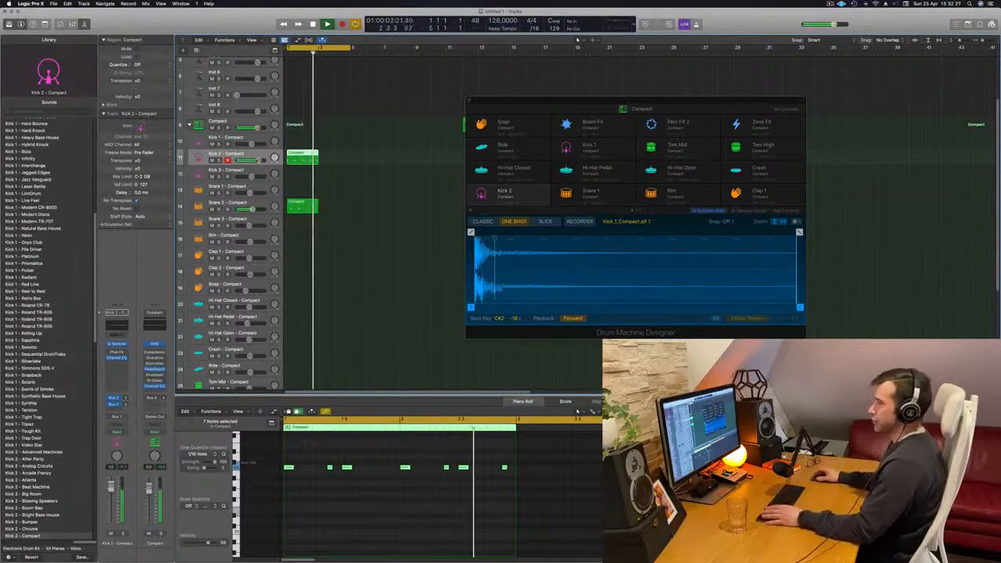
scroll(30, 345, down, 5)
click(28, 416)
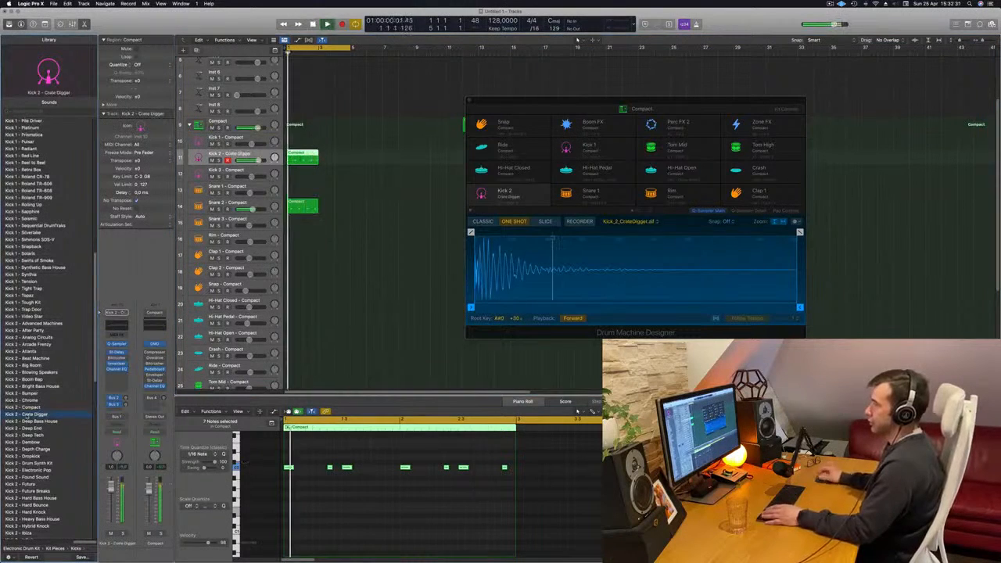
key(Down)
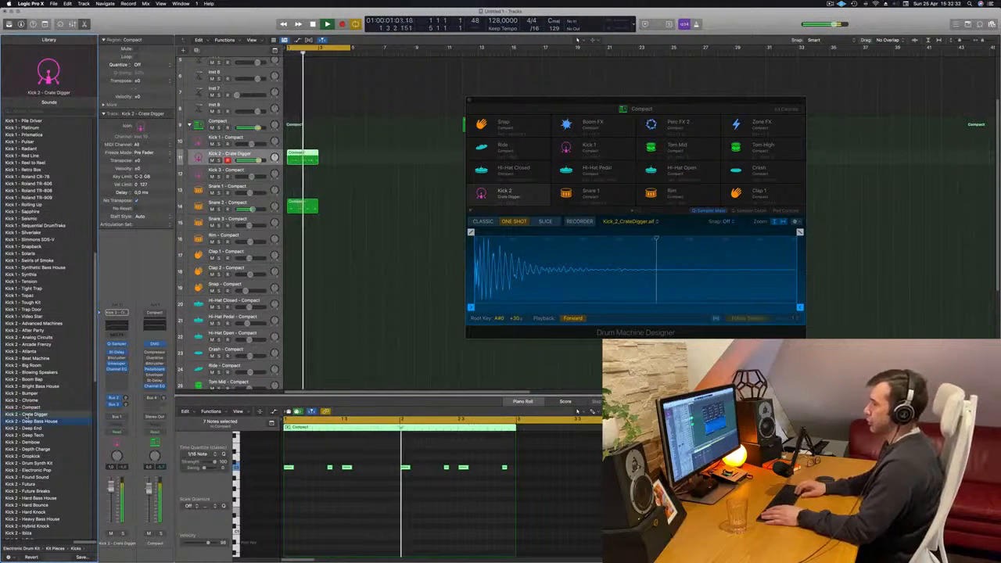
key(Down)
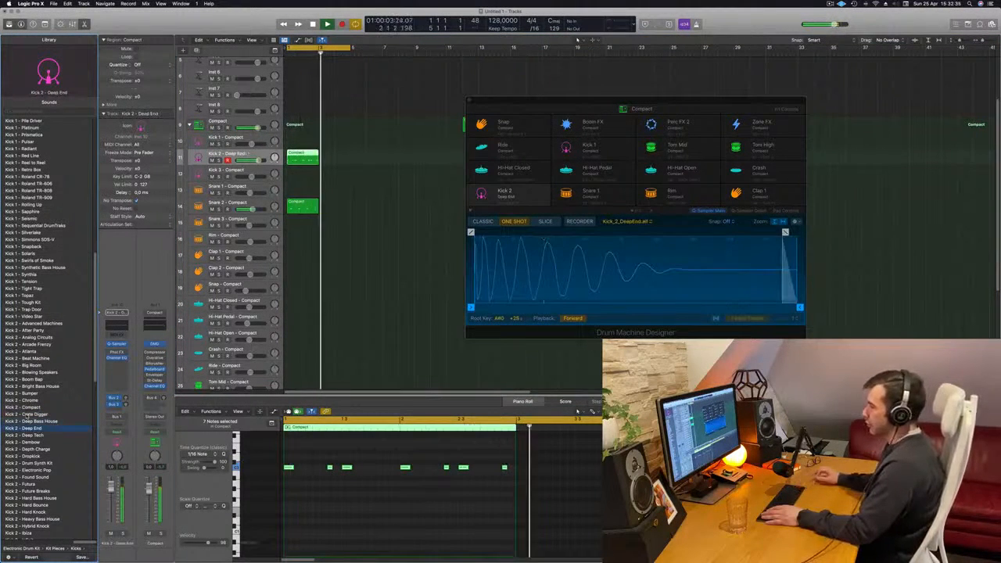
Transpose the kick region's notes on the Kick 2 track down one octave and play the beat.
click(343, 512)
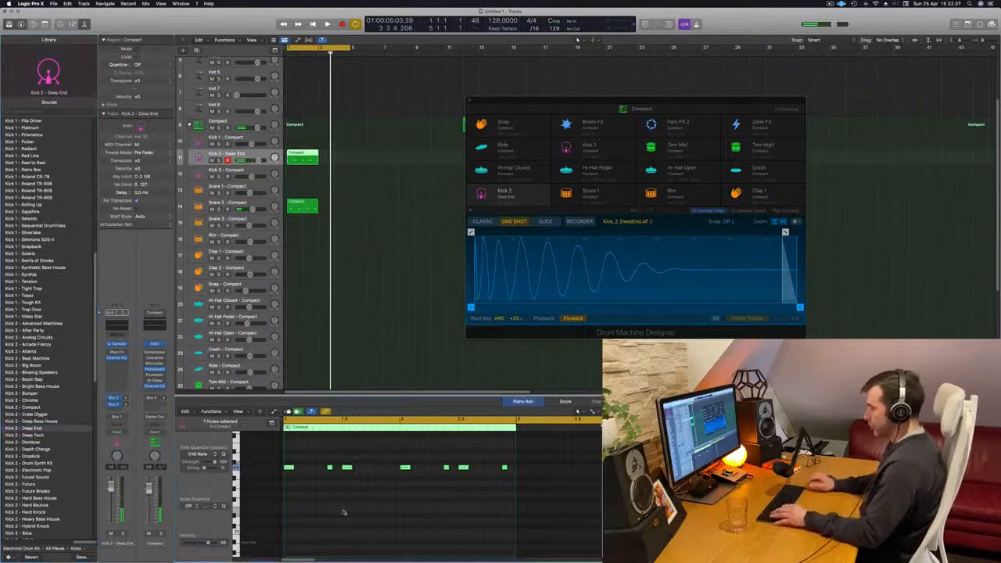
key(alt+shift+Down)
key(space)
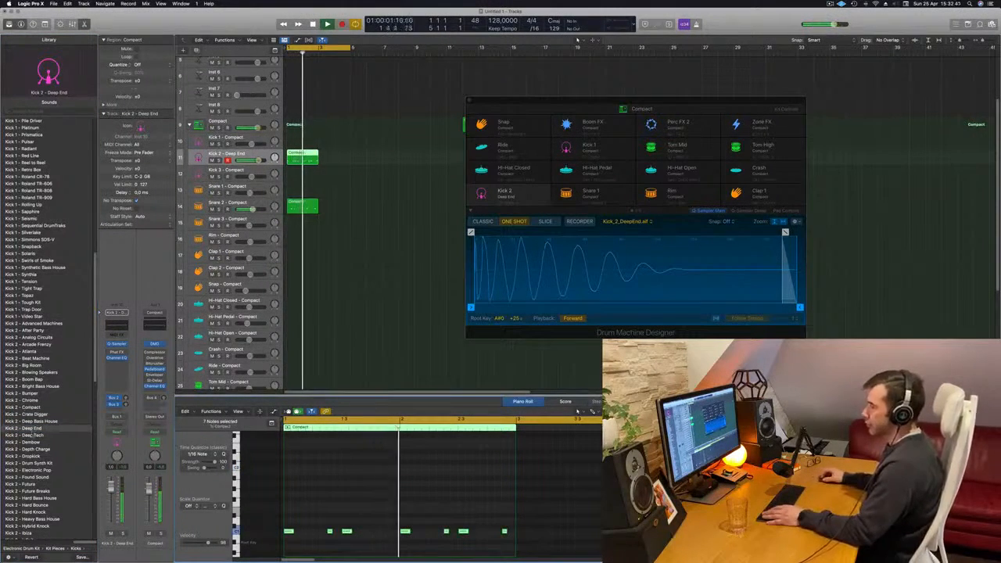
Audition the Kick 2 sounds from Deep Tech through Drum Synth Kit and settle on Kick 2 - Electronic Pop.
click(25, 435)
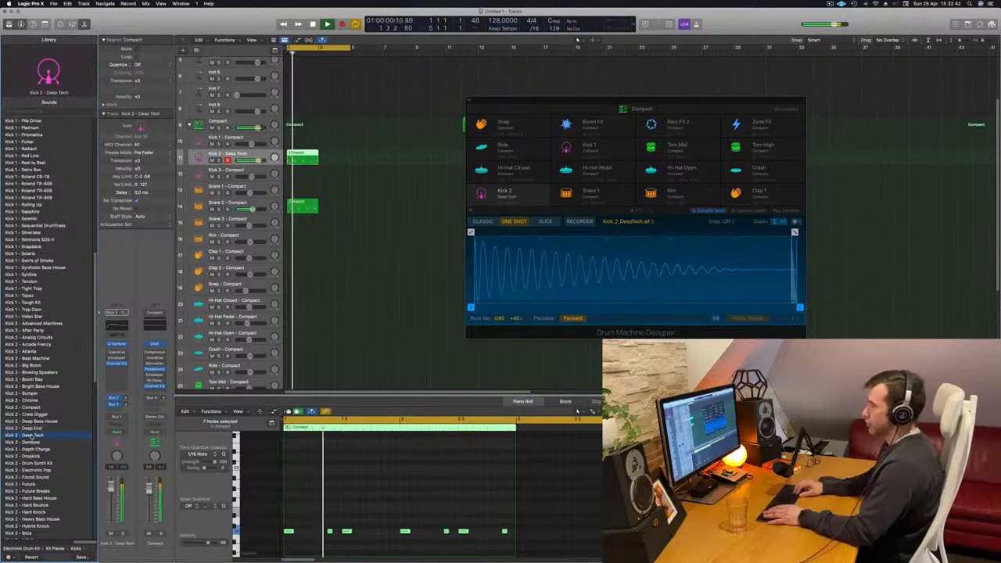
key(Down)
key(Down)
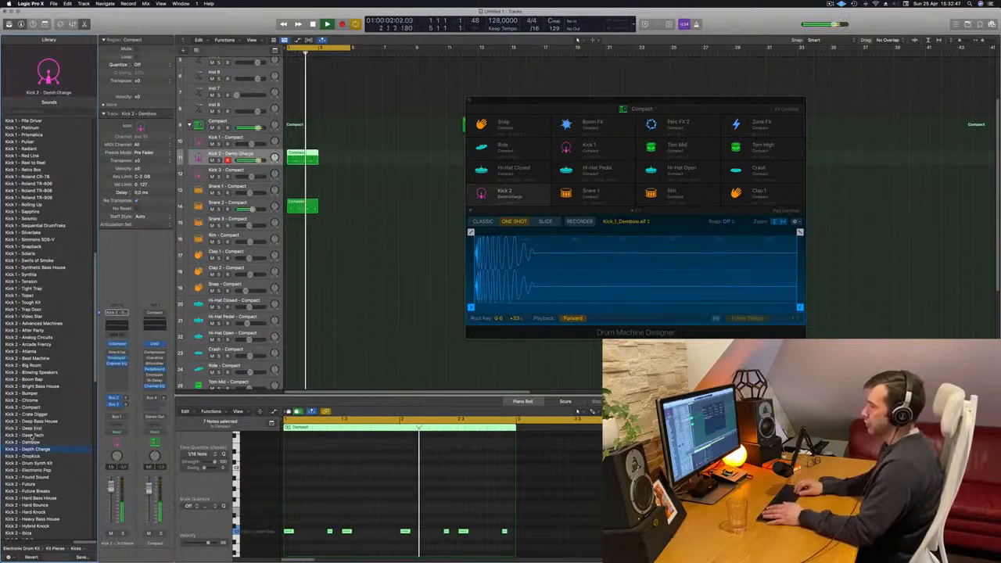
key(space)
key(Down)
key(Down)
key(space)
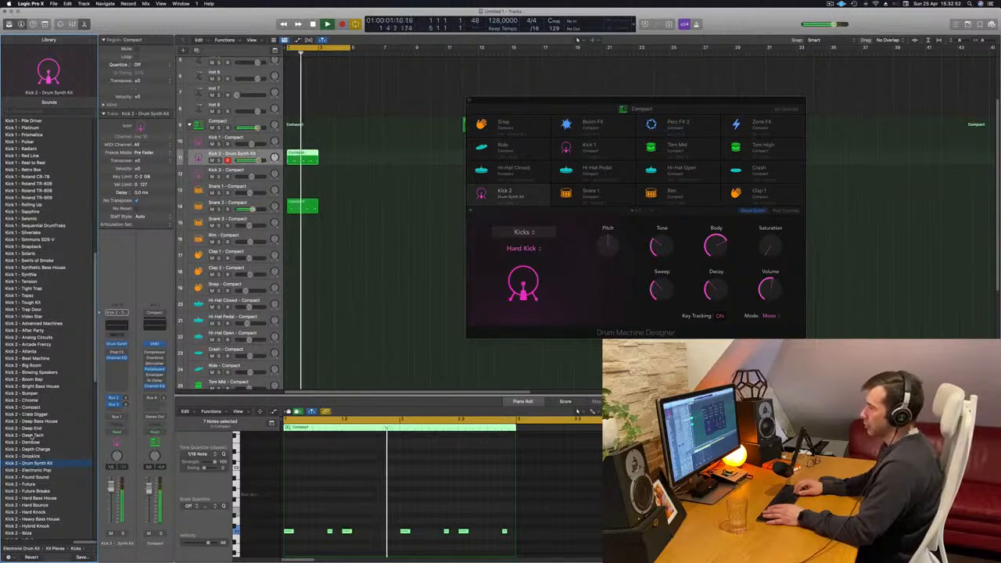
key(Down)
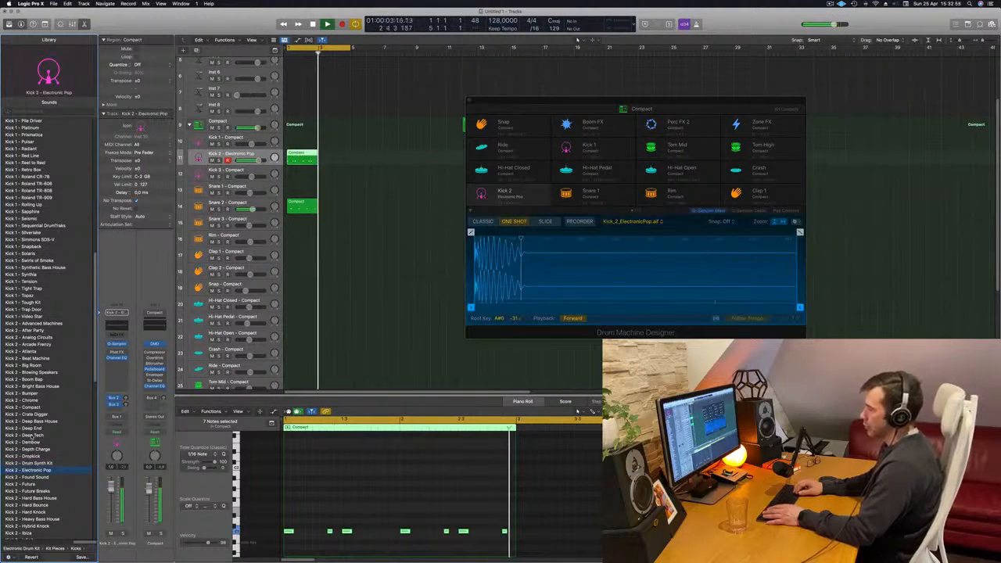
key(space)
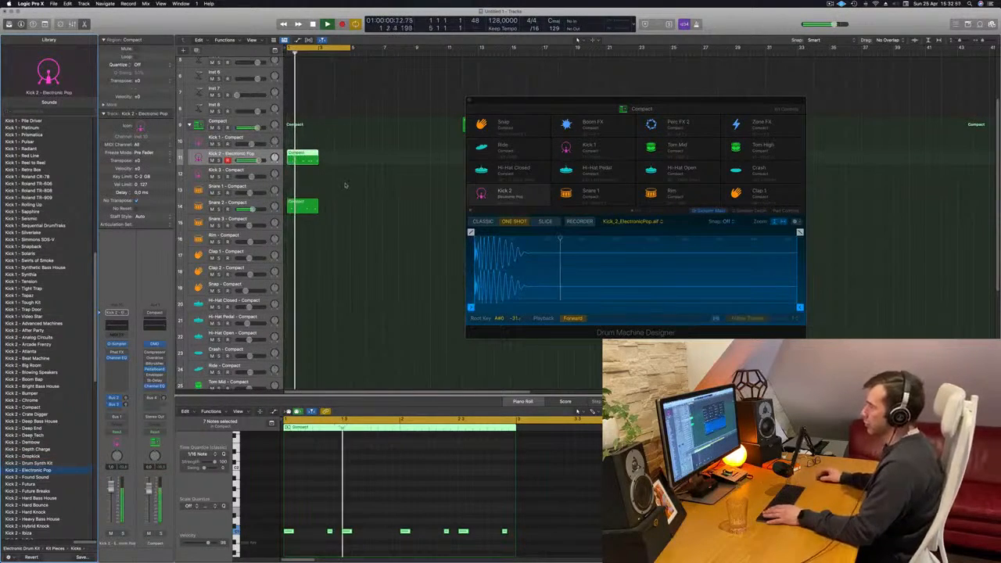
Duplicate the kick and snare regions directly behind the originals at bar 3 and play the beat.
click(340, 170)
key(super+a)
drag(304, 154, 342, 158)
key(space)
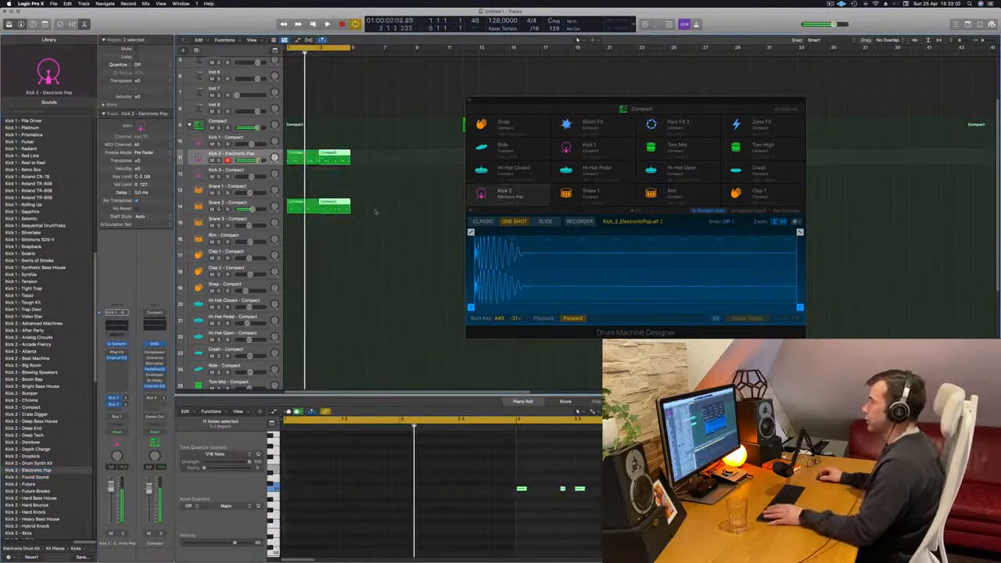
key(space)
Audition Platinum, Prismatica, Autumn Leaves and Birdland Calls on the Snare 2 track, then load Snare - Brooklyn Feels.
click(300, 208)
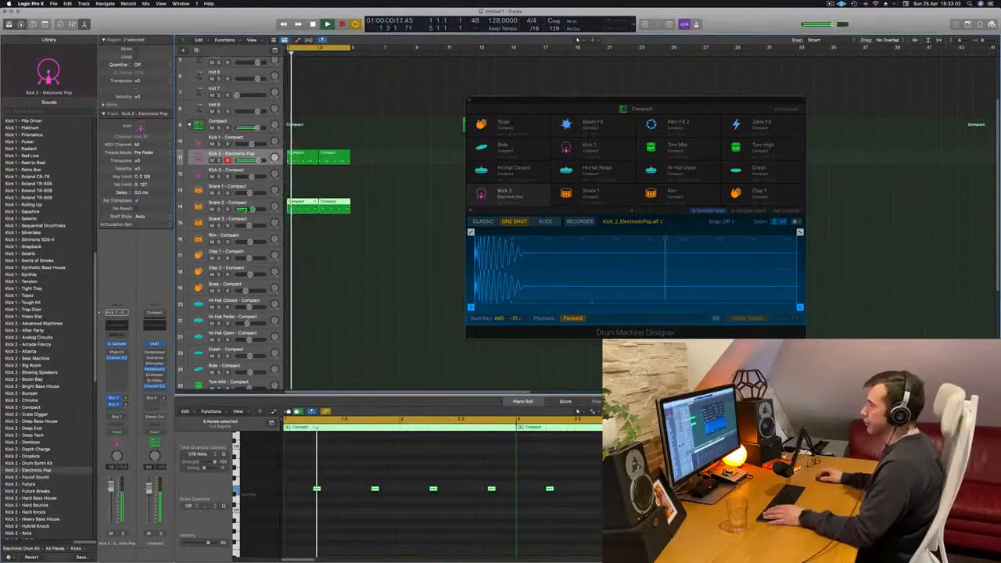
click(252, 207)
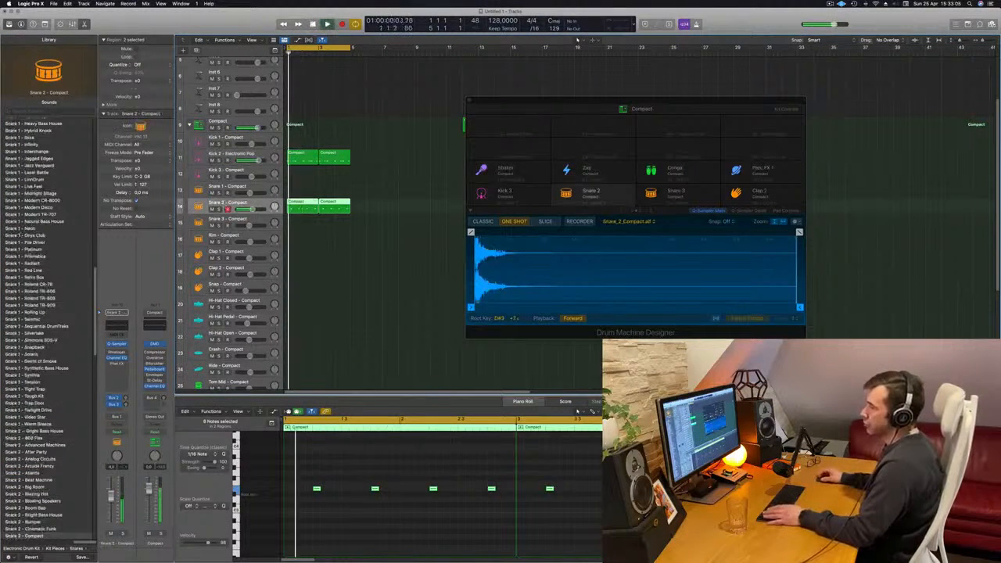
click(28, 256)
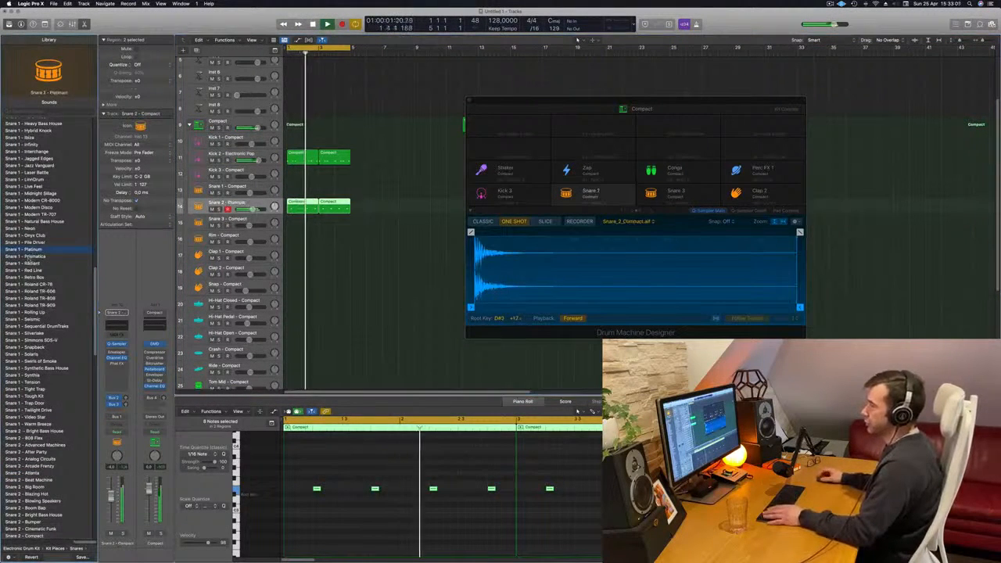
click(28, 257)
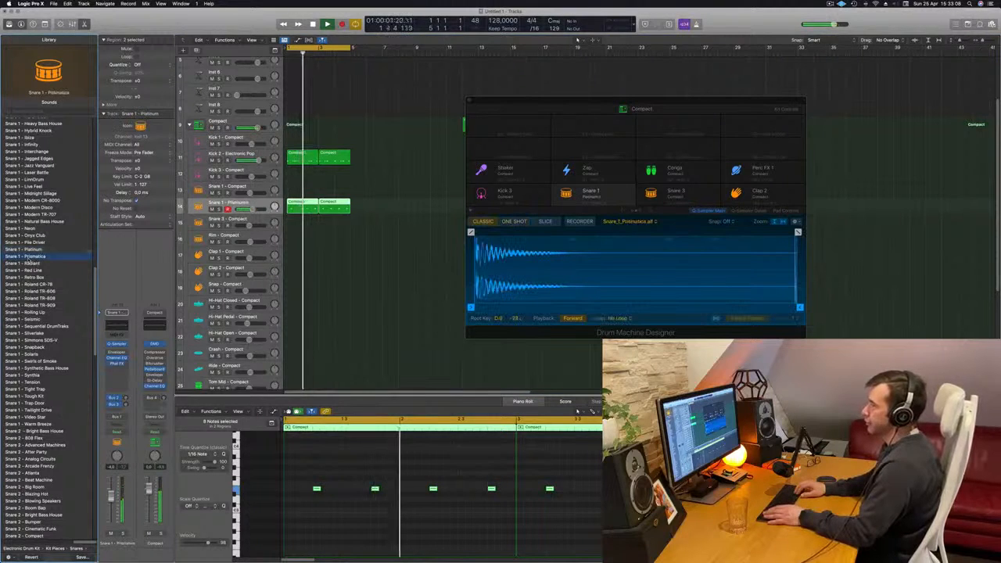
scroll(29, 291, up, 10)
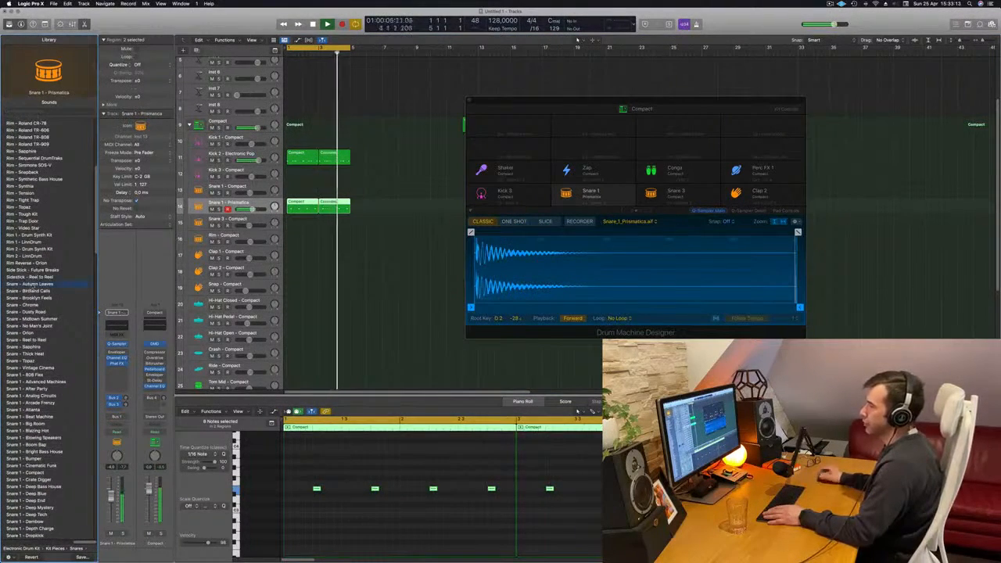
click(29, 284)
click(32, 290)
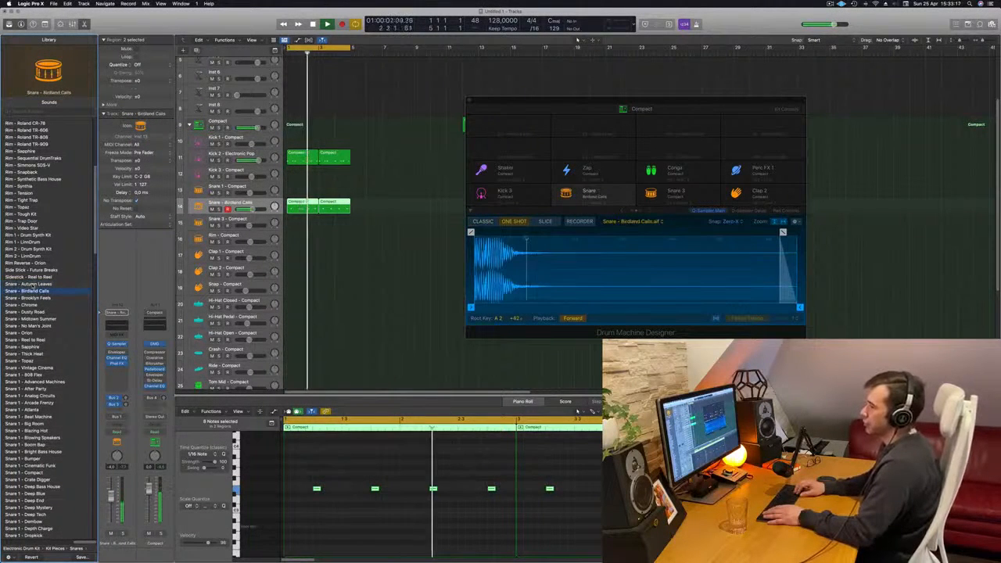
key(Down)
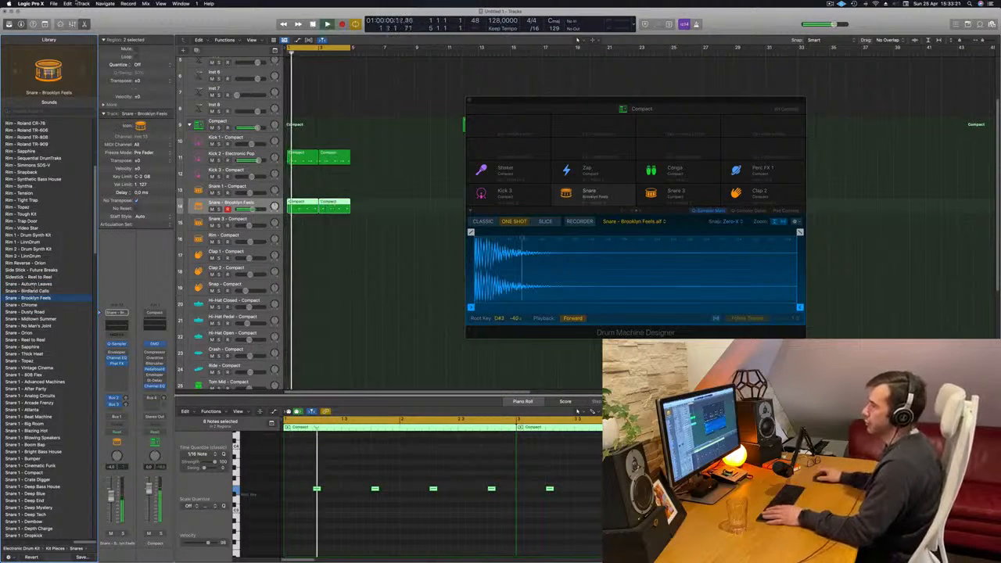
Check the kick and snare tracks, close the Drum Machine Designer window and select both kick regions.
click(270, 155)
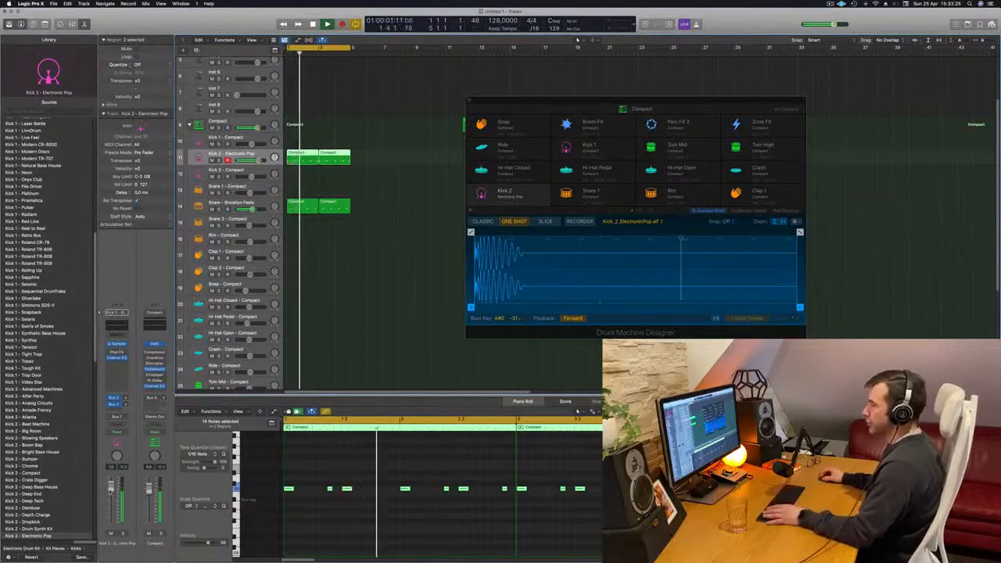
click(268, 203)
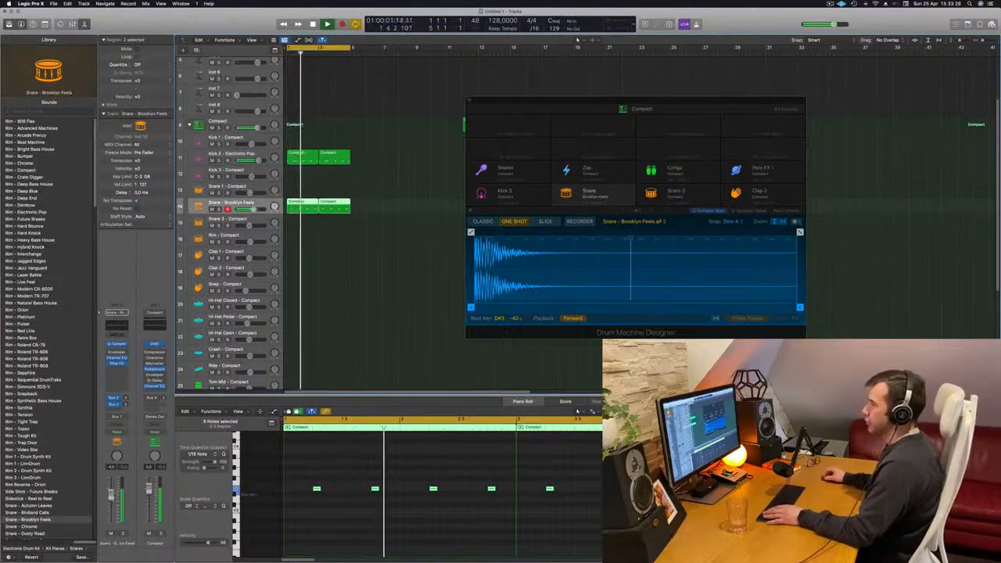
click(471, 102)
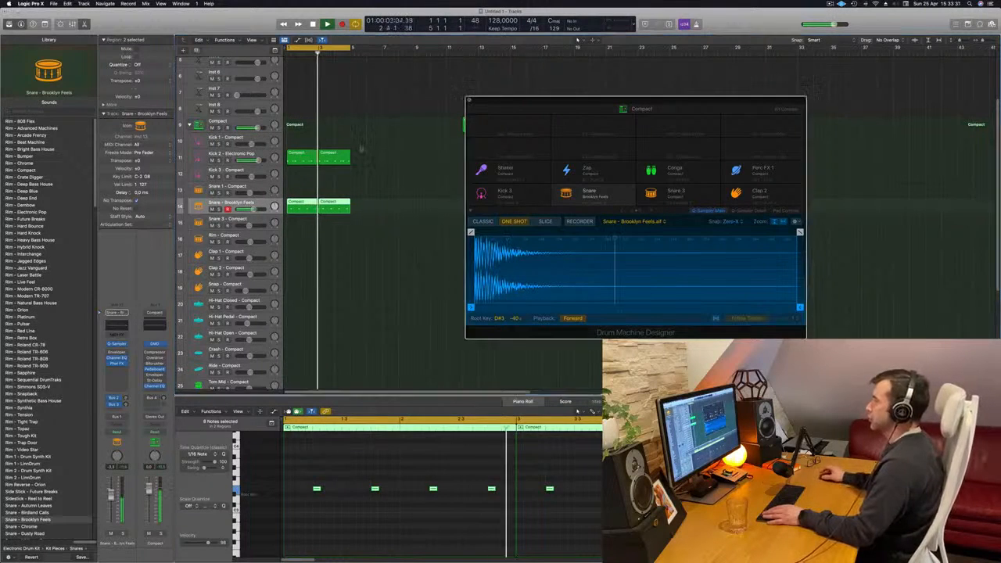
click(368, 125)
drag(291, 166, 388, 160)
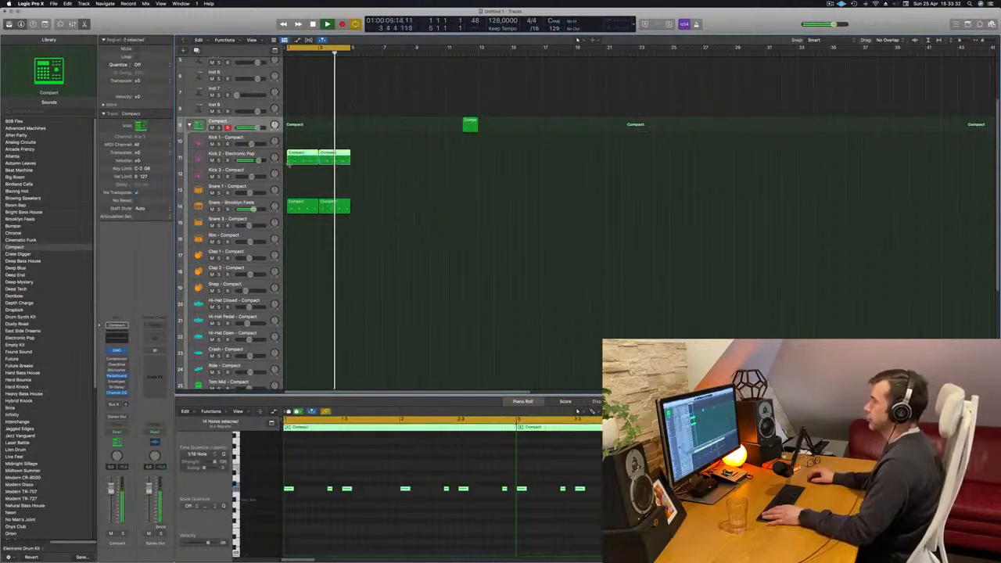
Copy the first snare region to the start of the Hi-Hat Closed track.
click(441, 182)
key(Return)
click(308, 207)
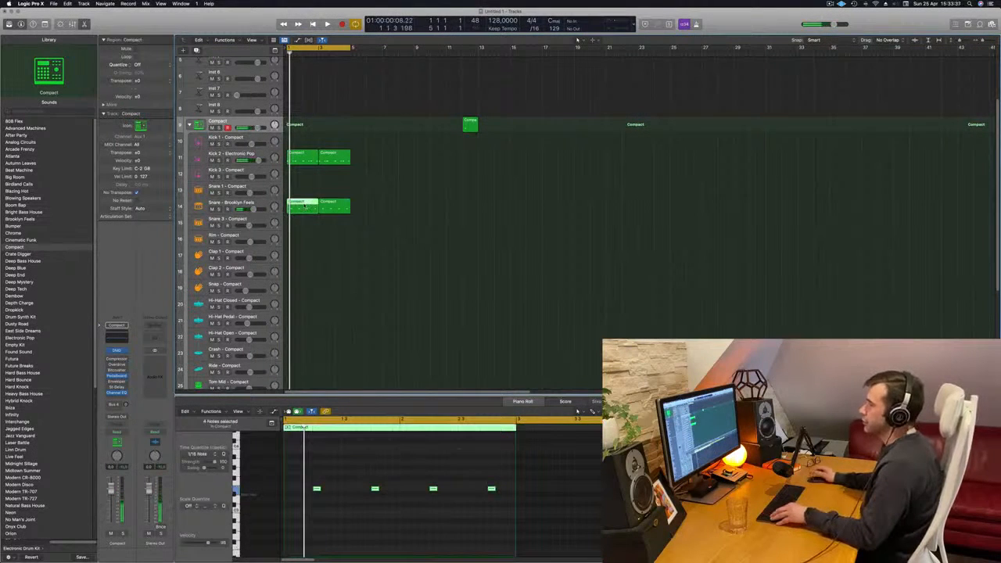
drag(305, 207, 304, 304)
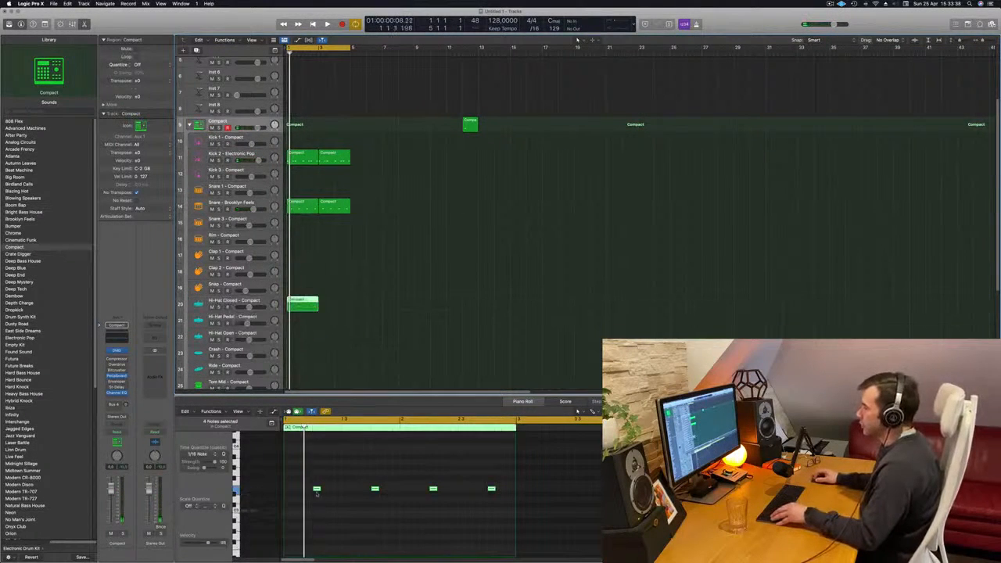
Shift and duplicate the hi-hat region's notes into eight evenly spaced off-beat hits and play the beat.
click(316, 488)
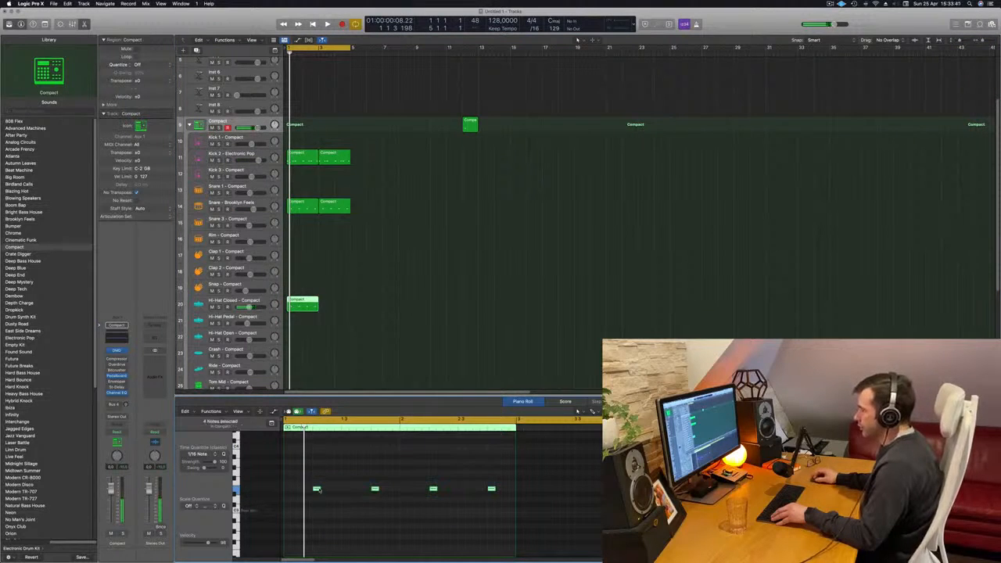
mouse_move(316, 489)
mouse_down()
mouse_move(302, 491)
mouse_move(332, 497)
mouse_up()
key(space)
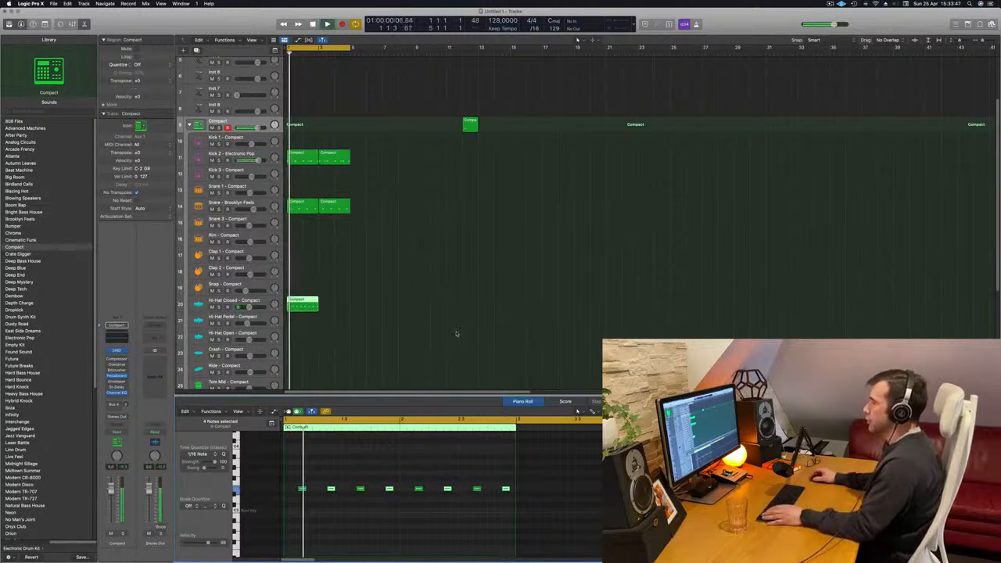
Browse the Hi-Hat Closed track's sounds and move its region down to the Hi-Hat Pedal track.
scroll(405, 283, down, 4)
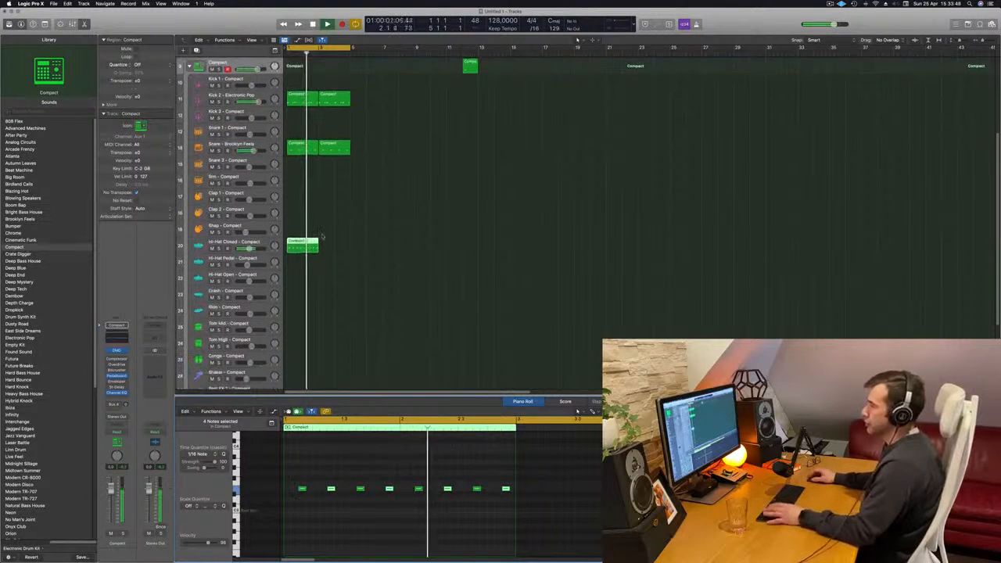
click(232, 233)
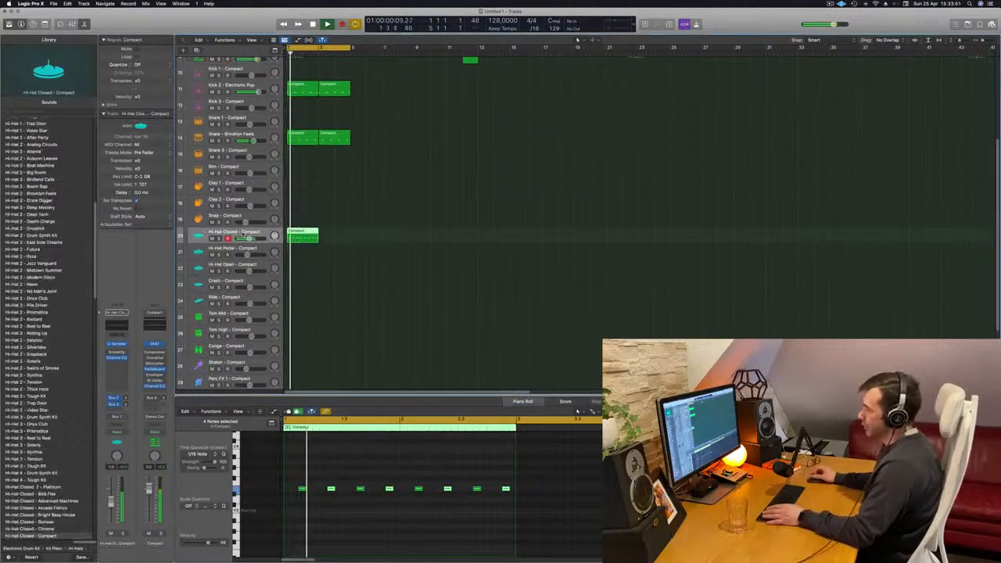
scroll(63, 289, down, 5)
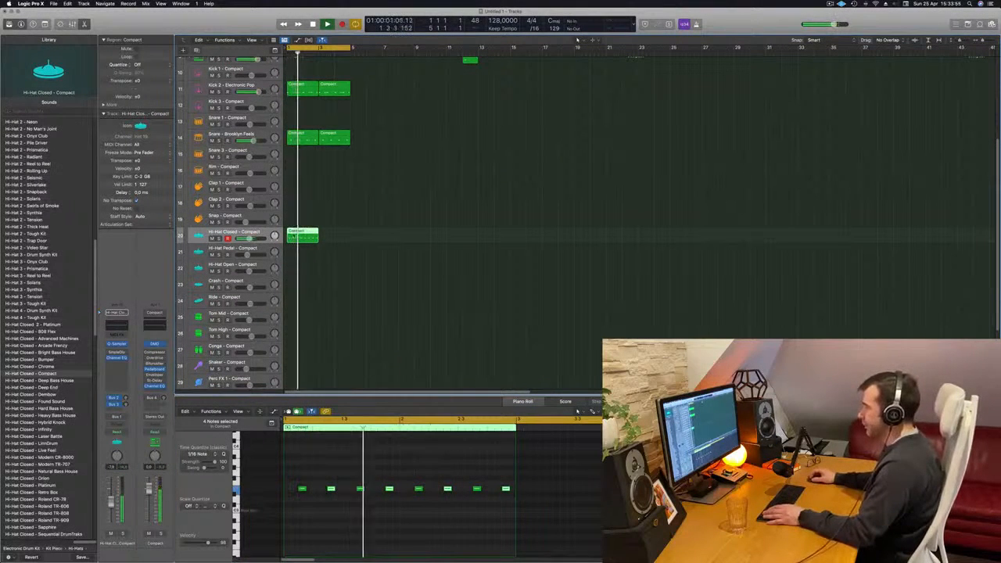
key(space)
drag(303, 235, 304, 248)
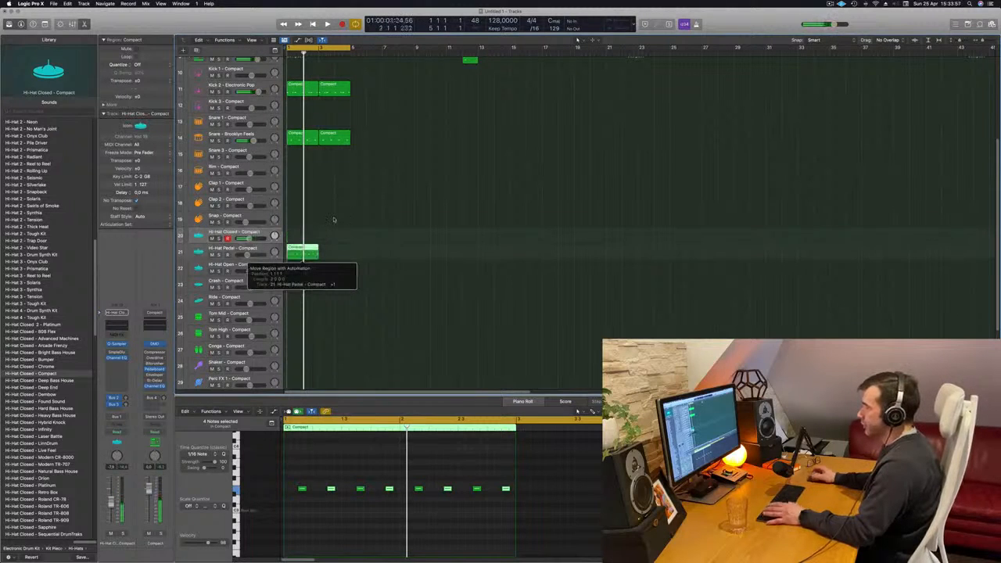
Move the hi-hat region back to the Hi-Hat Closed track and set that track's sound to Hi-Hat Closed - Deep End.
key(space)
mouse_move(308, 254)
mouse_down()
mouse_move(311, 270)
mouse_move(306, 242)
mouse_up()
key(Return)
key(Return)
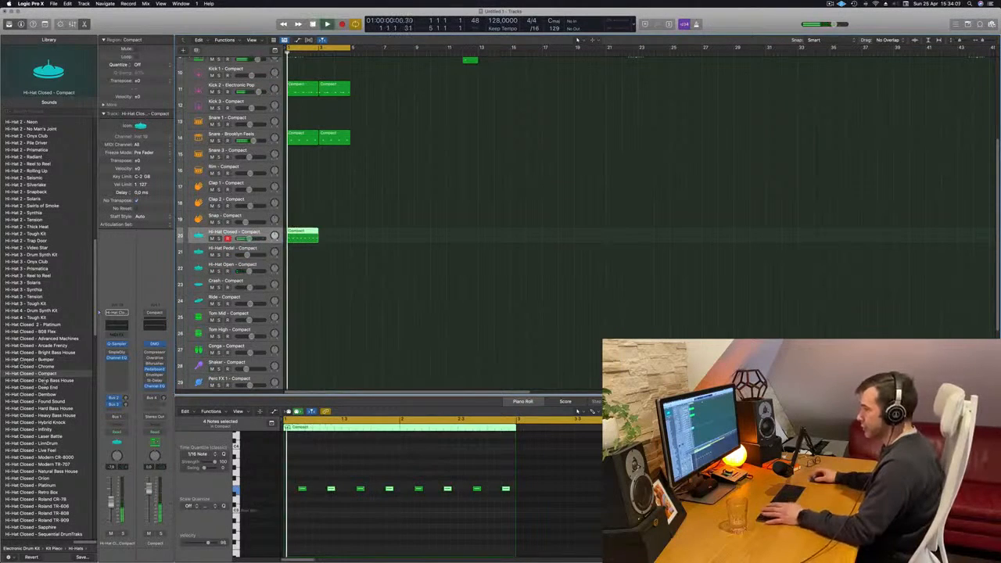
click(43, 387)
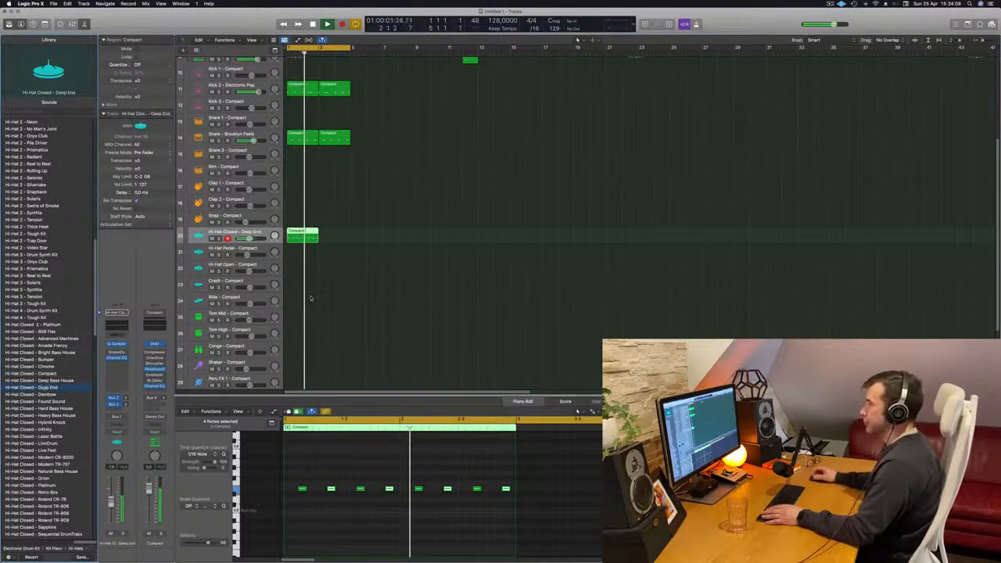
Copy the hi-hat region to bar 3 on its track and play the looped beat.
key(Return)
drag(323, 237, 342, 239)
key(space)
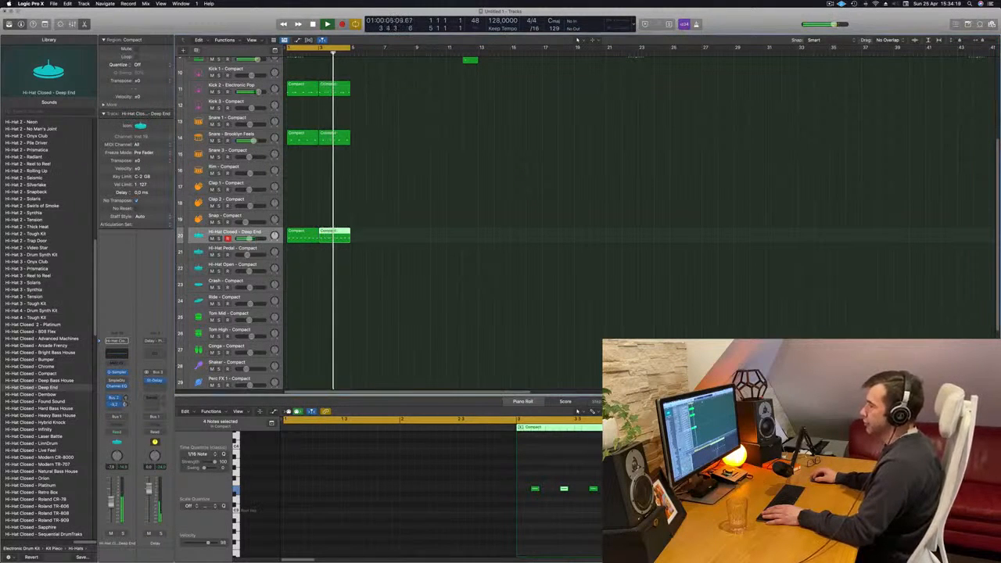
click(465, 138)
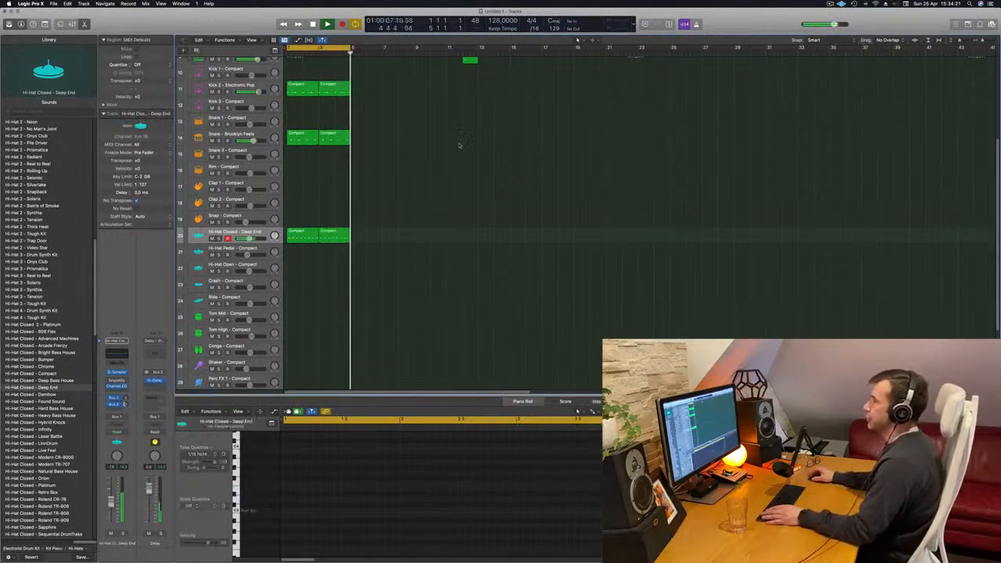
scroll(397, 244, down, 3)
scroll(397, 244, down, 2)
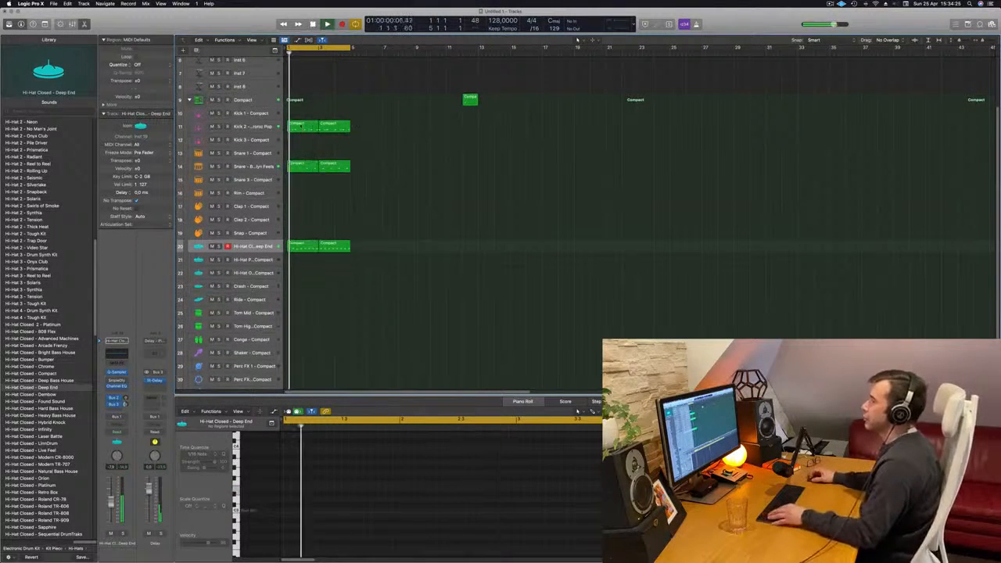
Copy the first Kick 2 region to the Kick 1 track and delete all its notes except those near 1.3 and 2.3.
click(303, 127)
drag(302, 120, 302, 108)
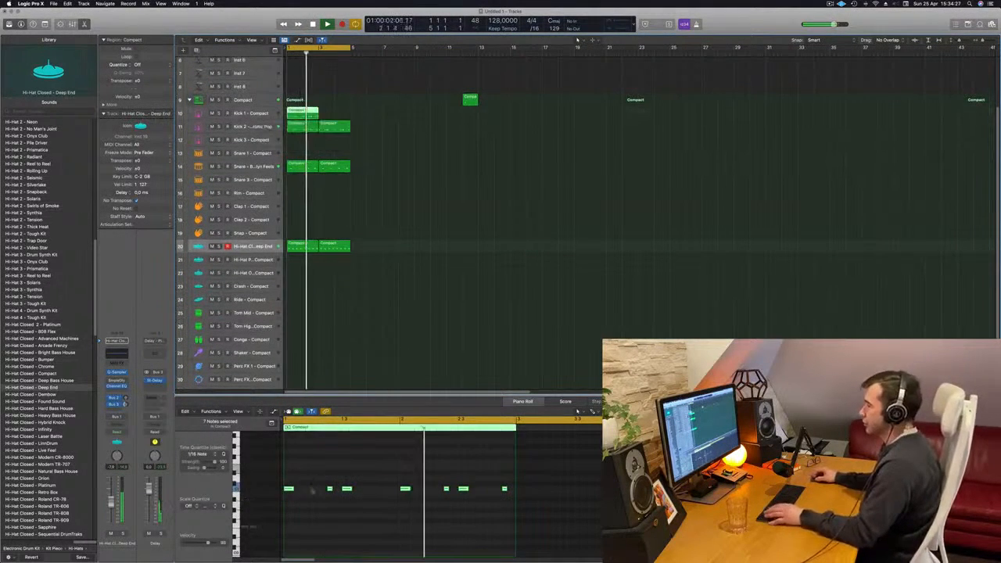
key(space)
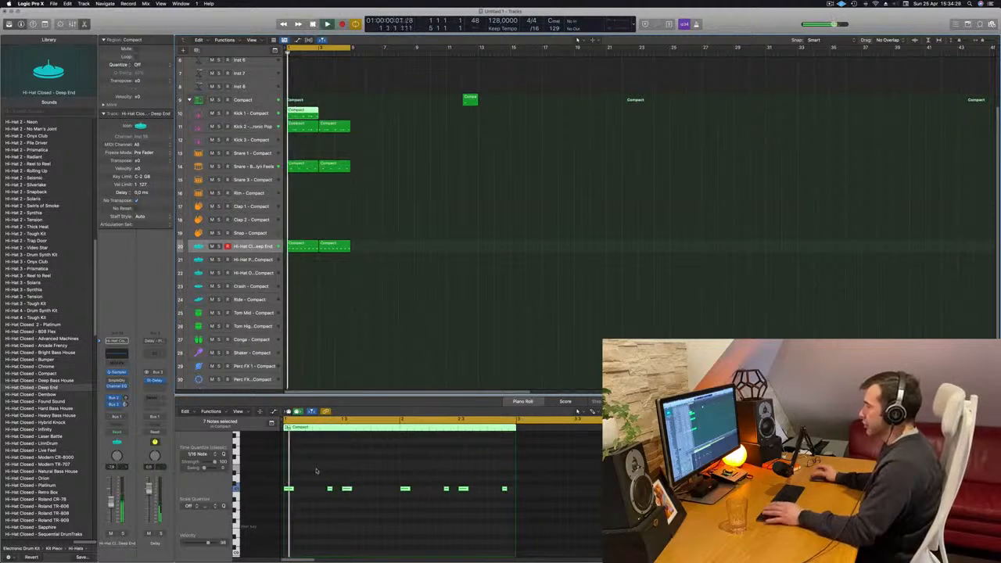
drag(288, 475, 330, 499)
drag(390, 463, 446, 501)
key(space)
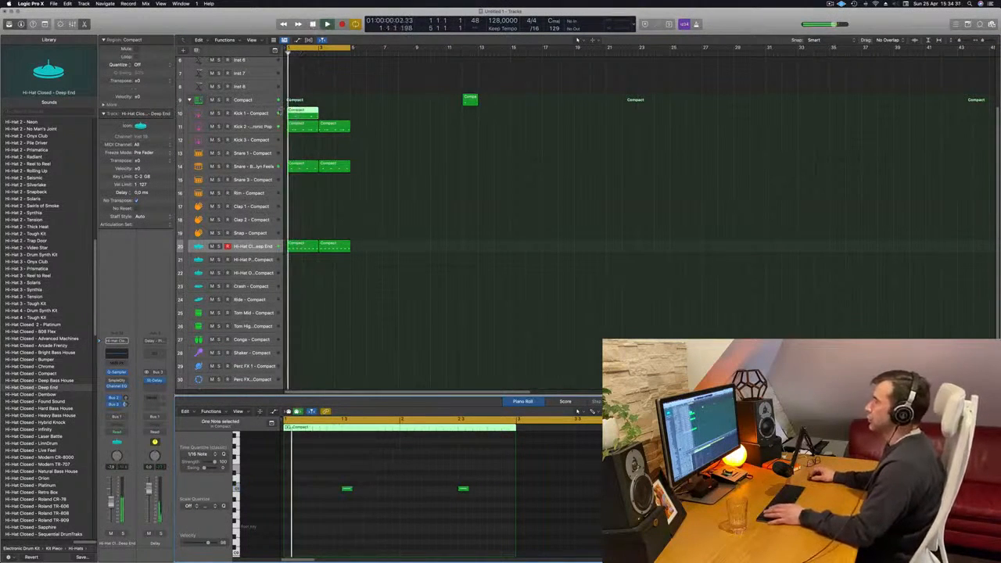
Copy the Kick 1 region to bar 3 and set the track's sound to Kick 3 Sub - Blowing Speakers.
drag(304, 115, 335, 117)
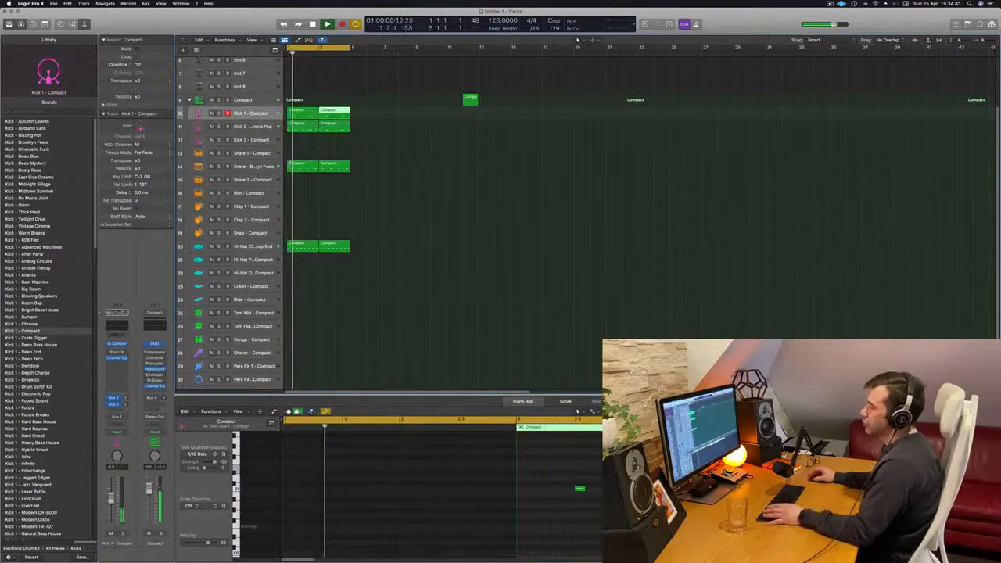
click(242, 115)
scroll(31, 368, down, 20)
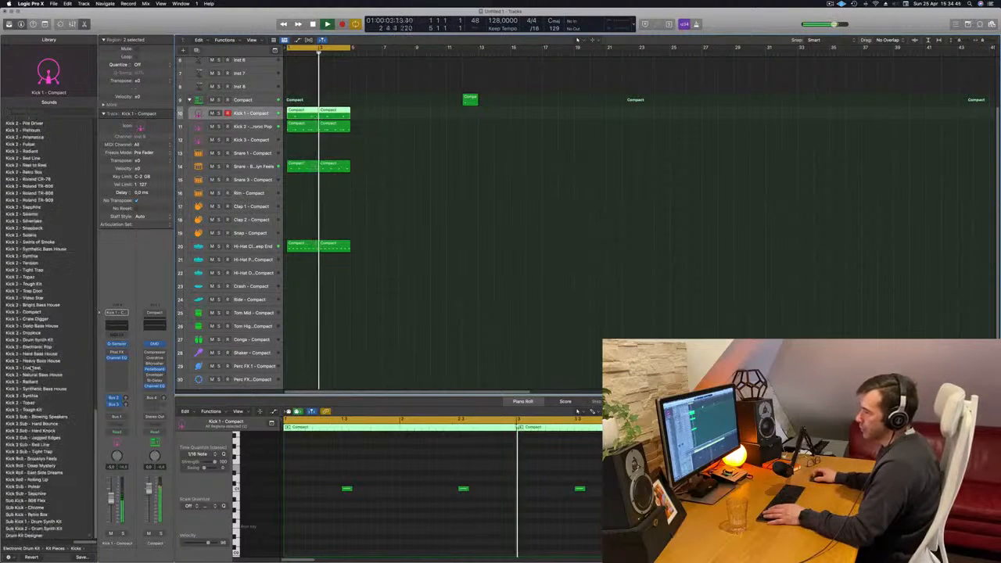
click(36, 417)
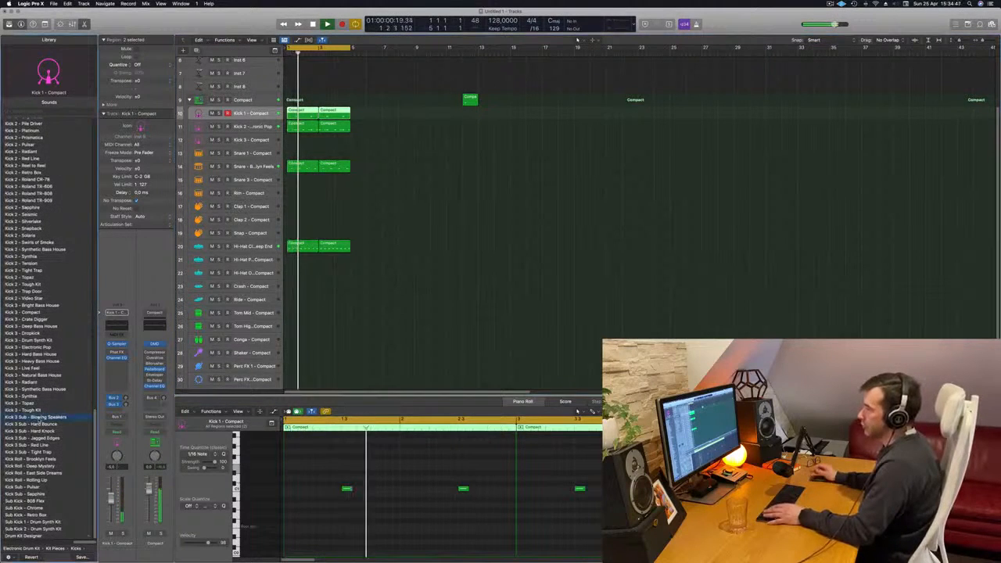
Transpose all four notes in both sub kick regions down an octave and replay the beat.
drag(332, 468, 618, 512)
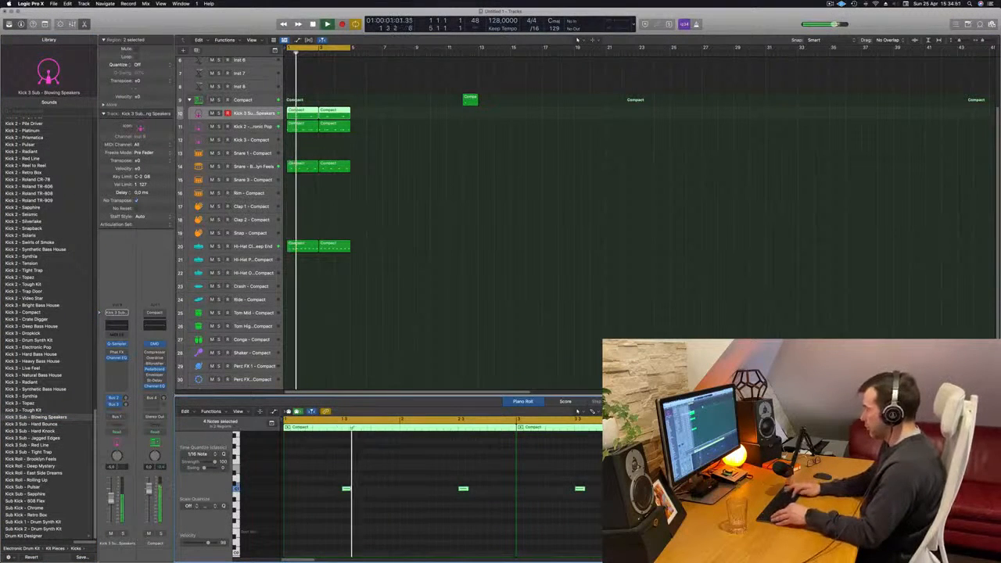
key(alt+shift+Down)
key(Return)
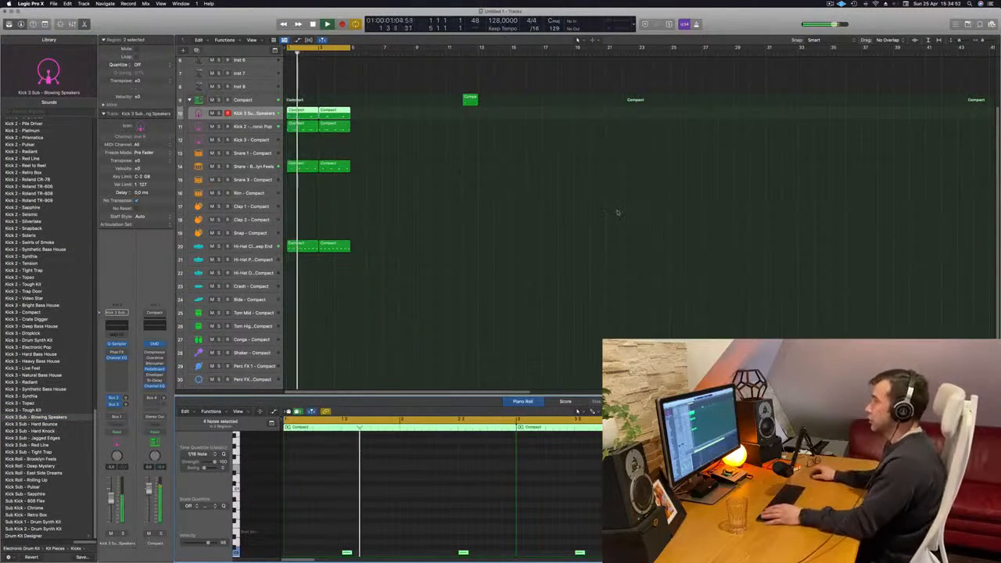
key(Return)
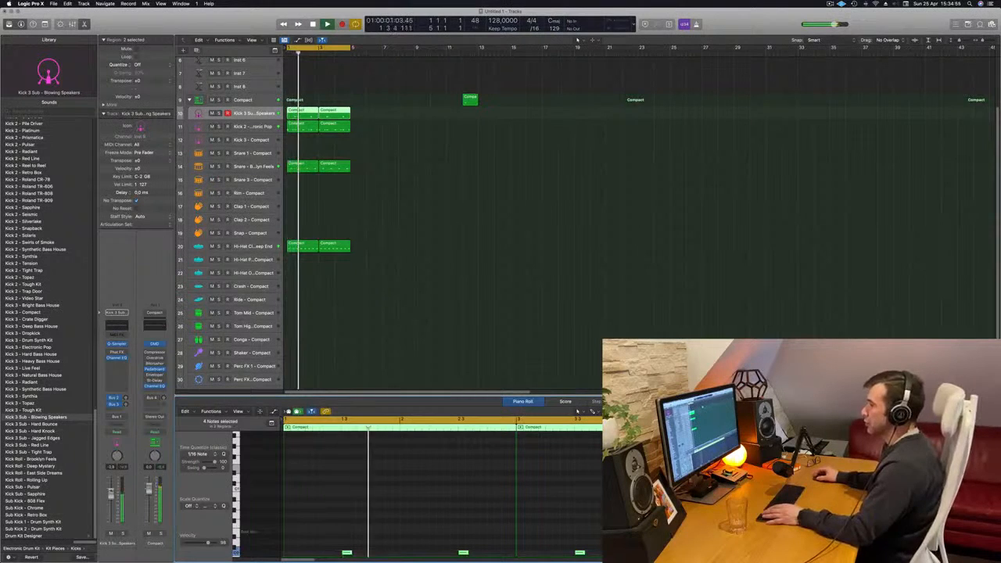
Set the sub kick track's sound to Kick 3 Sub - Hard Bounce and lengthen its four notes.
key(Down)
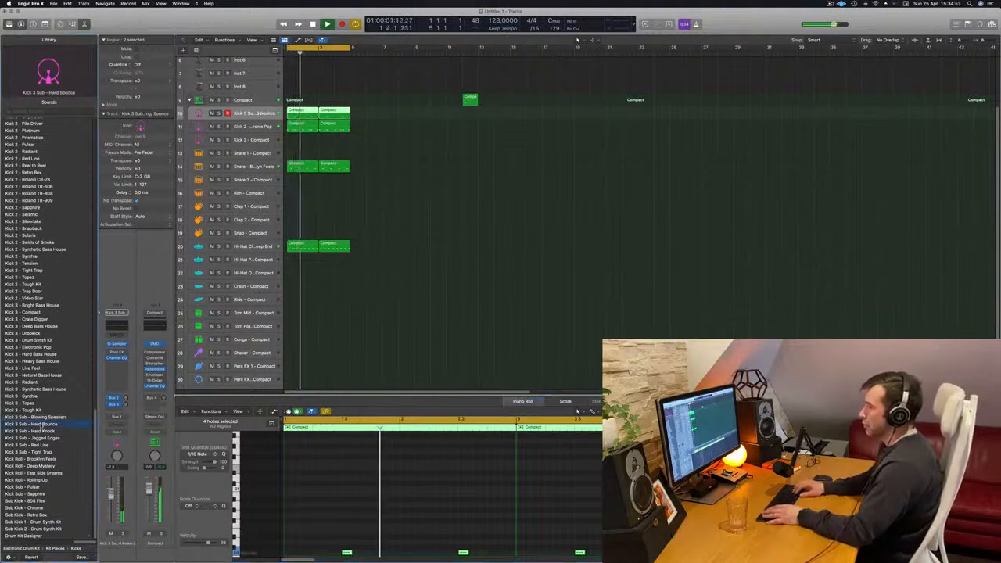
key(Return)
drag(350, 553, 378, 546)
scroll(434, 230, up, 1)
scroll(434, 230, up, 1)
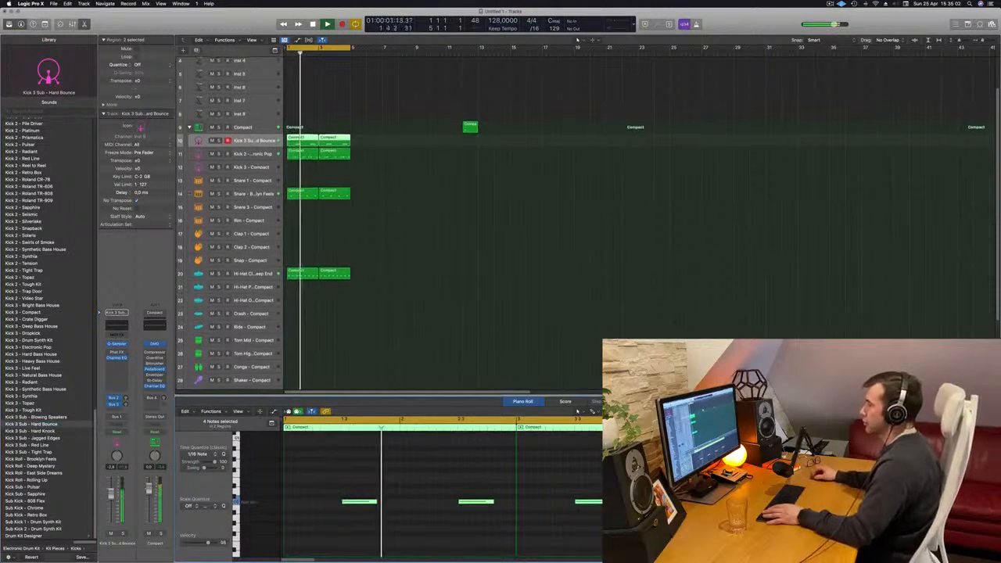
scroll(453, 267, up, 1)
scroll(413, 235, up, 3)
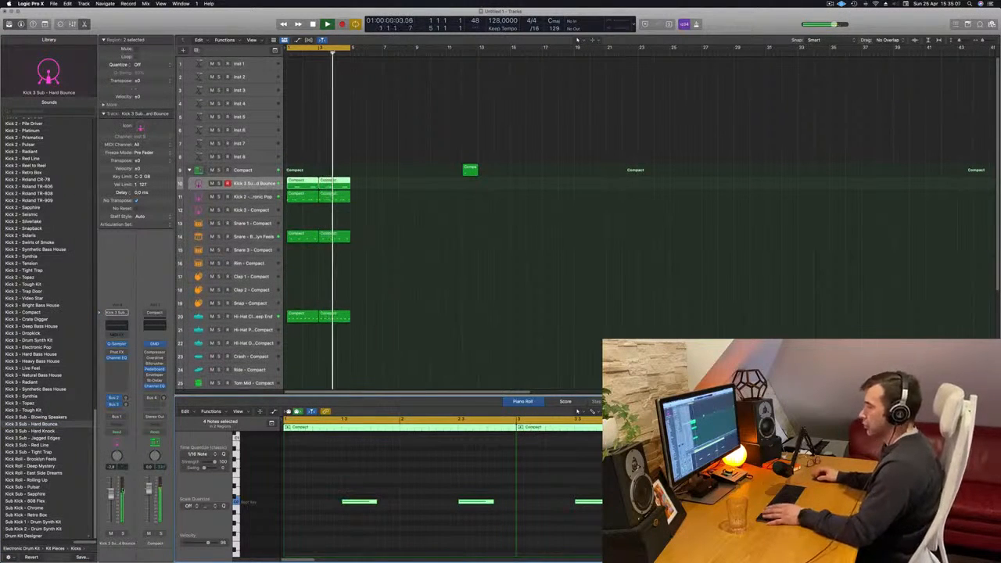
Set the sub kick track's sound to Kick 3 Sub - Hard Knock and lower its channel volume.
key(Down)
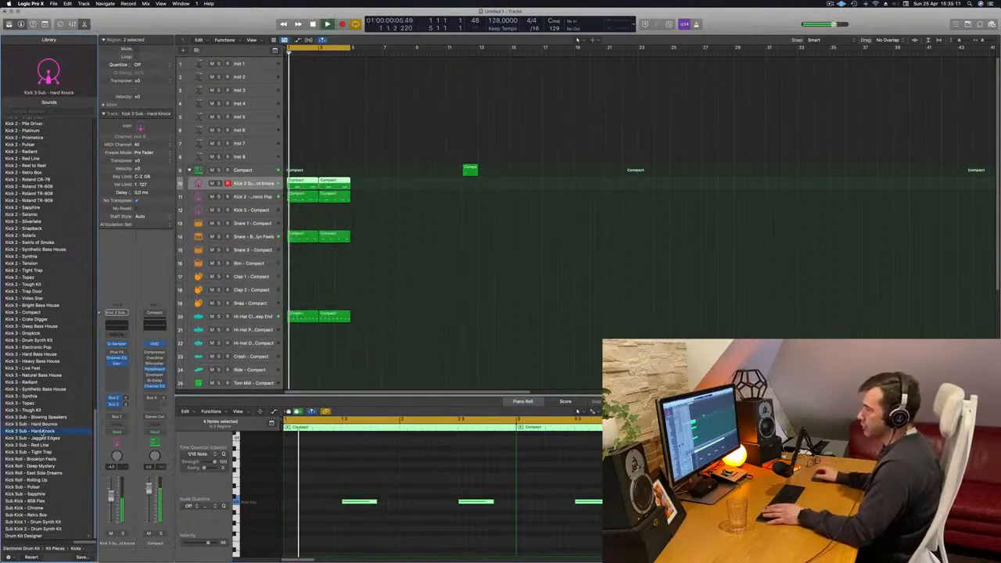
key(Down)
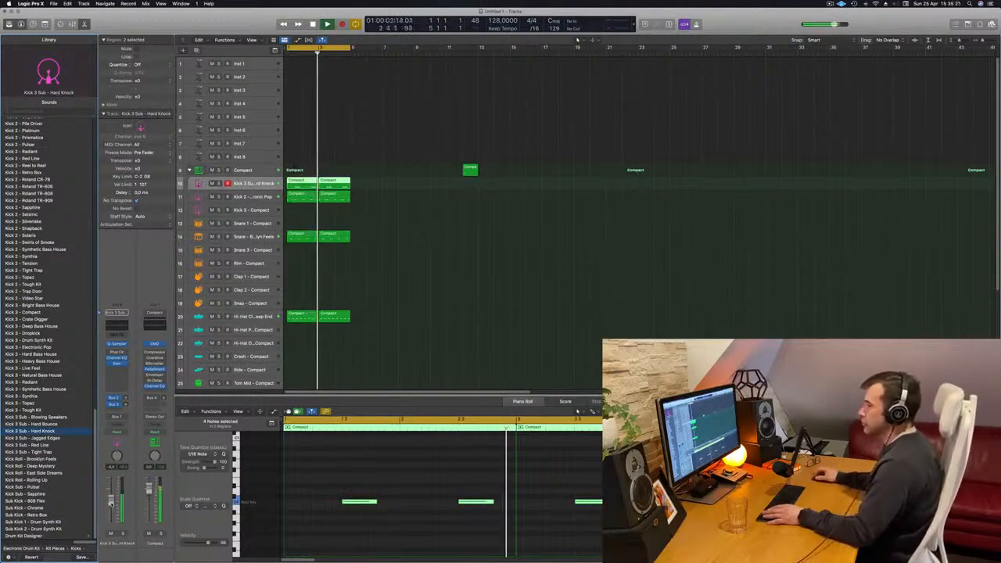
Copy the first hi-hat region to the start of the Tom High track and transpose its eight notes down by octave.
scroll(432, 265, down, 2)
scroll(432, 265, down, 5)
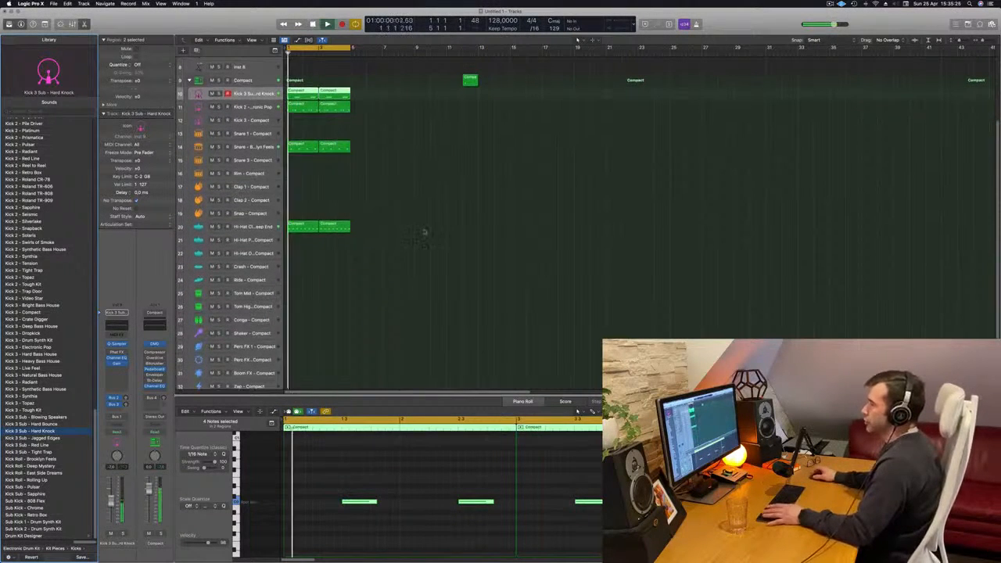
click(301, 229)
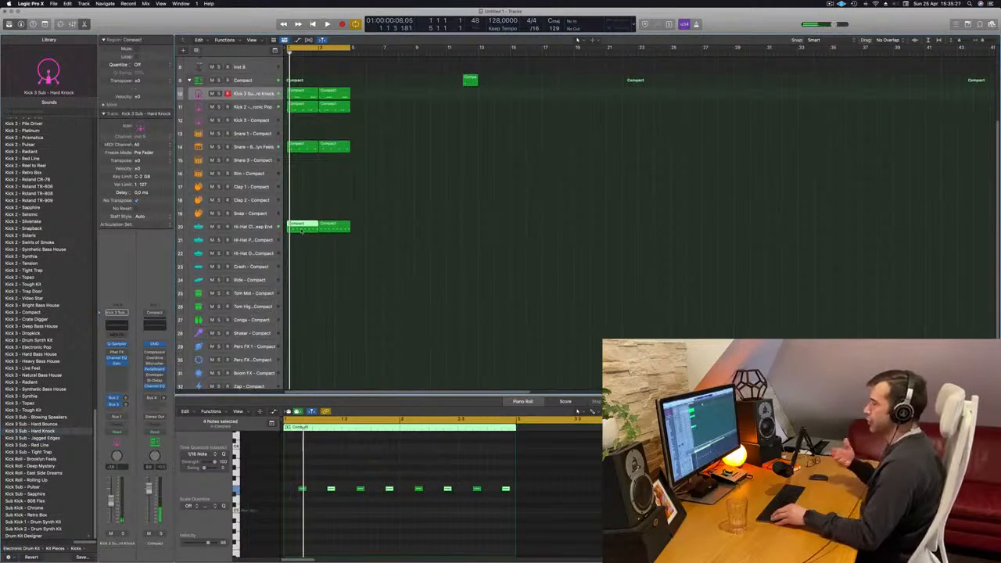
drag(301, 229, 295, 304)
drag(299, 472, 593, 518)
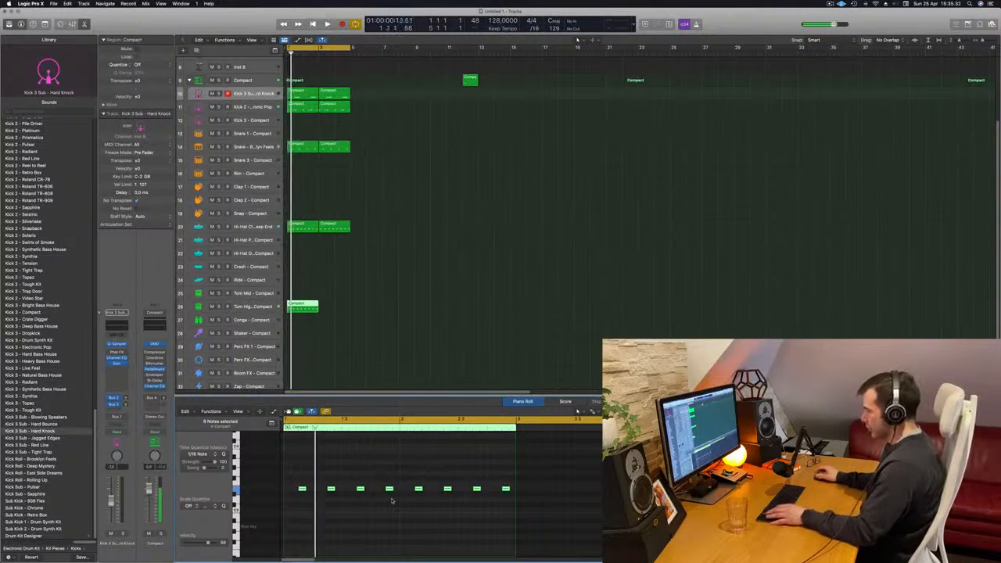
key(alt+shift+Down)
key(alt+shift+Down)
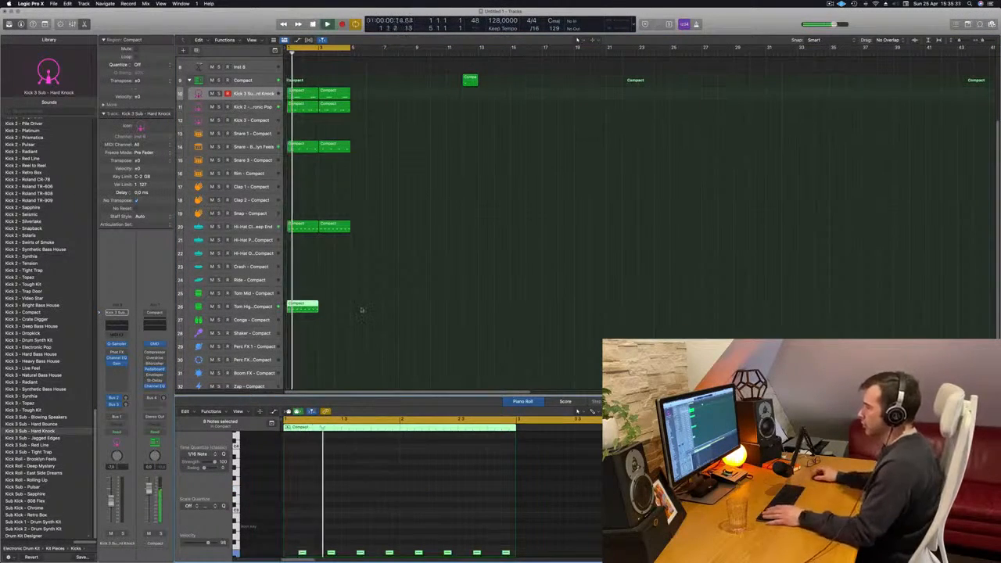
Move the tom region up to the Tom Mid track and shift its eight notes a sixteenth later.
scroll(361, 309, down, 1)
drag(305, 288, 307, 280)
scroll(329, 530, down, 4)
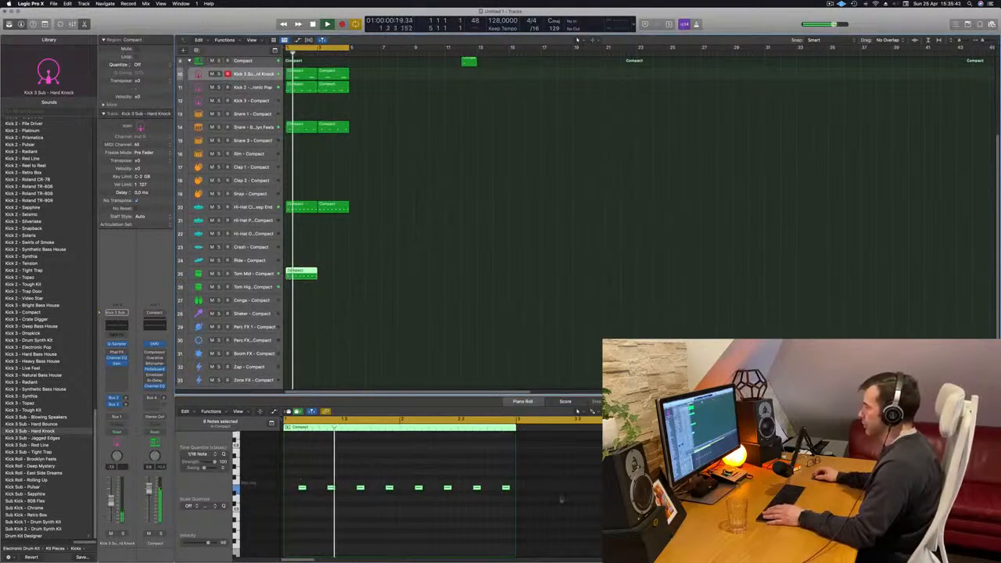
key(alt+Right)
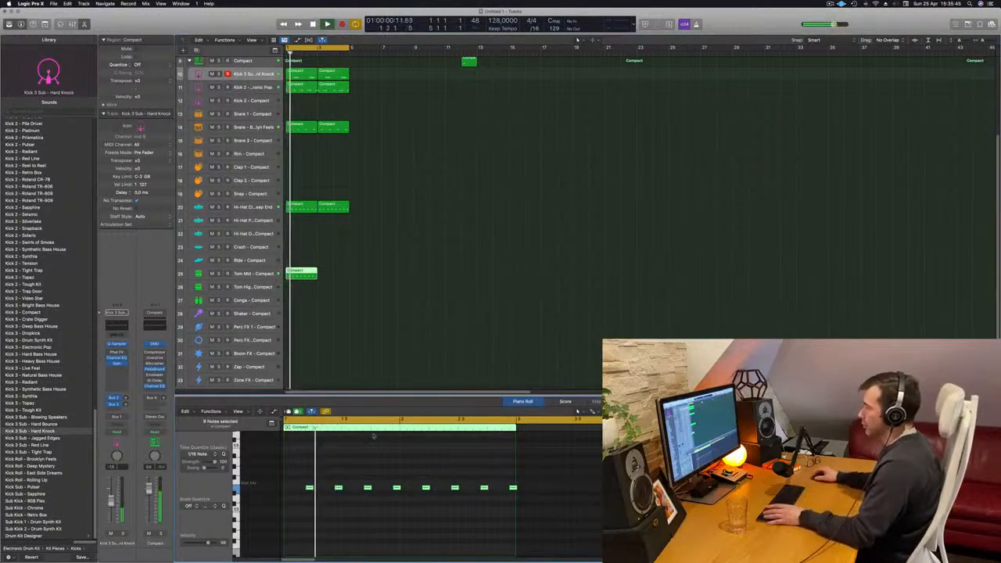
Delete the second, fourth and last of the eight notes in the Tom Mid region.
click(337, 489)
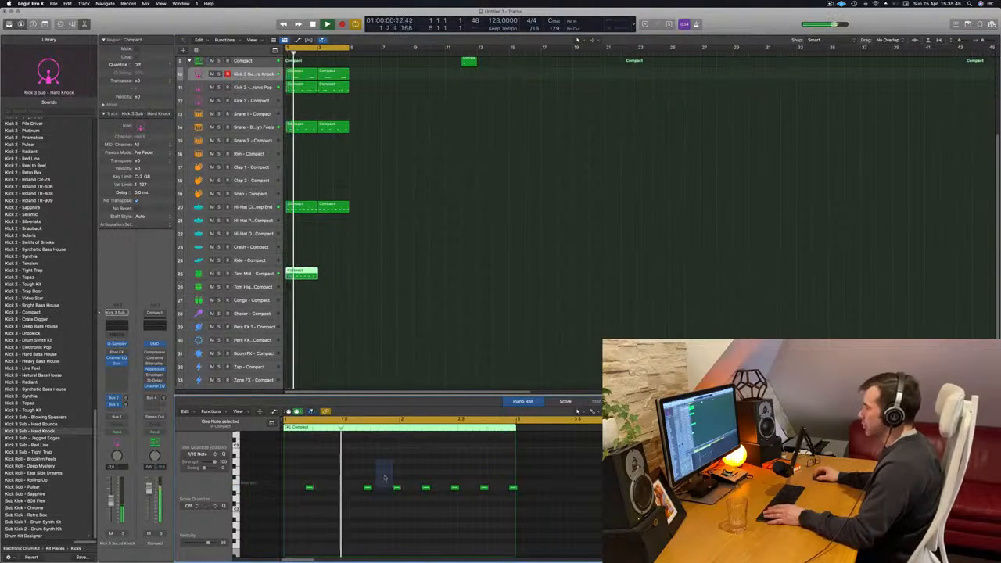
scroll(375, 473, right, 1)
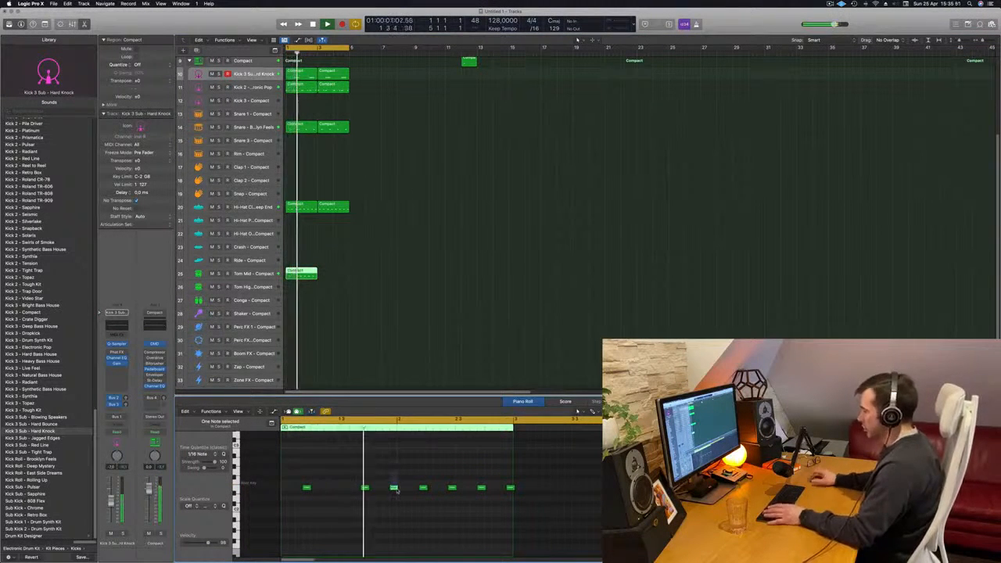
click(395, 489)
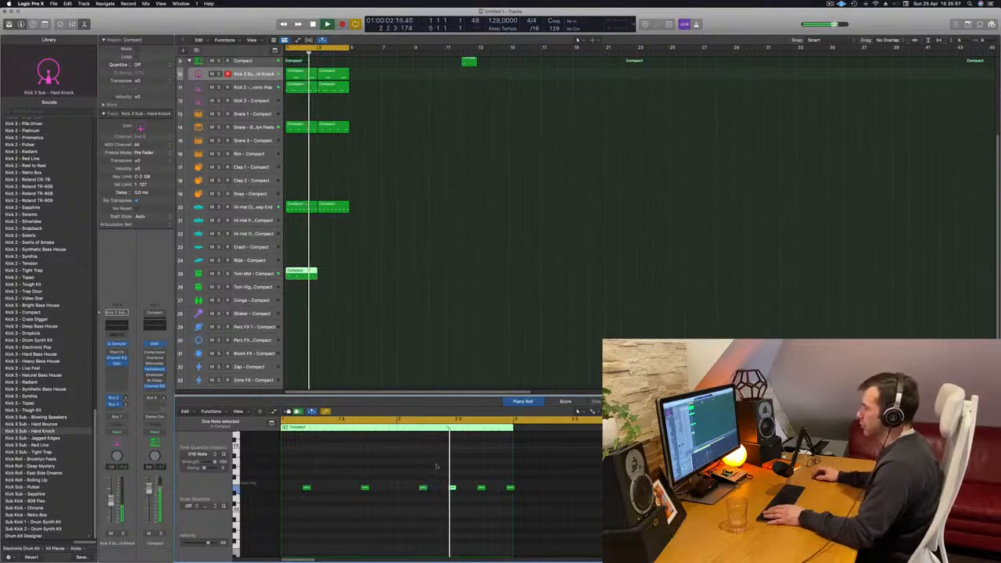
click(481, 488)
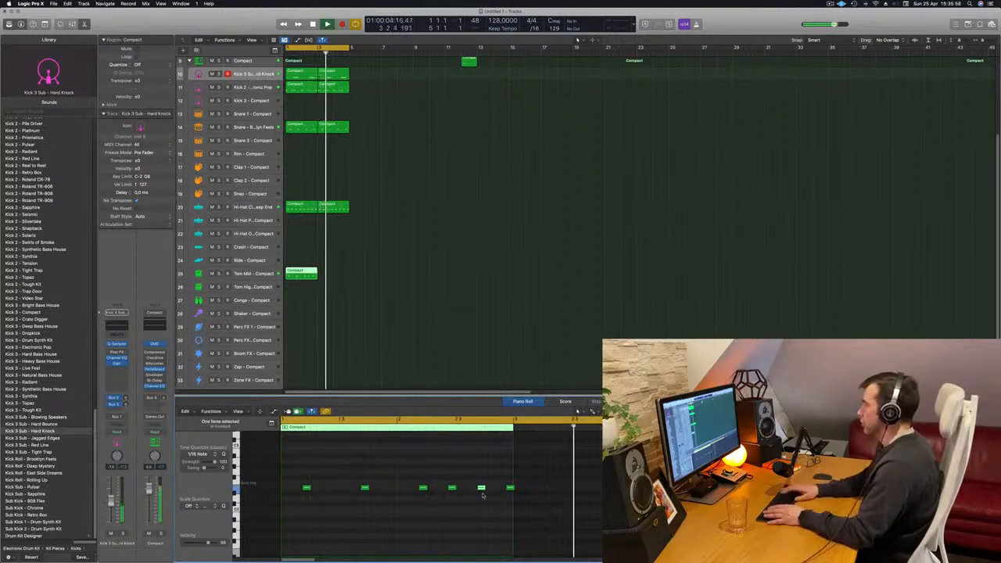
click(508, 475)
click(510, 488)
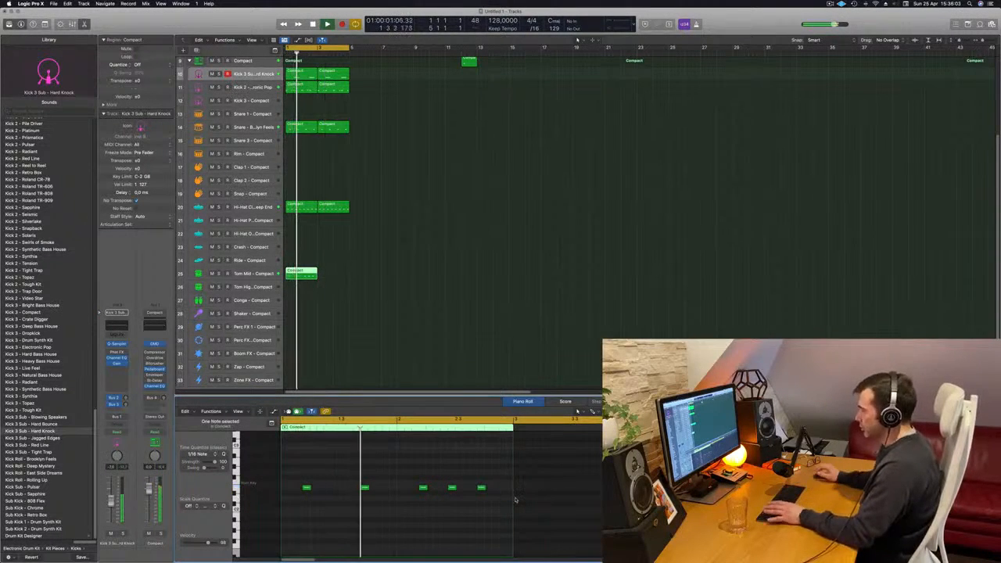
Copy the Tom Mid region to bar 3 on the same track.
click(510, 293)
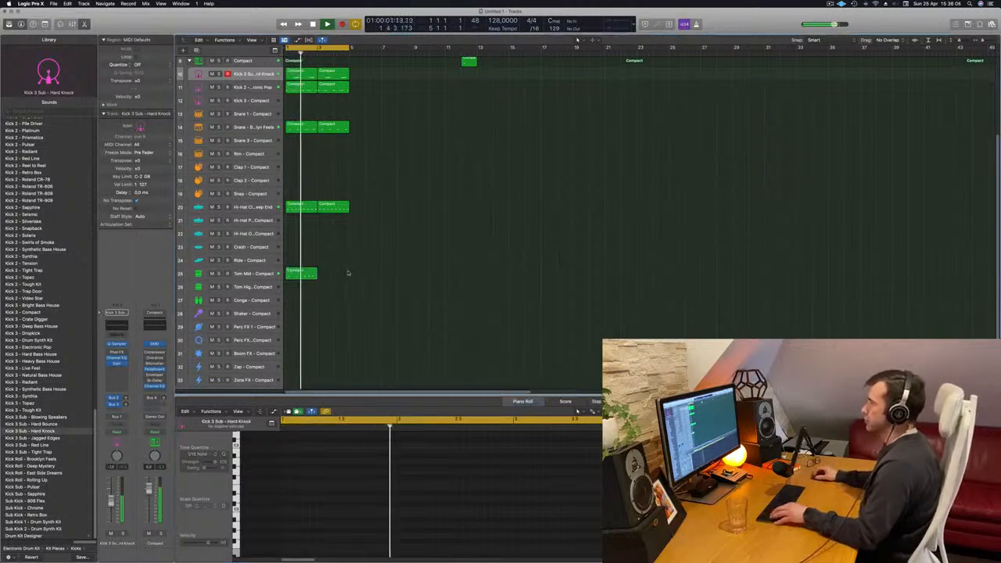
drag(302, 273, 336, 275)
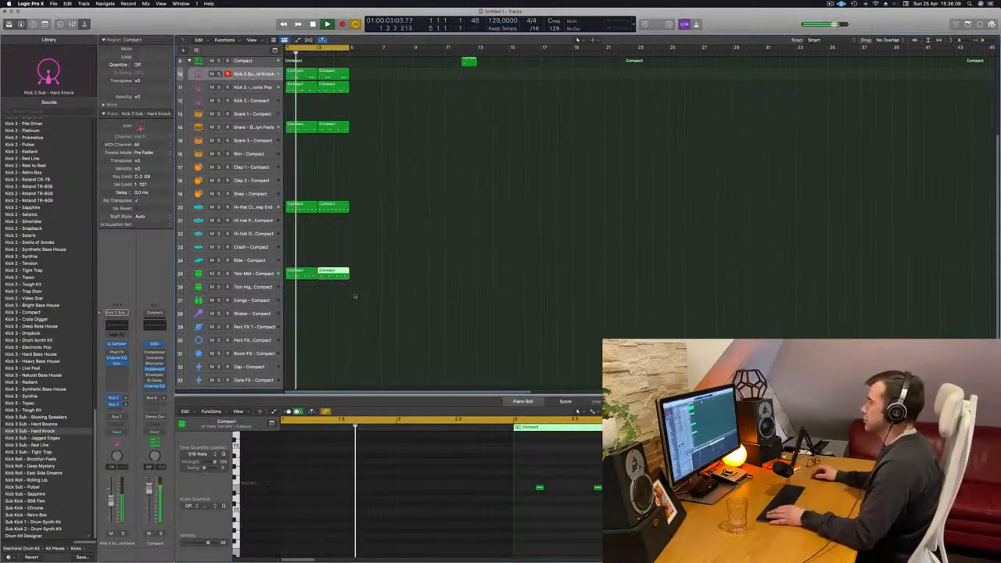
Delete the fourth of the five notes in the first Tom Mid region, remove the region's bar 3 copy and select the first region.
click(301, 273)
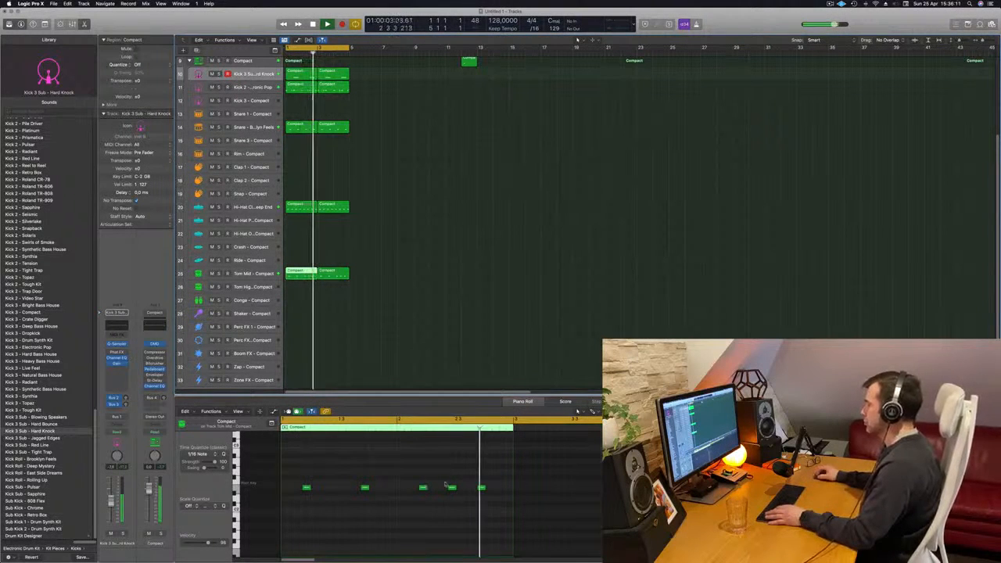
drag(452, 487, 364, 487)
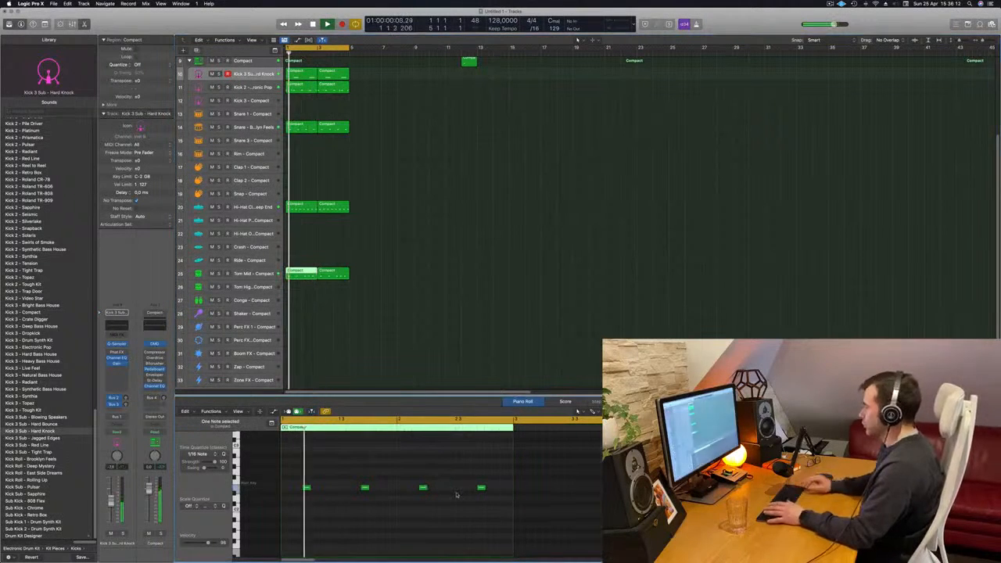
click(337, 274)
key(Delete)
click(296, 275)
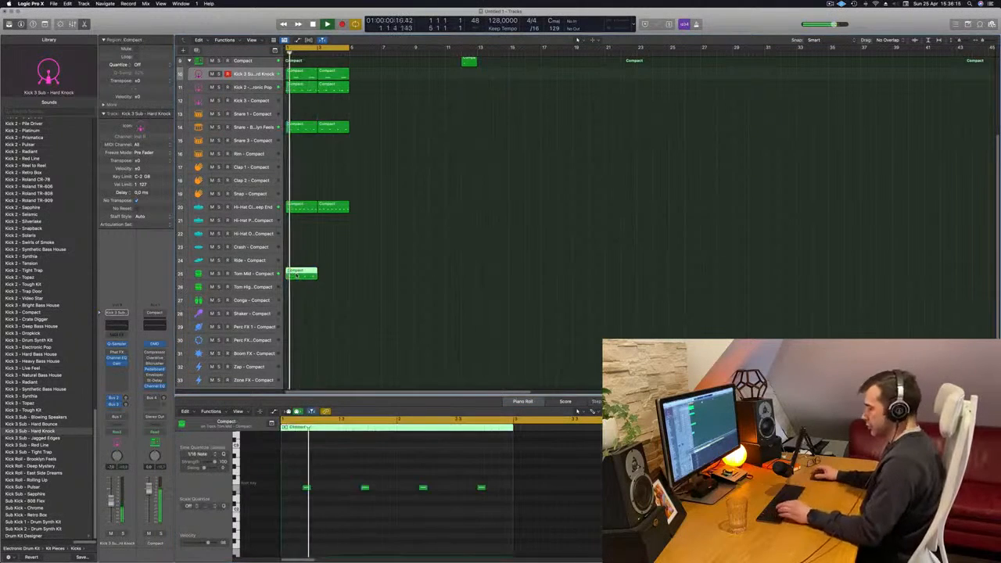
Repeat the Tom Mid region at bar 3 and move both regions to the Conga track.
key(super+r)
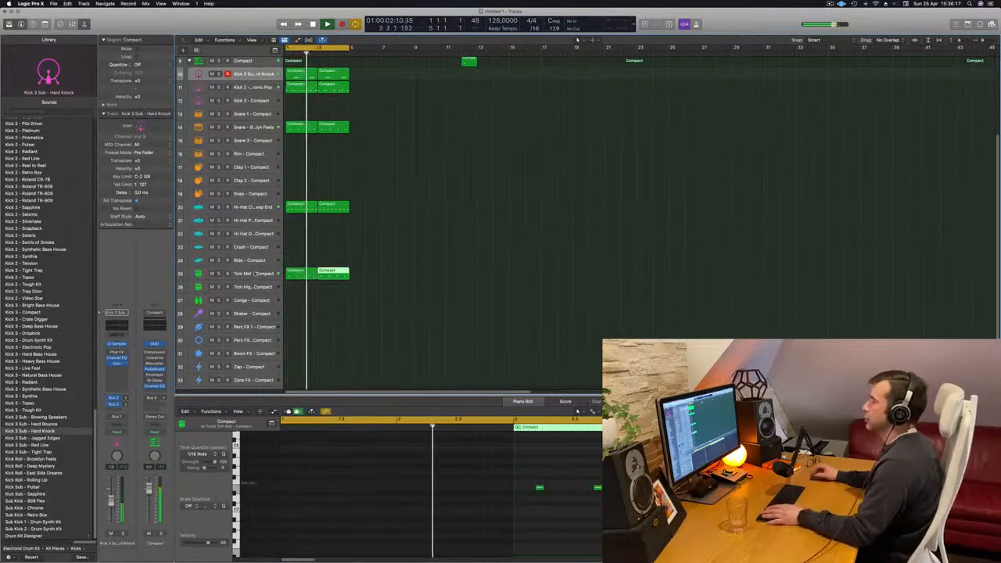
click(255, 273)
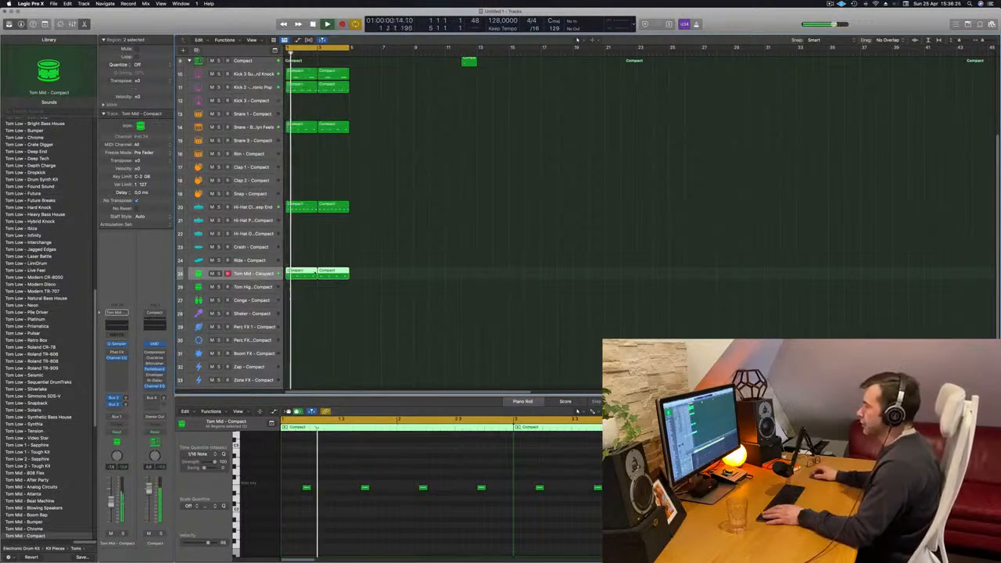
drag(298, 299, 298, 301)
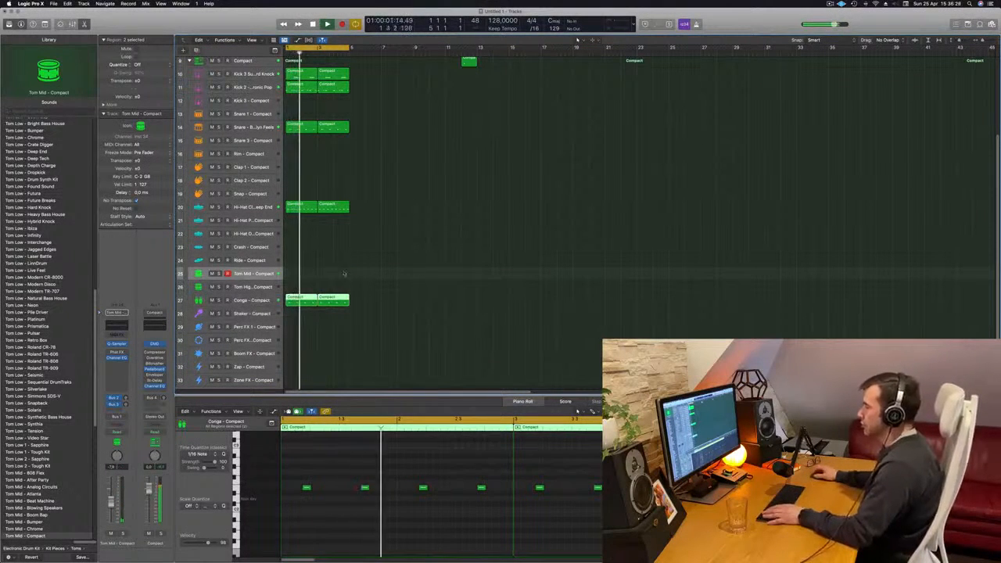
Audition bongo sounds for the Conga track and load Bongo Roll - Rolling Up.
click(411, 302)
scroll(35, 293, up, 8)
scroll(34, 291, up, 10)
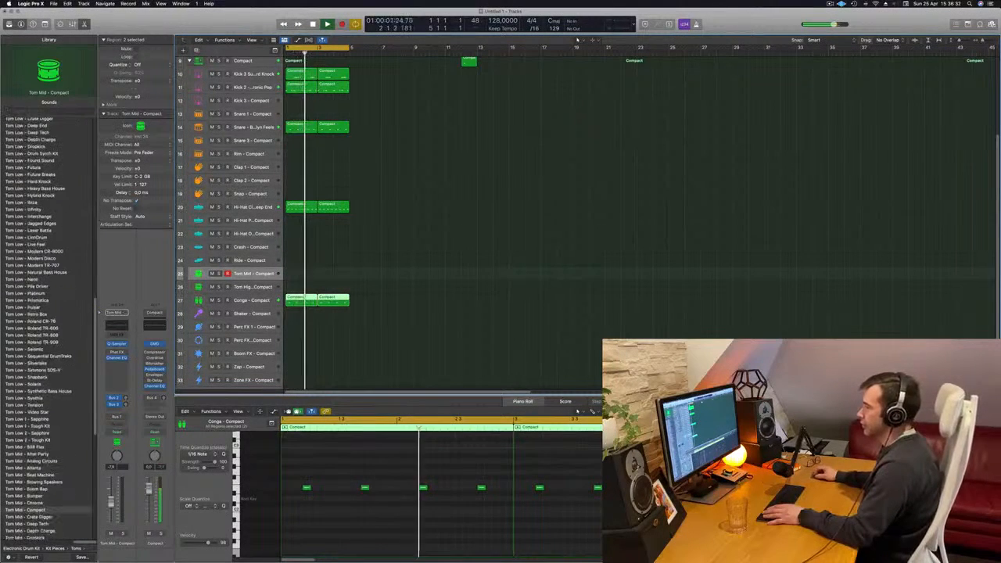
click(247, 301)
click(37, 256)
scroll(36, 304, down, 3)
scroll(72, 262, up, 2)
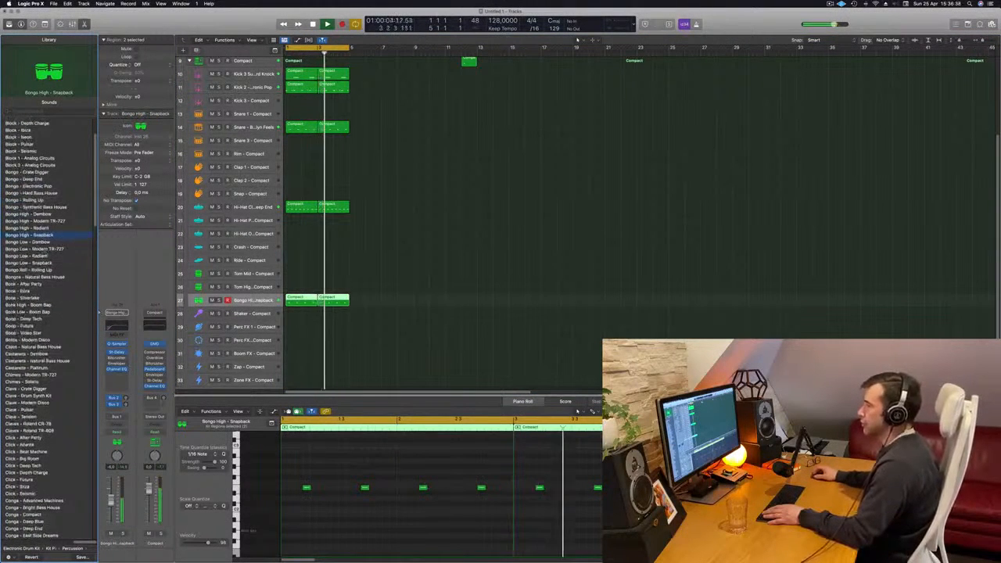
click(37, 250)
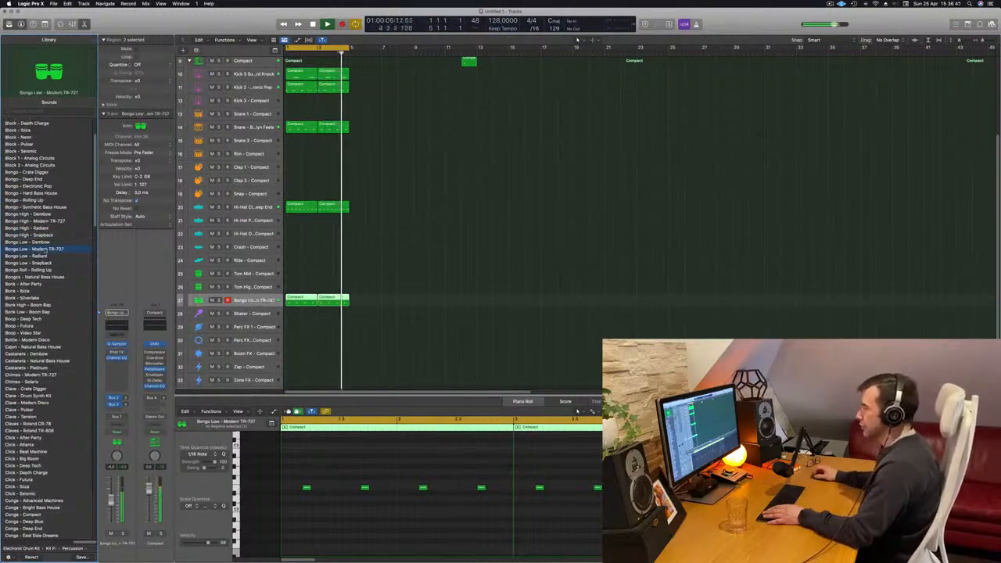
click(42, 257)
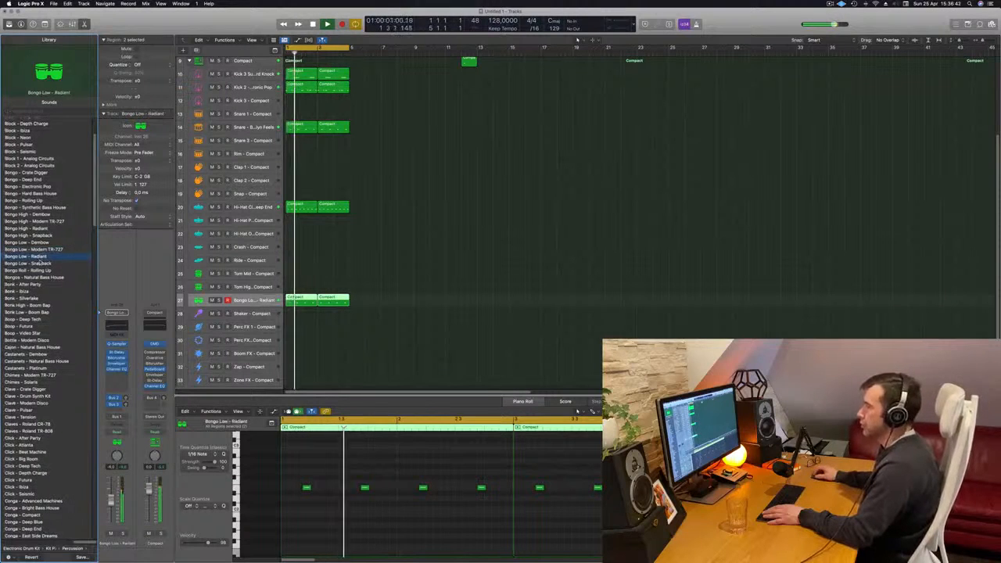
click(39, 264)
click(37, 269)
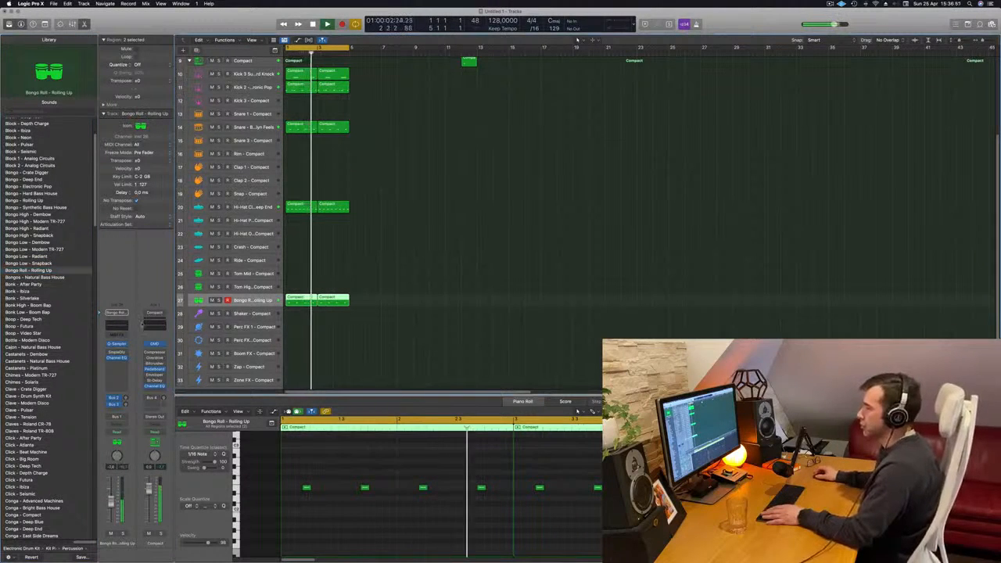
In the bongo track's Quick Sampler, add a long fade-out starting before the loudest hit and set the sample end to 0.776 s.
click(116, 343)
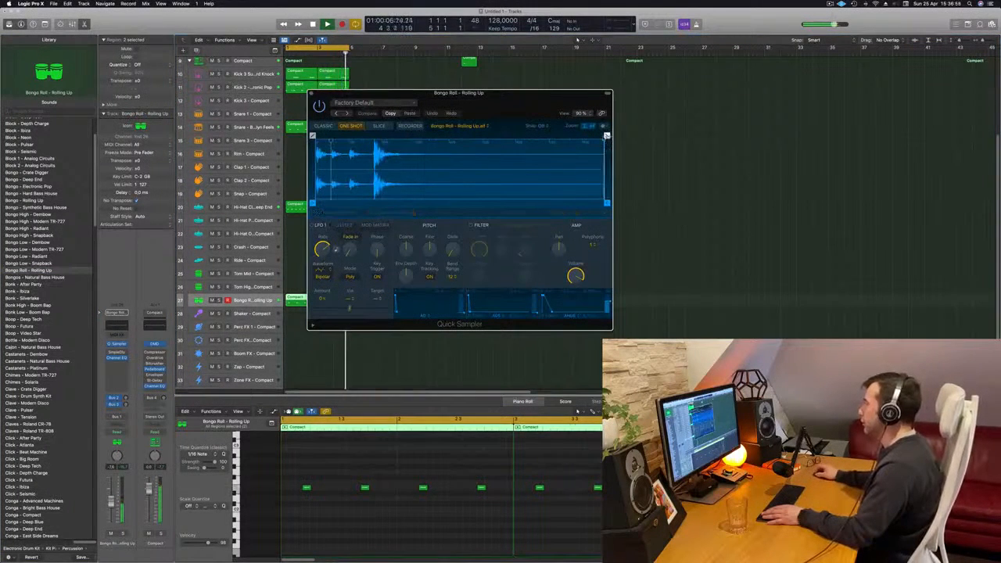
drag(605, 167, 370, 158)
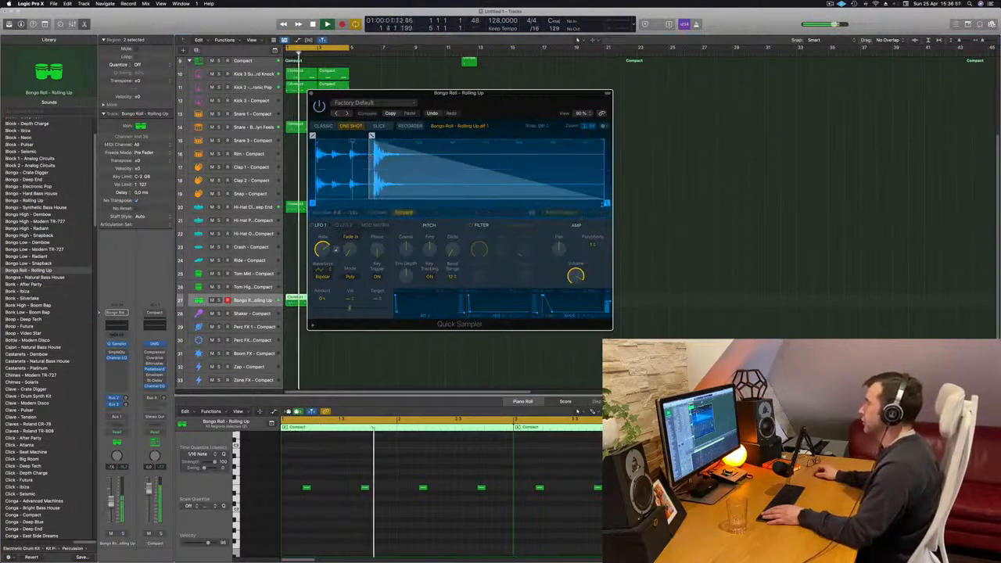
mouse_move(606, 204)
mouse_down()
mouse_move(577, 204)
mouse_move(593, 204)
mouse_up()
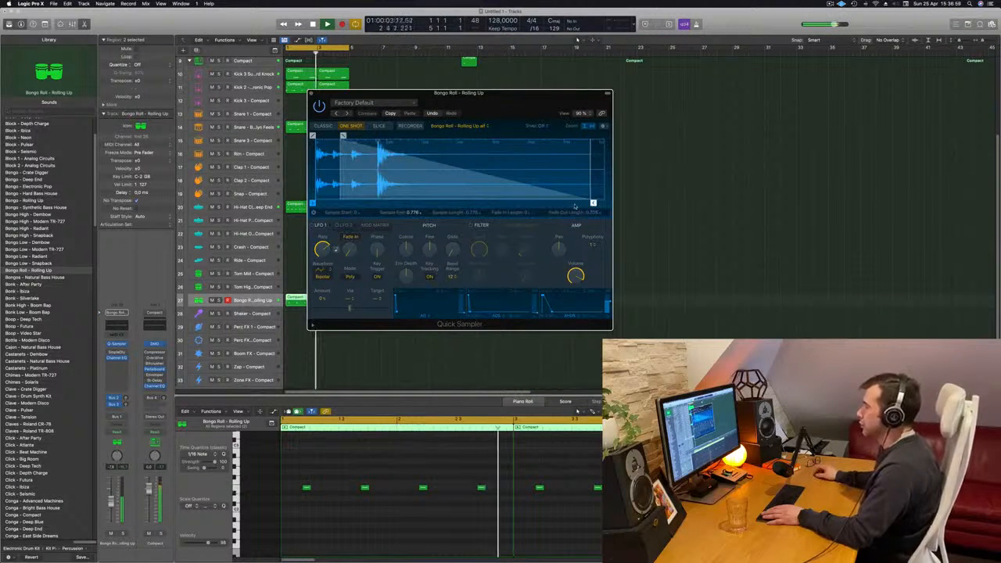
Lower the bongo track's volume slightly, adjust its Bus 3 send level and close Quick Sampler.
drag(110, 504, 110, 507)
drag(125, 404, 123, 408)
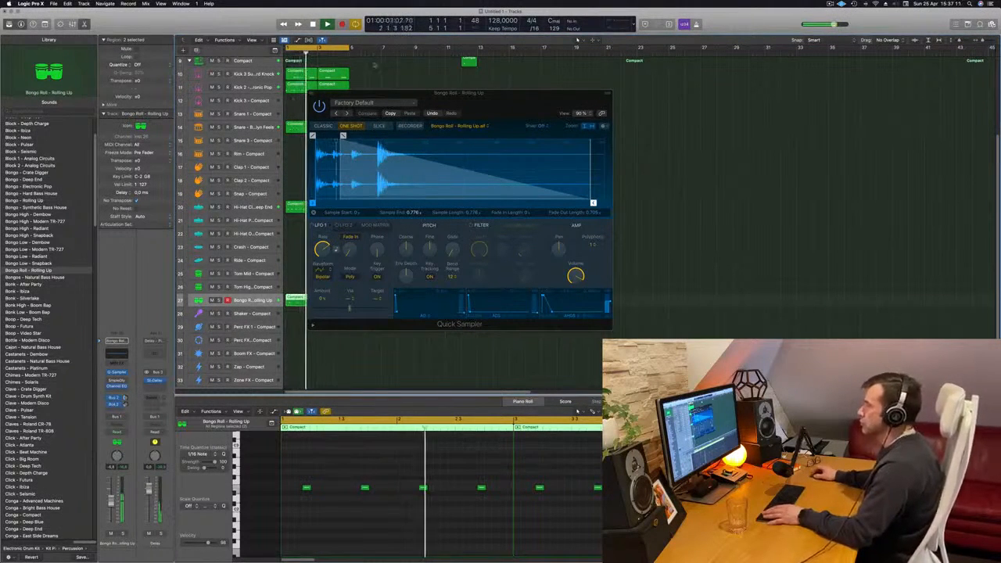
click(312, 93)
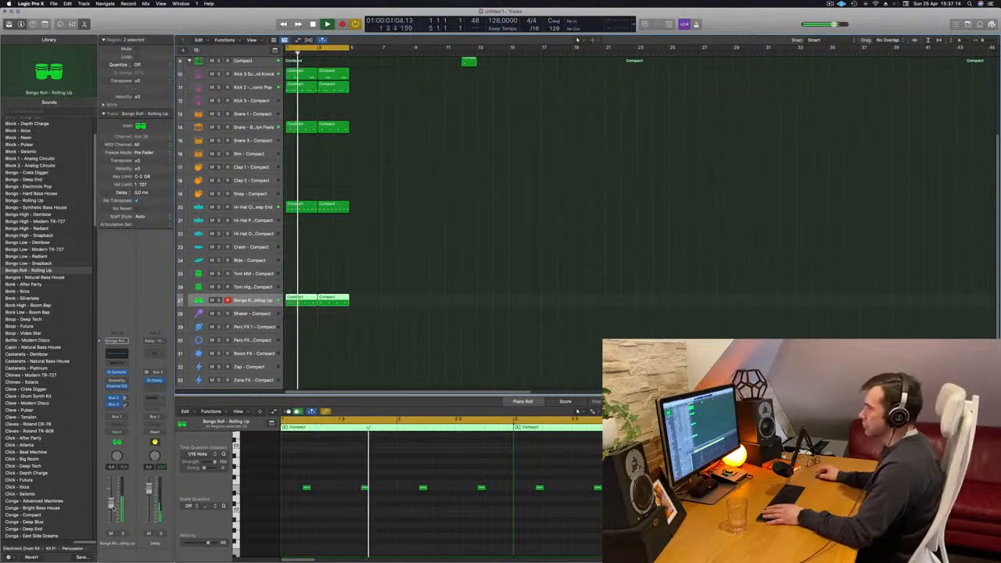
Copy the first closed hi-hat region to the start of the Shaker track.
click(374, 362)
scroll(380, 337, down, 2)
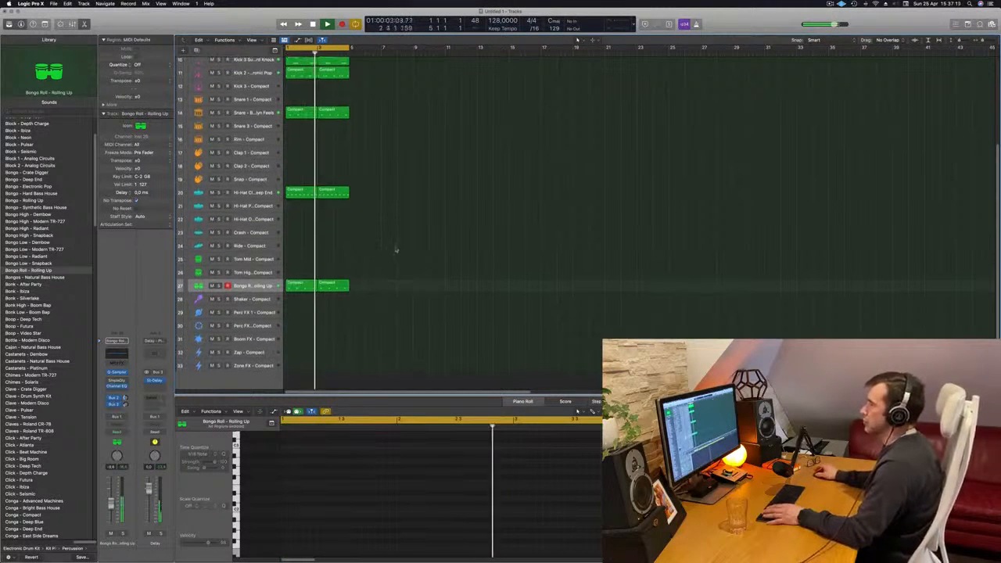
scroll(88, 317, down, 5)
drag(297, 190, 297, 297)
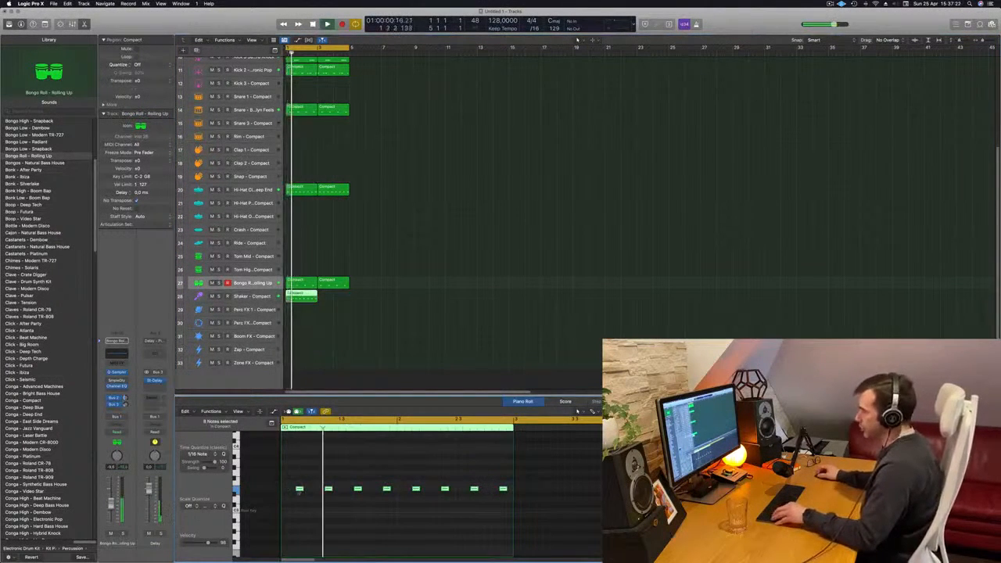
Duplicate the Shaker region's notes to fill both bars with continuous sixteenth notes and play the result.
mouse_move(299, 489)
mouse_down()
mouse_move(285, 489)
mouse_move(297, 496)
mouse_up()
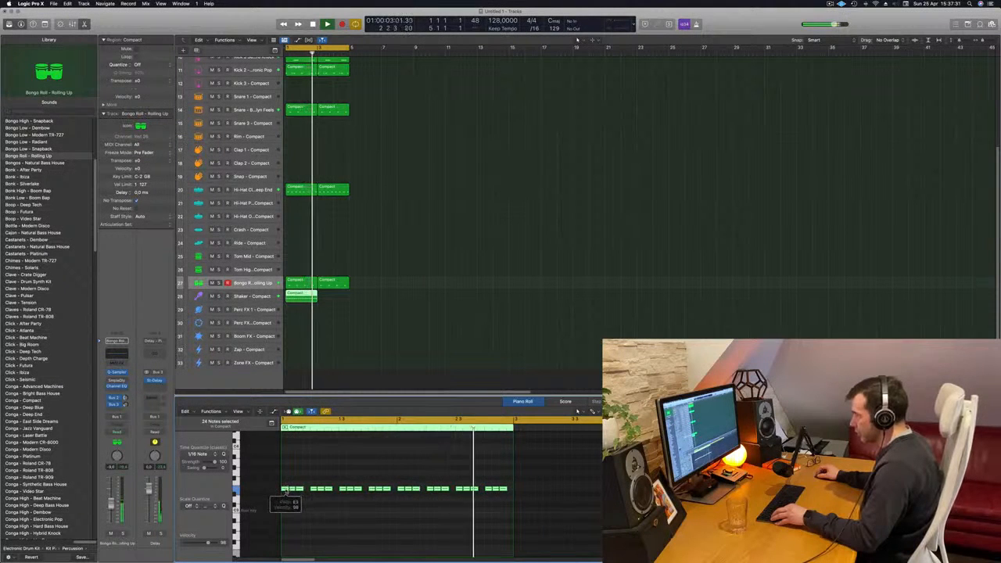
key(super+z)
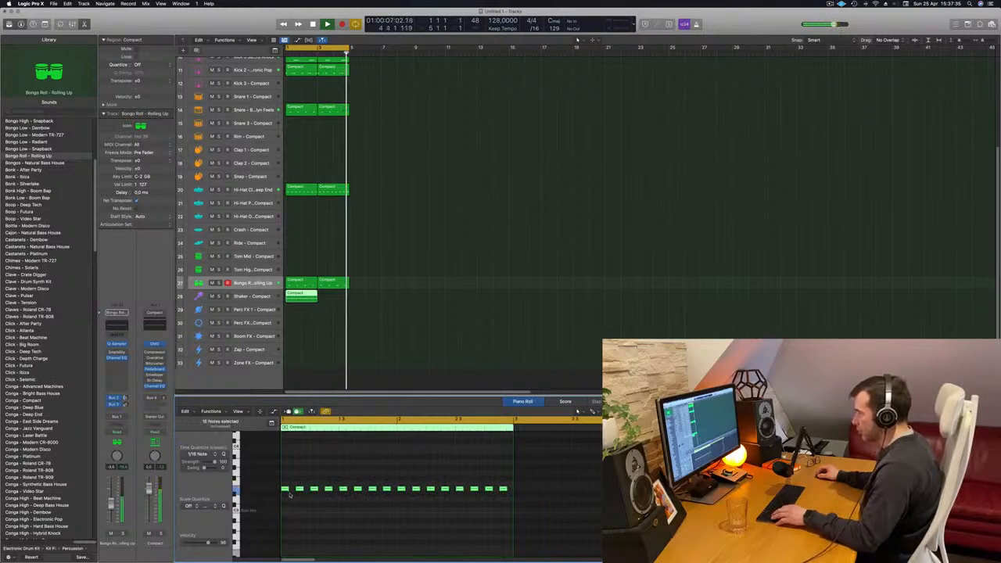
key(super+a)
drag(286, 490, 293, 492)
key(space)
key(space)
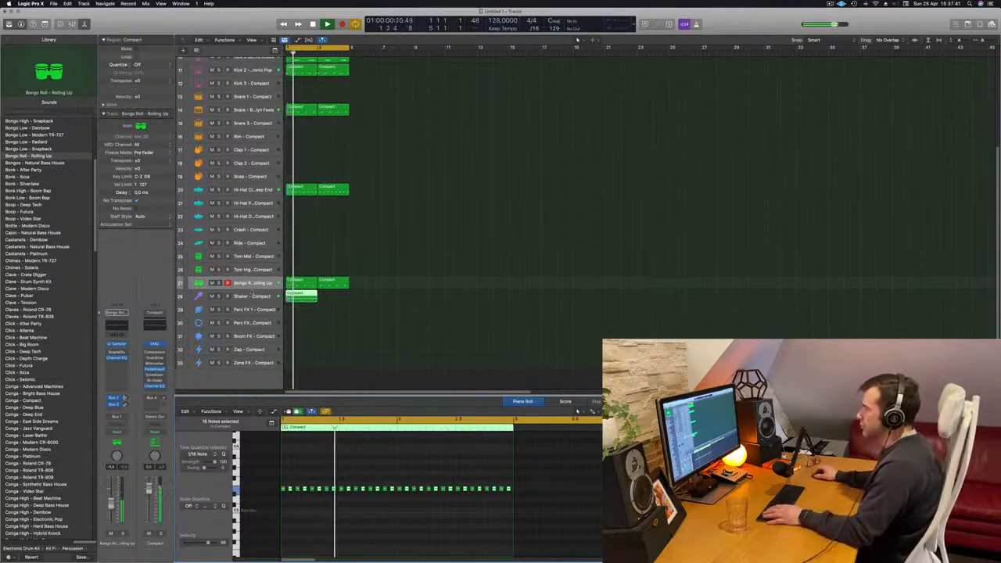
Load the Shaker - Video Star sound on the Shaker track and repeat its region at bar 3.
click(237, 298)
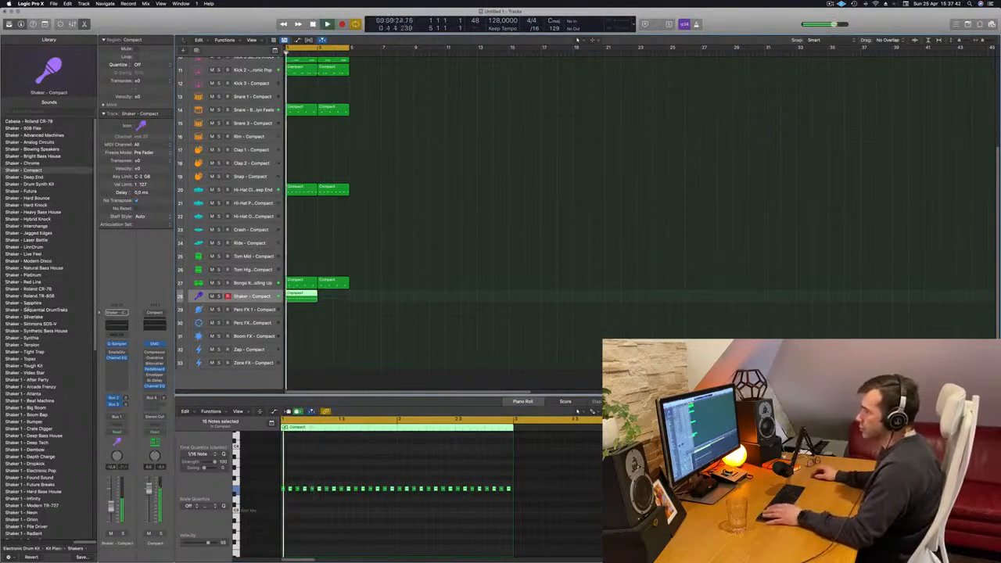
key(Return)
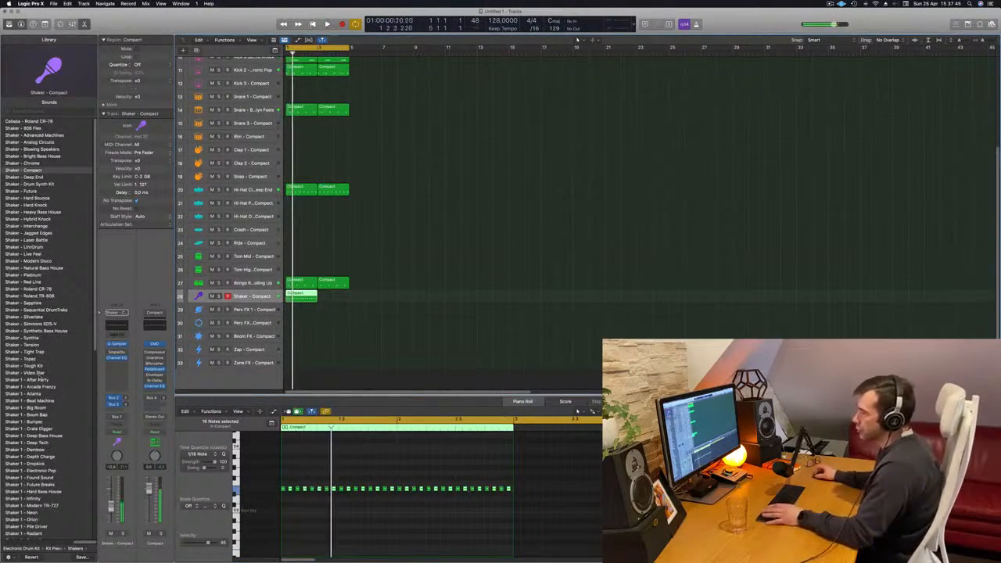
click(30, 375)
key(space)
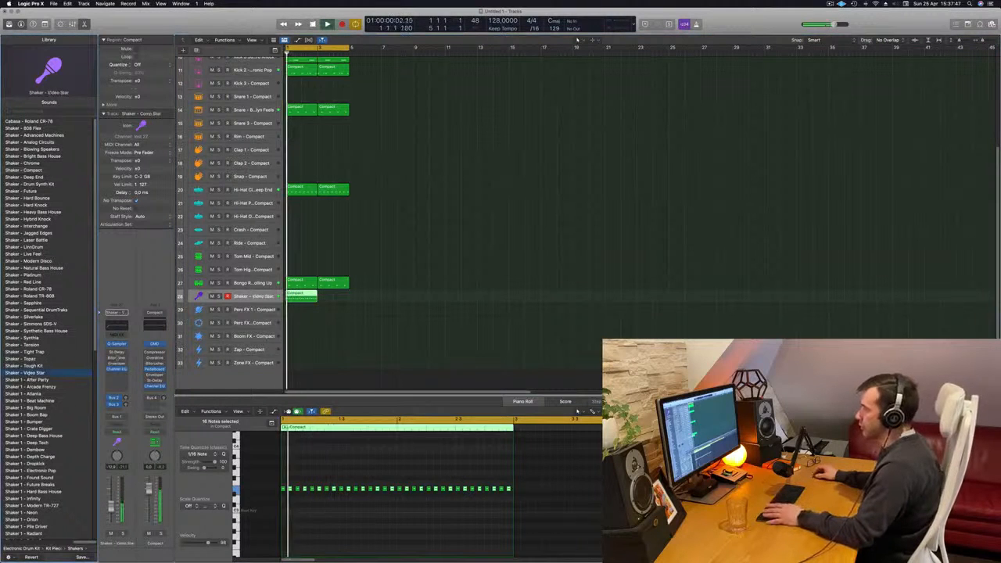
key(Return)
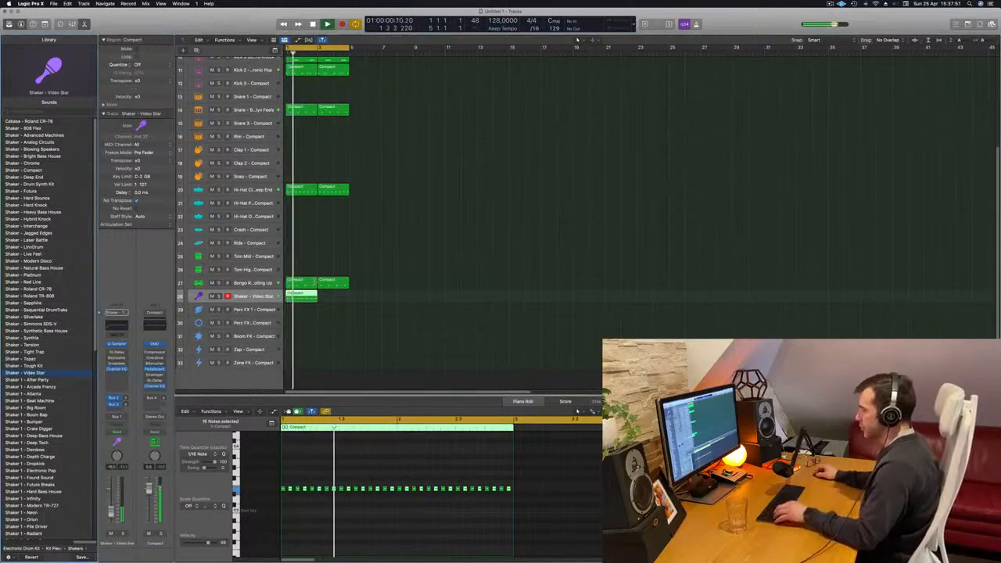
key(super+r)
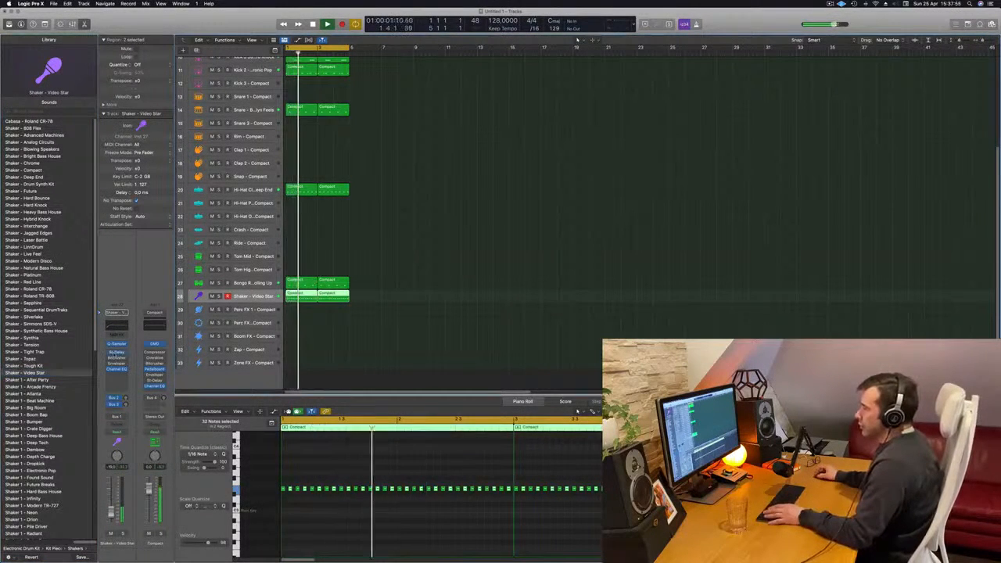
Raise both output mix levels of the Shaker's Stereo Delay, with the left at 32%, close the plug-in and replay the beat.
click(116, 354)
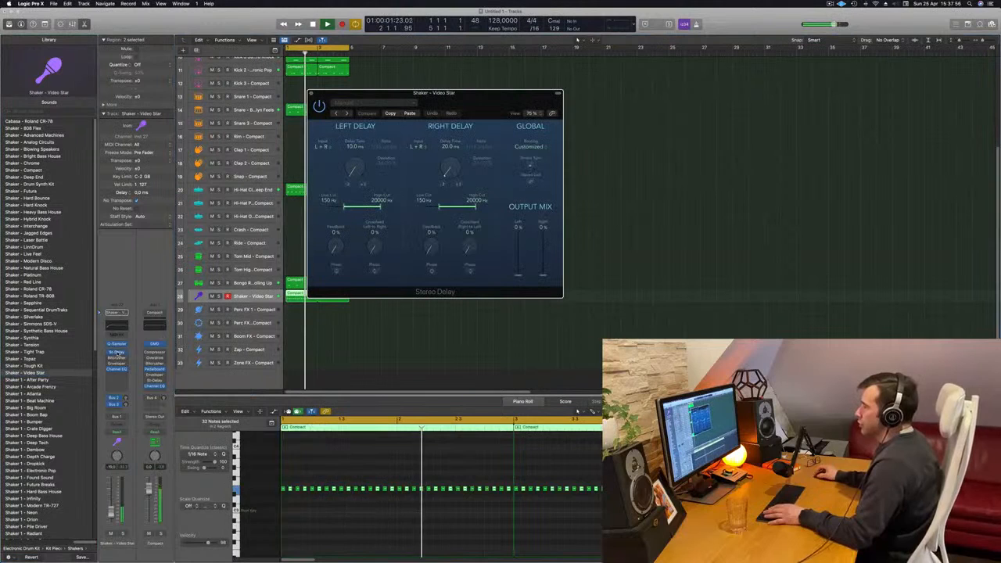
click(520, 258)
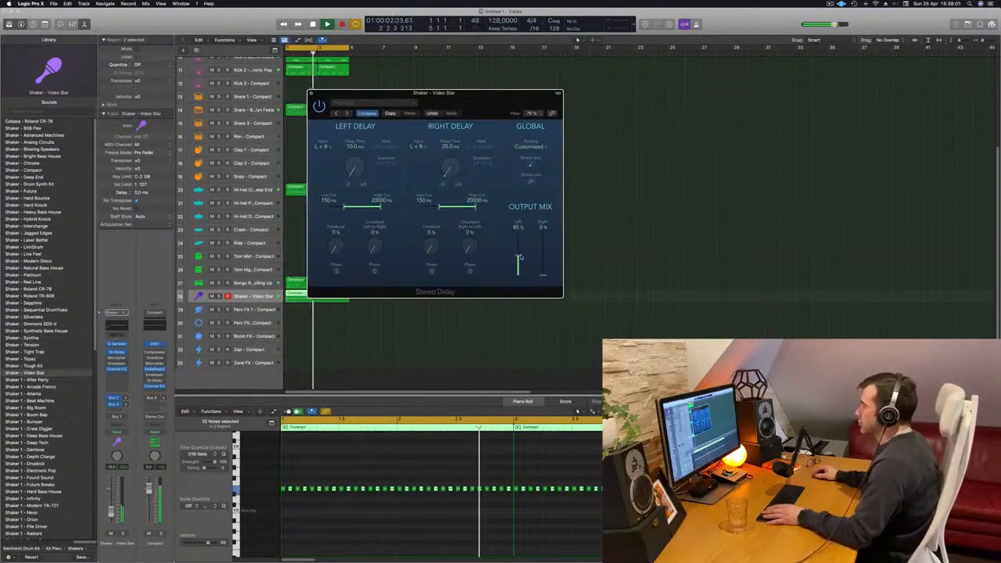
mouse_move(542, 277)
mouse_down()
mouse_move(549, 246)
mouse_move(546, 267)
mouse_up()
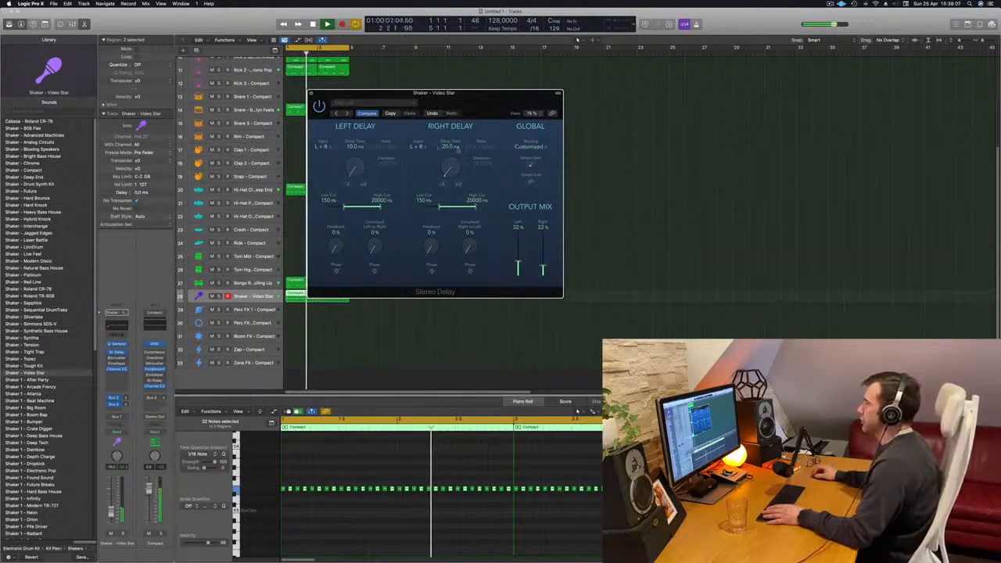
drag(543, 270, 546, 267)
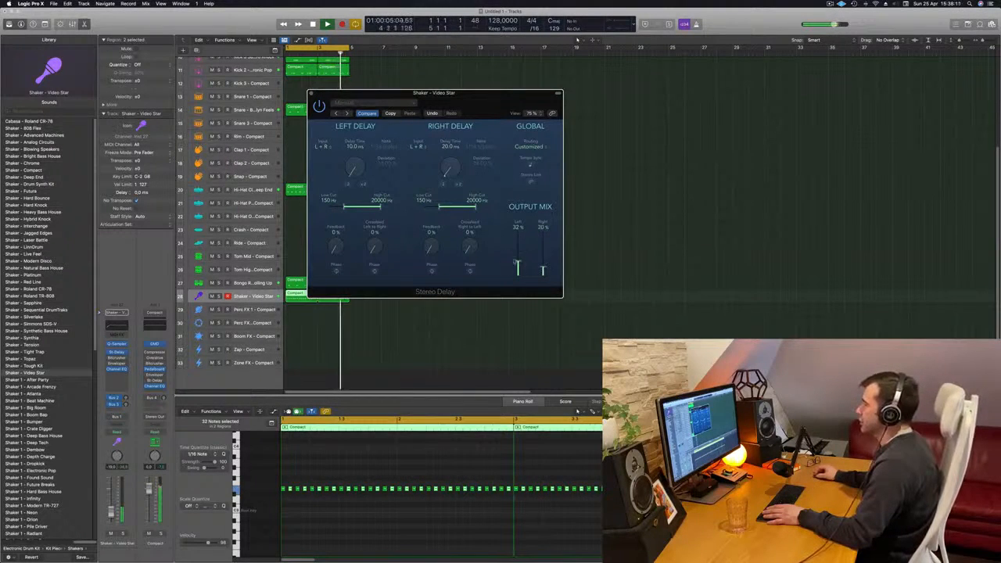
drag(328, 104, 396, 119)
key(space)
click(379, 108)
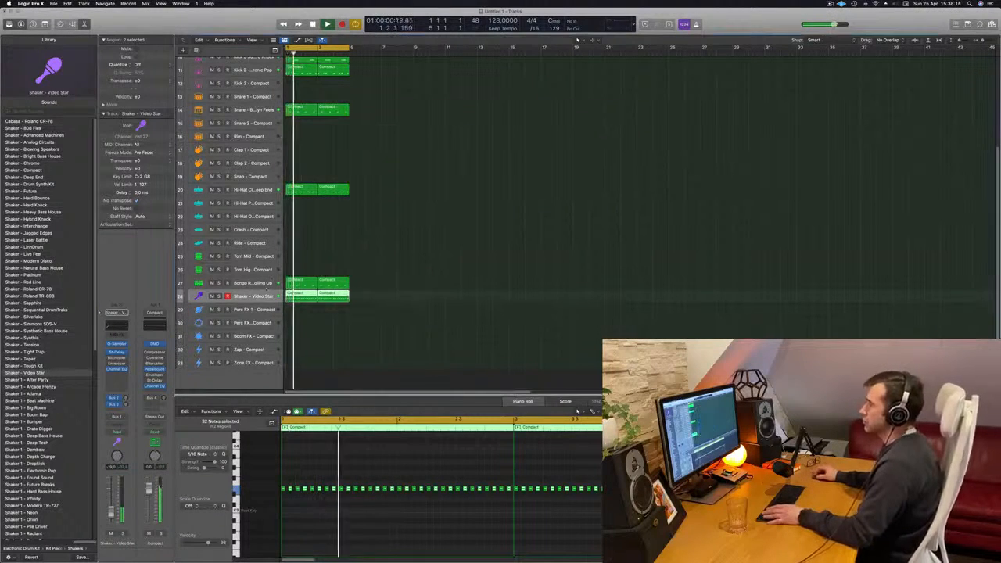
key(space)
key(space)
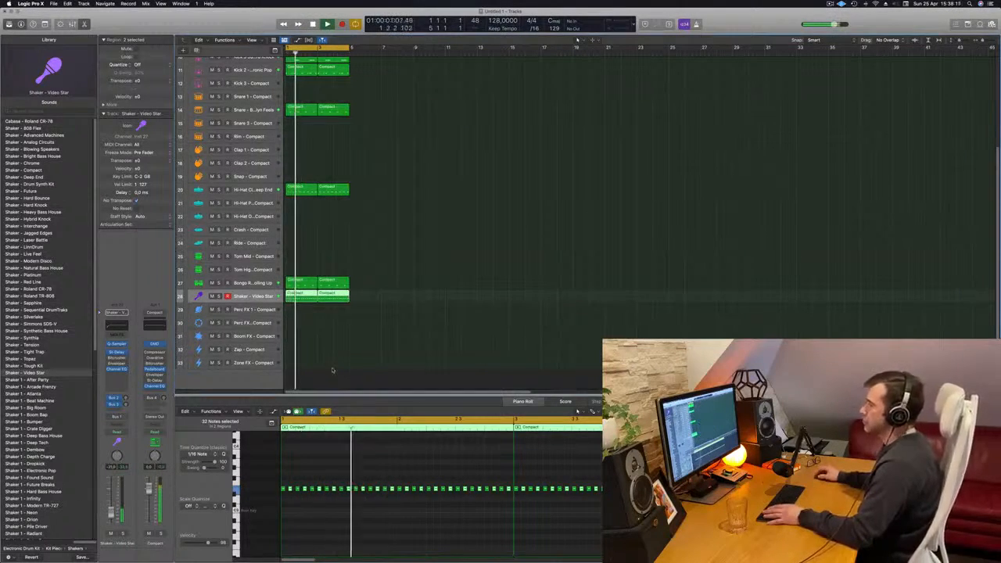
Copy the first snare region to the start of the Clap 1 track.
scroll(360, 142, up, 1)
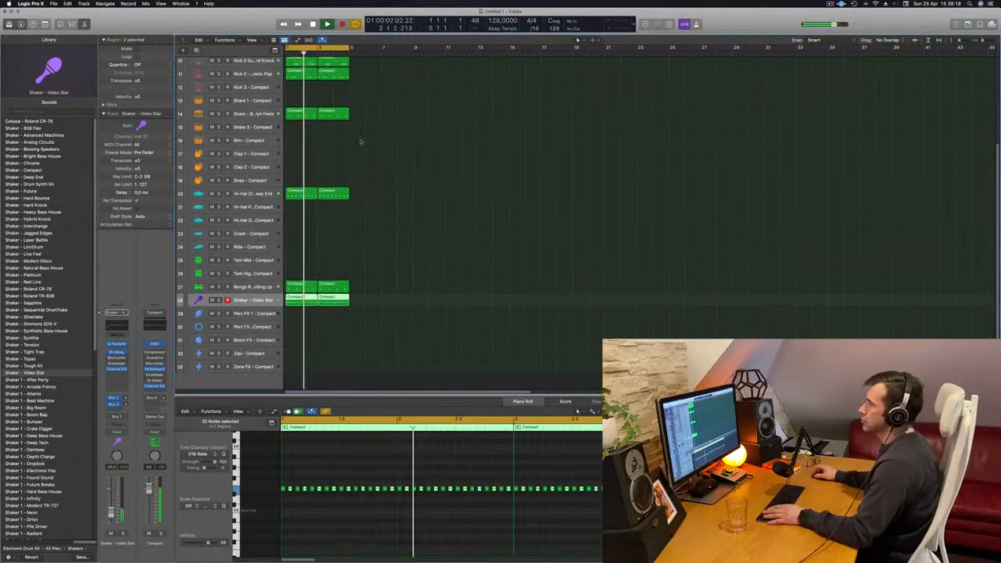
click(303, 114)
key(ctrl+m)
drag(304, 115, 304, 157)
key(space)
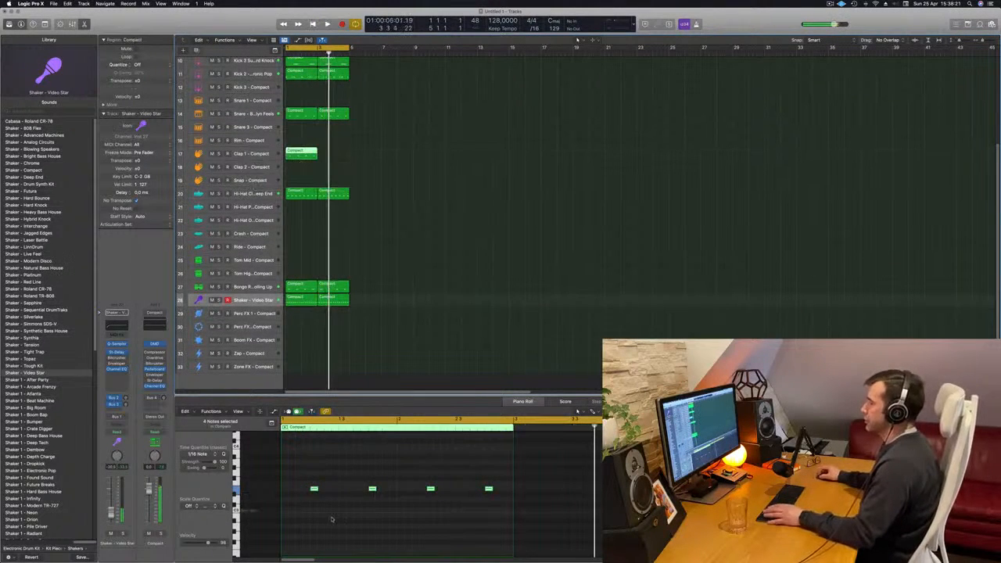
Shift the Clap 1 notes a beat earlier and delete the extras, keeping one note on the first beat of bars 1 and 2.
drag(301, 479, 557, 528)
drag(314, 490, 385, 499)
key(space)
drag(423, 470, 536, 518)
key(Delete)
key(space)
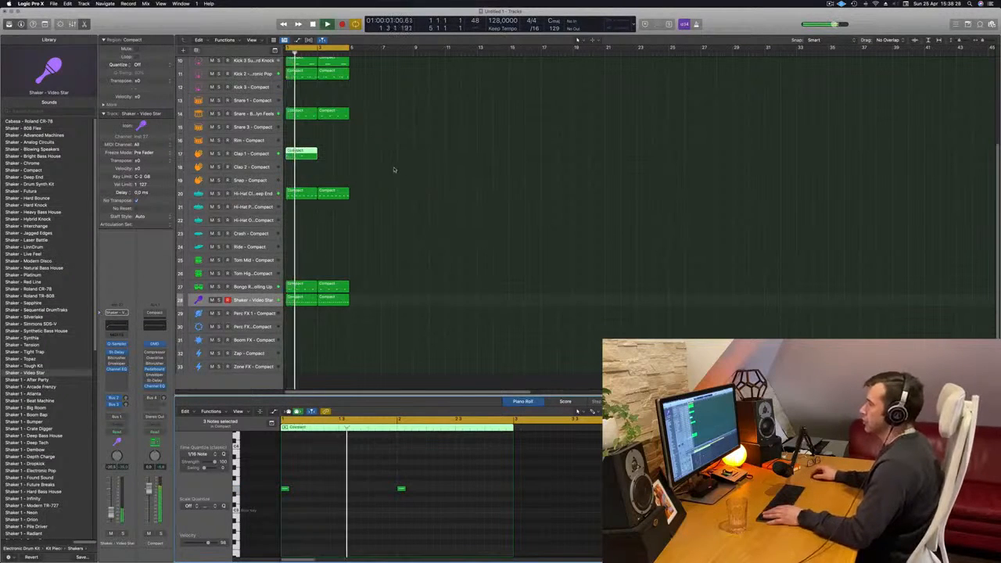
Copy the Clap 1 region to bar 3 and select the Clap 1 track.
key(space)
key(space)
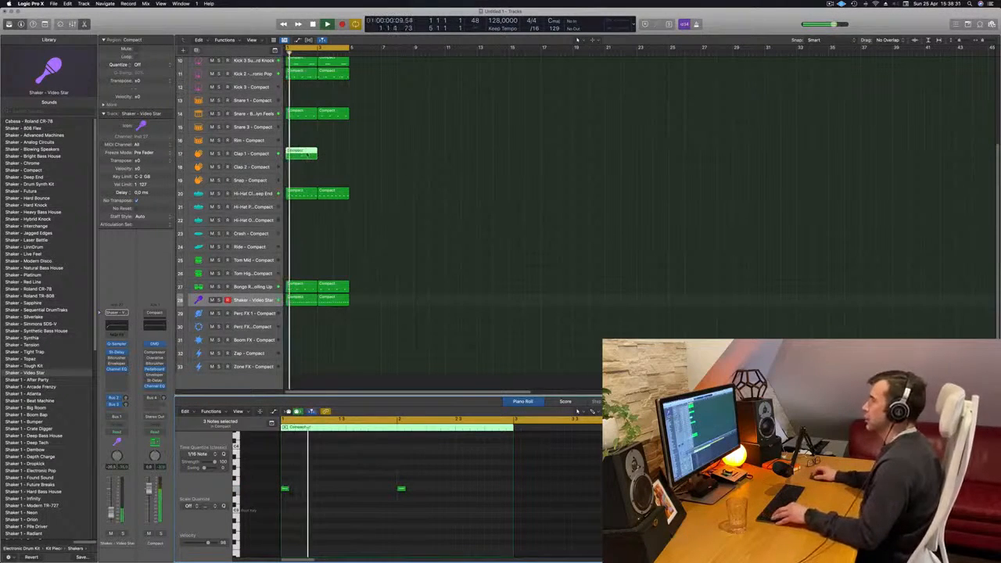
drag(311, 155, 343, 154)
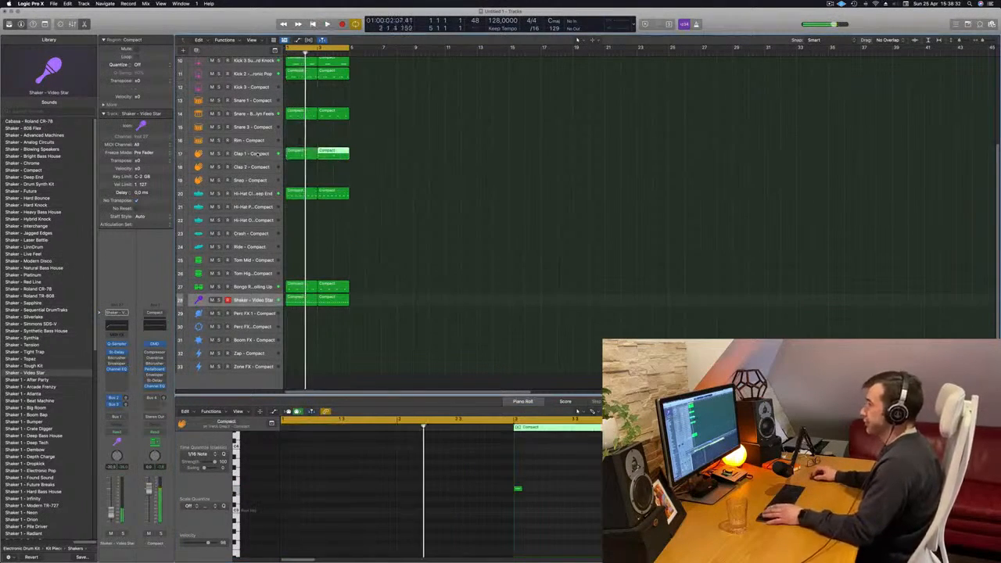
click(258, 154)
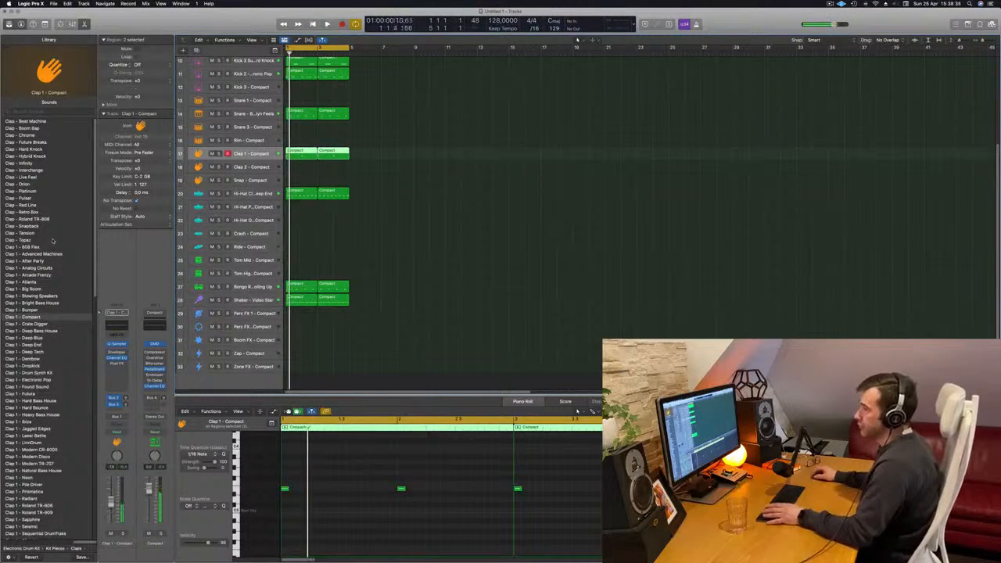
Load the Clap - Beat Machine sound on the Clap 1 track and transpose all its notes down an octave.
click(31, 123)
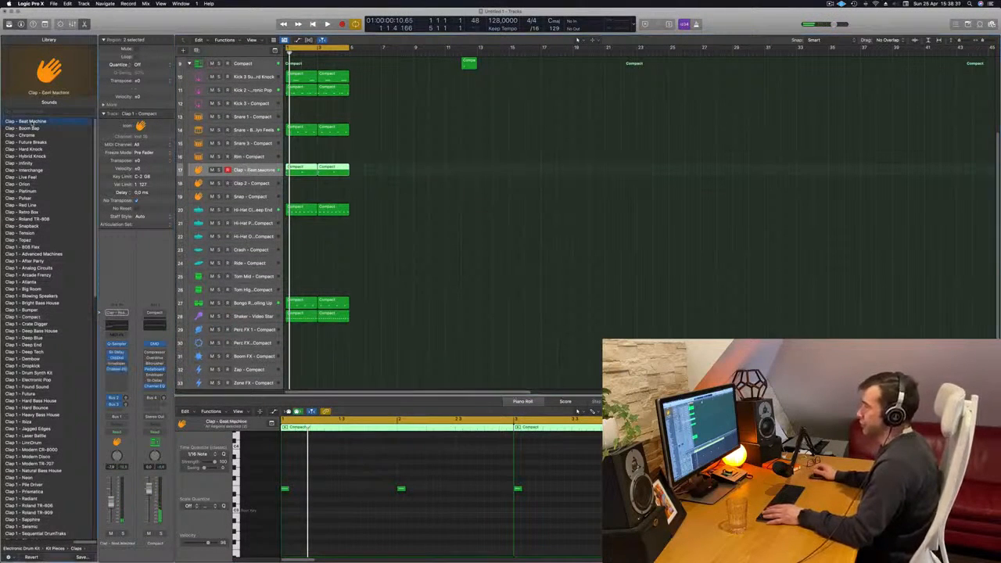
click(362, 503)
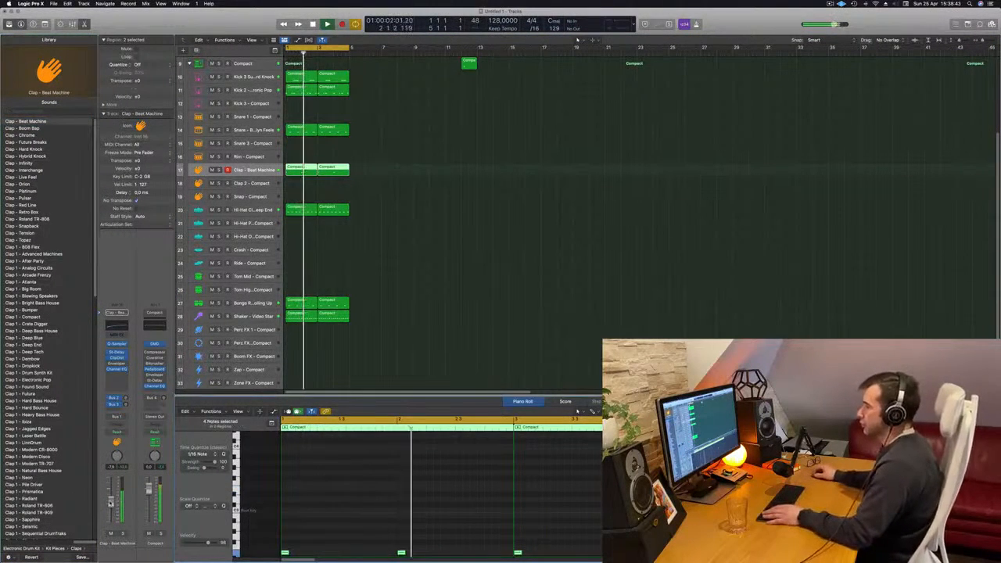
scroll(319, 524, down, 2)
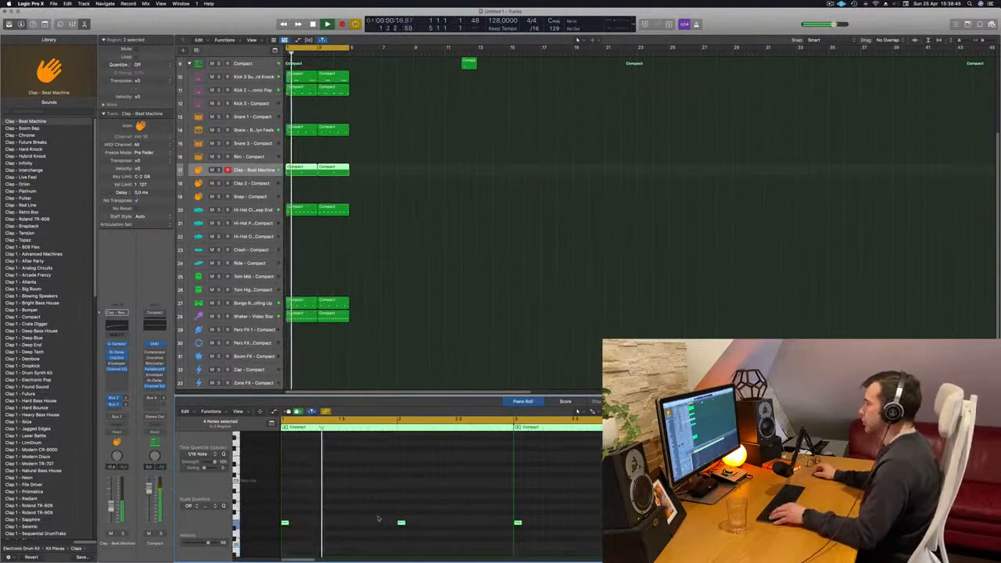
Copy the clap notes about an eighth note later, then delete the copies in bars 1 and 3.
drag(400, 523, 417, 529)
key(space)
key(space)
drag(319, 513, 303, 535)
drag(562, 509, 534, 534)
key(Delete)
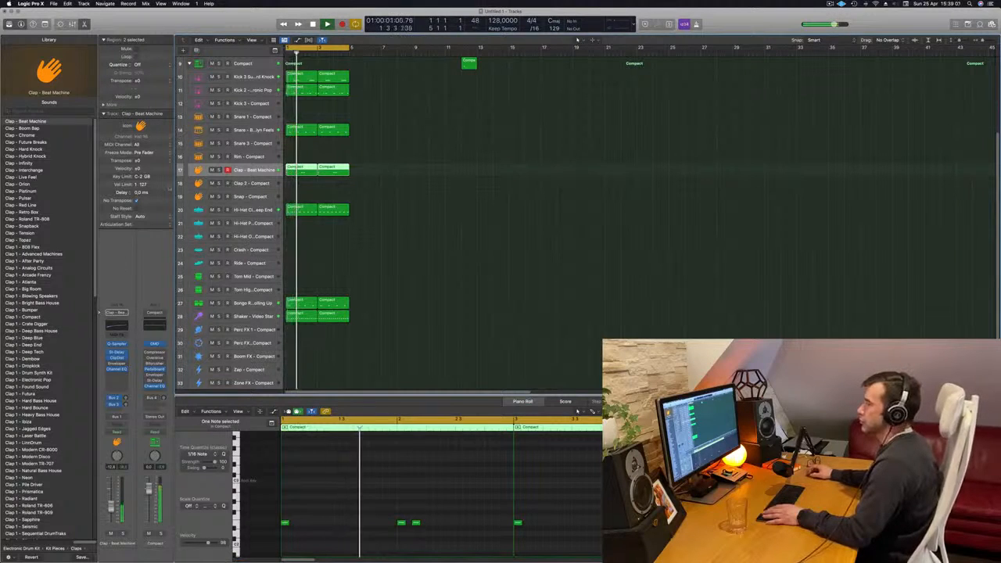
Audition the Clap - Boom Bap and Clap - Chrome sounds and transpose all the clap notes up an octave.
click(32, 129)
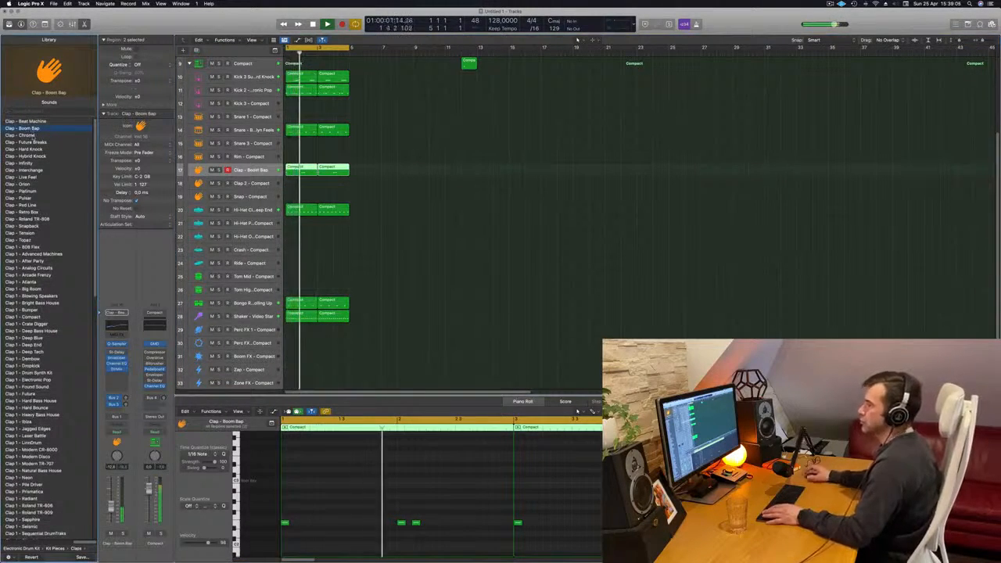
click(32, 136)
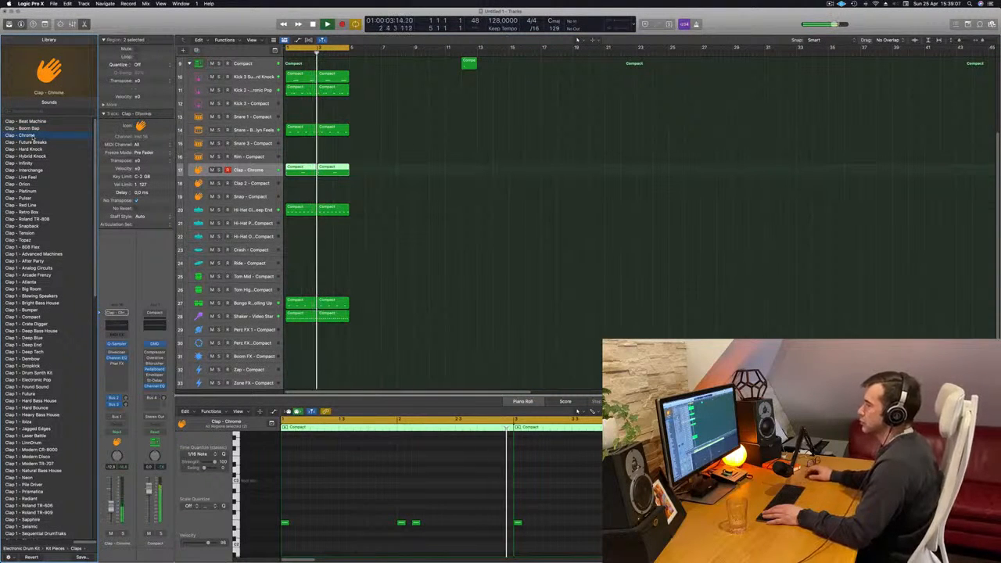
key(super+a)
key(shift+alt+Up)
key(space)
key(space)
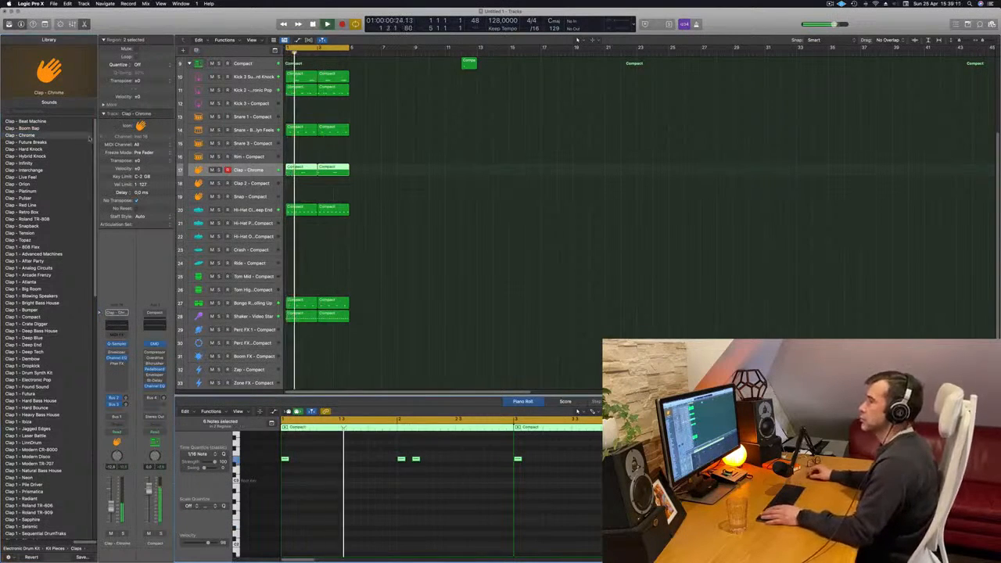
Load the Clap - Future Breaks sound on the clap track and deselect its regions.
click(56, 144)
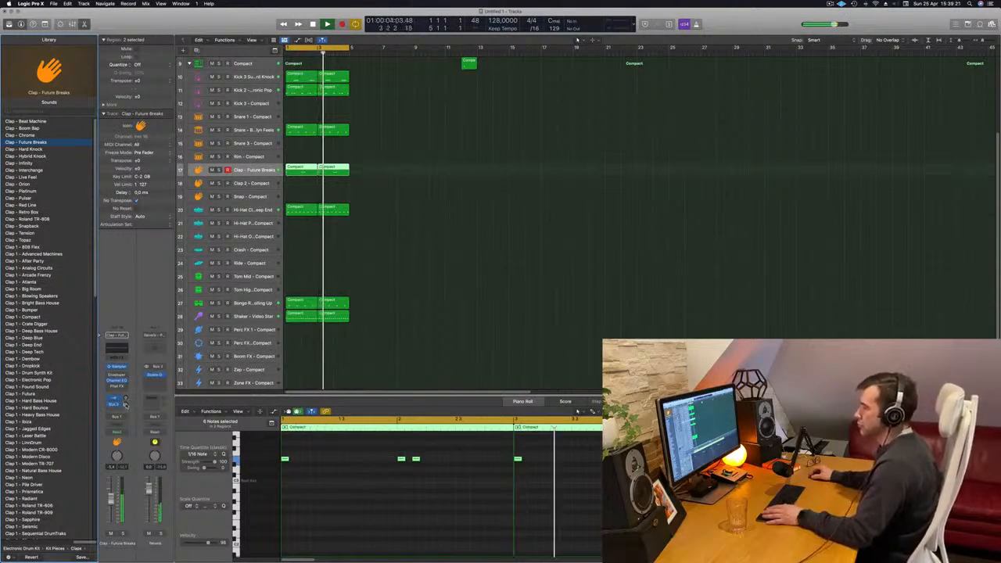
click(365, 295)
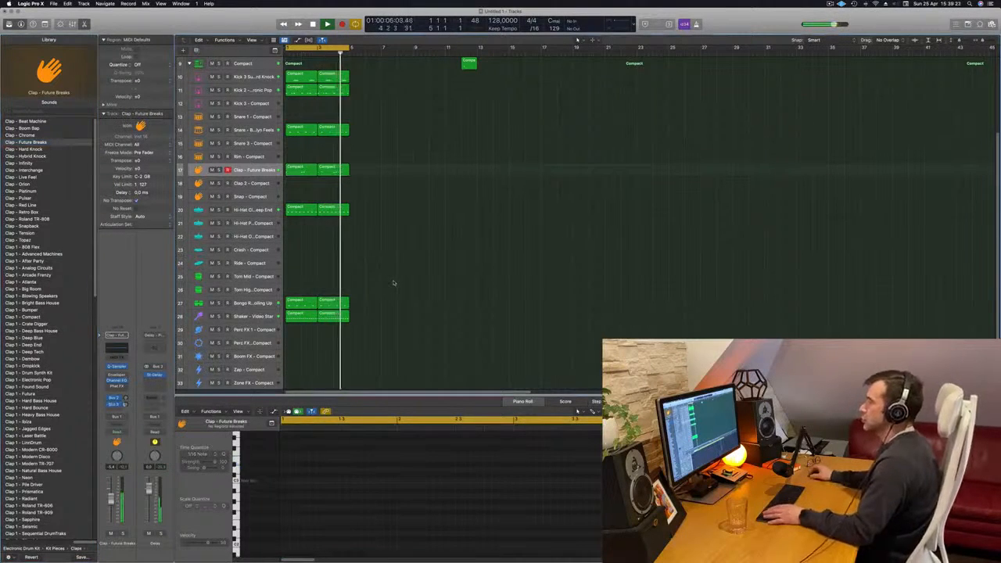
Delete the stray short region around bar 12 on the main Compact track.
scroll(425, 219, up, 2)
scroll(425, 219, up, 3)
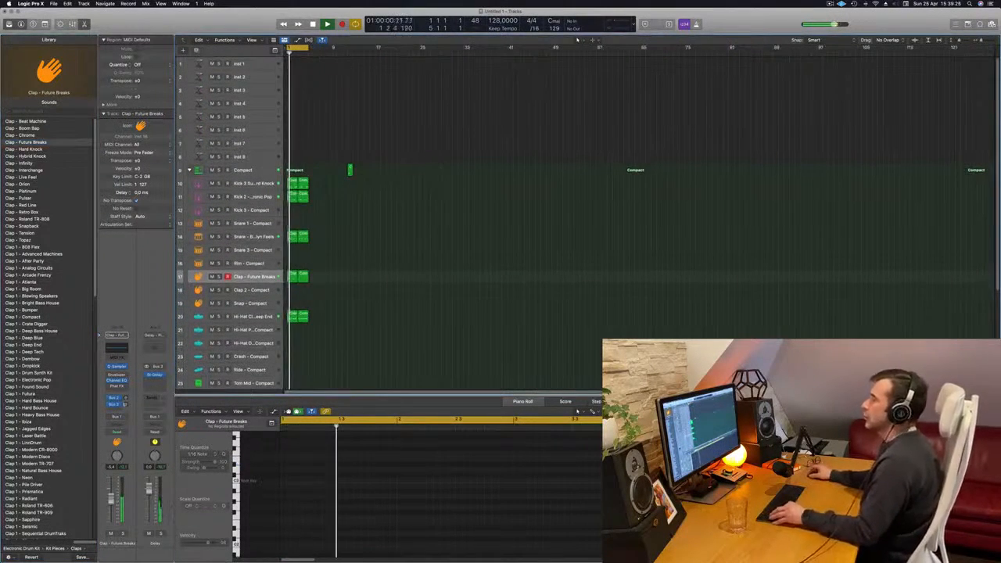
click(452, 169)
key(Delete)
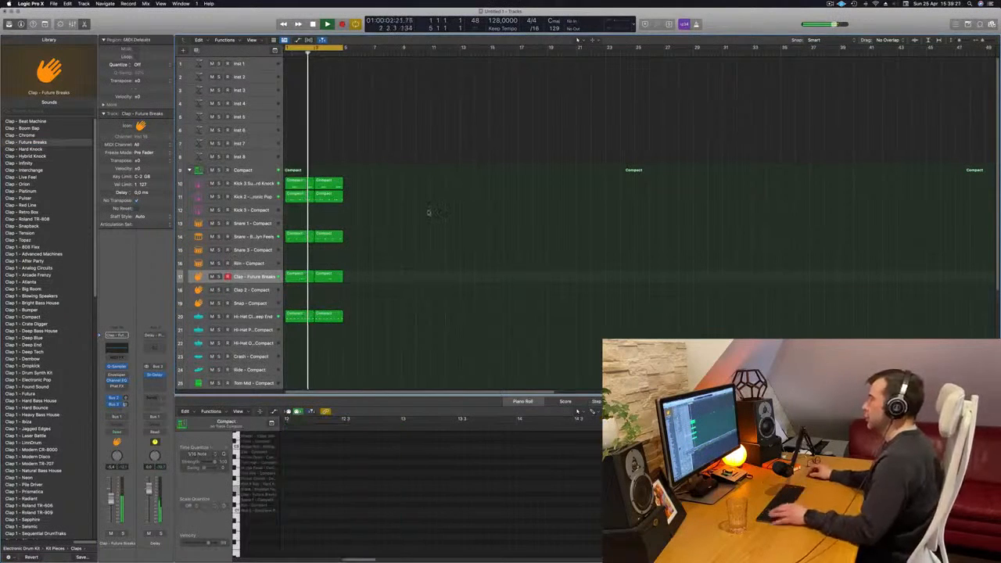
Select all the beat regions and repeat them three times so the pattern fills bars 1 to 16.
scroll(431, 213, right, 1)
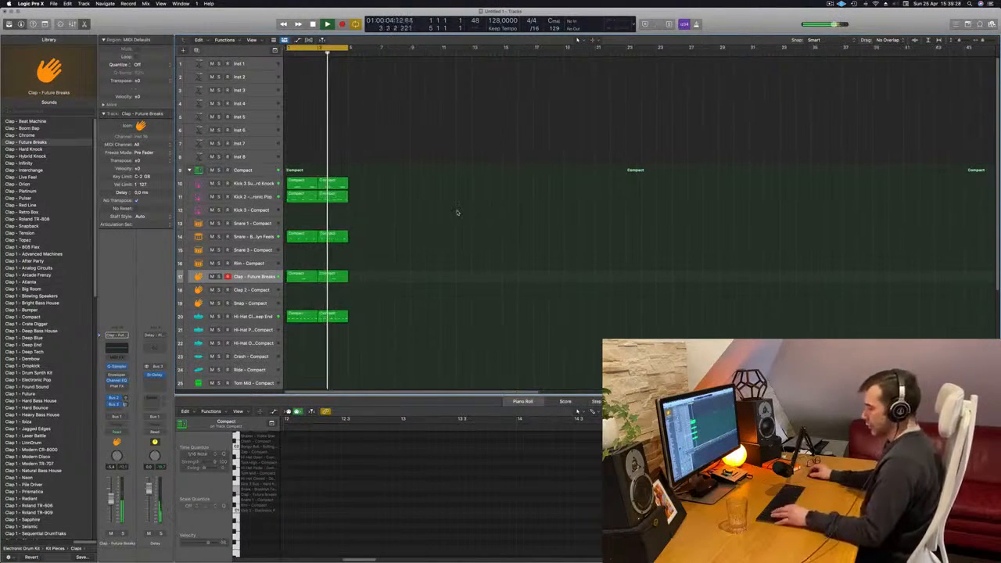
key(super+a)
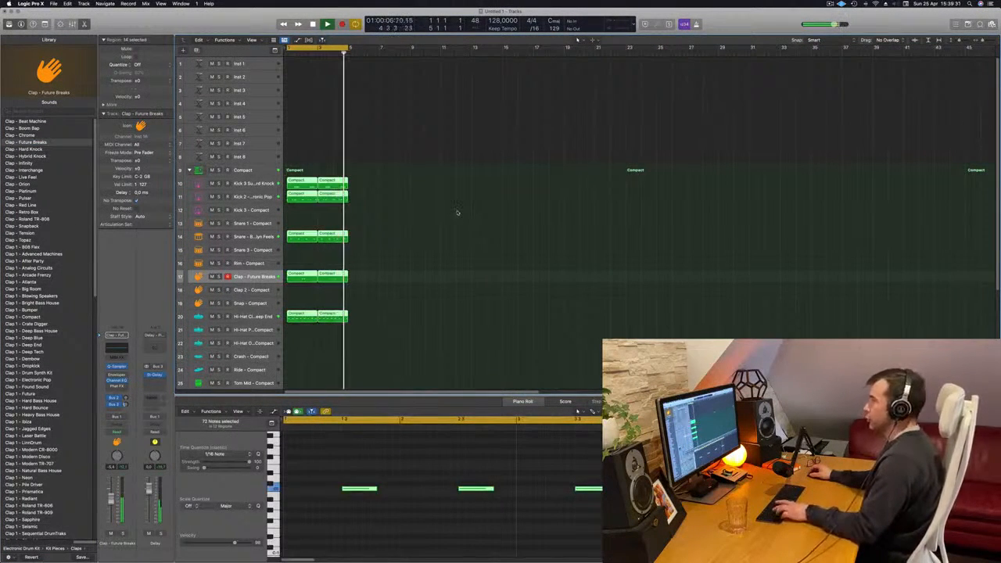
key(alt+r)
click(406, 191)
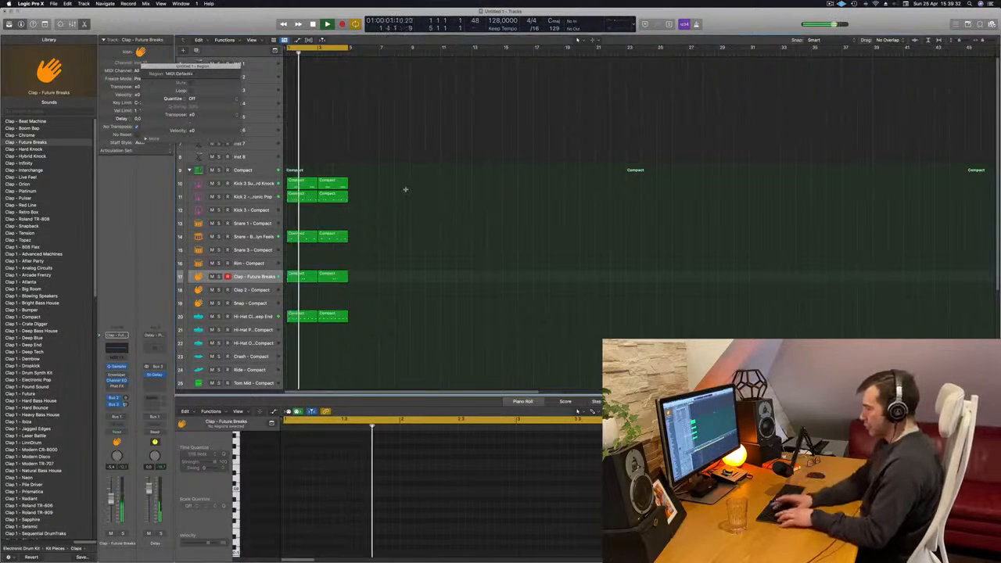
key(super+a)
key(super+r)
key(super+r)
key(super+r)
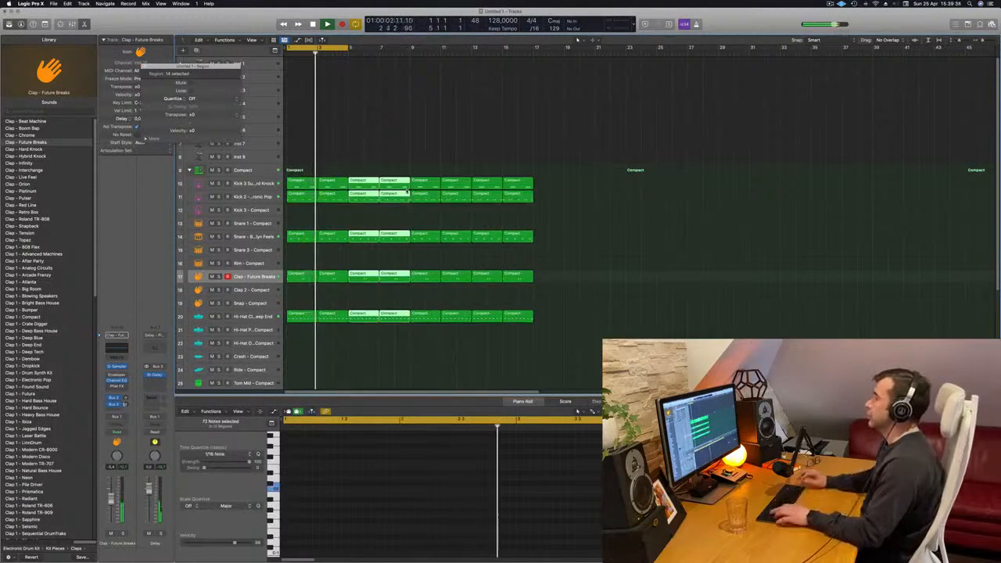
Extend the cycle range to bar 17, restart playback from bar 1 and close the floating Region inspector.
drag(348, 48, 536, 66)
key(Return)
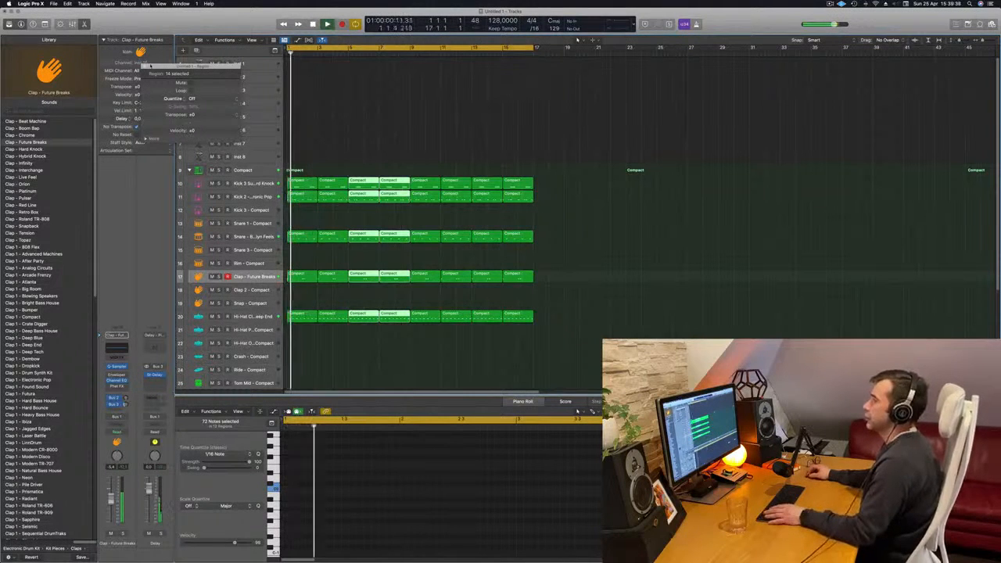
click(427, 102)
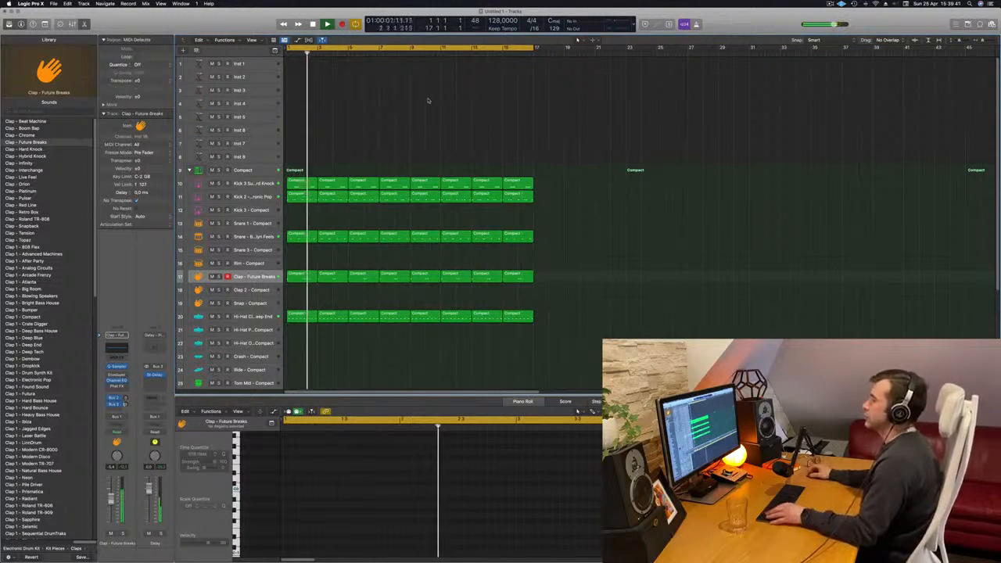
Load Sylenth1 in stereo as the instrument on the Inst 1 track.
click(266, 68)
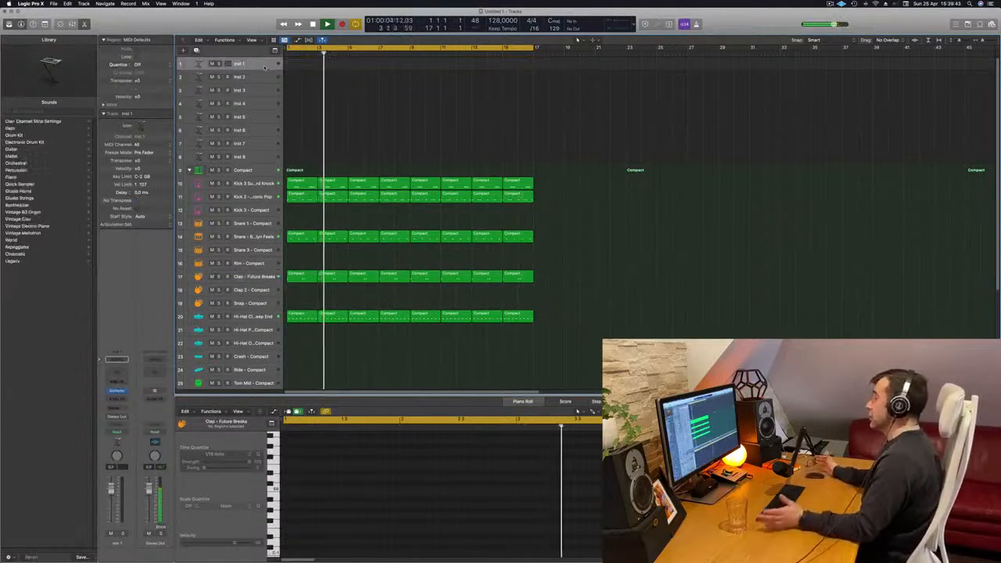
click(121, 391)
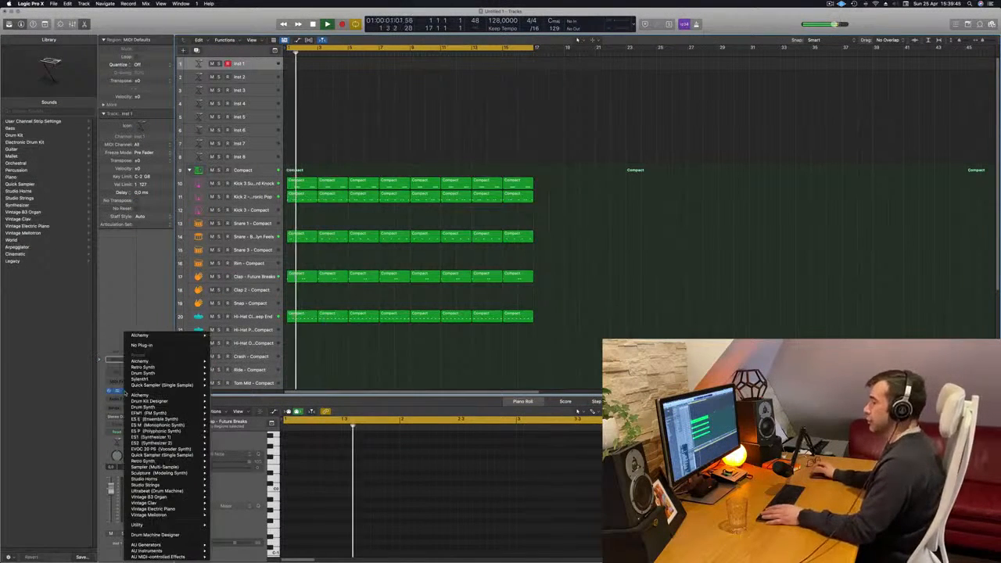
mouse_move(146, 381)
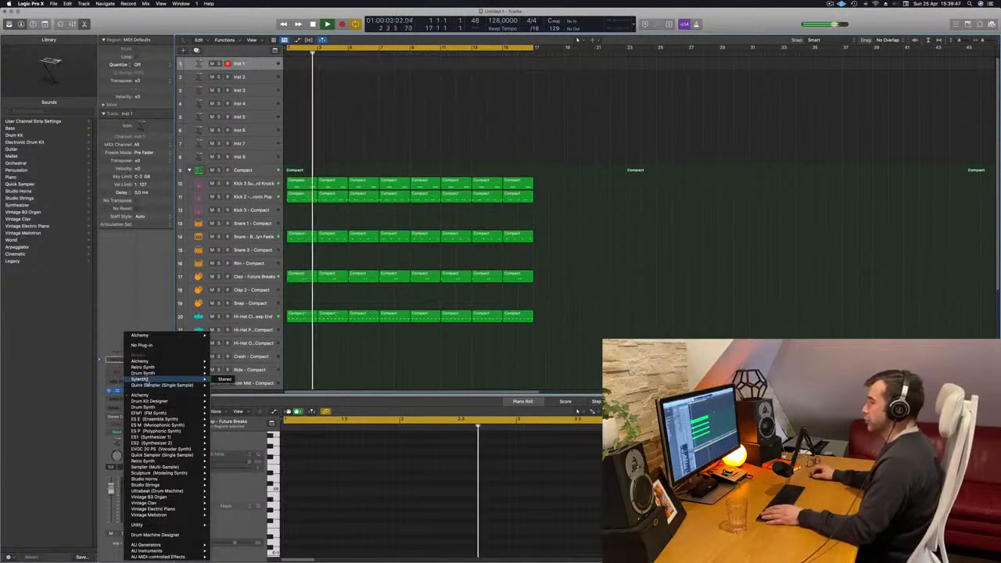
click(224, 380)
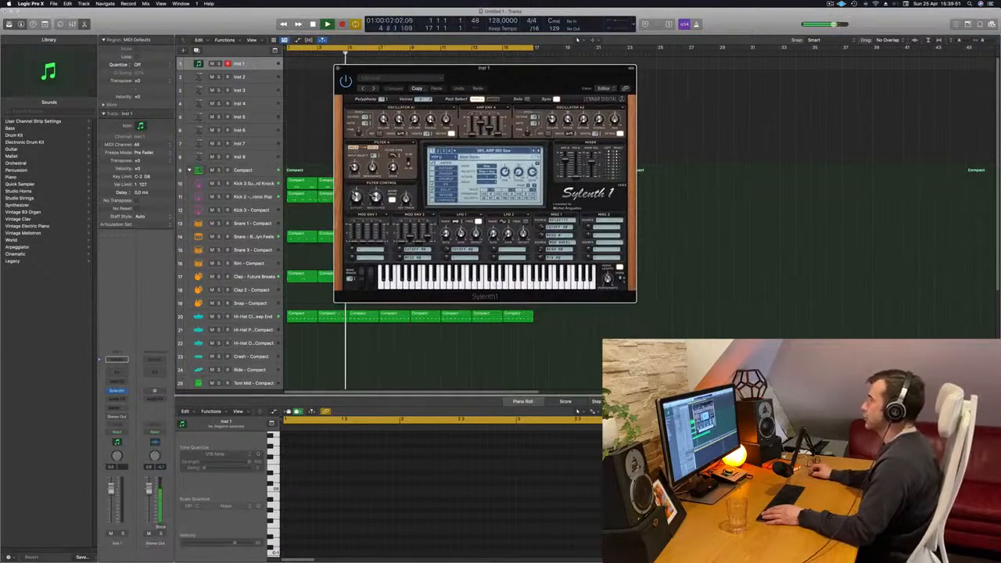
Load the Sylenth1 bank that opens with ARP - Acid Thing 1, decline the update and restart playback.
click(444, 158)
mouse_move(461, 169)
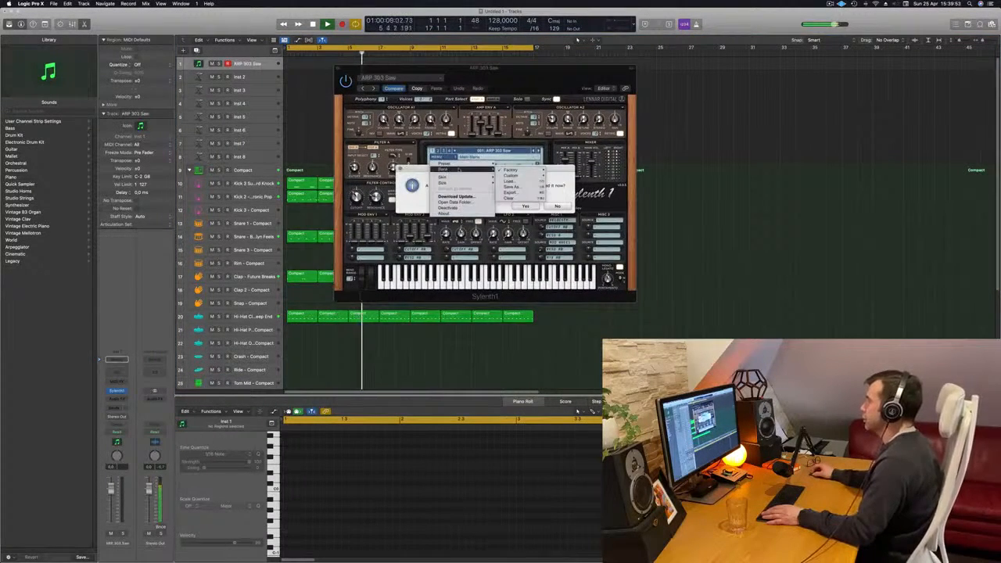
mouse_move(512, 170)
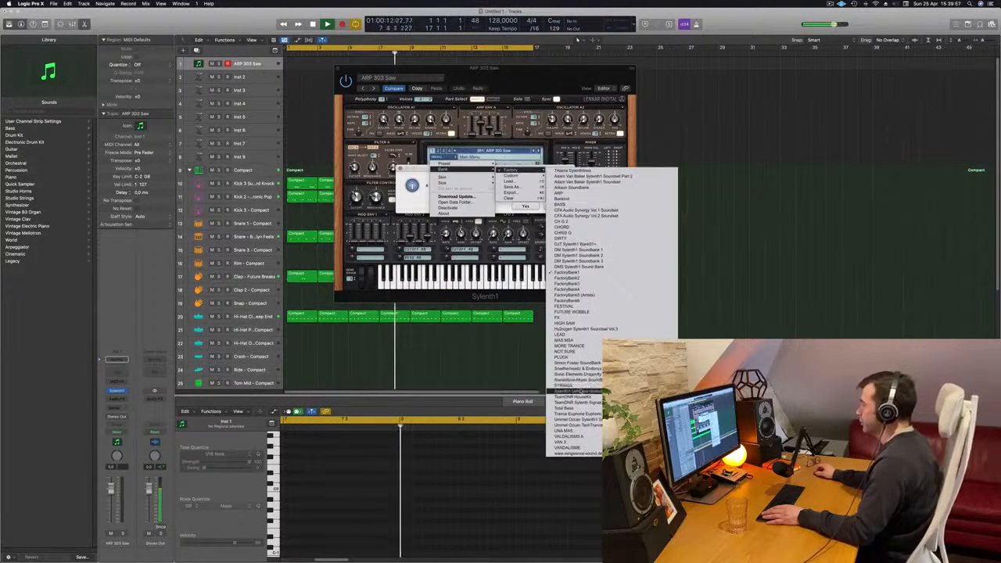
click(582, 385)
click(556, 206)
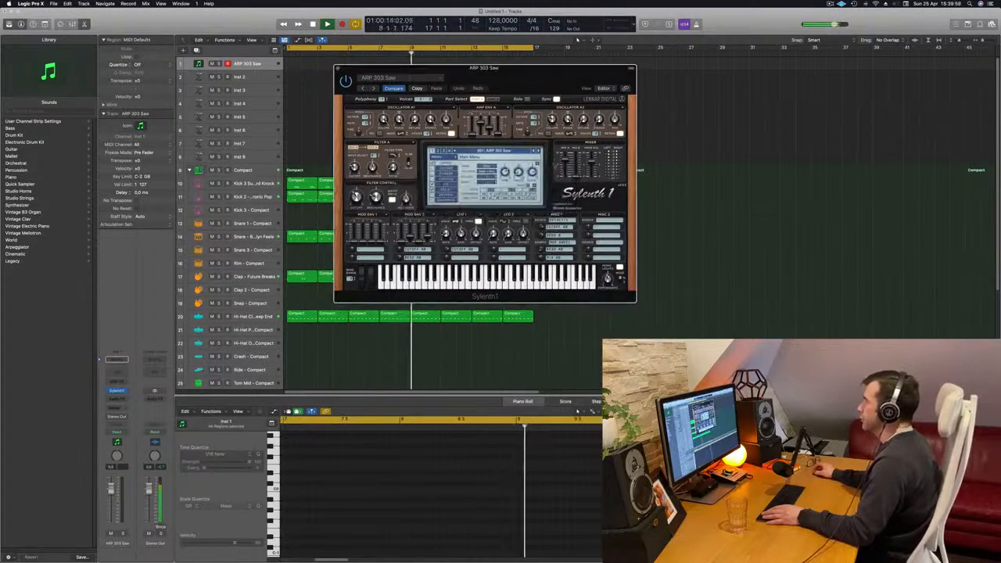
drag(479, 79, 606, 141)
key(Return)
key(space)
key(space)
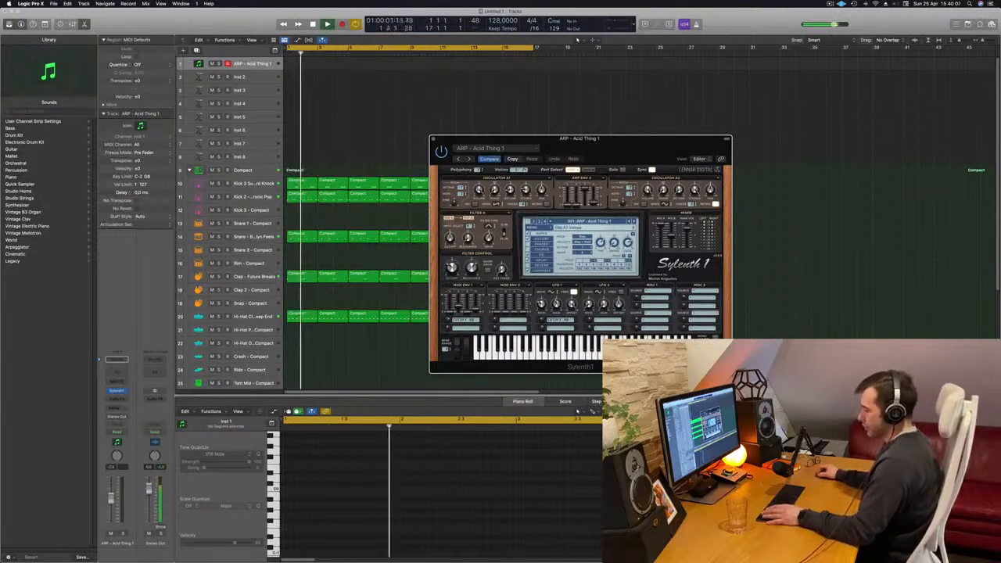
Open the Musical Typing keyboard, lower it by two octaves and arrange it beside the Sylenth1 window.
key(super+k)
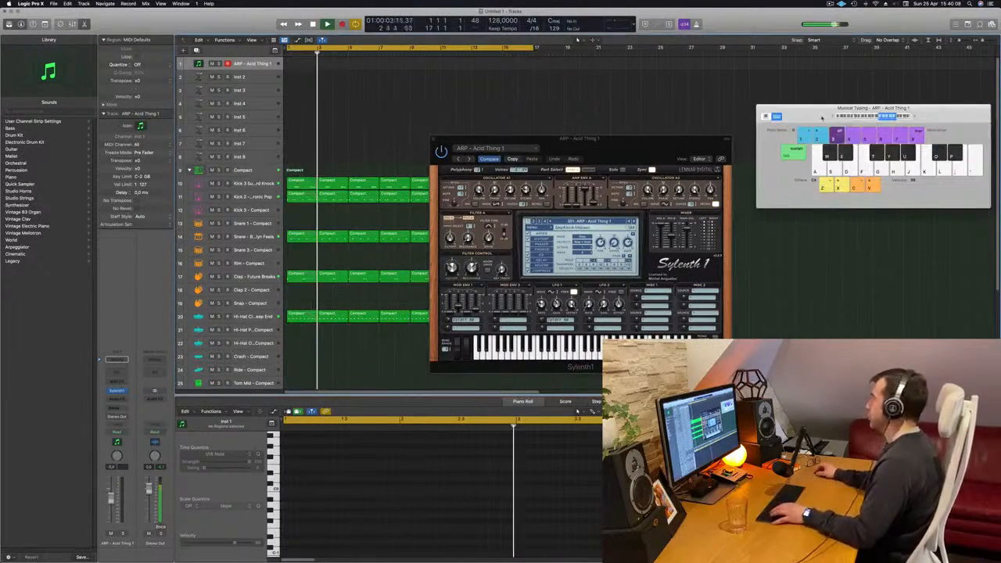
drag(833, 118, 728, 106)
key(z)
key(z)
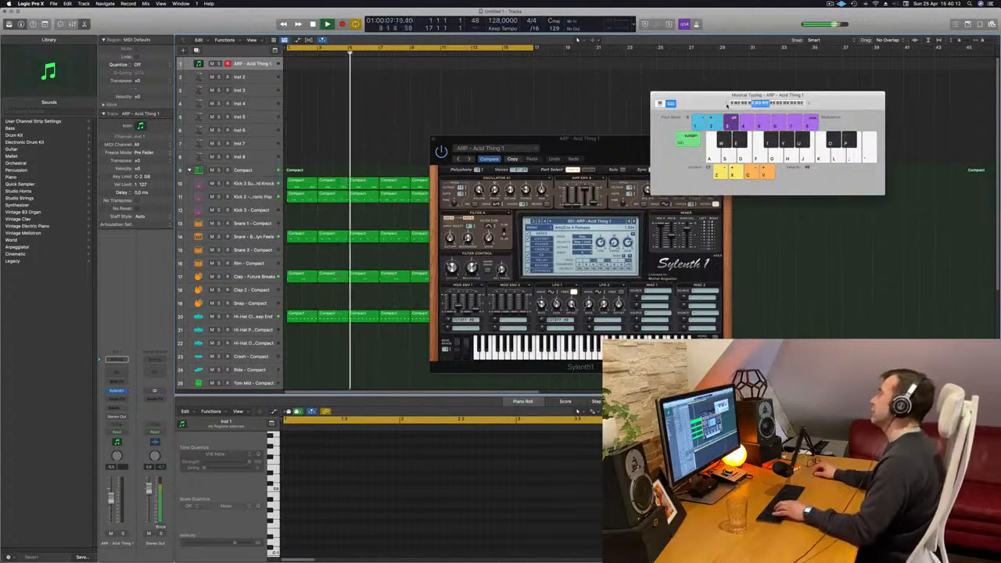
drag(598, 138, 564, 96)
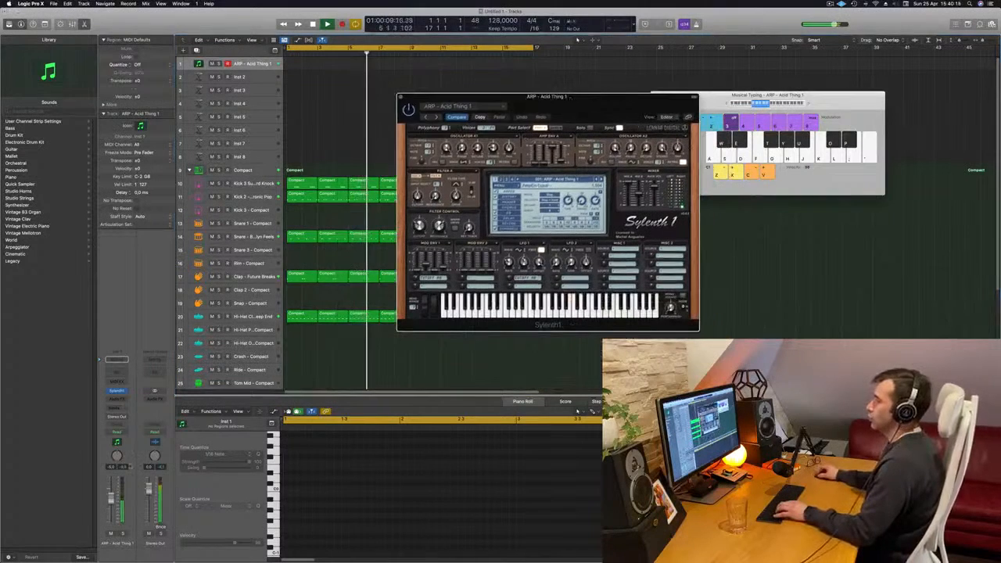
Play a few low notes over the beat to audition the ARP - Acid Thing 1 preset.
click(560, 80)
key(f)
key(g)
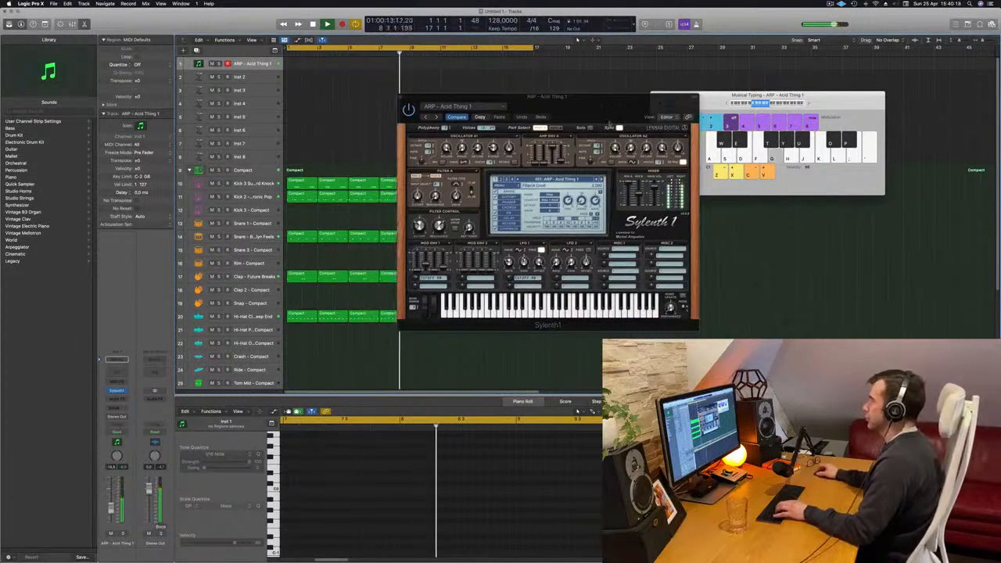
Skip past ARP - Acid Thing 2 and load the BASS - Acid Bass preset in Sylenth1.
key(bracketright)
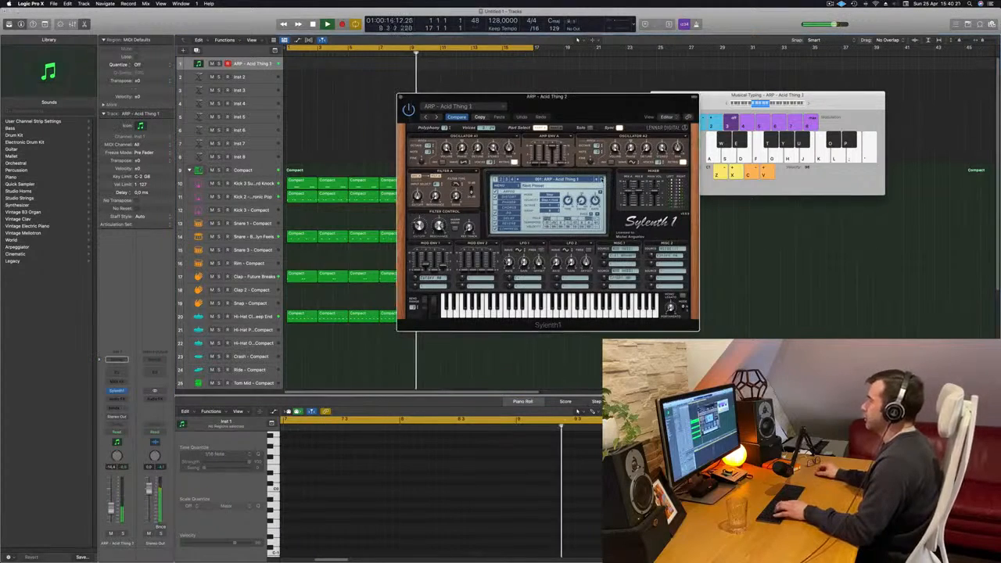
click(577, 180)
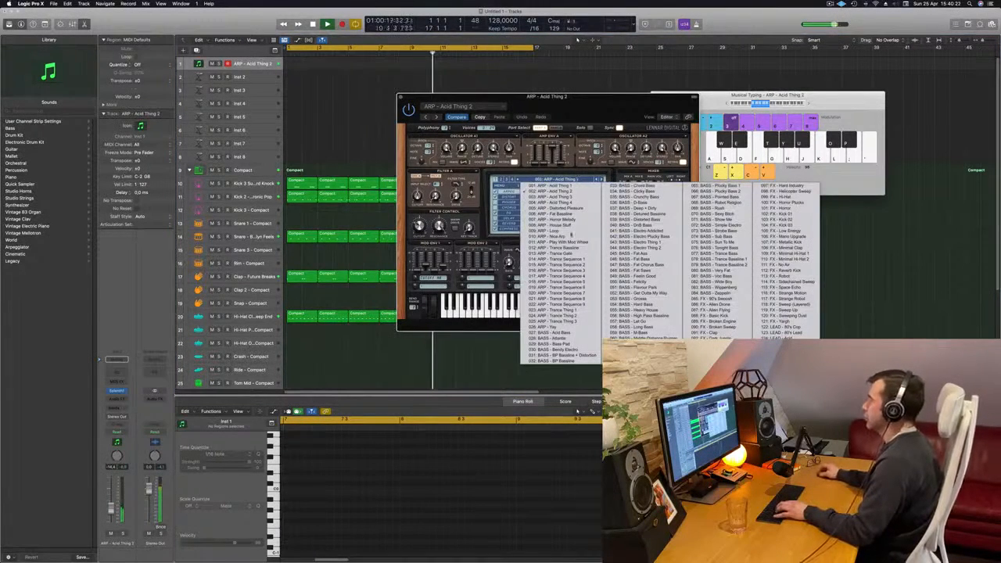
click(557, 332)
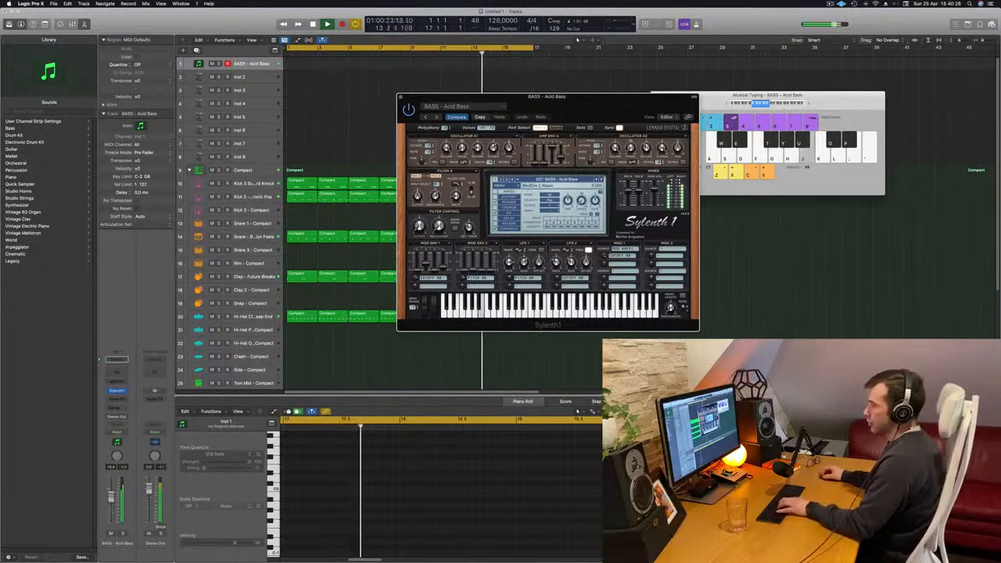
Lower the Acid Bass track's volume slightly and try out notes B, C and D over the beat.
drag(111, 497, 110, 503)
key(j)
key(j)
key(k)
key(l)
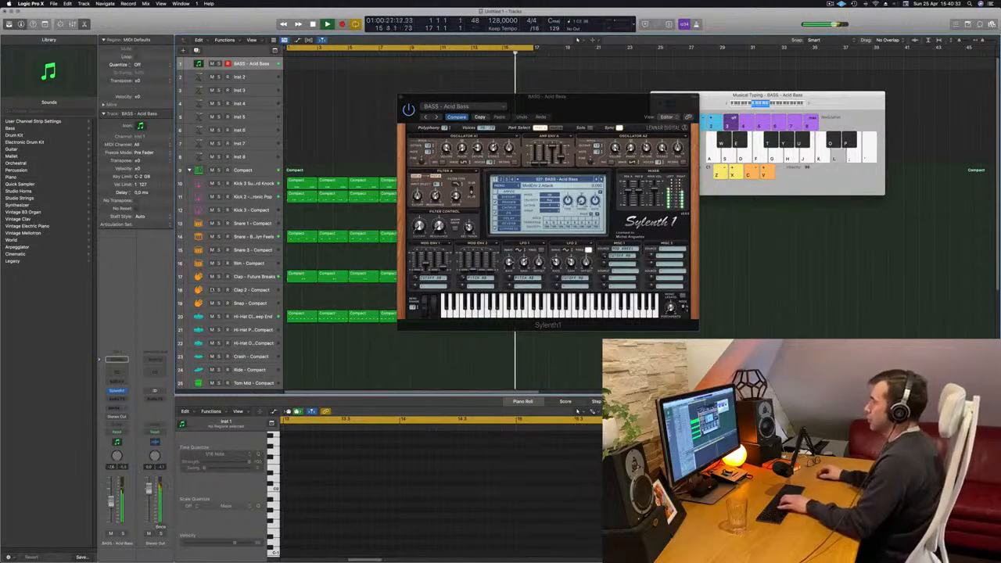
Raise the Filter Control cutoff of the Acid Bass preset slightly while playing notes B and C.
drag(420, 227, 420, 224)
key(k)
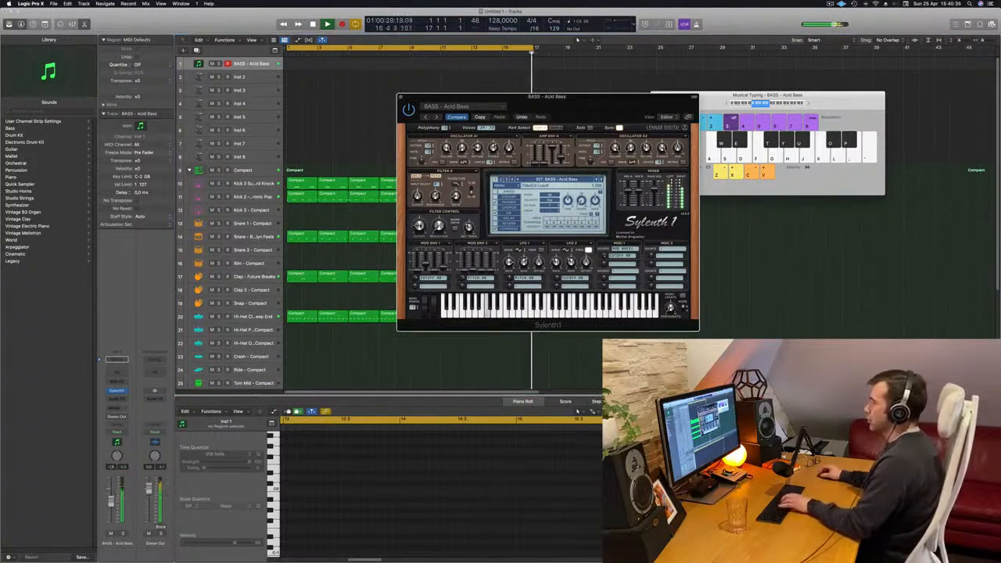
key(j)
key(k)
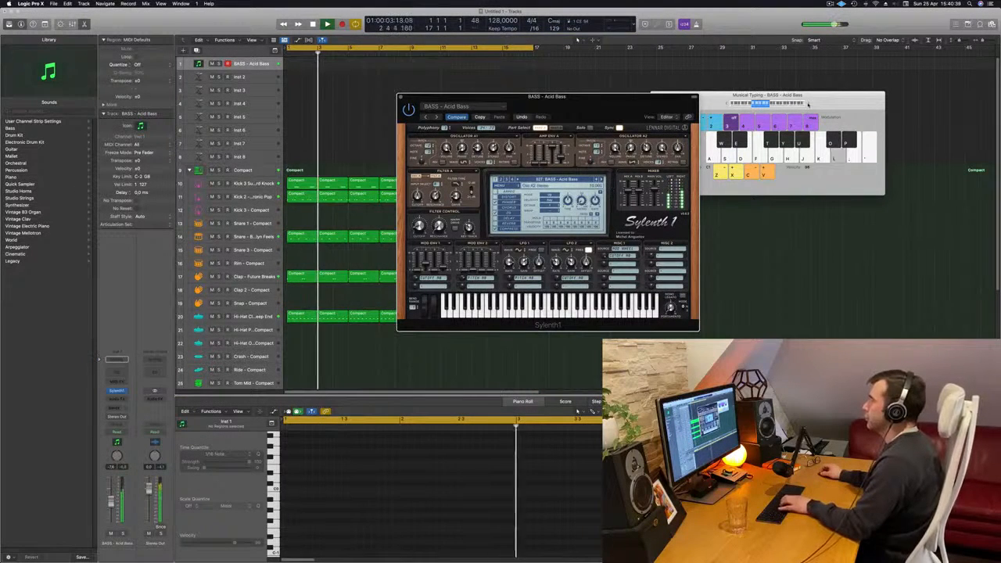
Shift the Musical Typing octave up and back down, and play notes D, B and C with the Acid Bass preset.
click(809, 104)
click(728, 103)
key(l)
key(j)
key(k)
Load the BASS - Atlantis preset and audition notes B, C and D over the beat in different octaves.
click(601, 180)
key(l)
key(j)
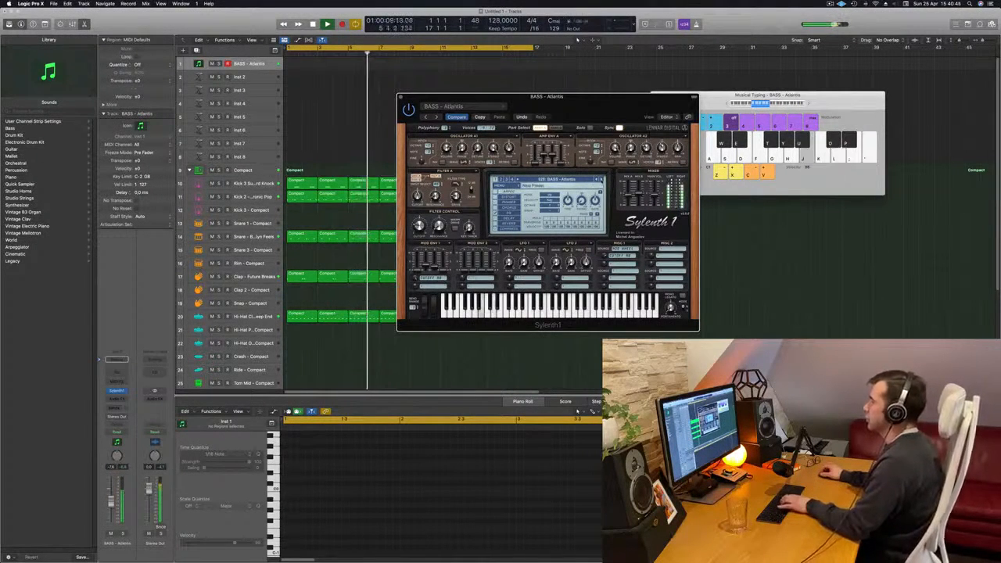
key(k)
key(l)
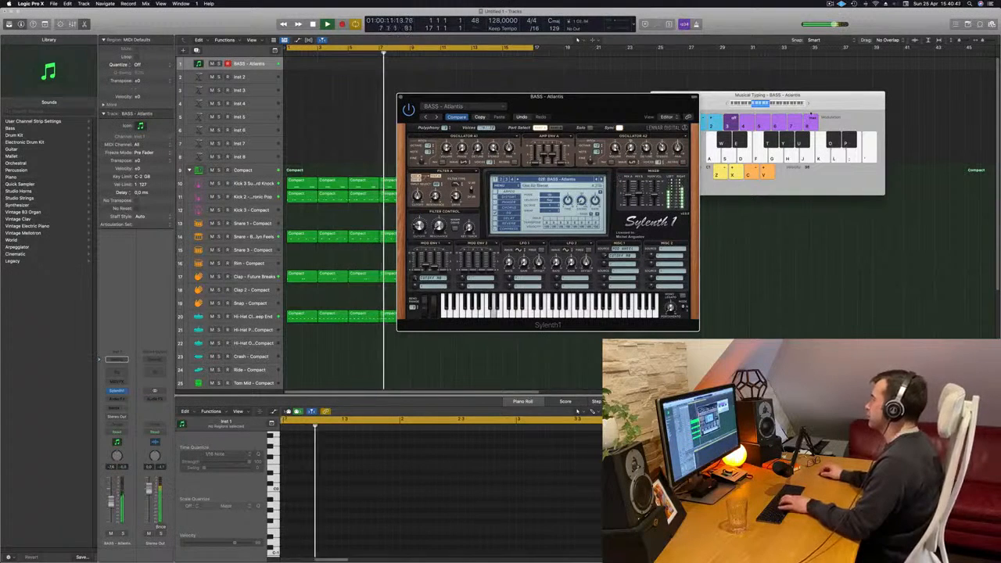
click(809, 104)
key(j)
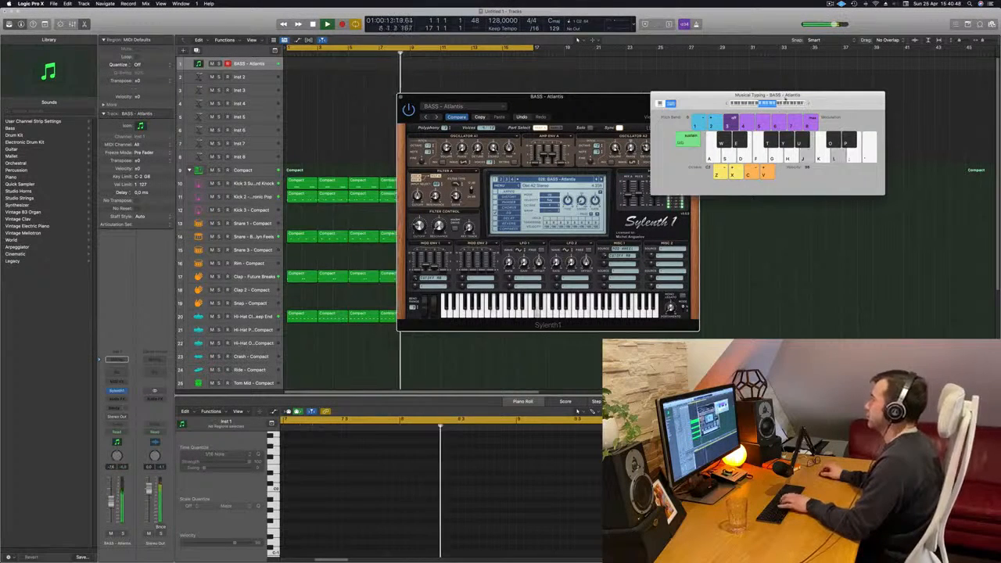
key(k)
key(j)
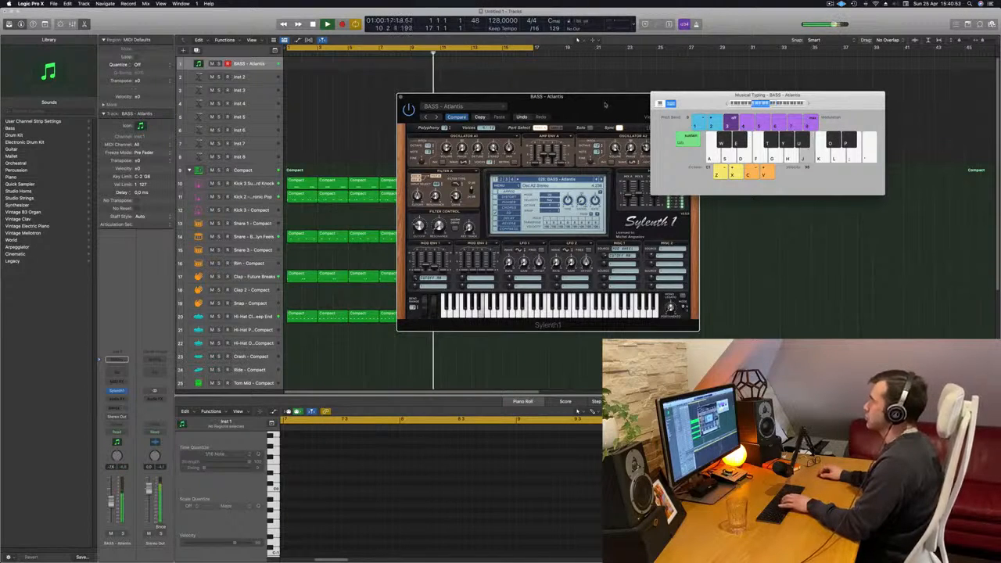
Move the Sylenth1 window away from Musical Typing and audition the following bass presets until BASS - D-Bass is loaded.
drag(621, 103, 573, 108)
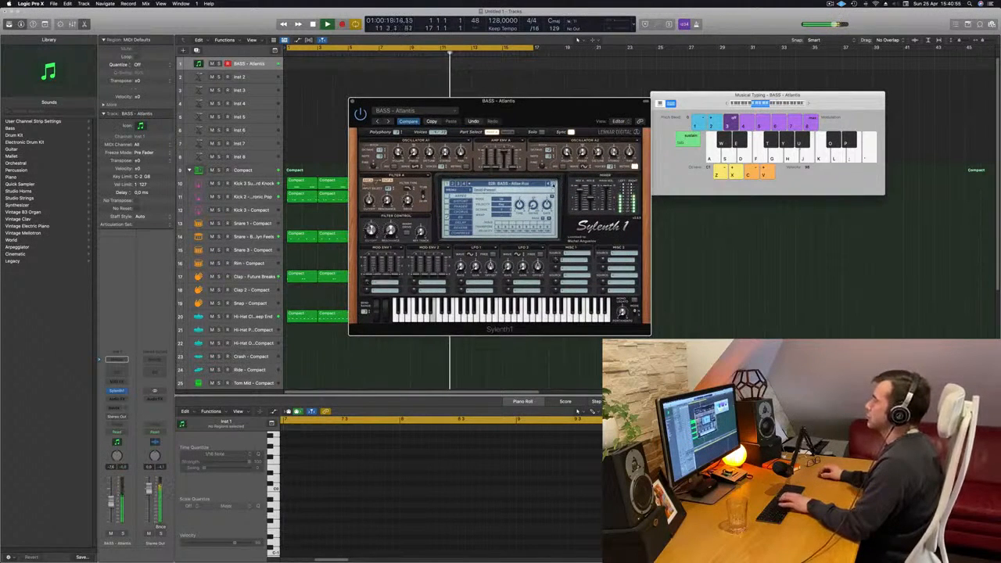
key(j)
click(554, 184)
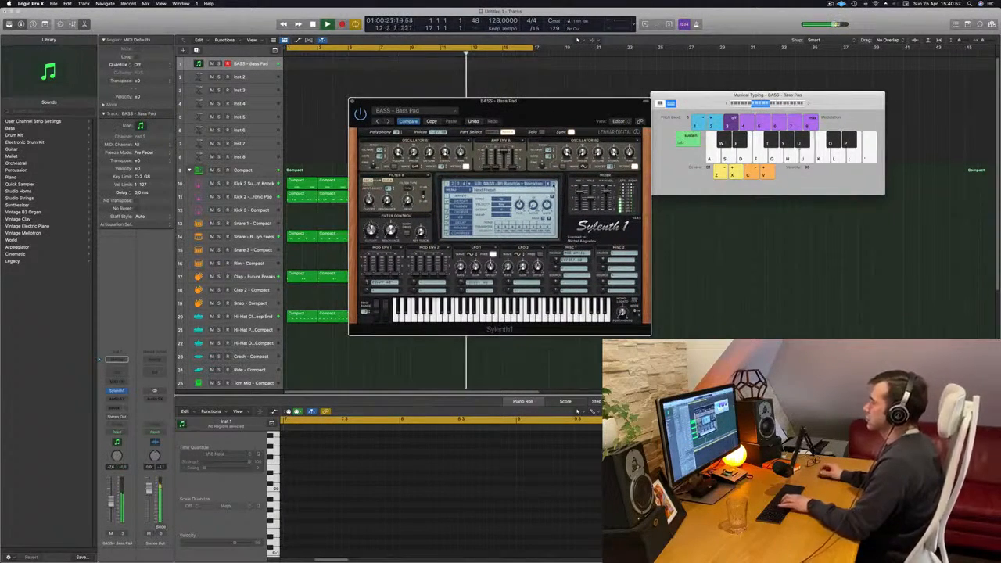
click(552, 184)
key(j)
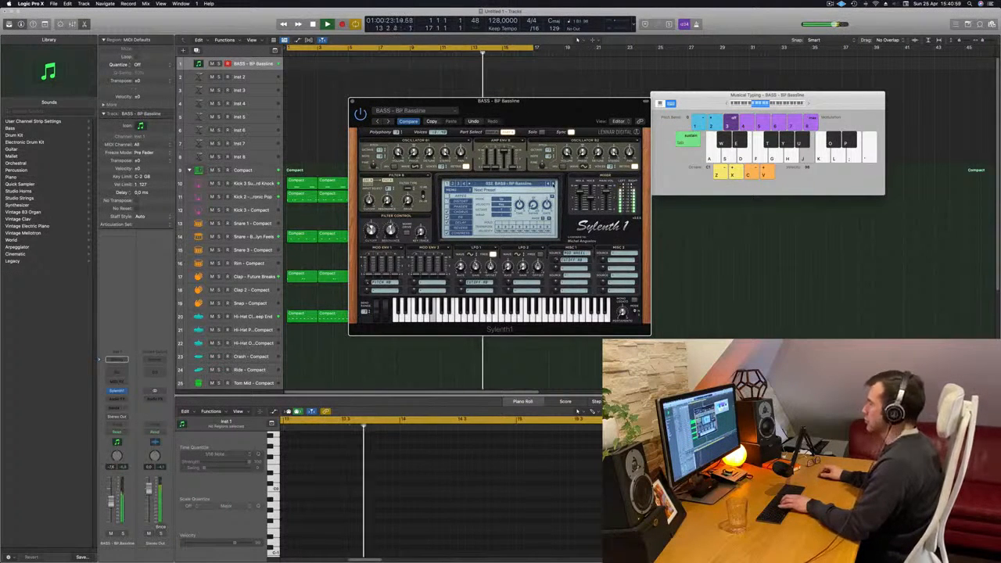
click(554, 185)
key(l)
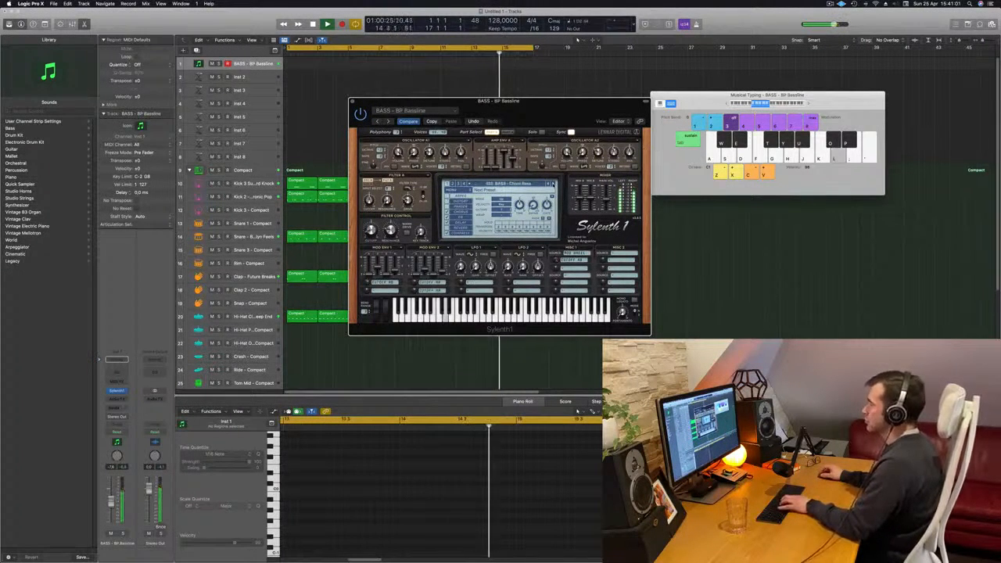
click(554, 184)
click(554, 185)
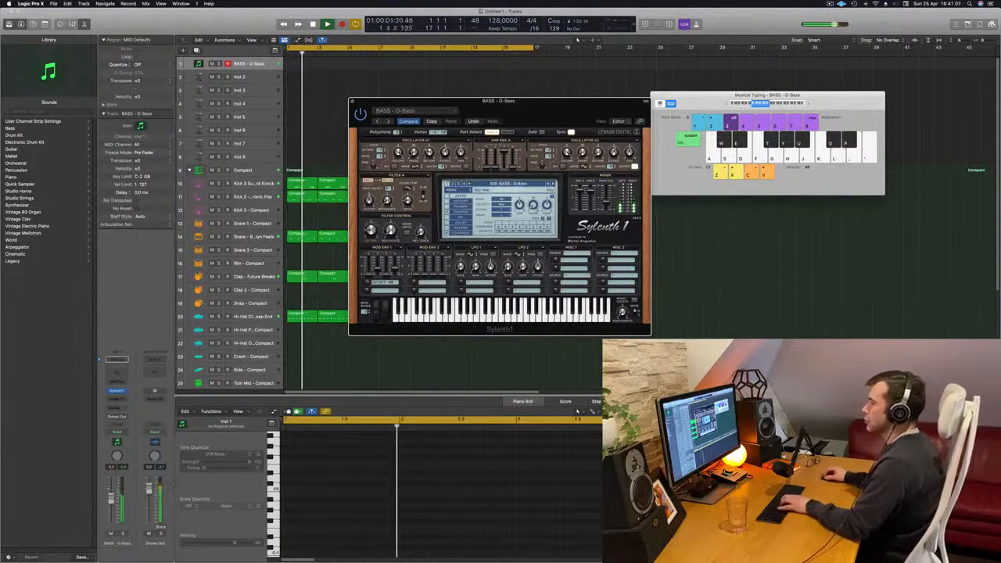
Raise the D-Bass track's volume while trying out low notes over the beat.
drag(113, 501, 113, 494)
key(f)
key(d)
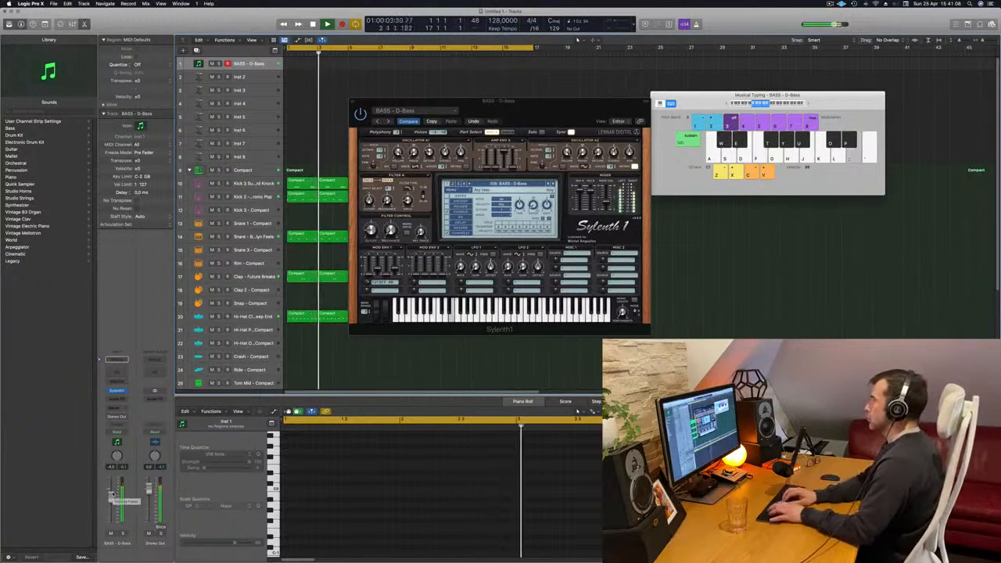
key(f)
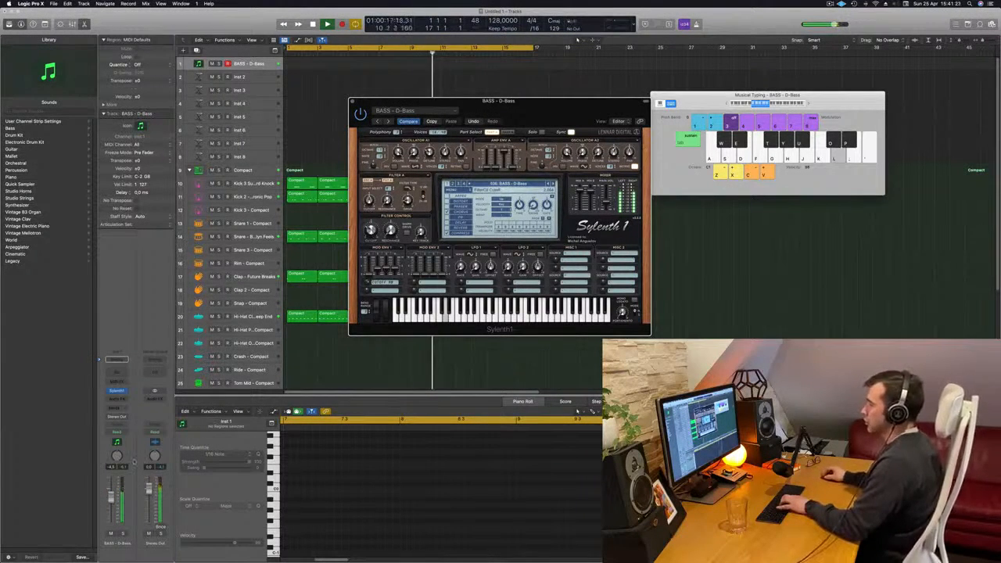
click(111, 491)
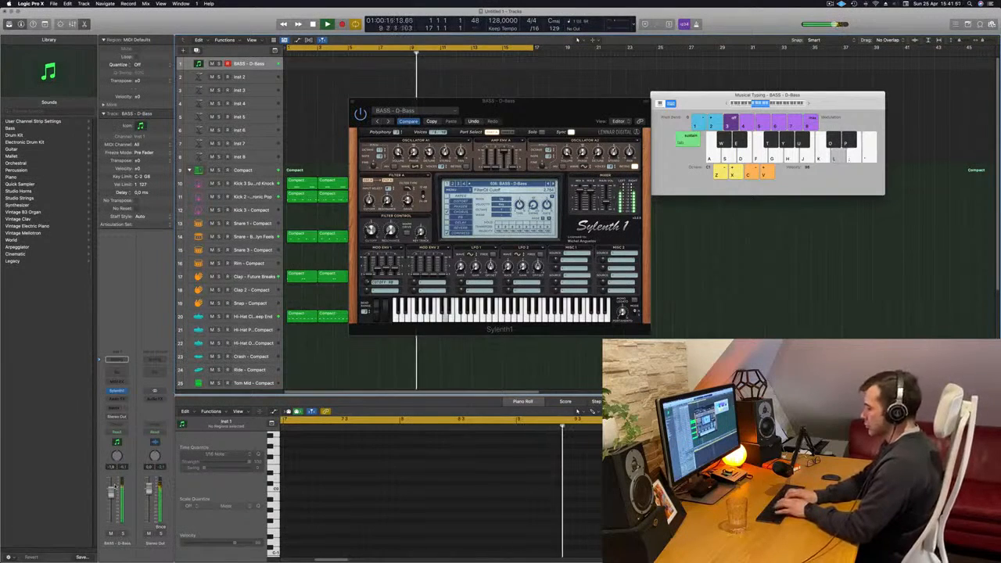
Record a first short bass take on the D-Bass track from around bar 11 and stop recording.
key(r)
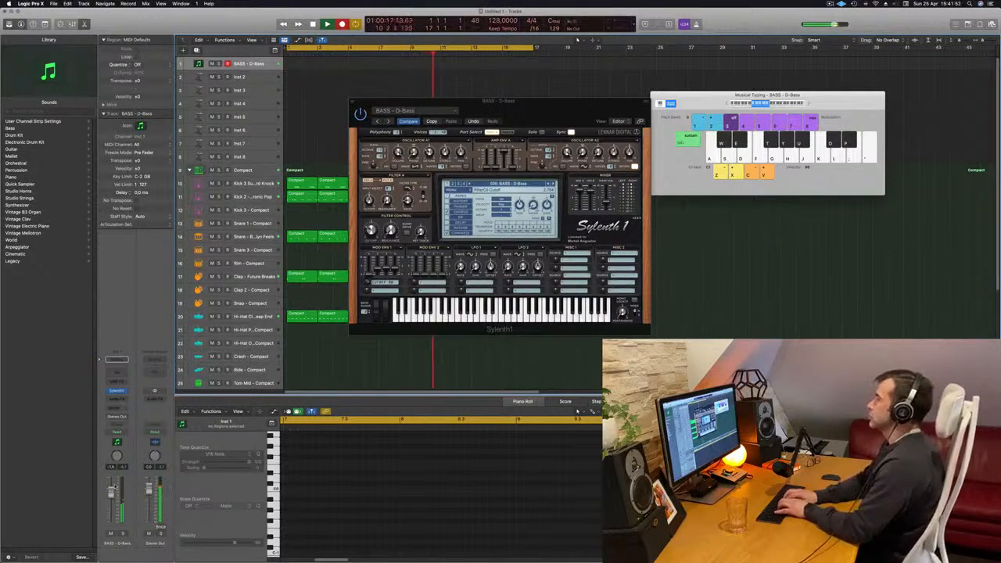
key(s)
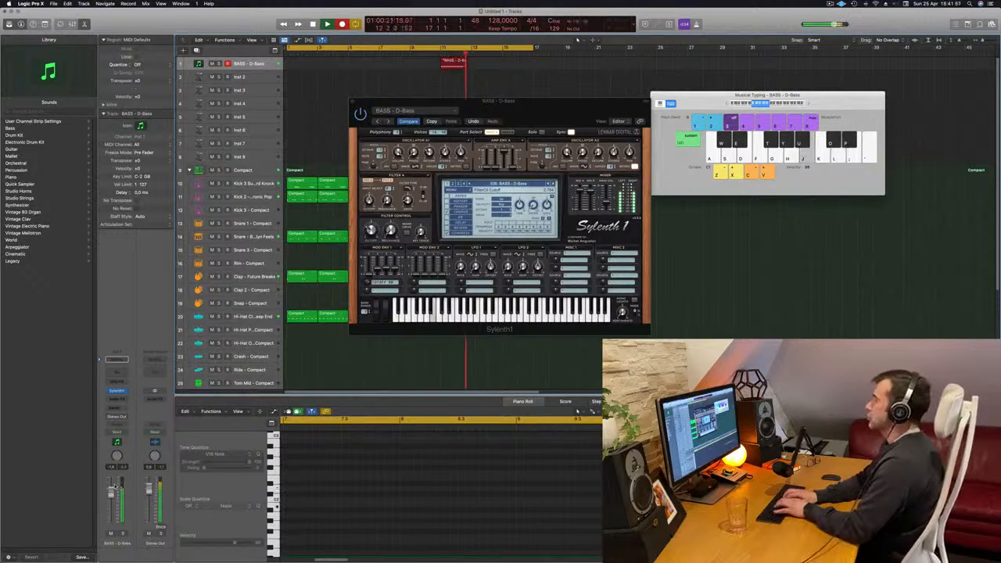
key(k)
key(l)
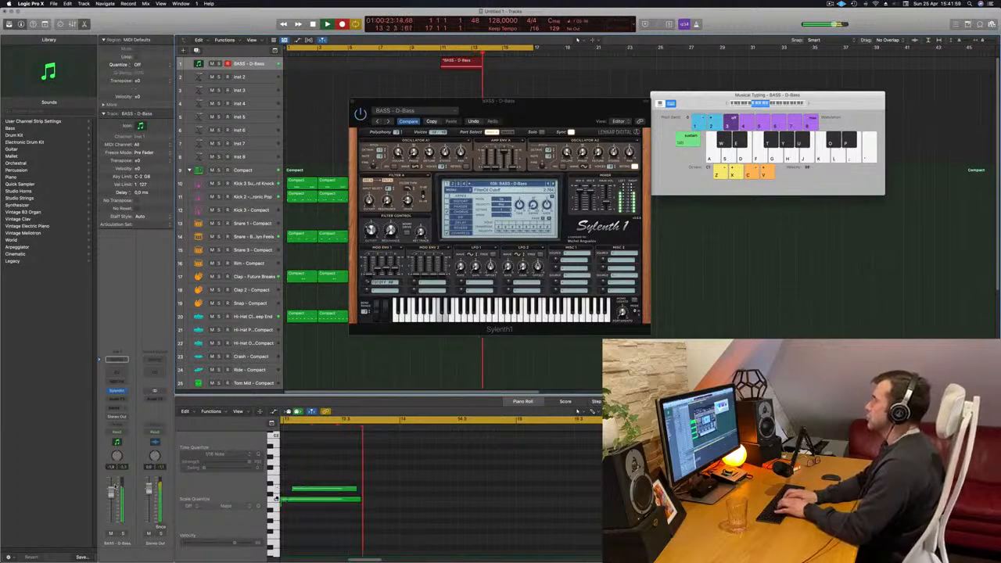
key(space)
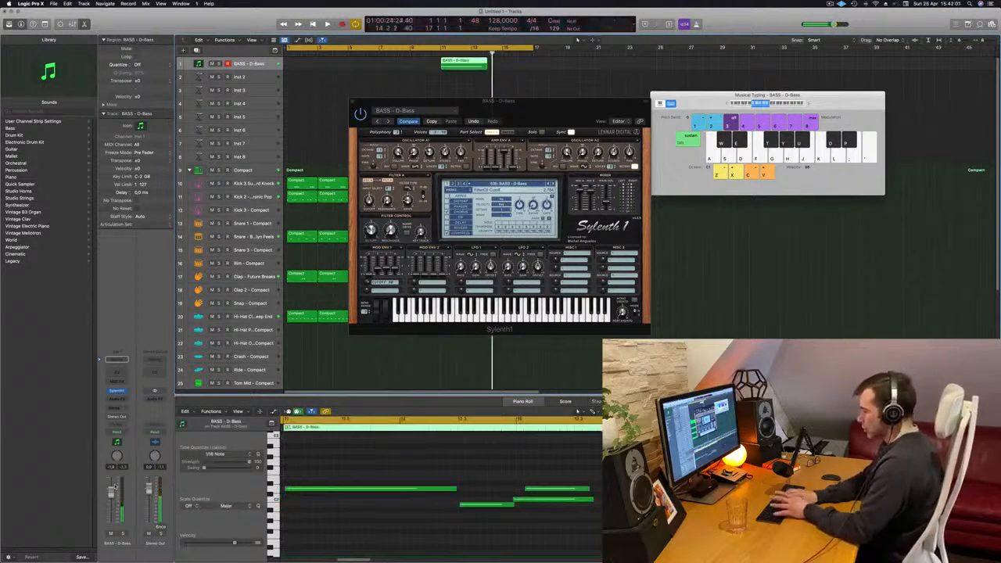
Record a bass line on the D-Bass track from bar 1, holding long notes D and B, and play it back.
key(r)
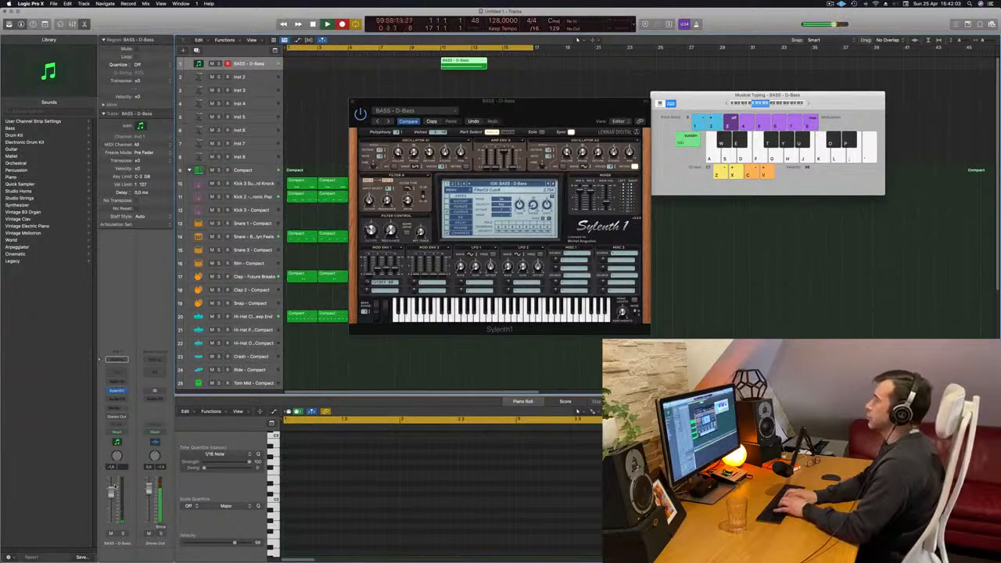
key(l)
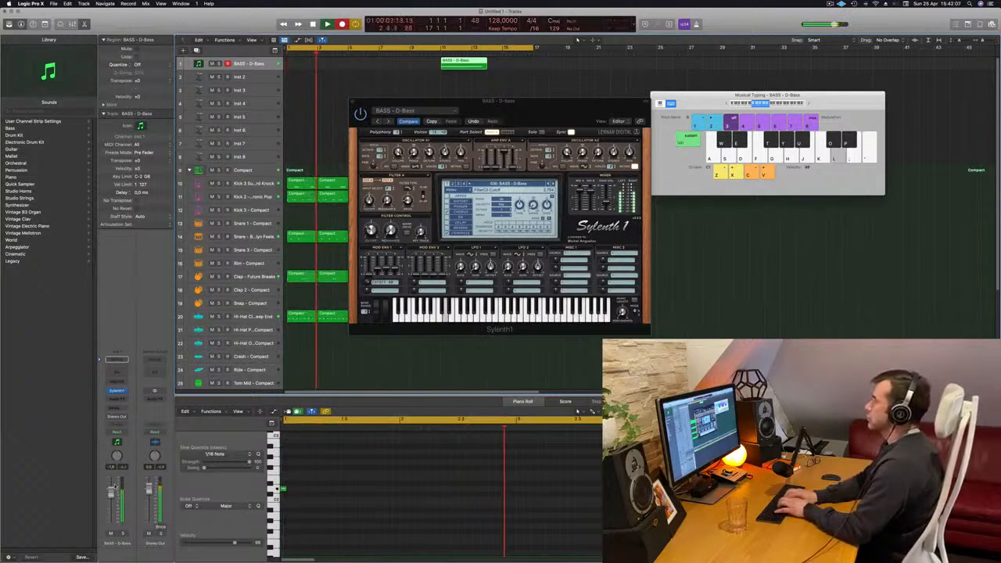
key(j)
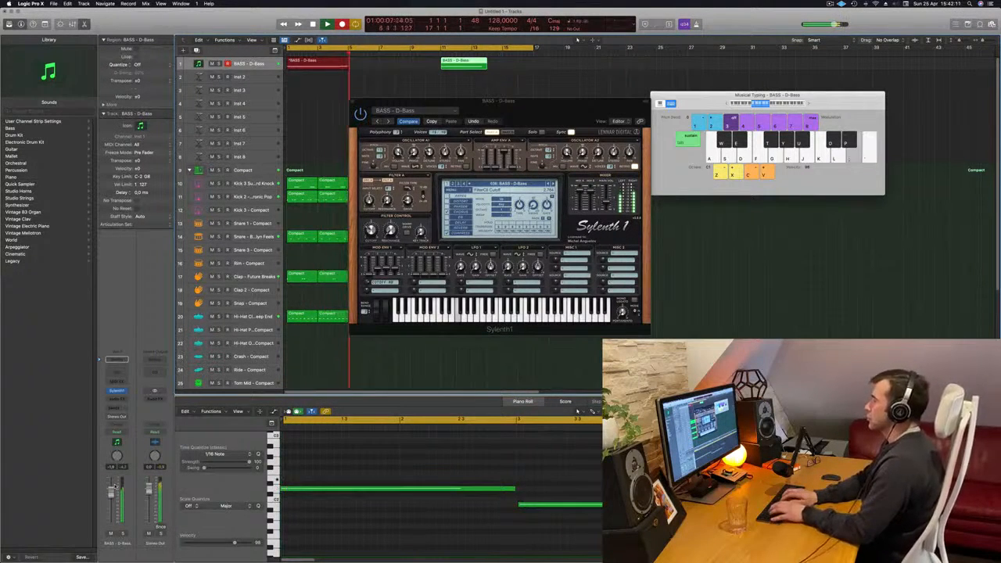
key(space)
key(space)
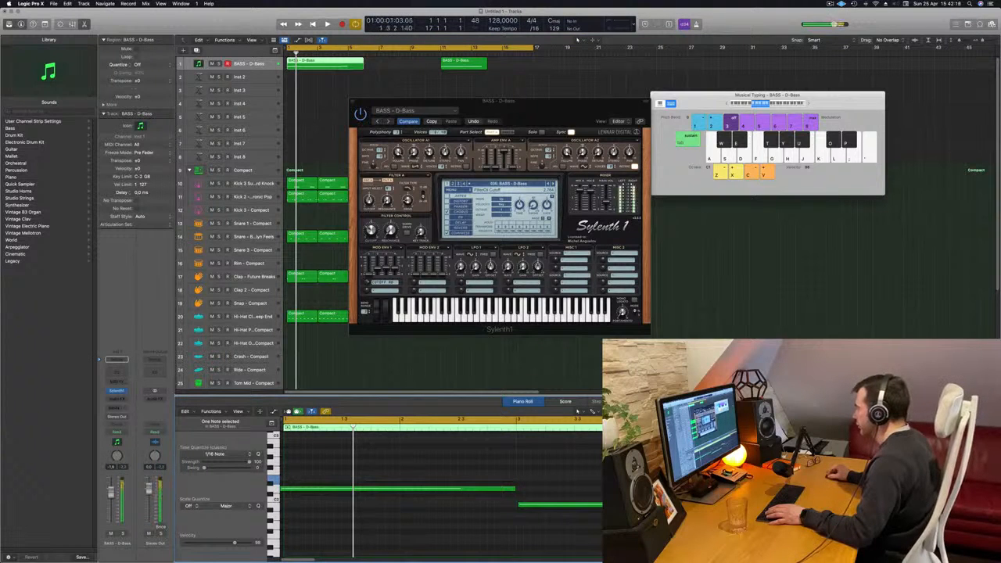
Align the recorded bass notes to the 1/16 grid, adjust the first long note, and play the region.
key(super+a)
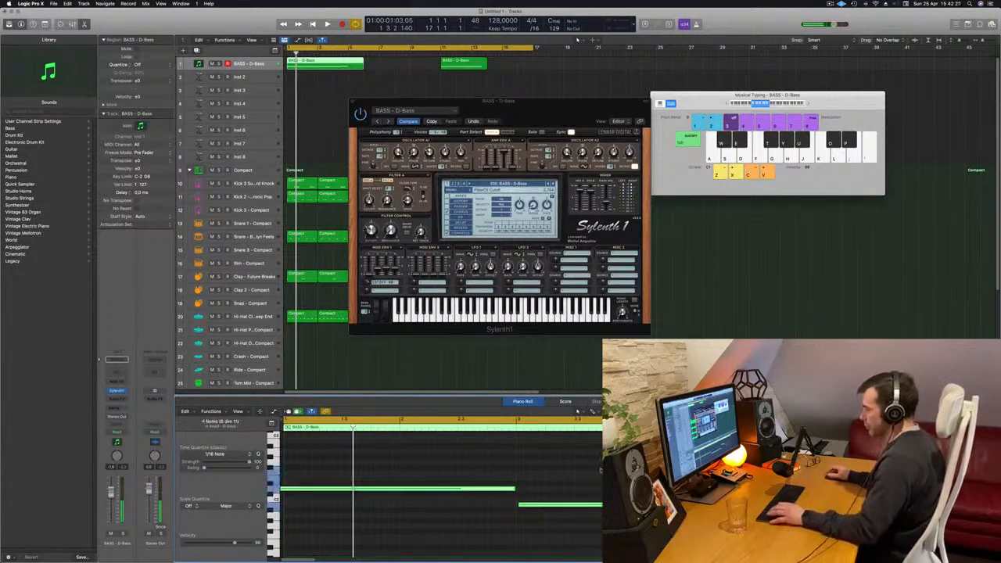
click(404, 486)
drag(406, 490, 470, 490)
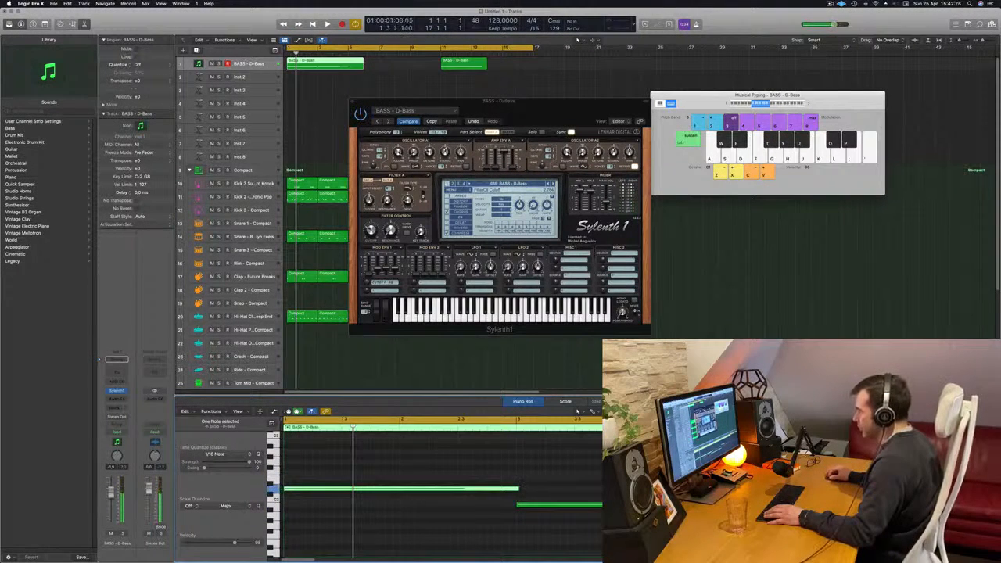
click(559, 494)
key(space)
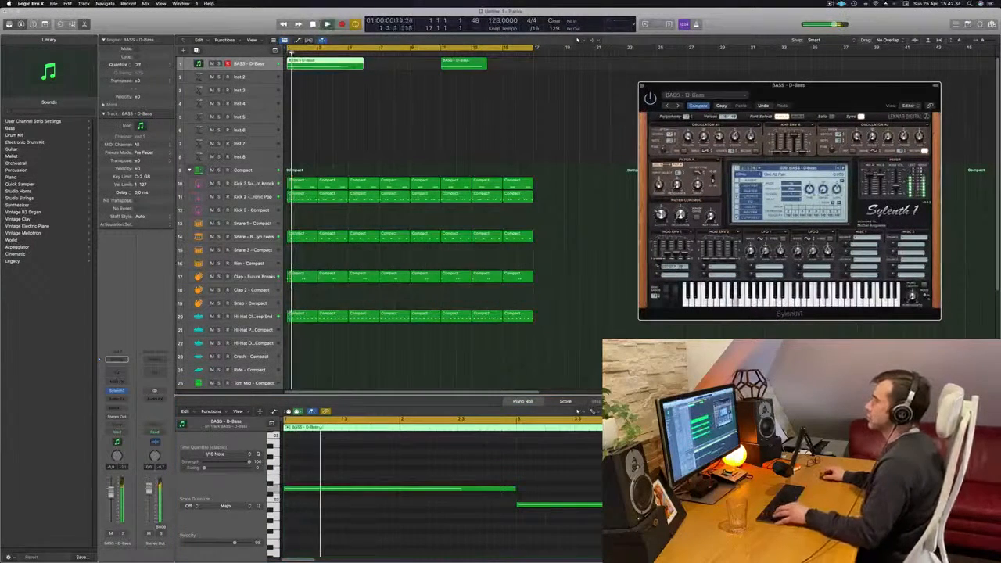
Keep only the first four bars of the recorded bass line and copy that region to bar 5.
click(452, 74)
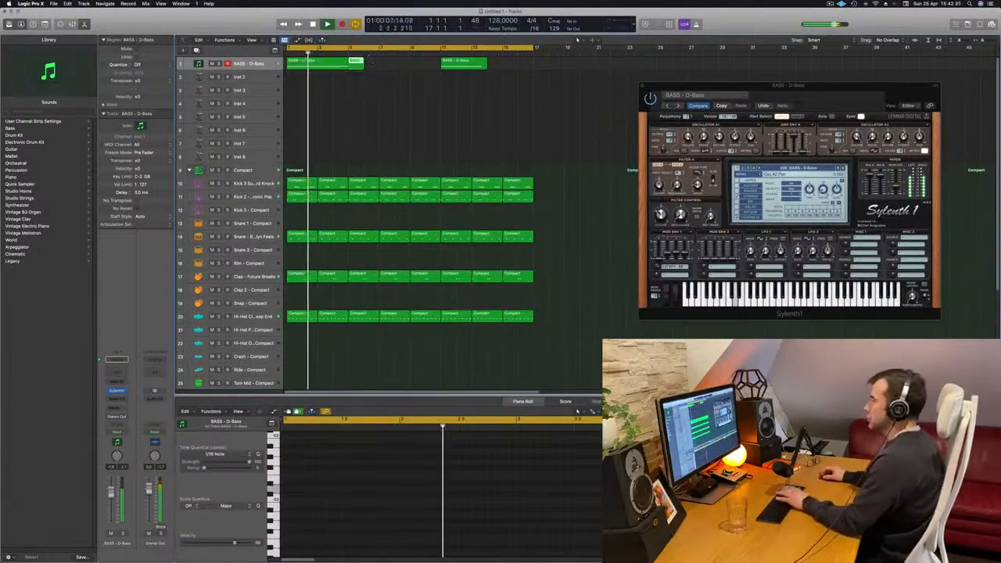
click(461, 66)
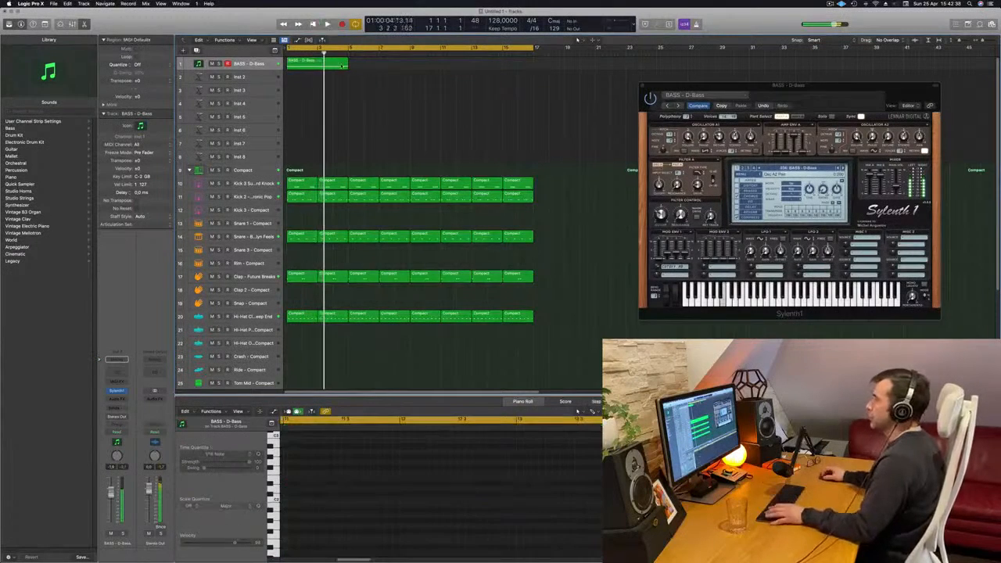
drag(462, 66, 385, 72)
scroll(522, 473, left, 1)
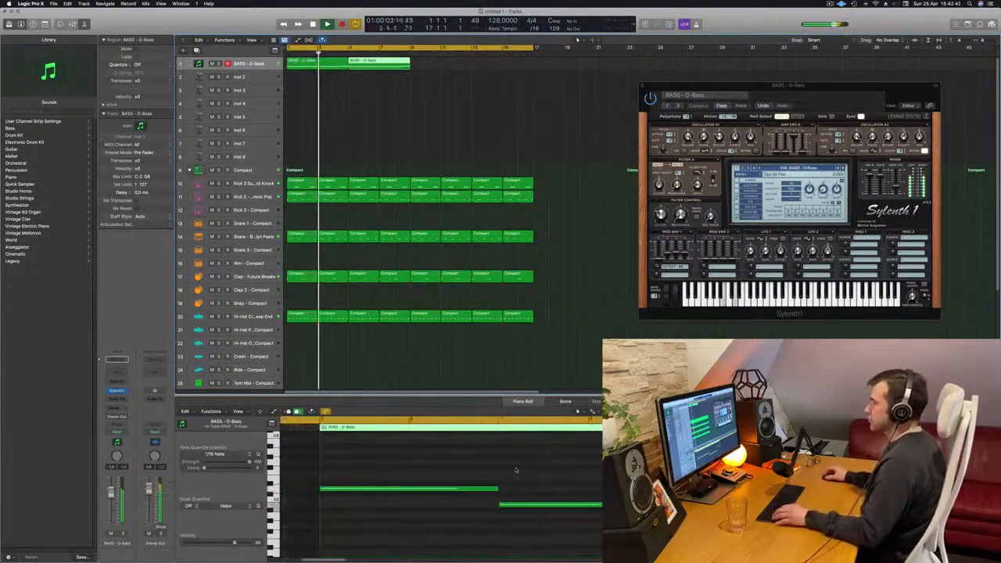
Delete the last short note before bar 5 in the first bass region and lengthen the note preceding it.
drag(324, 92, 381, 65)
scroll(446, 129, left, 1)
scroll(372, 117, left, 2)
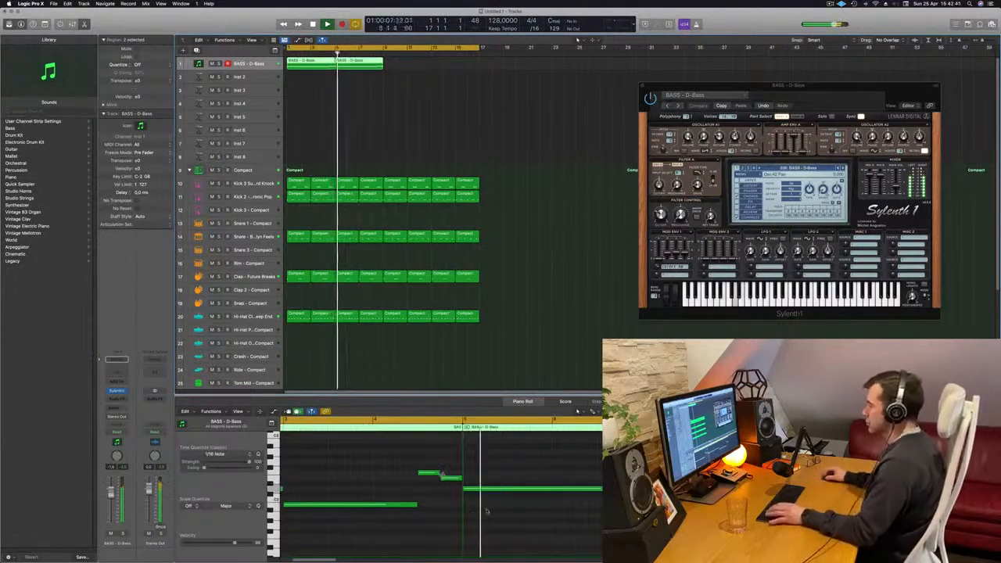
key(Return)
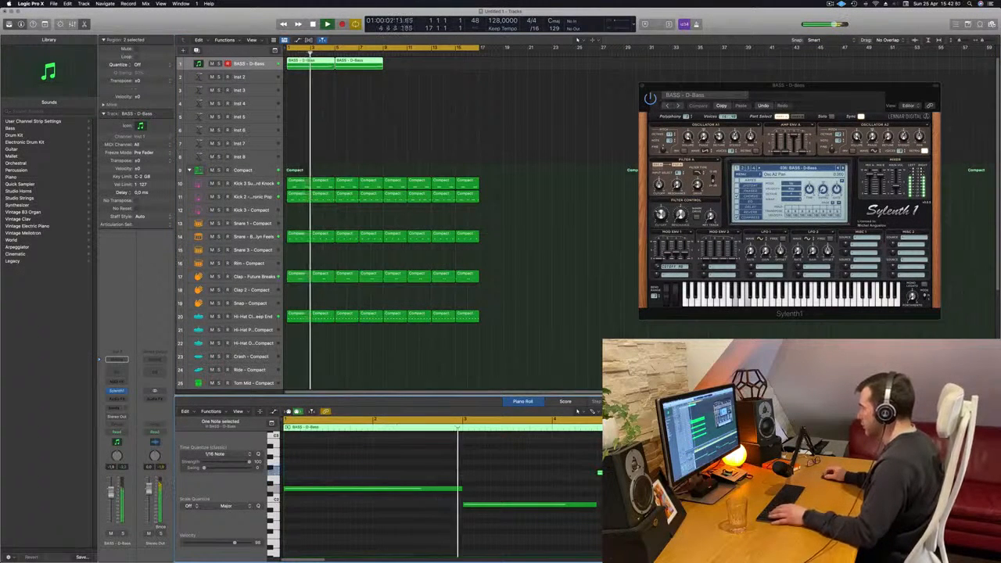
scroll(456, 460, left, 3)
scroll(540, 470, right, 5)
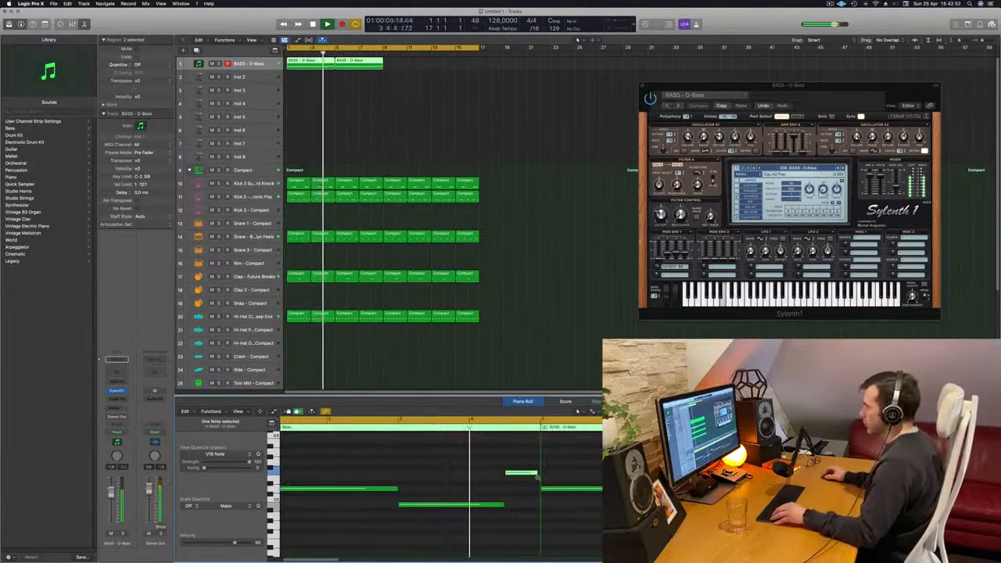
drag(571, 472, 578, 475)
key(Return)
Delete the unedited bass region copy at bar 5 and stop playback.
click(436, 79)
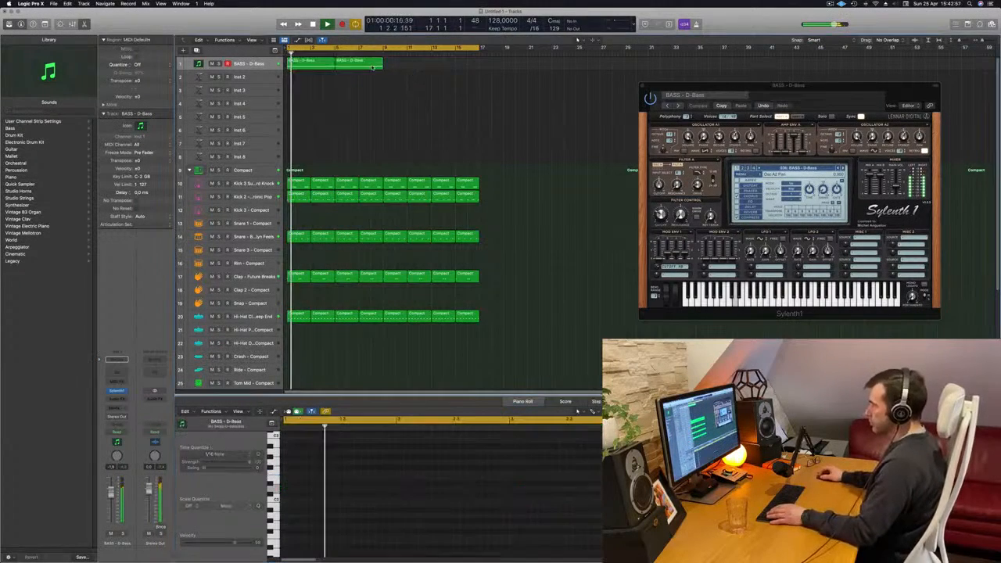
click(364, 67)
key(Delete)
key(space)
Duplicate the edited four-bar bass region until it fills all 16 bars, and start playback.
click(304, 63)
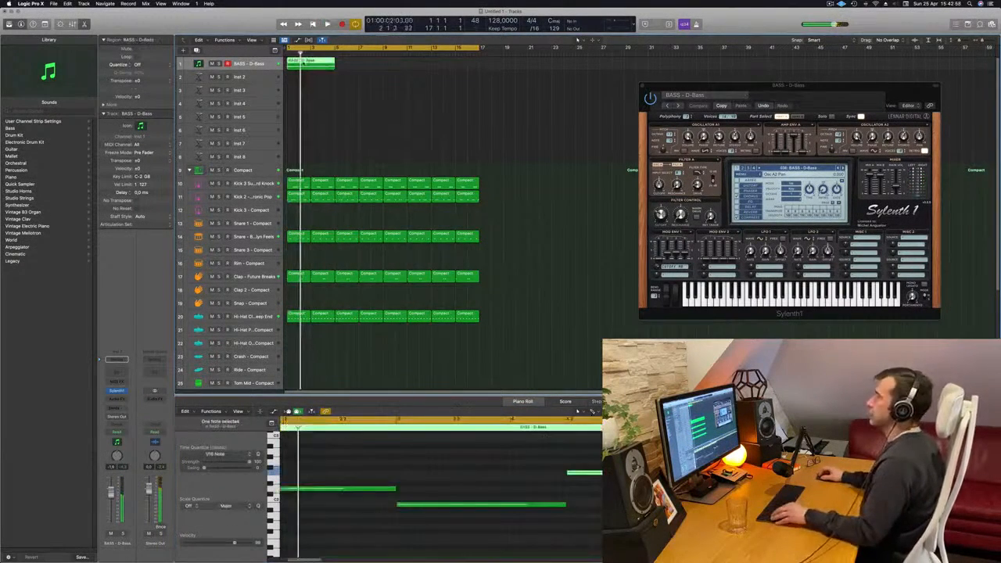
mouse_move(305, 63)
mouse_down()
mouse_move(425, 66)
mouse_move(312, 67)
mouse_up()
shift+click(328, 64)
key(space)
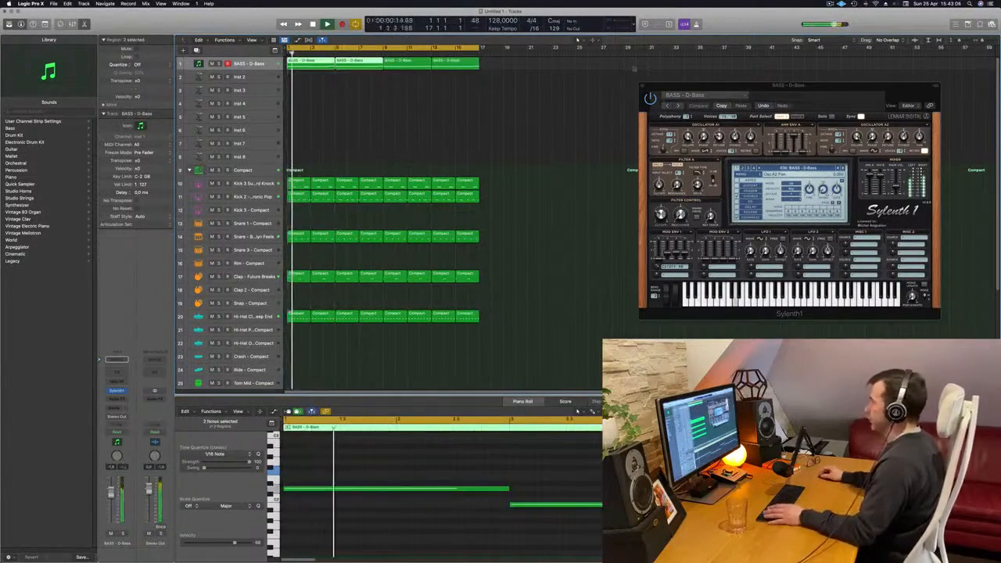
Show Musical Typing again and replay the beat from the start with the Kick 2 track selected, returning to the D-Bass track.
key(super+k)
key(space)
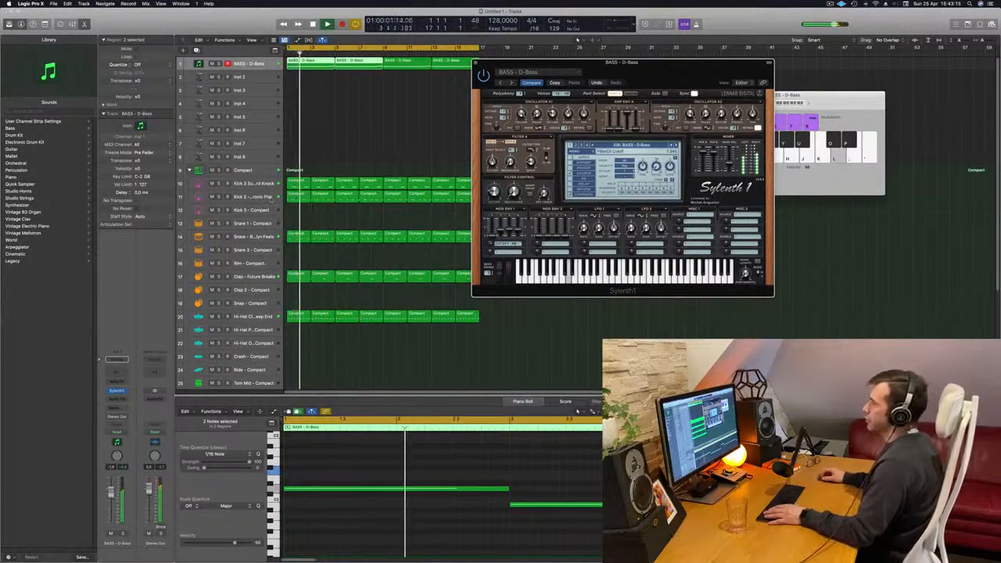
click(204, 196)
key(space)
key(space)
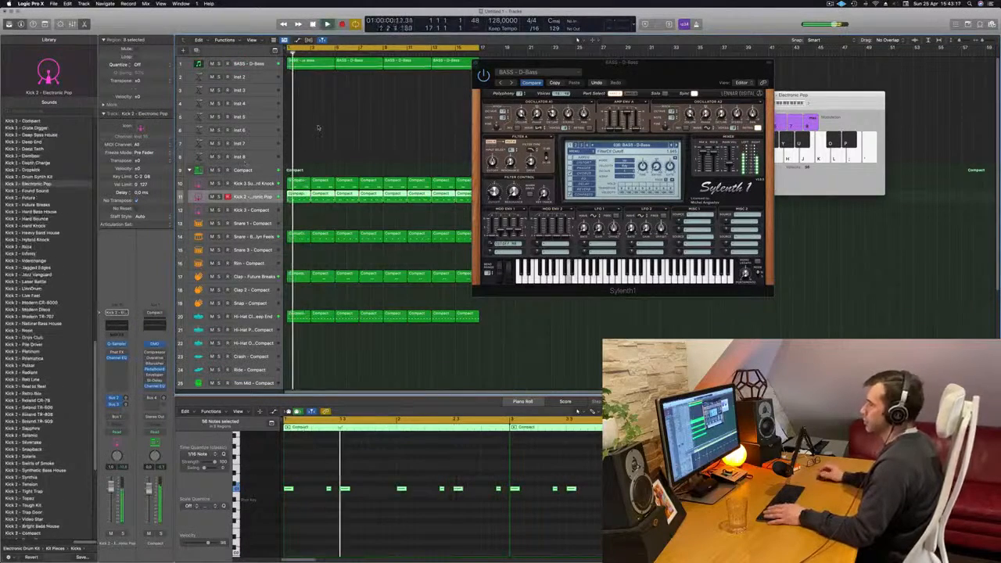
key(space)
key(space)
click(267, 67)
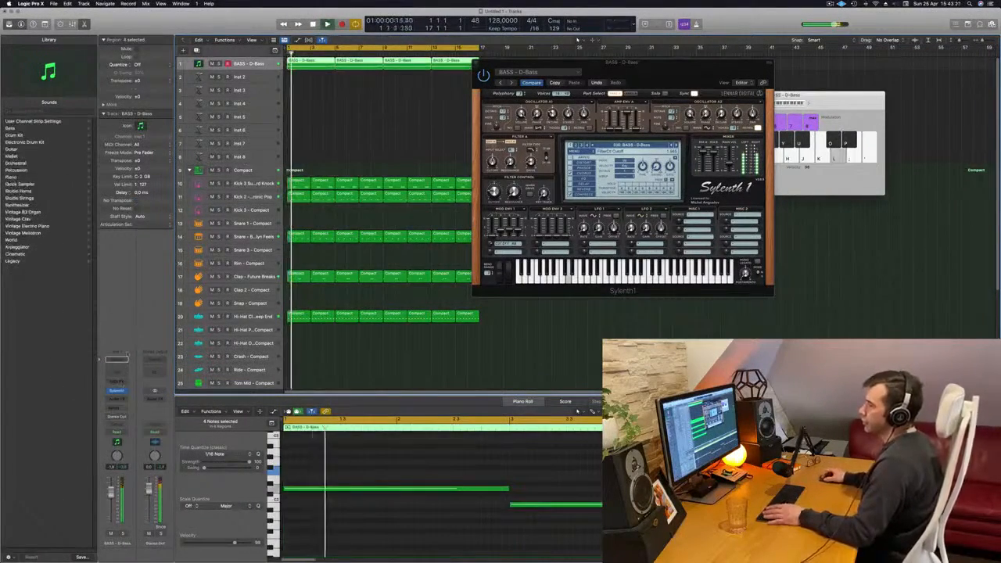
Insert a stereo Compressor on the D-Bass track and set its side chain to Bus 2.
click(115, 399)
mouse_move(125, 421)
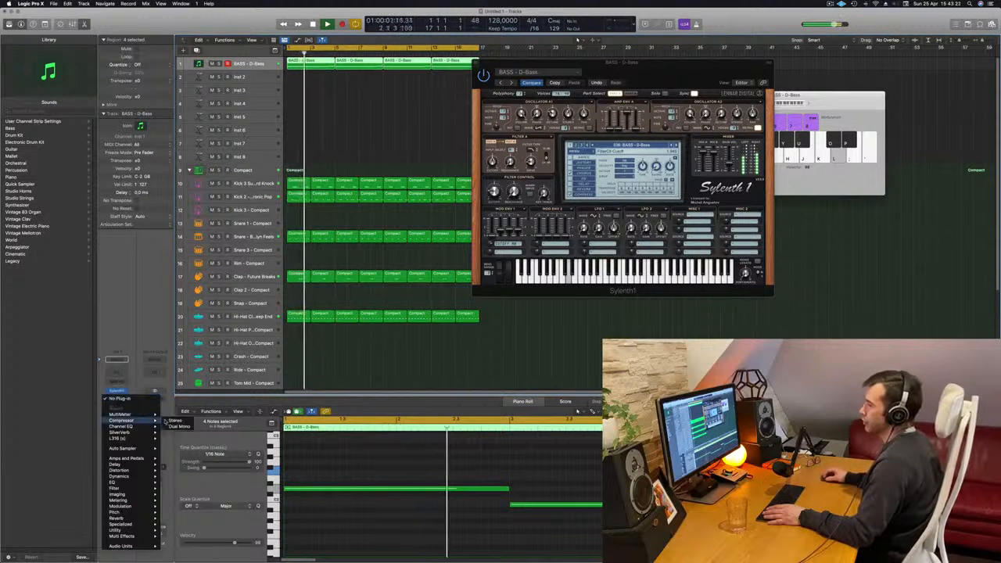
click(175, 421)
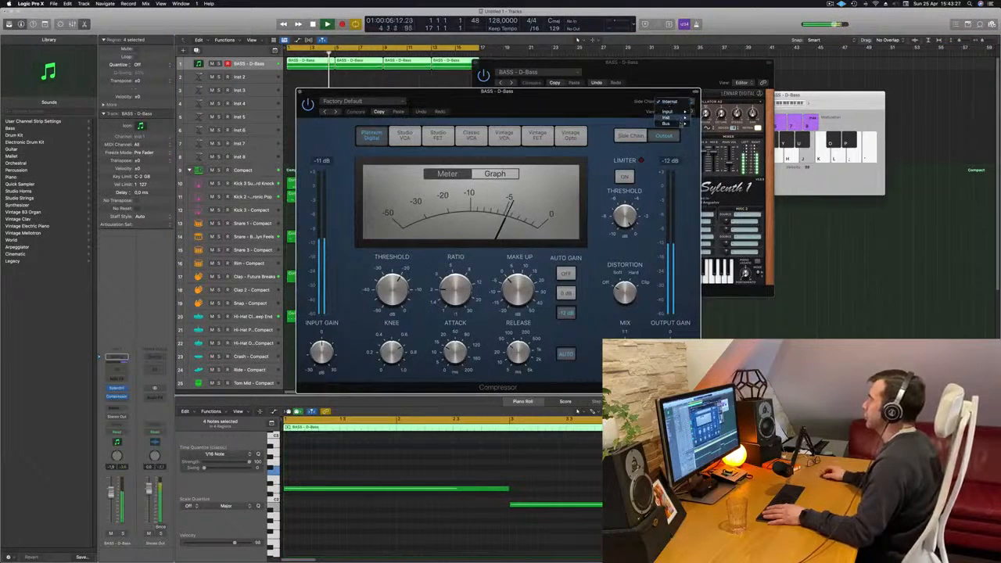
mouse_move(683, 124)
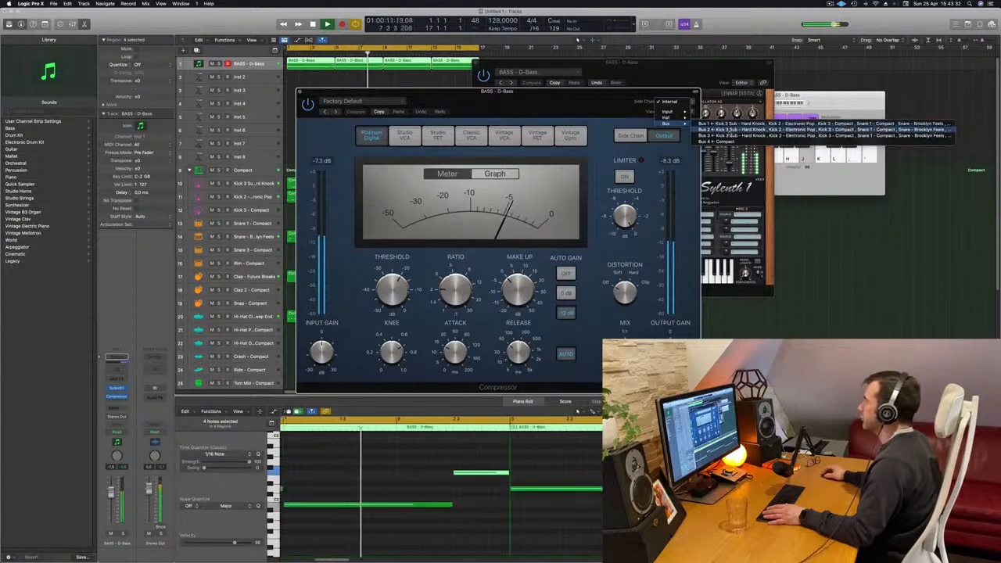
click(704, 129)
Select the Kick 2 track during playback and switch the D-Bass compressor's side chain to Kick 2 - Electronic Pop (Inst 10).
drag(594, 102, 792, 85)
key(space)
key(space)
click(254, 197)
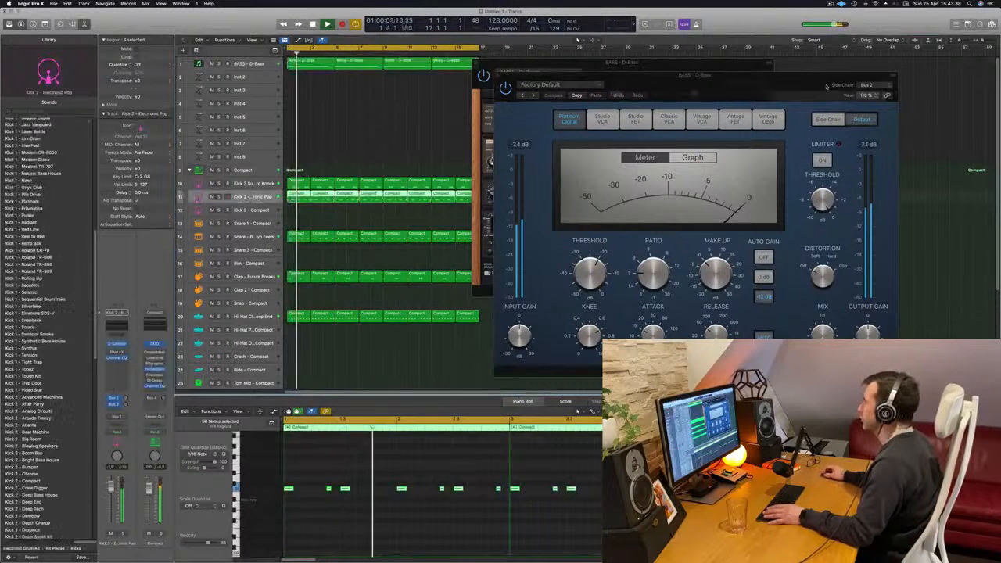
click(870, 85)
click(716, 93)
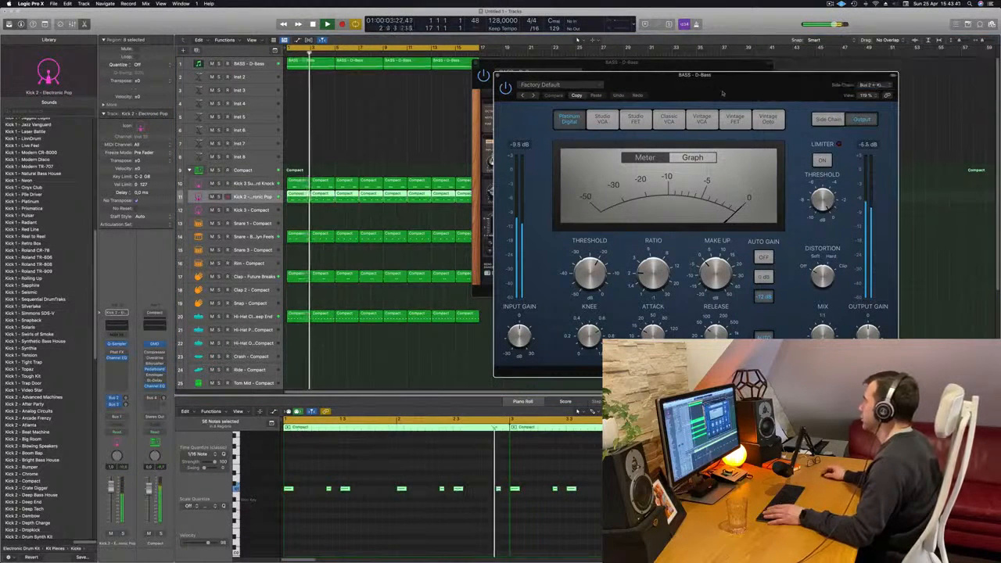
drag(717, 93, 517, 99)
click(676, 92)
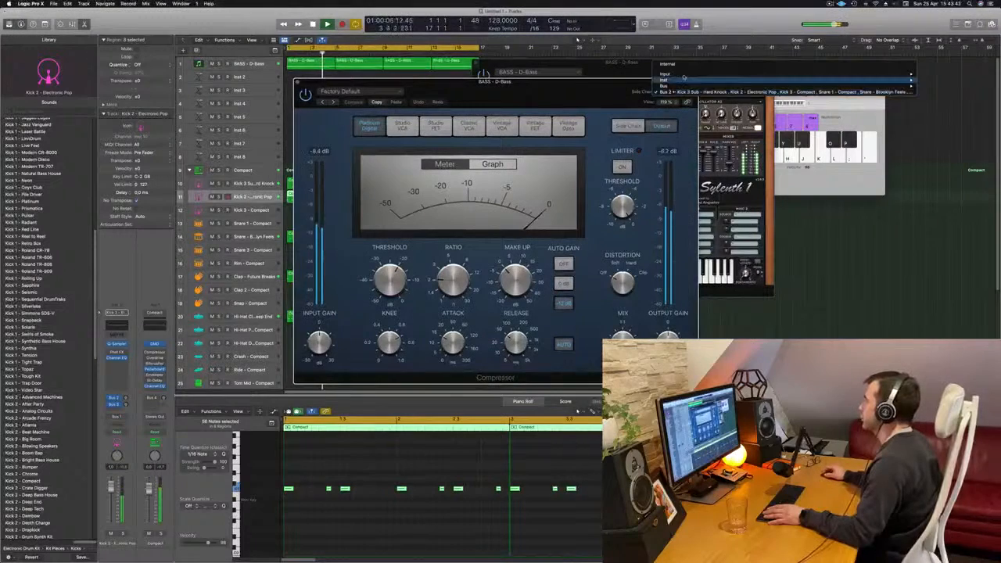
mouse_move(682, 79)
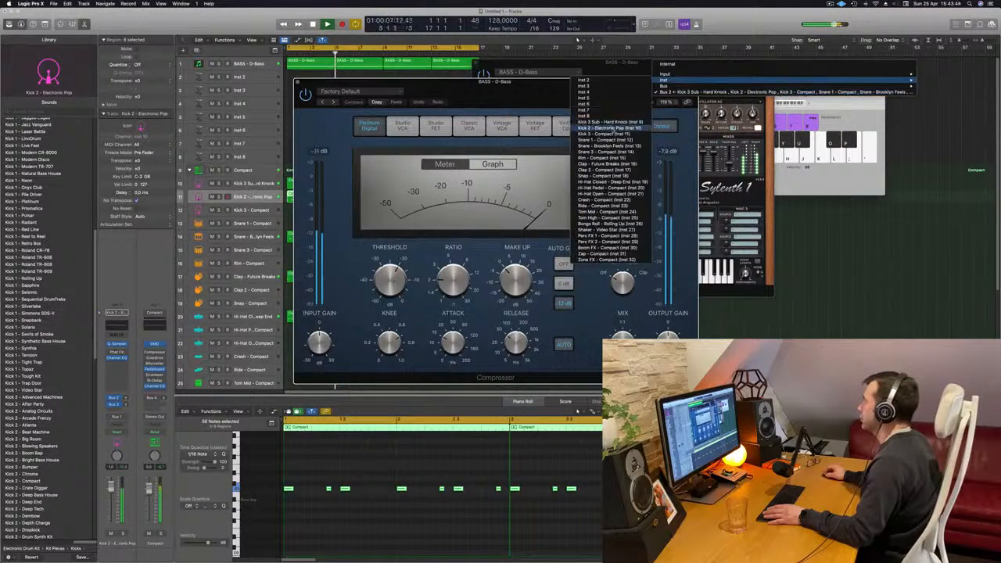
click(610, 127)
Raise the D-Bass compressor's ratio to about 4.1:1, lower its threshold and attack, and close the compressor window.
drag(532, 81, 651, 91)
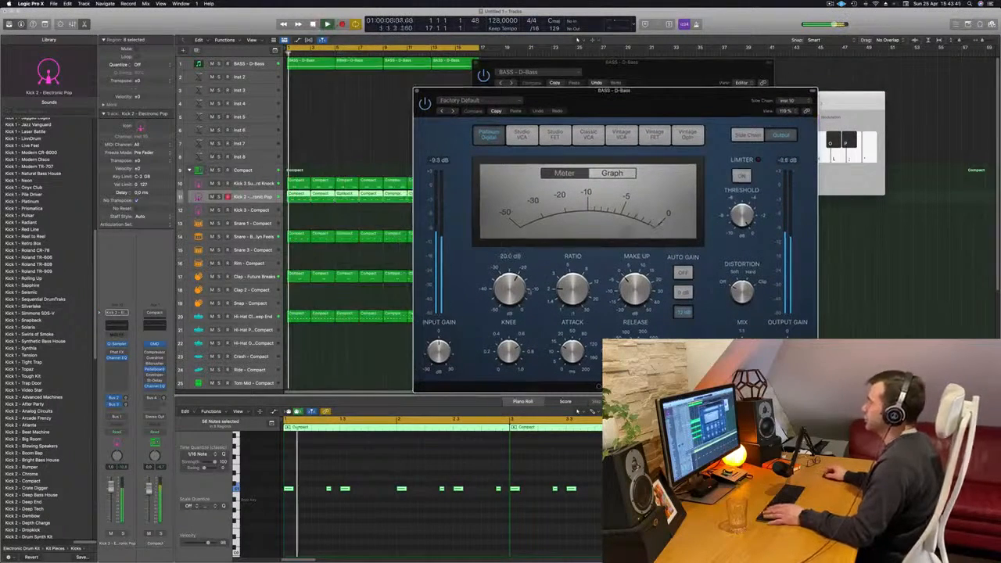
drag(574, 291, 574, 275)
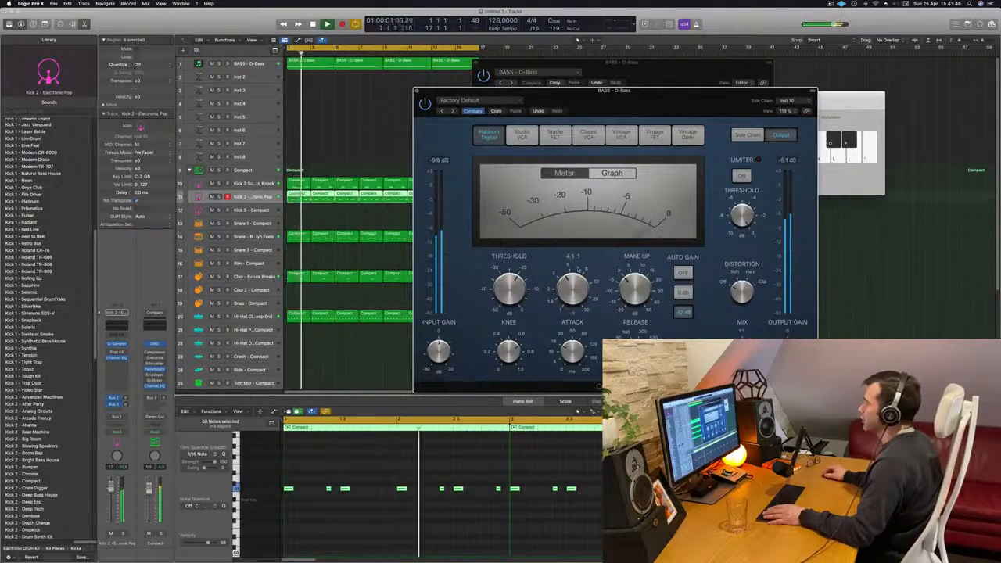
drag(514, 284, 512, 294)
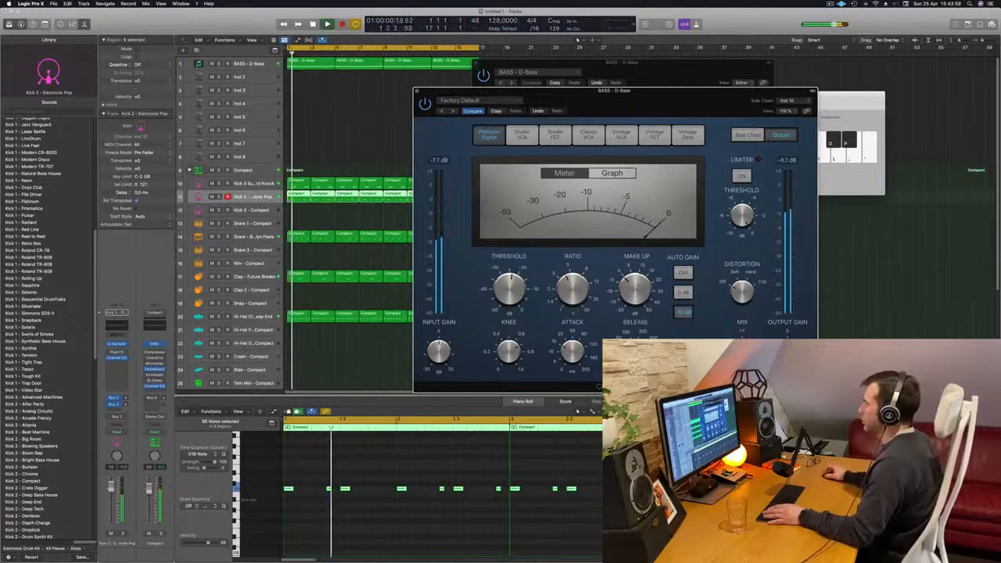
drag(573, 352, 573, 384)
drag(650, 102, 625, 123)
click(392, 113)
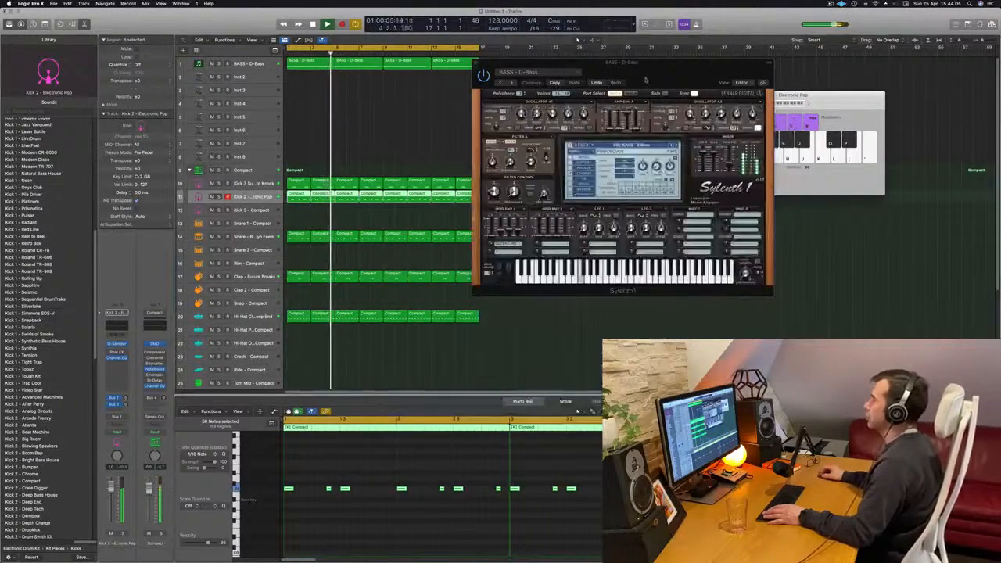
Close the Sylenth1 window, select the D-Bass track and replay the beat from the start.
drag(646, 79, 560, 141)
click(391, 126)
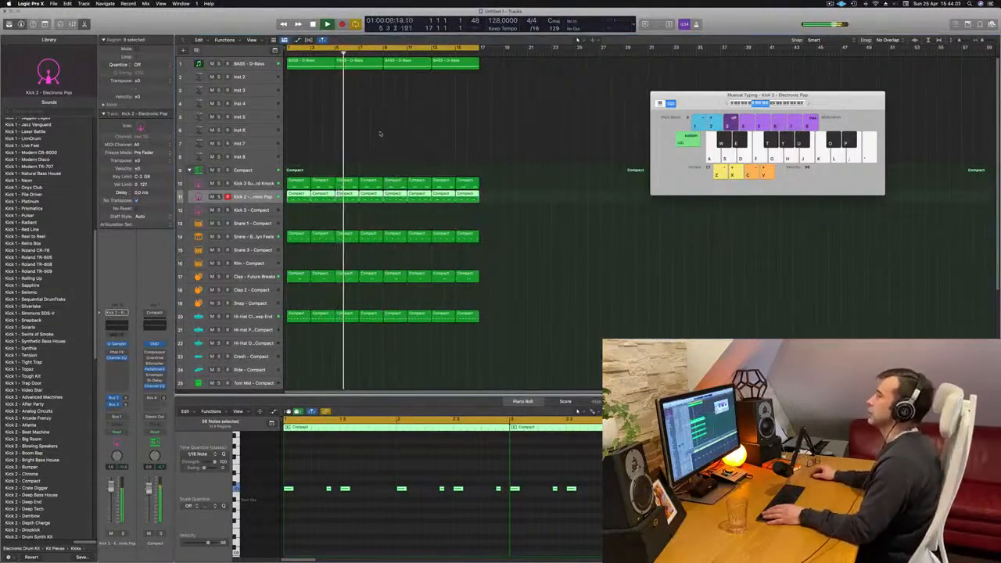
click(380, 134)
click(255, 68)
key(Return)
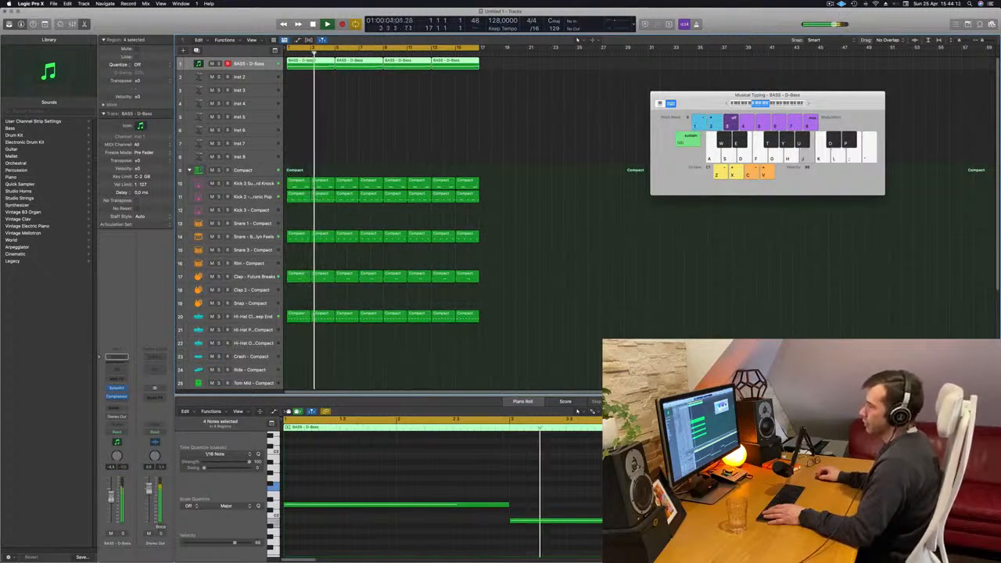
key(Return)
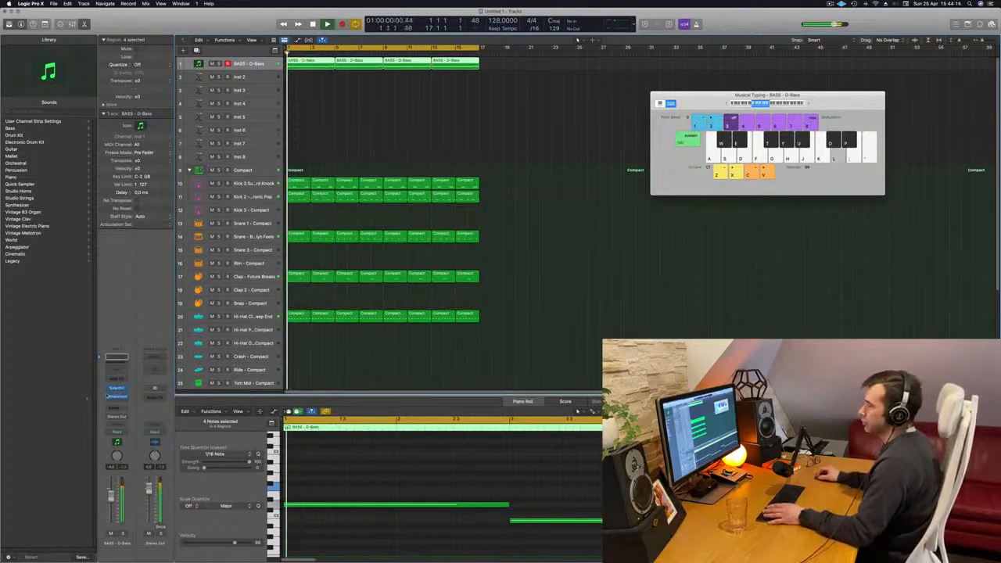
Check the D-Bass sound in Sylenth1 while replaying the beat from the start, and close the instrument window.
click(116, 388)
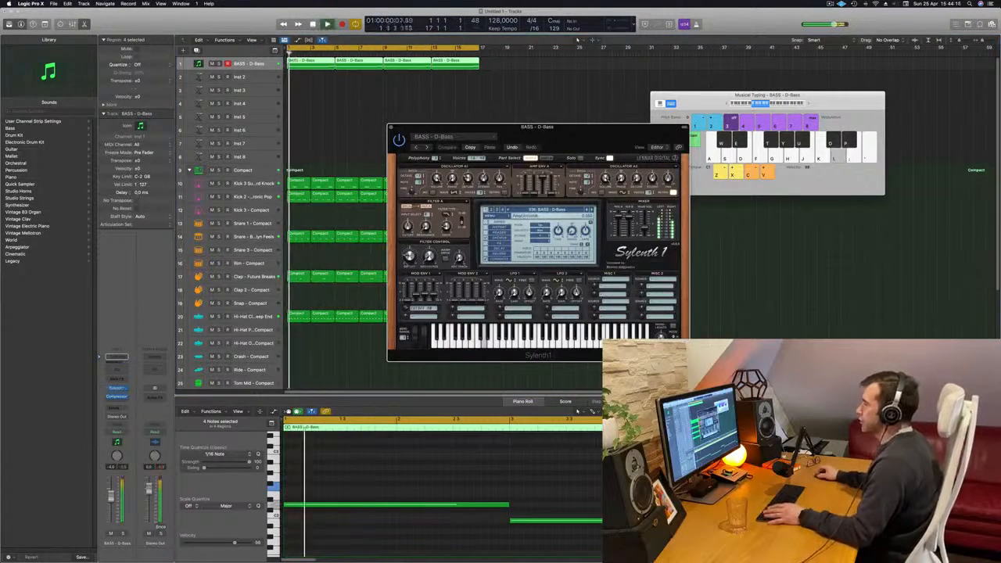
drag(572, 139, 604, 131)
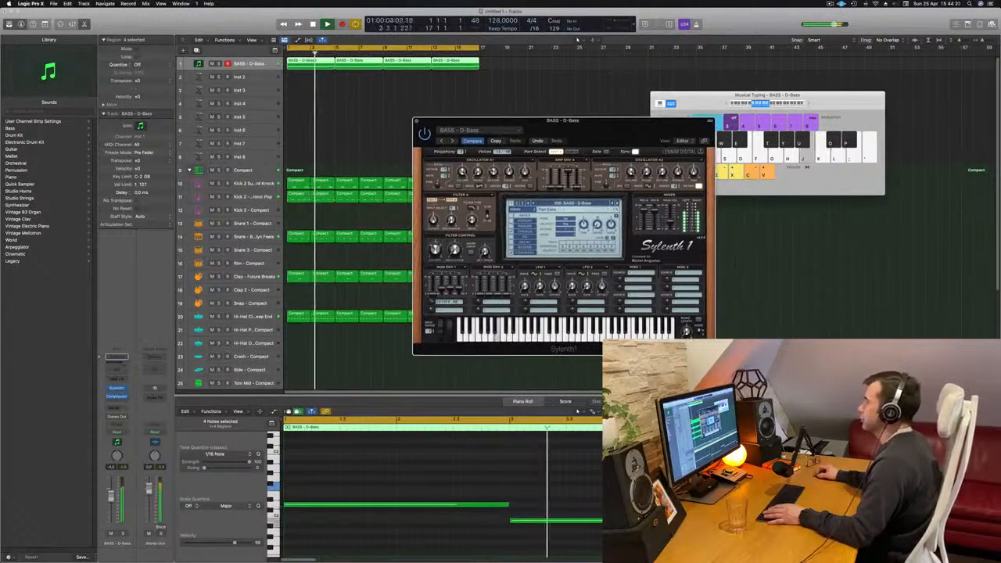
key(Return)
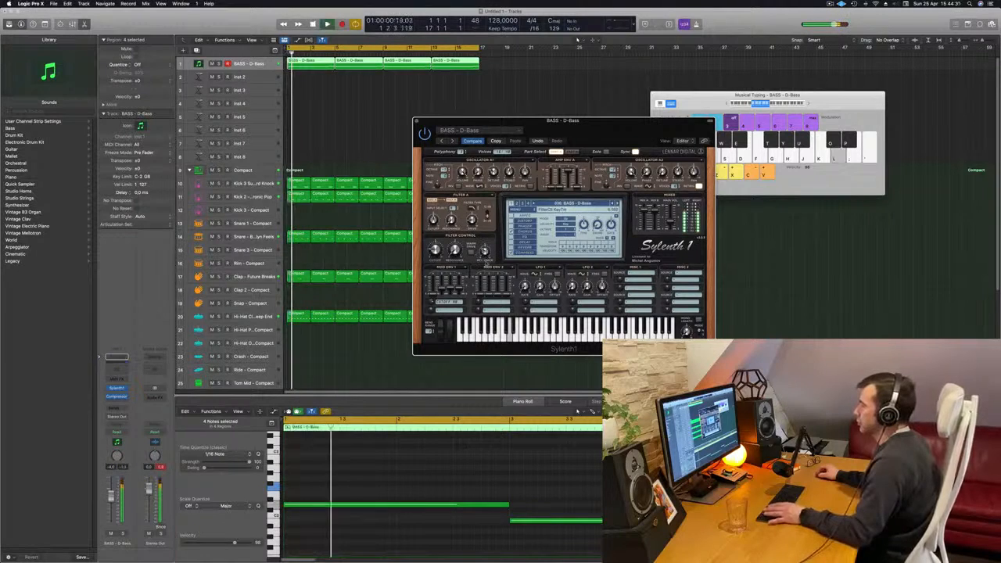
key(space)
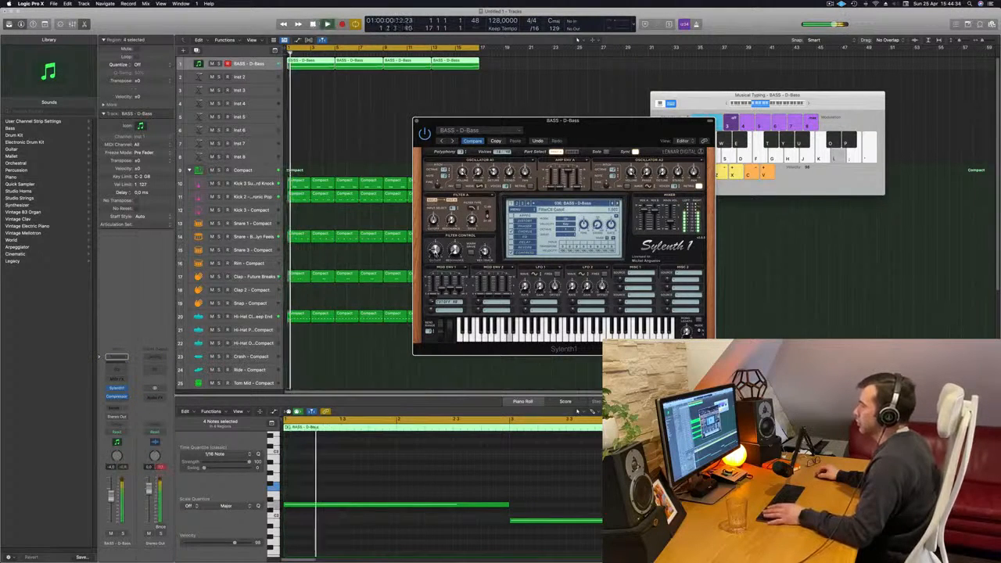
drag(622, 117, 527, 113)
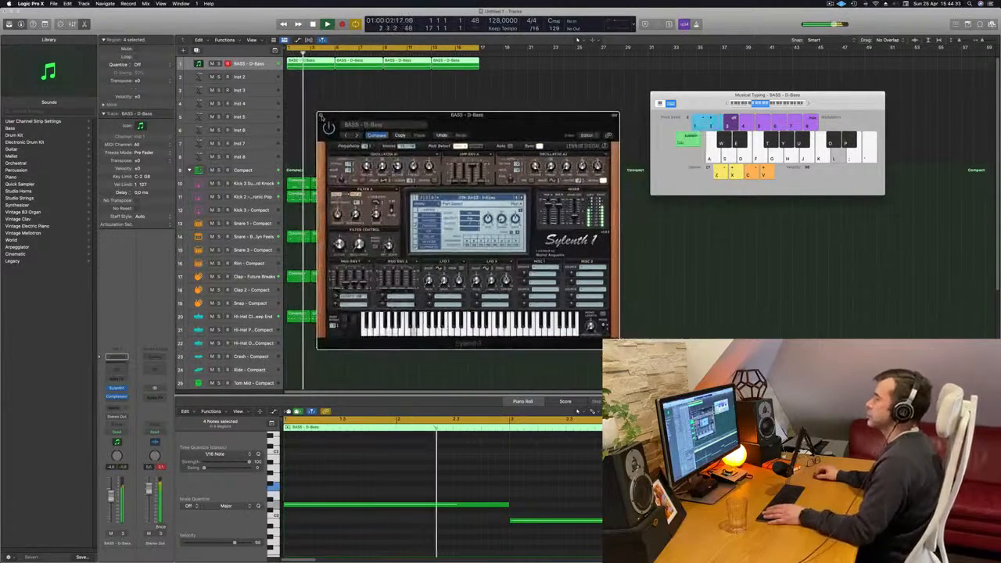
click(319, 118)
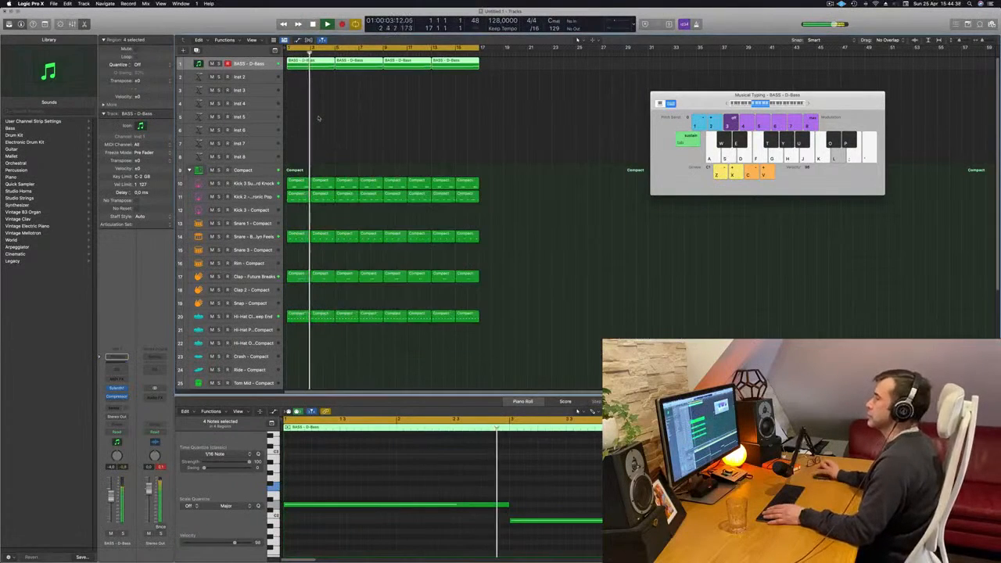
click(251, 77)
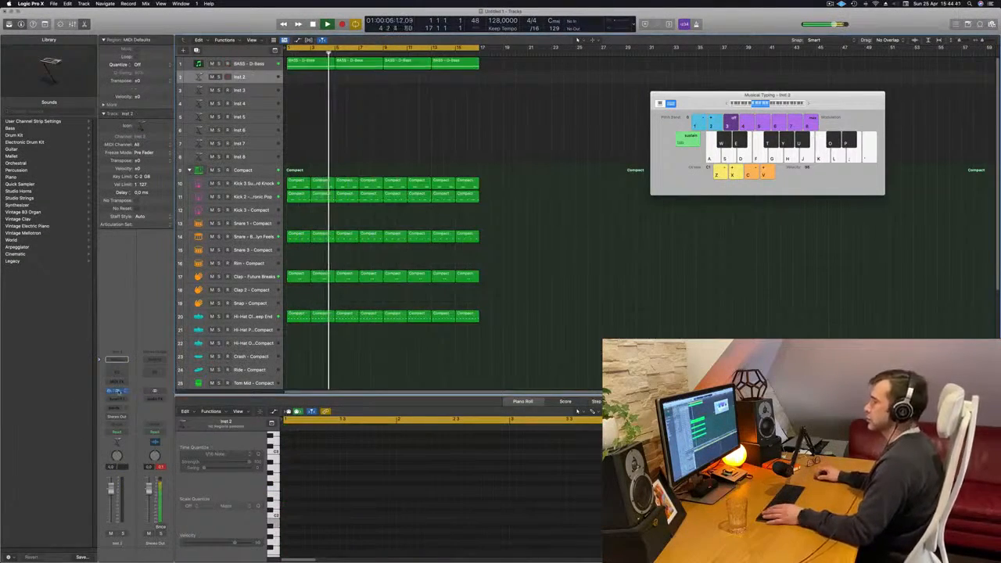
click(117, 390)
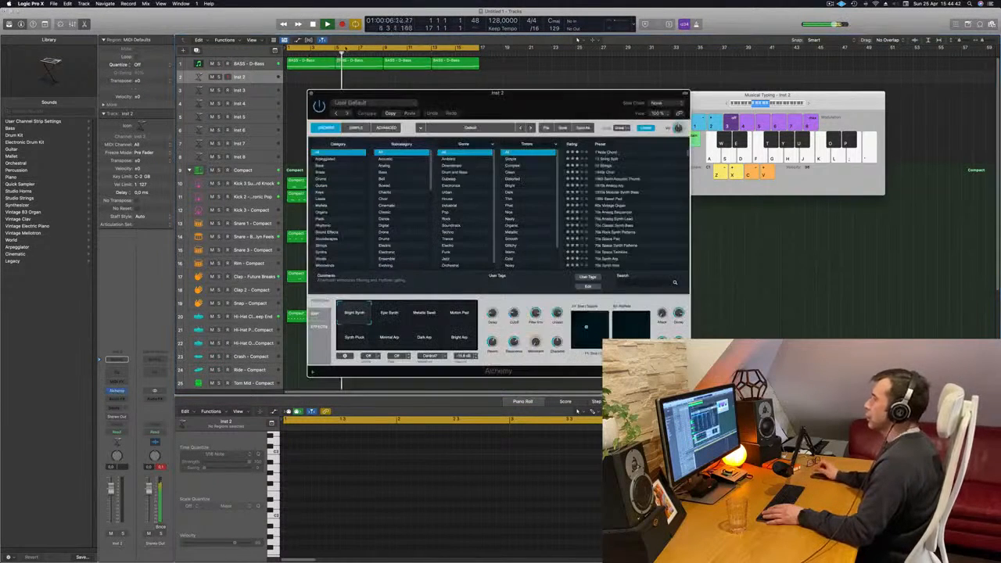
mouse_move(539, 111)
mouse_down()
mouse_move(512, 108)
mouse_move(529, 108)
mouse_up()
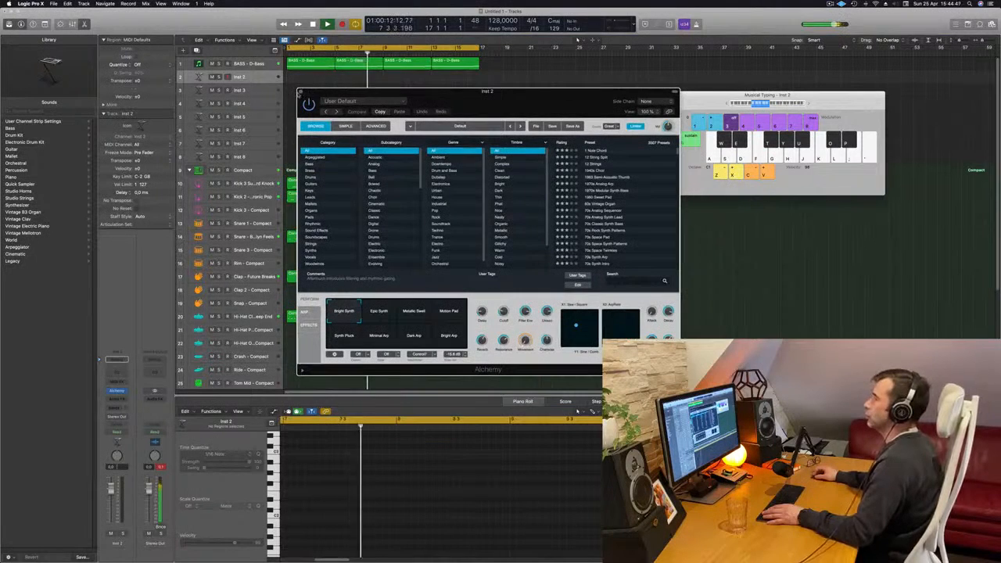
key(super+w)
Replay from the start and duplicate the D-Bass track with its settings as an empty second track.
click(244, 63)
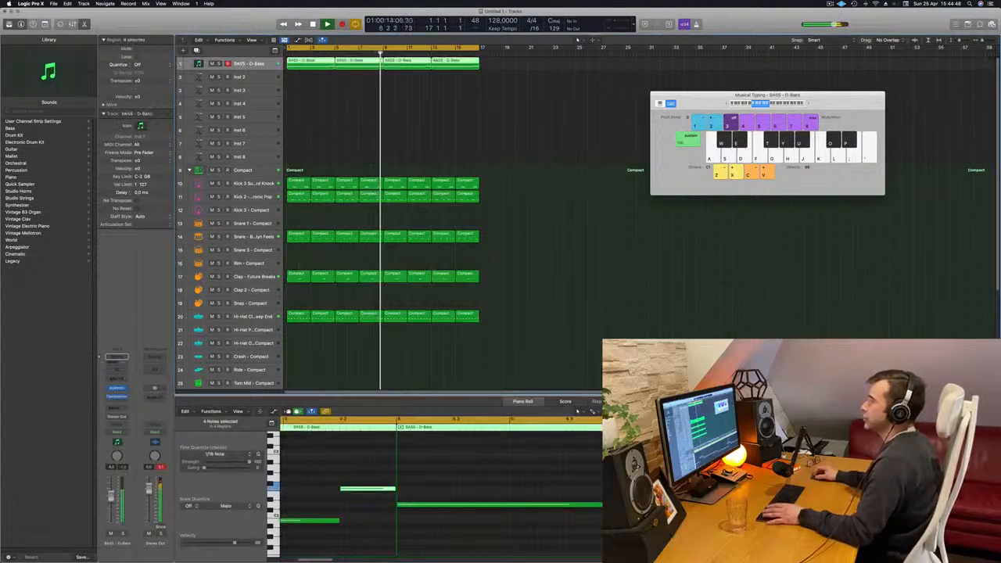
key(Return)
key(super+d)
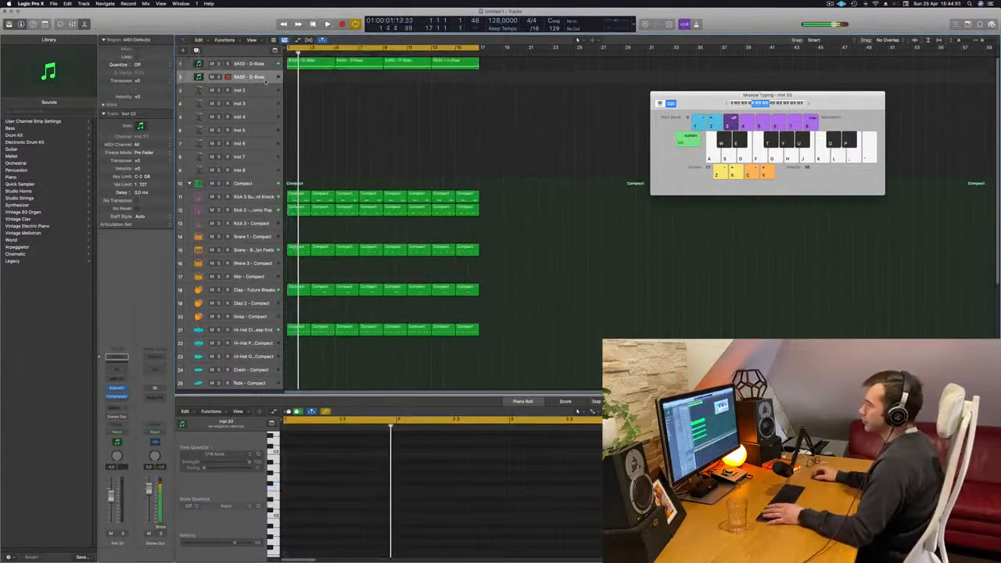
Load the PAD - Anjuna Pad preset in Sylenth1 on the duplicated track and move the instrument window clear of the track list.
click(117, 388)
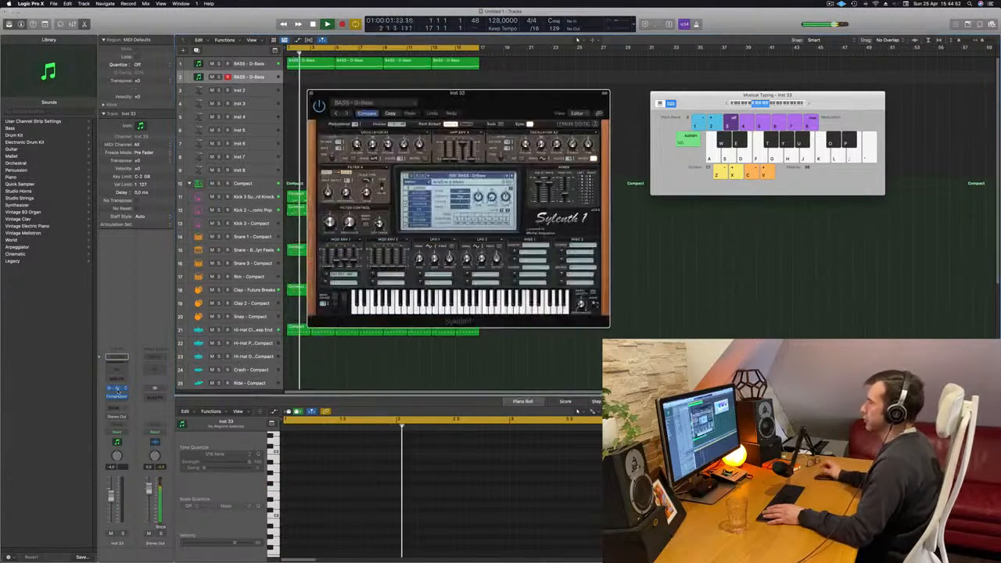
drag(504, 94, 448, 116)
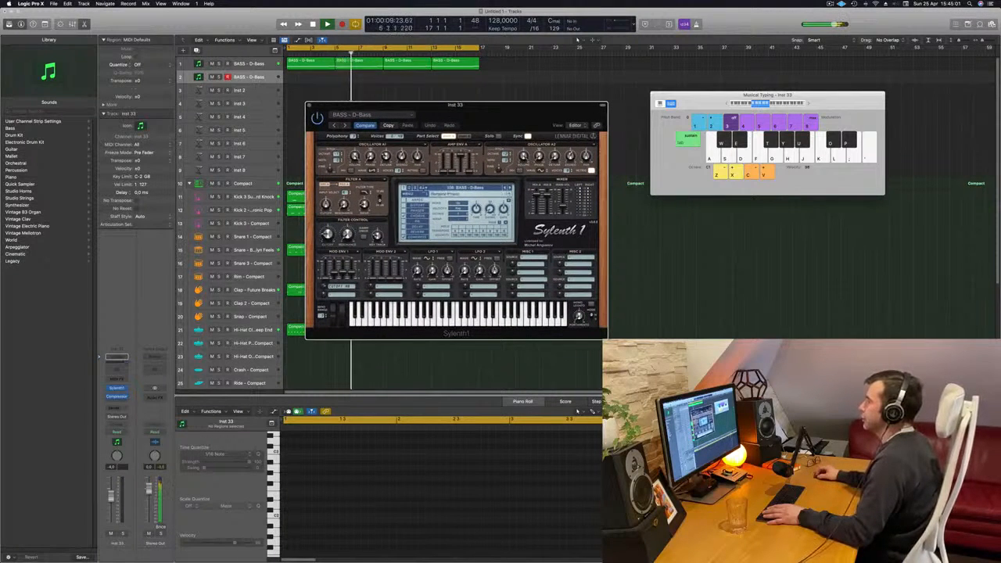
click(410, 188)
click(460, 189)
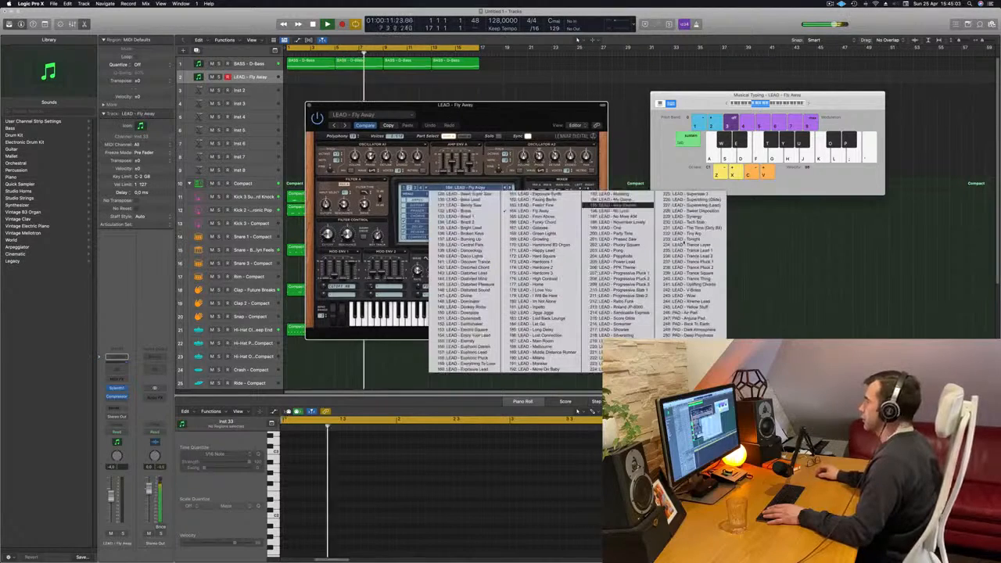
click(689, 318)
drag(485, 105, 657, 112)
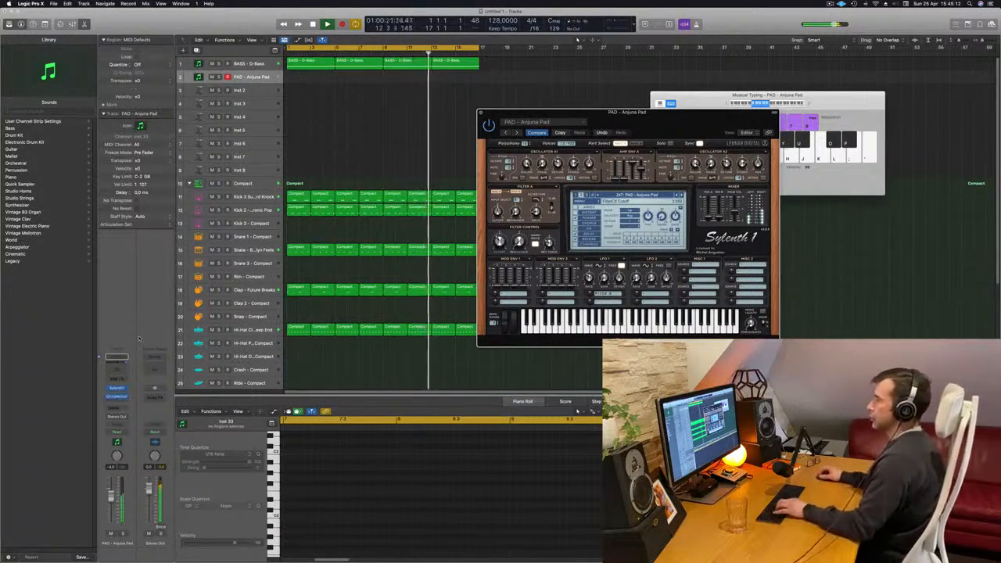
drag(656, 118, 626, 109)
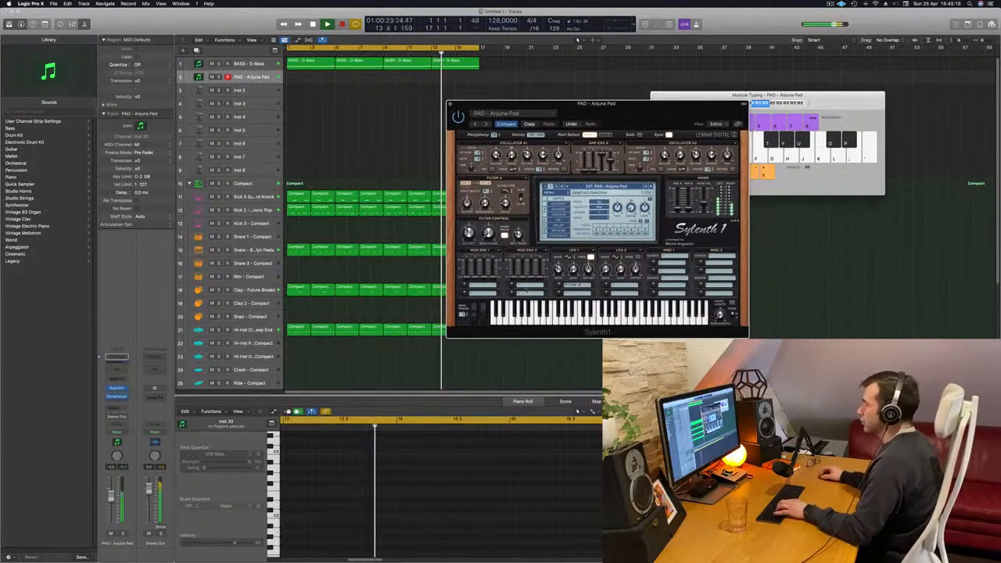
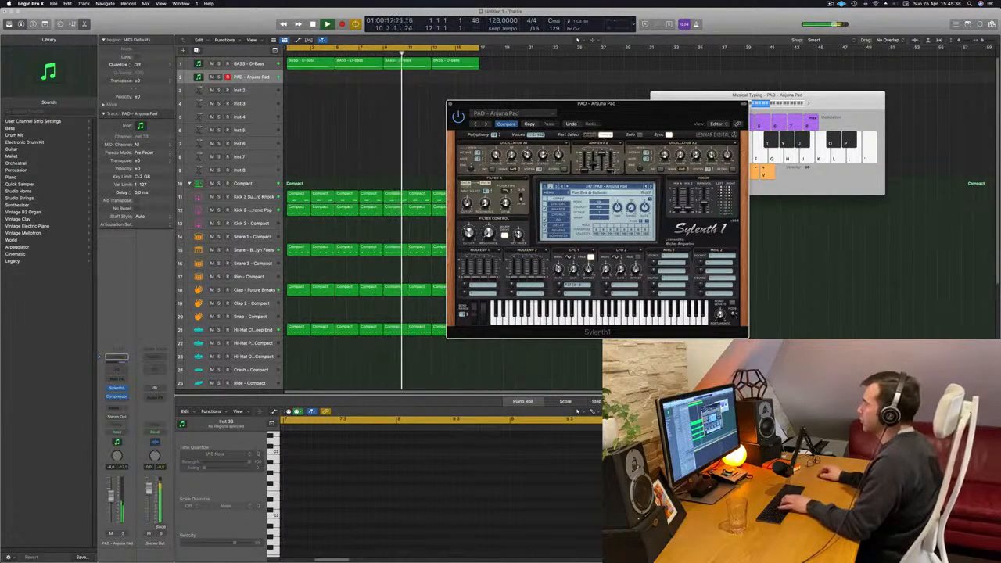
Try out pad notes over the playing beat with Musical Typing and shift its keyboard range higher.
key(j)
key(l)
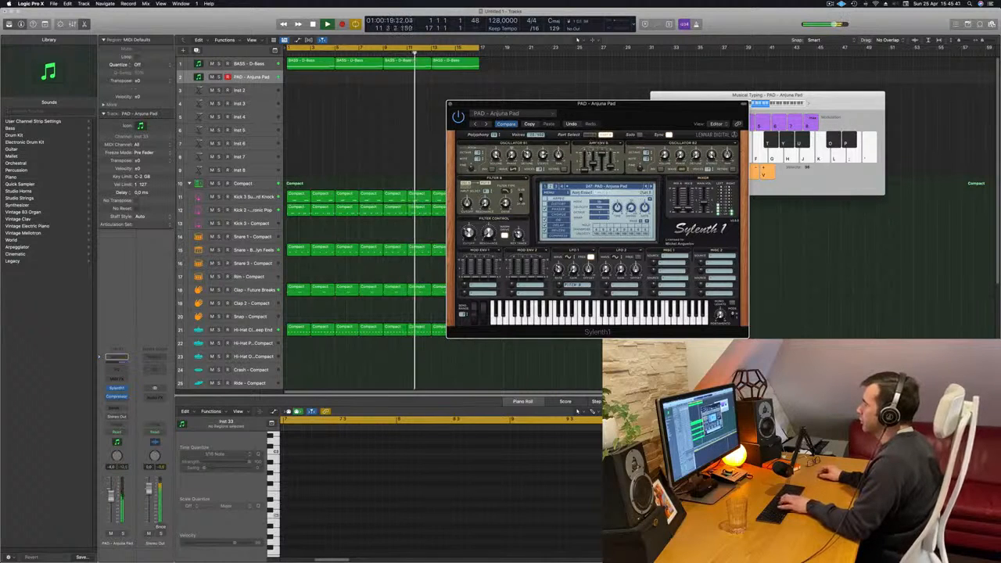
key(j)
key(k)
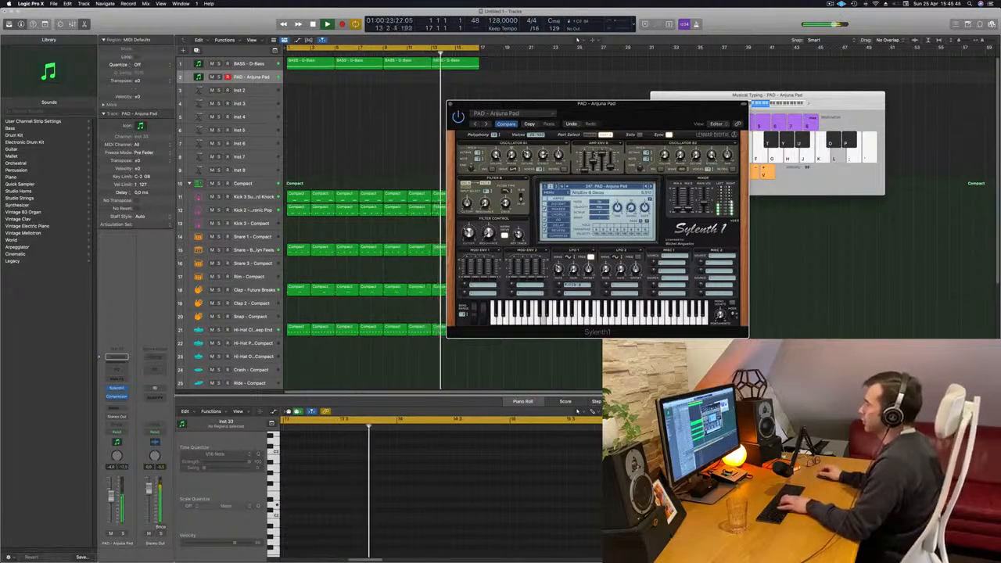
key(semicolon)
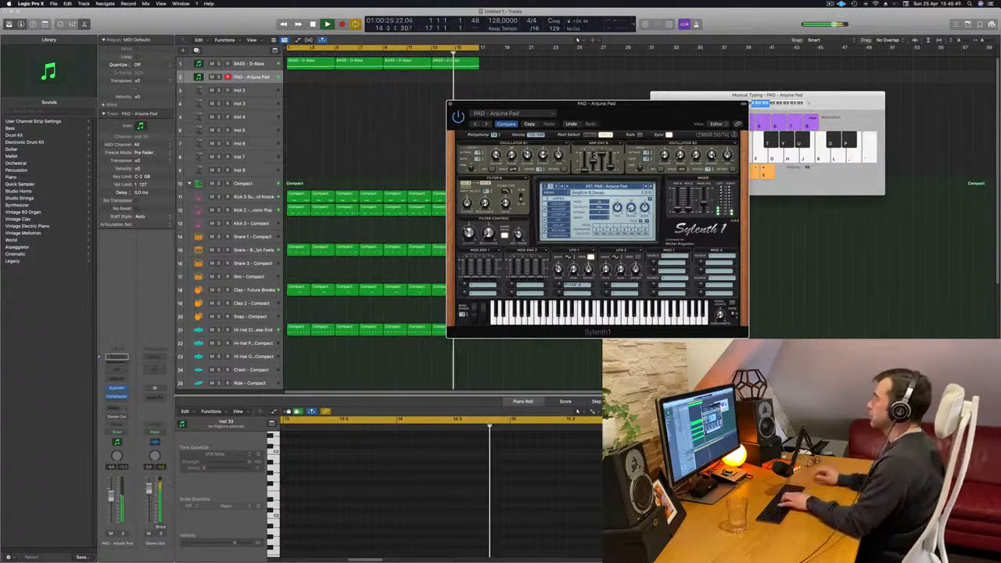
key(l)
key(semicolon)
click(809, 104)
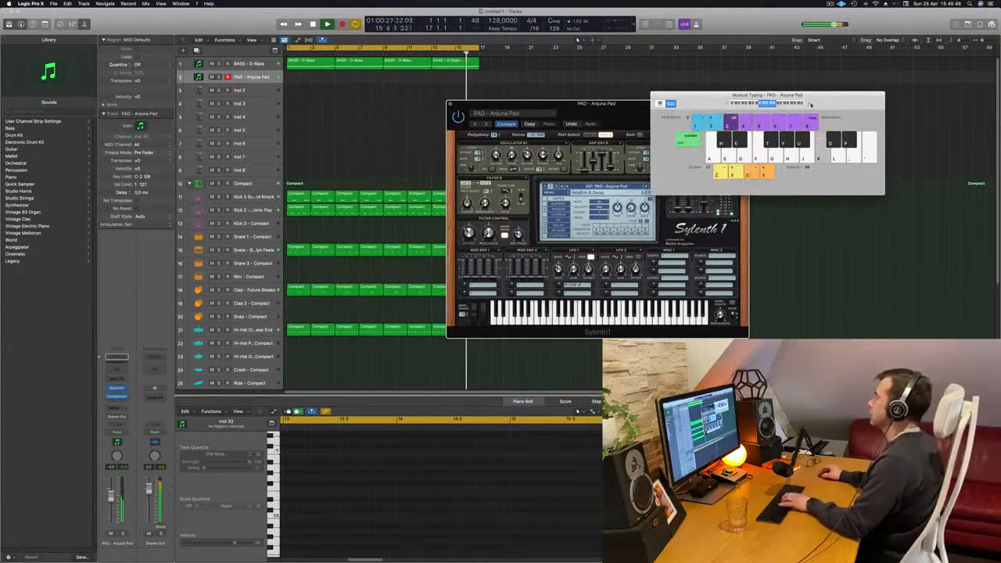
Move the Musical Typing keyboard clear of the instrument window and try out a longer run of pad notes over the beat.
drag(705, 99, 769, 94)
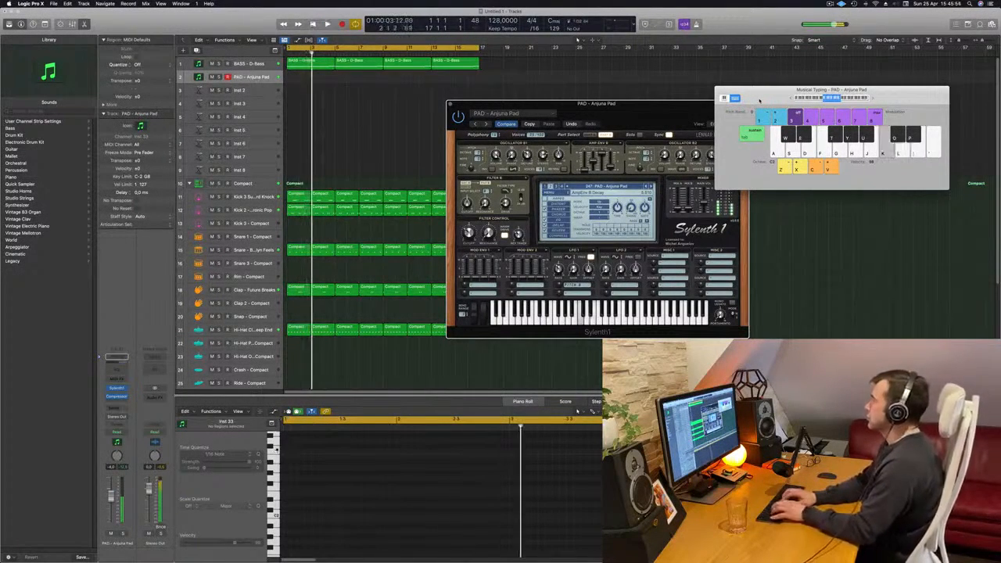
key(space)
key(f)
key(h)
key(j)
key(k)
key(j)
key(k)
key(f)
key(g)
key(space)
Copy the first bass region onto the pad track and turn its first two notes into short consecutive notes at the region's start.
drag(311, 62, 311, 78)
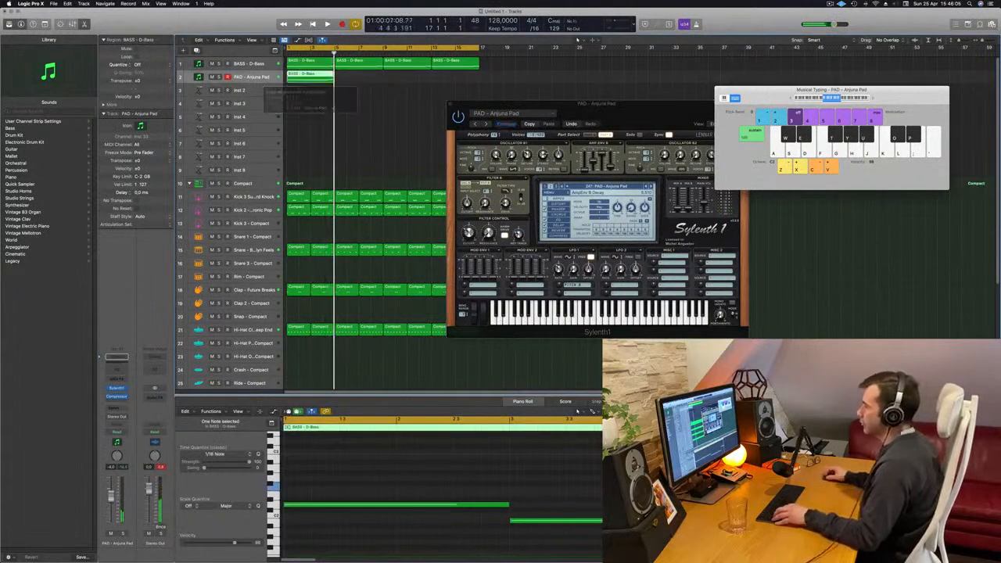
click(467, 479)
key(super+a)
click(493, 505)
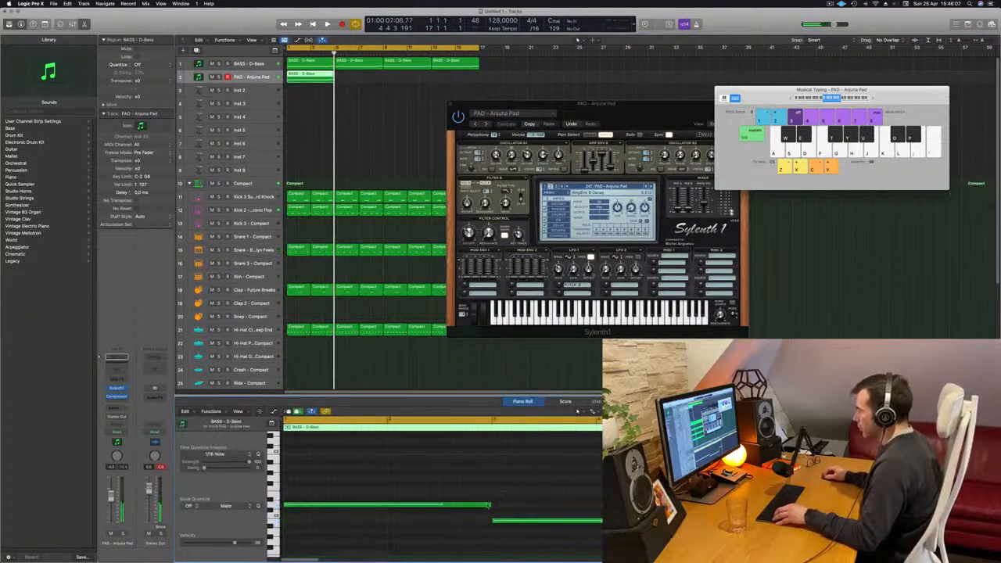
drag(490, 504, 298, 508)
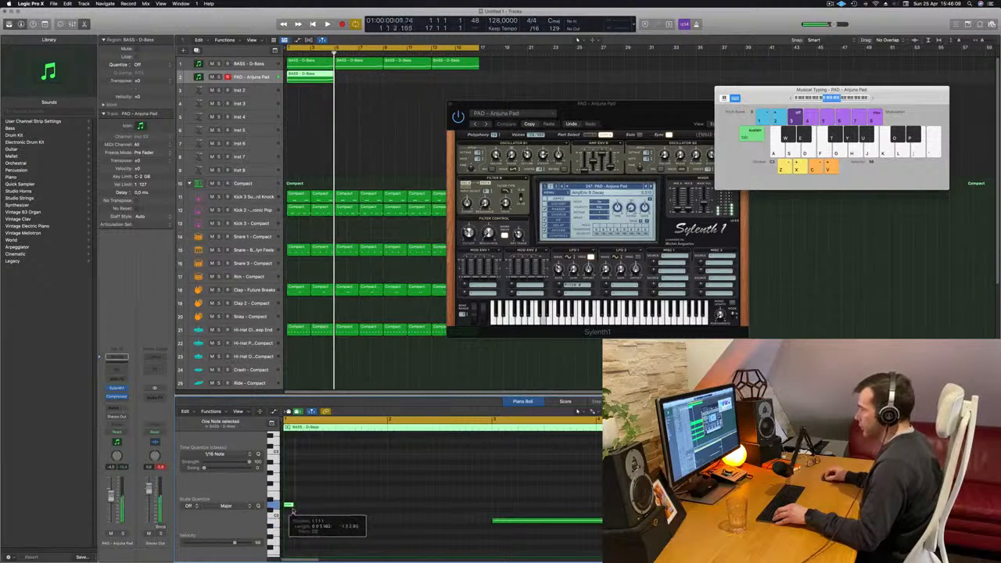
drag(493, 527, 320, 523)
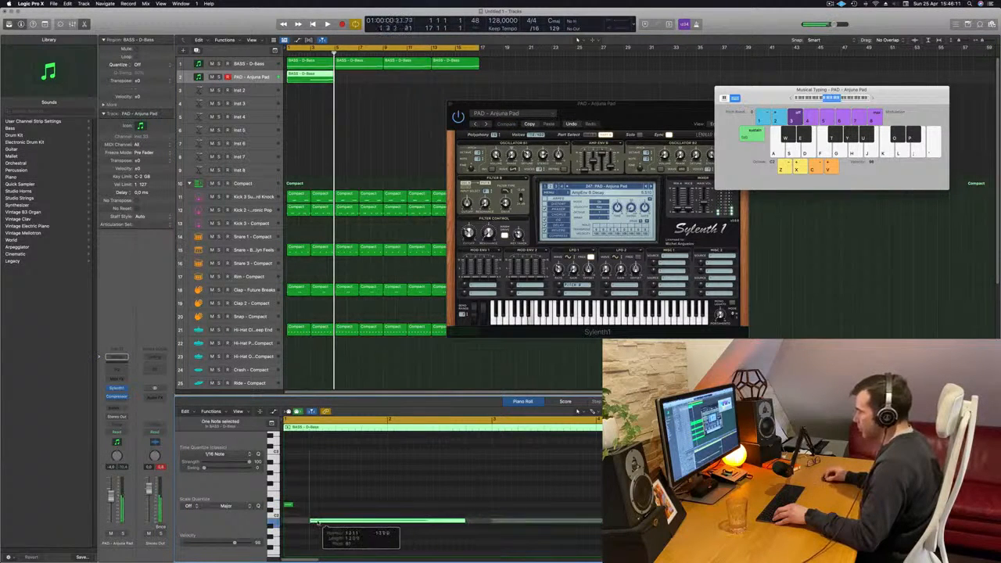
drag(418, 523, 300, 521)
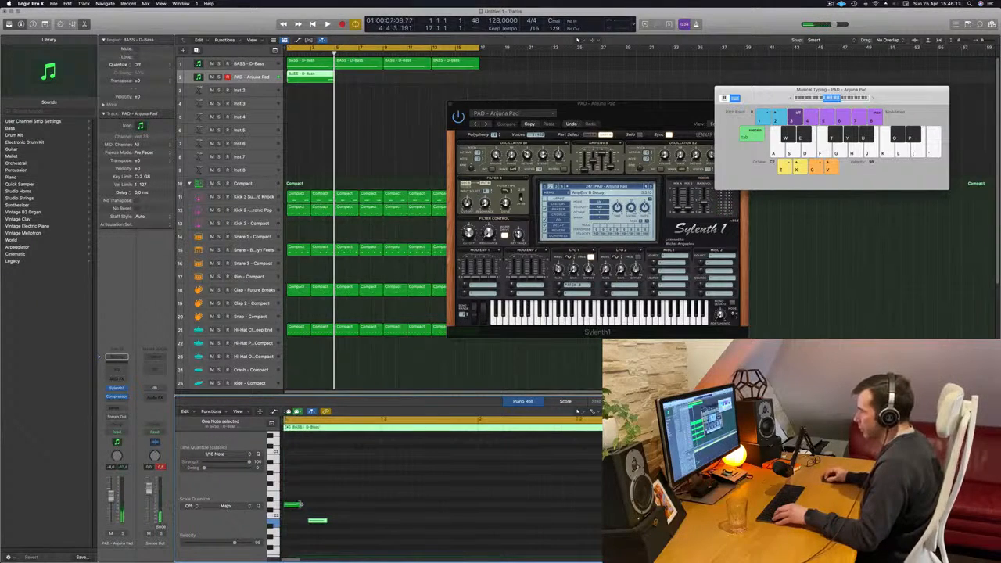
drag(317, 522, 305, 523)
key(space)
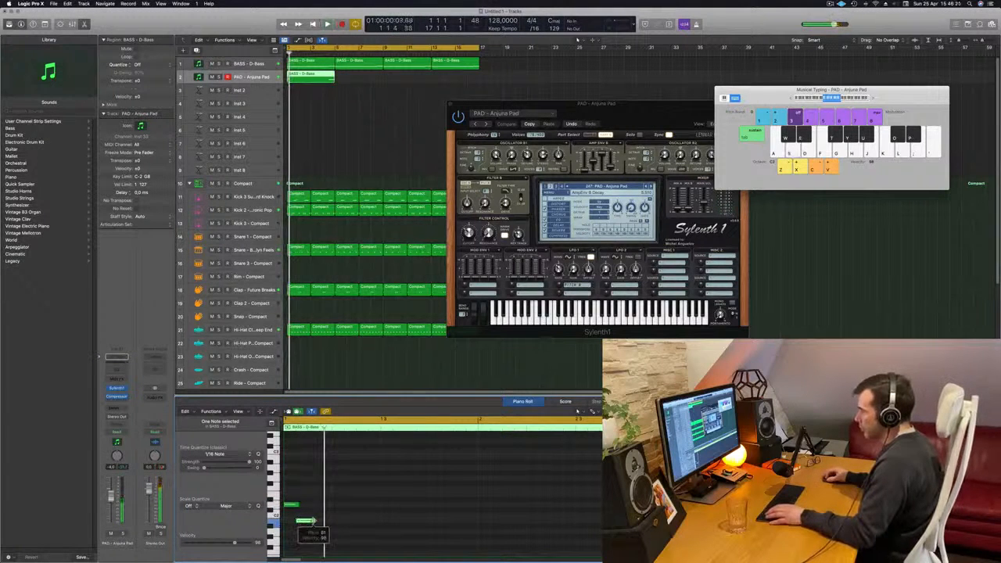
Place the higher third note directly after the two short ones and shorten it to complete a three-note figure.
key(space)
drag(974, 491, 323, 490)
drag(401, 489, 329, 490)
key(space)
scroll(343, 512, up, 4)
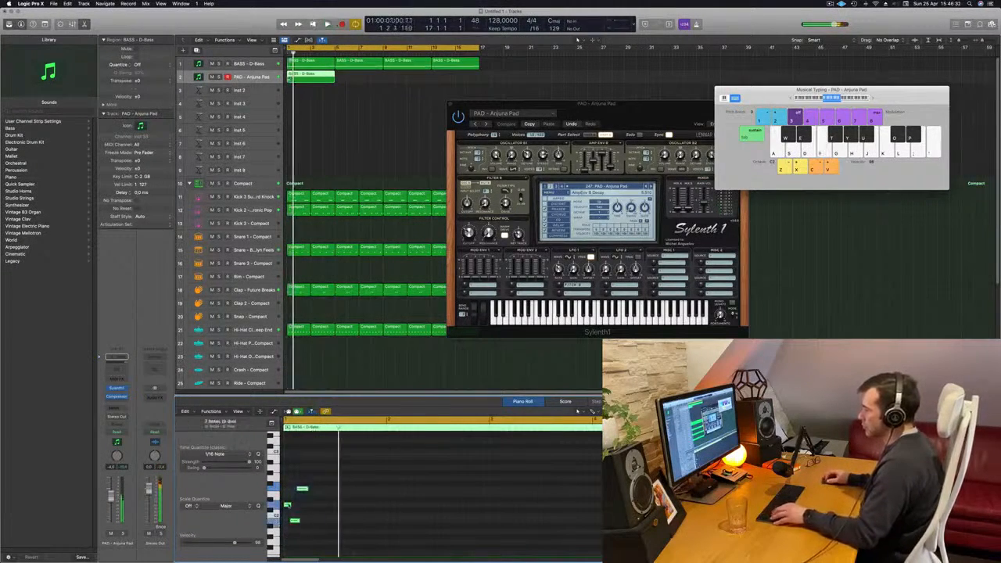
Duplicate the three-note figure repeatedly, copying each larger group right behind itself, until it fills the four-bar pad region.
drag(296, 506, 313, 507)
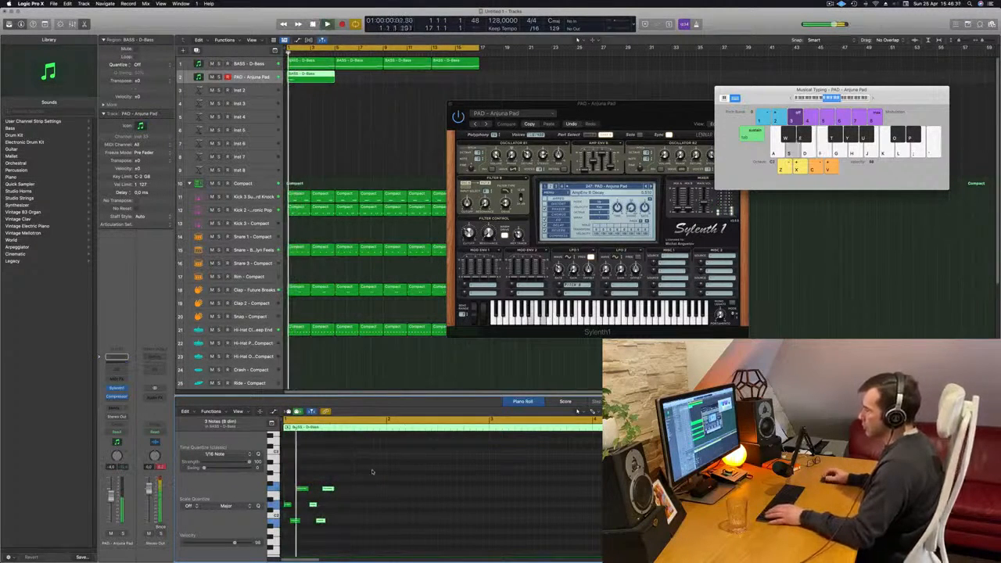
drag(362, 479, 340, 509)
key(space)
key(space)
key(space)
scroll(454, 506, down, 1)
drag(431, 487, 380, 508)
click(484, 482)
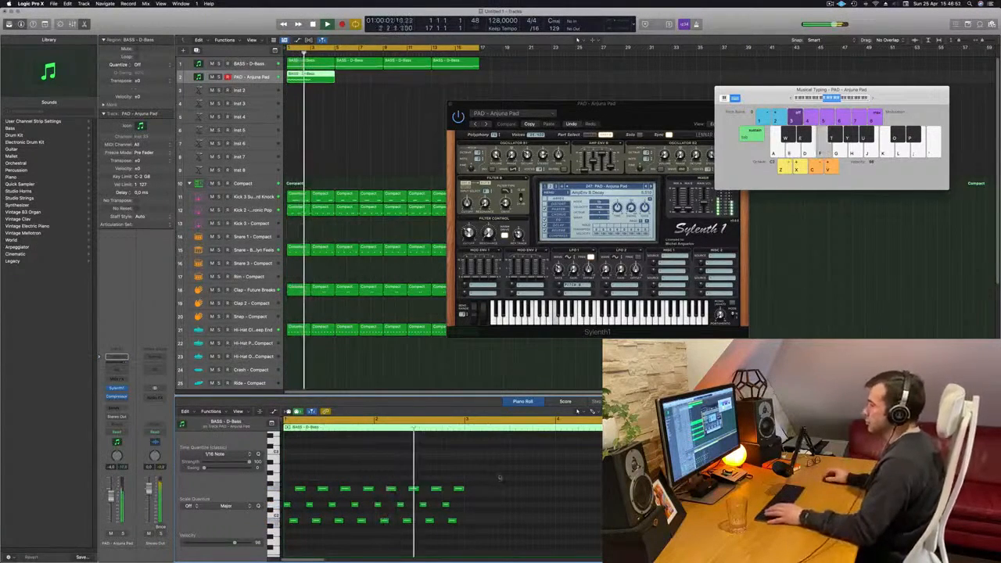
drag(513, 477, 284, 540)
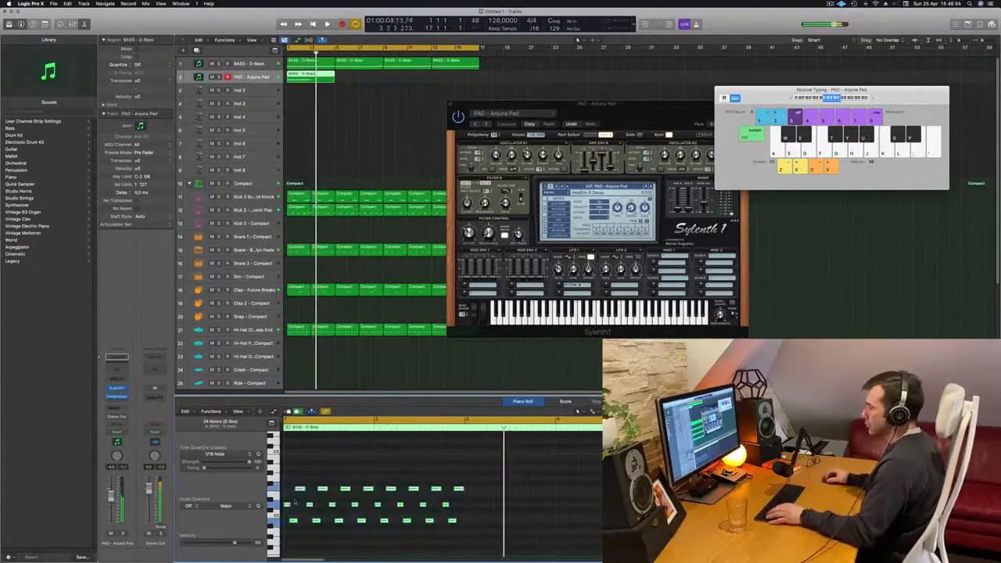
drag(321, 507, 468, 507)
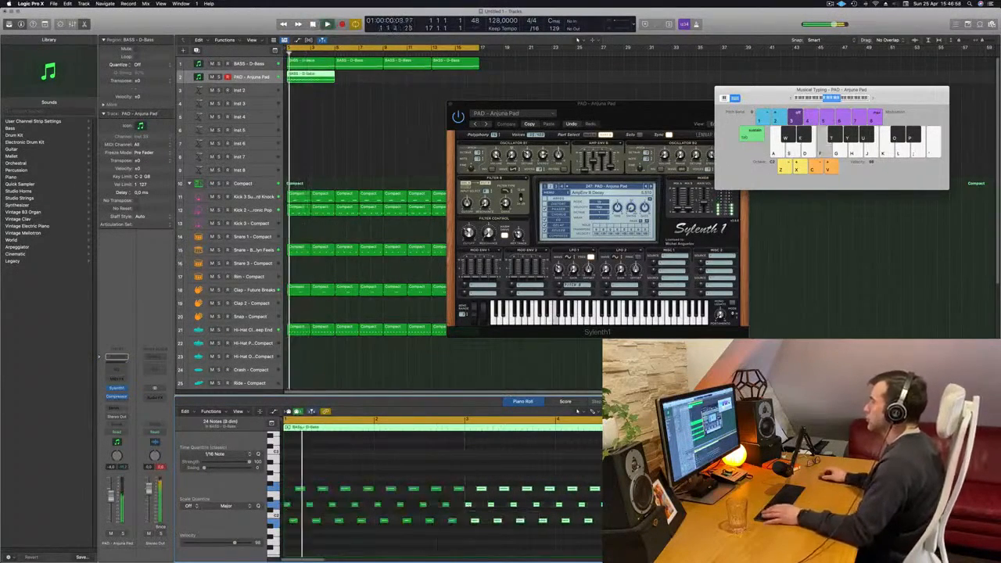
Load the LEAD - Bass Lead preset in Sylenth1 on the second track and lower the track's volume.
mouse_move(622, 133)
mouse_down()
mouse_move(559, 126)
mouse_move(604, 130)
mouse_up()
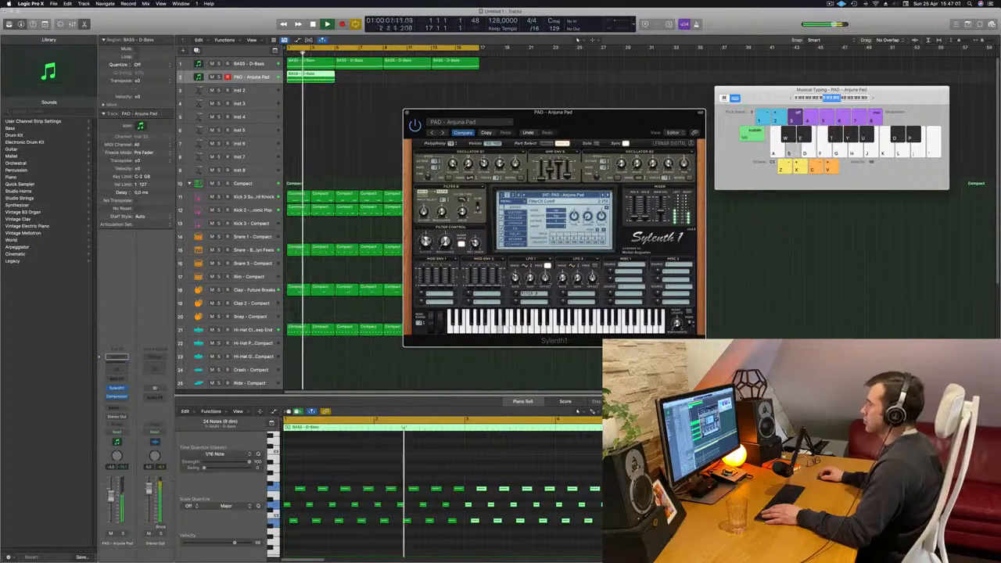
drag(590, 118, 571, 99)
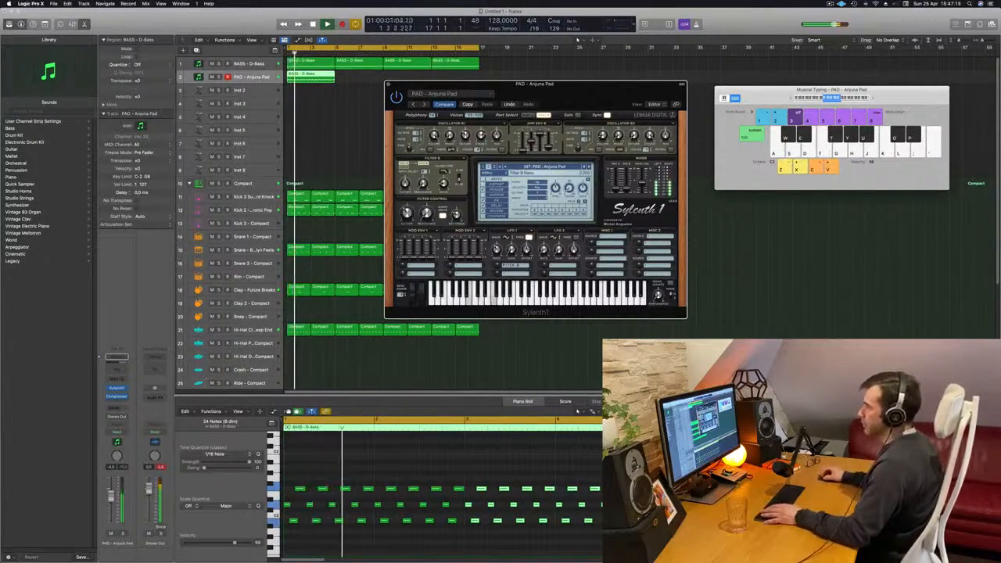
key(s)
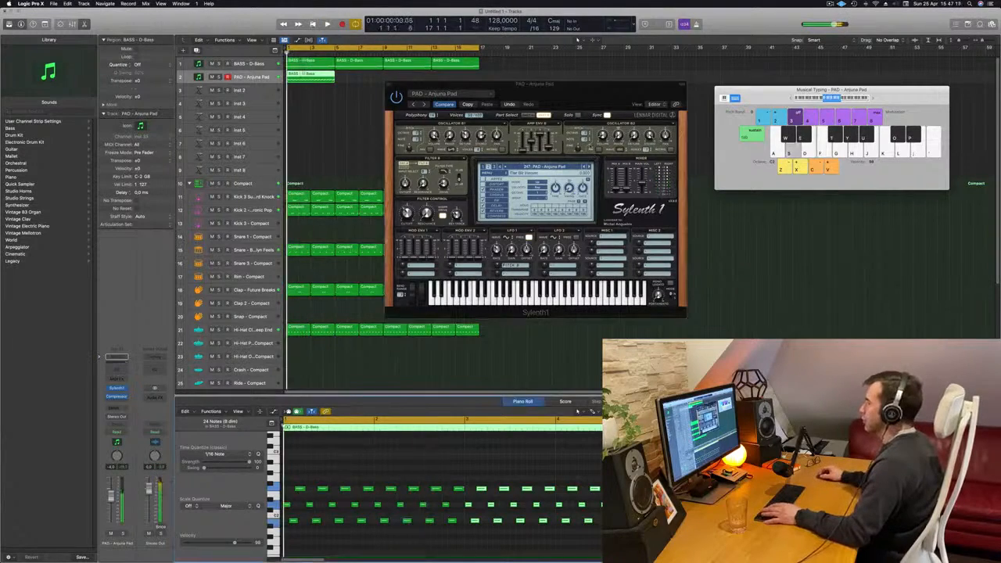
click(538, 166)
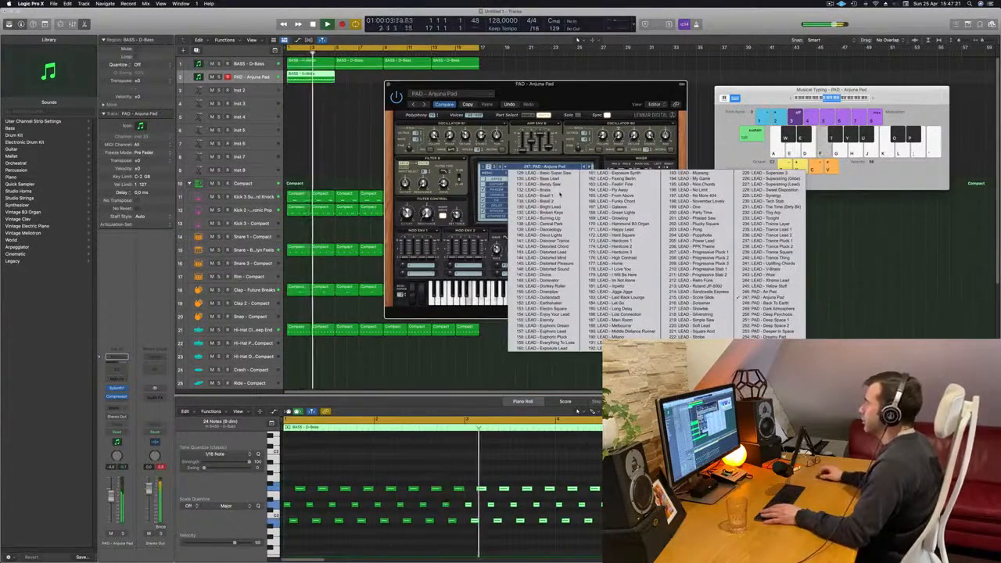
click(541, 178)
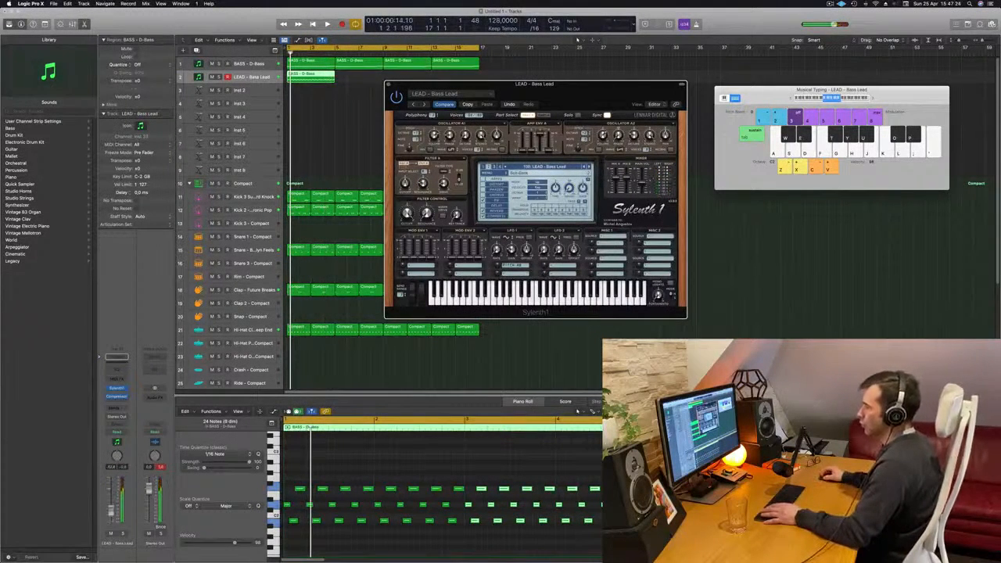
click(112, 512)
key(space)
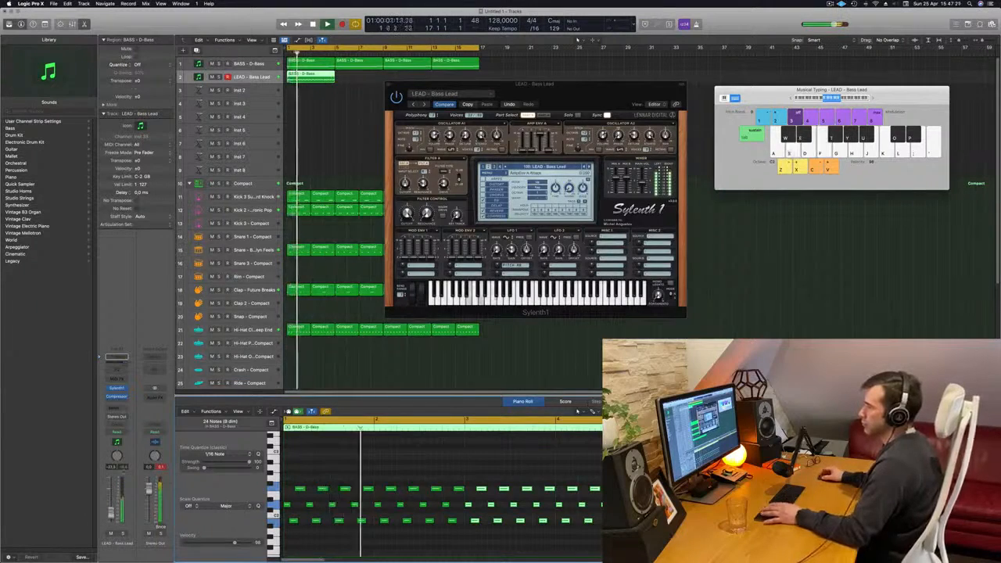
Send the Bass Lead track to Bus 5 and insert a stereo SilverVerb on the bus's aux channel.
click(116, 409)
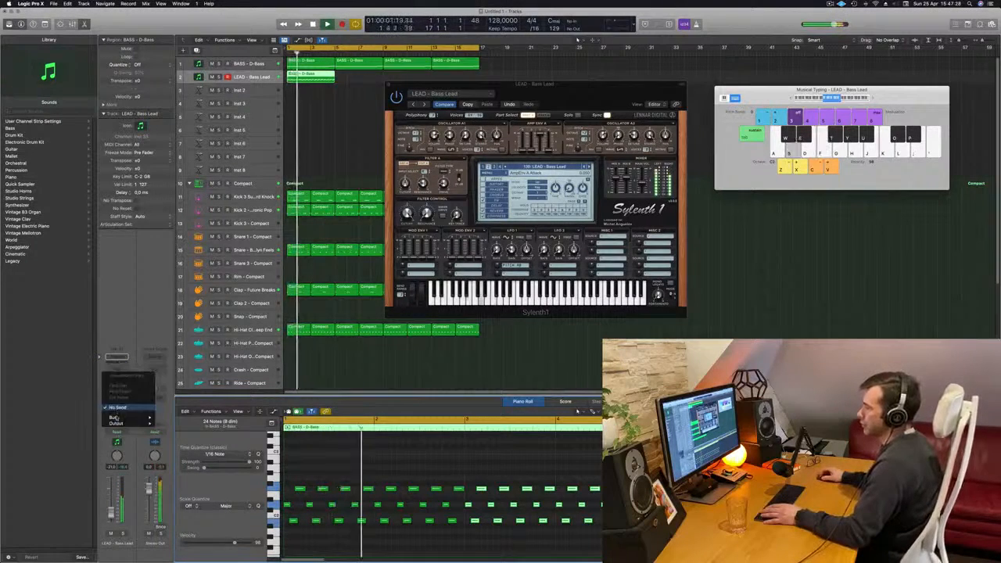
mouse_move(126, 417)
click(213, 350)
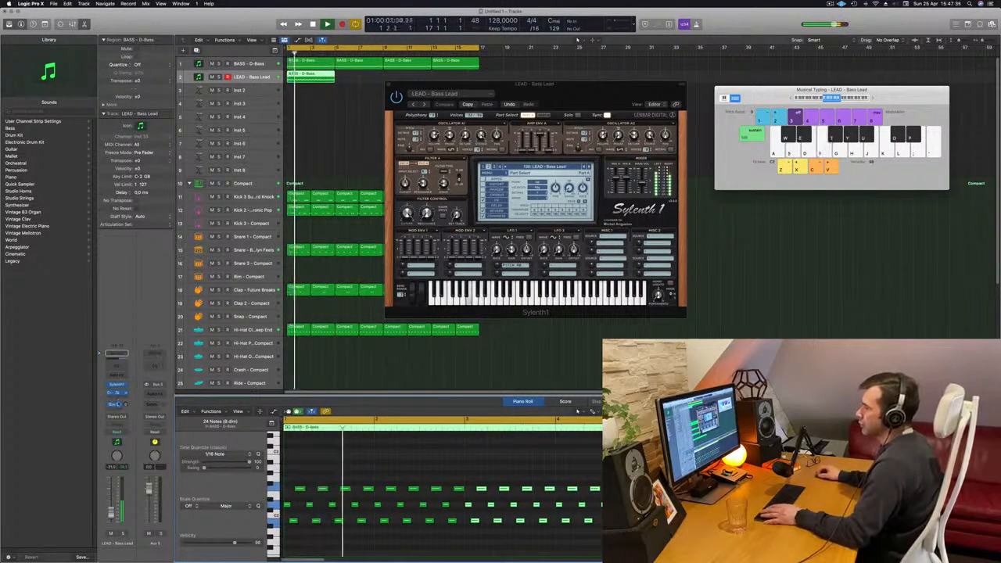
click(115, 405)
click(161, 394)
click(160, 394)
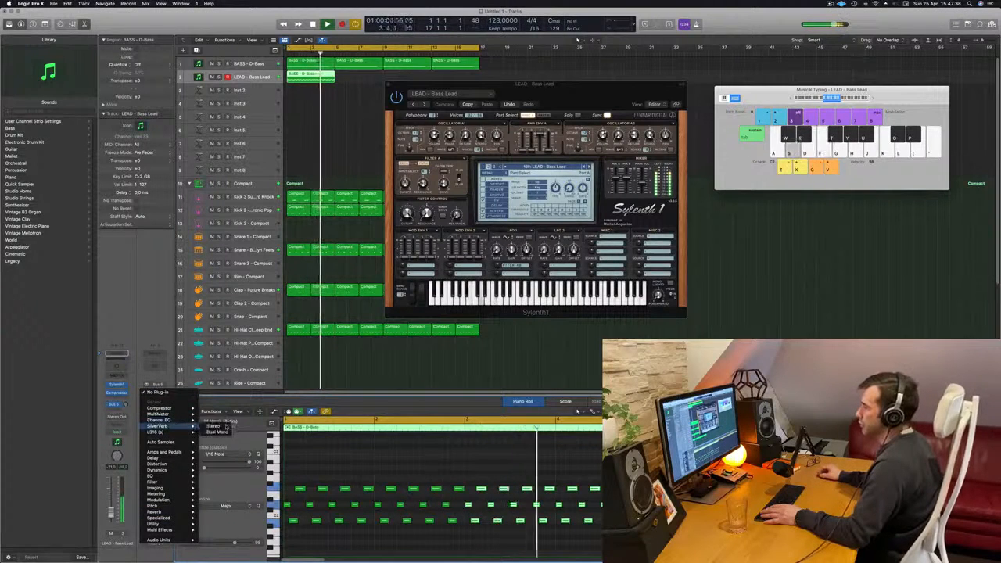
click(212, 427)
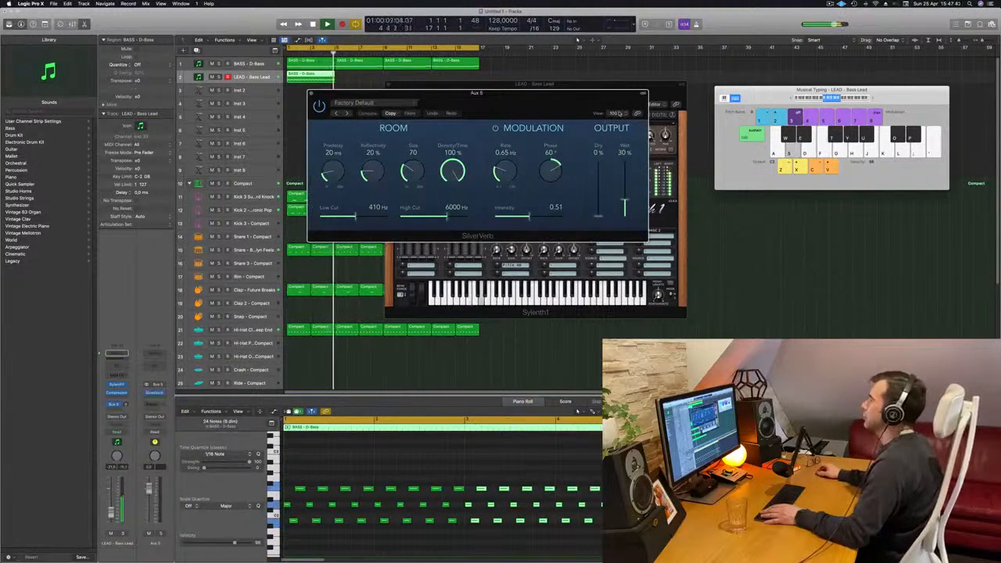
Load the grandiose preset in SilverVerb, move its window aside and raise the lead track's Bus 5 send level.
drag(478, 109, 447, 116)
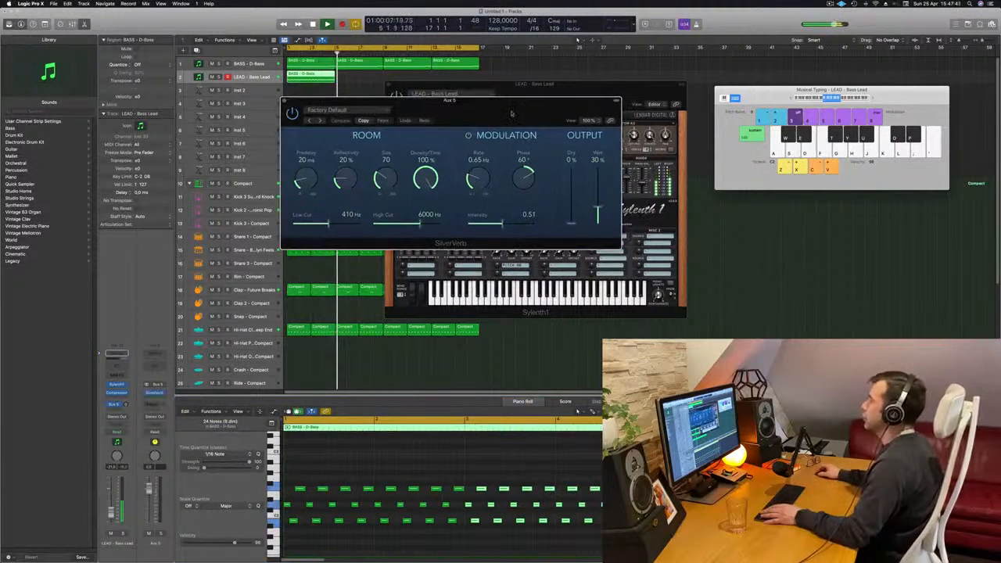
click(361, 112)
click(359, 240)
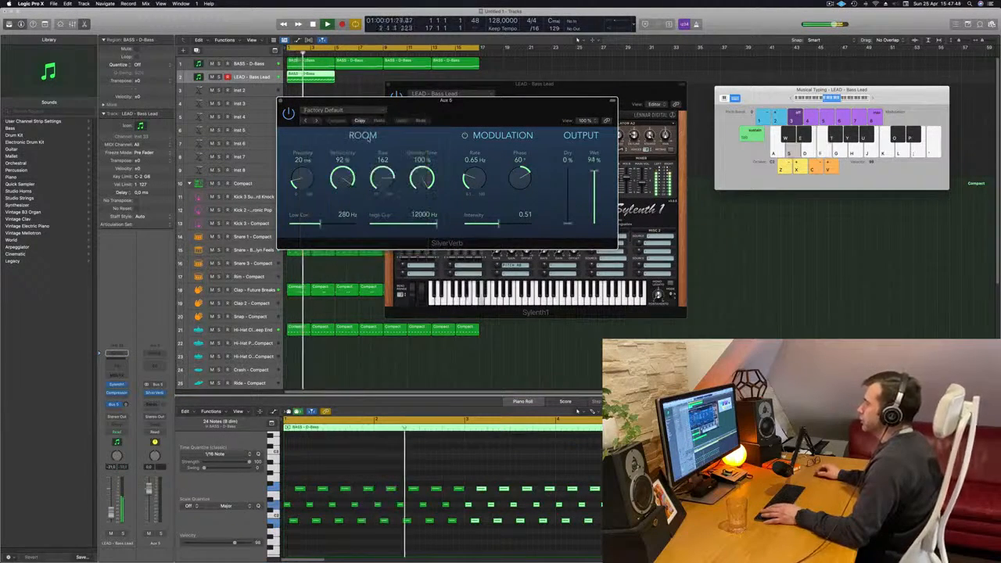
drag(398, 109, 763, 127)
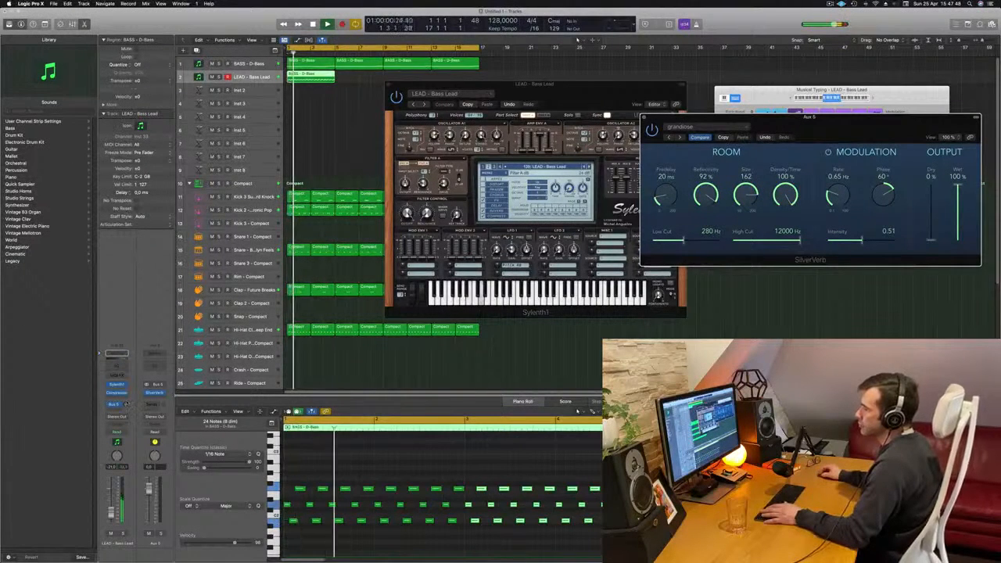
drag(125, 405, 127, 412)
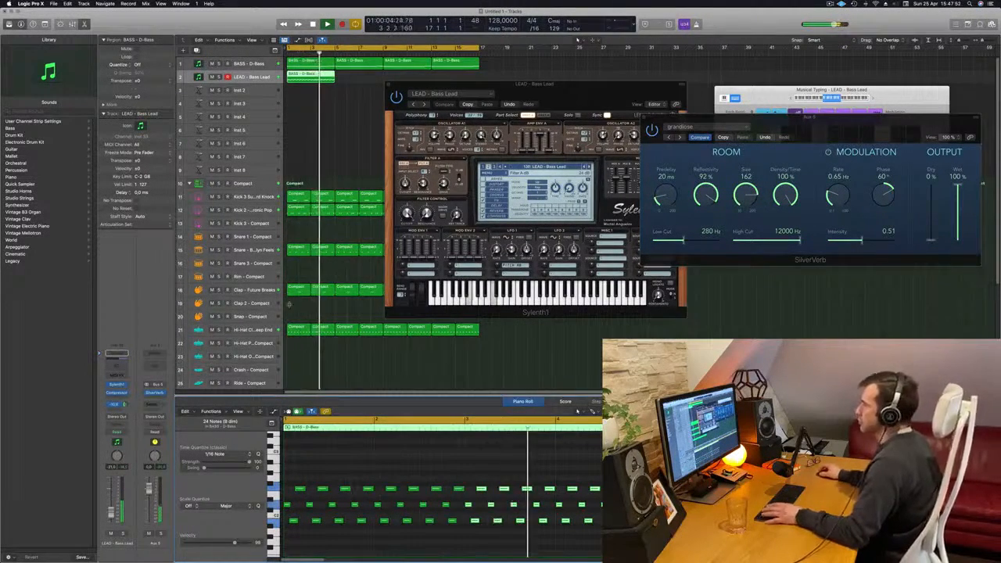
Step through the following Sylenth1 lead presets over the playing beat up to LEAD - Central Park, moving the instrument window clear.
drag(580, 99, 537, 147)
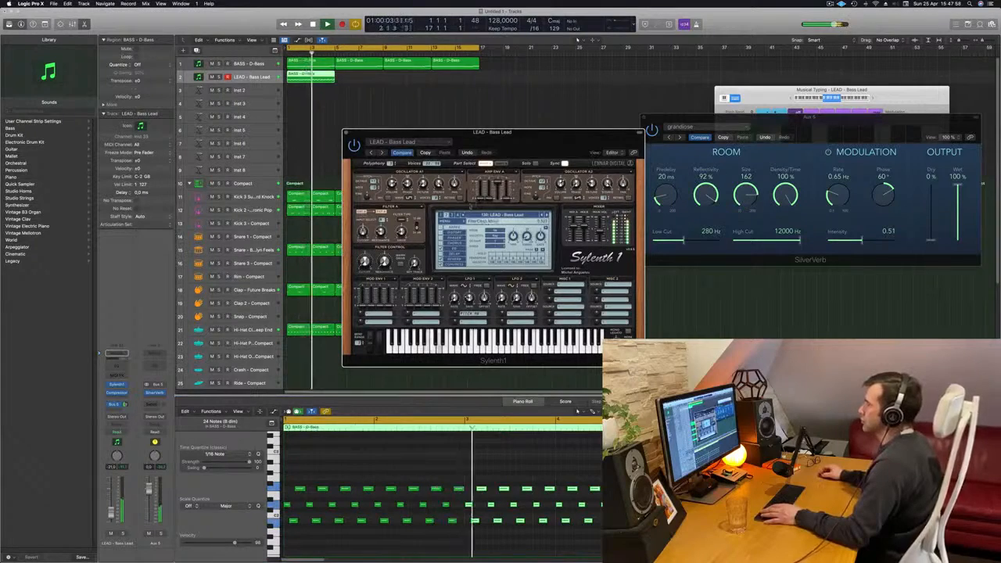
click(546, 215)
click(547, 215)
drag(540, 143, 638, 74)
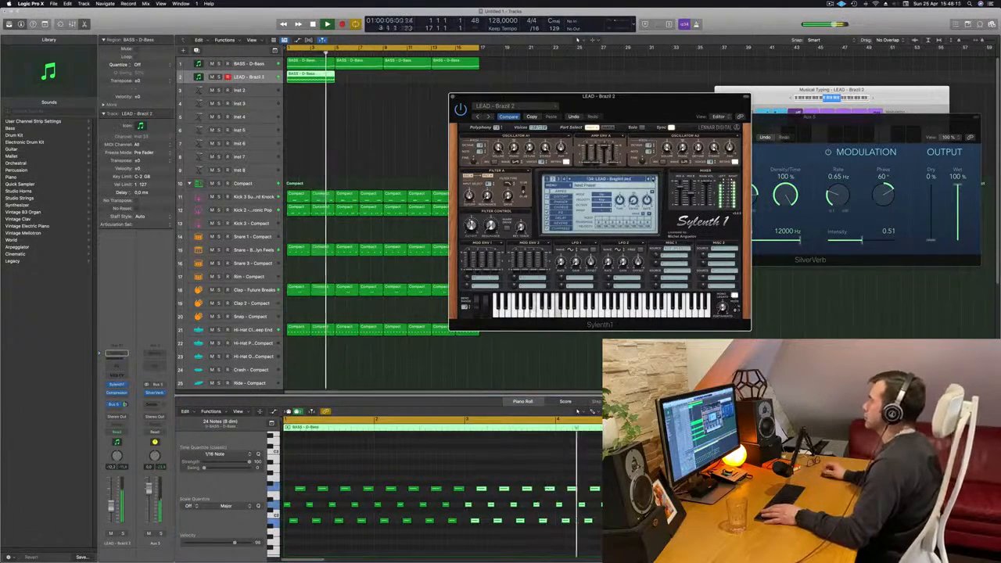
click(653, 180)
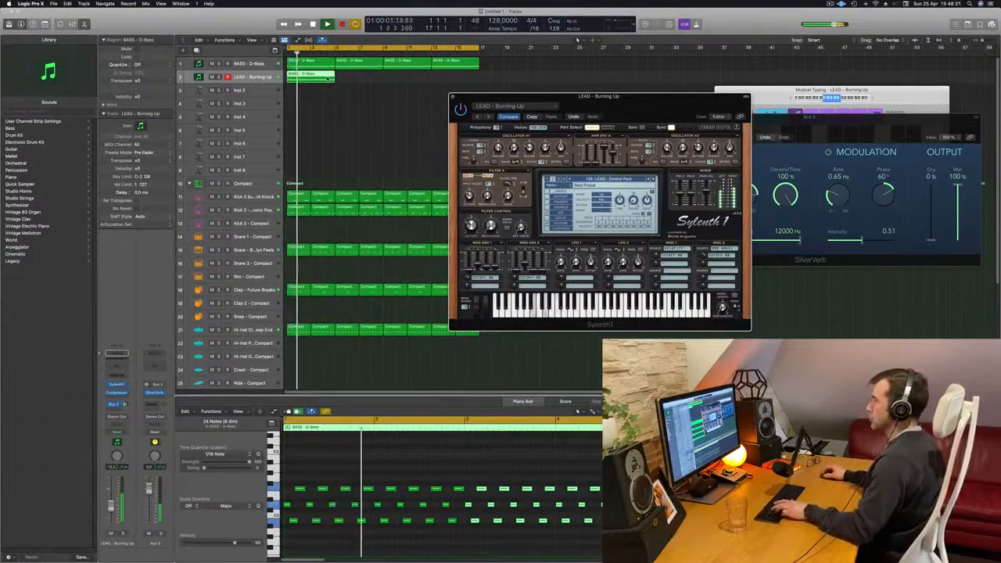
Repeat the four-bar lead region three times so the part fills all 16 bars.
drag(416, 80, 335, 80)
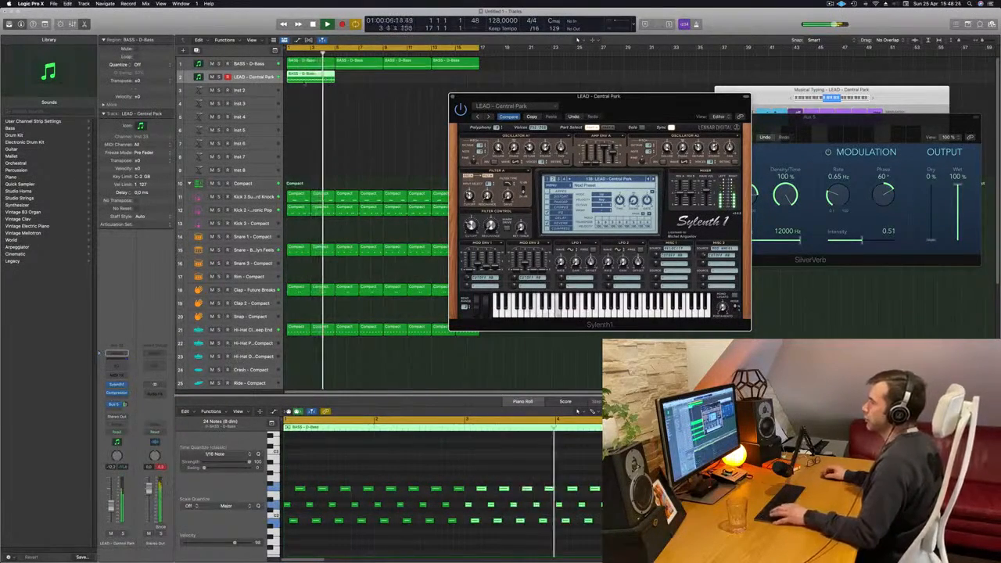
click(310, 104)
click(306, 77)
key(super+r)
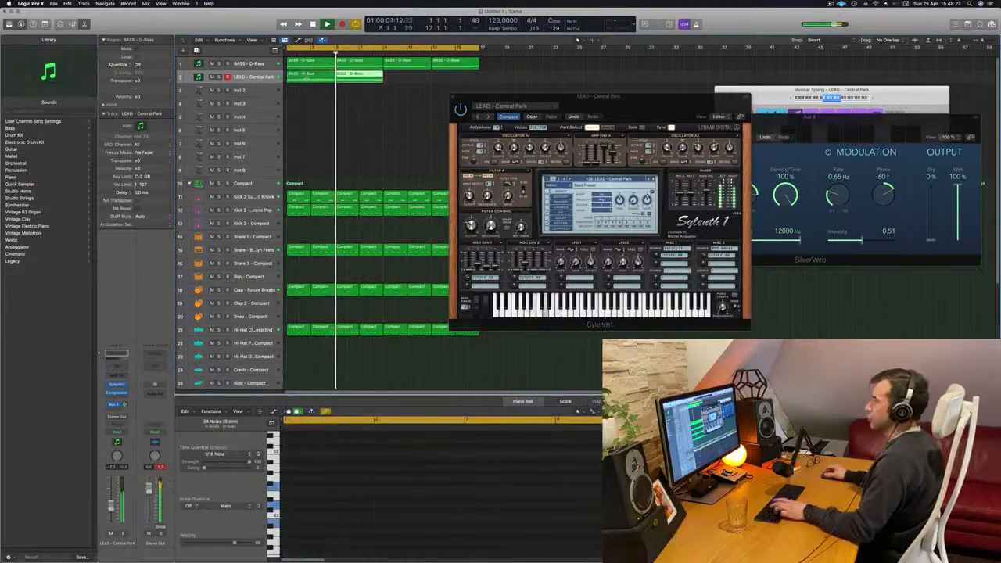
key(super+r)
key(super+r)
Audition the next Sylenth1 presets up to LEAD - Distorted Lead and reposition the instrument window.
drag(621, 117, 575, 120)
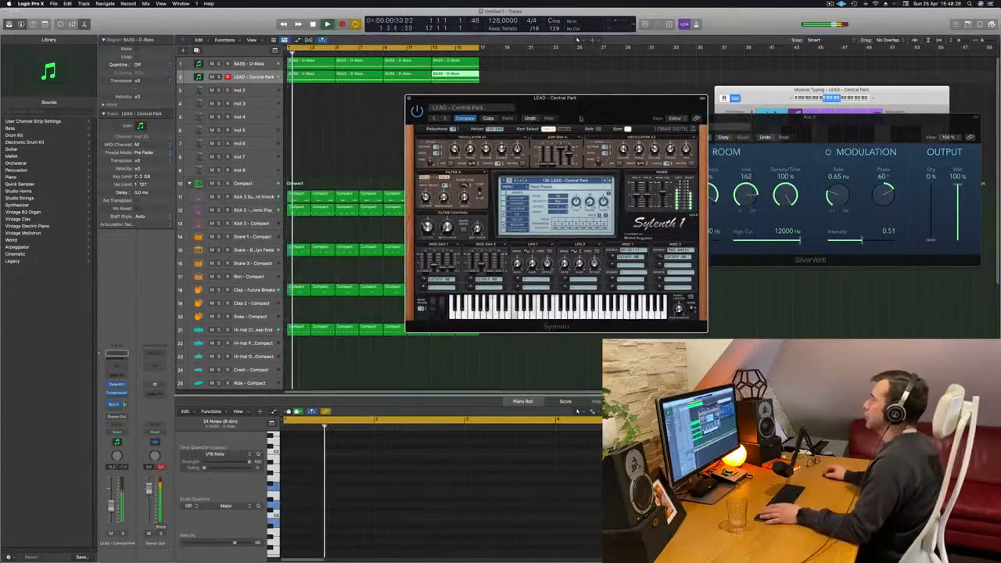
click(445, 118)
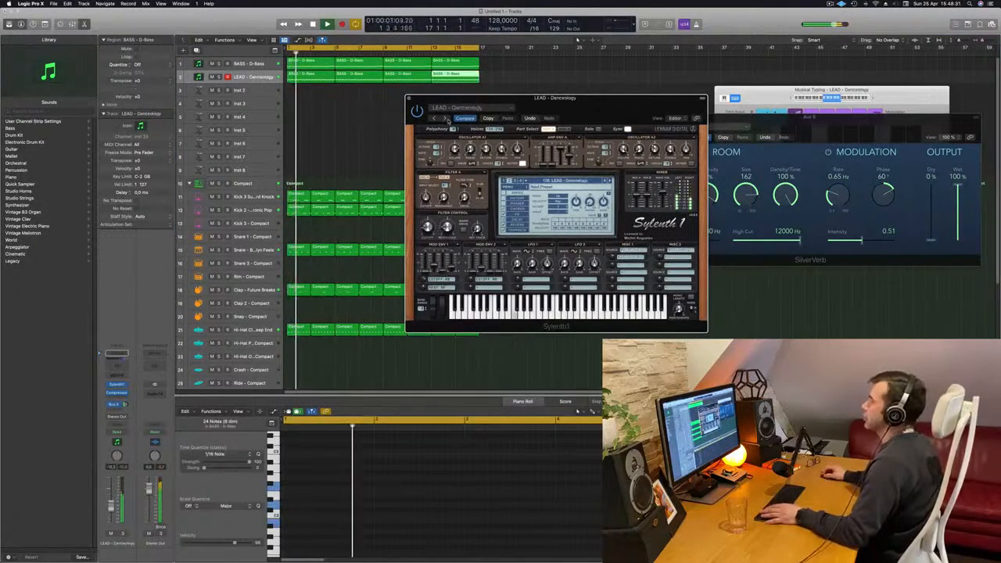
click(446, 119)
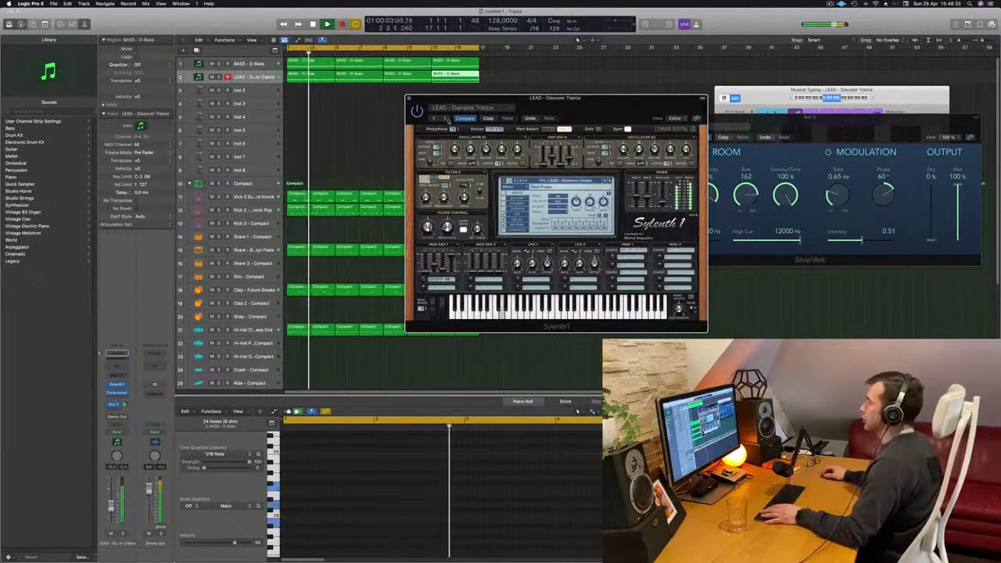
click(447, 119)
drag(448, 121, 412, 150)
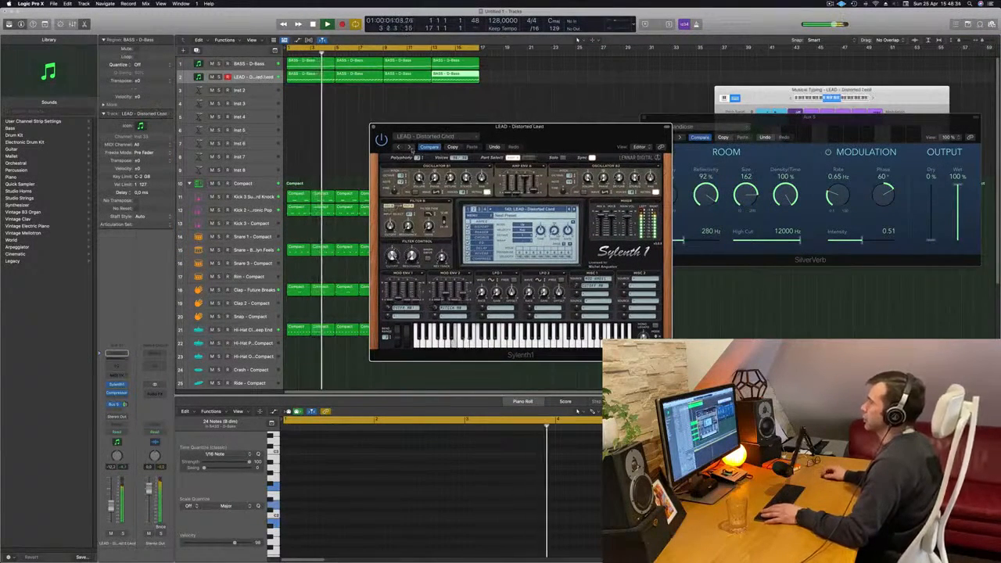
Audition the next Sylenth1 lead presets over the playing beat up to LEAD - Eternity, moving the instrument window up.
click(410, 148)
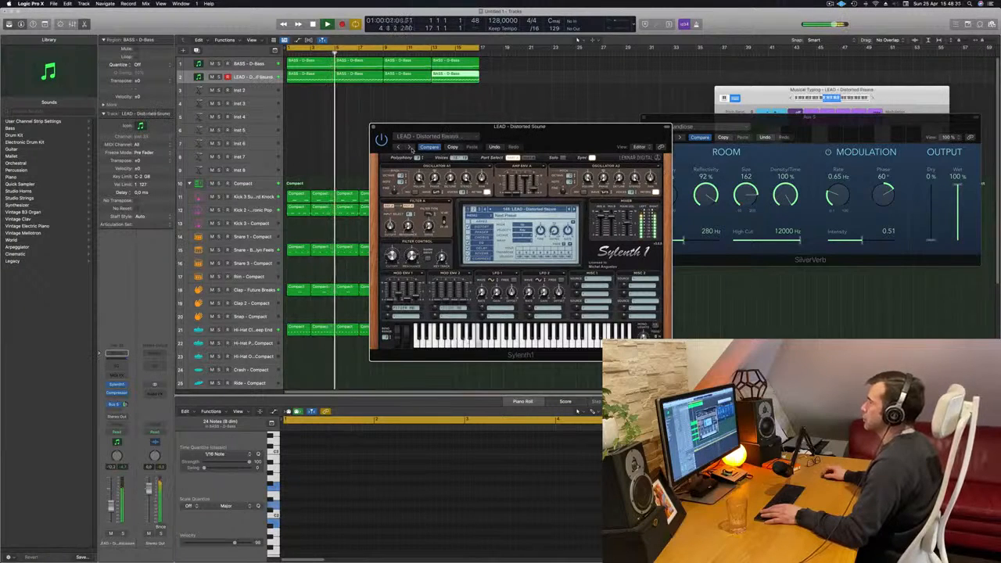
click(409, 148)
click(410, 148)
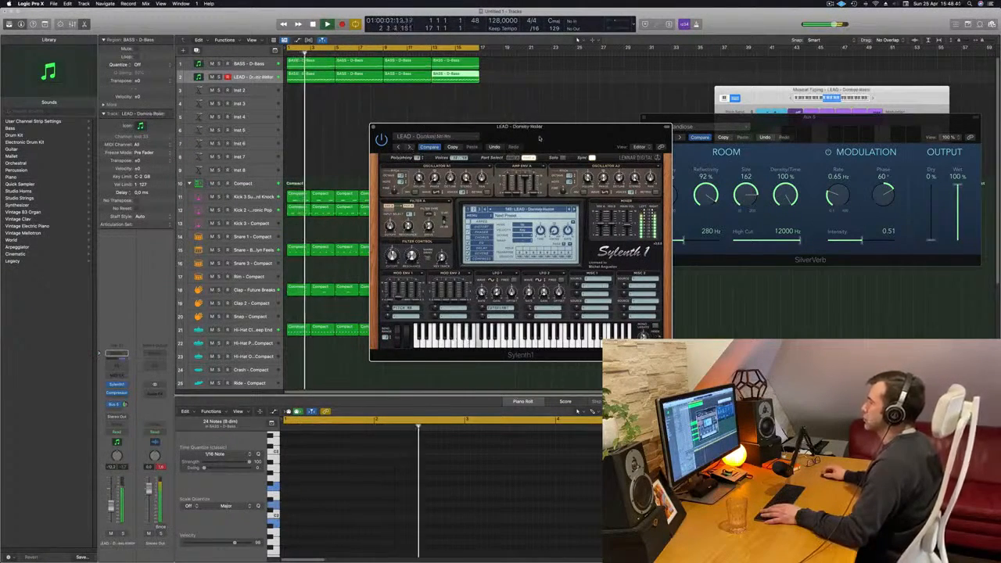
drag(540, 139, 566, 109)
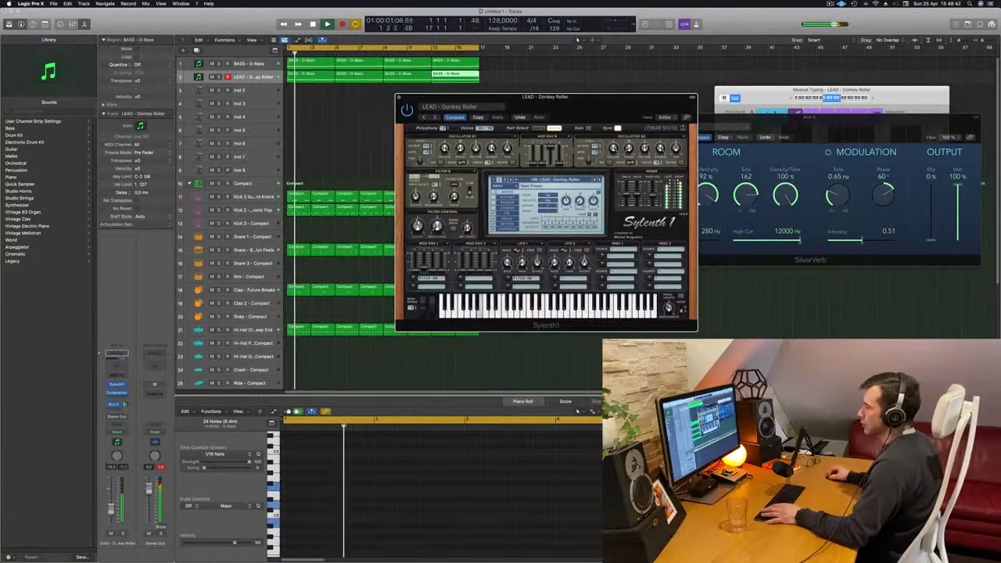
click(435, 117)
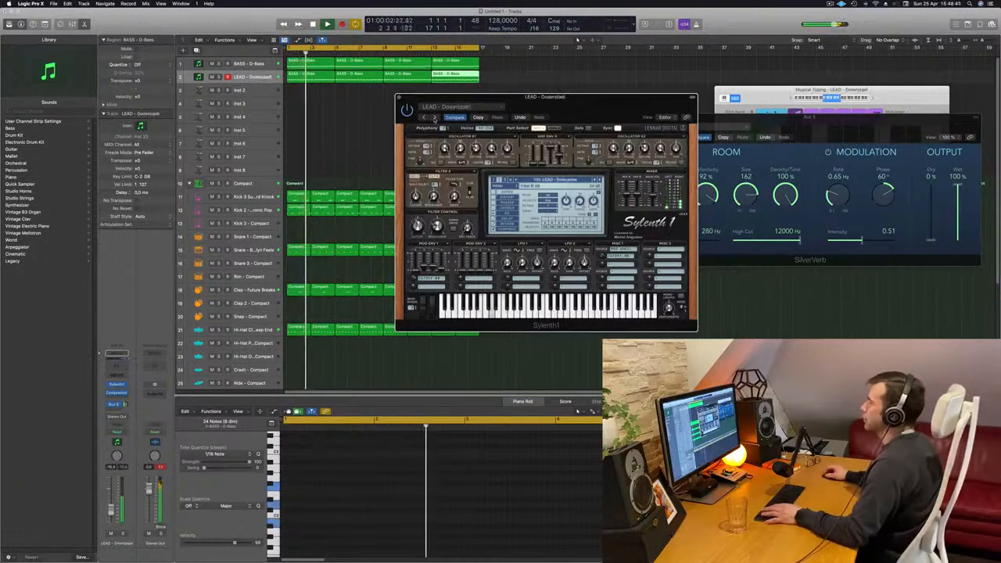
click(435, 117)
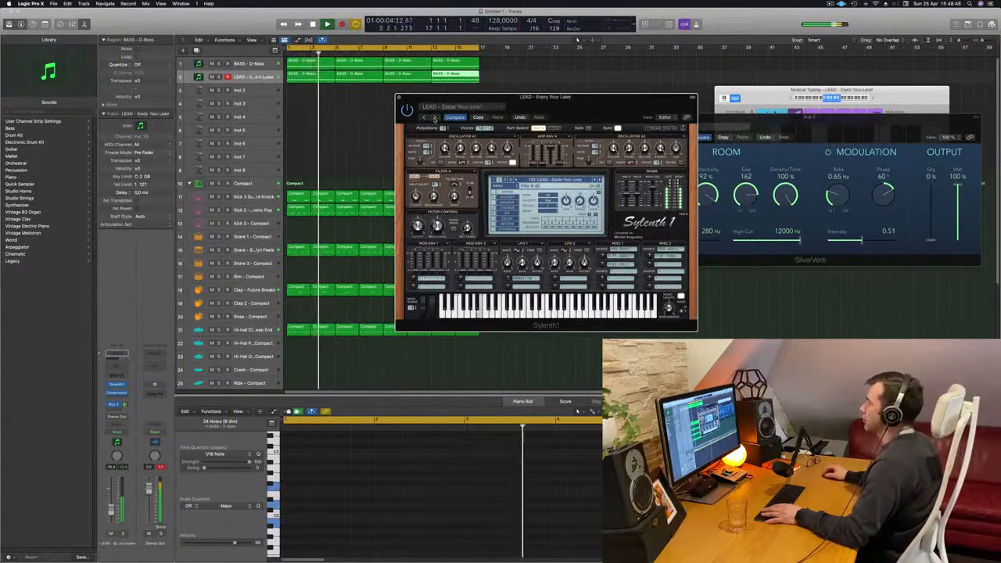
click(435, 118)
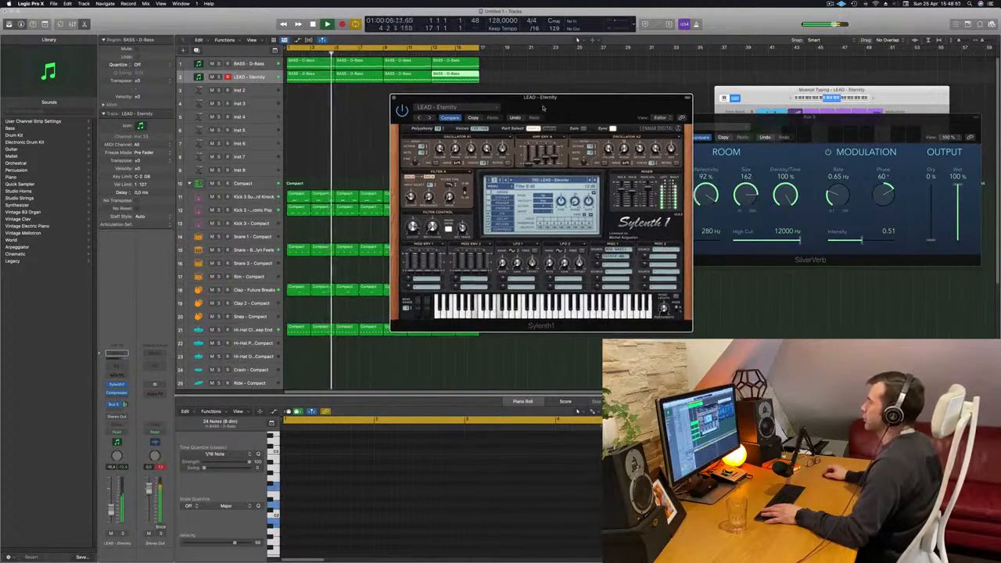
Continue auditioning Sylenth1 lead presets past LEAD - Faxing Berlin and settle on LEAD - From Above for comparison.
click(425, 119)
click(424, 119)
click(424, 118)
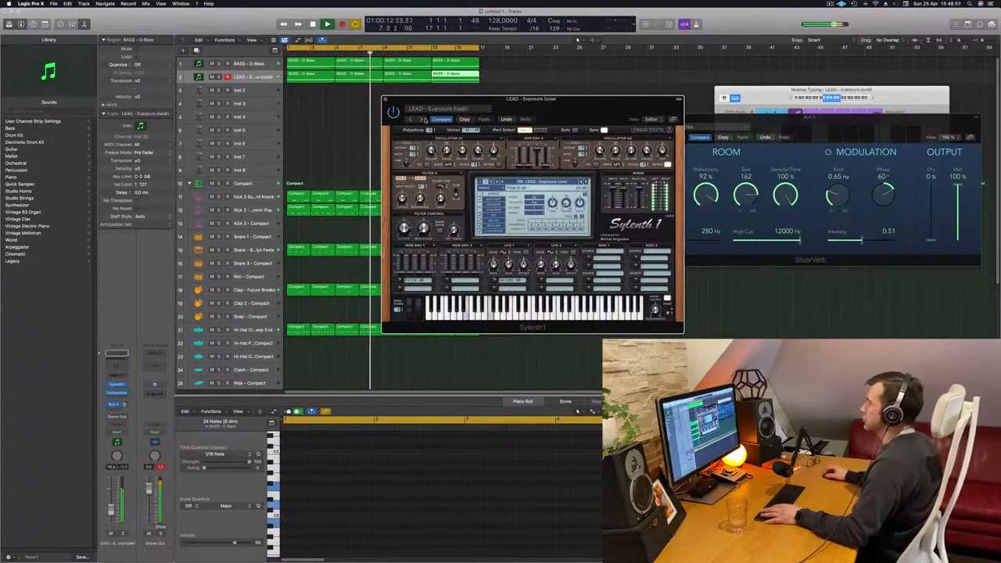
click(424, 119)
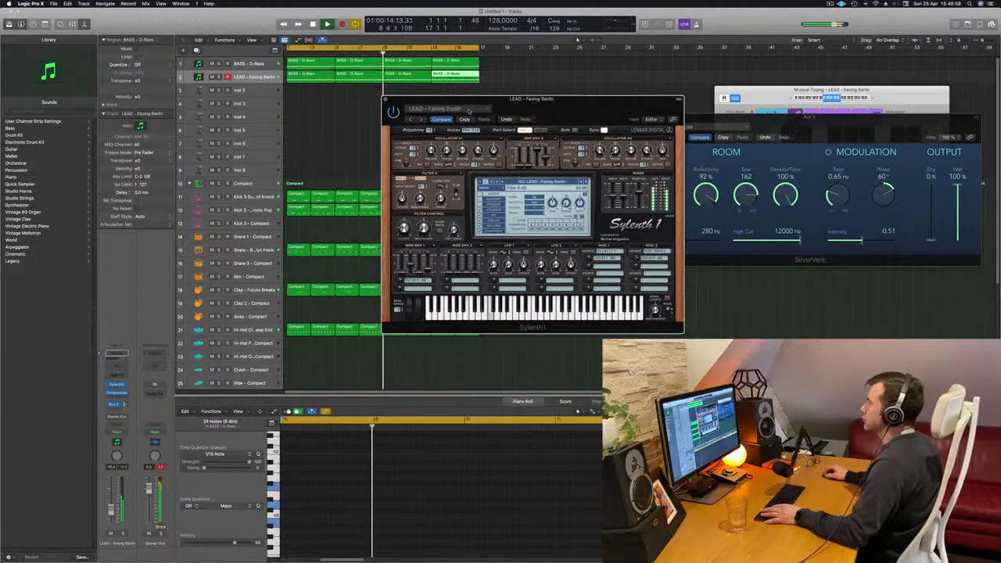
click(469, 110)
click(419, 152)
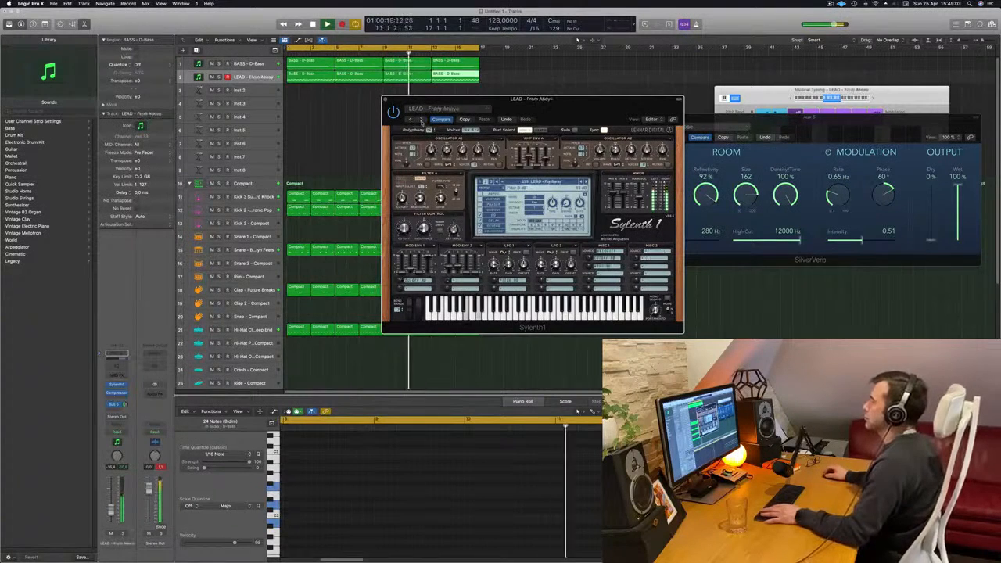
click(421, 121)
click(410, 120)
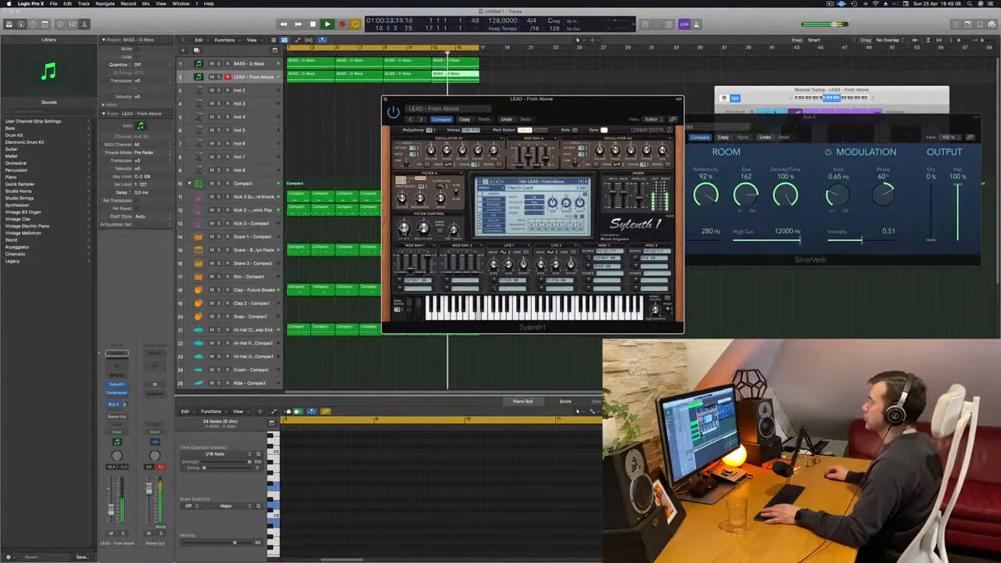
Reposition the Sylenth1 window and step through the following lead presets up to LEAD - I Love You.
drag(523, 121, 542, 135)
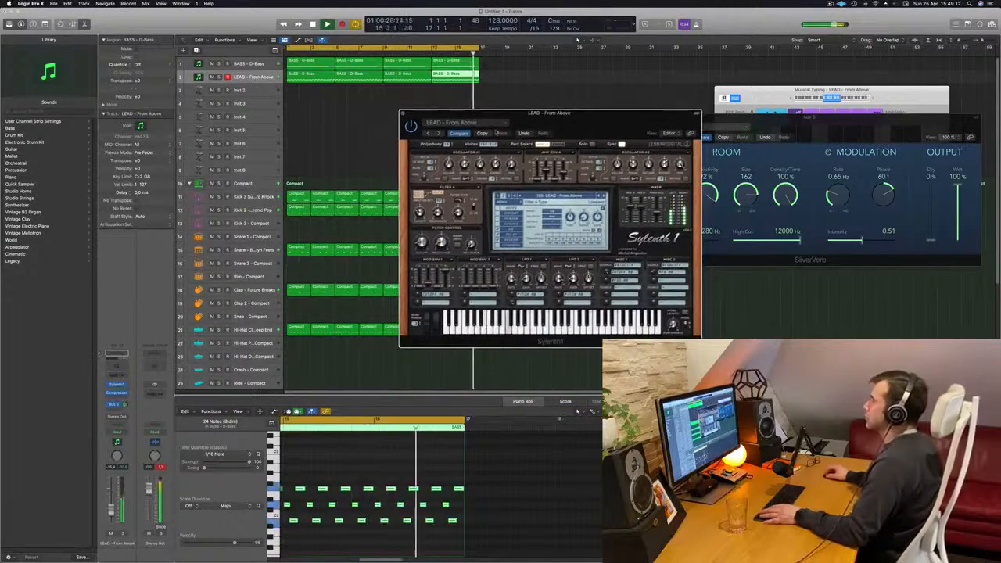
click(438, 134)
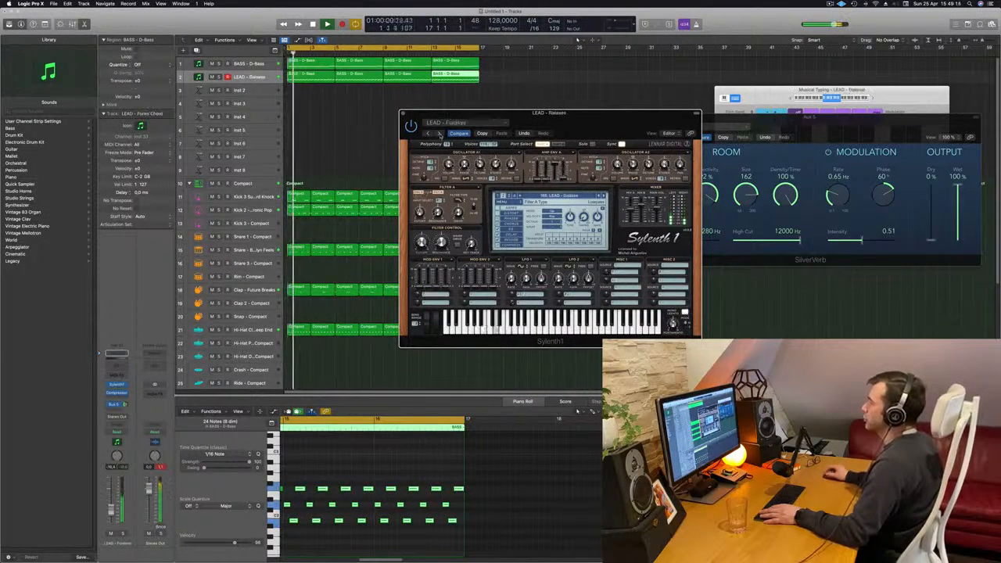
click(440, 134)
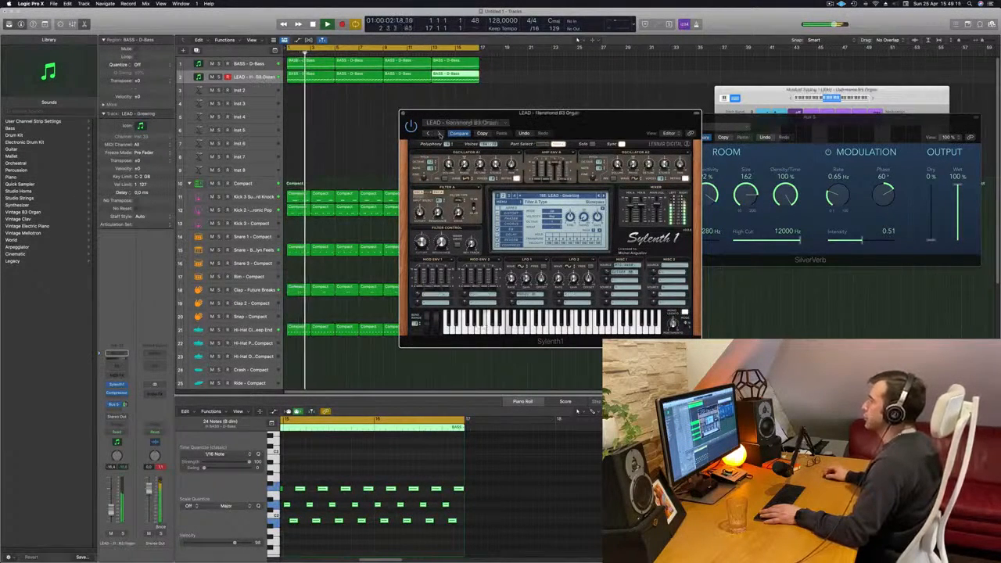
click(440, 133)
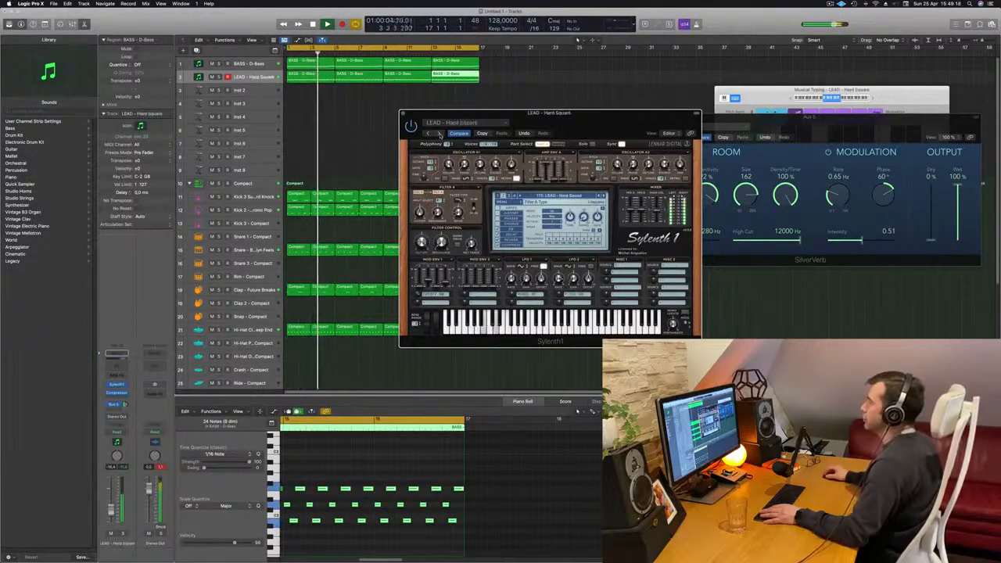
click(440, 134)
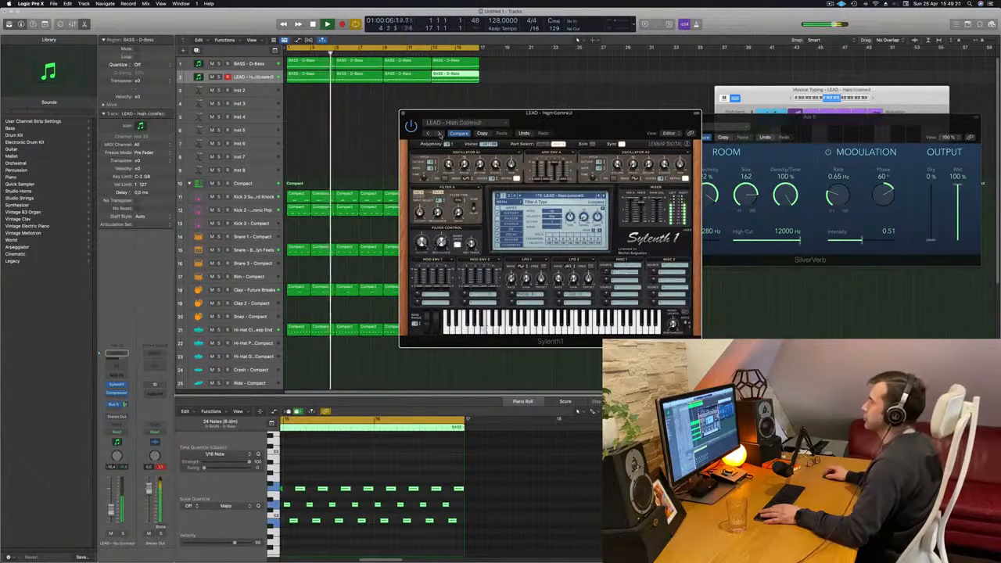
click(440, 134)
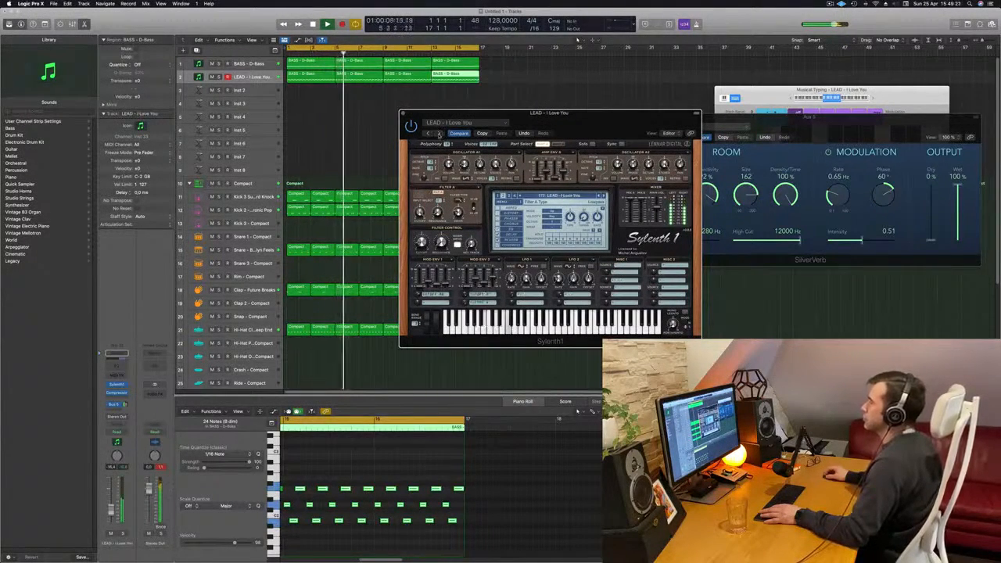
Move the Sylenth1 window down and advance through the lead presets to load LEAD - Let Go.
drag(570, 122, 576, 156)
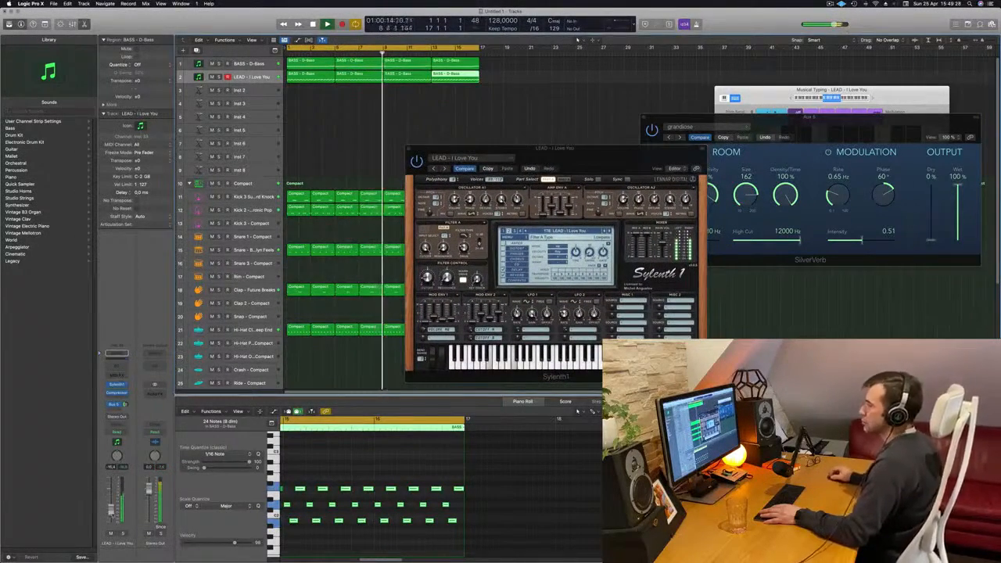
click(444, 168)
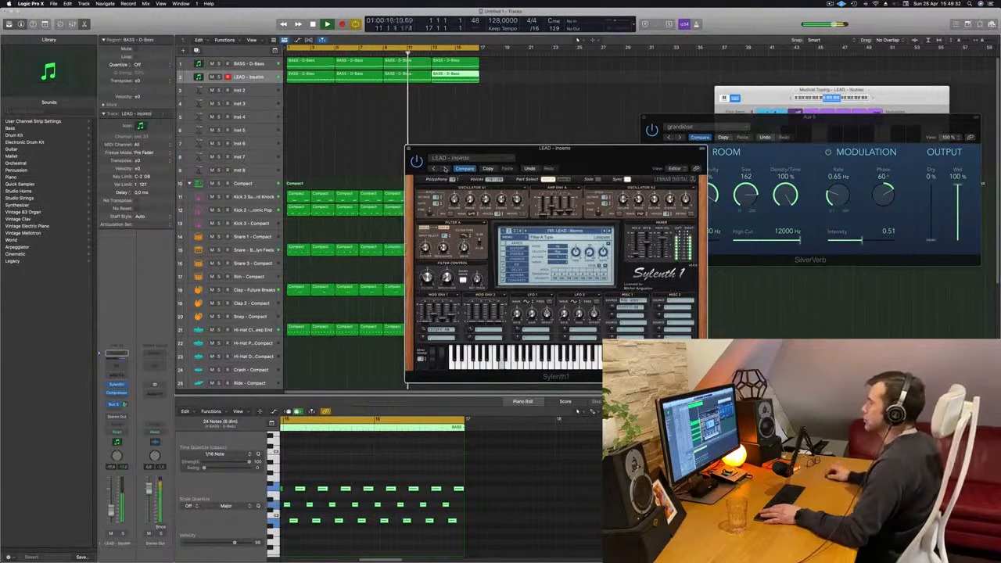
click(444, 169)
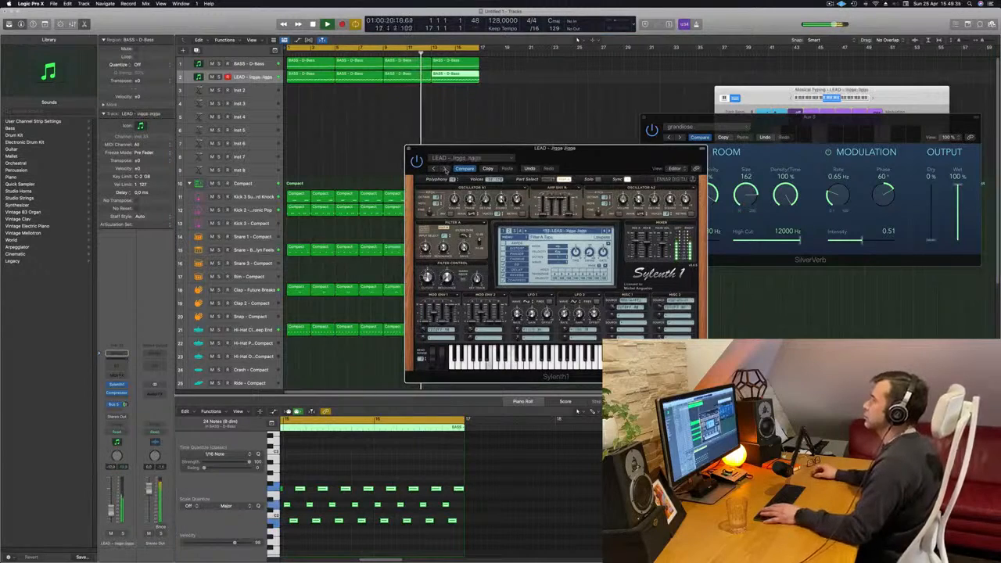
click(445, 169)
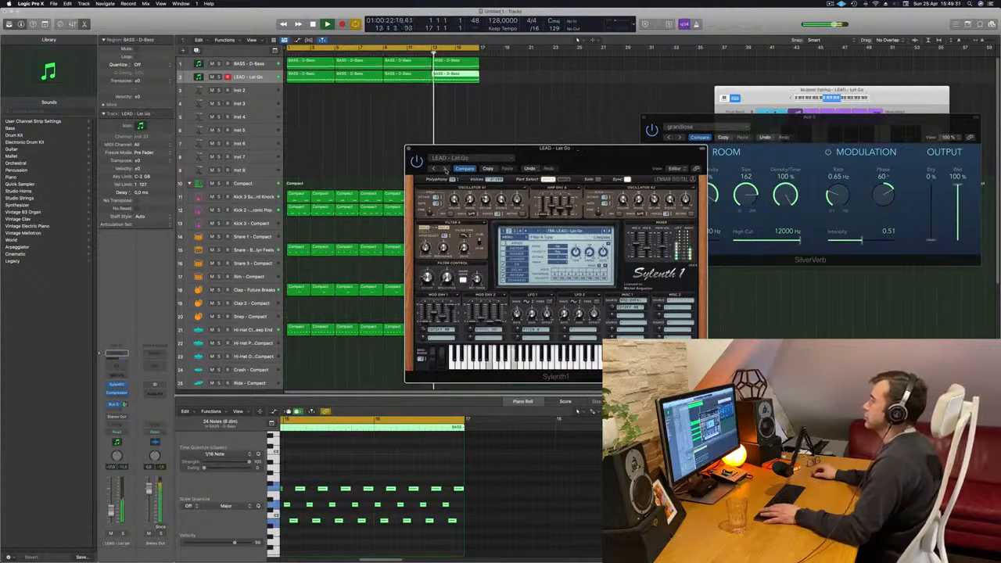
Adjust the Filter Control cutoff of the Let Go preset and move the Sylenth1 window clear of the regions.
drag(484, 168, 440, 180)
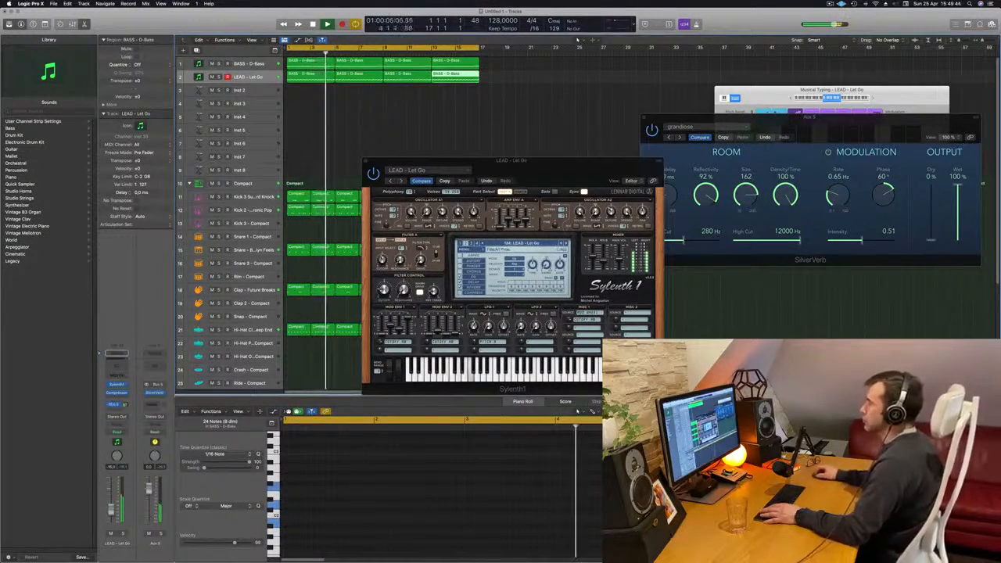
click(384, 294)
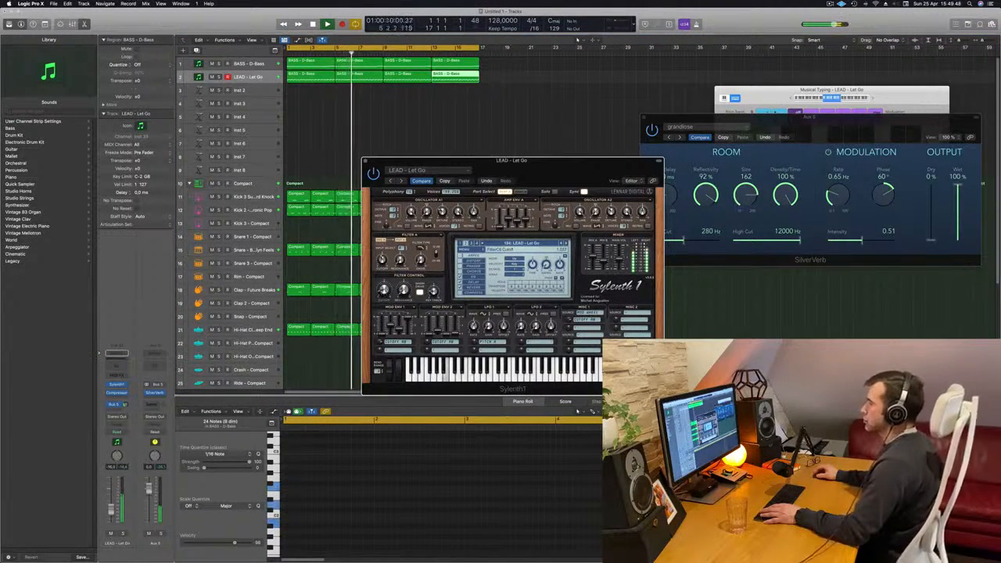
drag(544, 175, 715, 135)
Shorten the first upper note in the lead track's first region and play the edit back.
key(space)
click(310, 80)
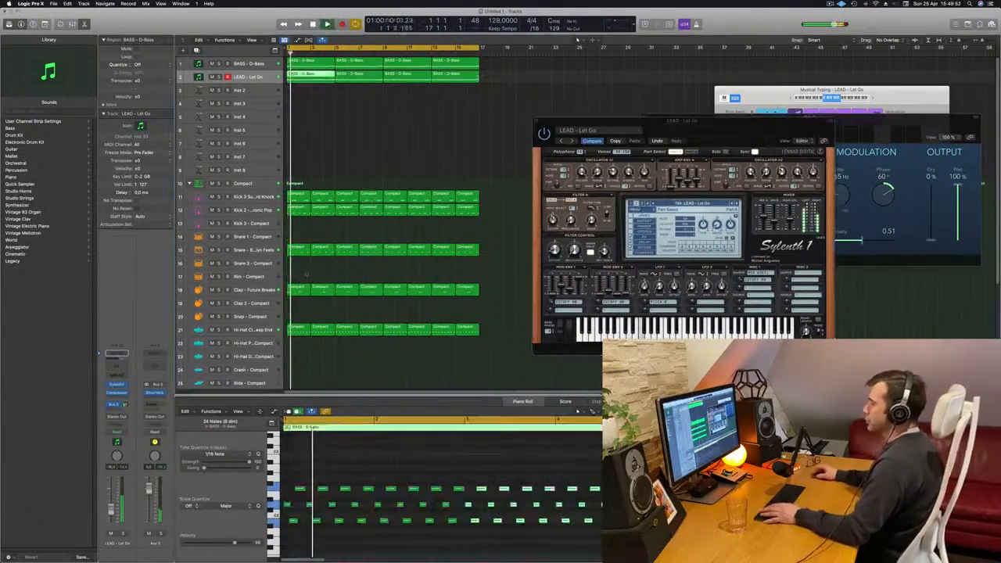
key(space)
key(space)
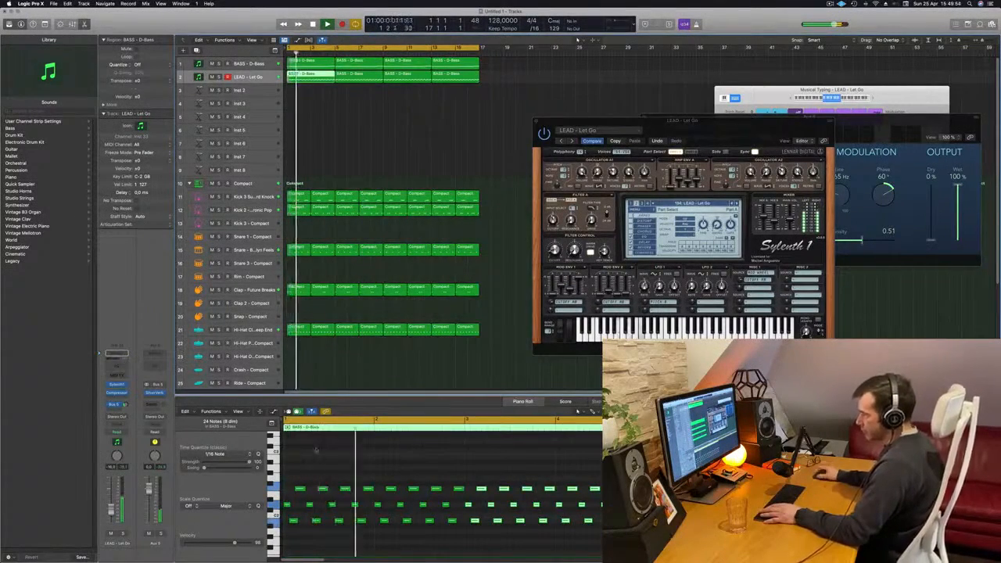
mouse_move(297, 481)
mouse_down()
mouse_move(295, 522)
mouse_move(305, 490)
mouse_up()
key(space)
key(space)
key(space)
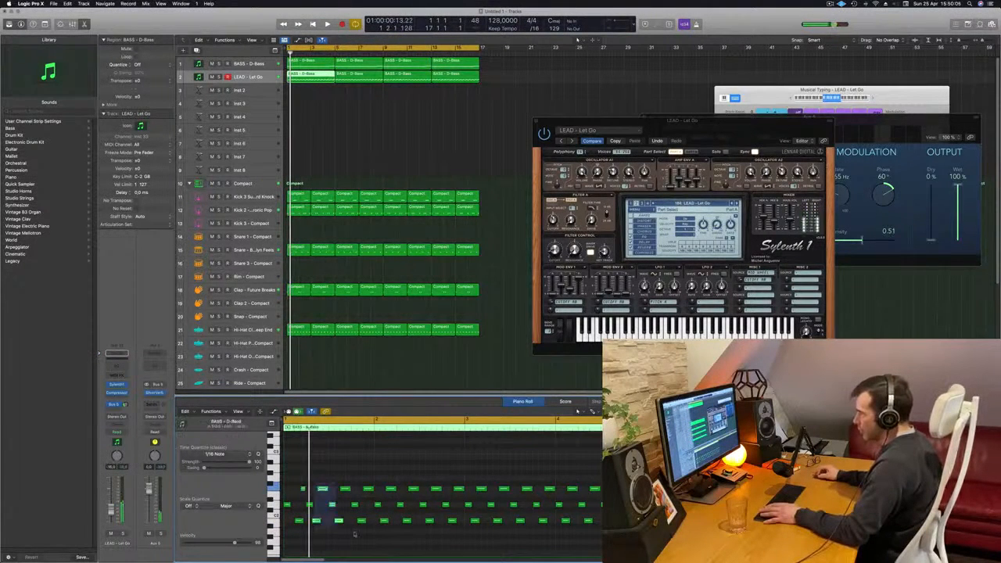
Delete the notes after the opening three-note figure and repeat that figure throughout the lead's first region.
drag(312, 539, 603, 482)
key(Delete)
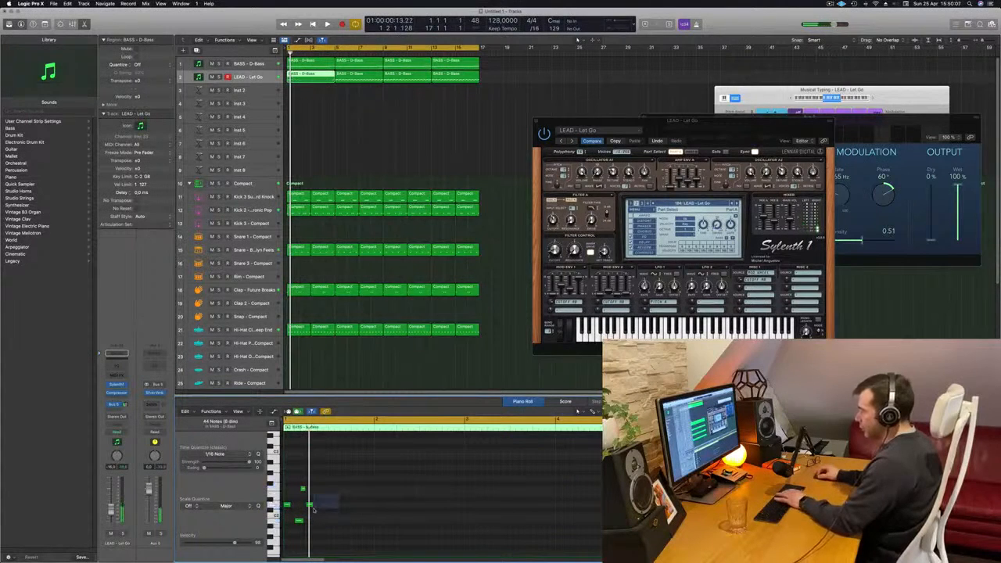
drag(288, 533, 339, 470)
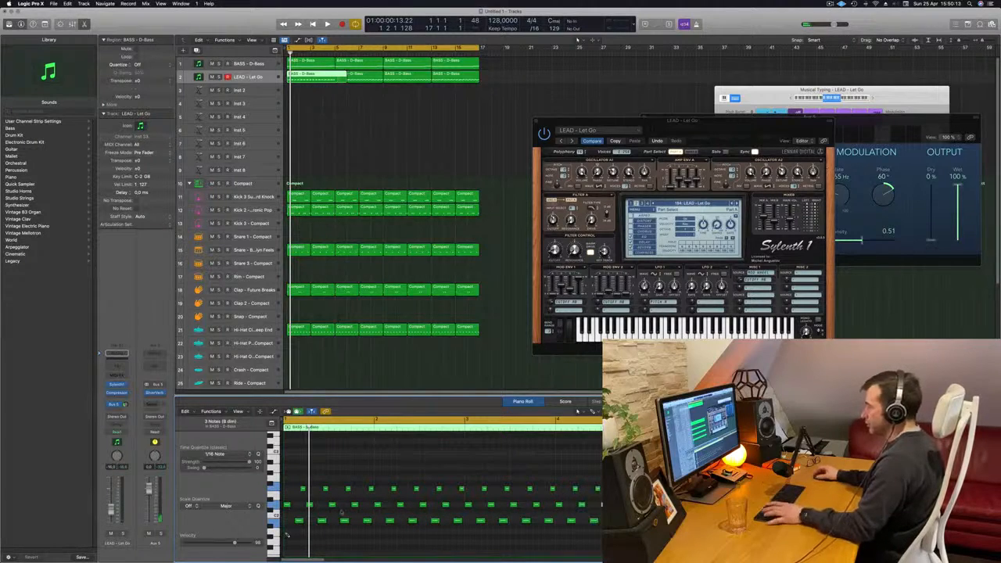
Delete the lead track's second region and cut off the first region's overhang beyond its four bars.
key(space)
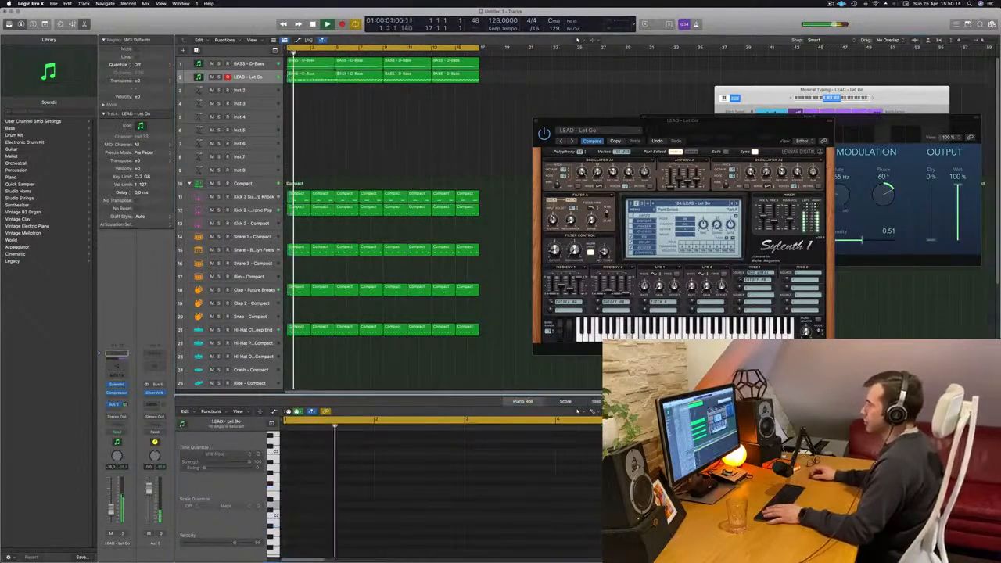
click(315, 76)
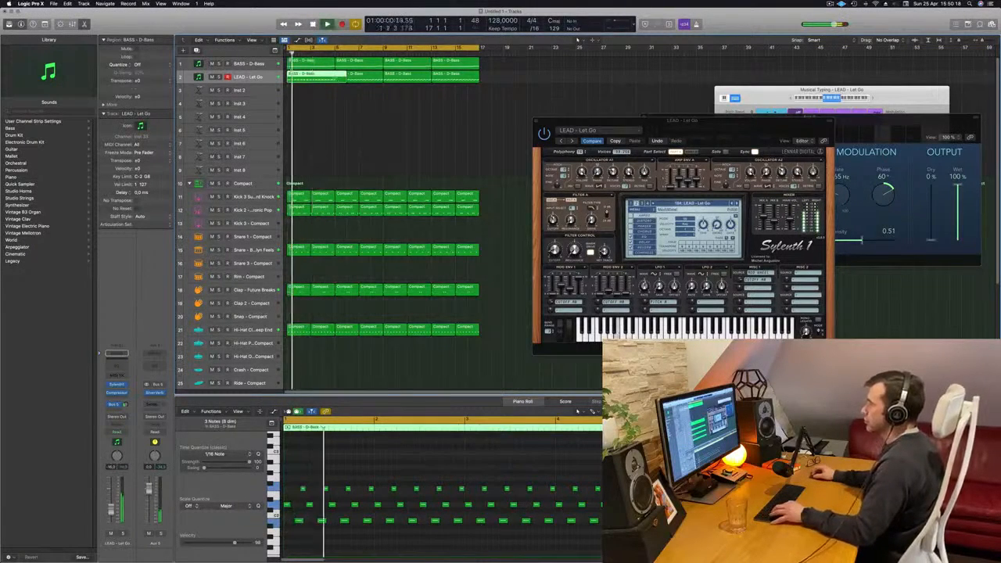
super+double_click(334, 78)
key(super+BackSpace)
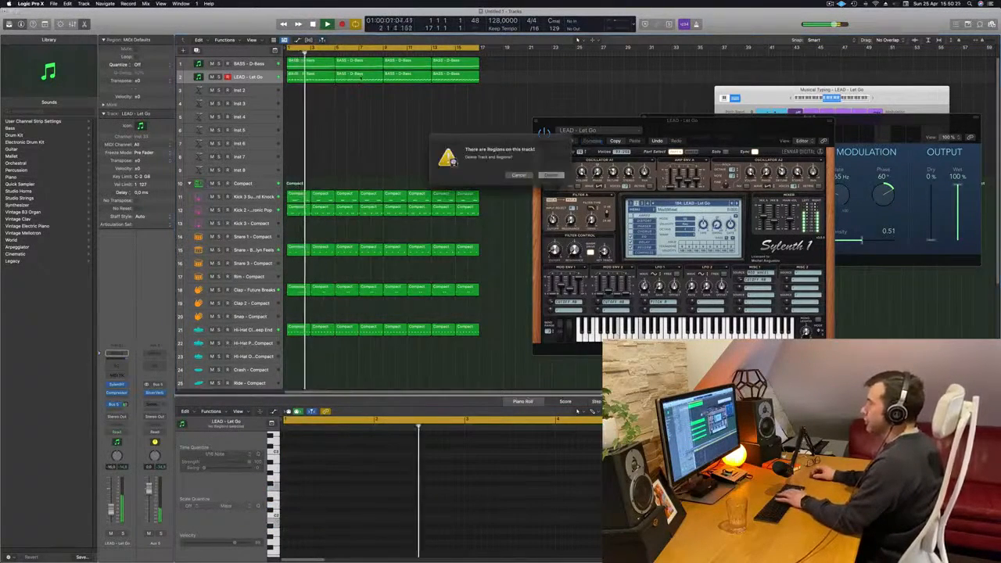
click(517, 174)
click(364, 77)
key(BackSpace)
super+click(337, 79)
key(BackSpace)
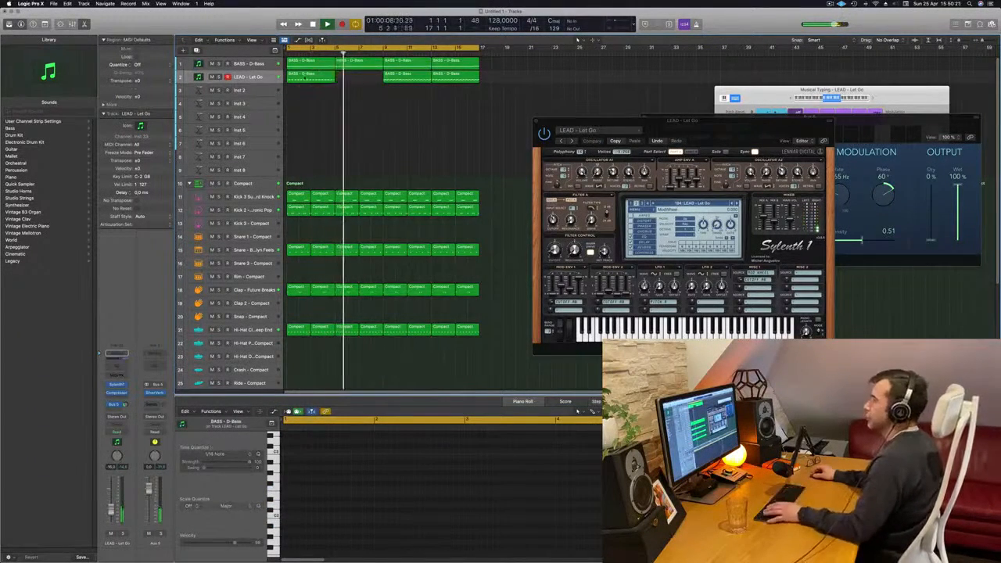
Shorten all middle and lower notes in the lead's first region and restart playback from the beginning.
click(300, 78)
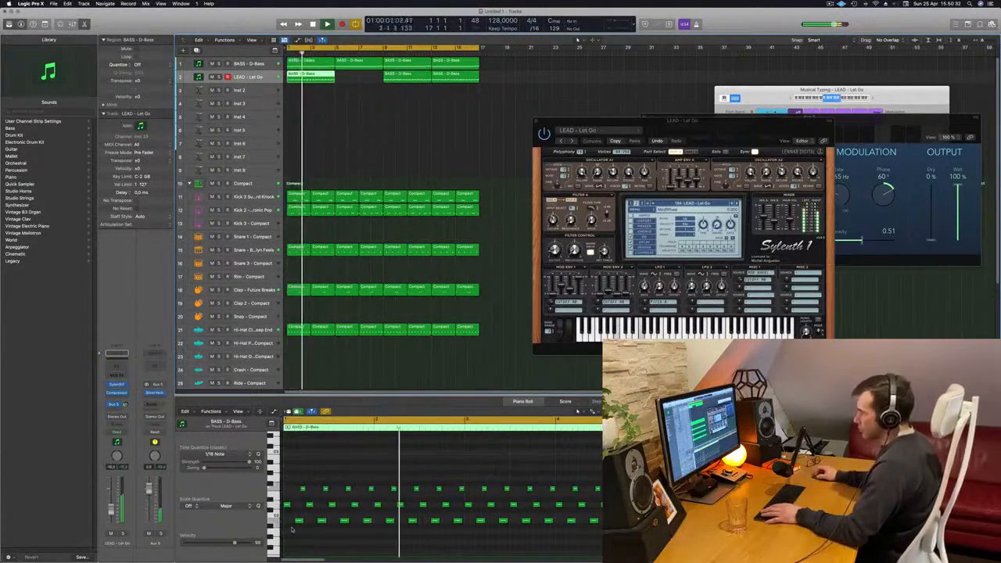
drag(288, 529, 653, 499)
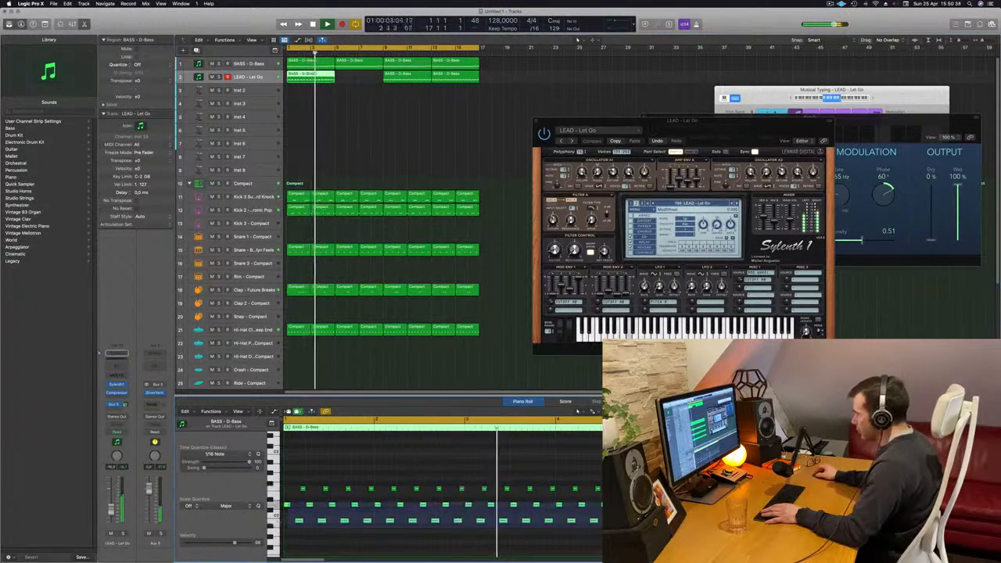
drag(415, 521, 411, 521)
key(Return)
Close the Sylenth1 window and fill all 16 bars of the lead track with copies of its edited first four-bar region.
drag(699, 119, 613, 132)
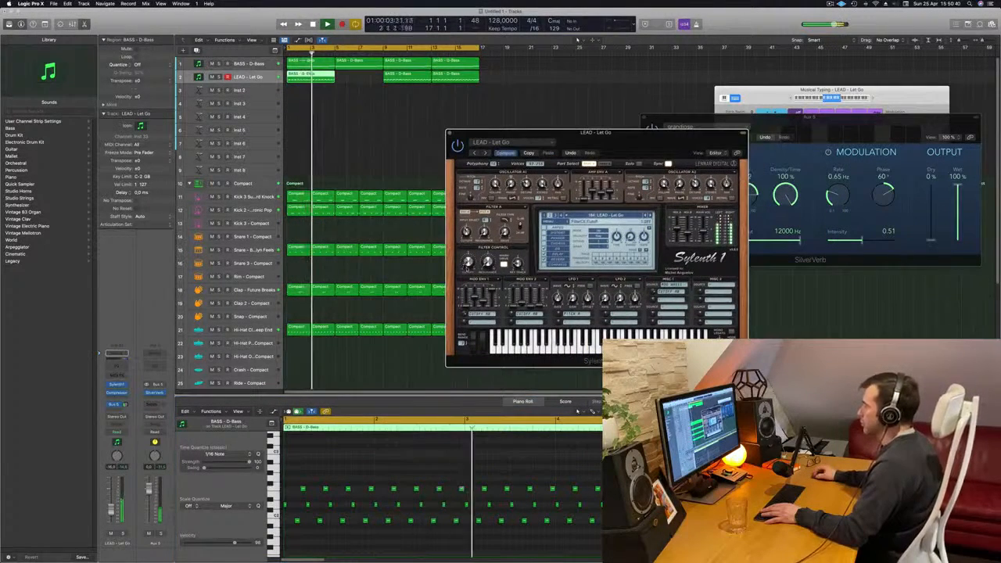
drag(615, 136, 408, 189)
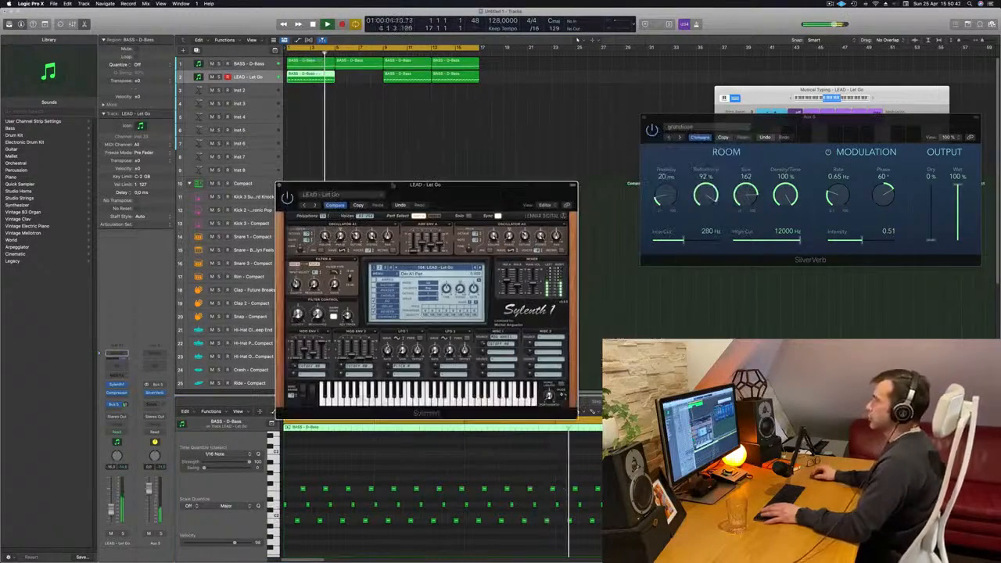
click(280, 186)
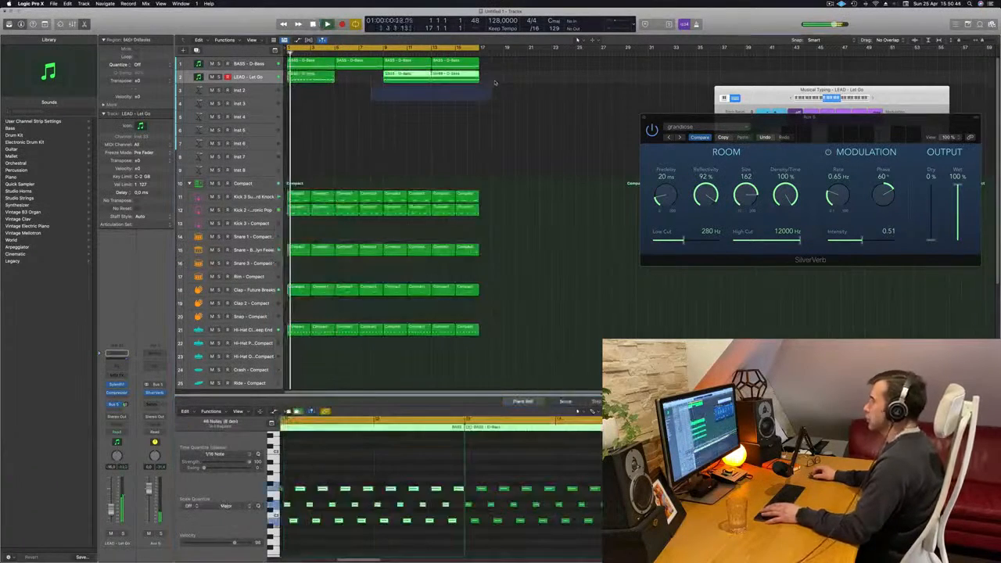
click(353, 86)
drag(316, 79, 419, 85)
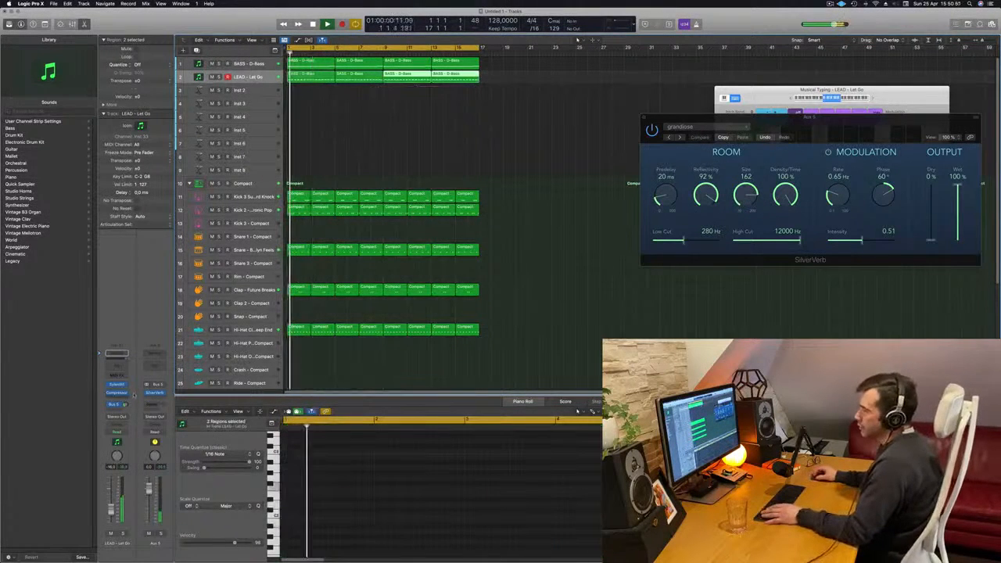
Send the lead track to Bus 6, insert Delay Designer on Aux 6 and raise the new send's level.
click(116, 406)
mouse_move(113, 420)
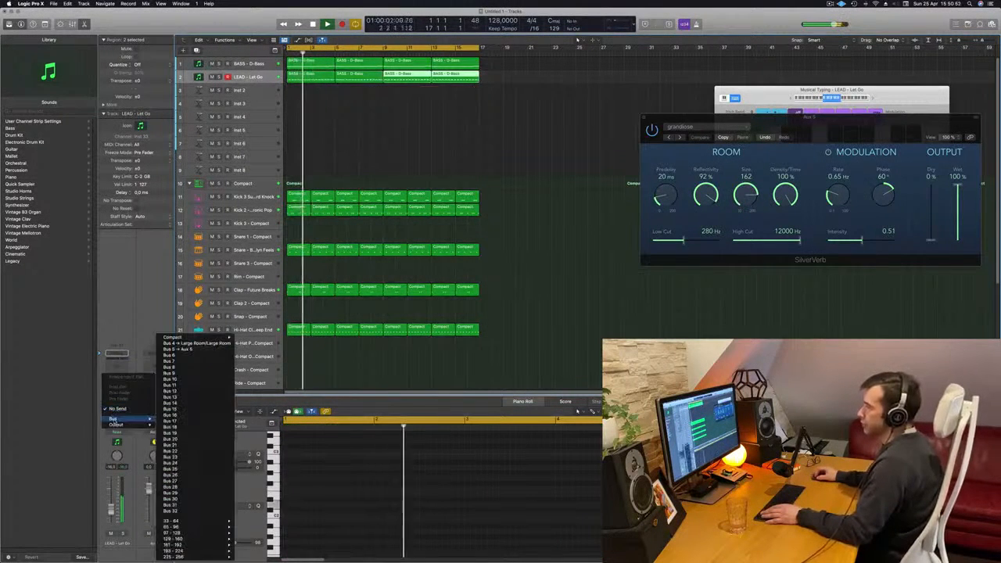
click(195, 355)
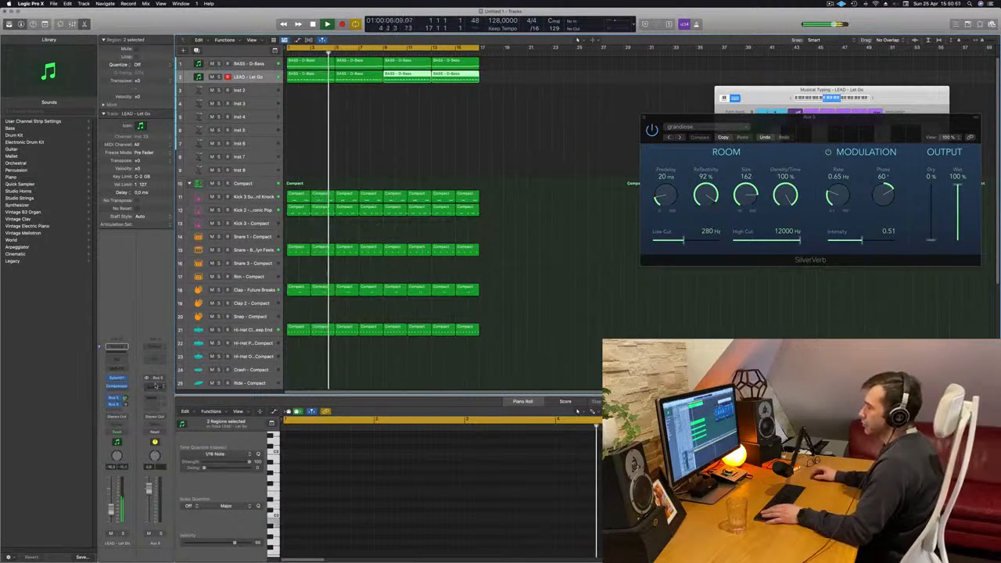
click(117, 392)
mouse_move(175, 453)
mouse_move(225, 451)
click(267, 451)
drag(463, 104, 523, 106)
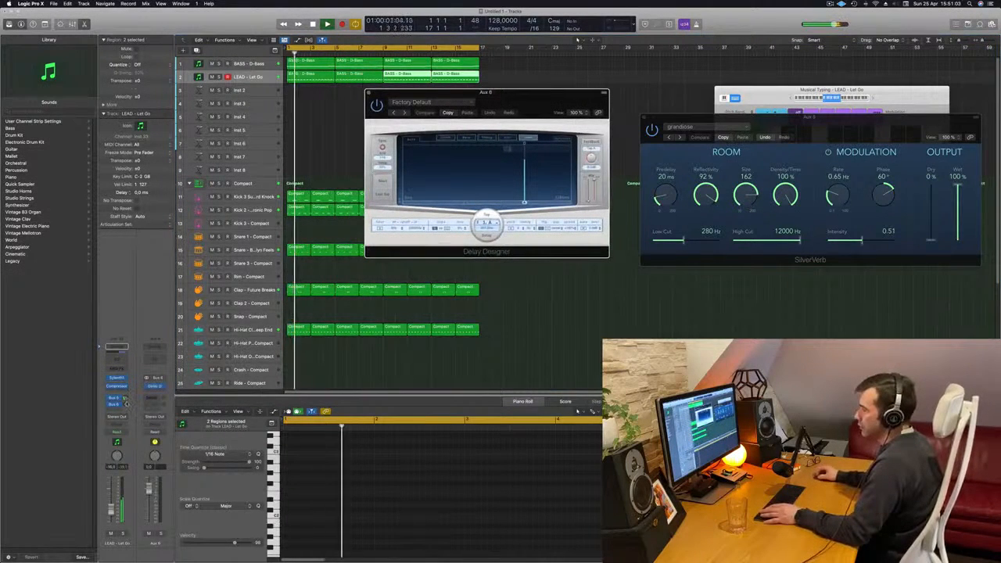
drag(125, 405, 124, 404)
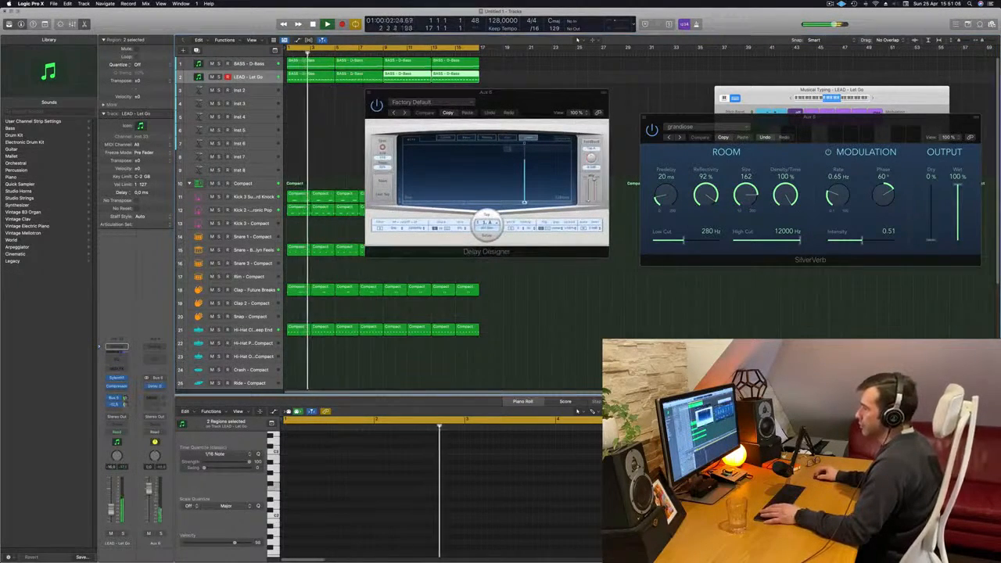
Audition the Delay Designer pan presets during playback and settle on 1/8 Slow Pan.
click(404, 114)
click(404, 114)
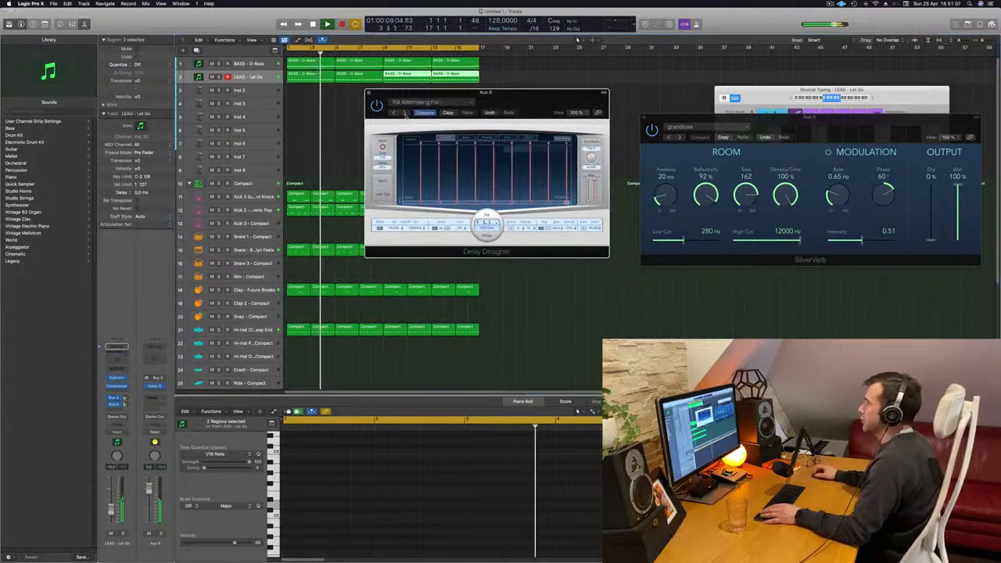
click(405, 114)
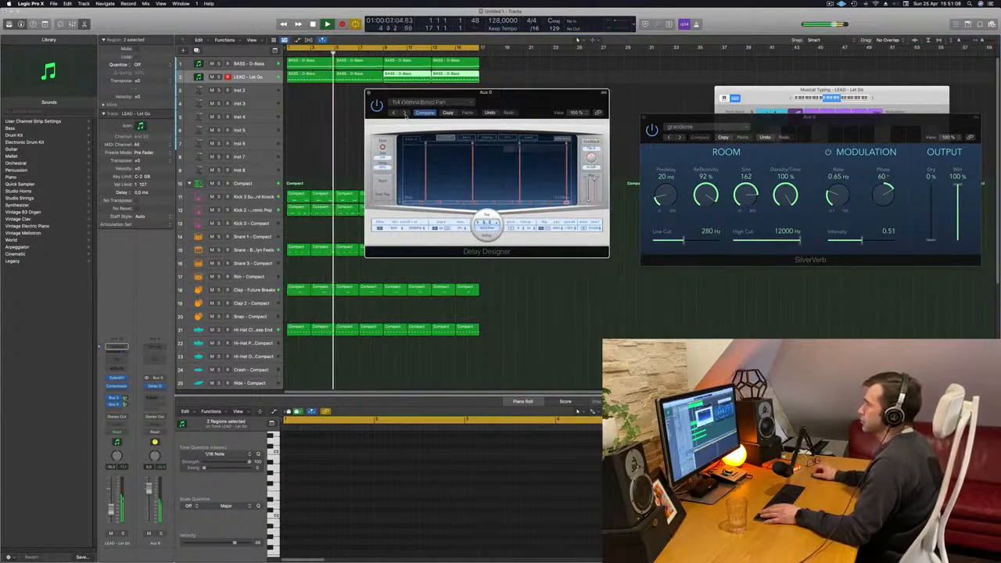
drag(504, 101, 513, 111)
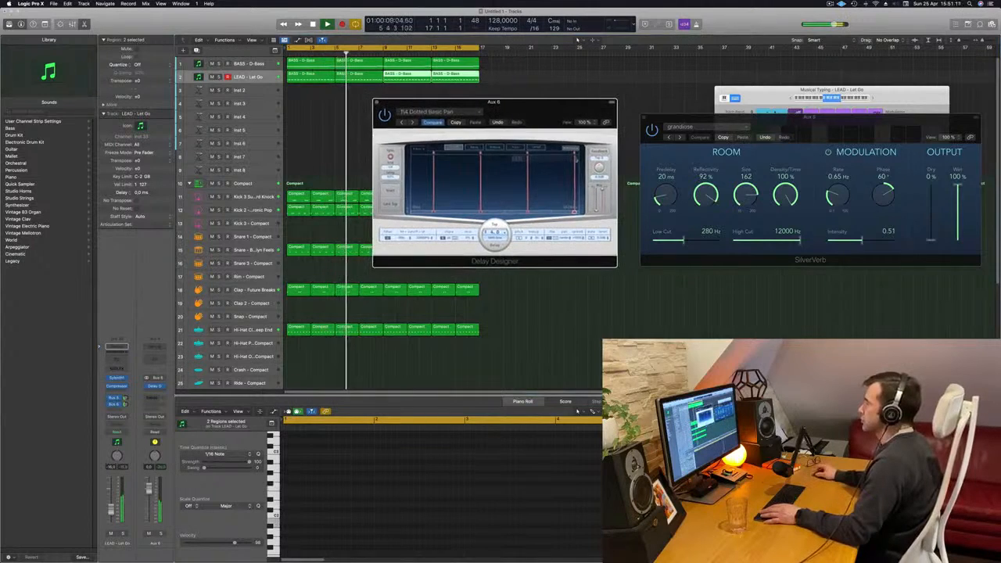
key(Return)
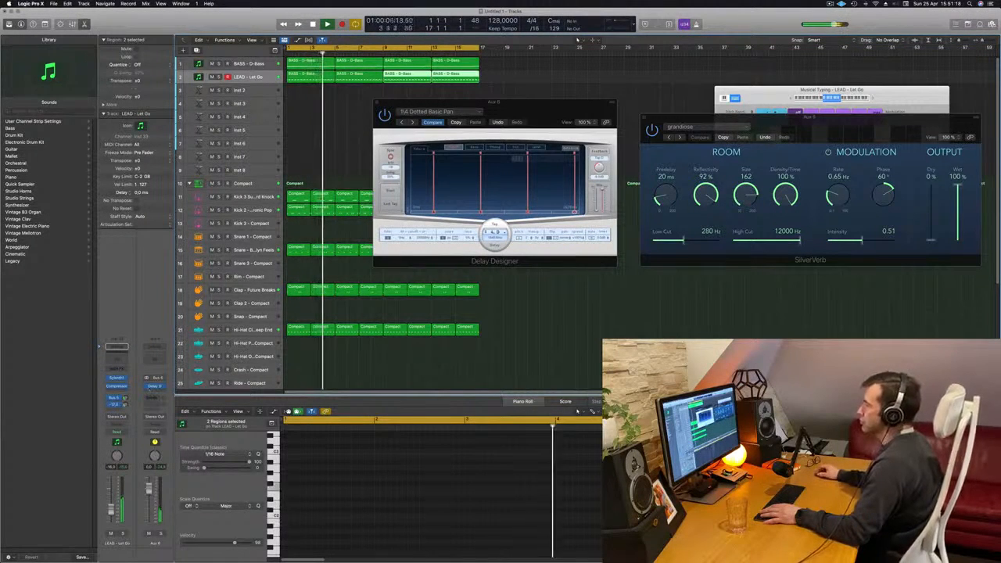
click(413, 123)
click(413, 123)
click(413, 123)
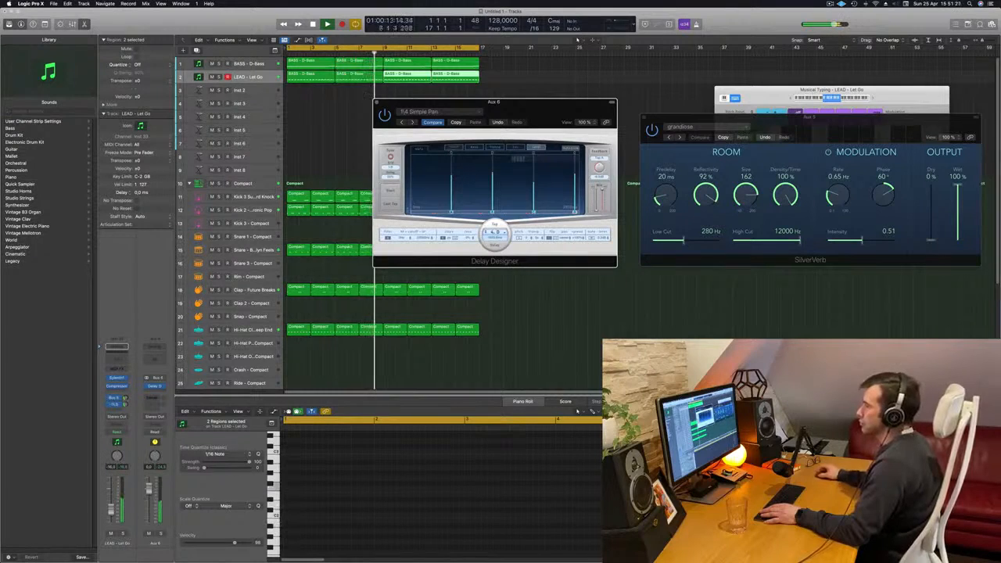
click(414, 122)
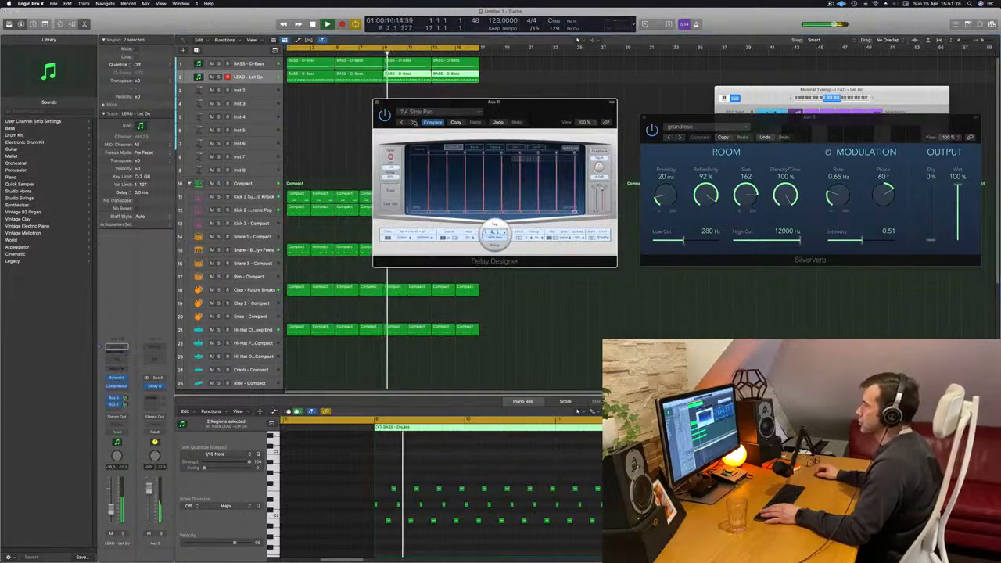
click(414, 122)
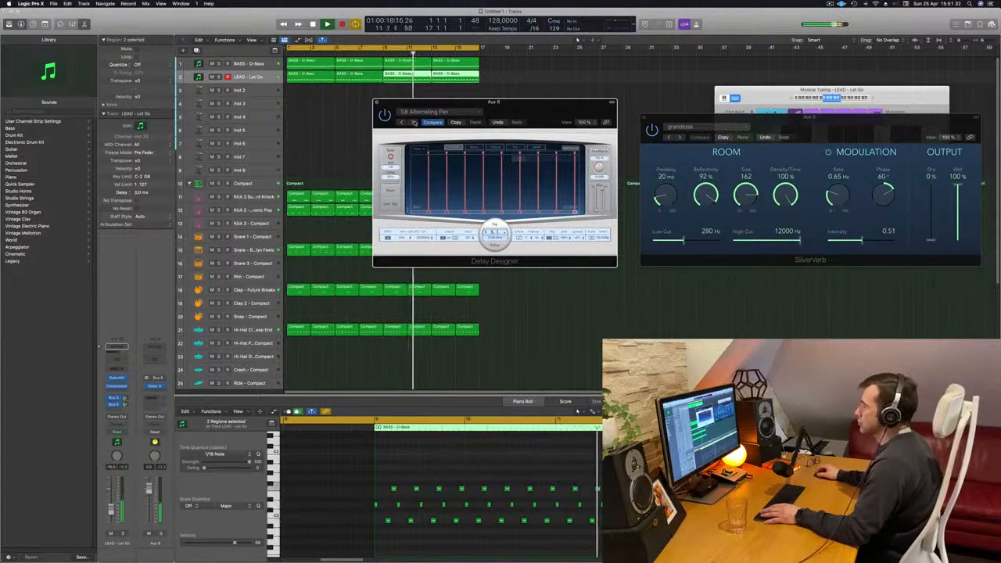
click(414, 122)
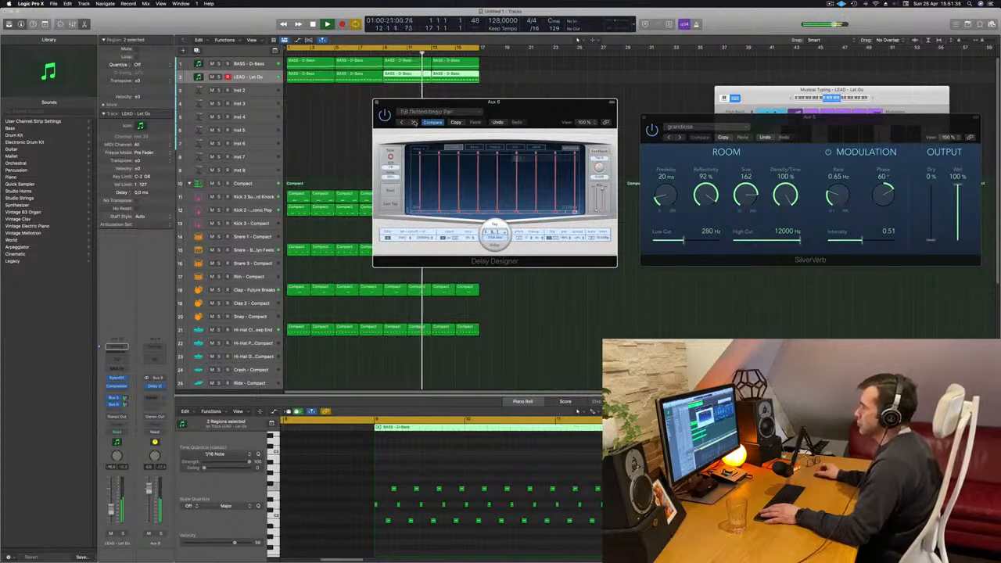
click(413, 122)
drag(550, 110, 589, 157)
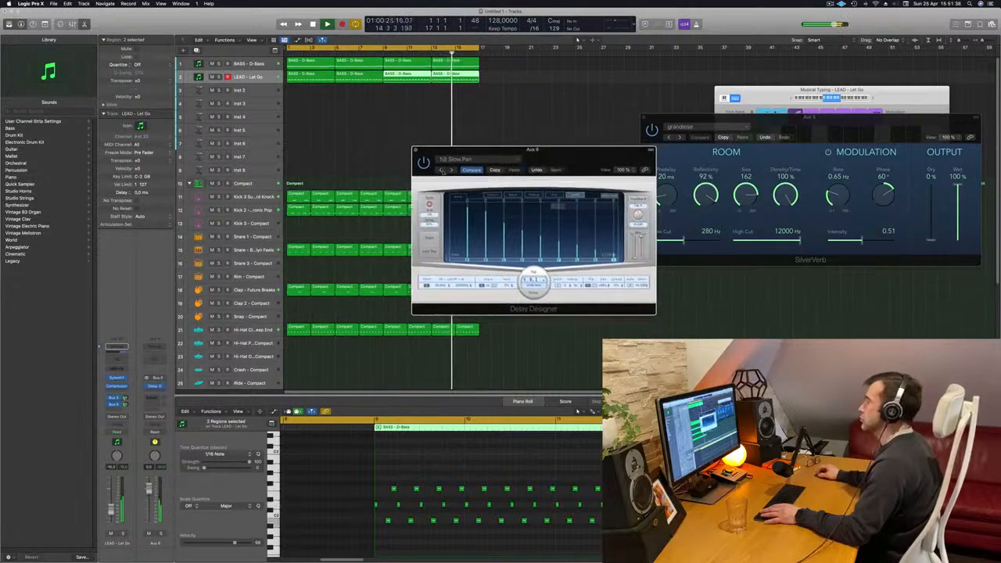
click(442, 170)
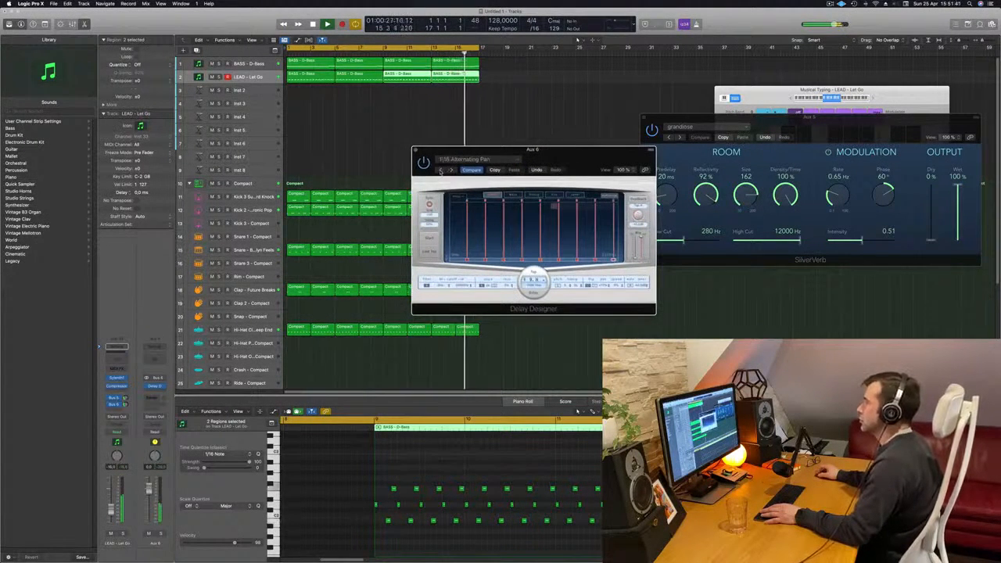
click(441, 171)
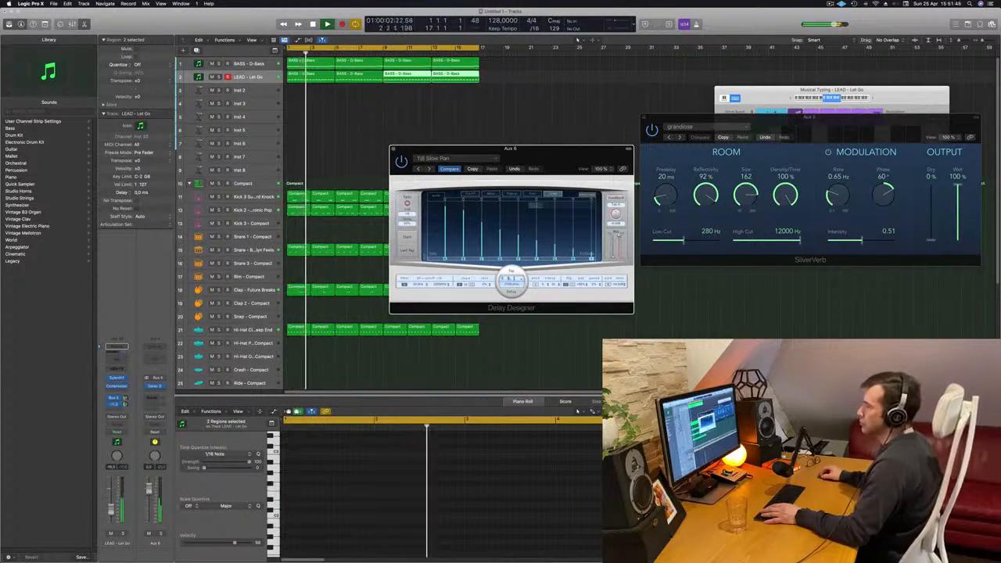
Adjust the lead's Bus 6 send, add the side-chained Compressor to Aux 6 and check its settings during playback.
click(125, 405)
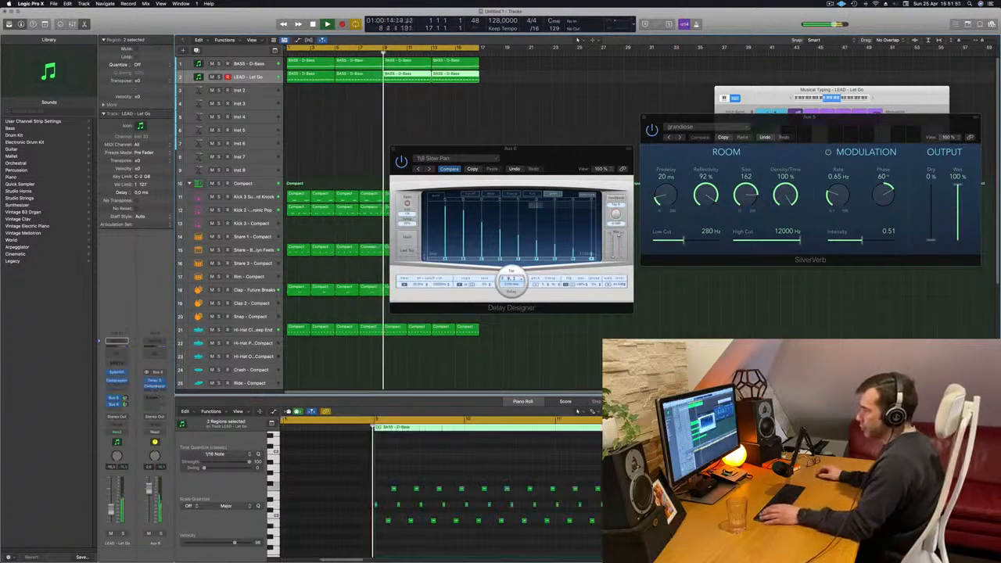
drag(510, 150, 501, 174)
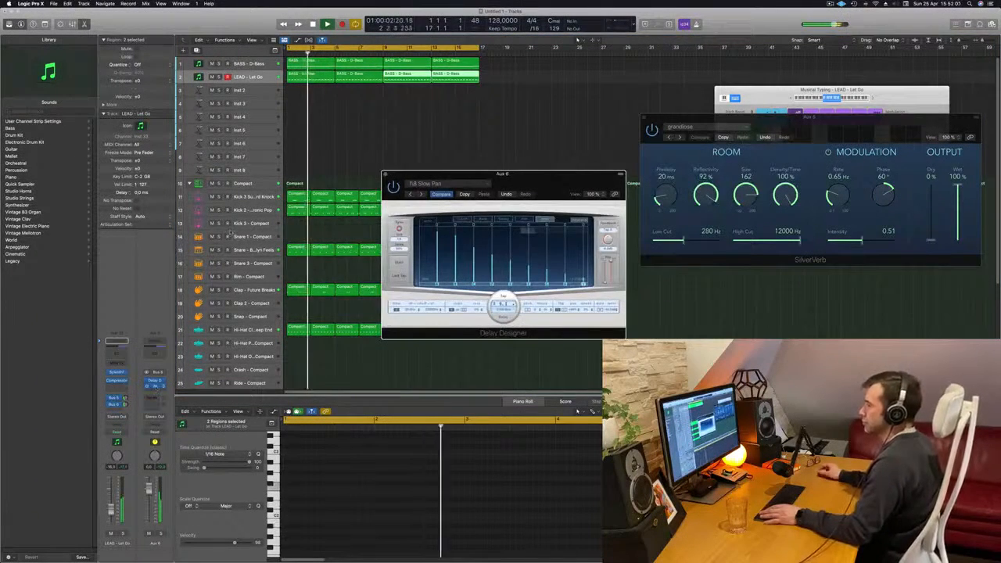
click(155, 387)
key(space)
click(315, 94)
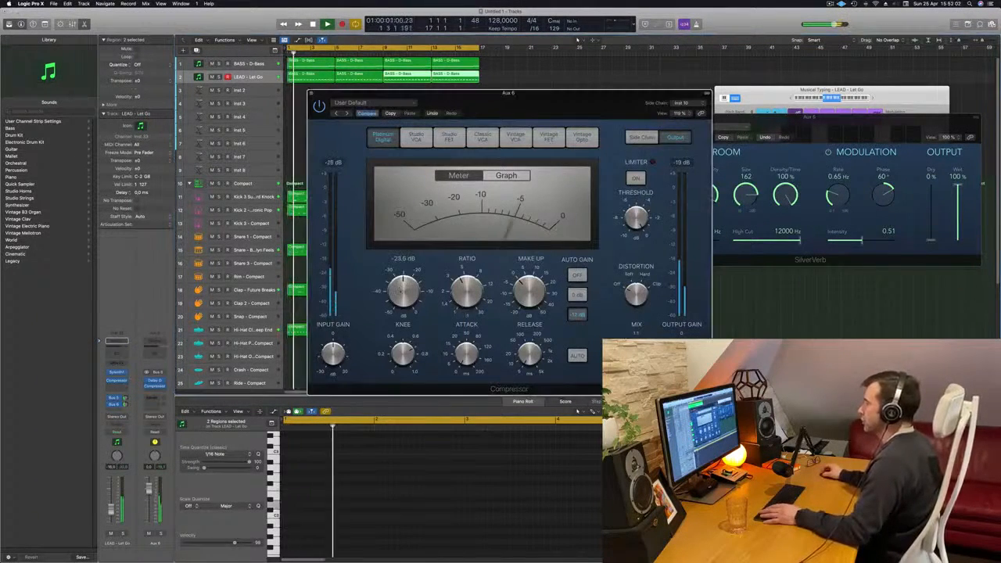
click(313, 93)
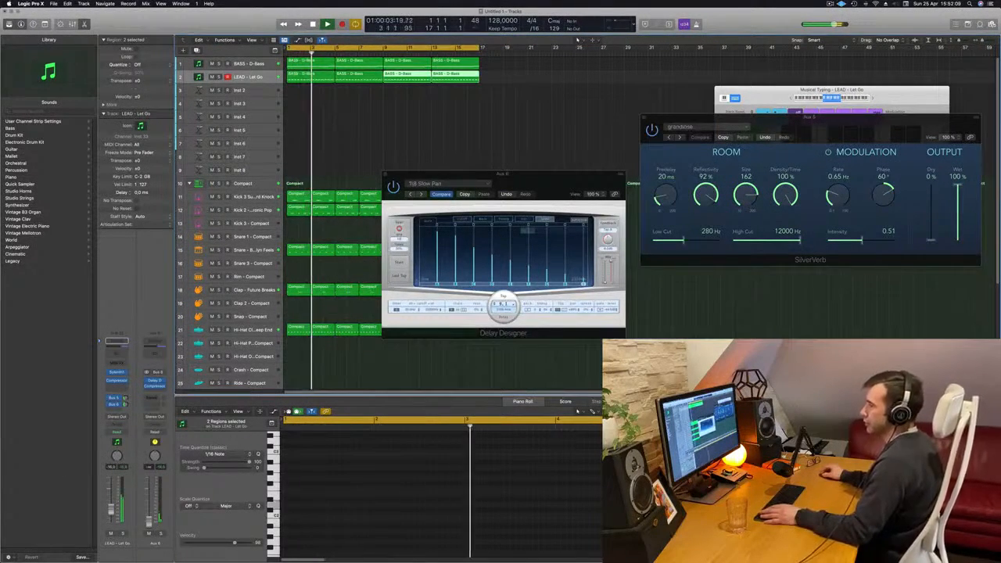
Add a Channel EQ to Aux 6 with a low cut at 326 Hz and 18 dB/Oct, and rebalance the aux's volume.
click(155, 354)
click(350, 131)
drag(358, 173, 547, 165)
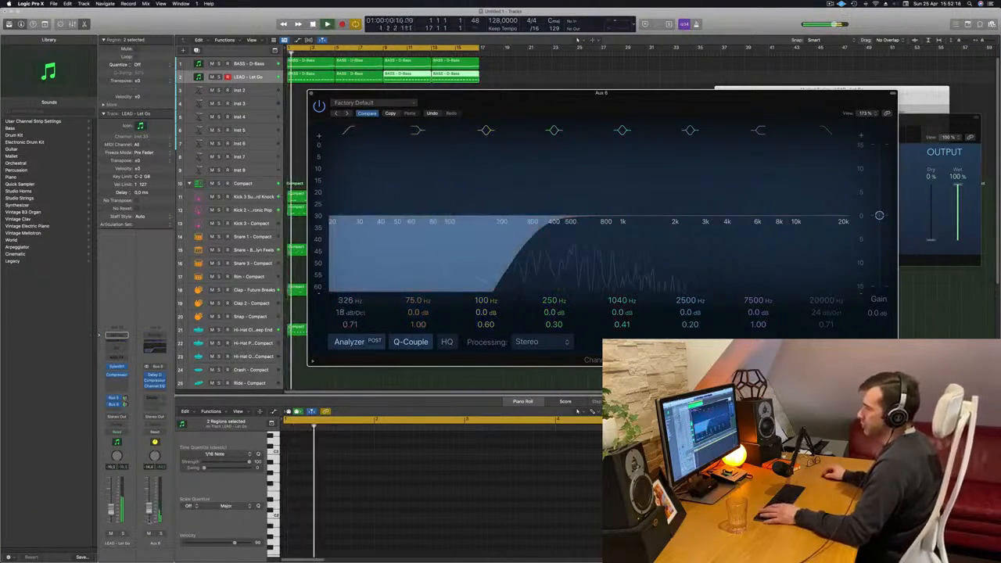
click(161, 533)
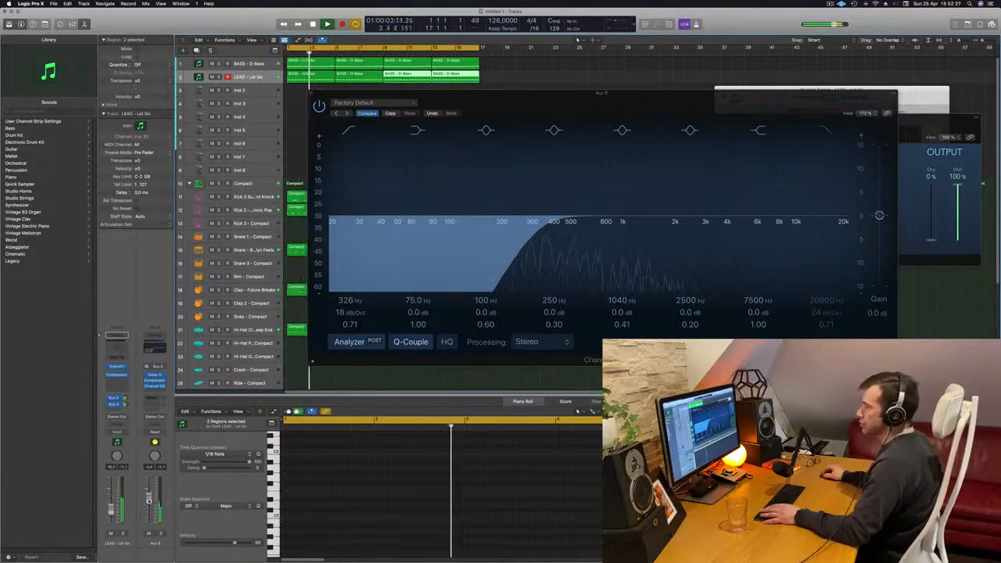
click(311, 95)
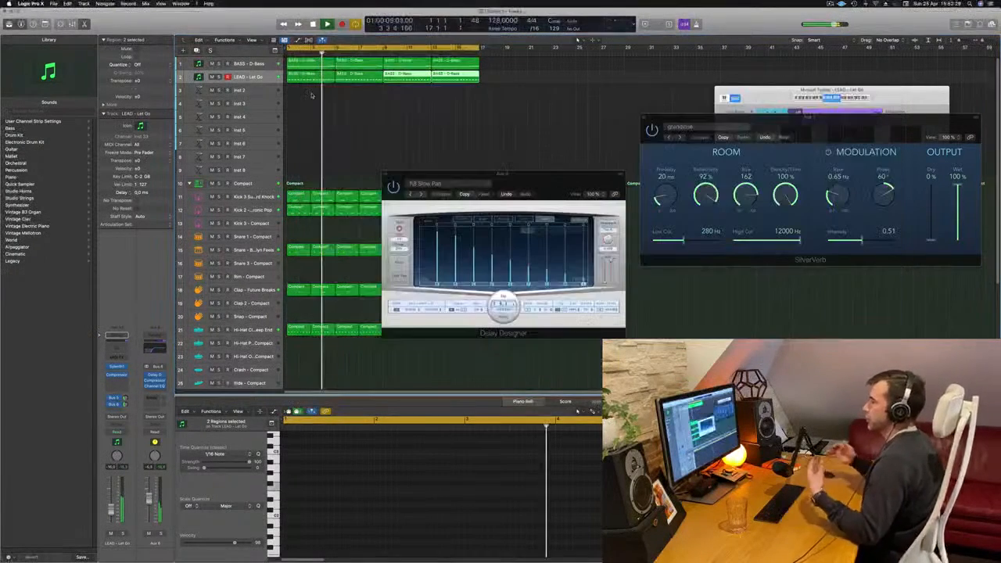
Move the Delay Designer window clear of the arrangement, select the lead track and restart playback from the beginning.
click(339, 102)
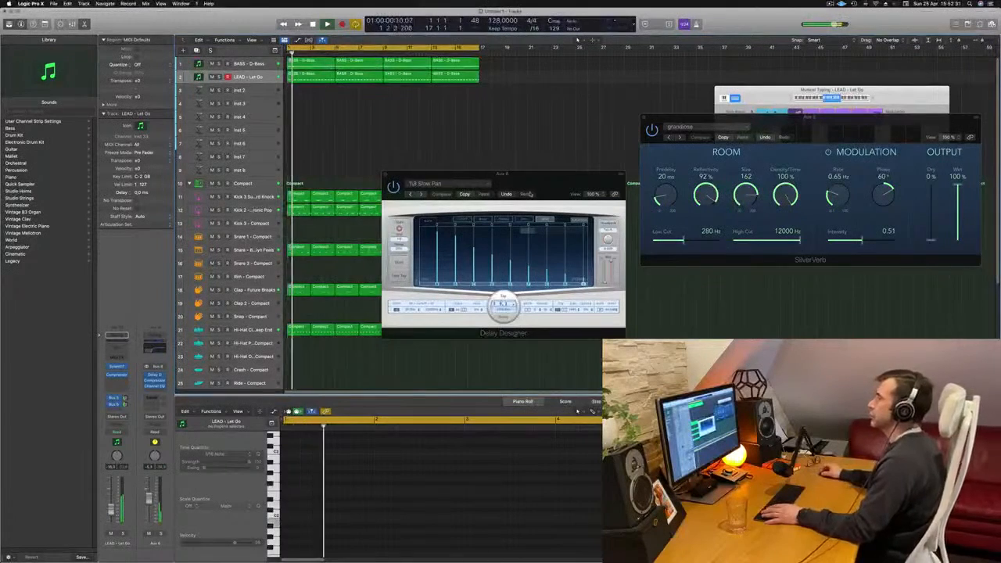
drag(579, 174, 762, 157)
click(364, 103)
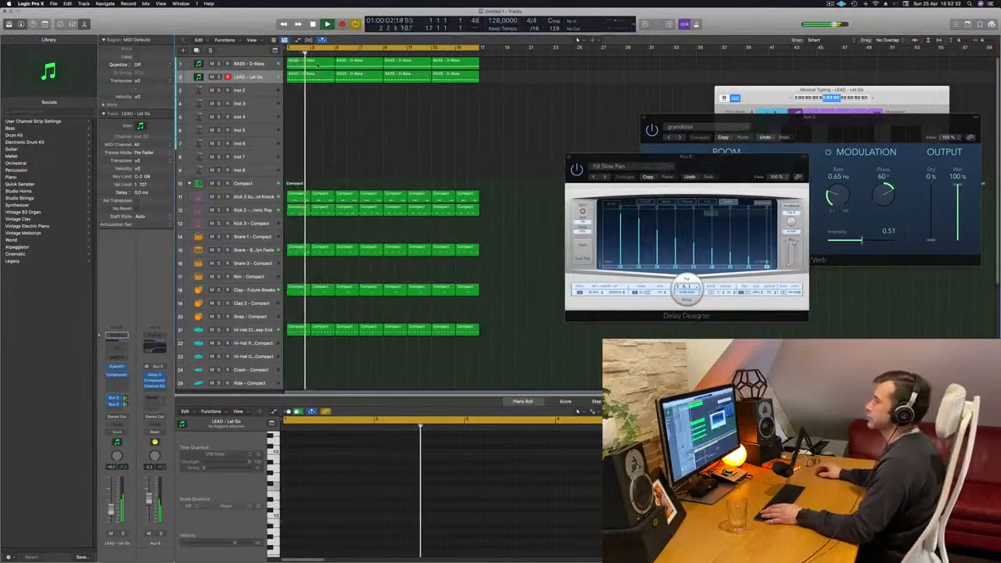
click(312, 62)
click(425, 114)
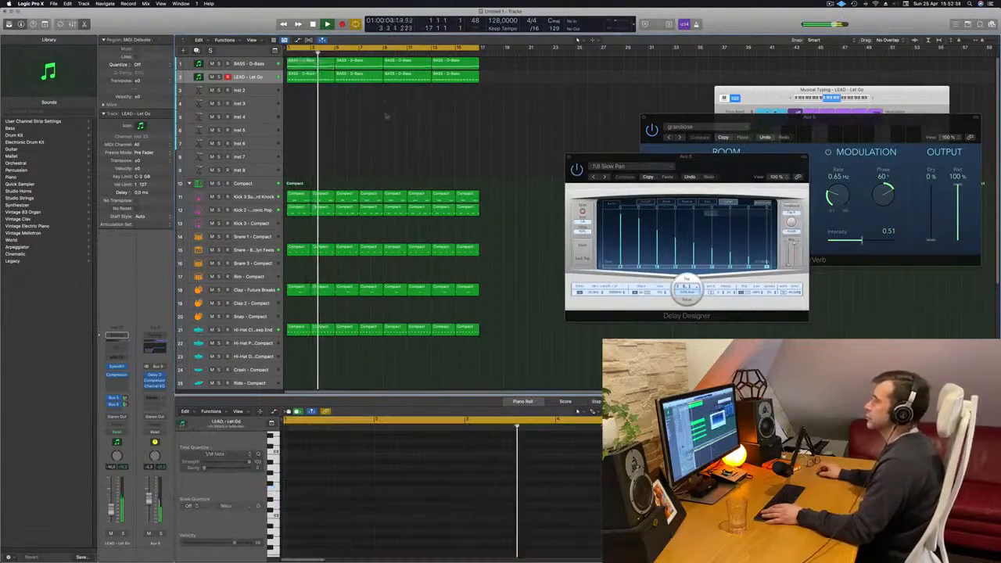
click(264, 78)
key(Return)
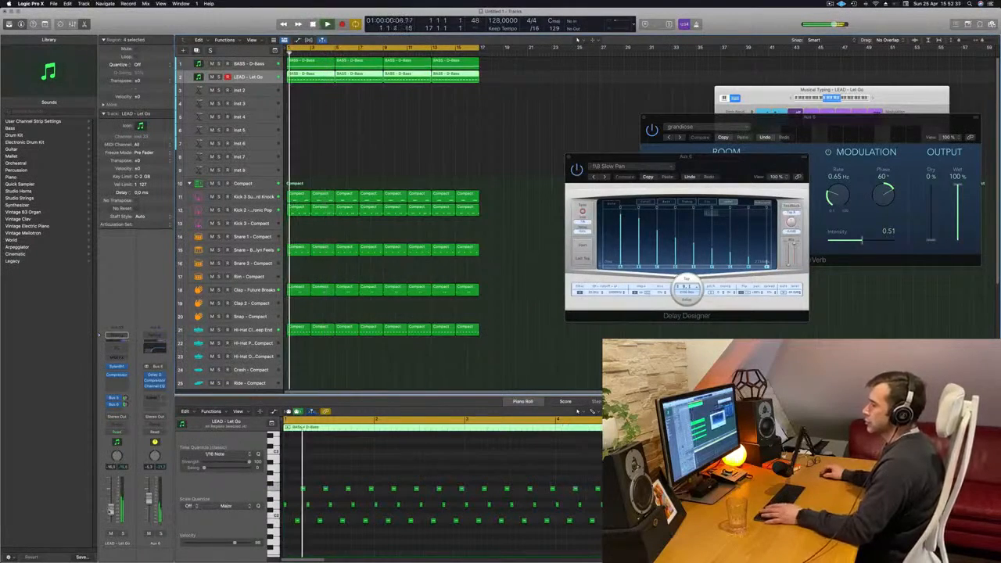
Open the lead's Sylenth1 and audition the lead presets after Let Go, through Main Room and Mustang to Nice Chords.
click(115, 366)
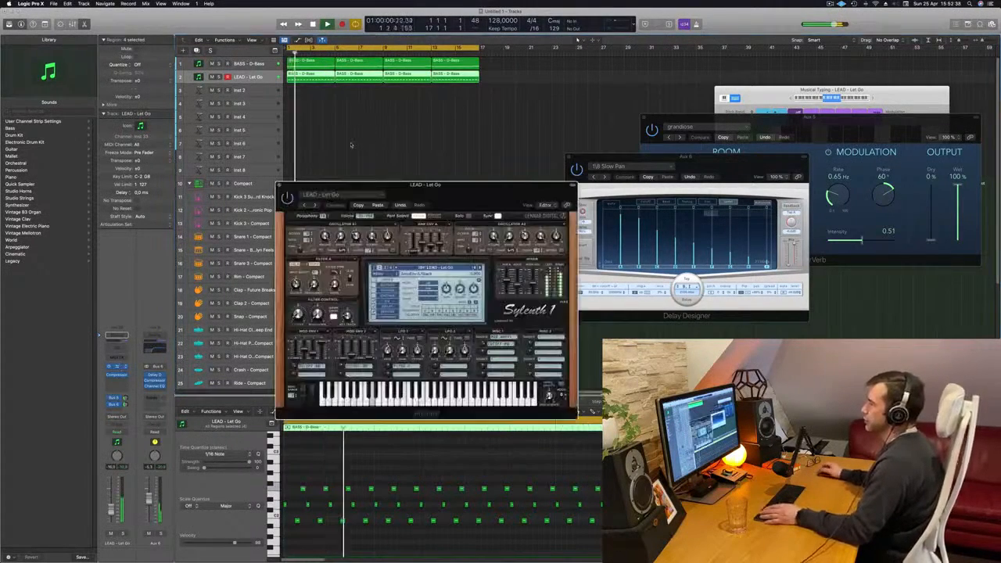
key(Return)
drag(490, 193, 481, 190)
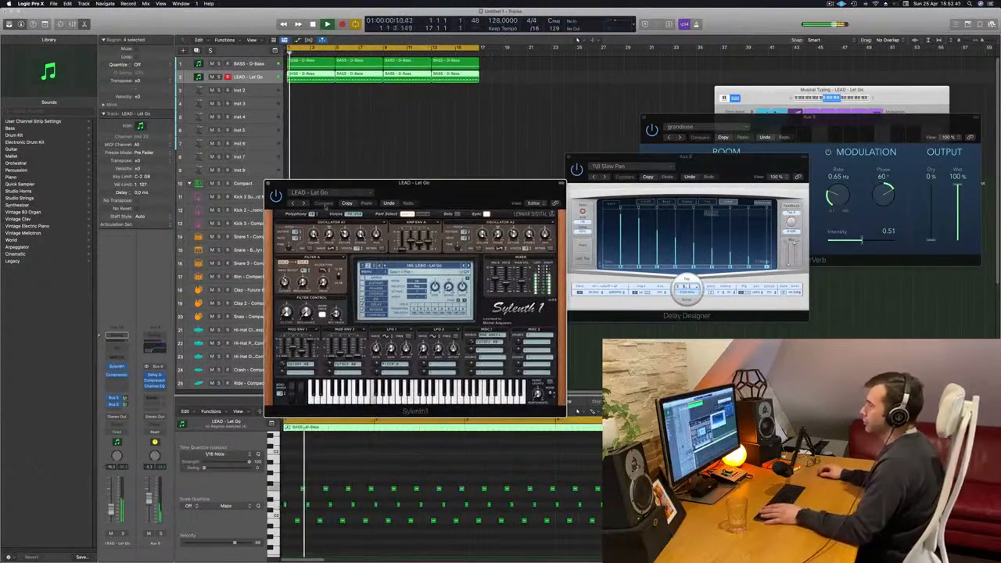
key(])
key(])
key(])
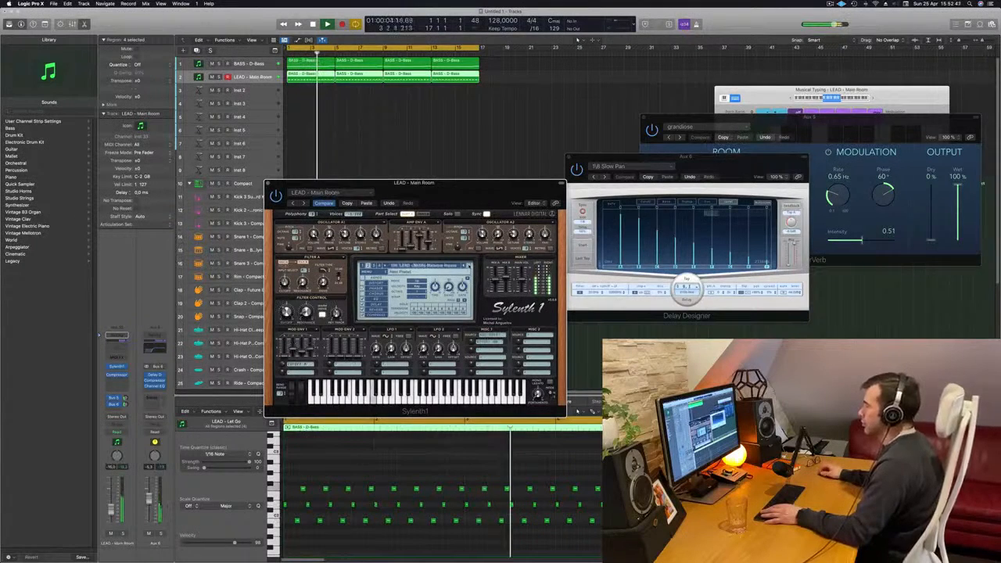
key(])
key(])
key(])
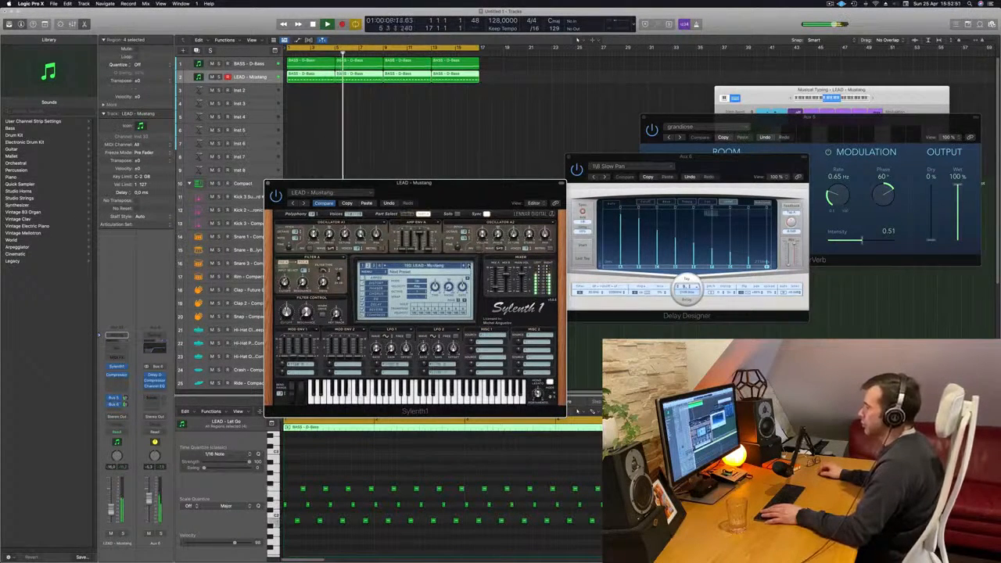
key(])
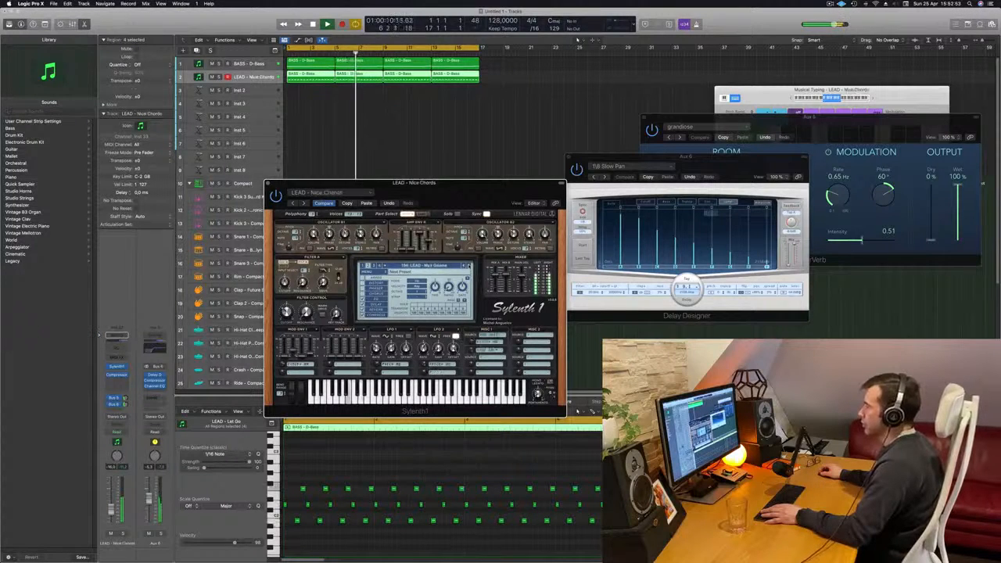
Audition successive LEAD presets in Sylenth1, moving forward to LEAD - Plucky Square.
key(])
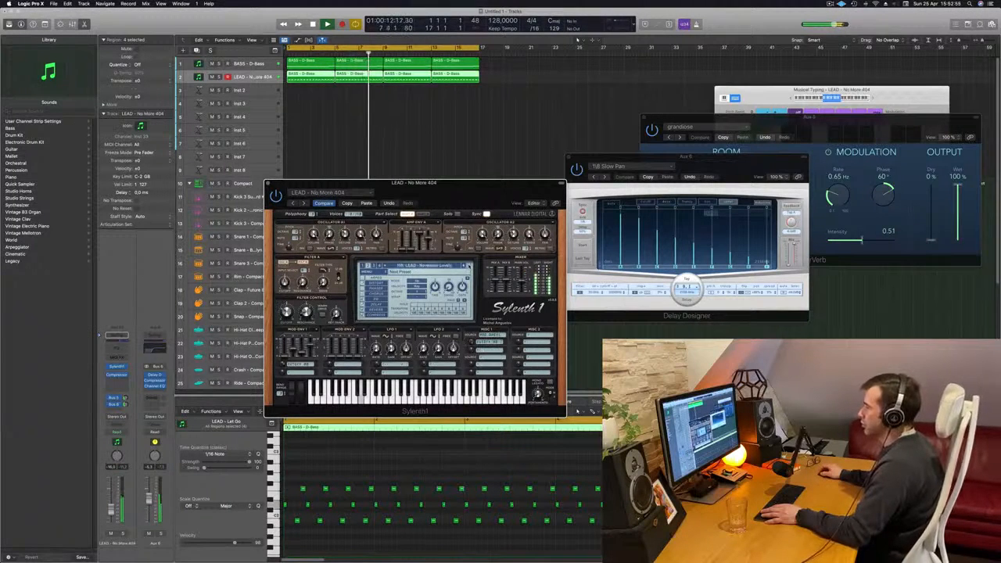
key(])
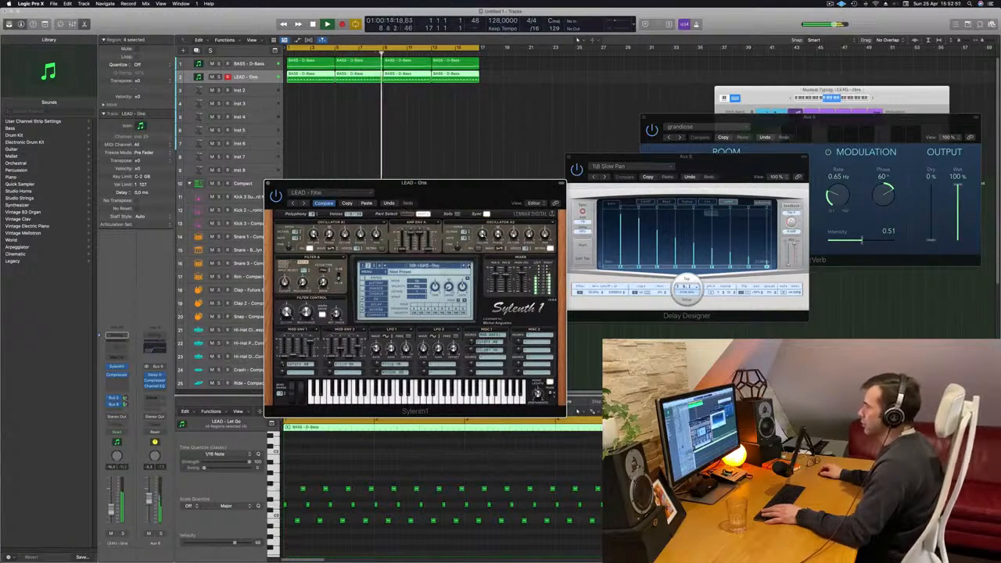
key(])
key(])
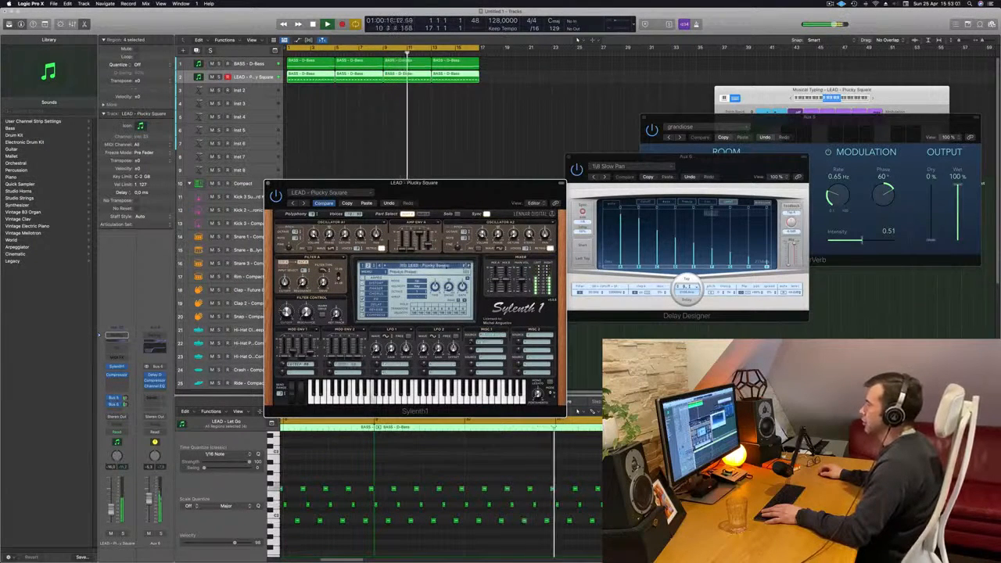
Load the PLUCK - Basic Progressive 1 preset from the third Sylenth1 bank and move the synth window up slightly.
click(429, 267)
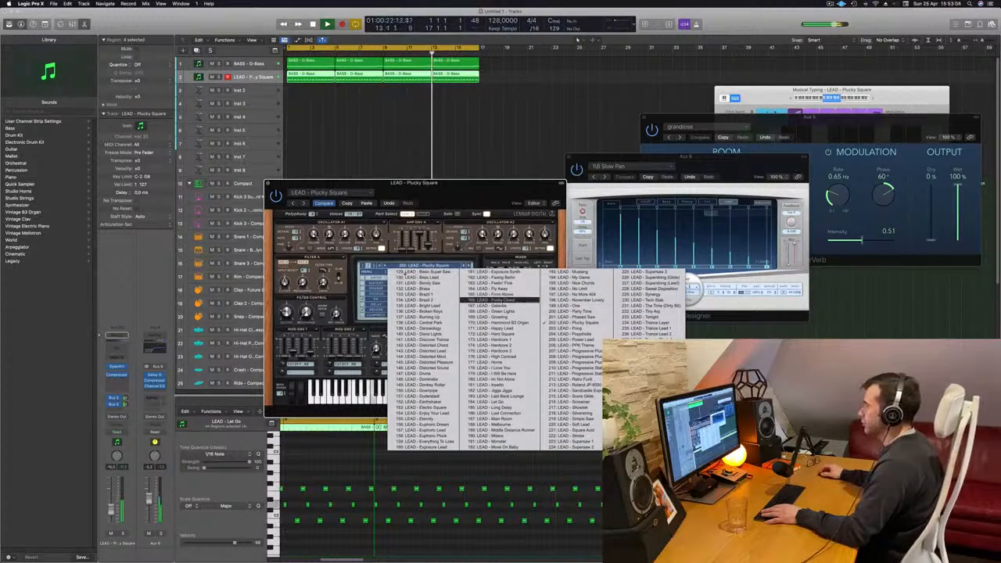
click(364, 266)
click(405, 266)
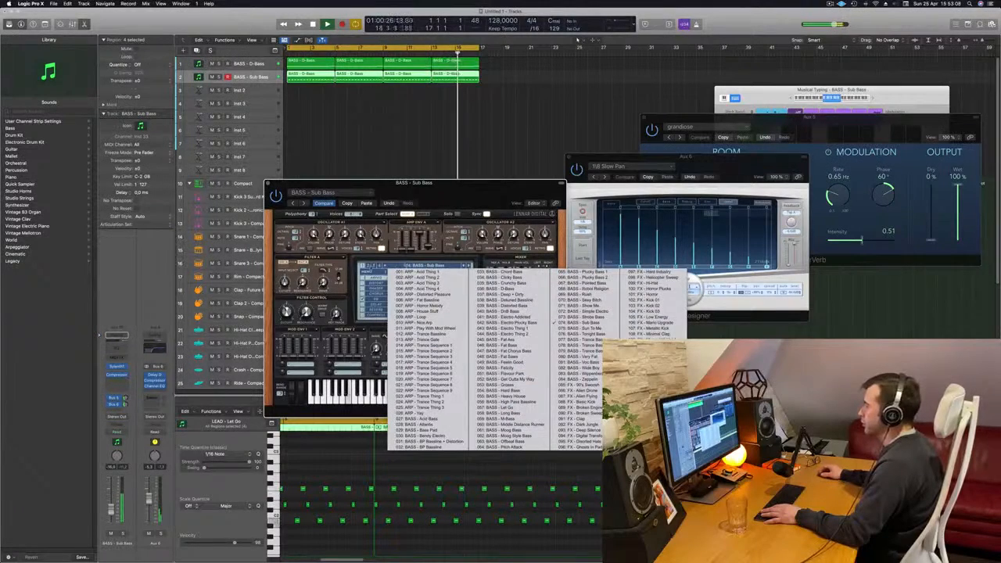
click(374, 266)
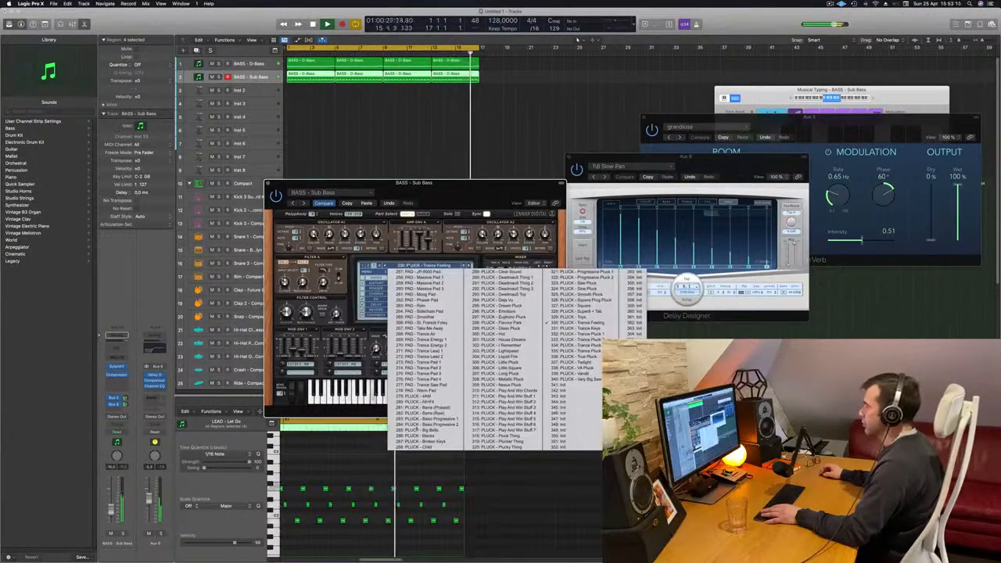
click(422, 395)
drag(436, 196, 449, 171)
Audition the following PLUCK presets one after another and settle on PLUCK - Flavour Park.
click(480, 242)
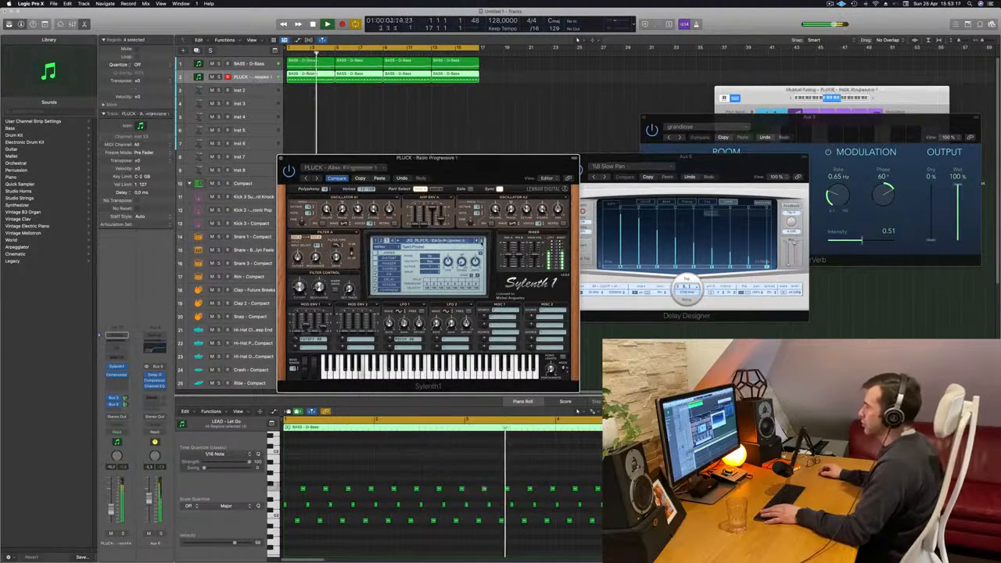
click(481, 241)
click(481, 242)
click(482, 242)
click(481, 242)
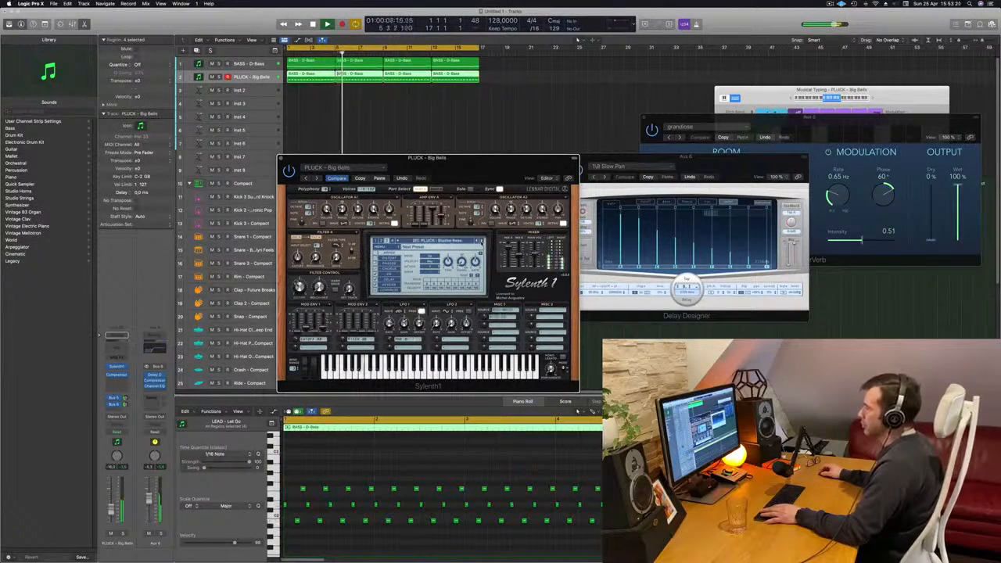
click(481, 242)
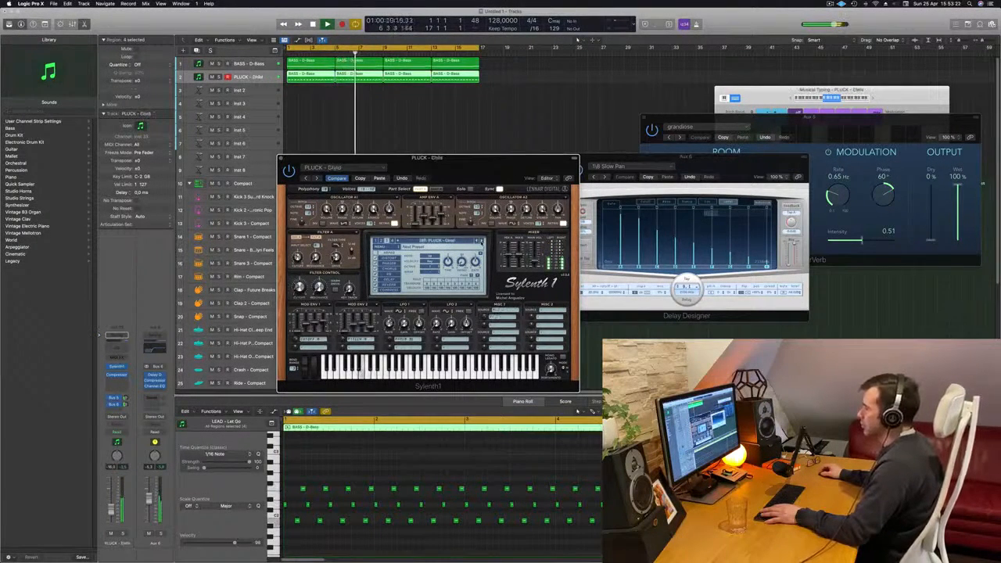
click(481, 242)
click(481, 242)
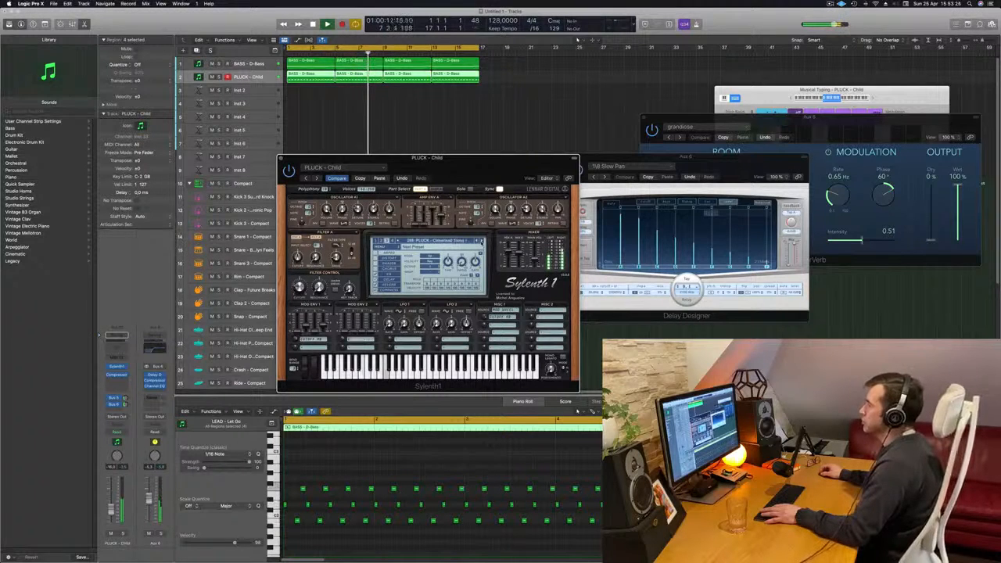
click(481, 242)
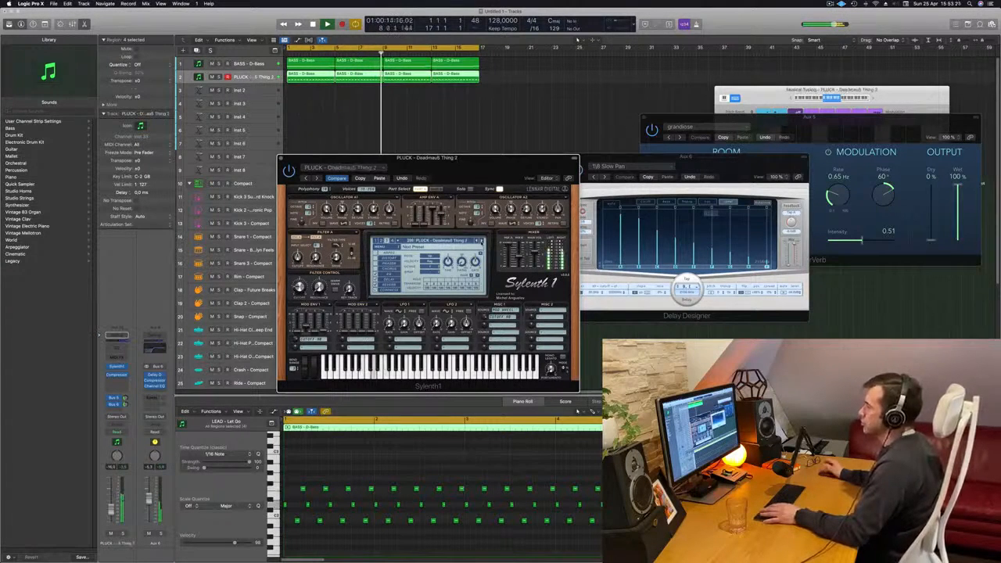
click(481, 242)
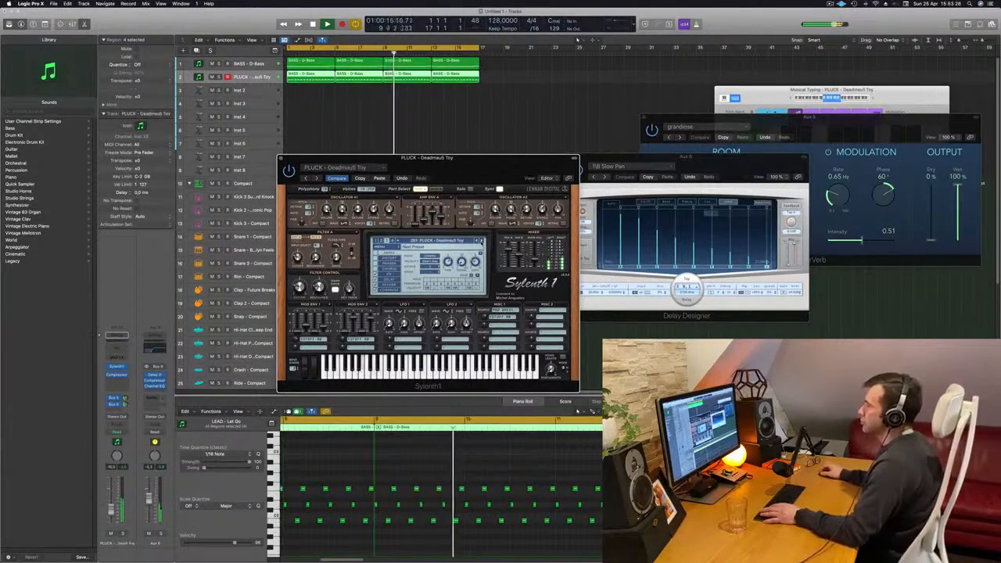
click(481, 241)
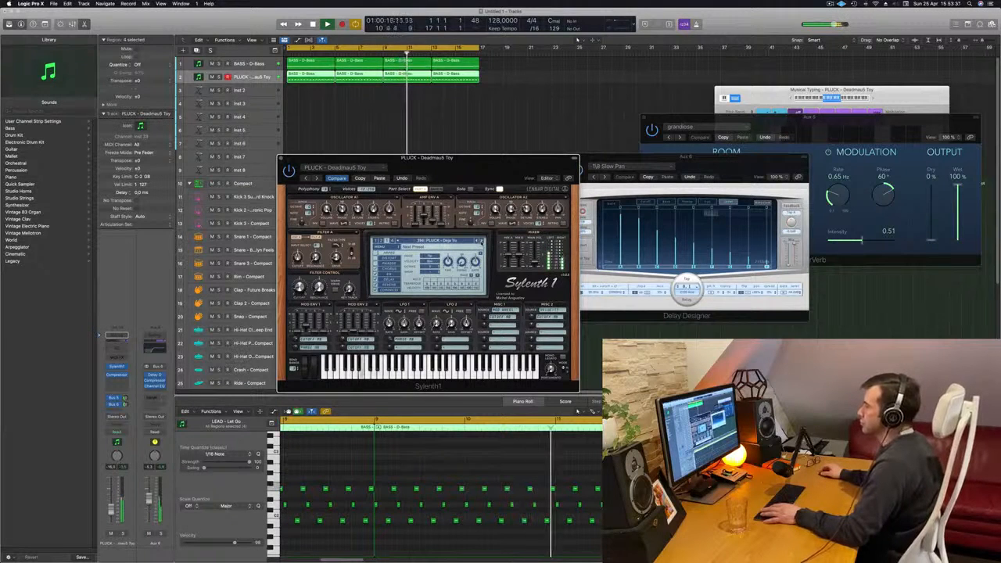
click(481, 241)
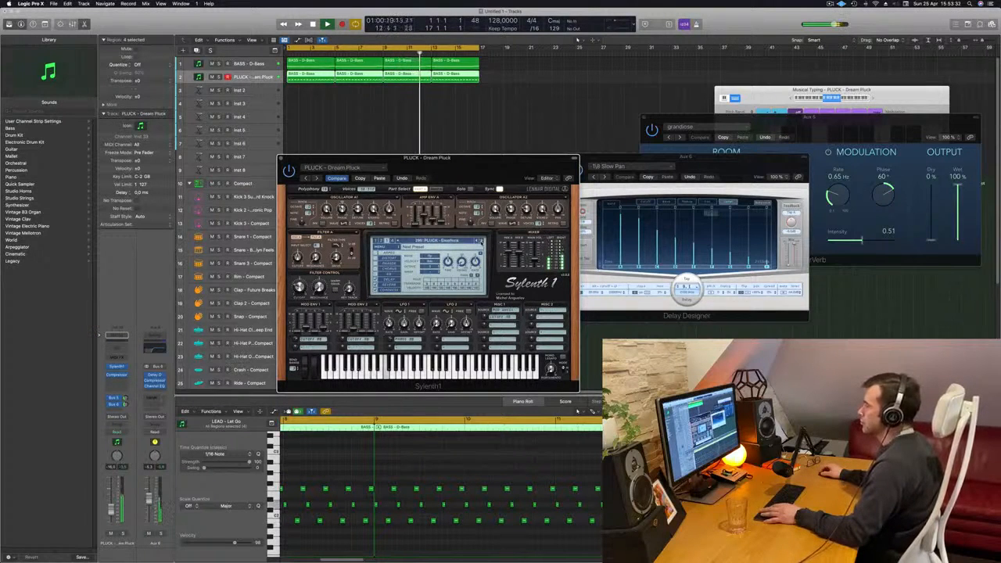
click(481, 242)
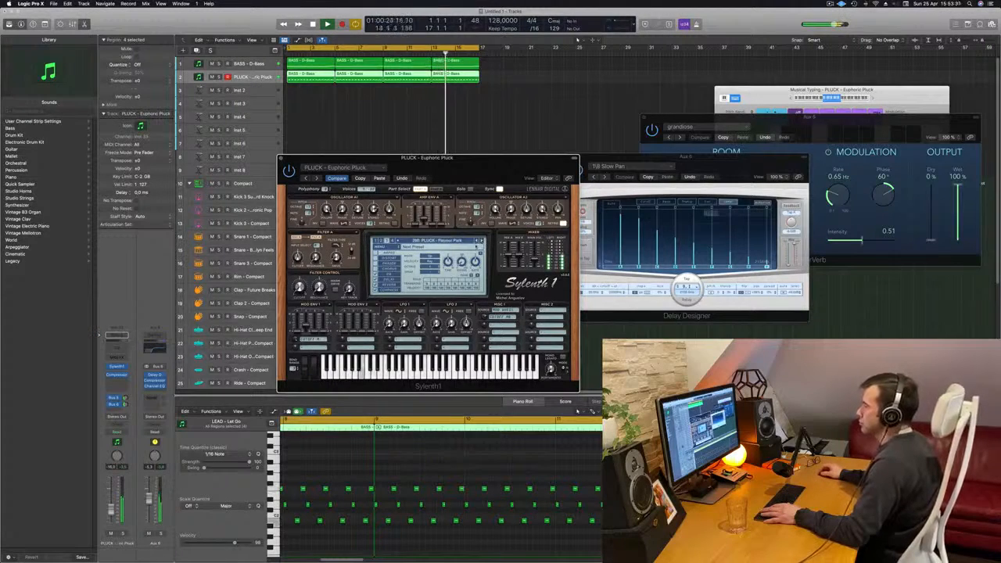
drag(482, 166, 707, 147)
click(706, 223)
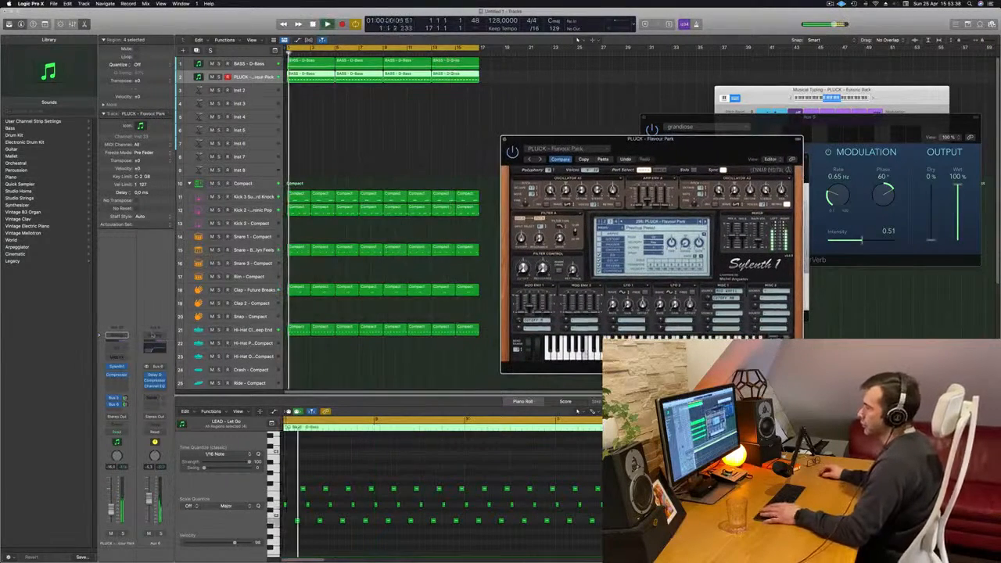
Close the Sylenth1 window and restart playback from the beginning with no regions selected.
click(494, 274)
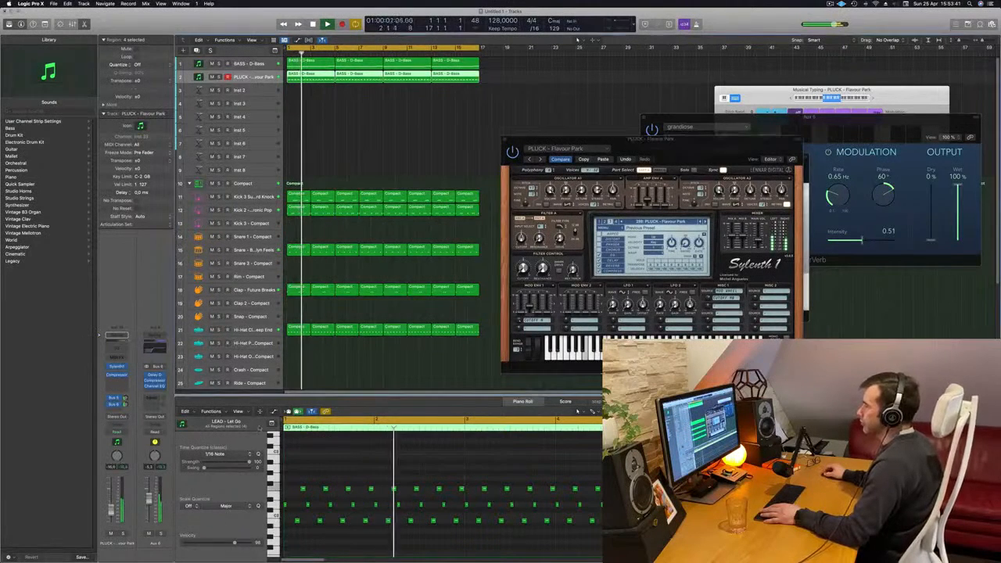
click(510, 274)
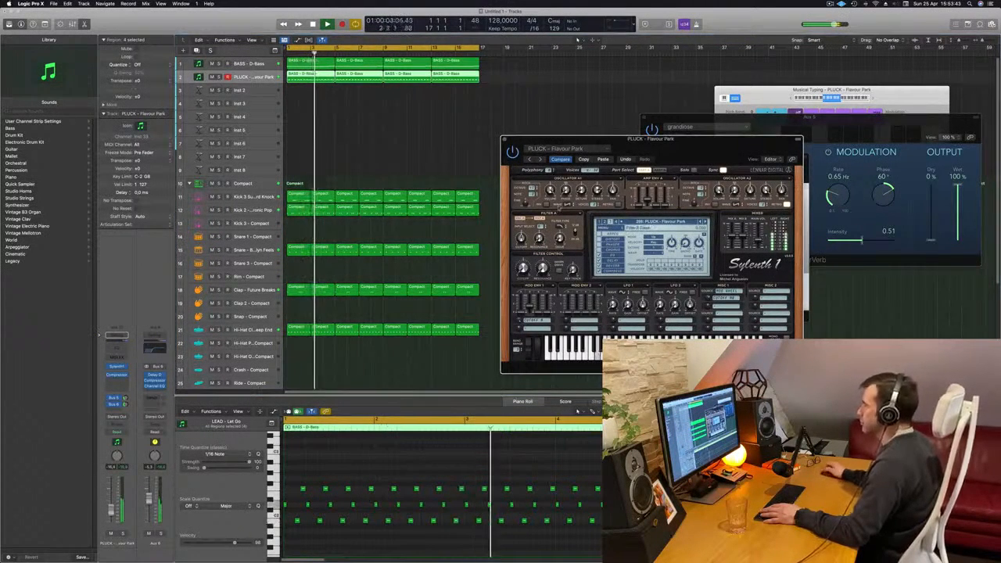
drag(513, 138, 510, 140)
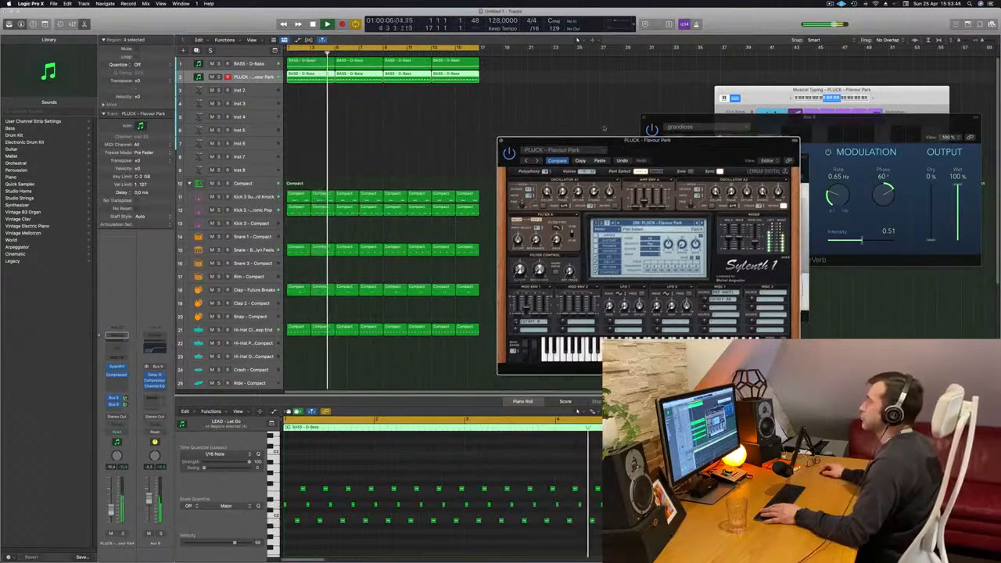
click(501, 141)
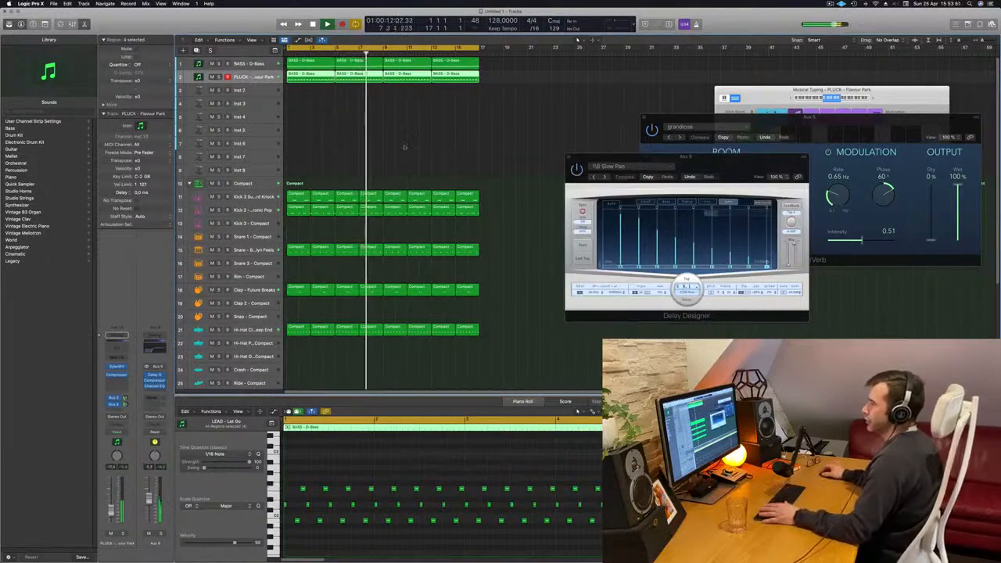
click(404, 147)
key(Return)
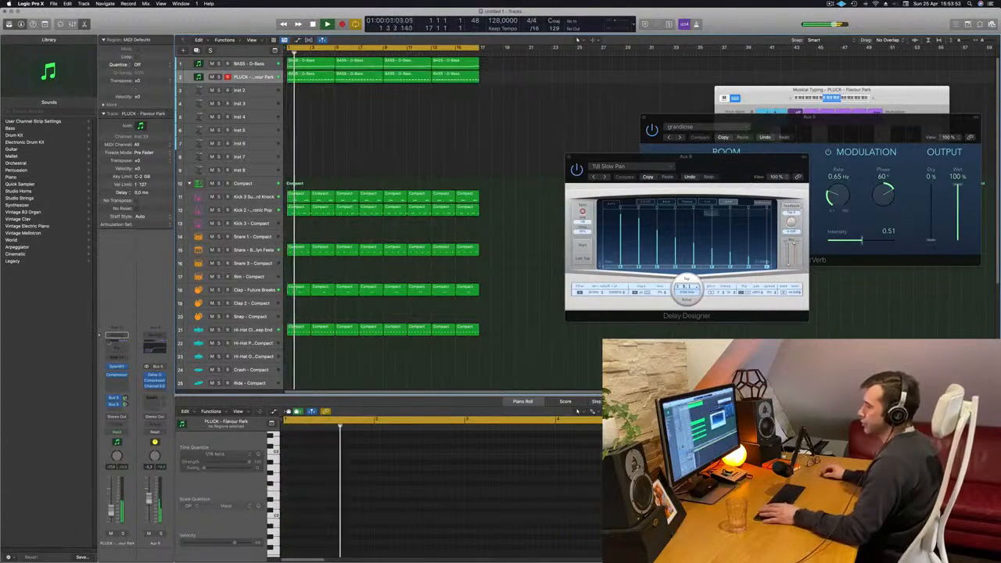
Add a Channel EQ to the pluck track and set its high cut to 4320 Hz with a 48 dB/Oct slope.
click(113, 344)
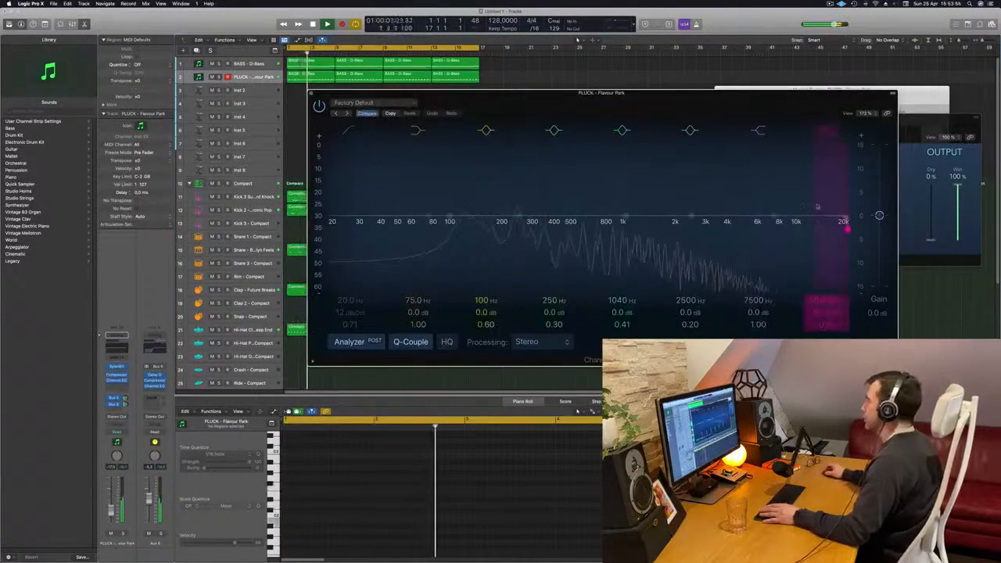
drag(827, 313, 826, 301)
drag(847, 228, 732, 229)
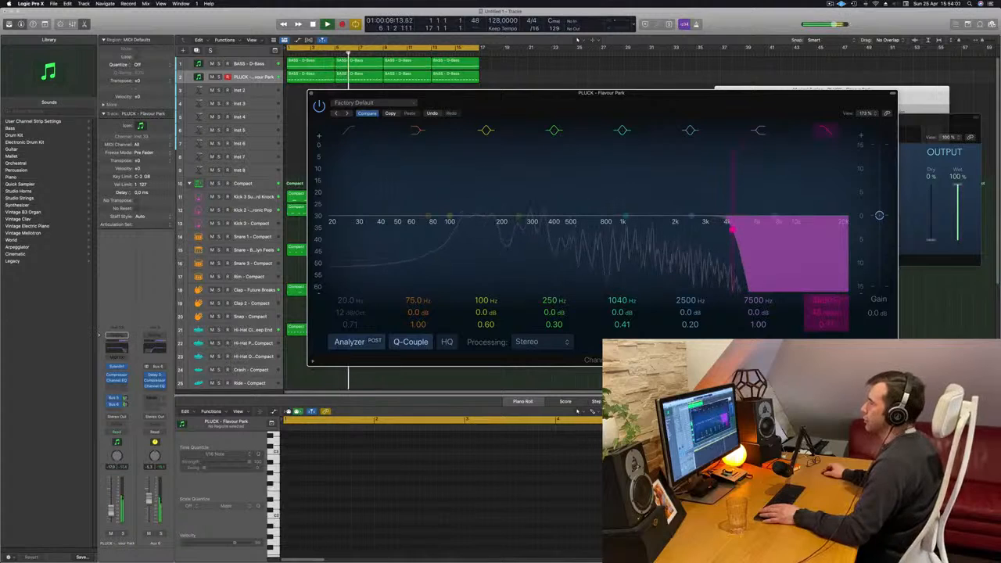
Enable the EQ's low cut, raise its cutoff to between 100 and 200 Hz, and close the EQ.
click(348, 130)
drag(348, 173, 492, 163)
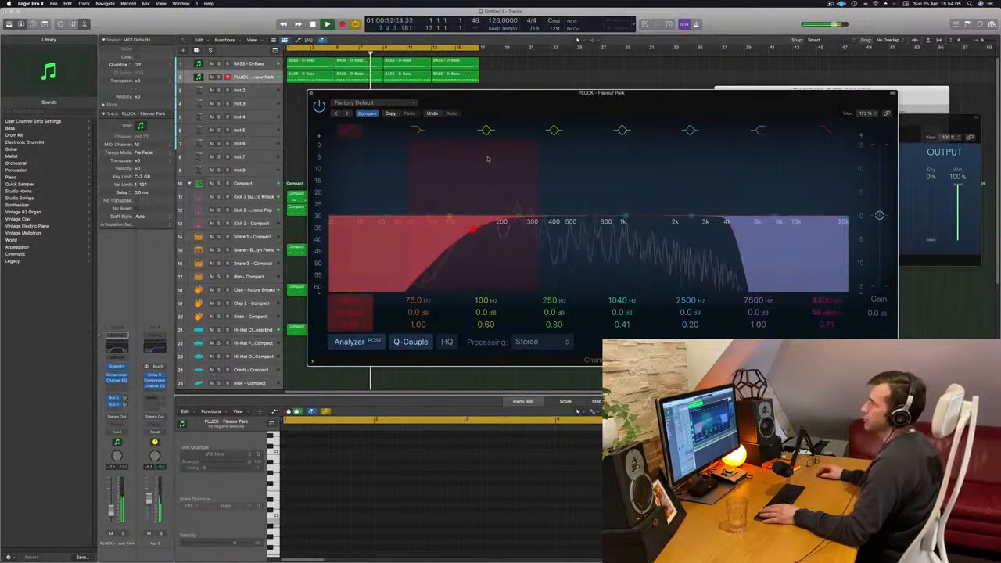
click(311, 93)
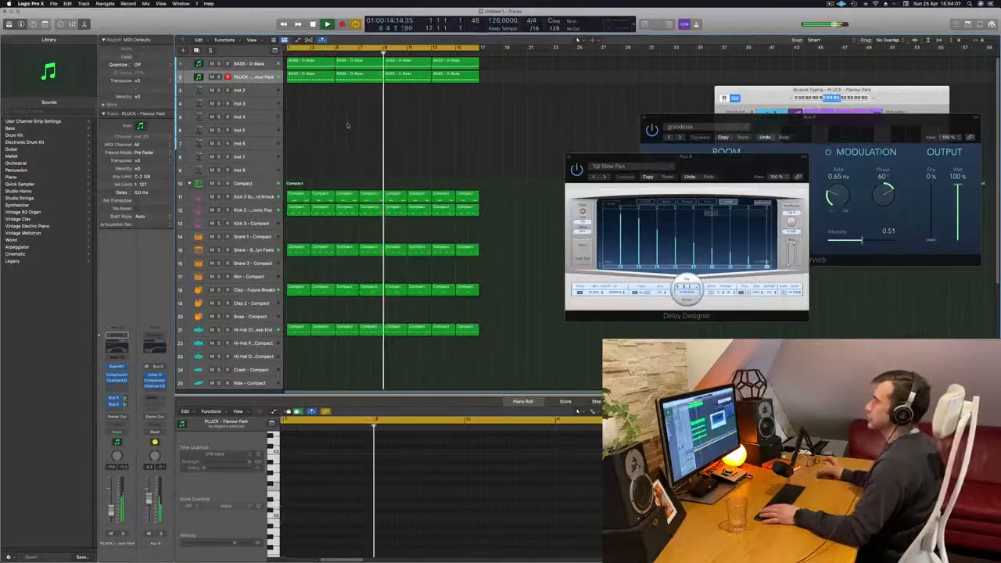
Copy the pluck track's first region onto the Inst 2 track at bar 1.
click(270, 89)
key(space)
key(space)
click(315, 78)
click(316, 86)
click(316, 77)
click(317, 88)
drag(317, 77, 317, 91)
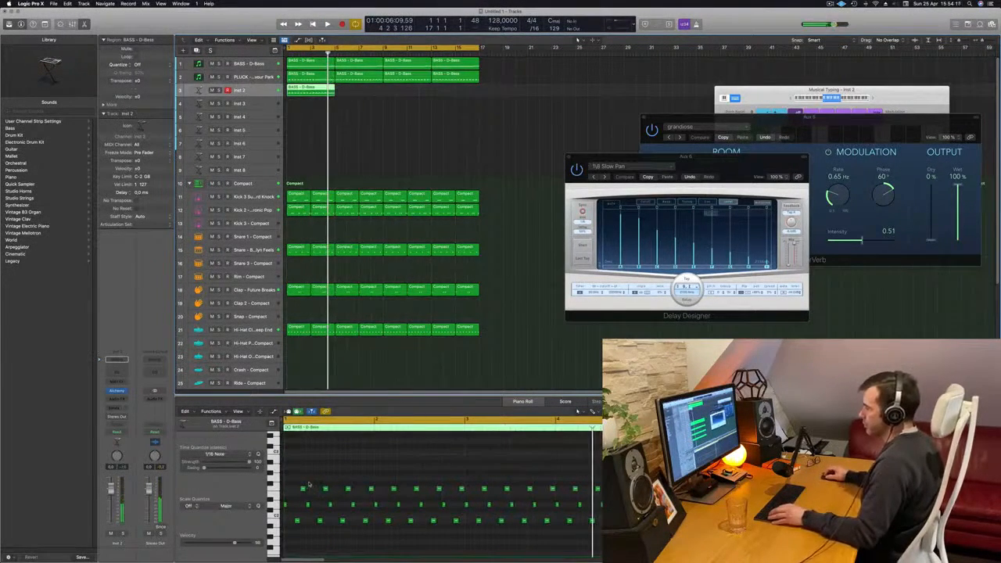
Delete every note except the first three in the Inst 2 region.
drag(309, 484, 599, 529)
key(Delete)
drag(297, 483, 322, 528)
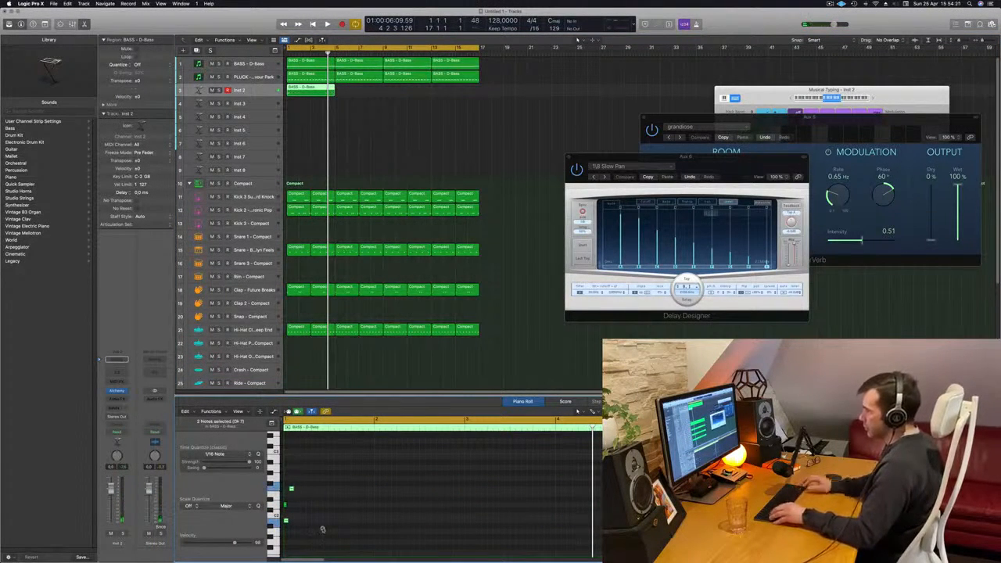
Align the three remaining Inst 2 notes as a chord at the start of bar 1 and transpose them up an octave.
click(315, 490)
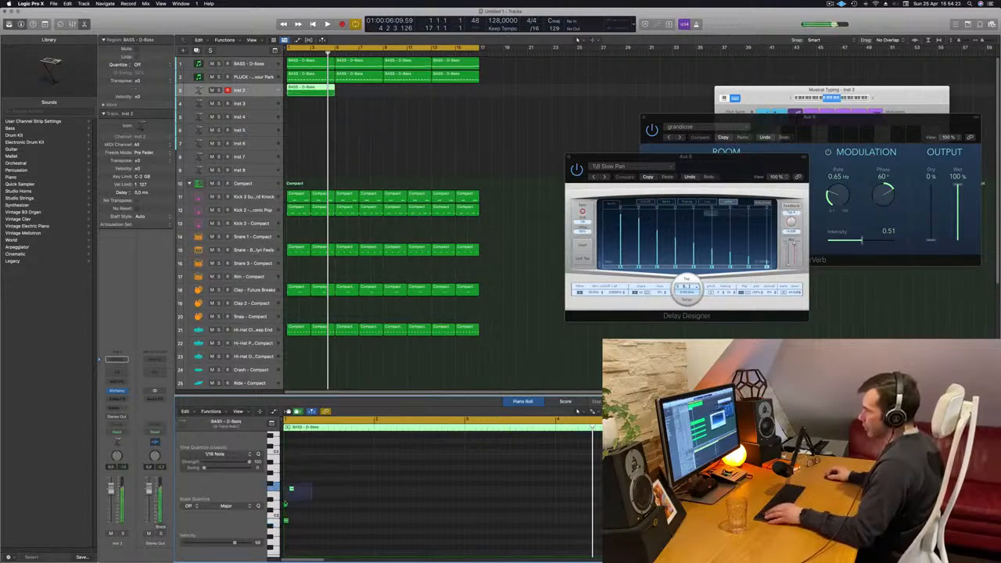
key(space)
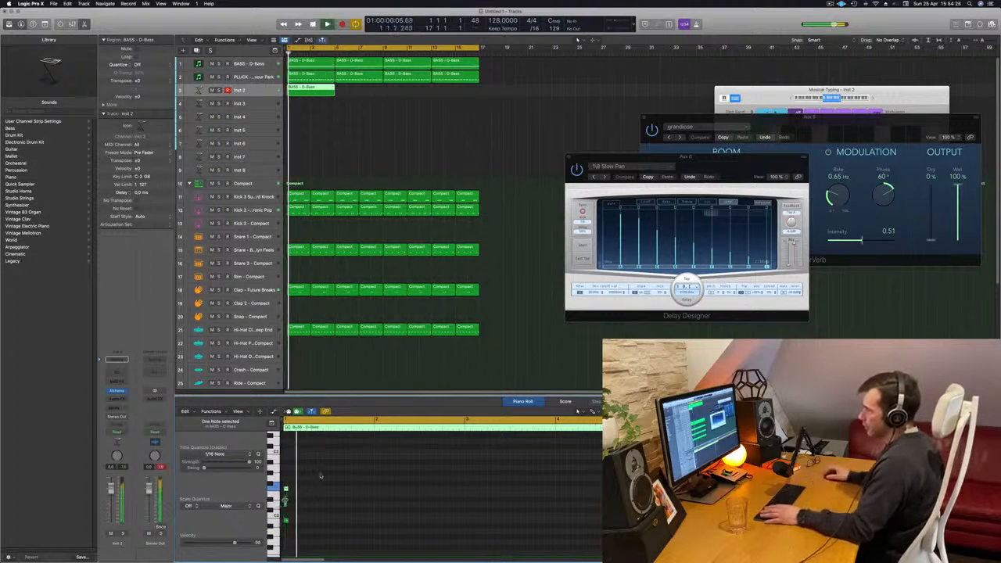
drag(281, 532, 279, 531)
key(space)
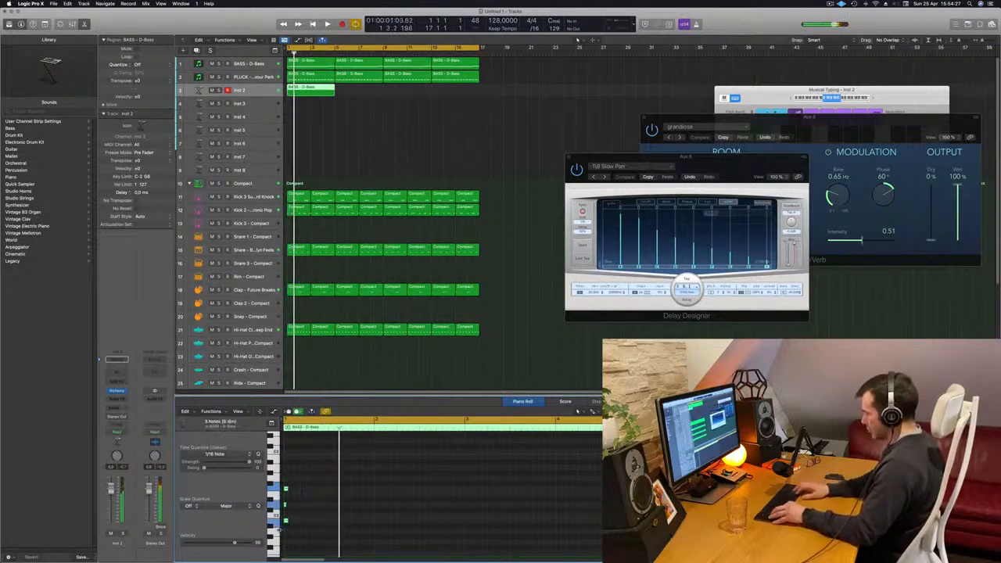
key(space)
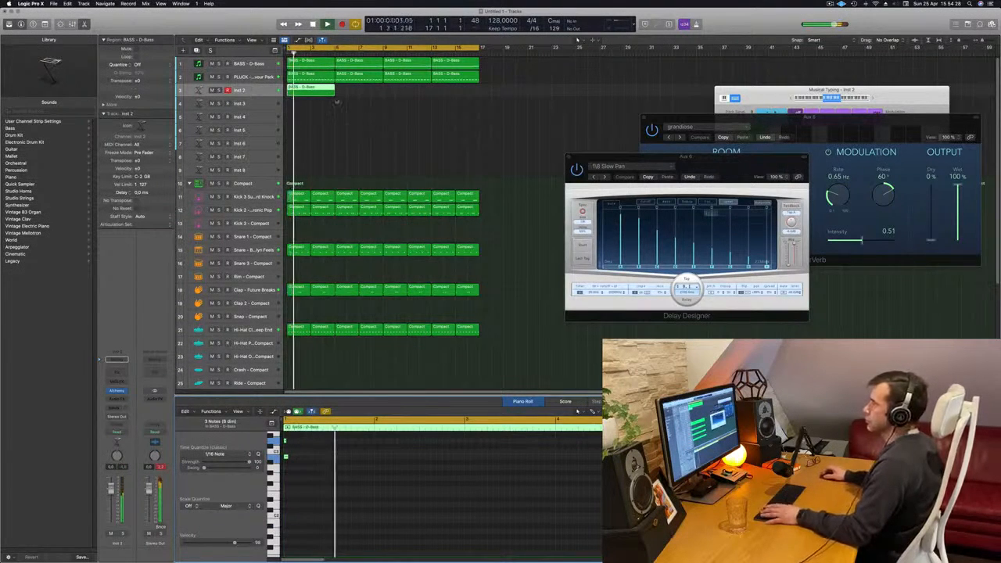
Split the Inst 2 region at bar 3 and replace its second half with a copy of the first two bars.
key(space)
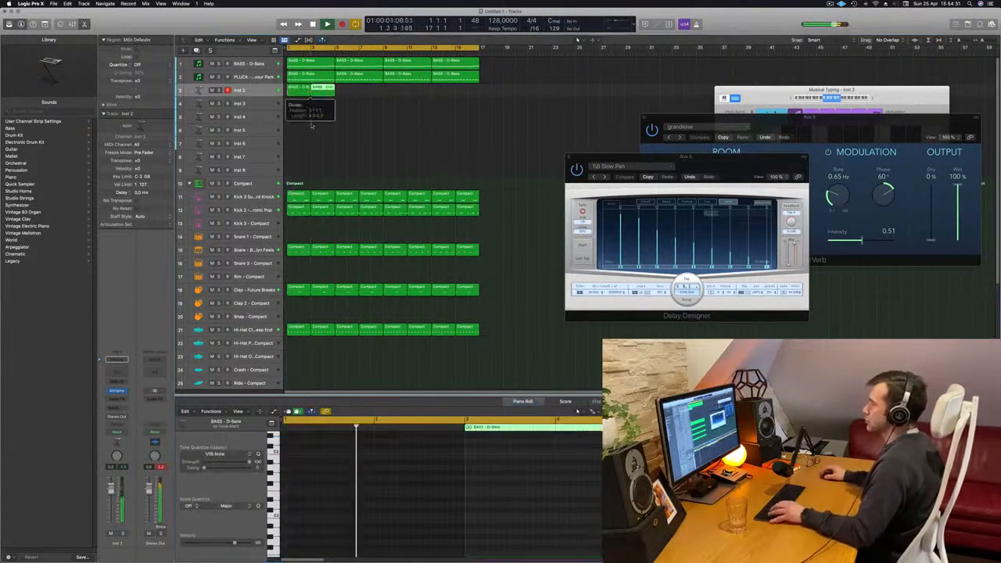
key(Delete)
key(space)
key(space)
drag(303, 93, 328, 92)
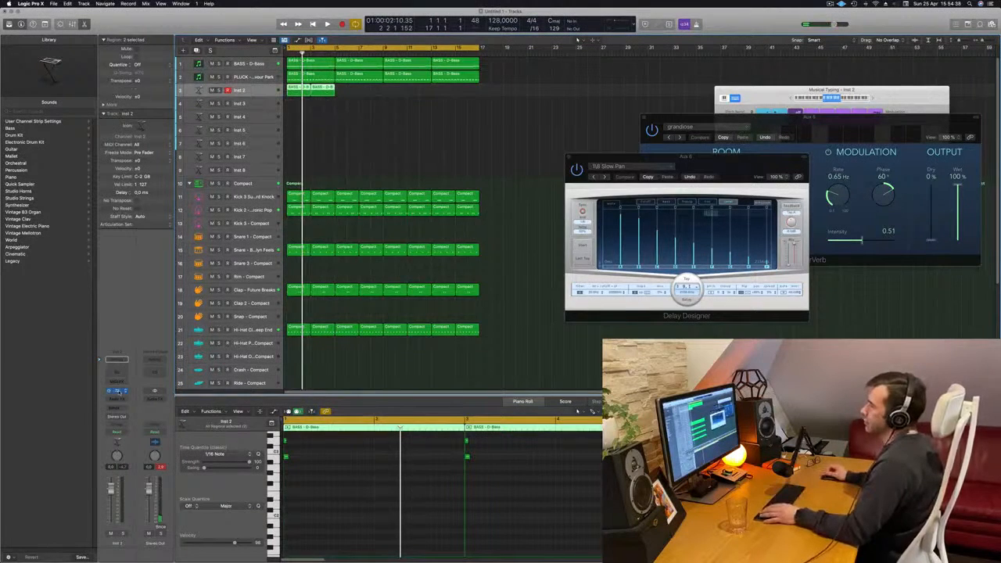
Open Alchemy on the Inst 2 track and load the 80s Slow Pop Sweep preset from the Brass category.
click(119, 392)
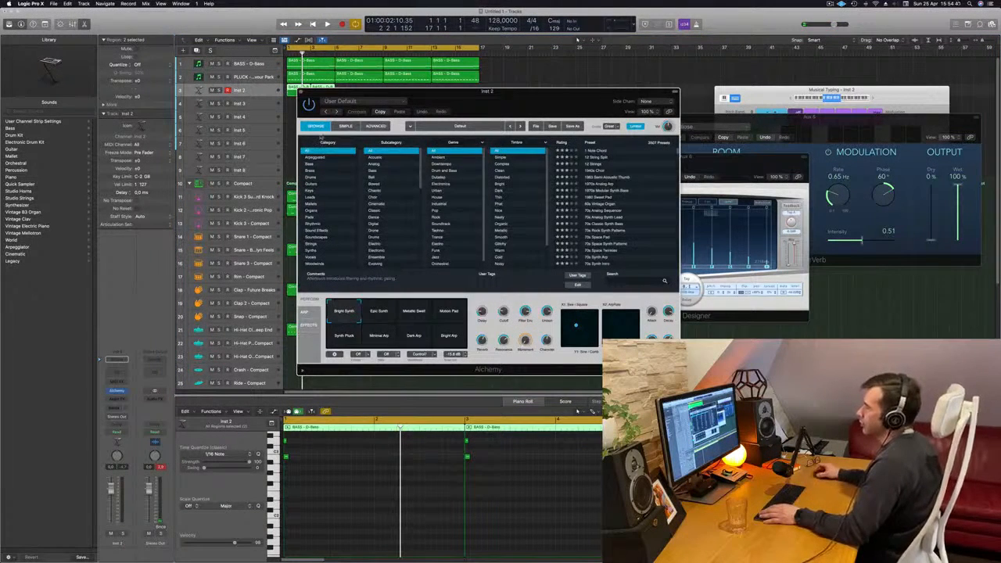
click(311, 164)
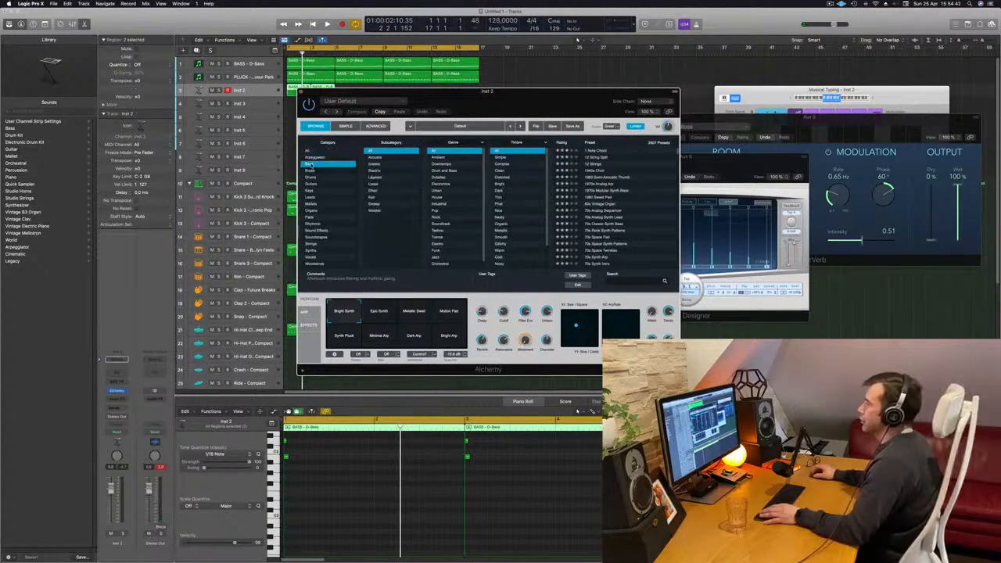
click(313, 170)
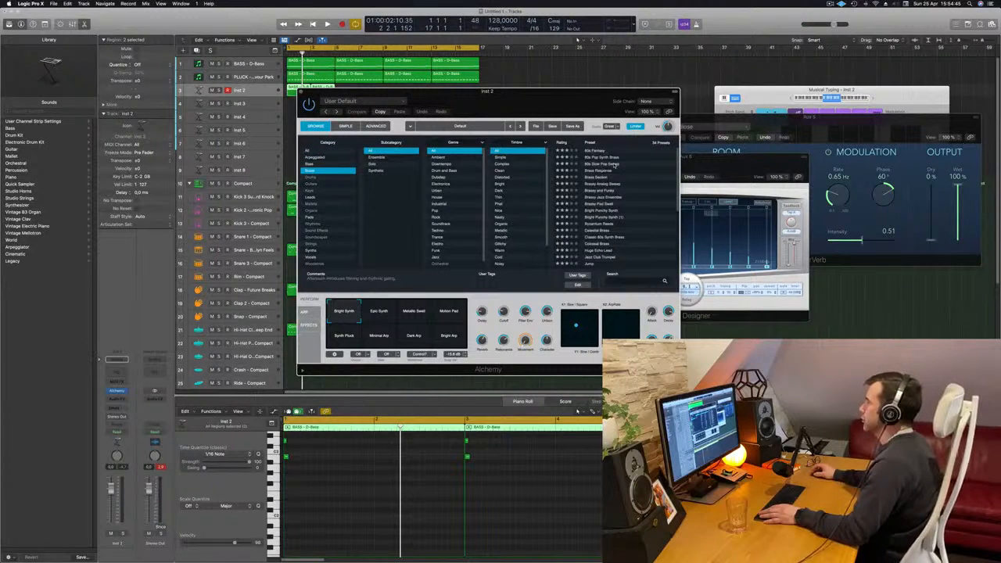
drag(553, 104, 806, 72)
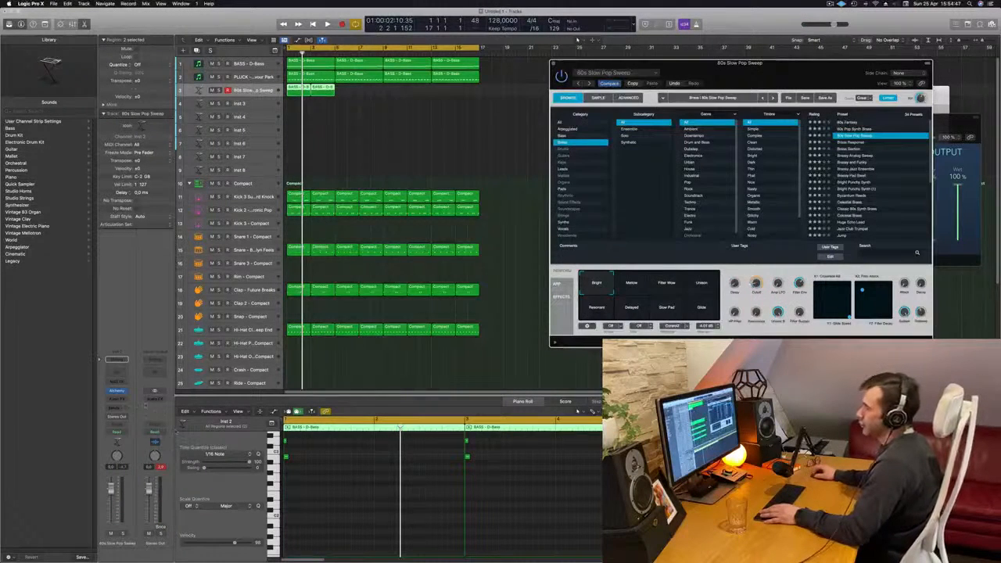
Add sends to Bus 6 and Bus 5 on the 80s Slow Pop Sweep track with playback running.
click(116, 407)
mouse_move(119, 418)
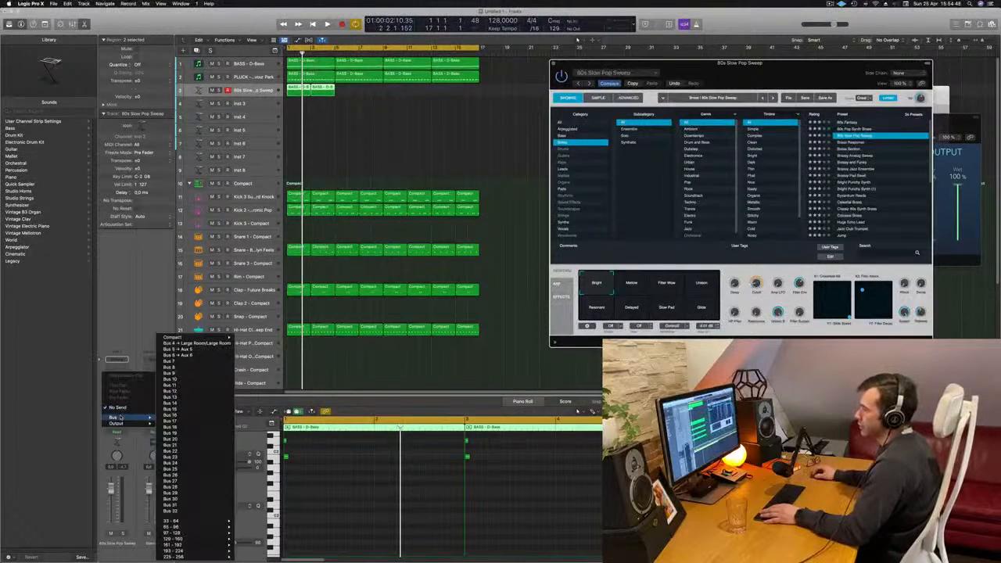
click(194, 357)
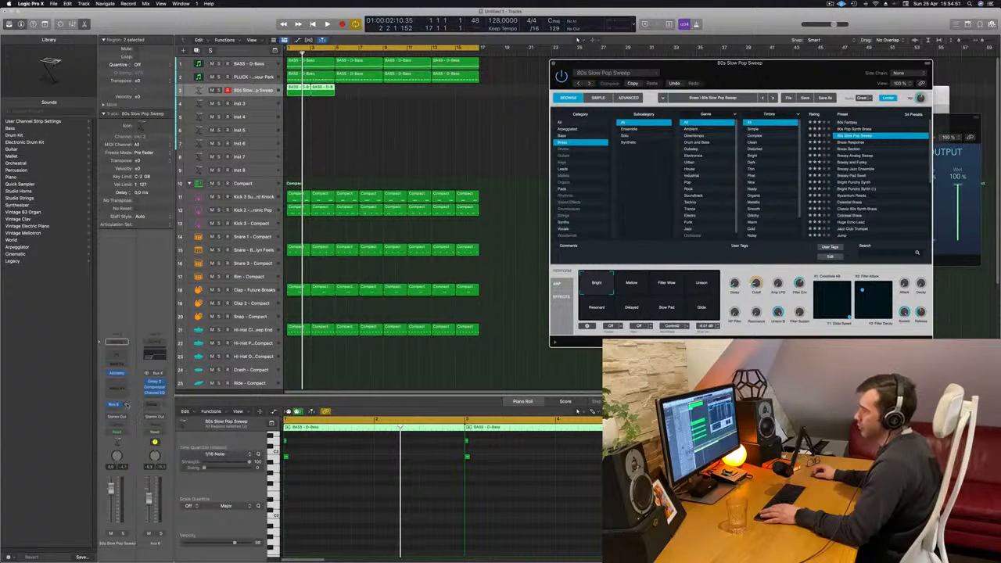
key(space)
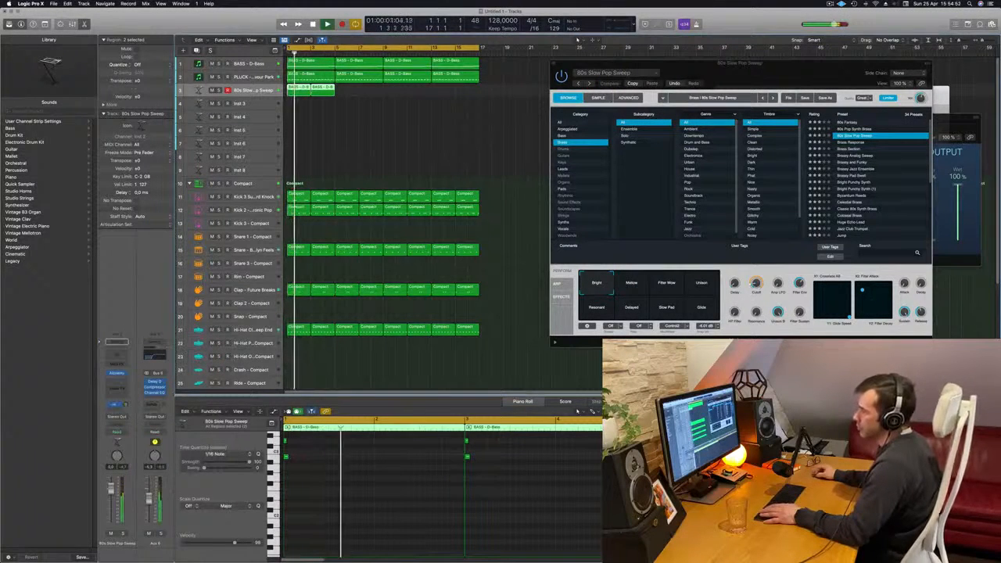
key(Return)
key(Return)
drag(125, 405, 112, 400)
click(113, 402)
mouse_move(125, 420)
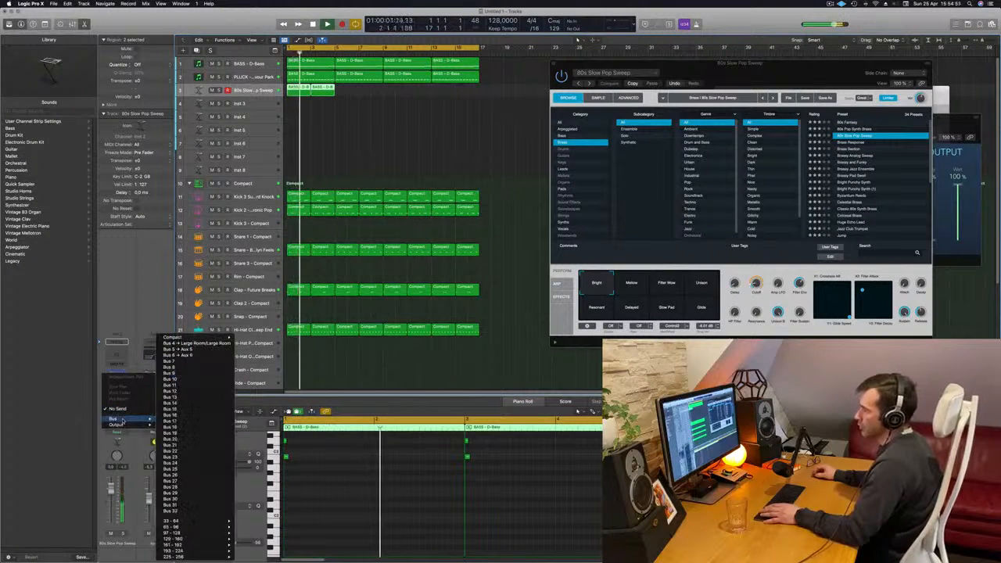
click(188, 366)
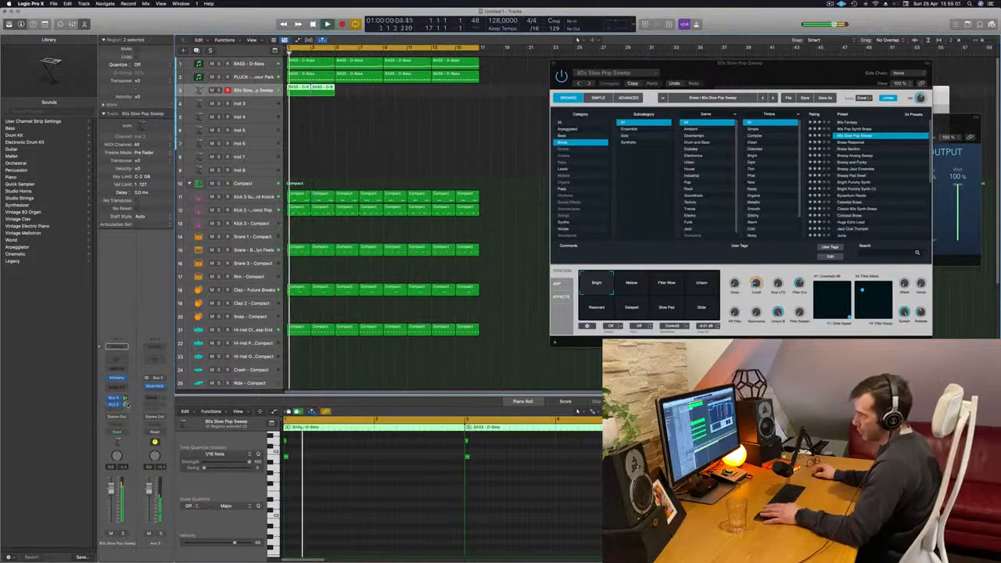
Transpose all the chord notes down an octave and lower the 80s Slow Pop Sweep track's volume.
drag(800, 79, 661, 80)
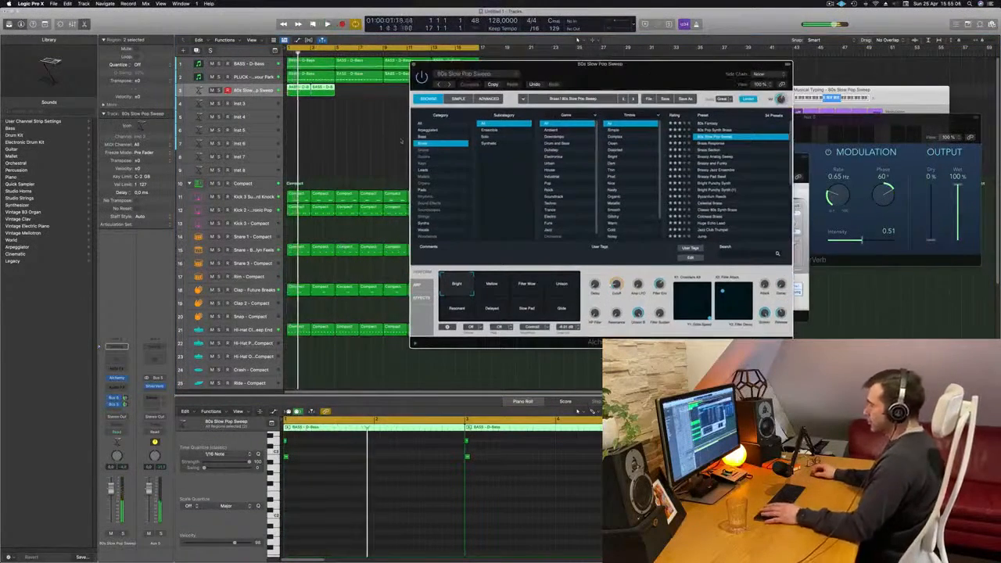
click(367, 481)
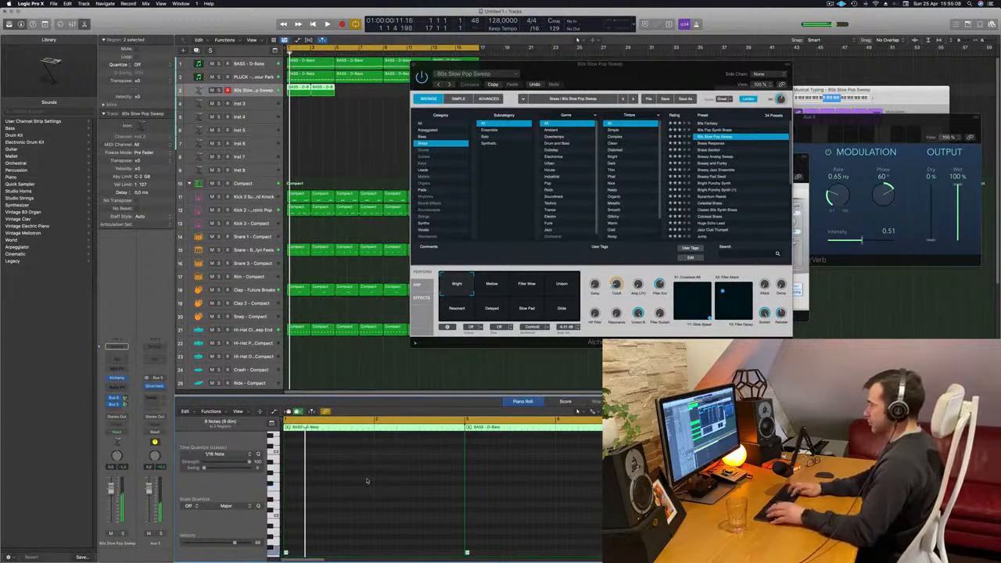
key(alt+shift+Up)
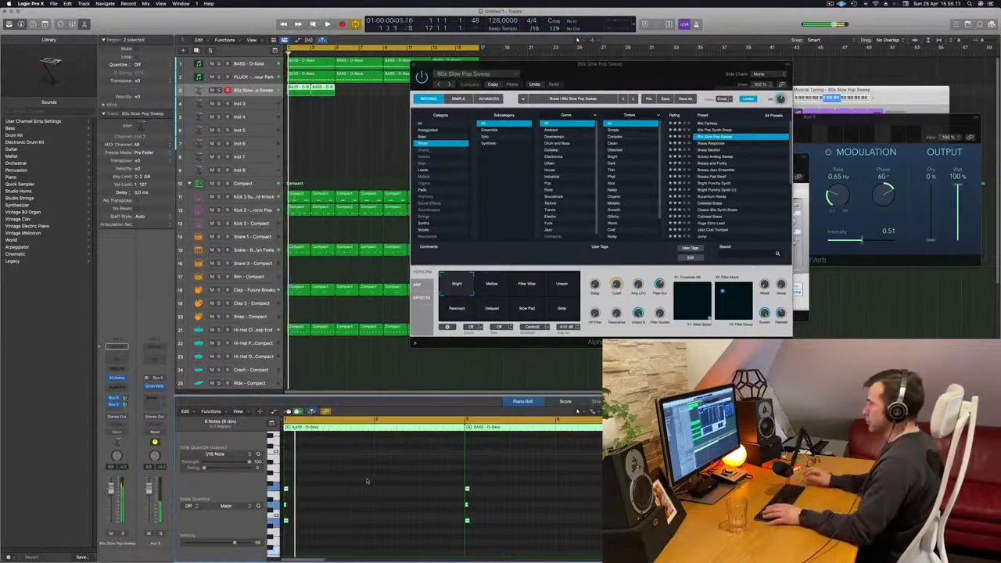
drag(667, 75, 641, 73)
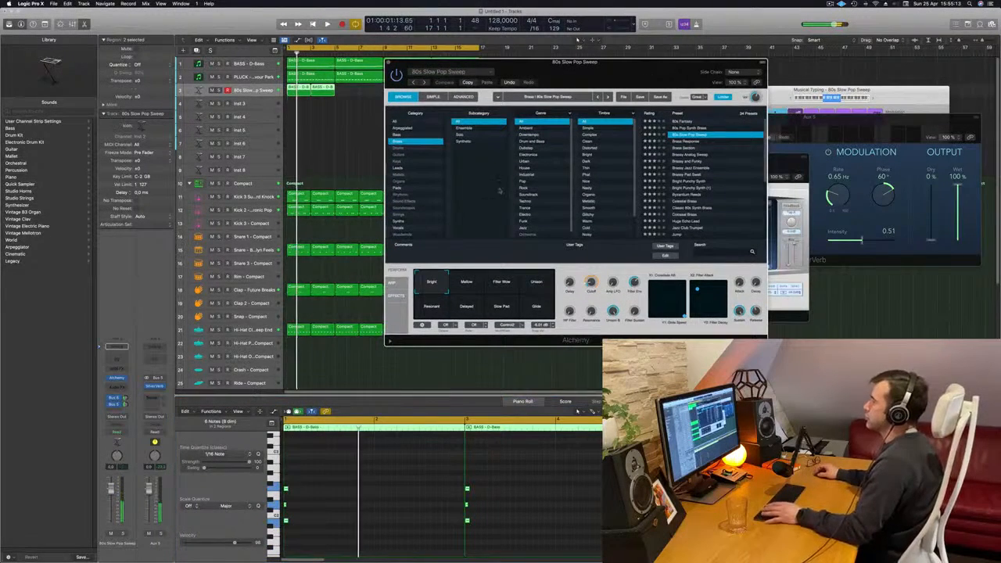
drag(113, 493, 114, 502)
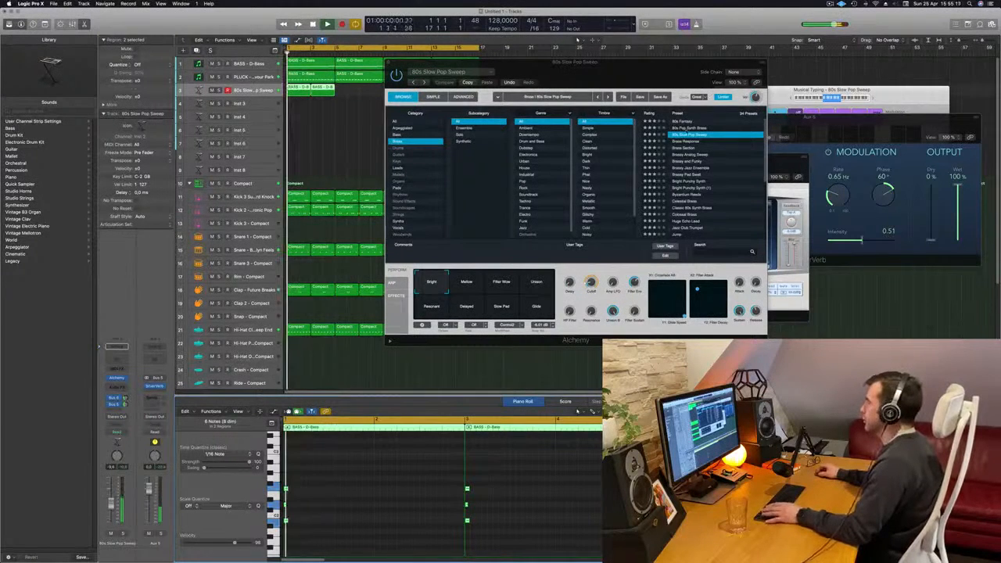
Audition the Alchemy brass presets from 80s Fantasy down to Brass Response.
click(687, 121)
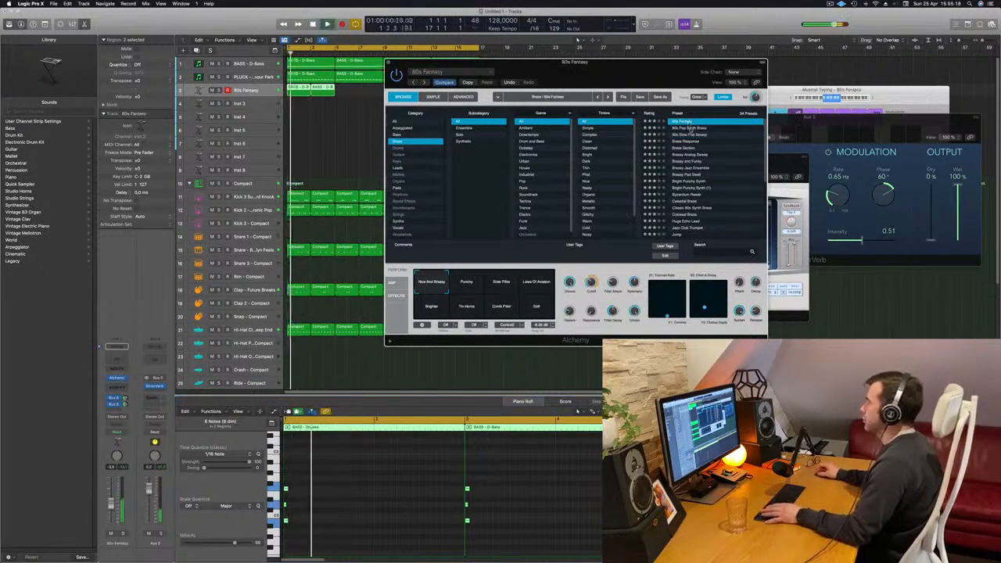
click(692, 127)
click(692, 135)
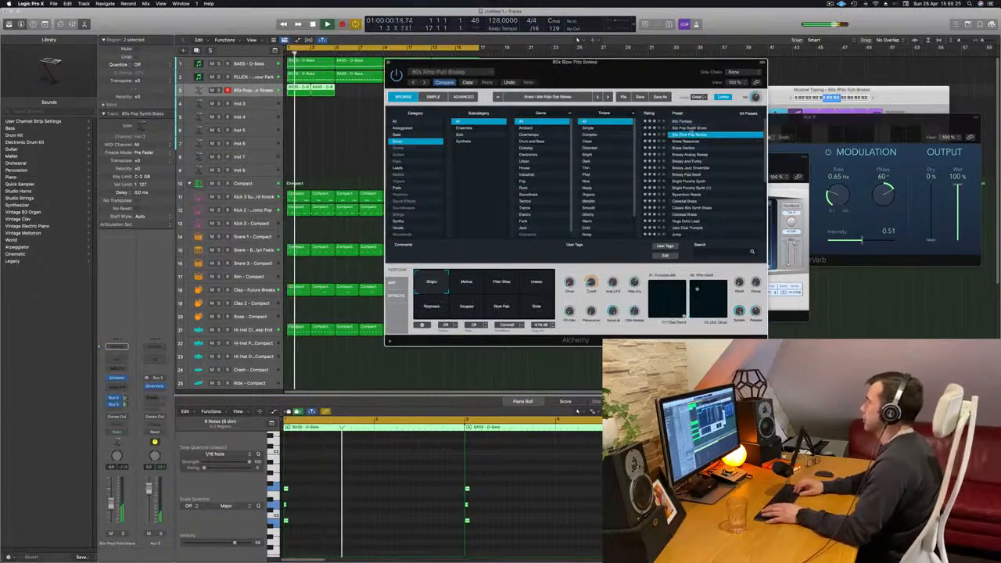
click(691, 141)
Lengthen all the notes of both chords in the piano roll to the same extent.
click(353, 492)
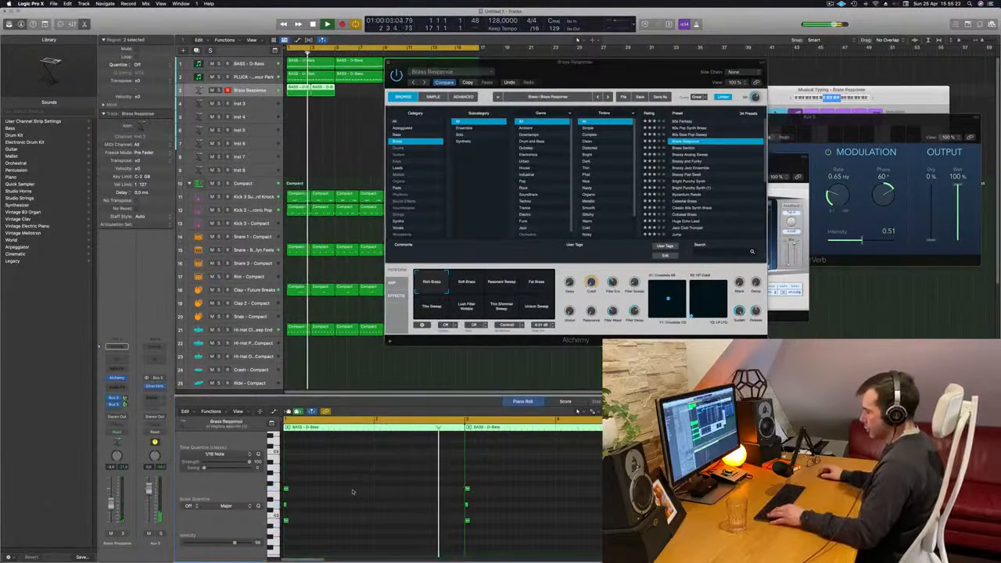
drag(288, 505, 301, 503)
drag(598, 62, 611, 54)
click(578, 411)
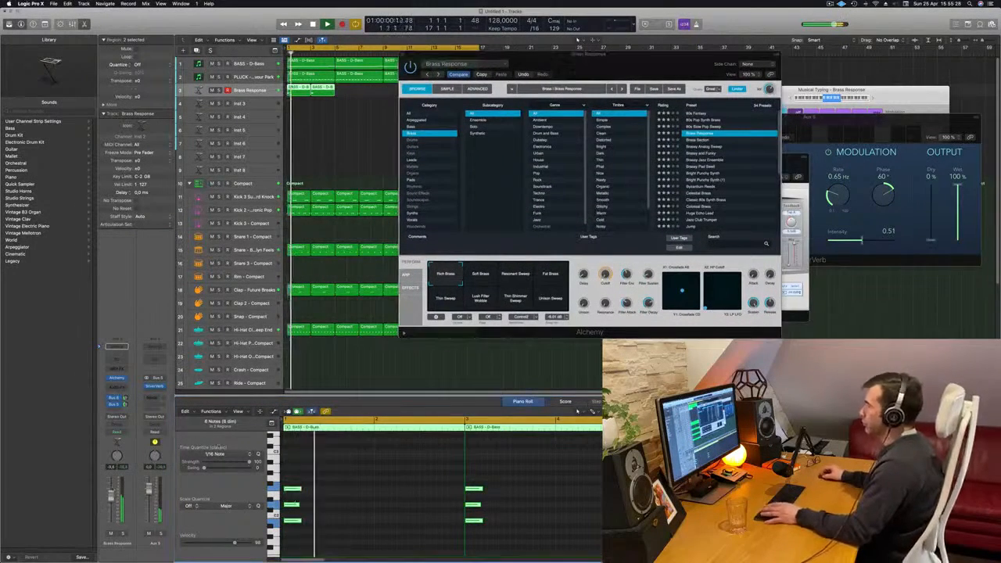
Audition the brass presets from Brass Section to Bright Punchy Synth and return to Brassy Pad Swell.
click(698, 140)
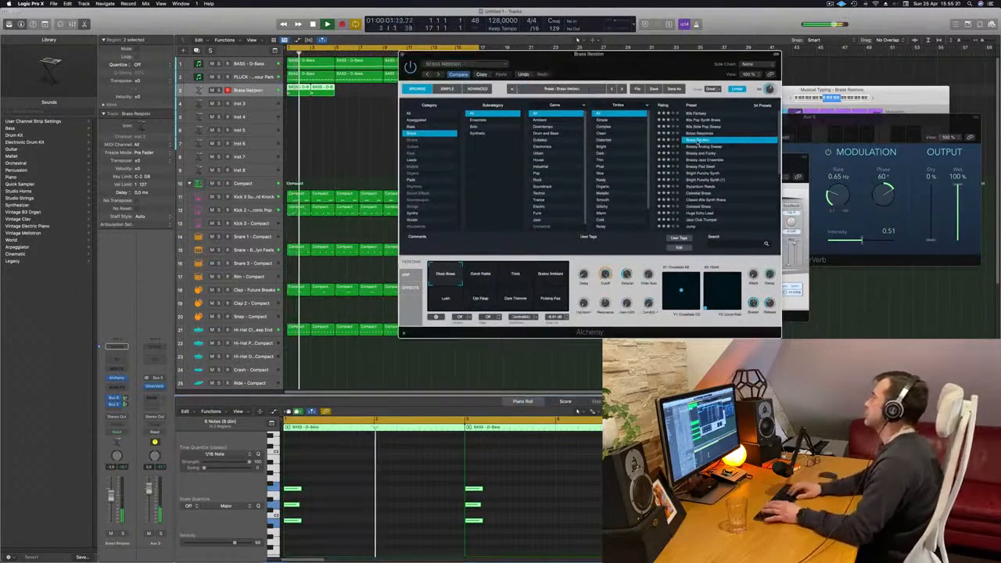
click(699, 146)
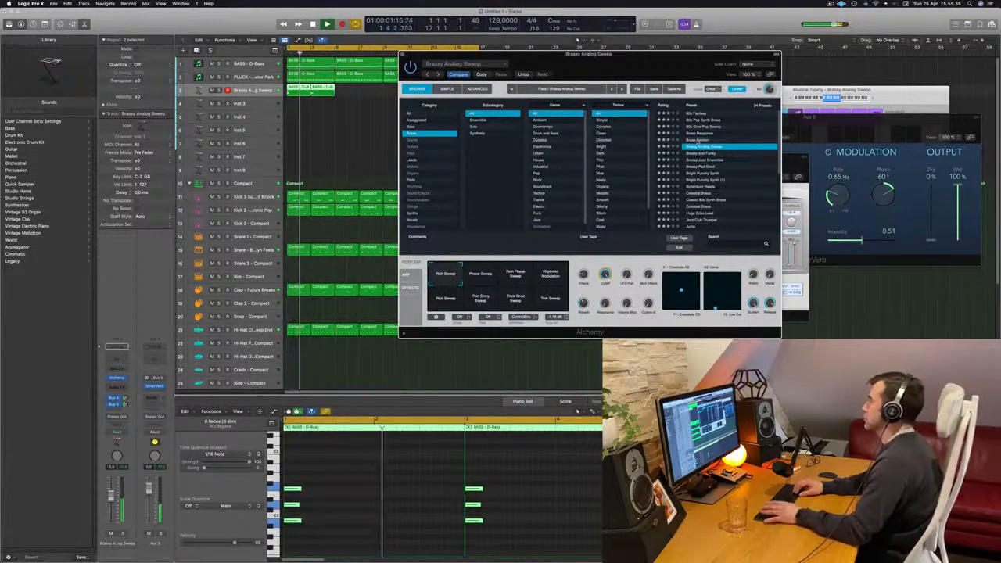
key(Down)
key(Down)
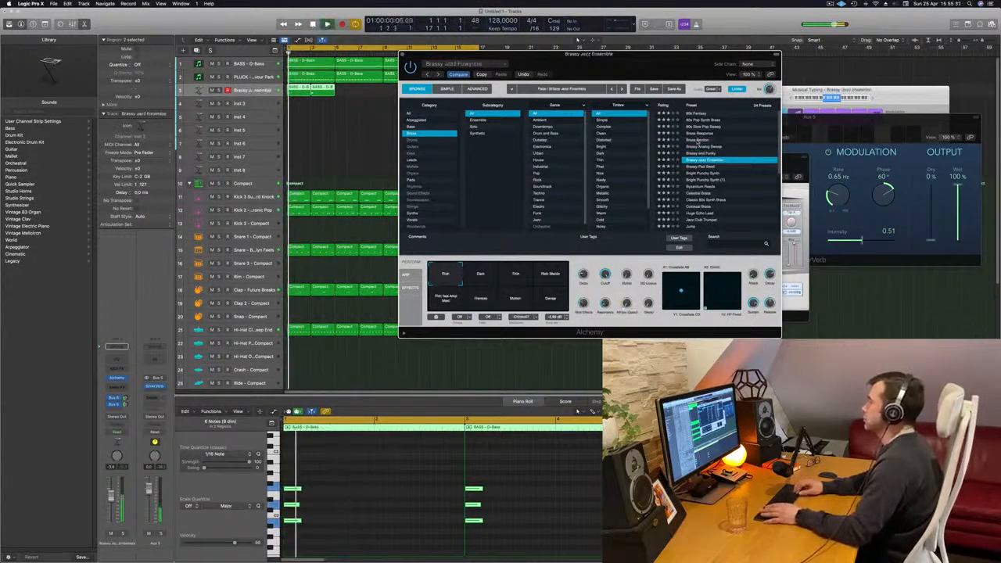
key(Down)
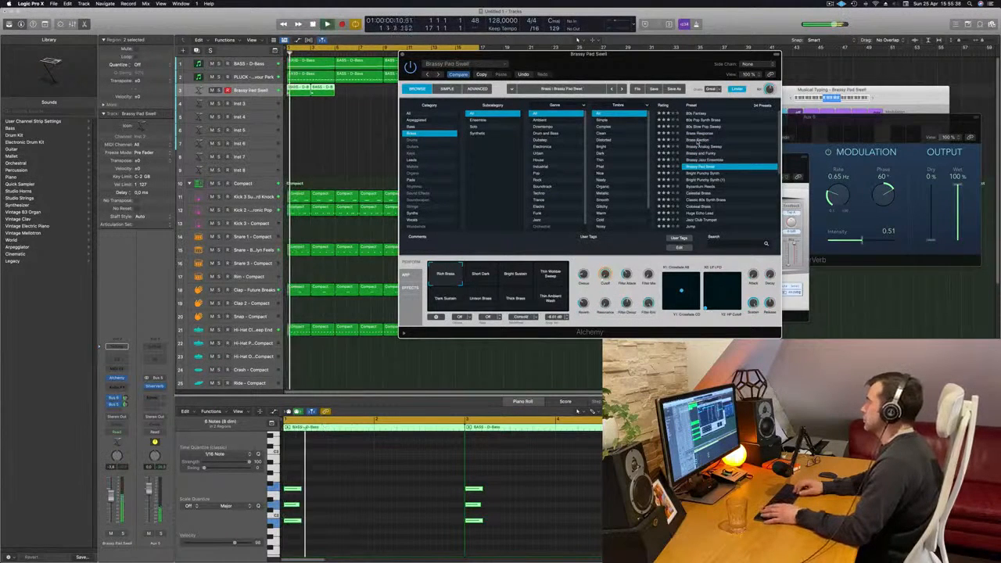
key(Down)
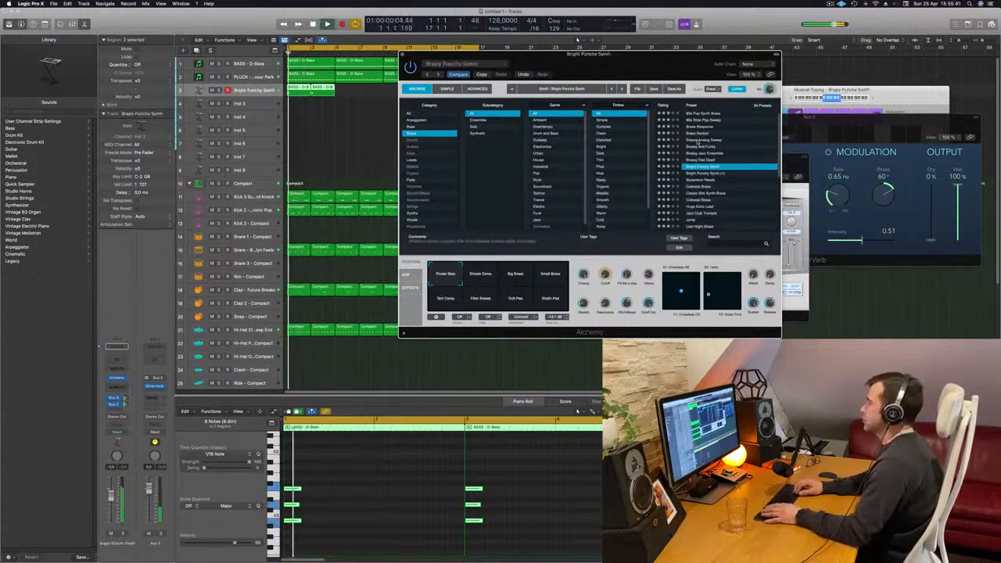
key(Up)
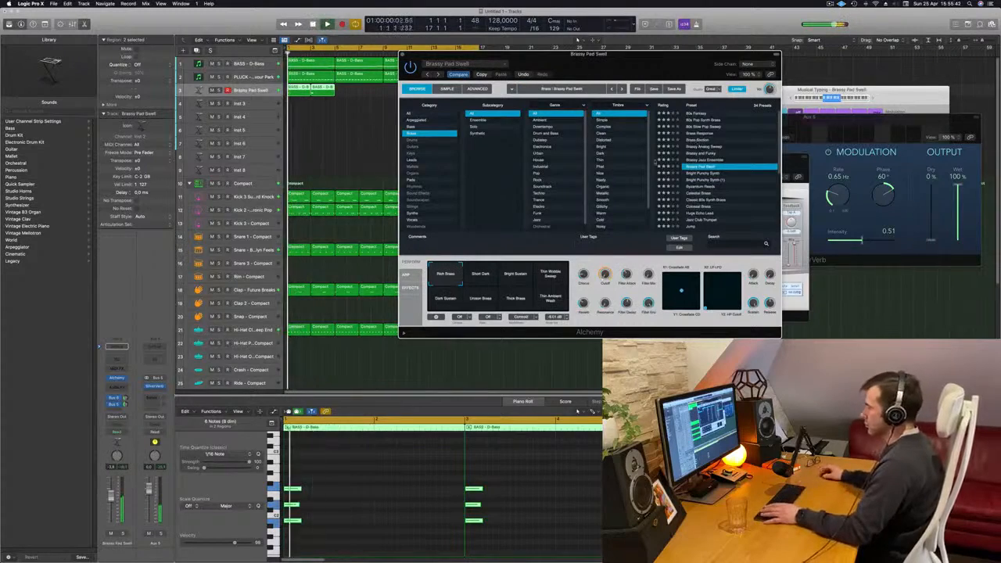
Transpose all the chord notes on the Brassy Pad Swell track up an octave.
key(space)
click(580, 490)
key(super+a)
key(alt+shift+Up)
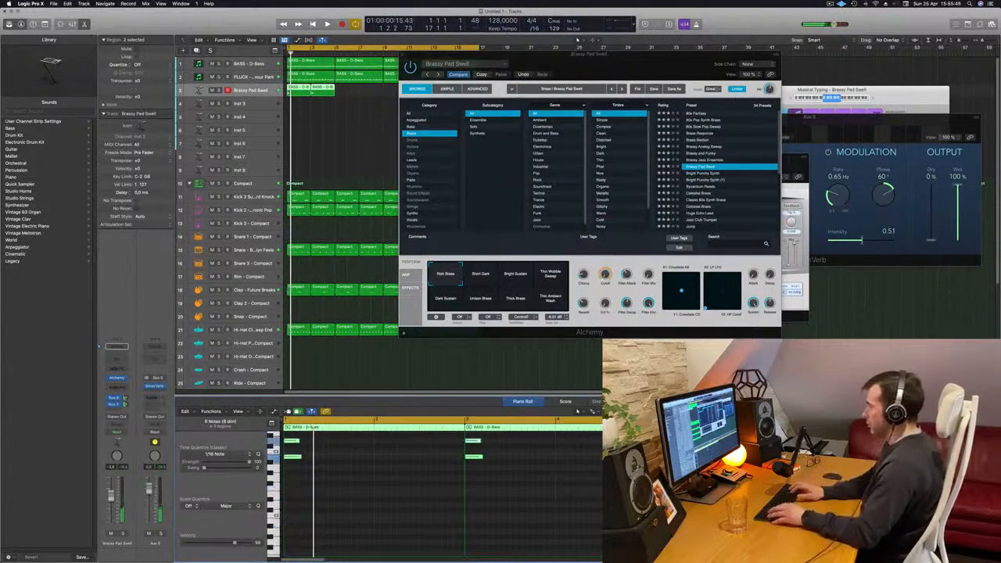
Move the top note of the bar 3 chord down below its other two notes.
drag(729, 58, 809, 47)
scroll(530, 471, up, 4)
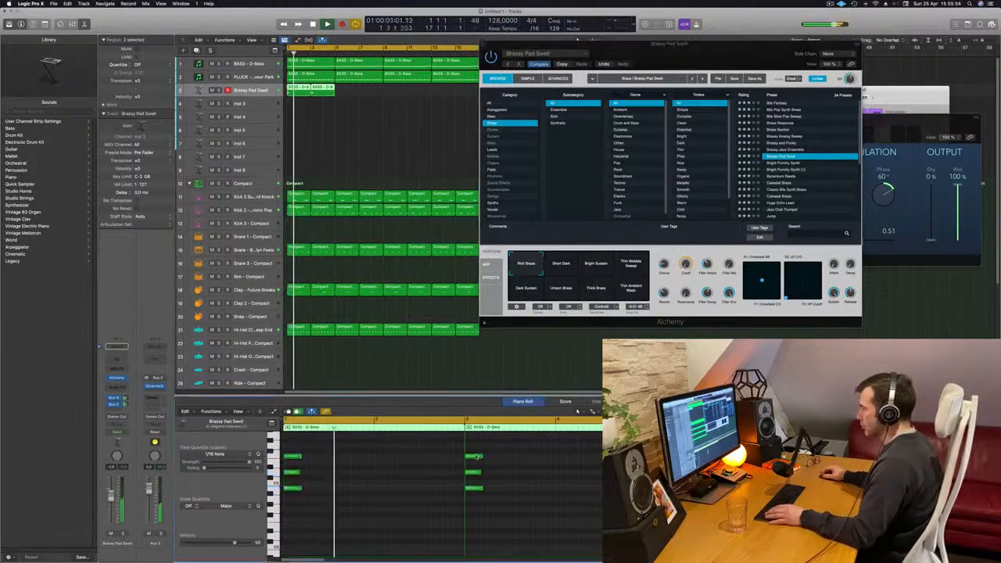
drag(473, 456, 475, 510)
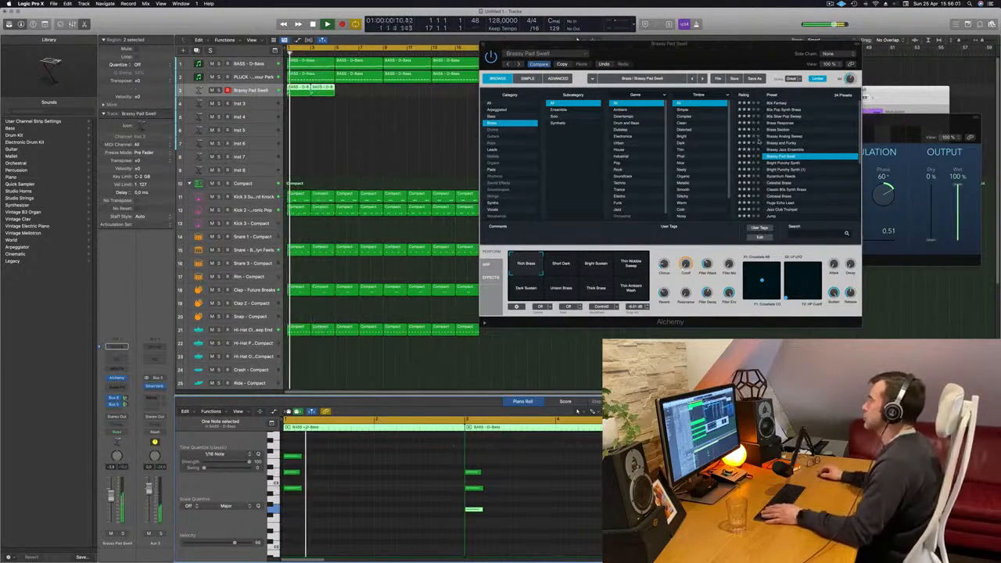
Audition Brassy Pad Swell's Bright Sustain, Thin Wobble Sweep, Dark Sustain and Unison Brass performance variations during playback.
click(598, 266)
click(599, 267)
click(629, 266)
key(Return)
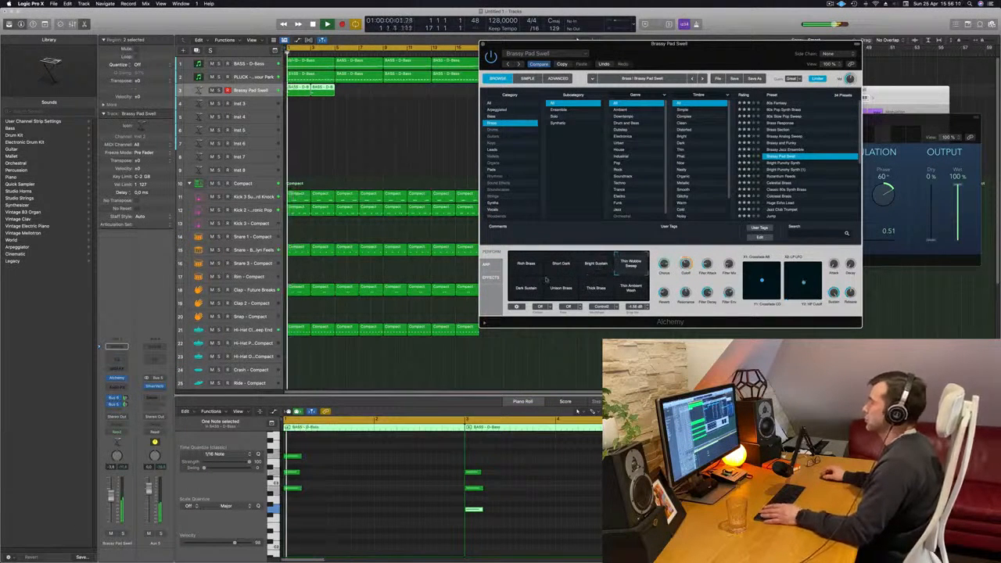
click(525, 289)
click(569, 291)
key(Return)
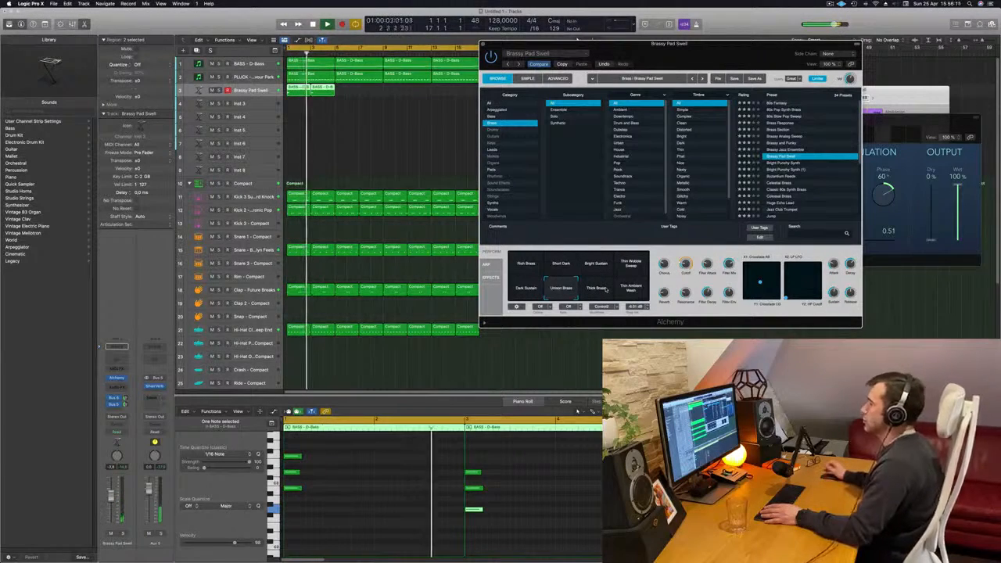
Audition the brass presets Bright Punchy Synth, Bright Punchy Synth (1), Byzantium Reeds and Celestial Brass during playback.
drag(641, 45, 720, 76)
click(390, 100)
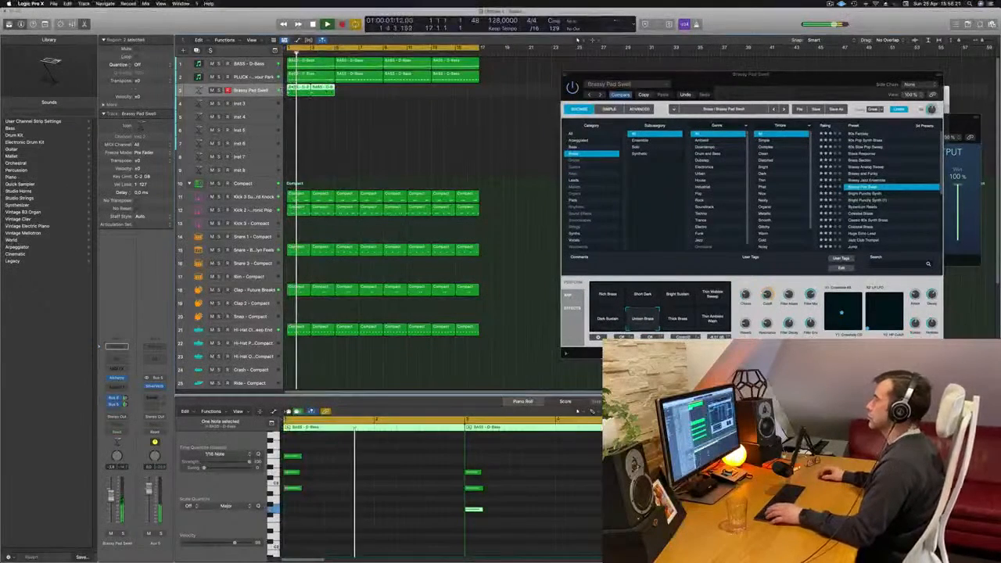
click(855, 194)
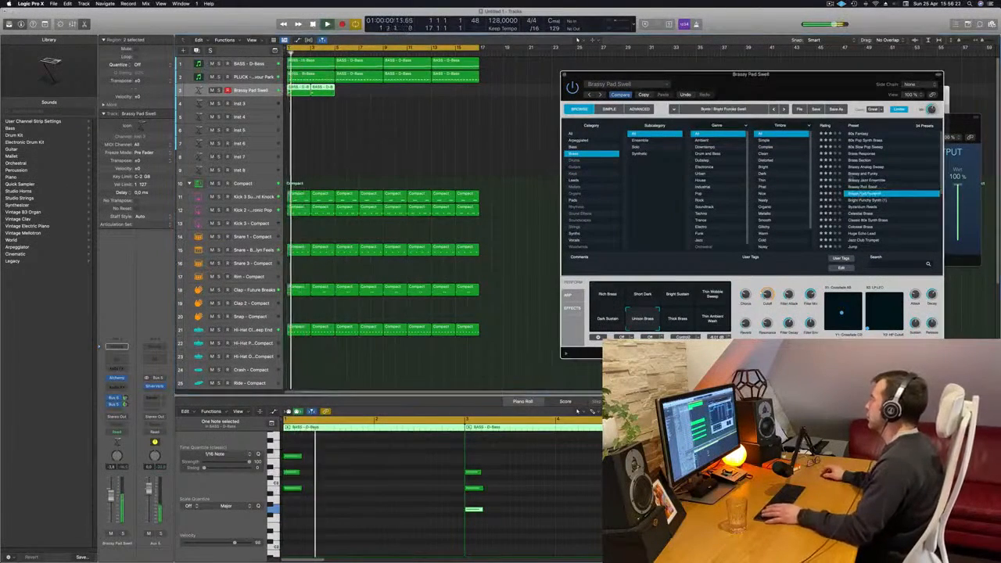
drag(819, 192, 798, 187)
click(843, 196)
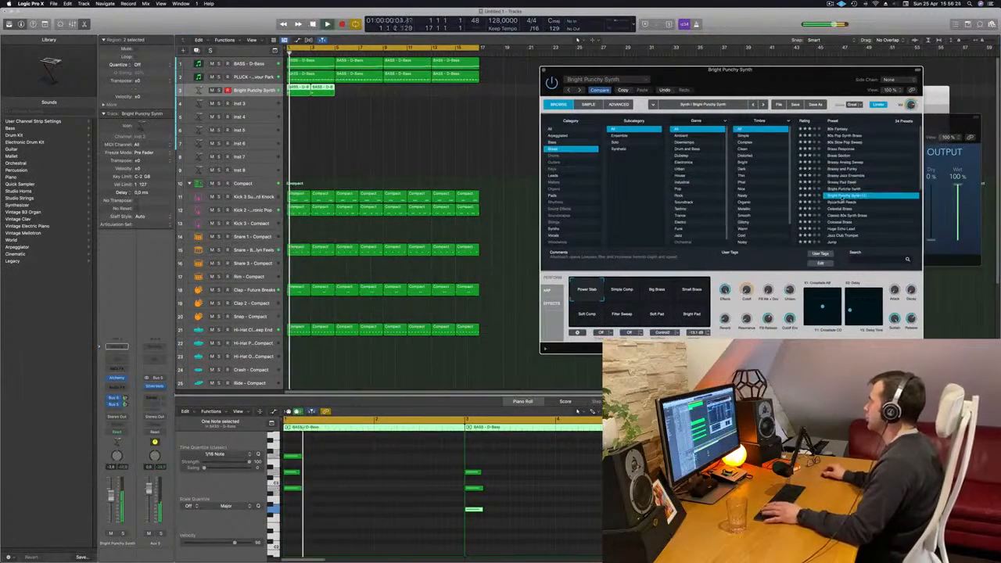
click(849, 203)
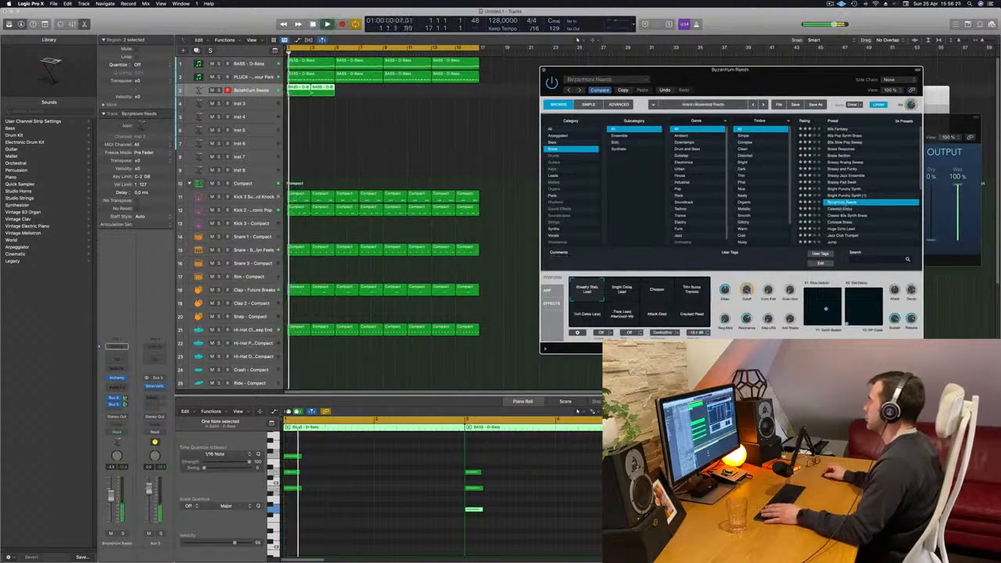
click(842, 210)
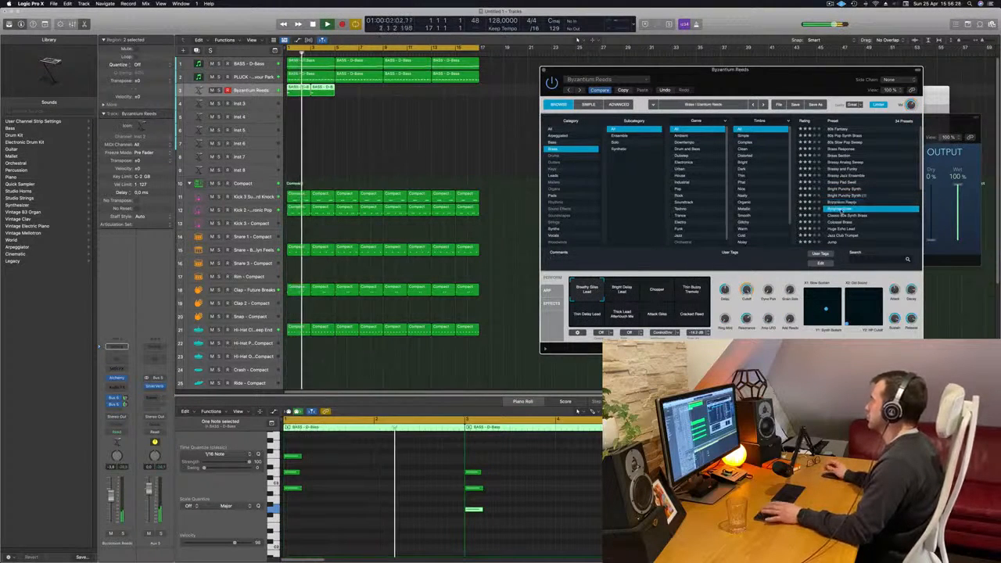
Audition the Jump preset further down the brass list, and load the Out Of Touch preset.
scroll(865, 209, down, 2)
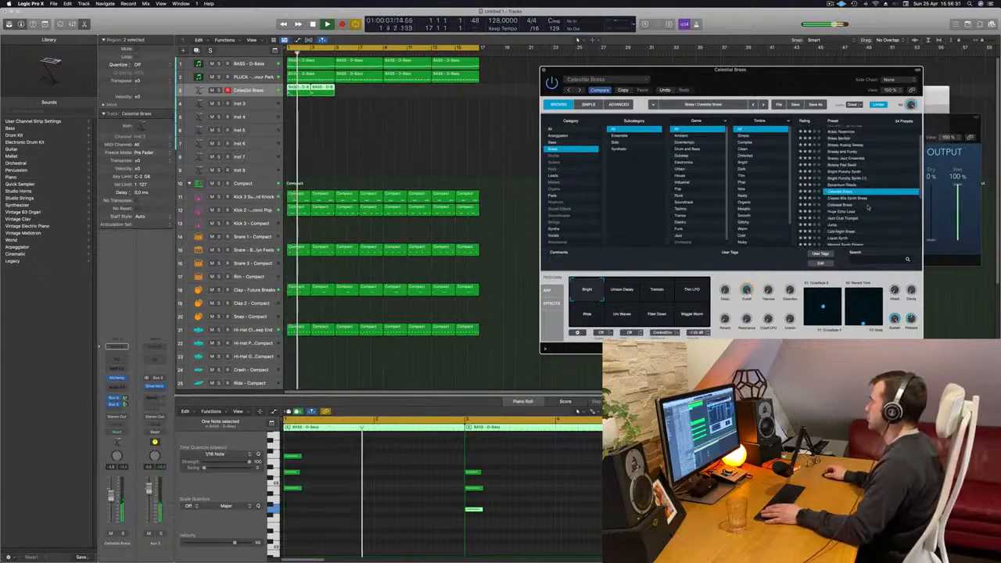
scroll(857, 196, down, 2)
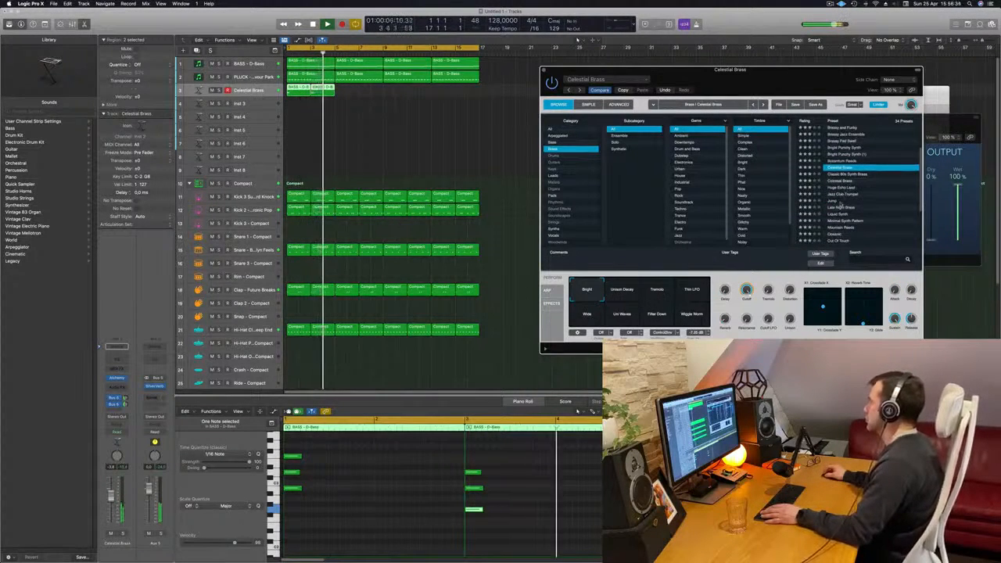
click(841, 201)
scroll(861, 198, down, 1)
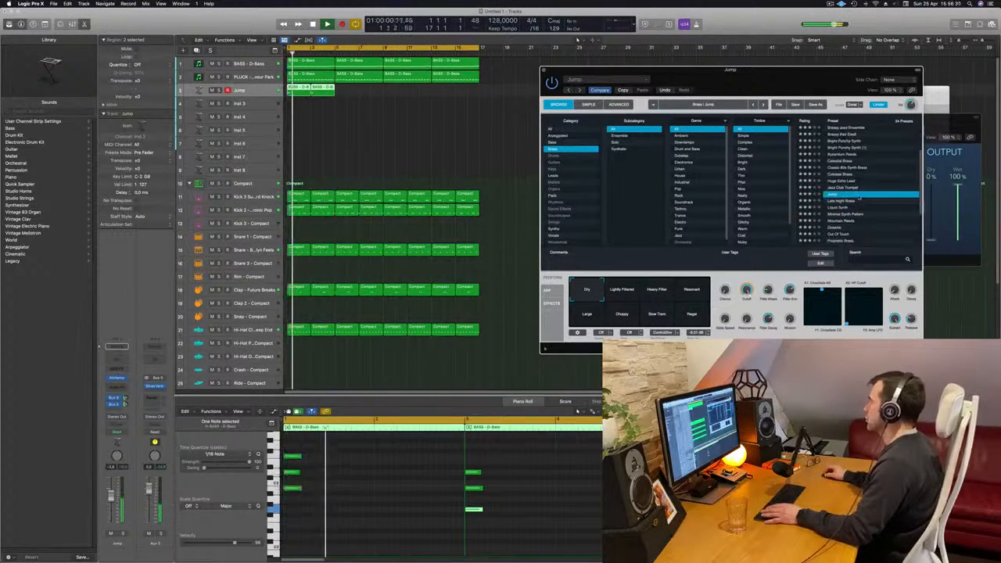
scroll(860, 203, down, 1)
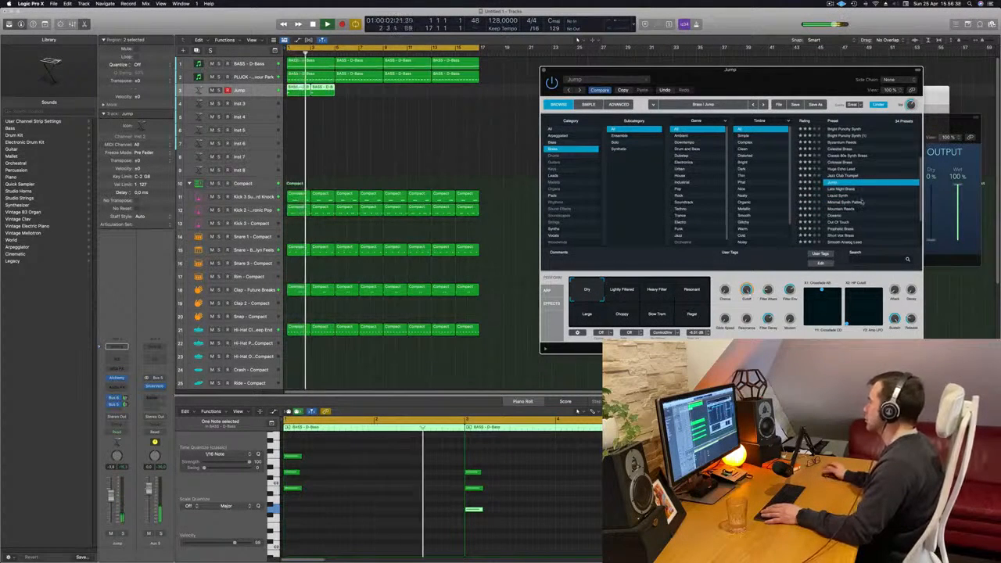
scroll(862, 202, down, 2)
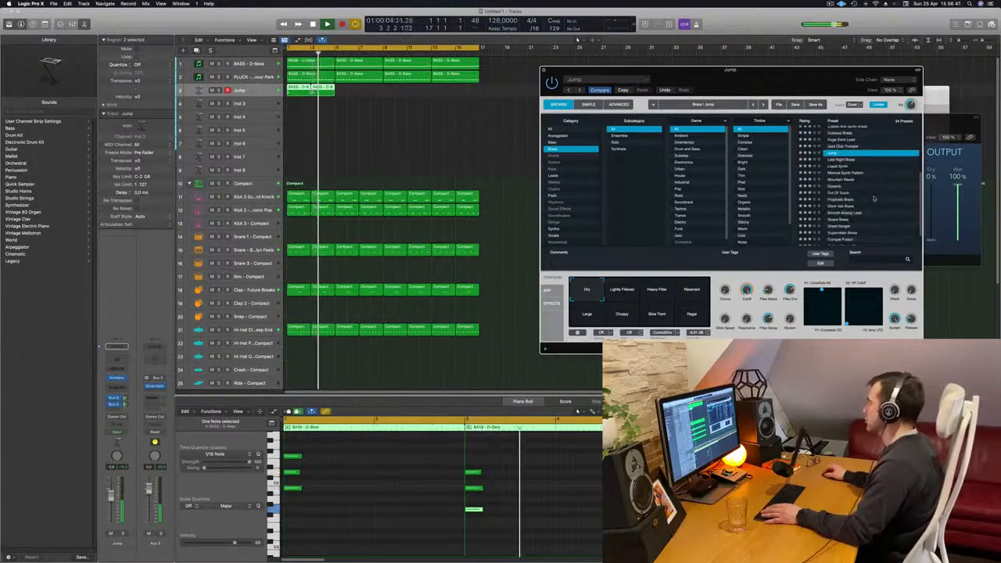
click(860, 192)
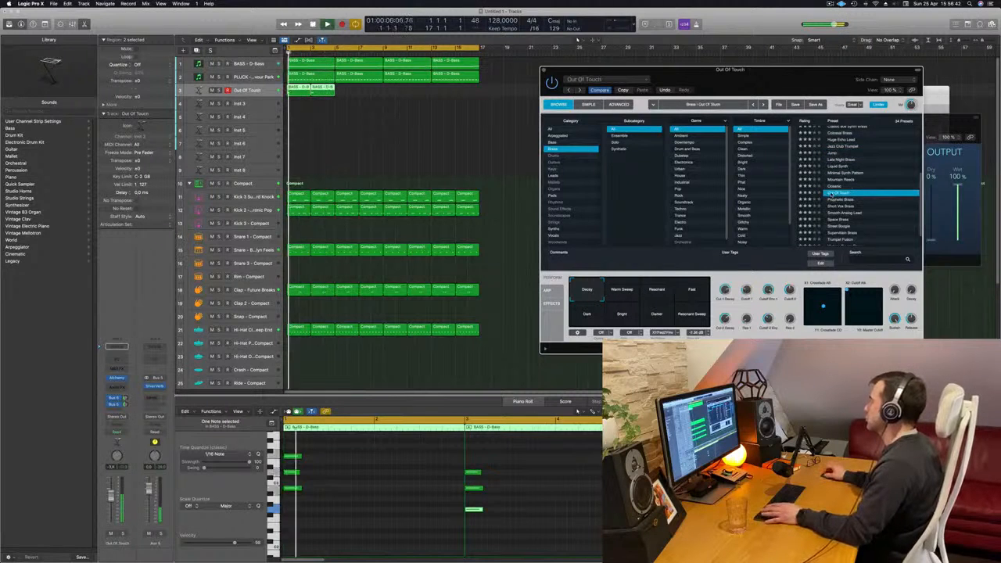
scroll(877, 187, down, 2)
scroll(747, 188, down, 1)
Try Out Of Touch's Warm Sweep, Resonant, Dark and Bright performance variations during playback, and close the Alchemy window.
click(629, 289)
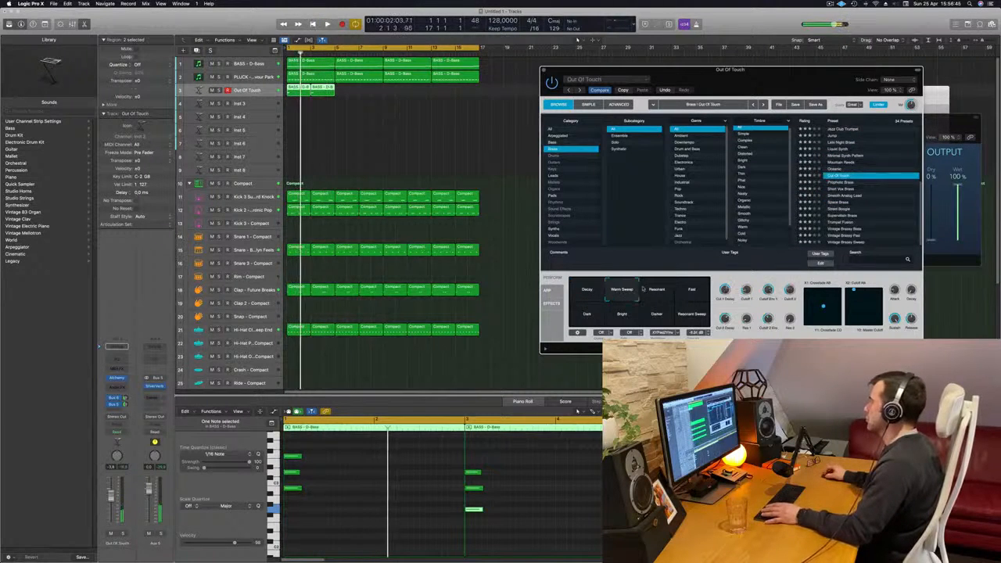
click(679, 297)
key(space)
click(591, 315)
key(space)
key(space)
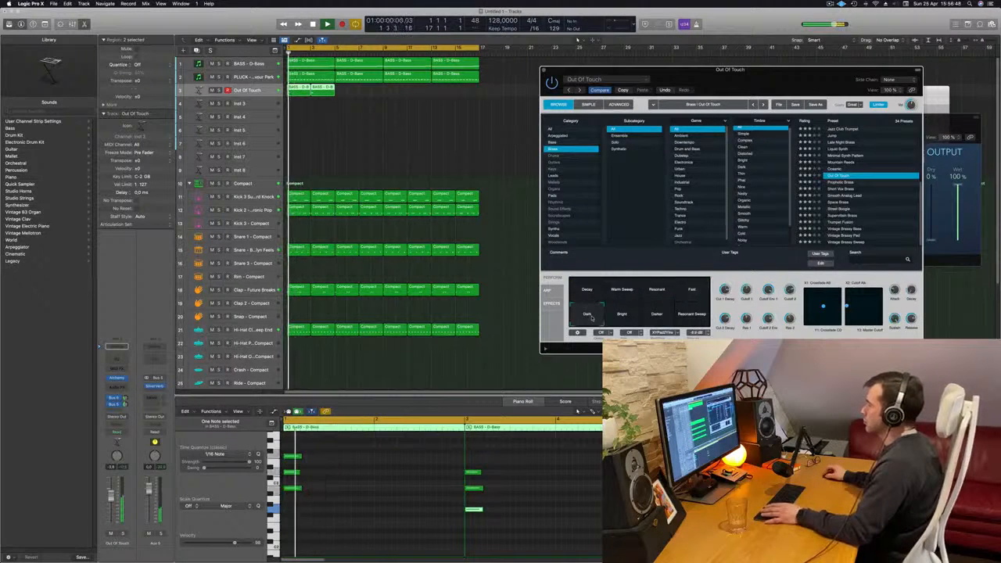
click(624, 315)
key(space)
key(space)
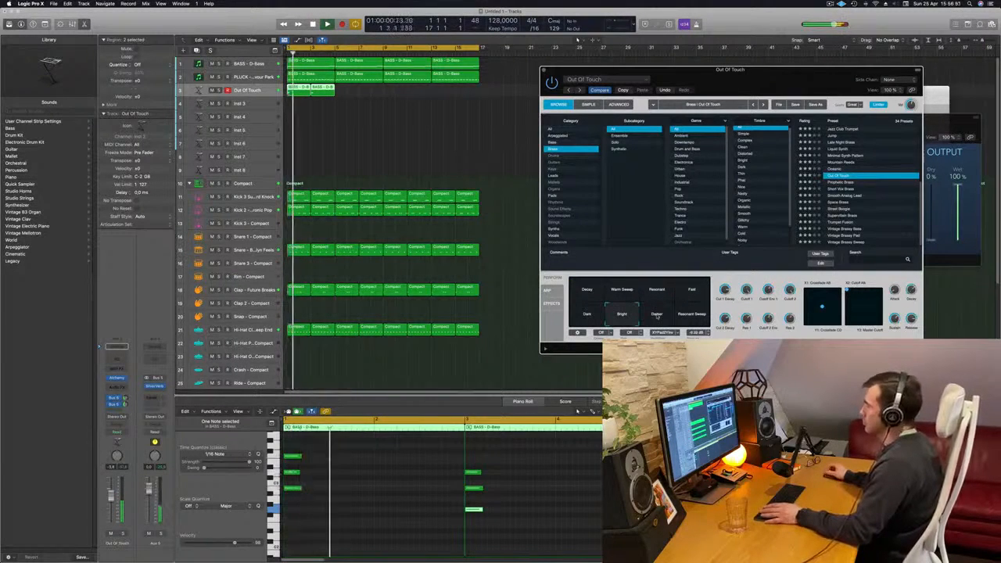
drag(541, 71, 436, 88)
click(438, 87)
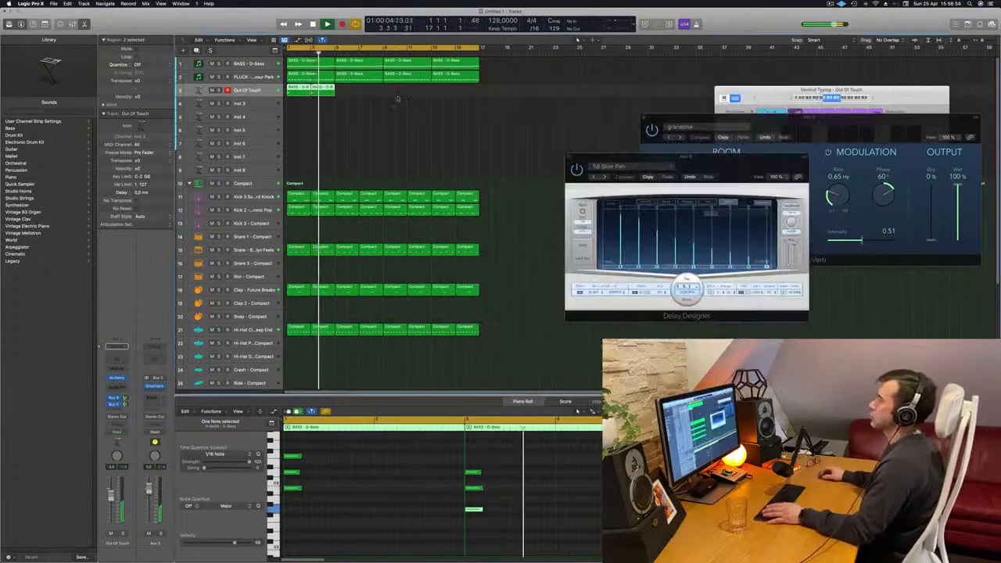
Repeat the chord regions on the Out Of Touch track up to bar 17 and play the arrangement from the start.
drag(303, 91, 397, 98)
click(353, 140)
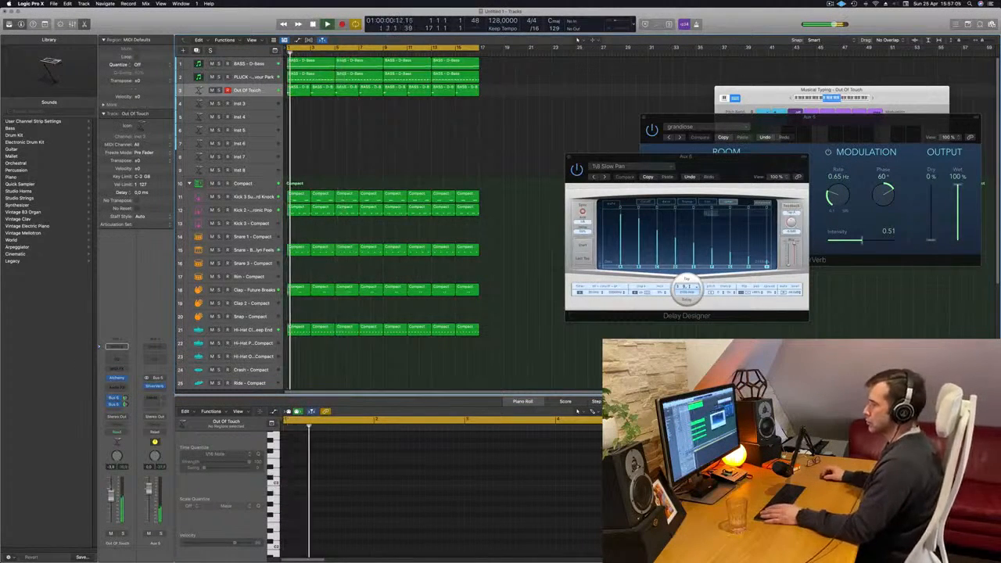
key(Return)
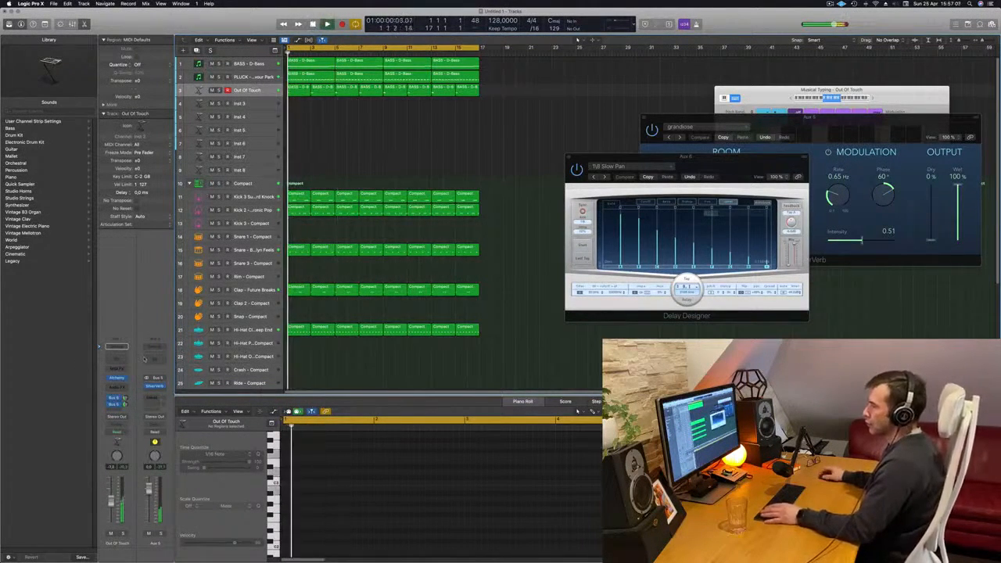
key(Return)
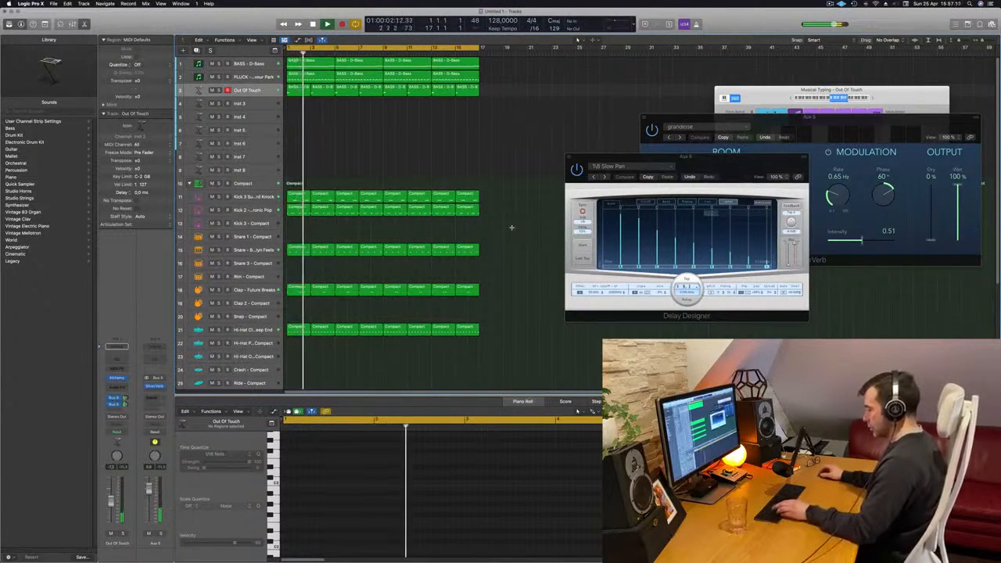
key(Return)
click(256, 89)
click(319, 117)
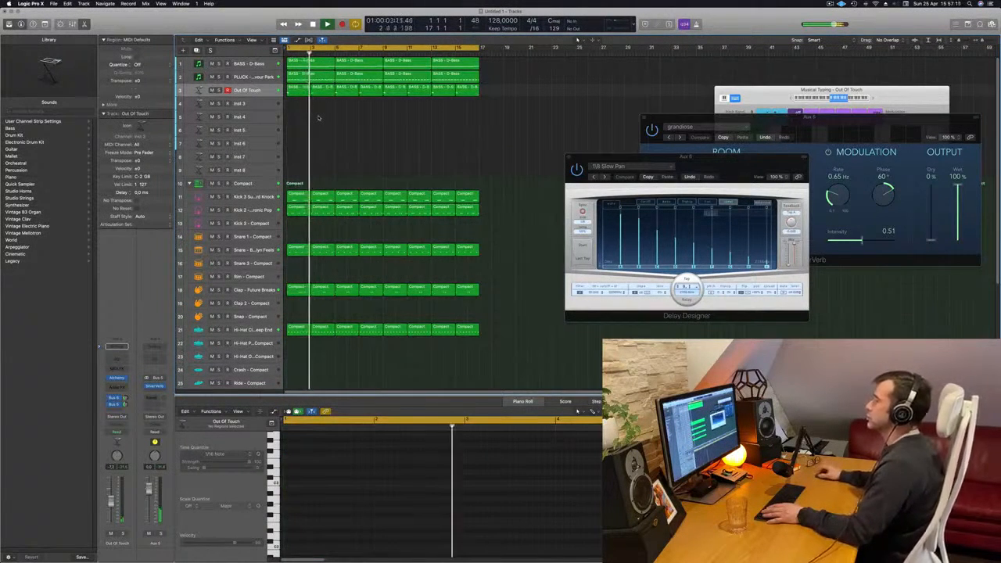
key(Return)
Reopen Alchemy on the Out Of Touch track, choose the Bright performance variation during playback, and close the window.
click(245, 90)
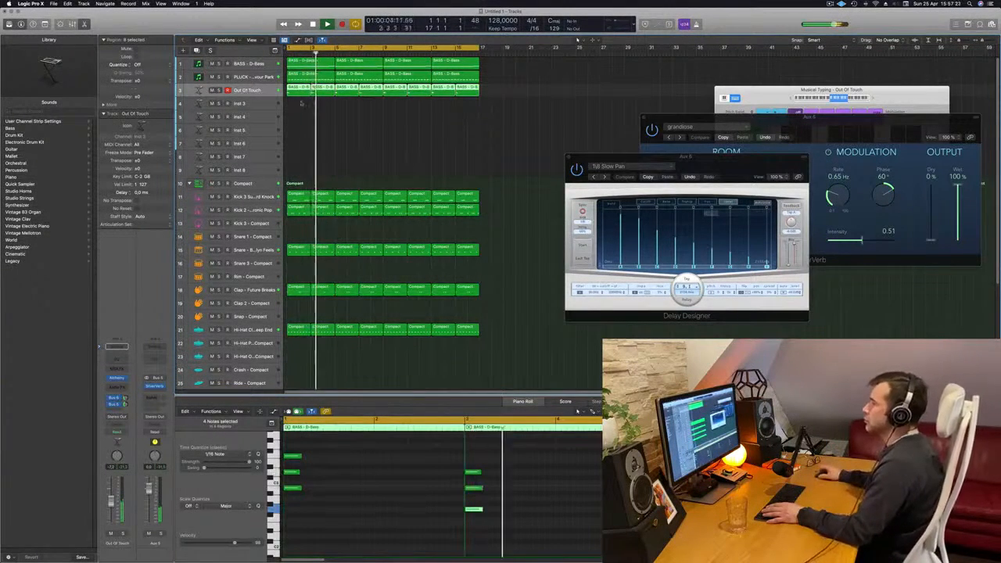
click(116, 378)
key(Return)
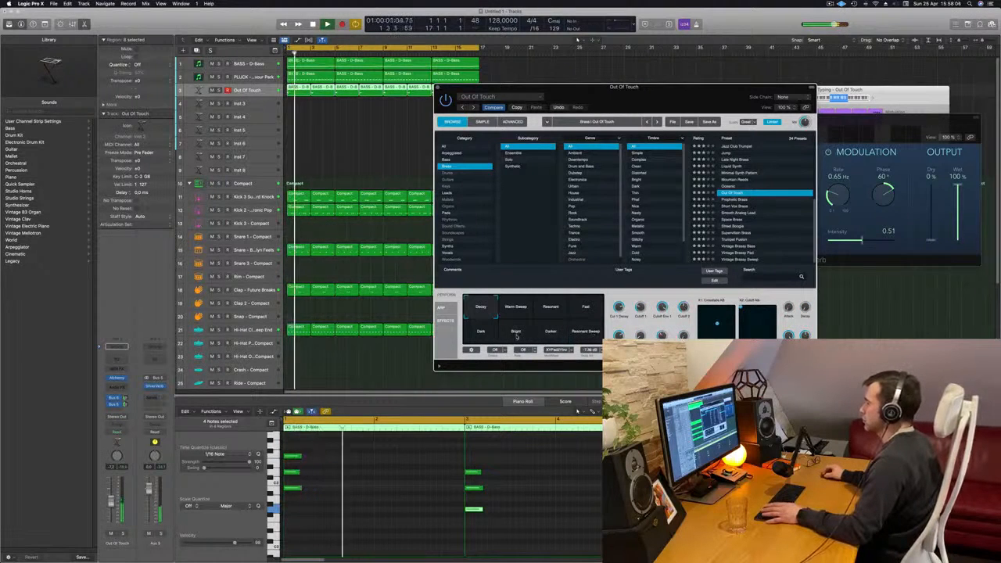
drag(625, 86, 661, 76)
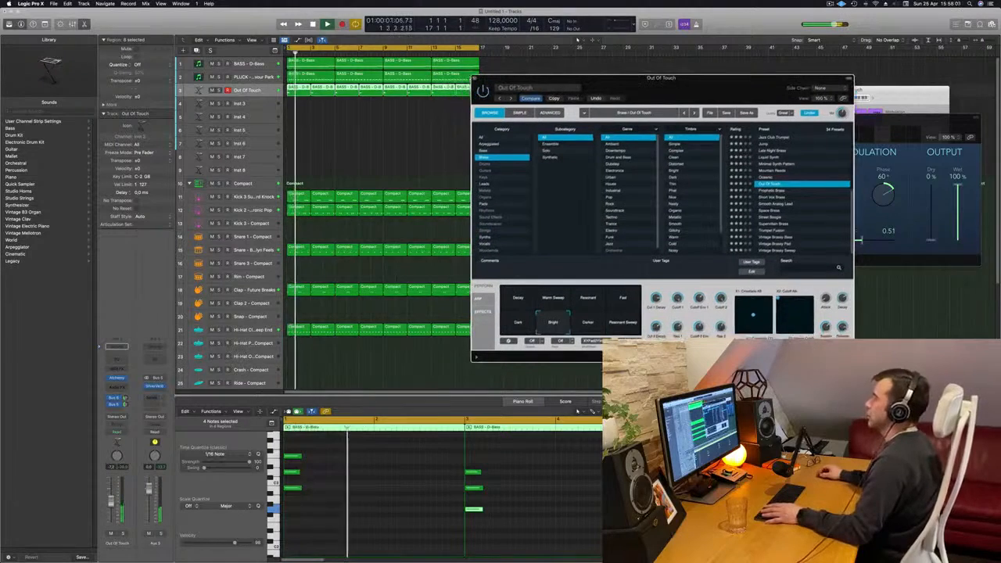
key(super+w)
key(space)
key(space)
click(380, 146)
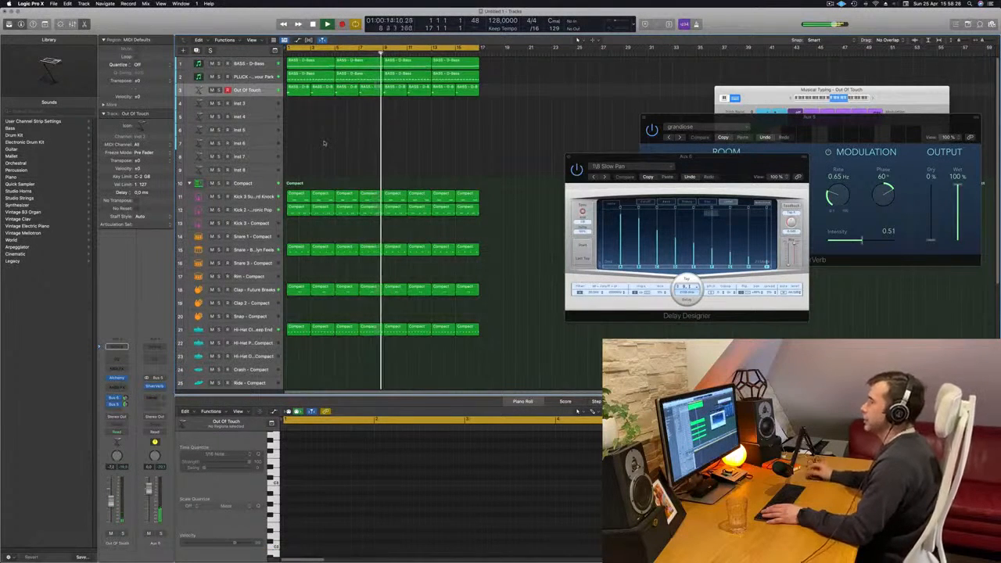
Duplicate the BASS - D-Bass track and copy its first region onto the new track below.
click(265, 104)
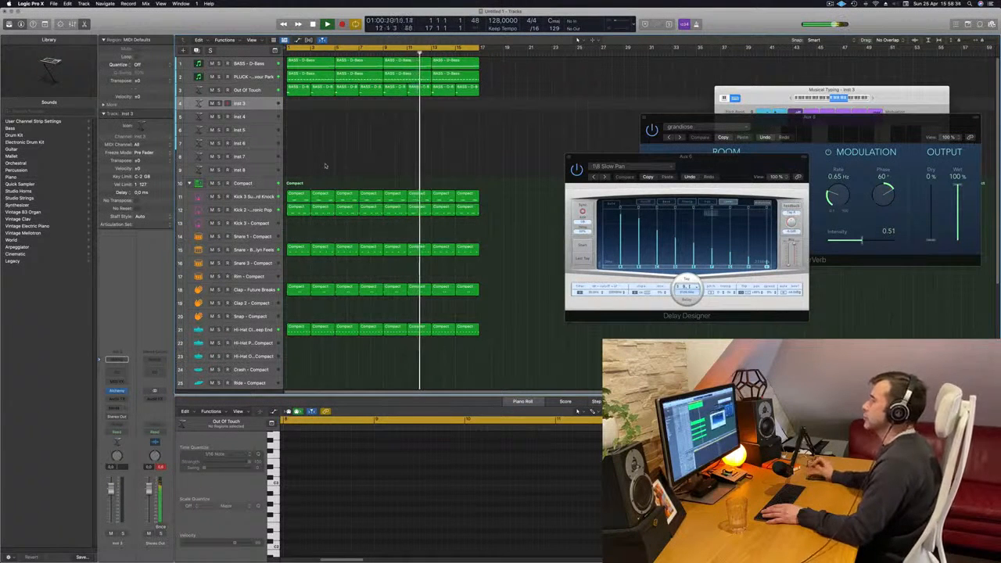
key(Return)
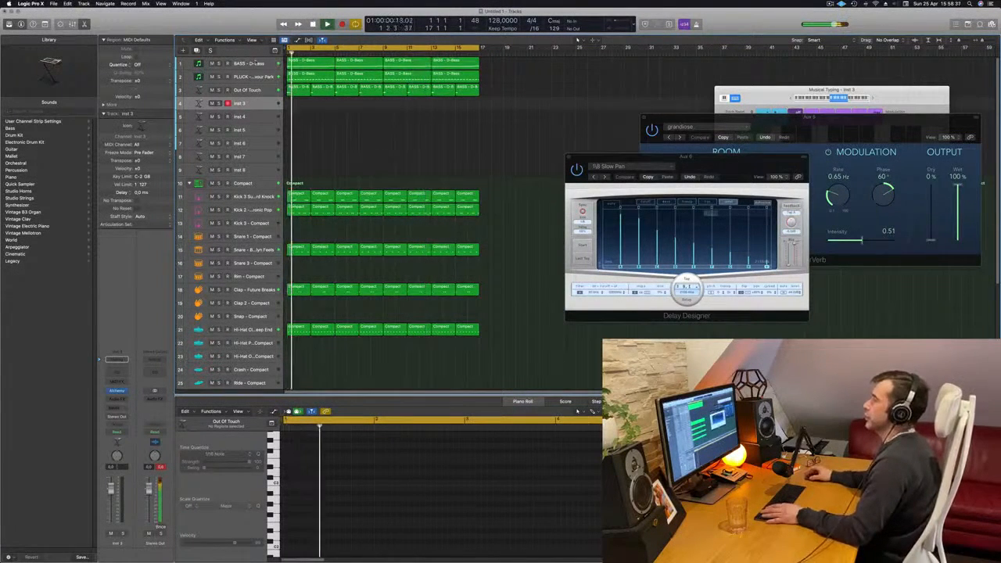
click(250, 63)
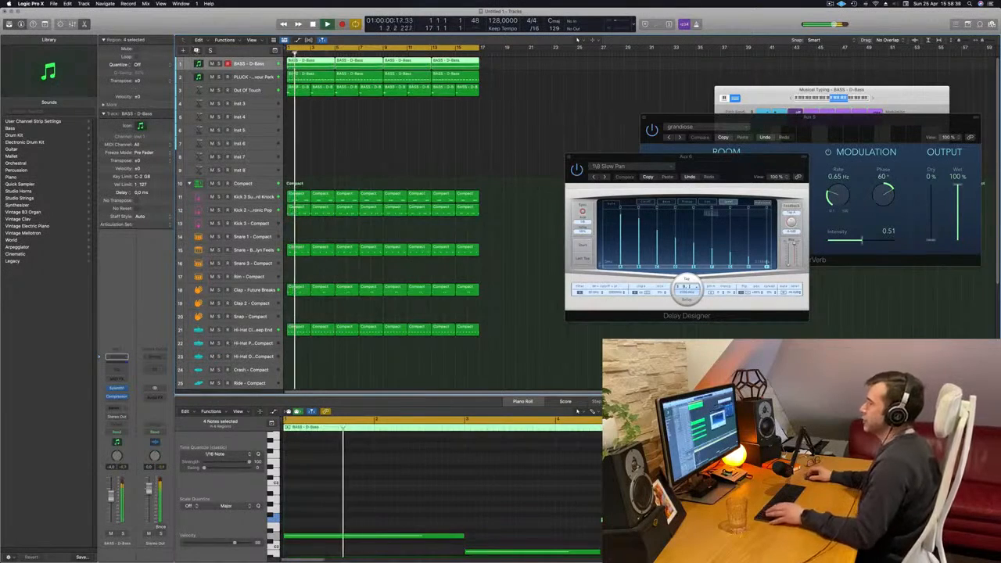
key(super+d)
click(310, 68)
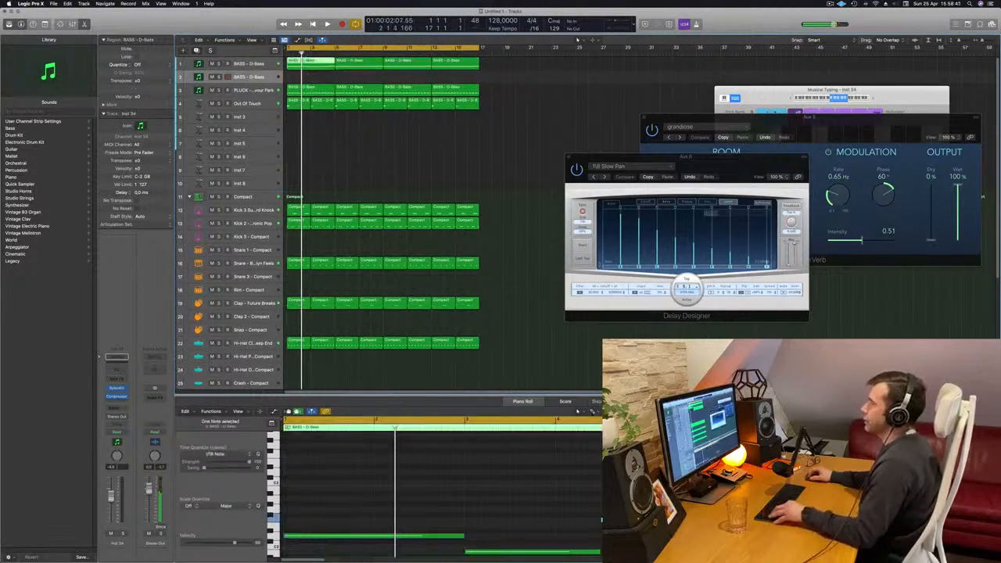
drag(308, 65, 308, 78)
Shorten the first two long notes in the copied bass region to brief stabs at bars 1 and 3.
scroll(367, 494, left, 3)
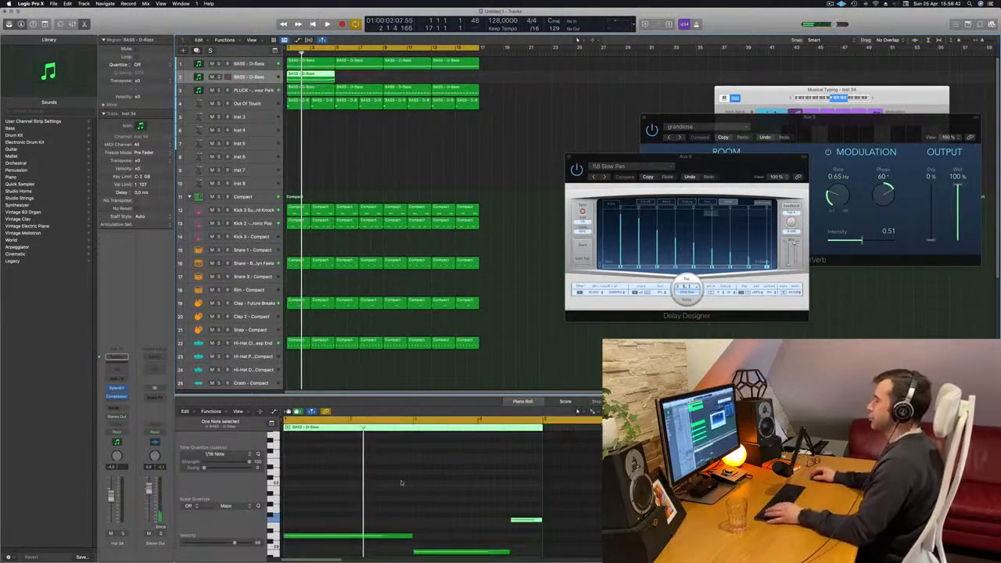
scroll(404, 470, down, 5)
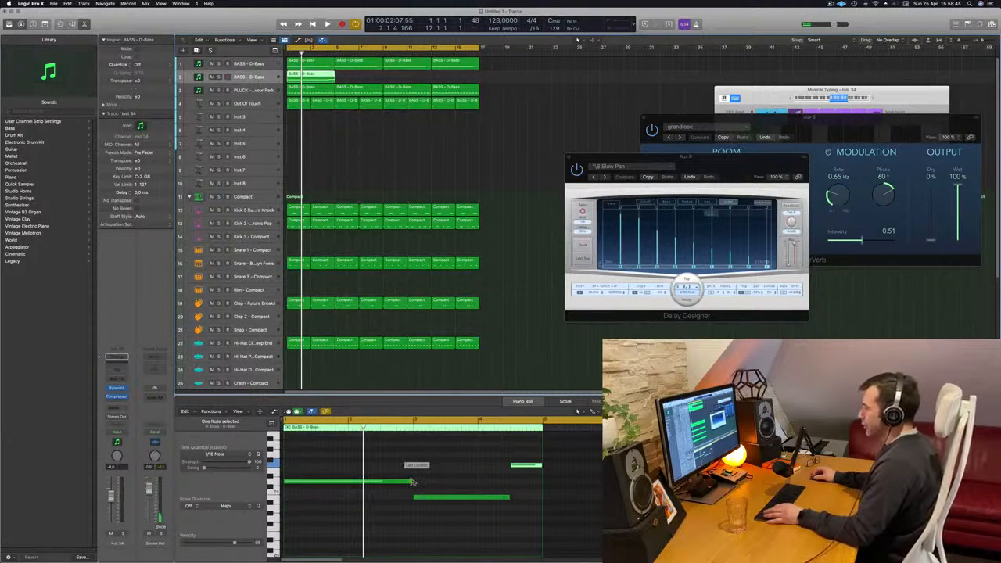
drag(412, 481, 288, 486)
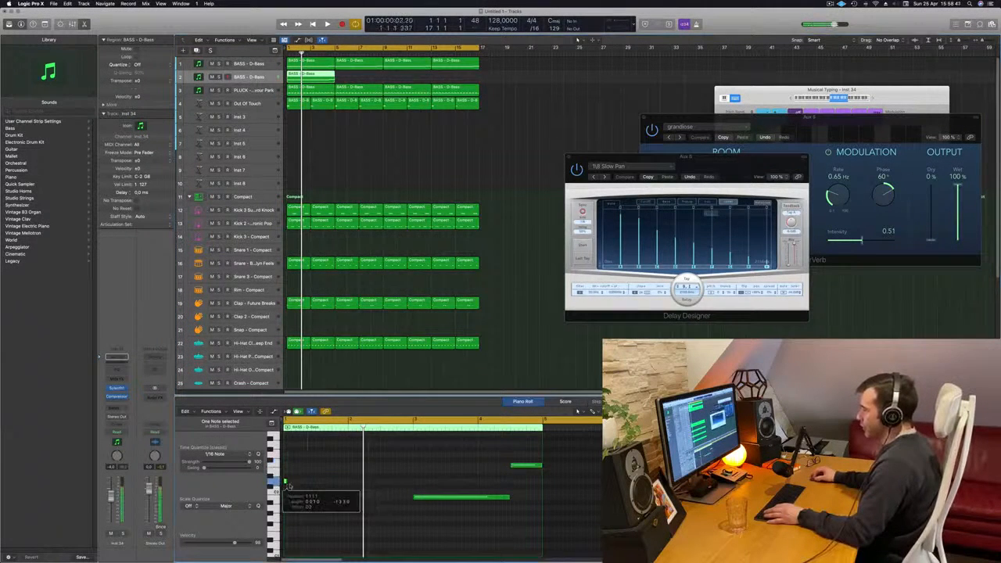
click(507, 497)
drag(509, 498, 417, 502)
Place a copy of each shortened bass note directly after the original at bars 1 and 3.
scroll(329, 499, right, 2)
scroll(329, 500, right, 3)
scroll(360, 484, left, 4)
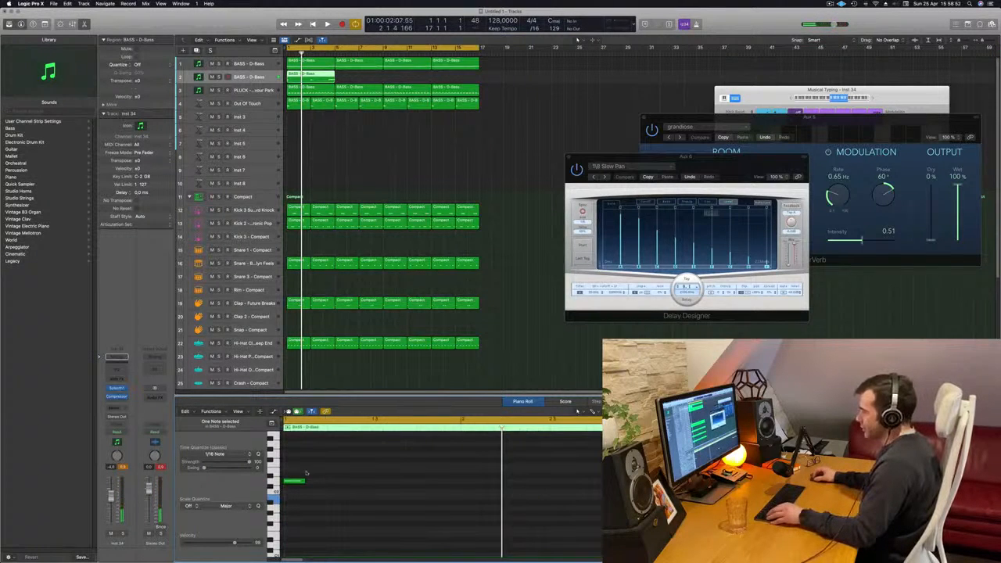
drag(570, 513, 284, 470)
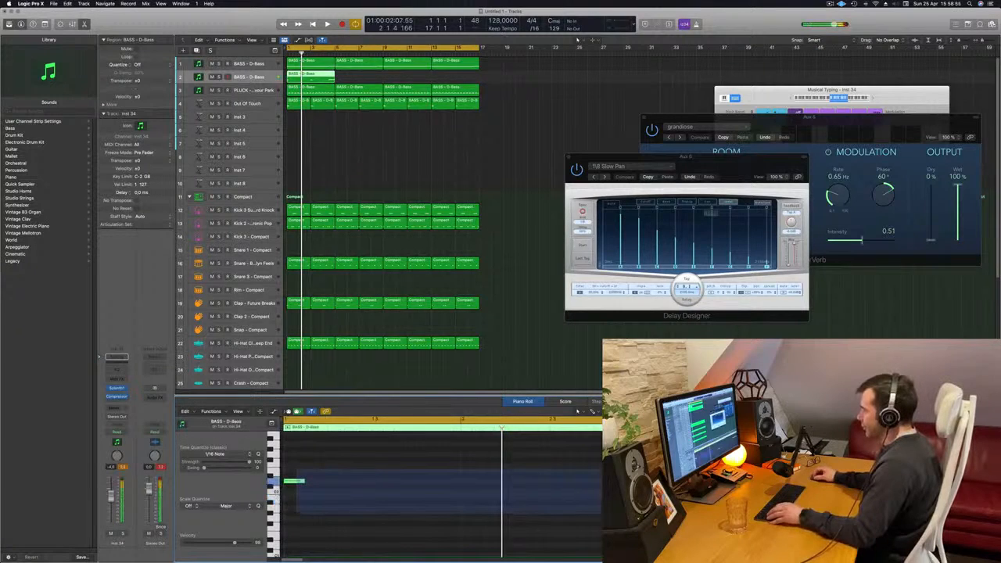
drag(539, 503, 295, 471)
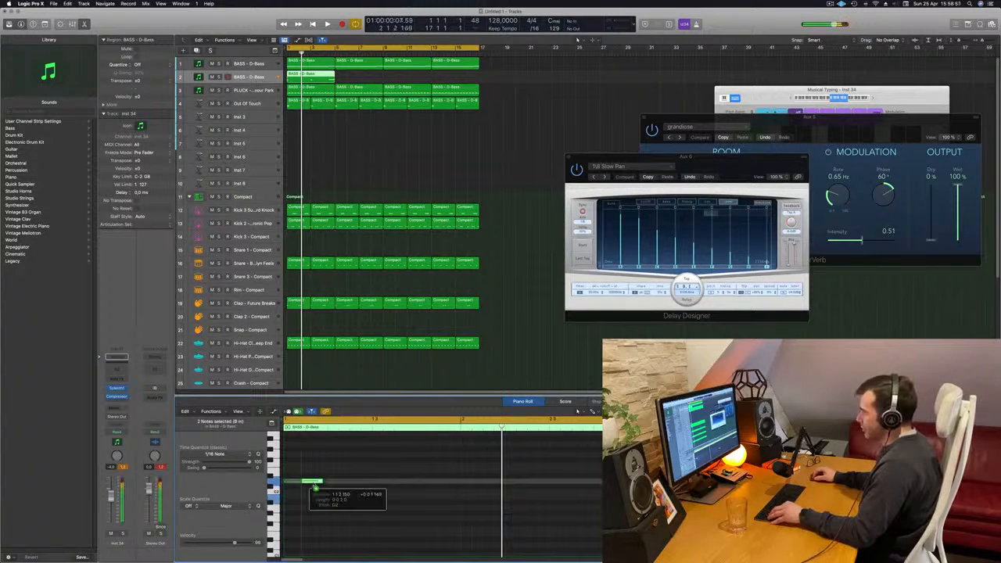
scroll(479, 479, down, 3)
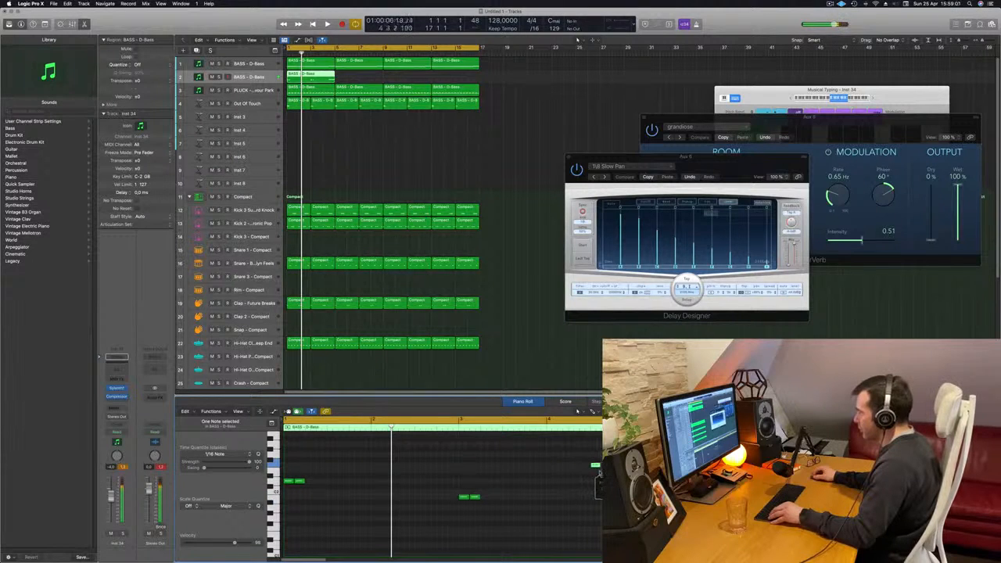
drag(604, 465, 621, 465)
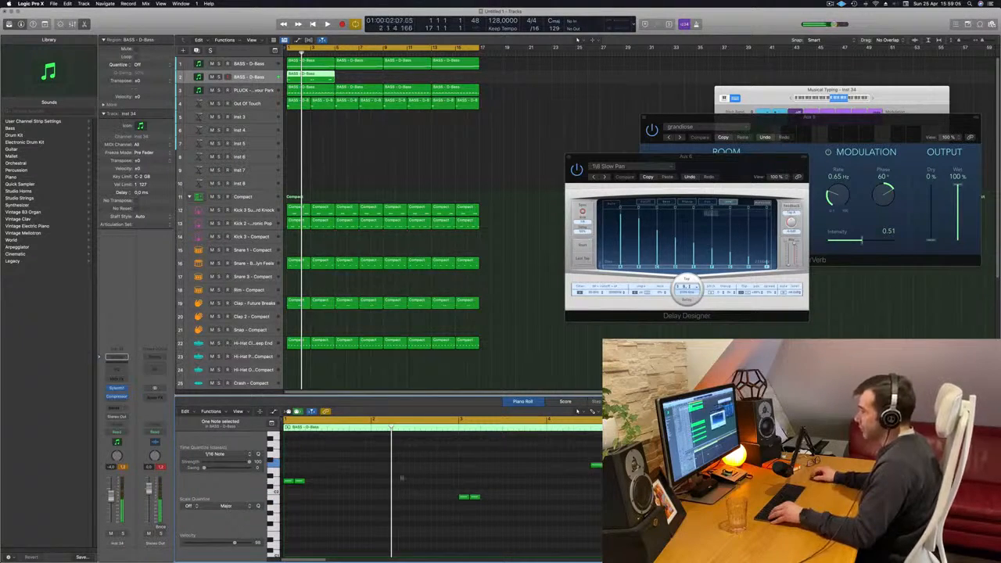
Move the second stab of each pair in the copied bass region slightly later, leaving a short gap between the notes.
scroll(287, 472, up, 3)
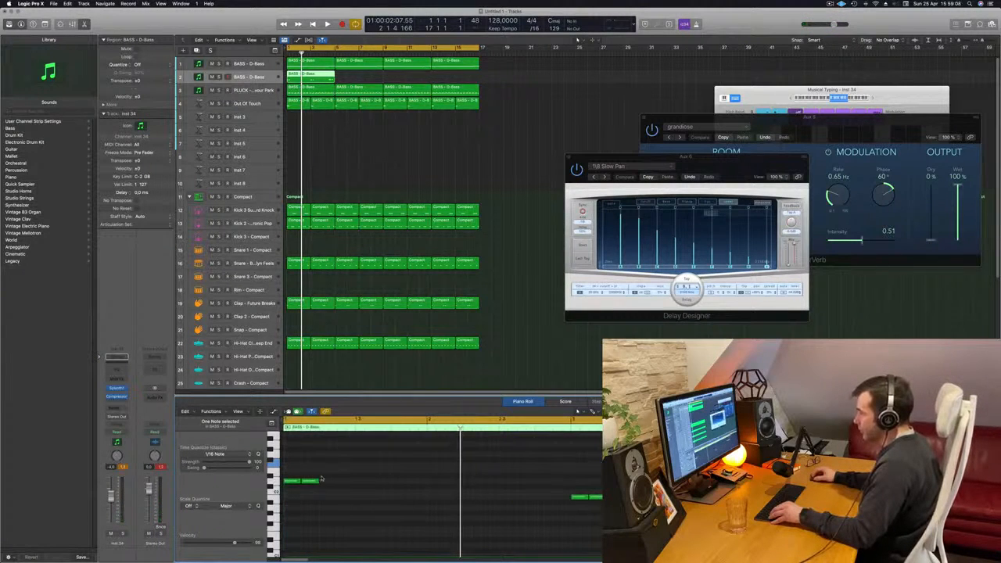
drag(309, 481, 321, 483)
drag(596, 497, 605, 498)
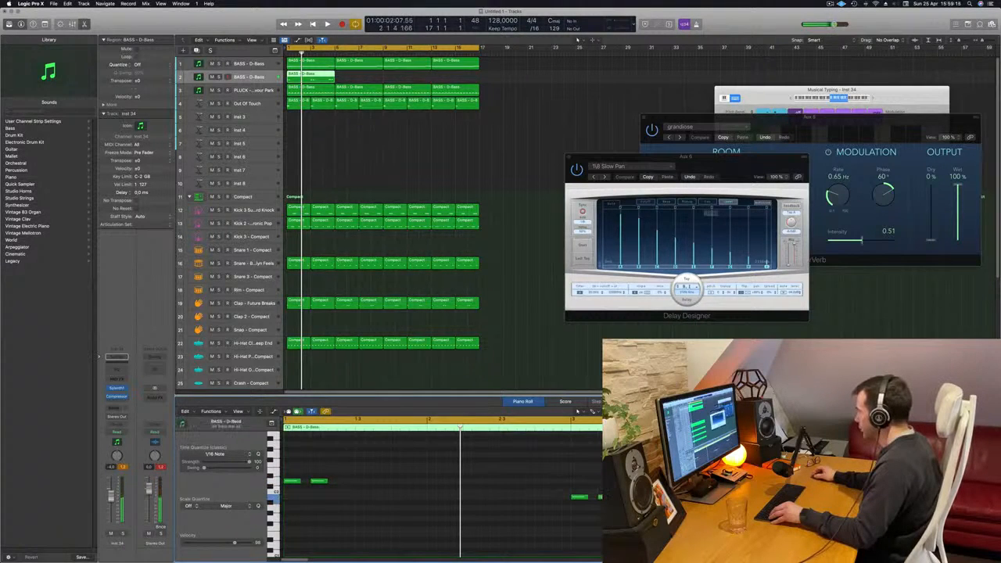
drag(814, 466, 812, 466)
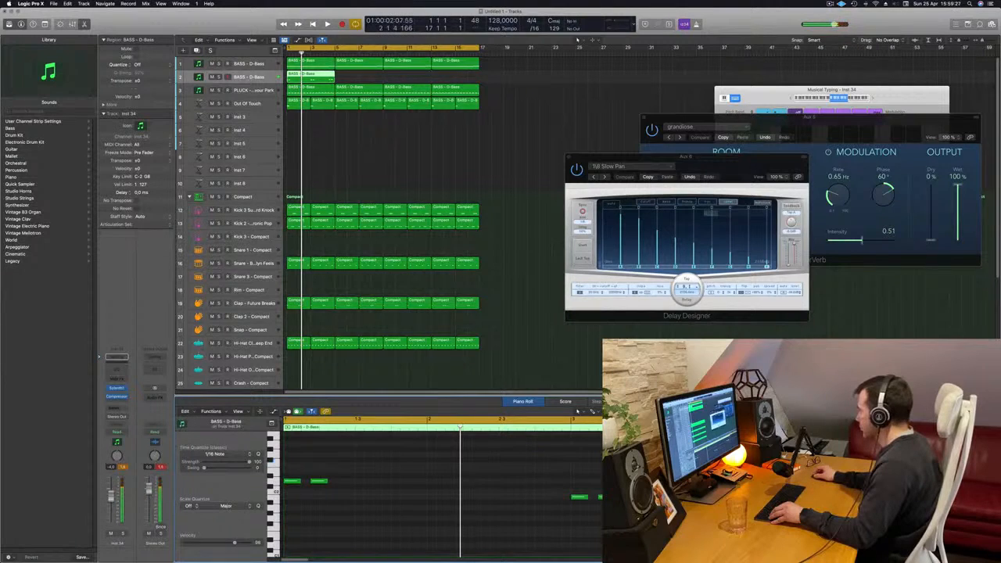
drag(812, 466, 815, 466)
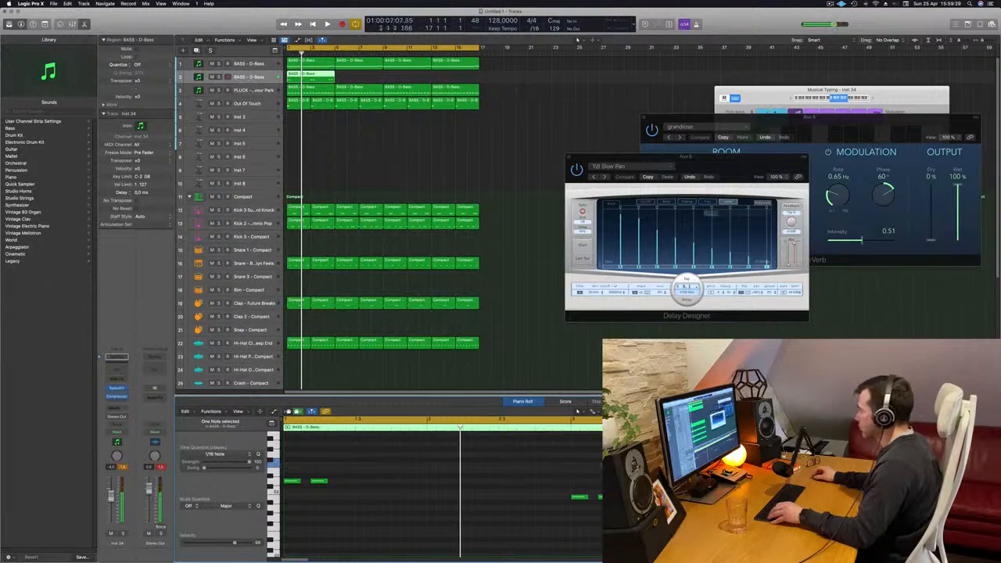
Repeat the spaced stabs to form a steady pulse through the region, and trim the region's end back to bar 5.
drag(291, 468, 610, 509)
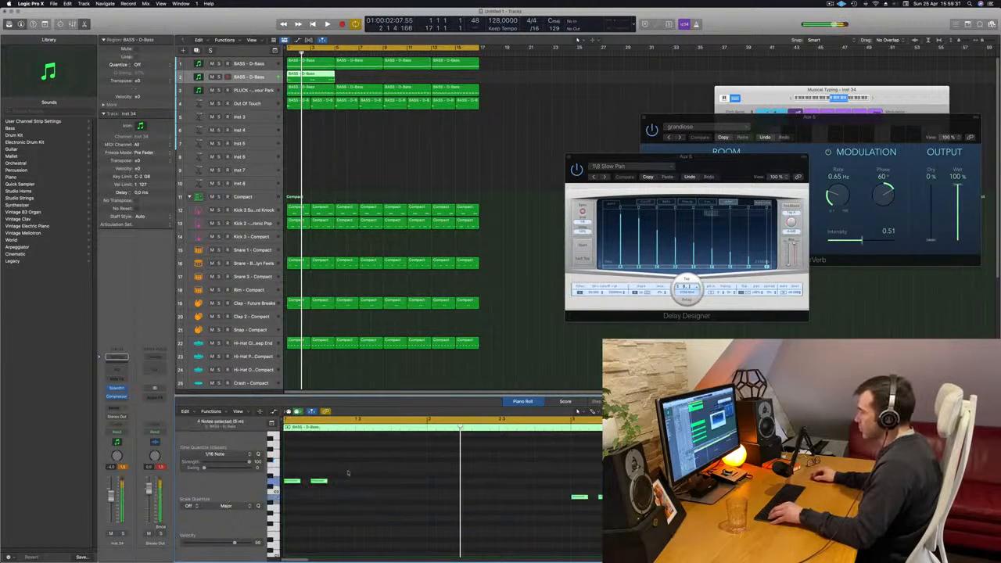
drag(294, 482, 564, 485)
click(580, 473)
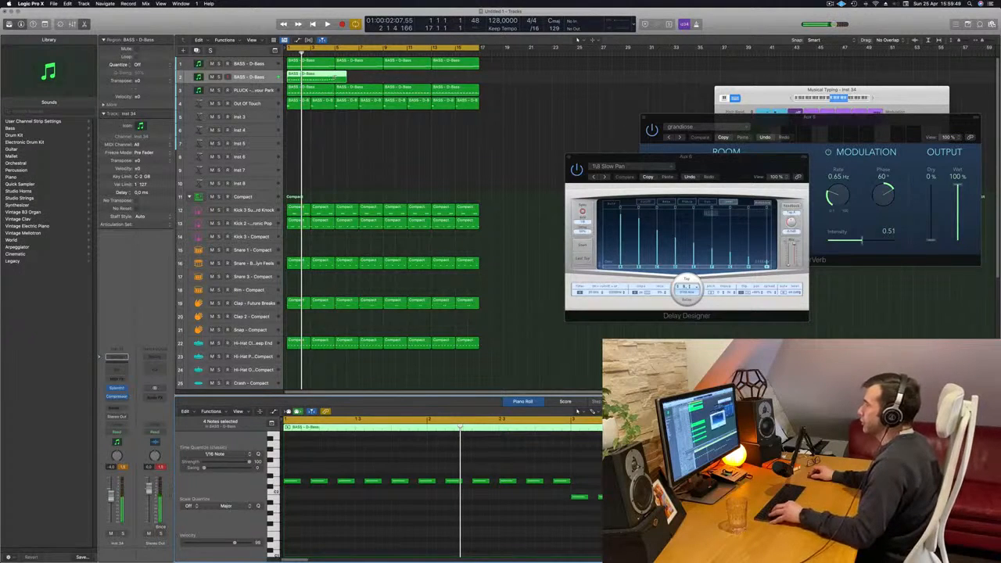
double_click(335, 77)
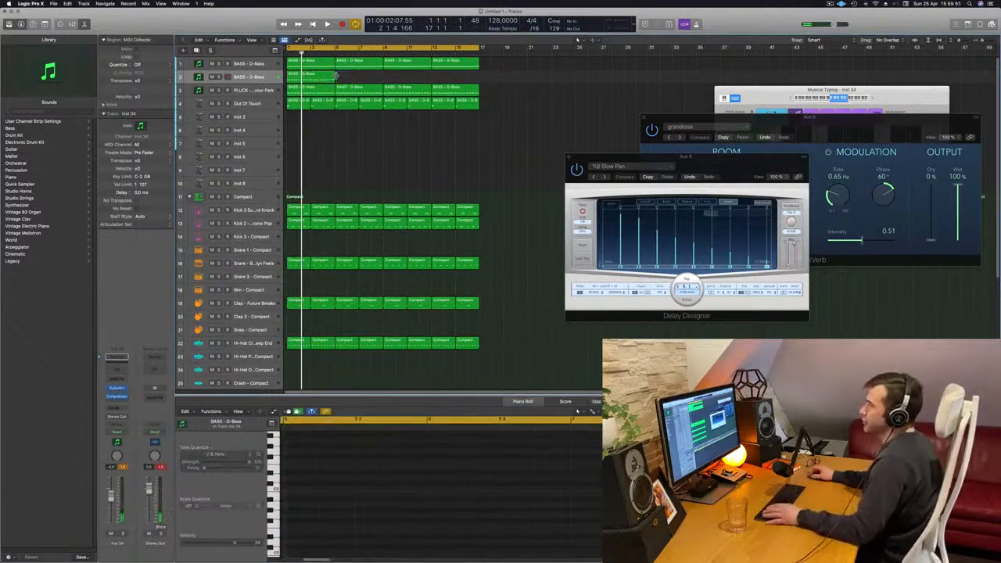
Play back the new pulsing bass region and mute the original BASS - D-Bass track above it.
click(312, 77)
key(space)
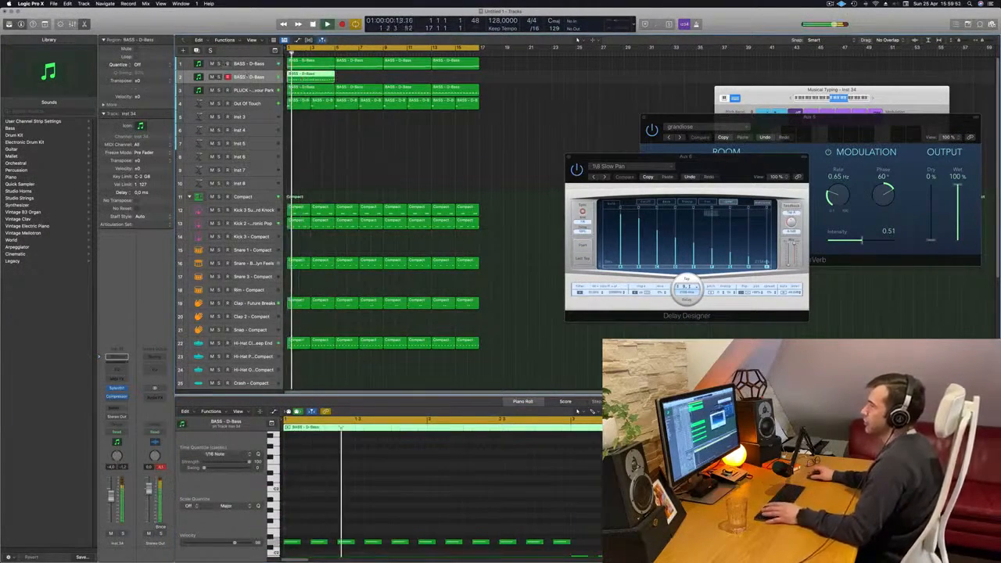
click(211, 63)
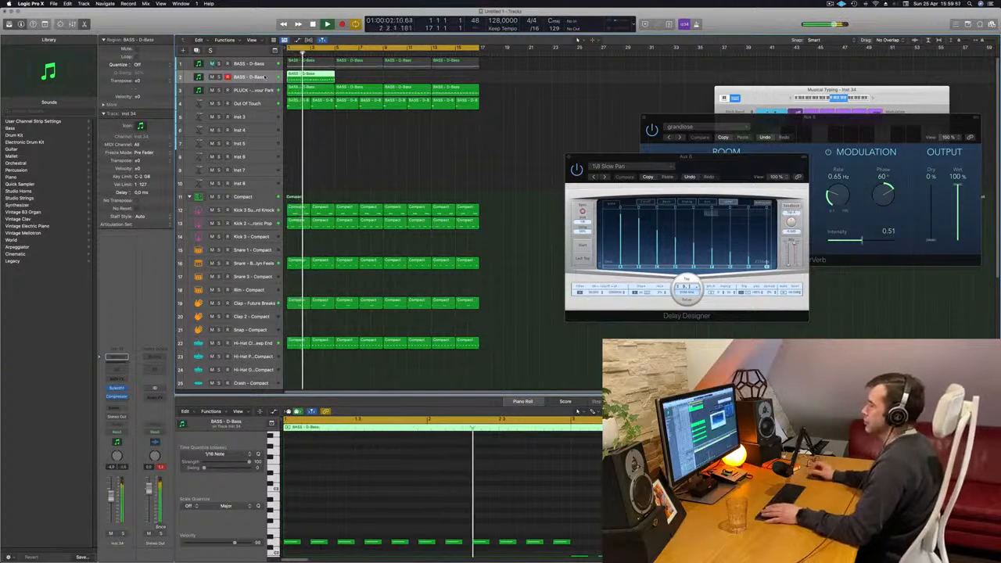
scroll(585, 427, down, 5)
scroll(585, 428, down, 7)
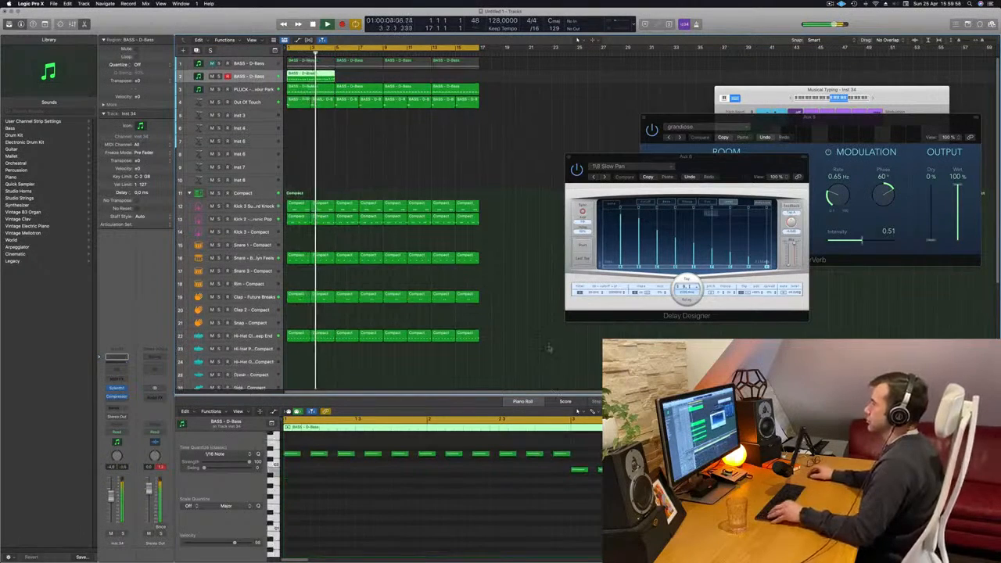
Copy the pulsing bass region along its track to fill the arrangement up to bar 17, and play it back.
key(space)
drag(311, 78, 410, 76)
click(203, 76)
key(space)
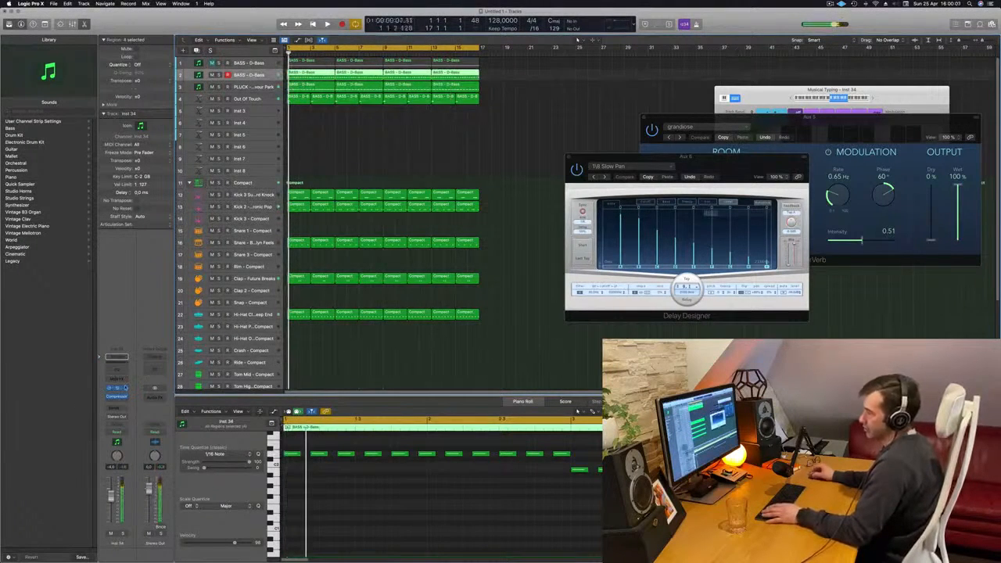
Replace Sylenth1 on the second bass track with Arturia's Modular V and move its window clear of the track list.
click(124, 387)
mouse_move(185, 557)
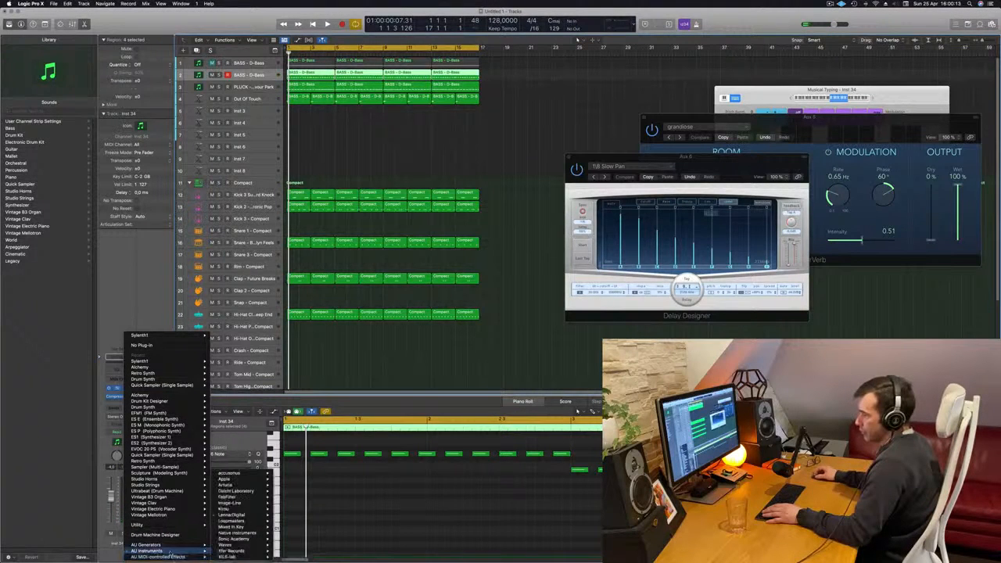
mouse_move(240, 485)
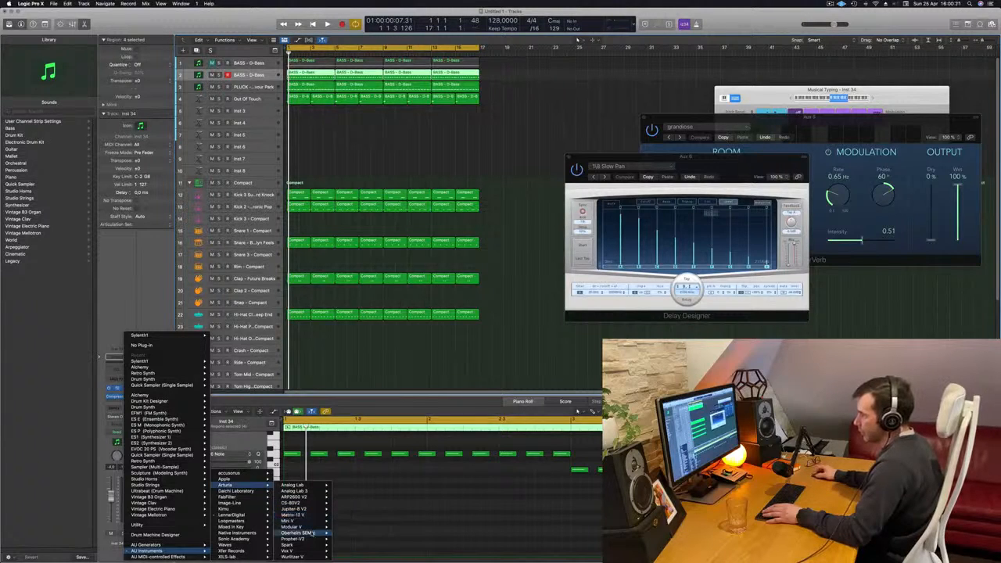
click(345, 528)
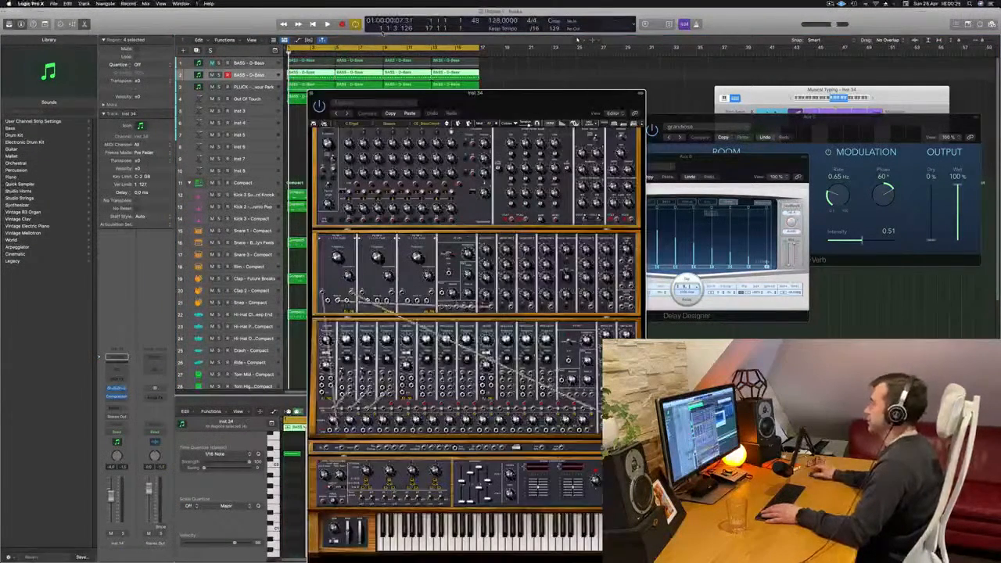
drag(494, 100, 604, 79)
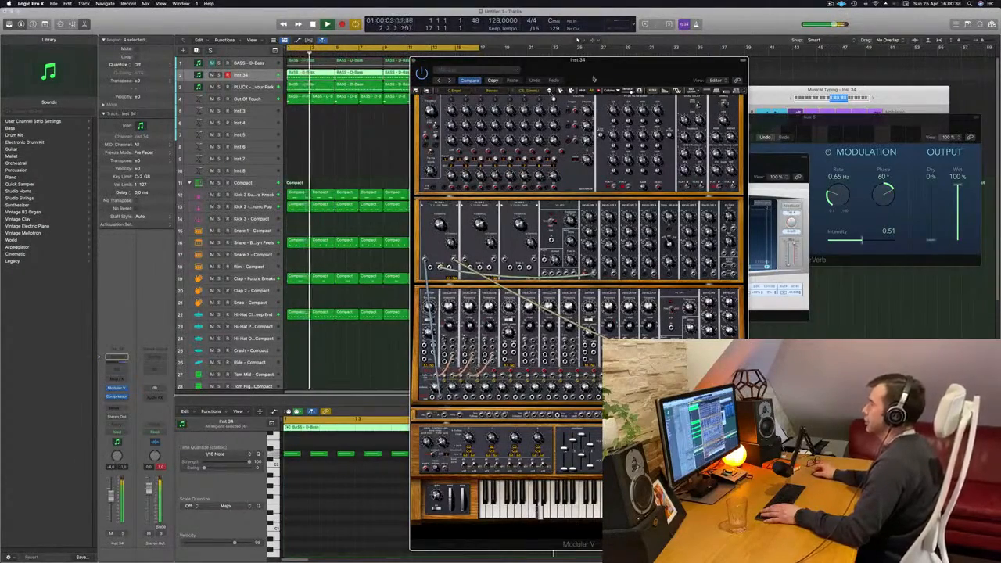
drag(553, 96, 590, 83)
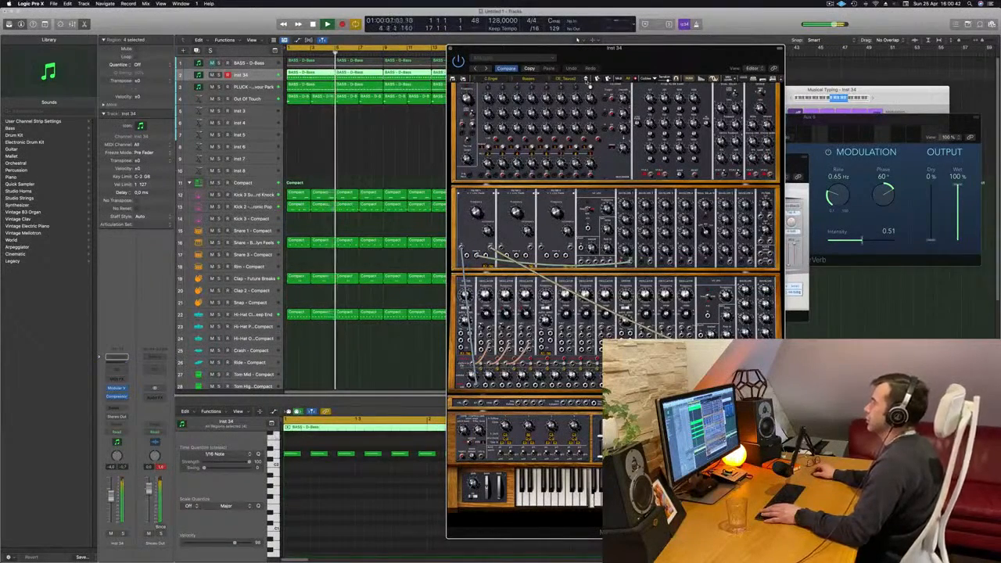
Load a bass preset in Modular V from the Basses category of the All bank during playback.
click(490, 79)
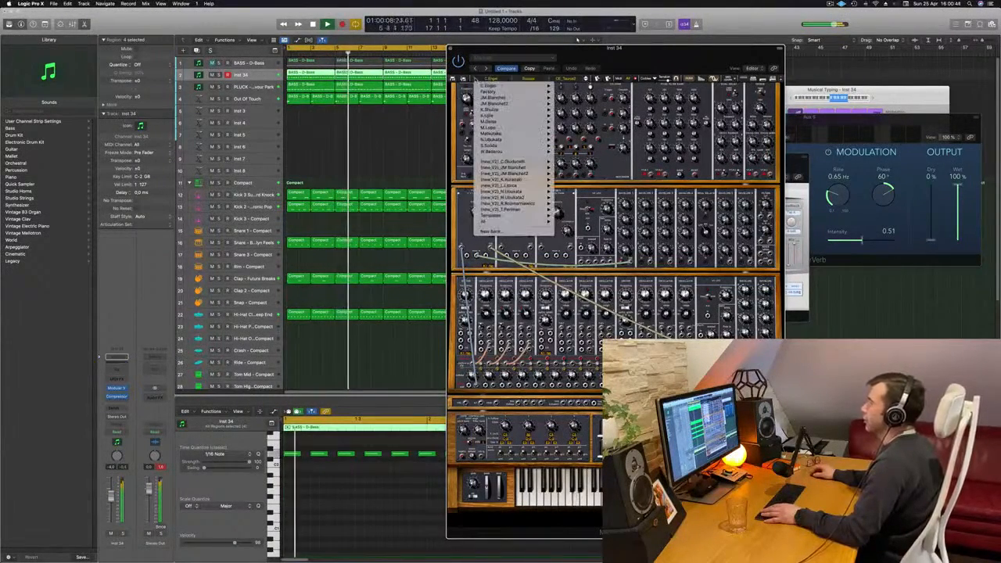
mouse_move(501, 221)
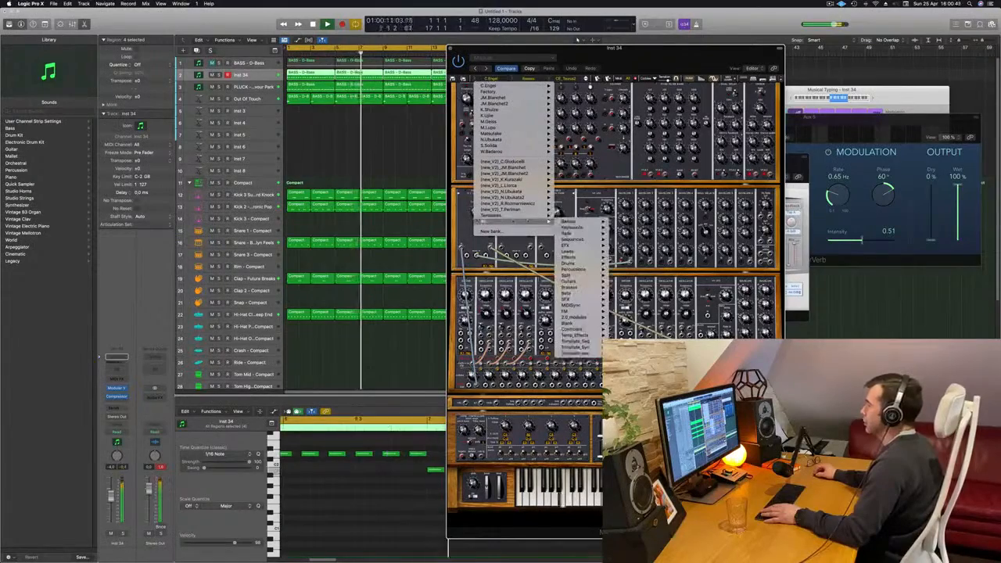
mouse_move(595, 222)
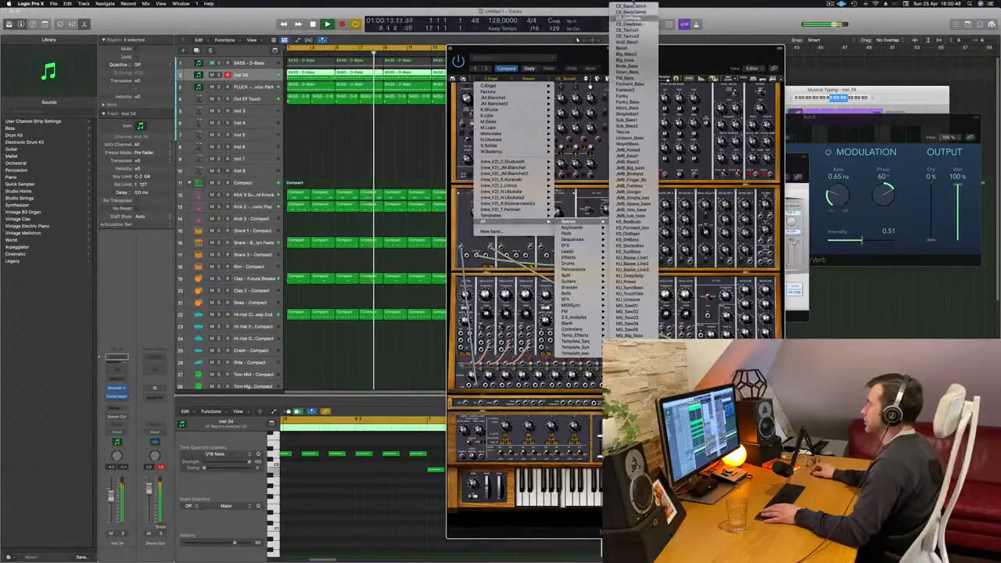
click(629, 9)
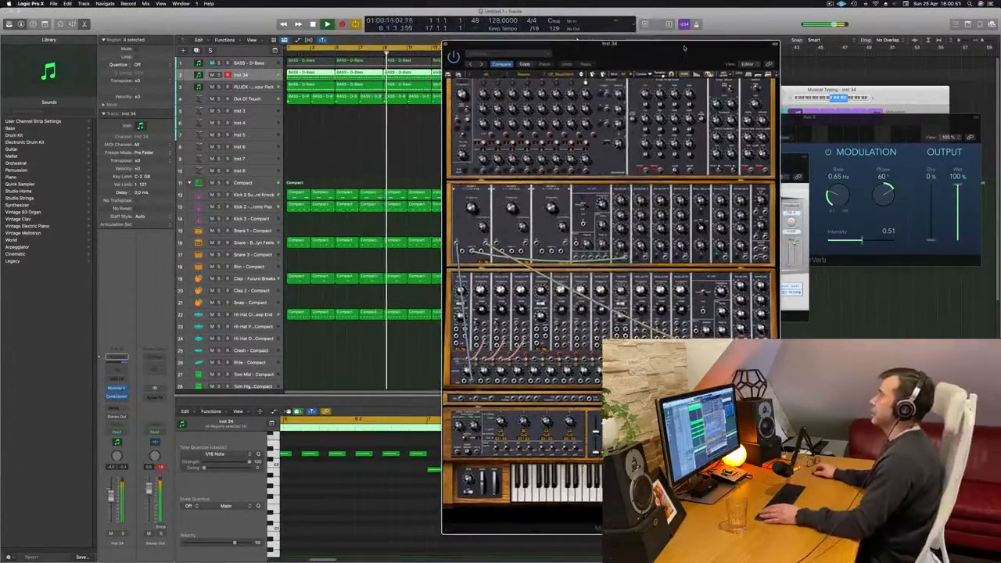
drag(676, 56, 659, 56)
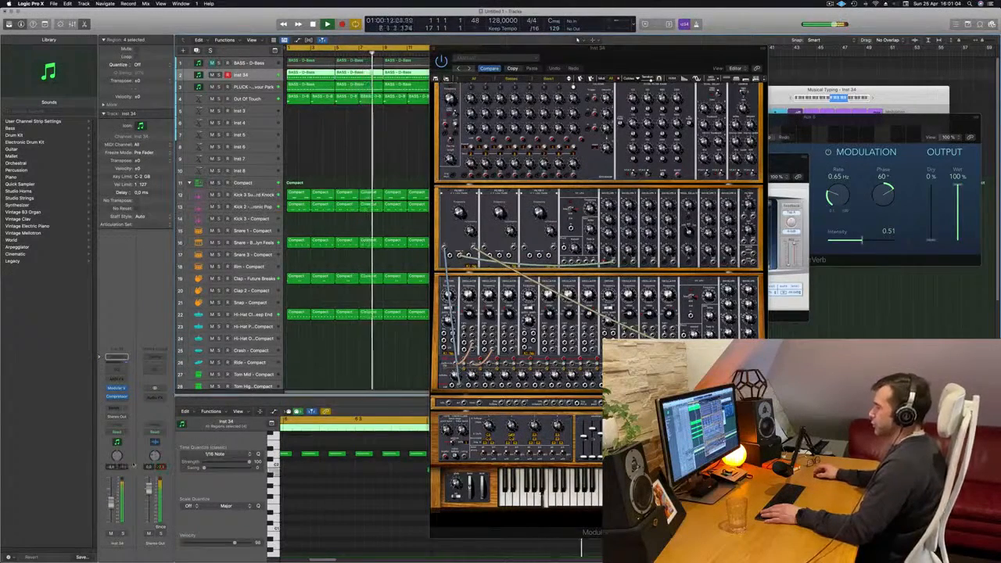
Audition successive Modular V bass presets during playback and settle on the JMB_Simple bass preset.
click(570, 80)
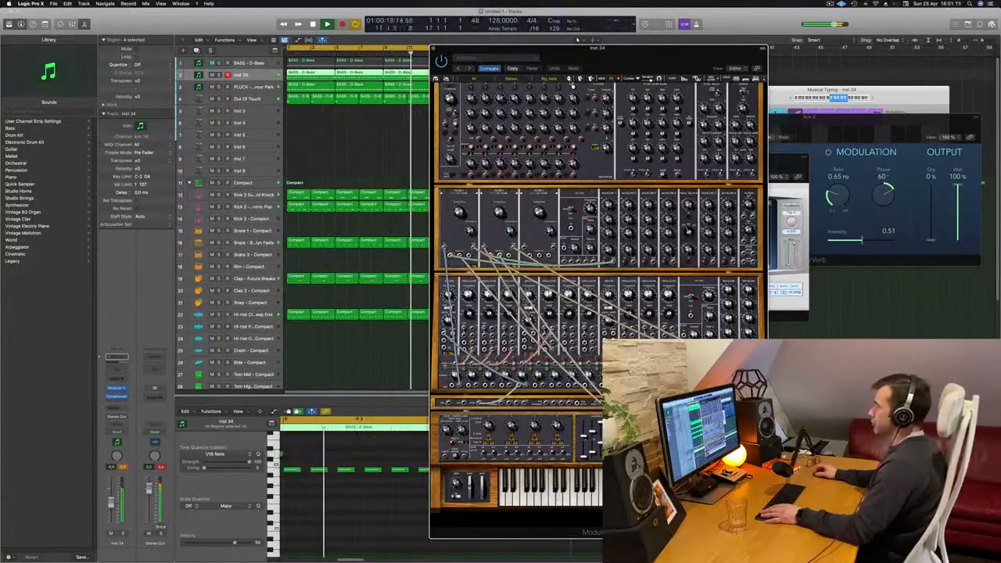
click(573, 85)
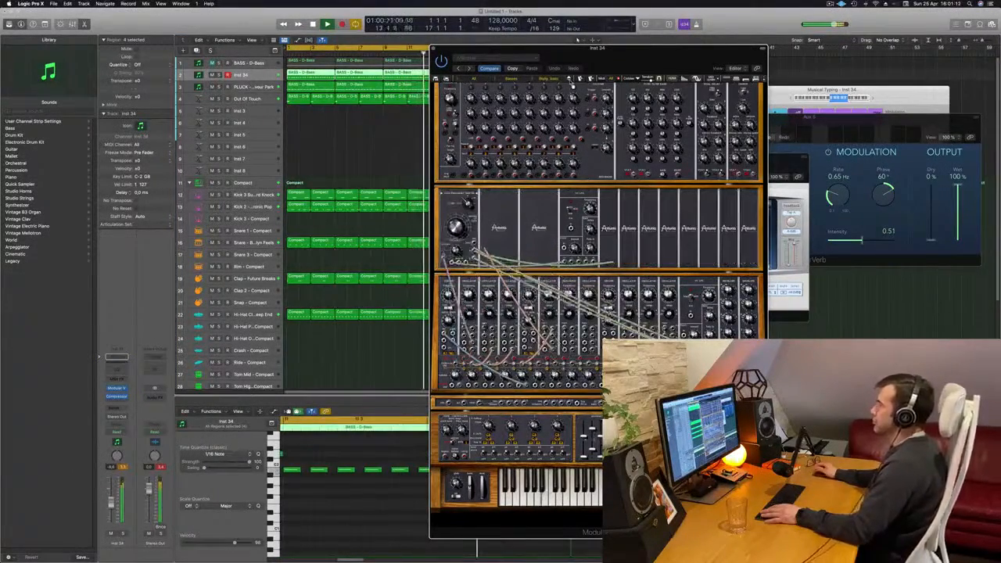
click(572, 85)
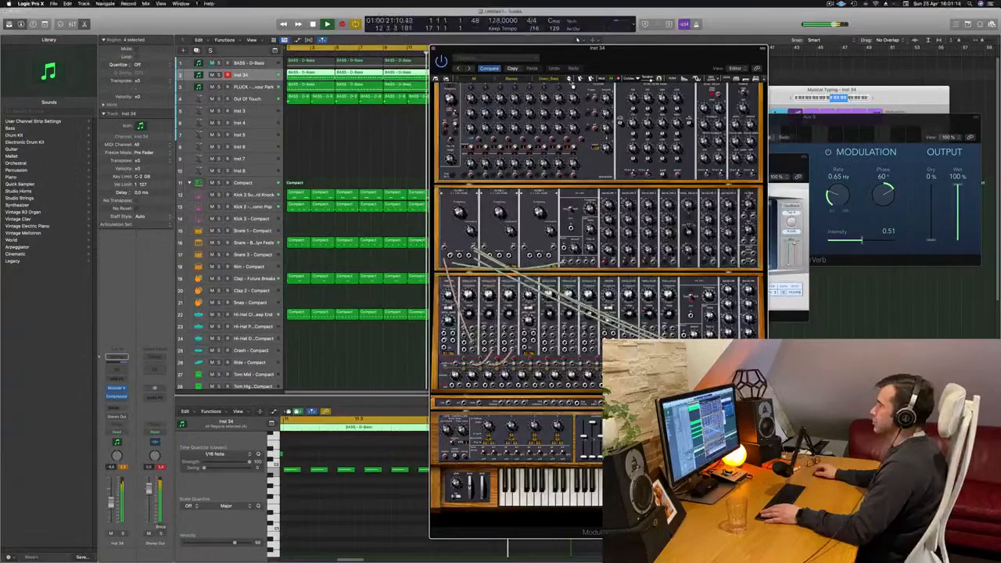
click(572, 84)
click(572, 85)
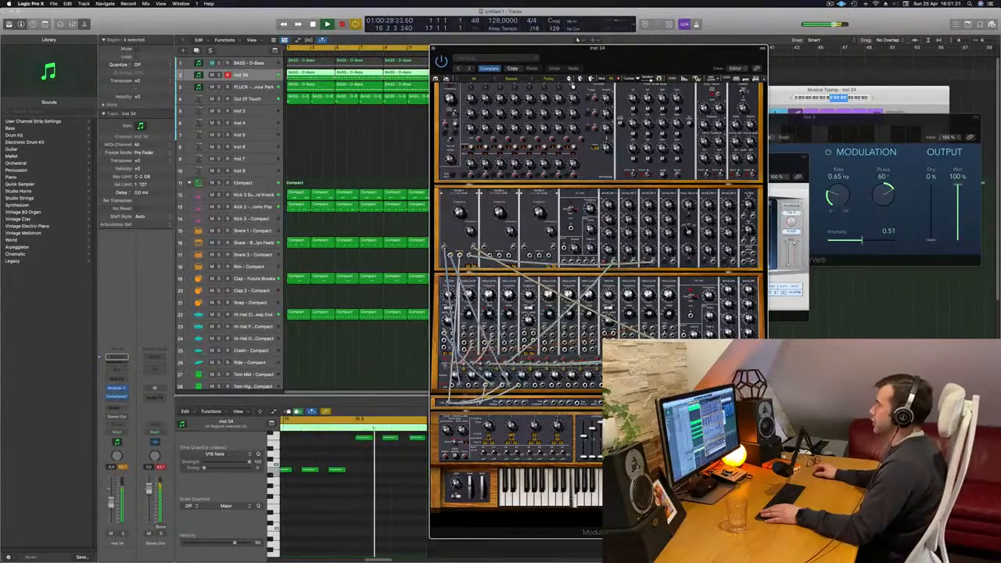
click(572, 85)
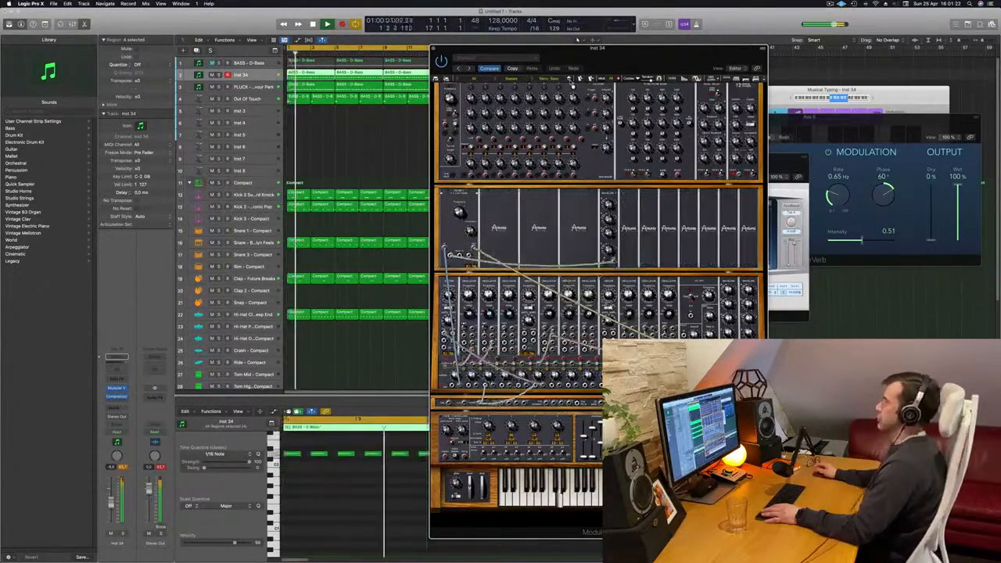
click(572, 84)
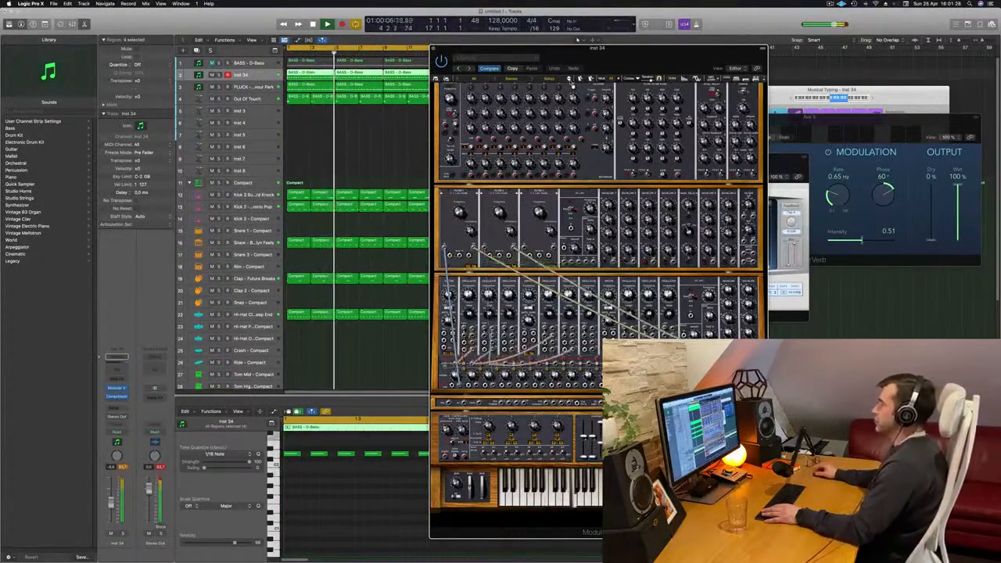
click(572, 79)
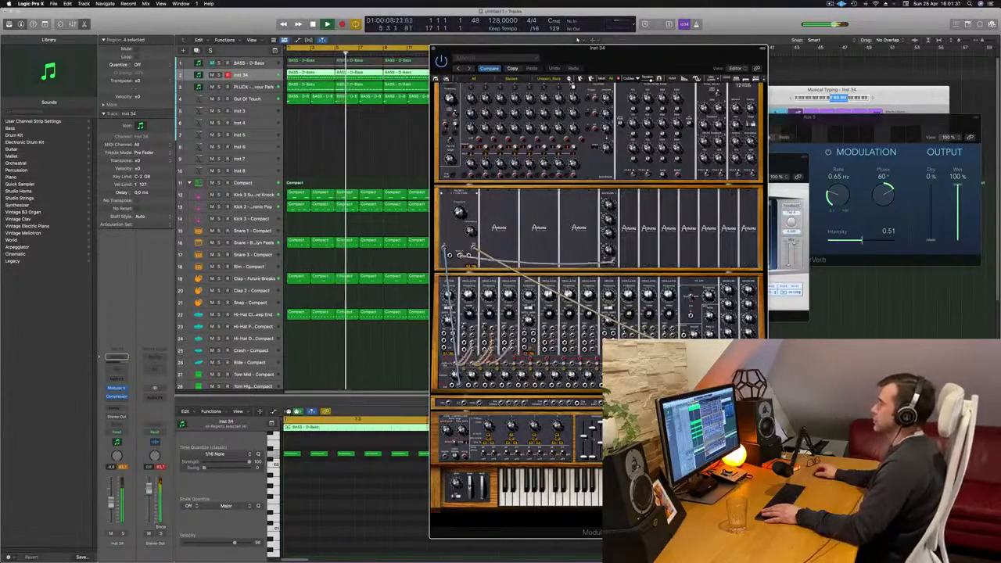
drag(622, 60, 564, 63)
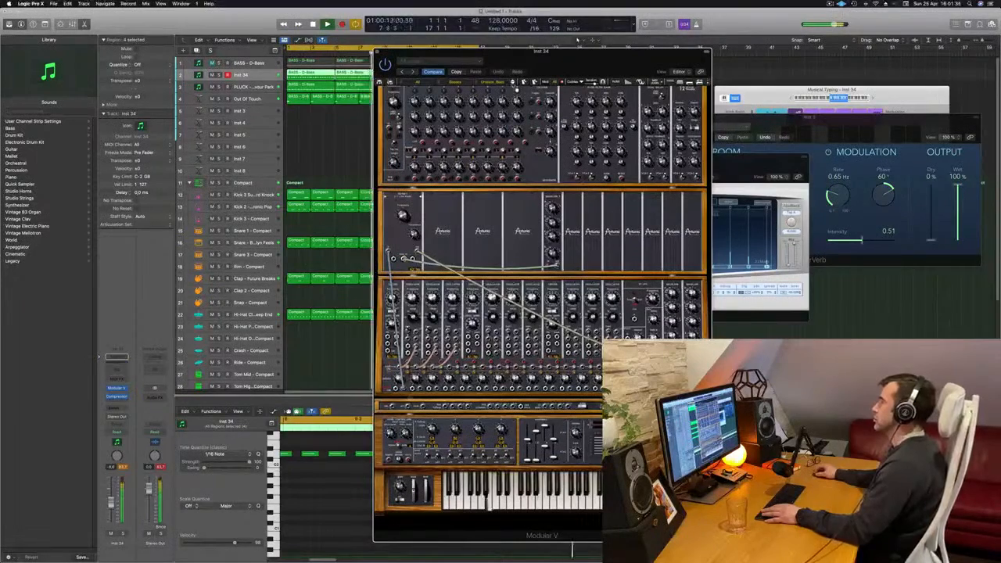
click(516, 83)
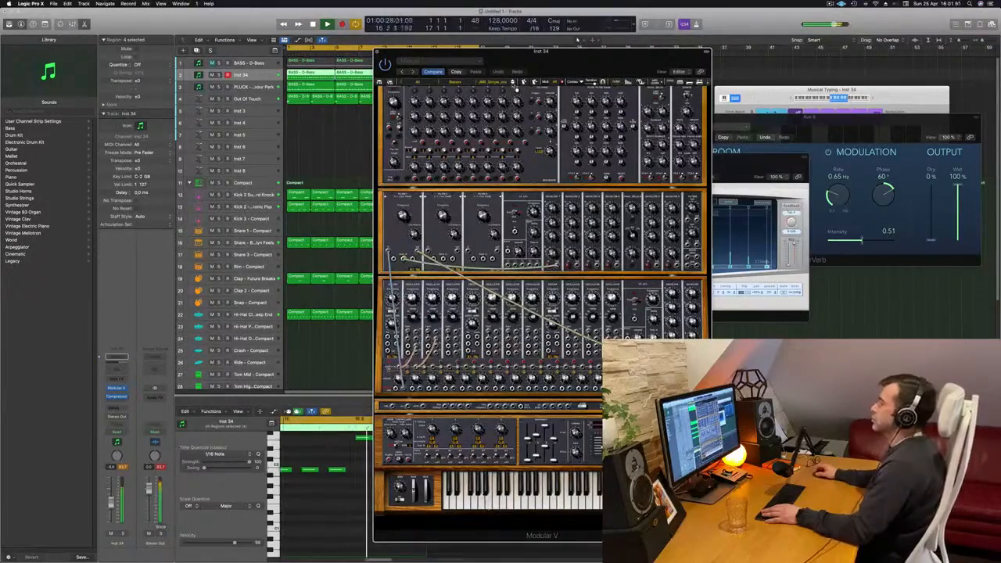
Replay the arrangement from the start with the chosen bass sound, close the Modular V window, and deselect the bass regions.
drag(581, 67, 747, 64)
key(Return)
key(Return)
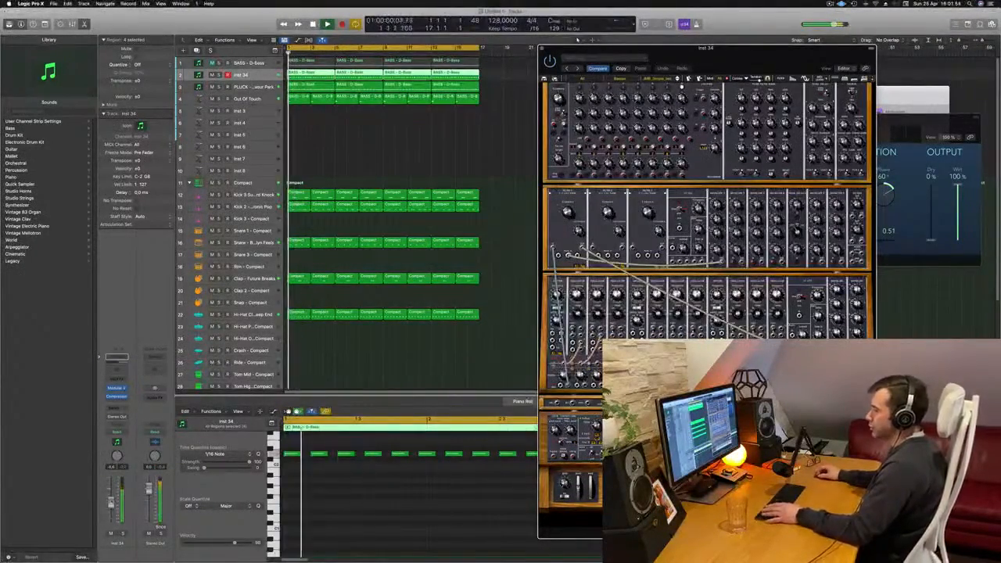
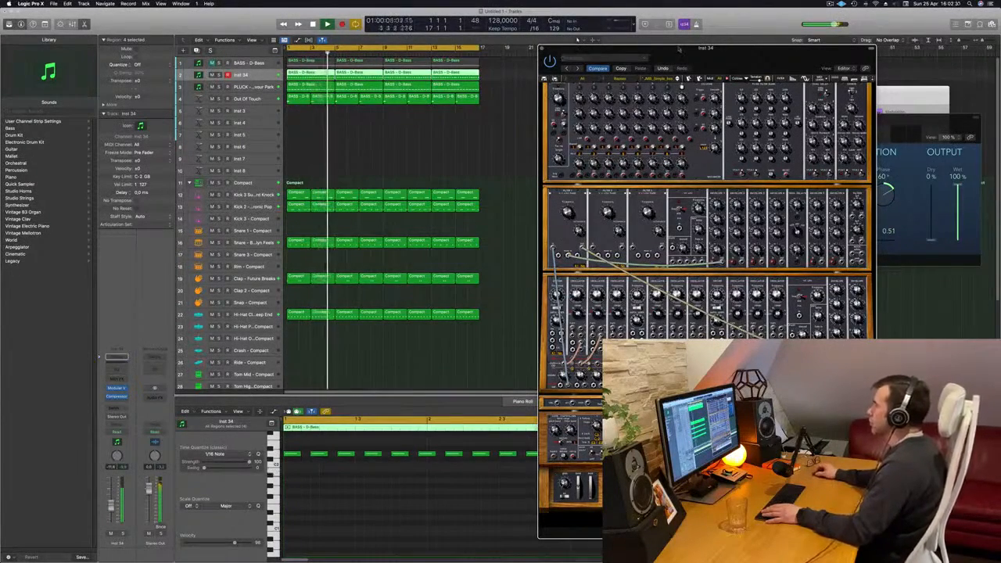
drag(679, 49, 629, 54)
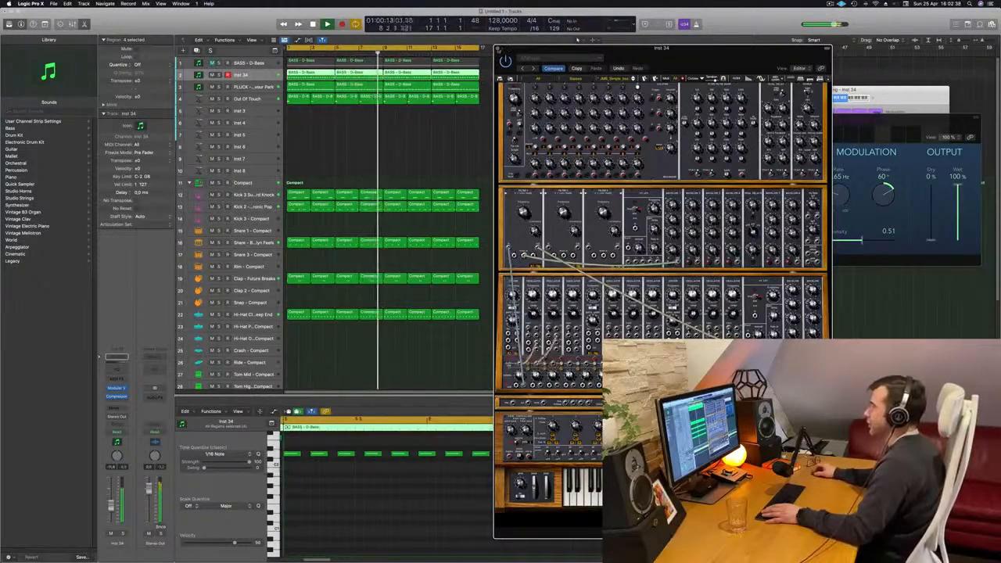
click(499, 49)
key(space)
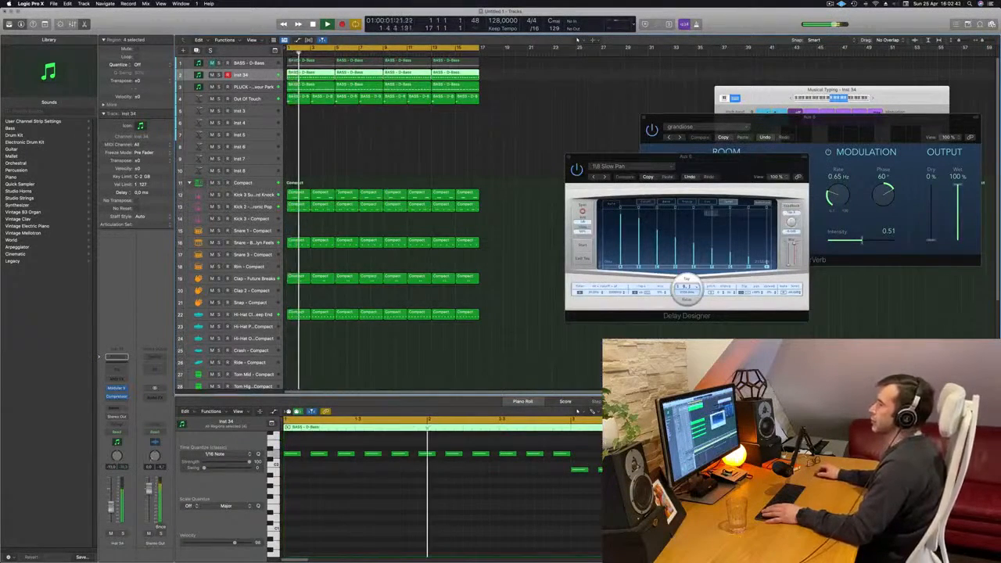
click(384, 152)
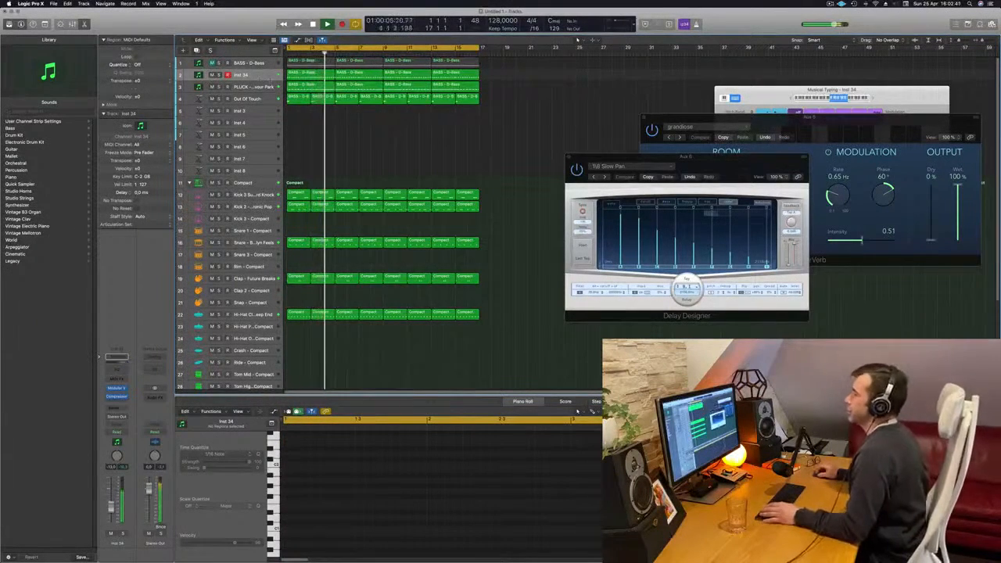
Duplicate the Out Of Touch track and replace the copy's Alchemy instrument with Arturia's CS-80V2.
click(261, 101)
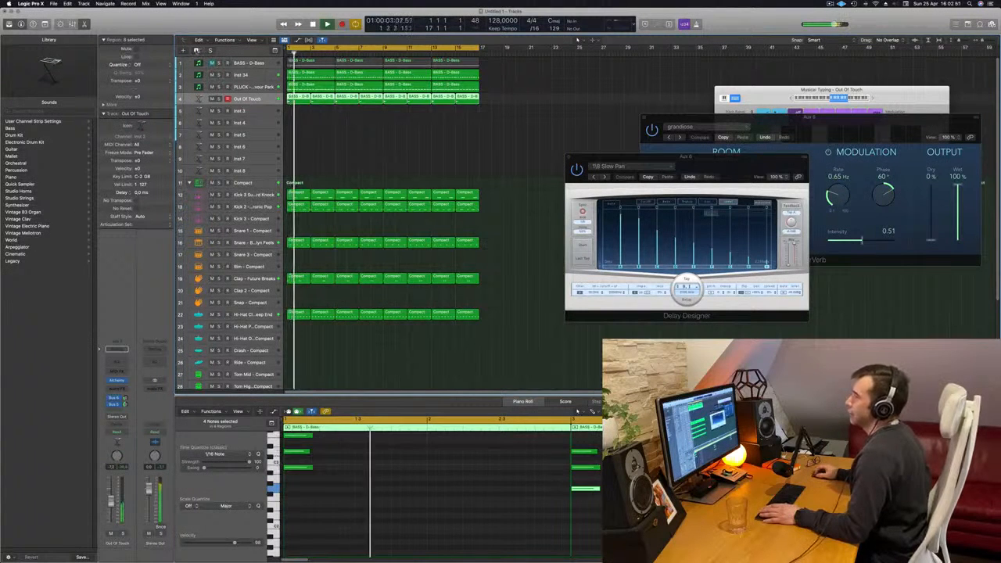
key(super+d)
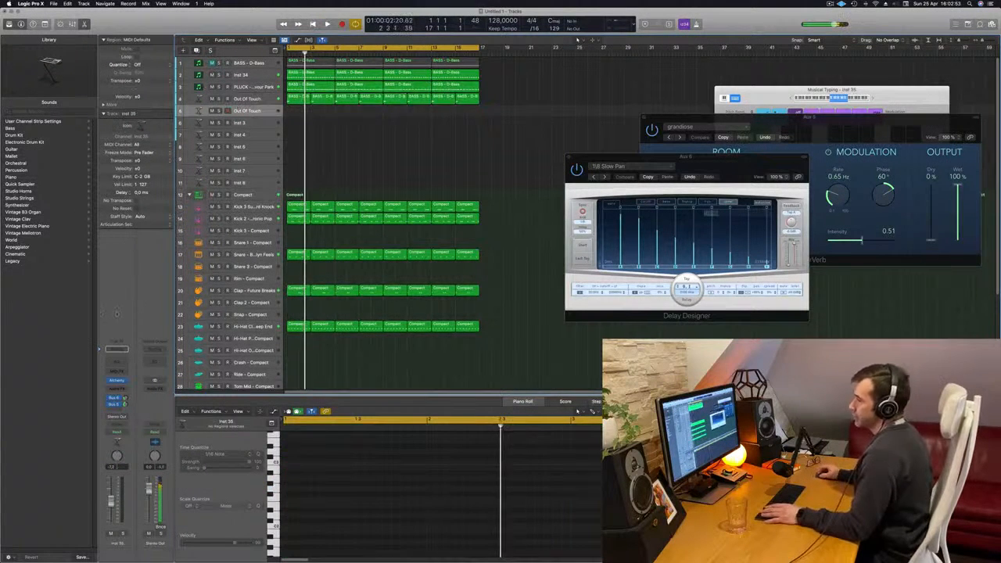
click(123, 381)
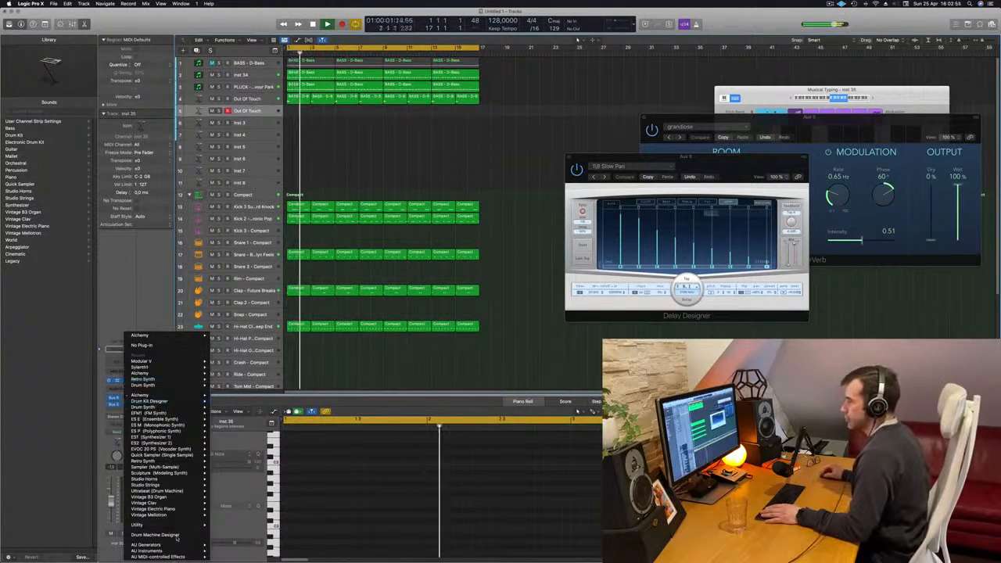
mouse_move(177, 551)
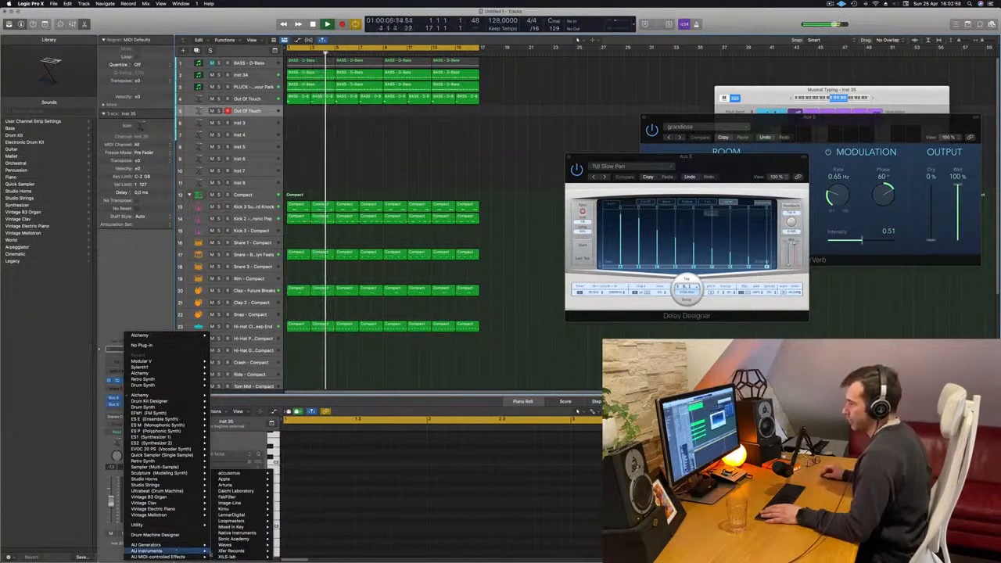
mouse_move(244, 485)
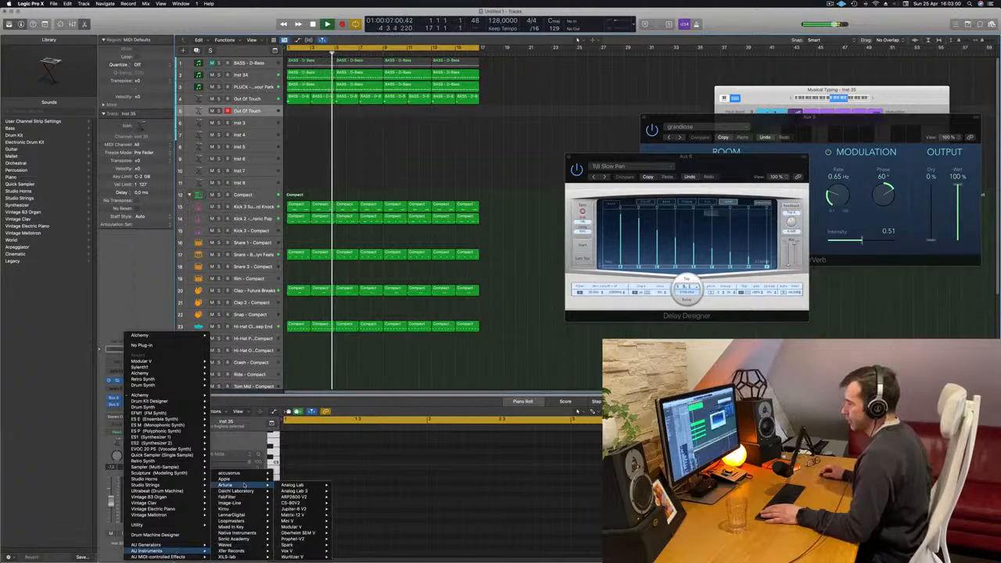
click(310, 505)
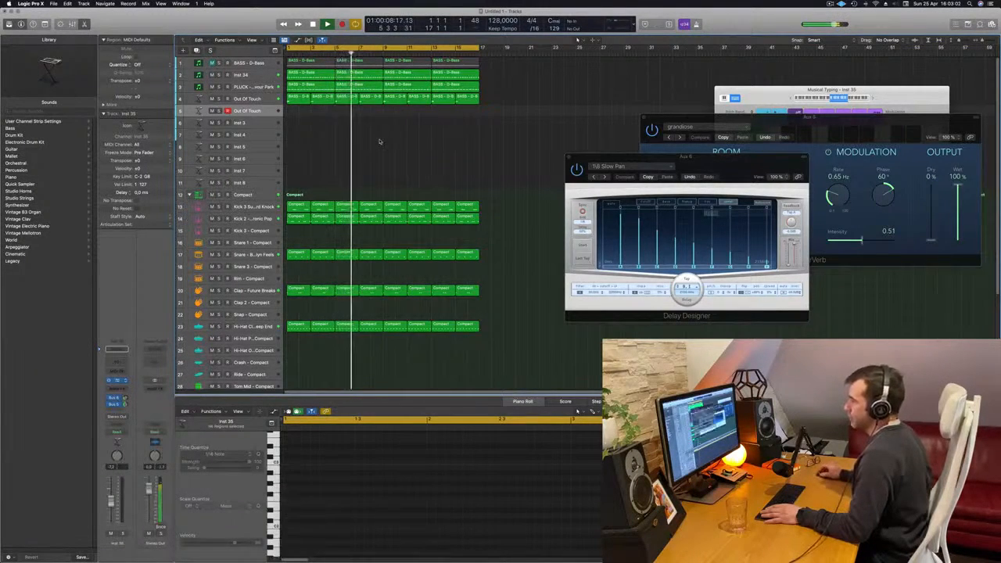
Restart playback and move the CS-80V2 window clear of the Musical Typing keyboard.
drag(522, 109, 557, 115)
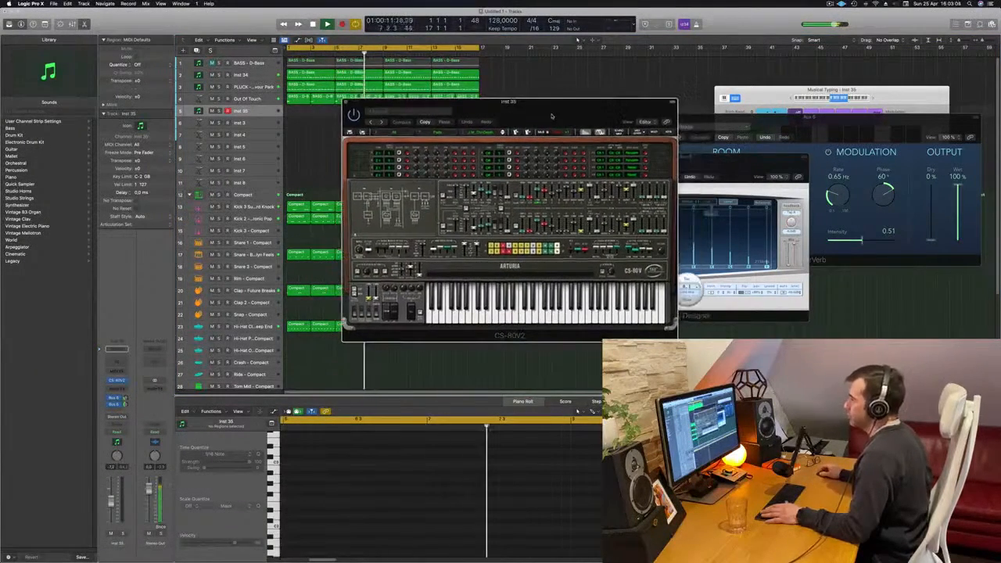
key(space)
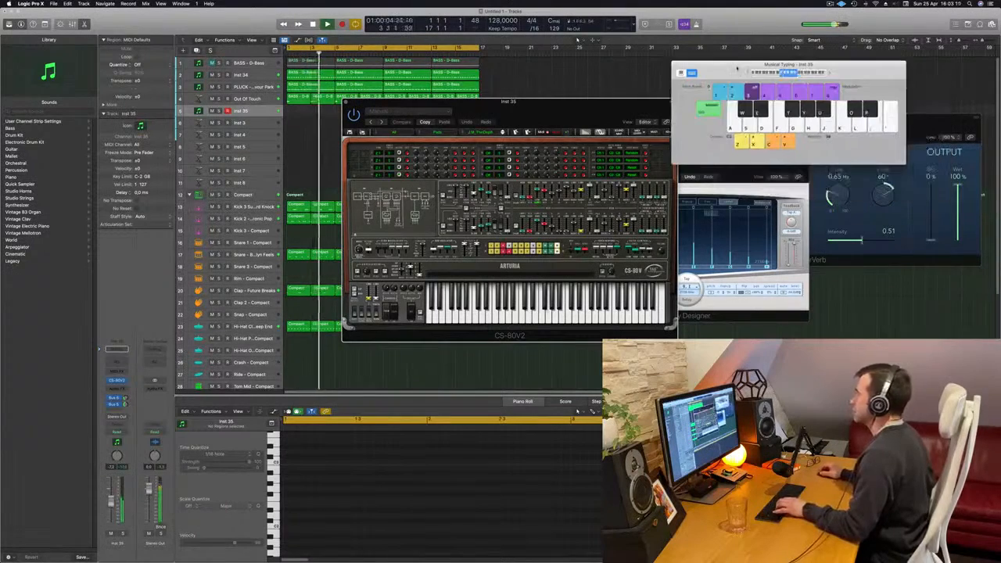
drag(564, 106, 461, 92)
Play test notes and improvise a melody with the loaded CS-80V2 pad preset over the looping arrangement.
key(h)
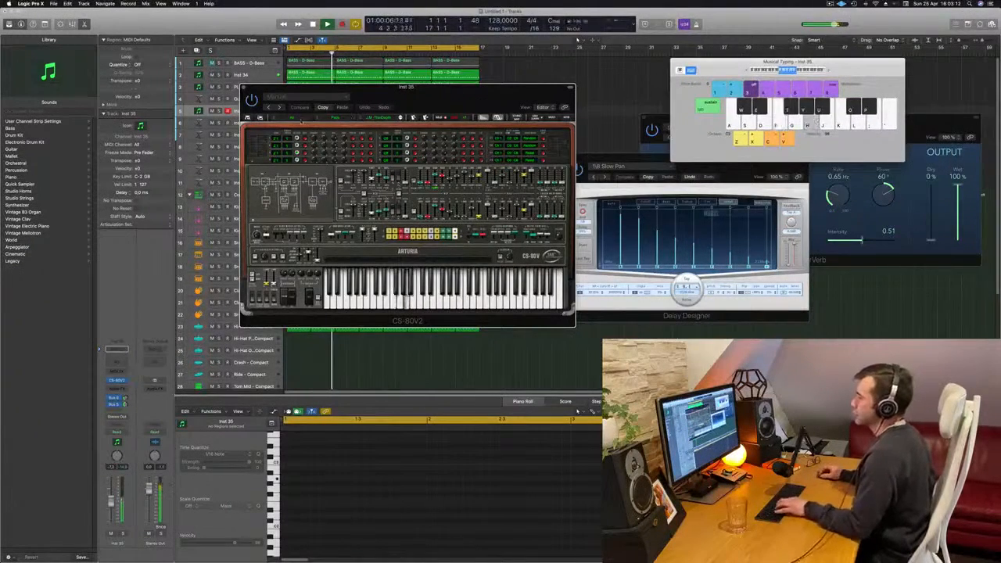
key(k)
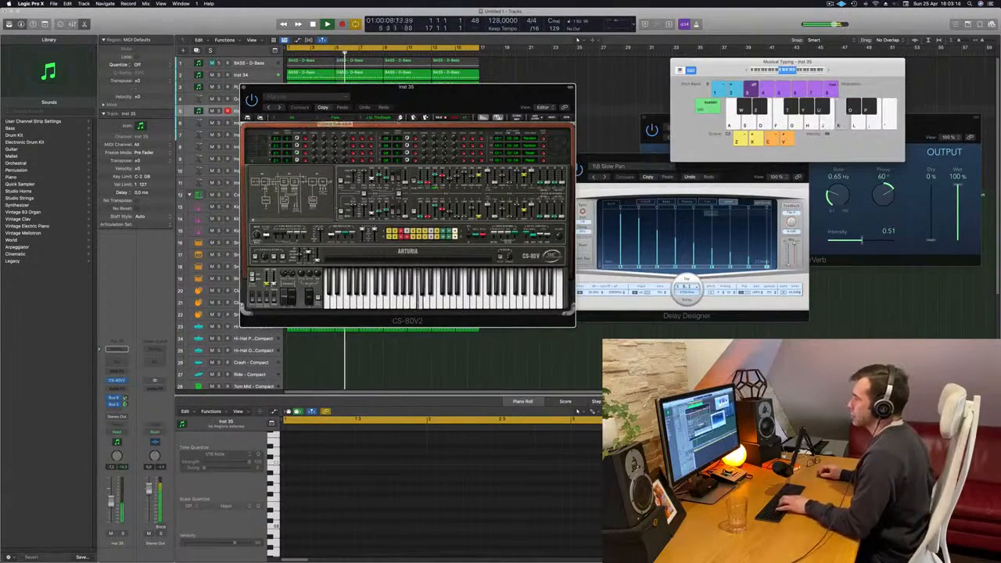
key(k)
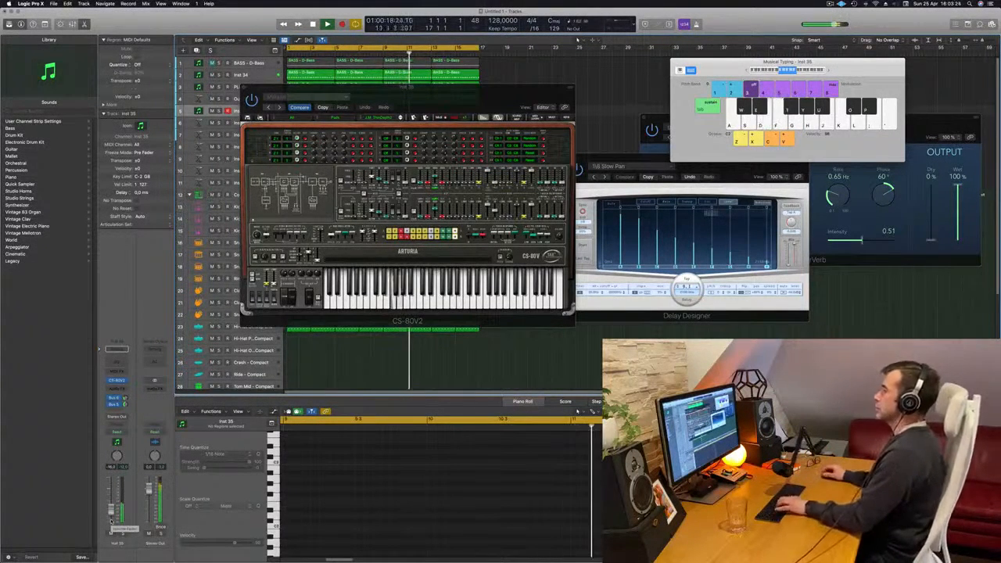
key(h)
key(j)
key(k)
key(l)
key(j)
key(semicolon)
key(k)
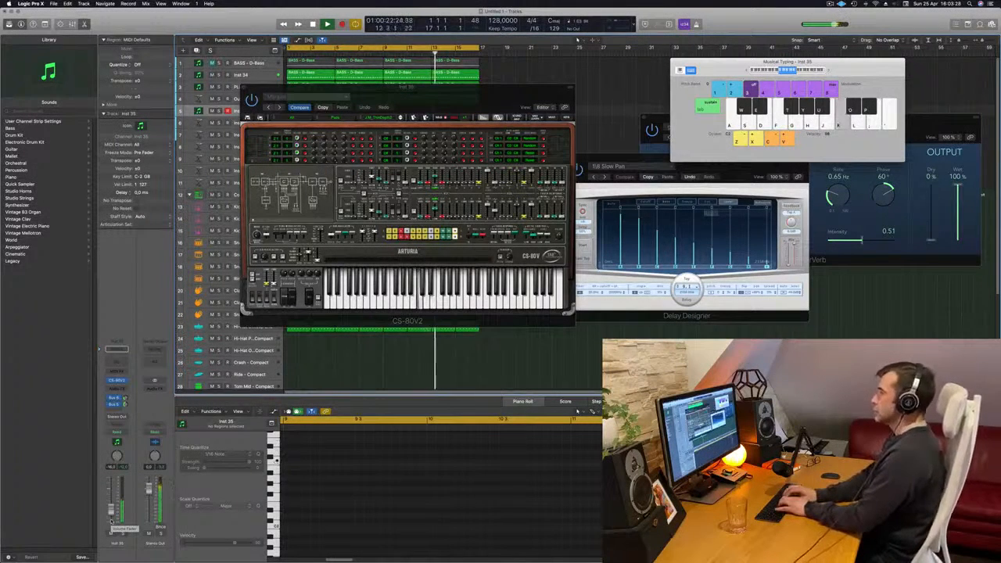
key(apostrophe)
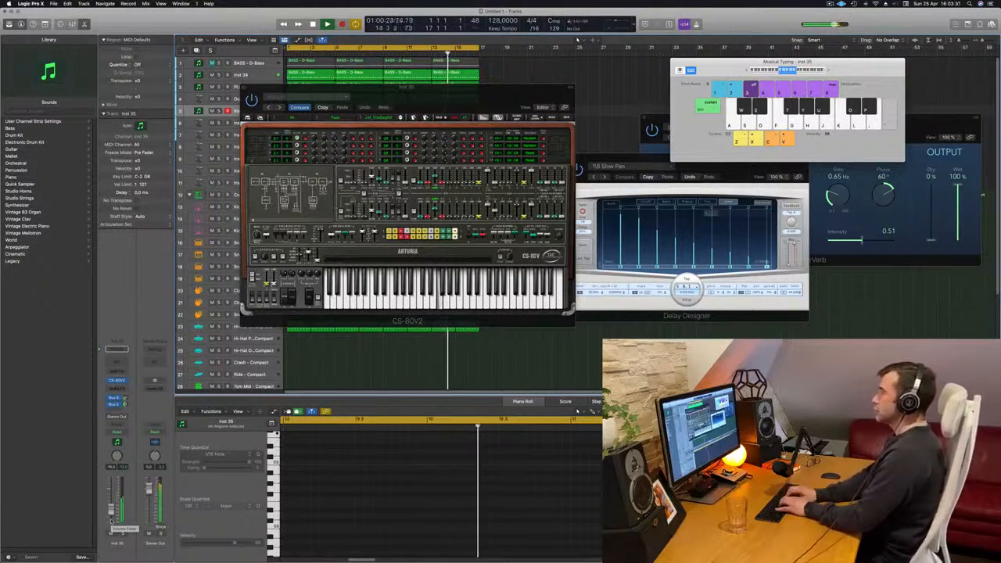
key(apostrophe)
key(apostrophe)
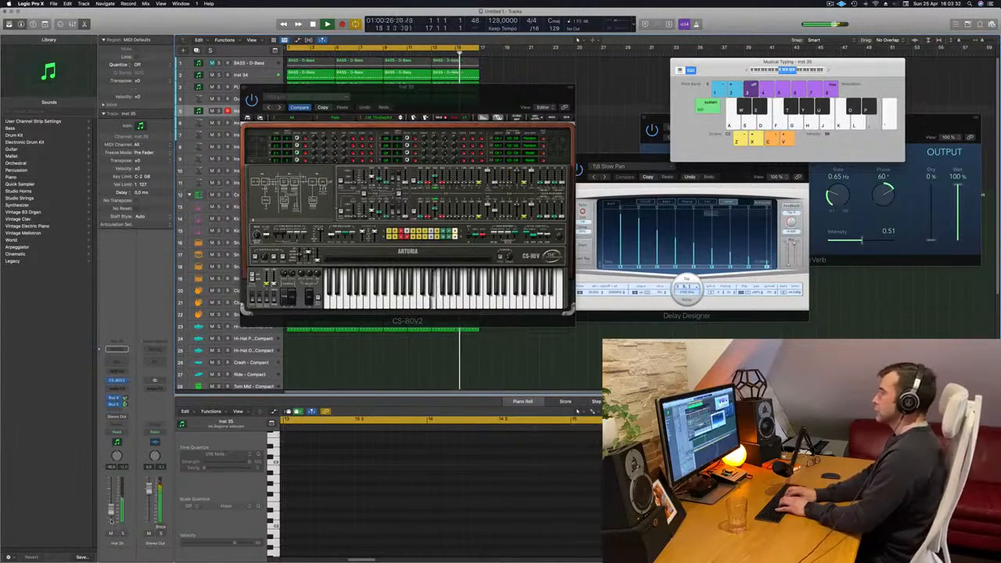
key(k)
key(apostrophe)
key(apostrophe)
key(semicolon)
key(k)
key(semicolon)
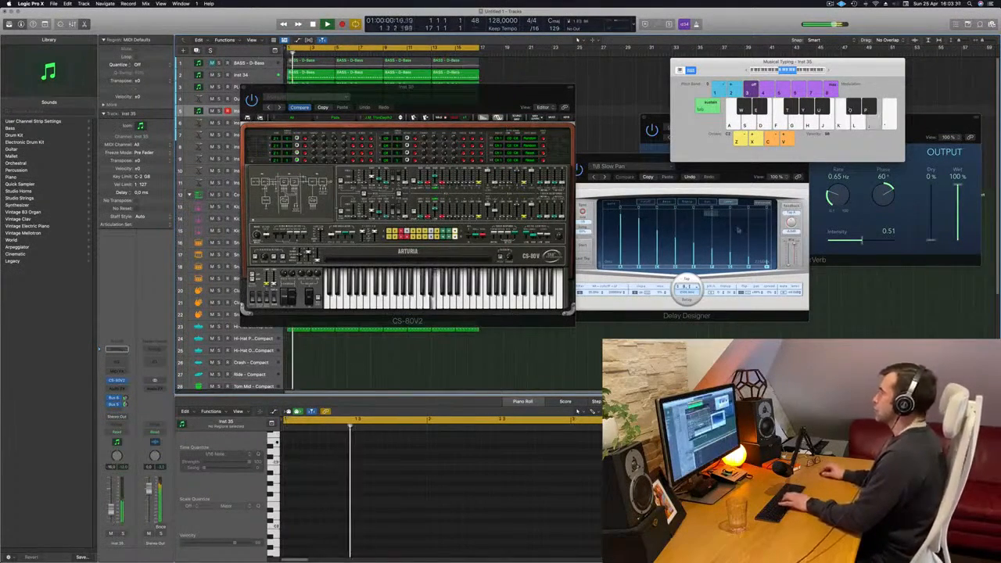
key(l)
key(k)
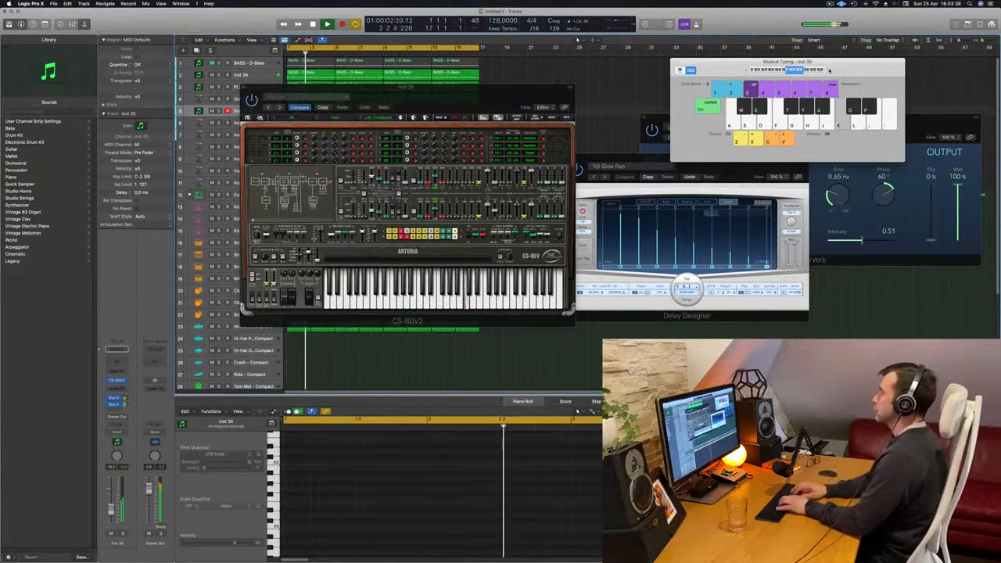
Try out melody ideas in a higher octave with the same CS-80V2 pad preset during playback.
key(f)
key(semicolon)
key(l)
key(d)
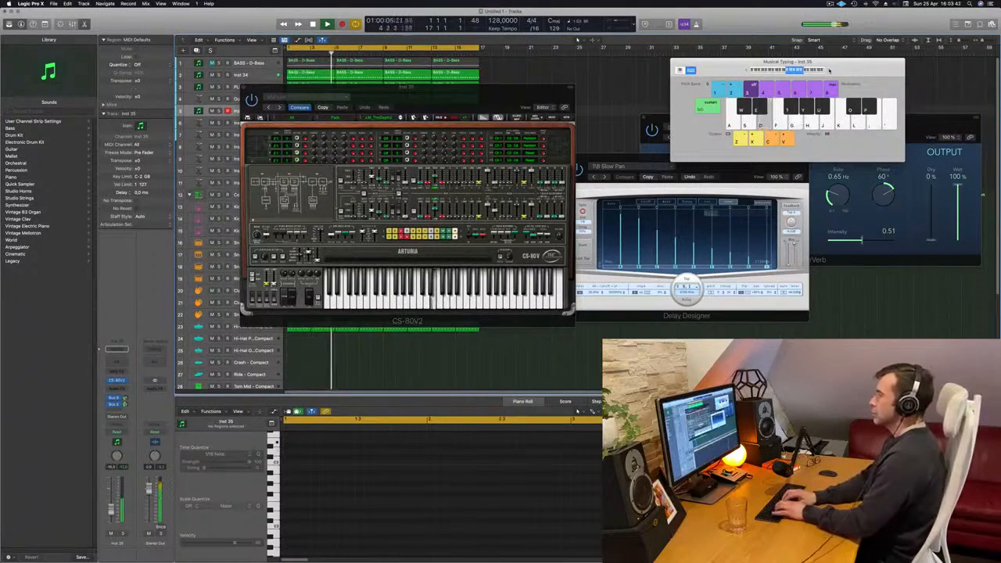
key(j)
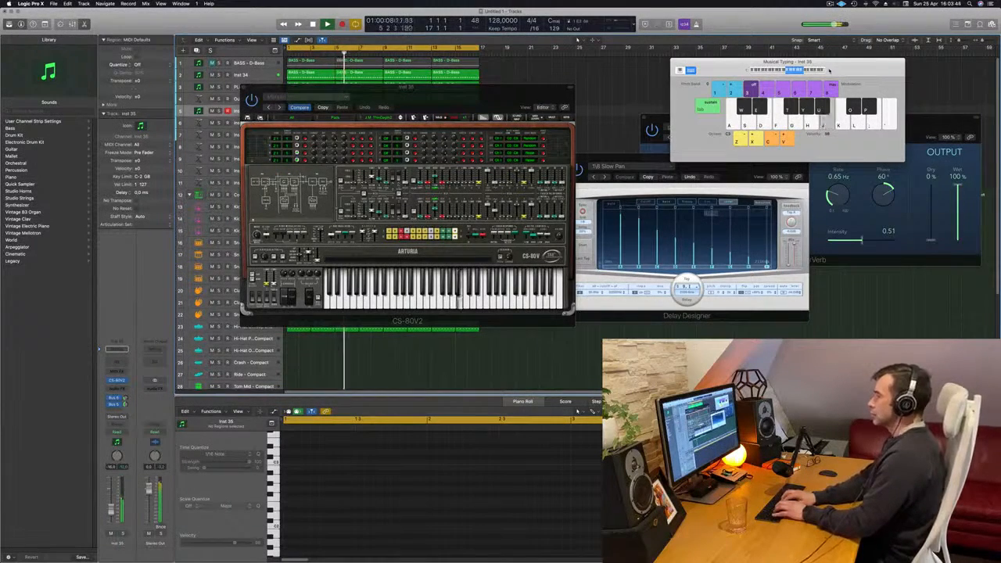
key(l)
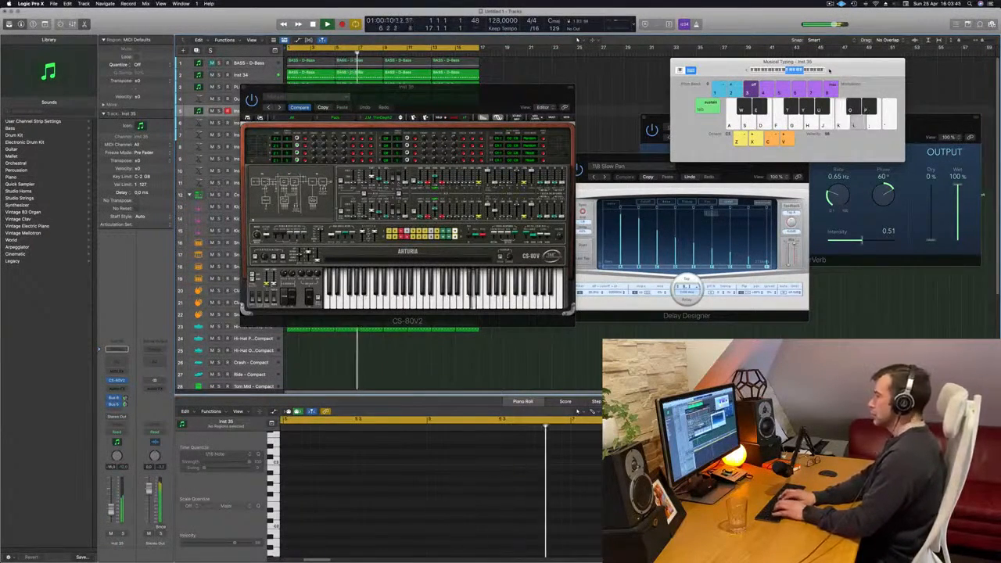
key(apostrophe)
key(d)
key(f)
key(g)
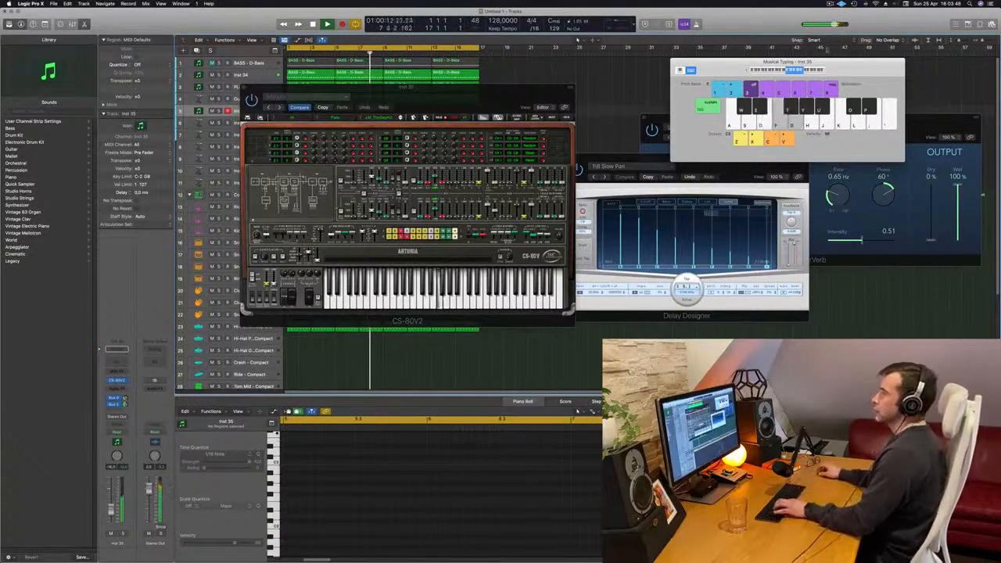
key(h)
key(f)
key(g)
key(h)
key(f)
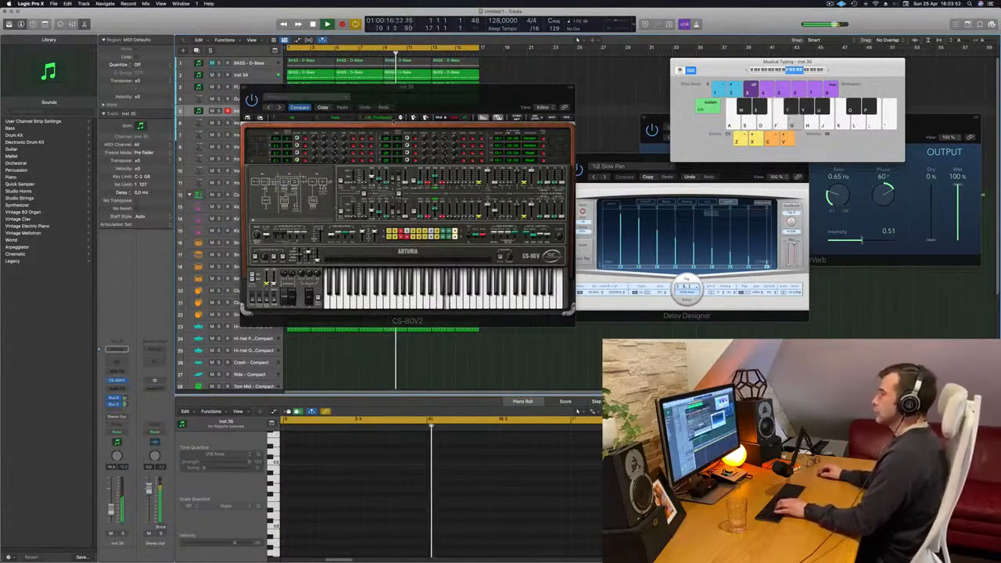
Audition successive CS-80V2 pad presets, testing each with a few notes during playback.
click(400, 118)
key(f)
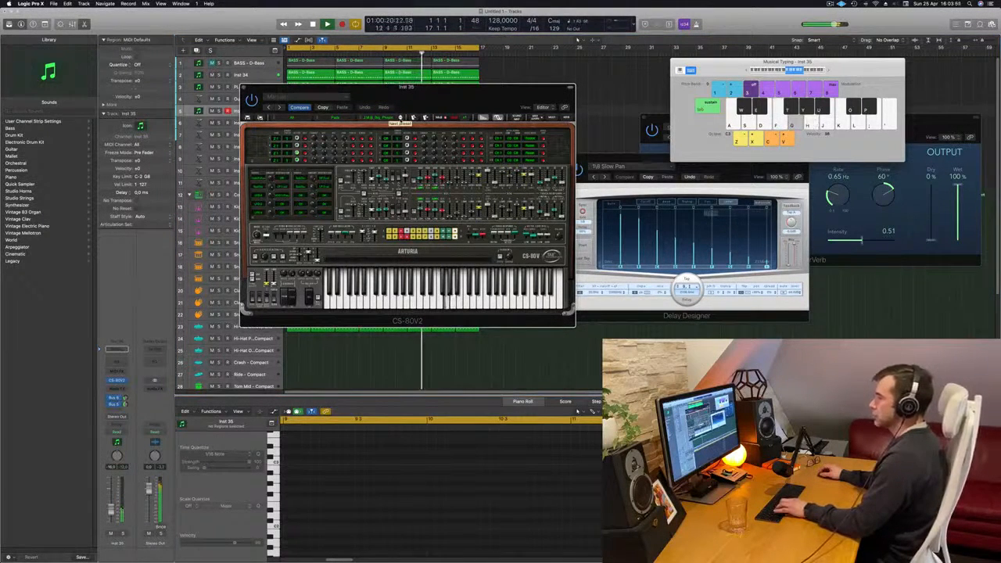
key(h)
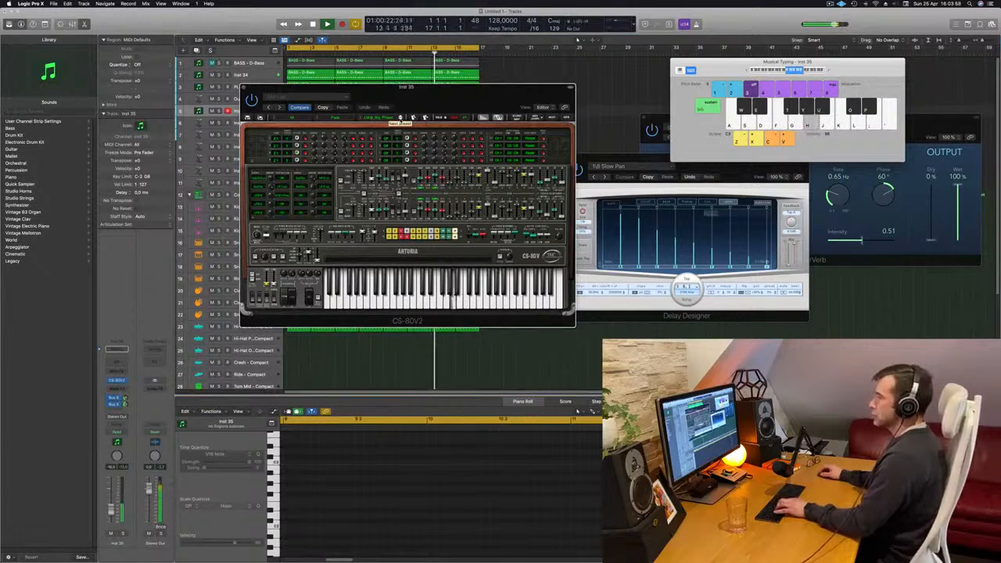
click(400, 118)
key(f)
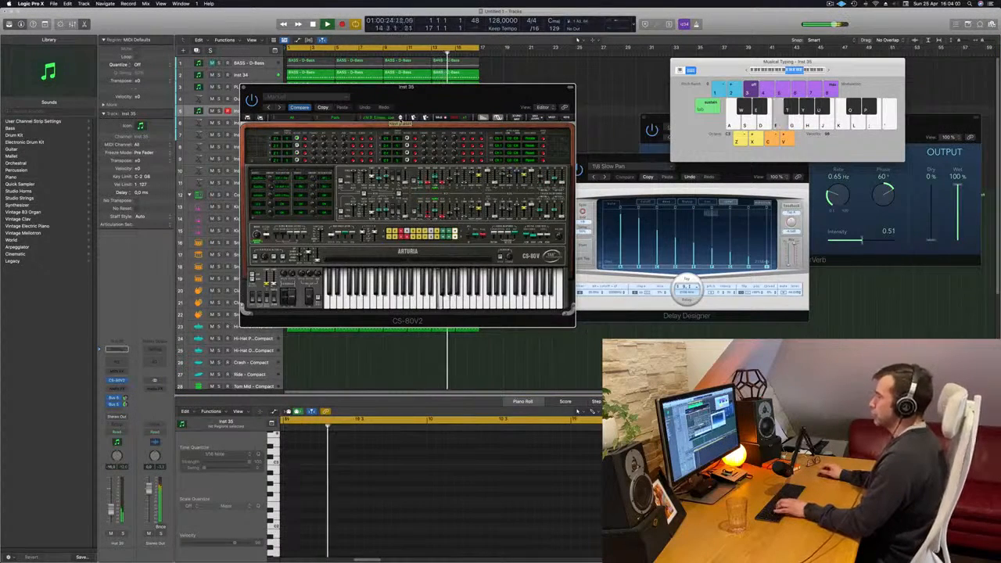
key(g)
click(402, 118)
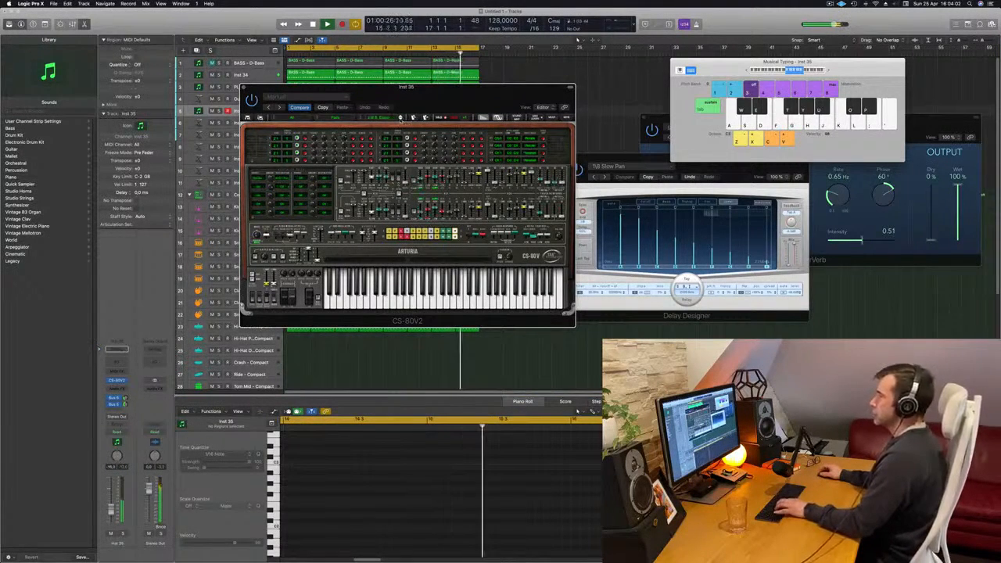
key(f)
key(f)
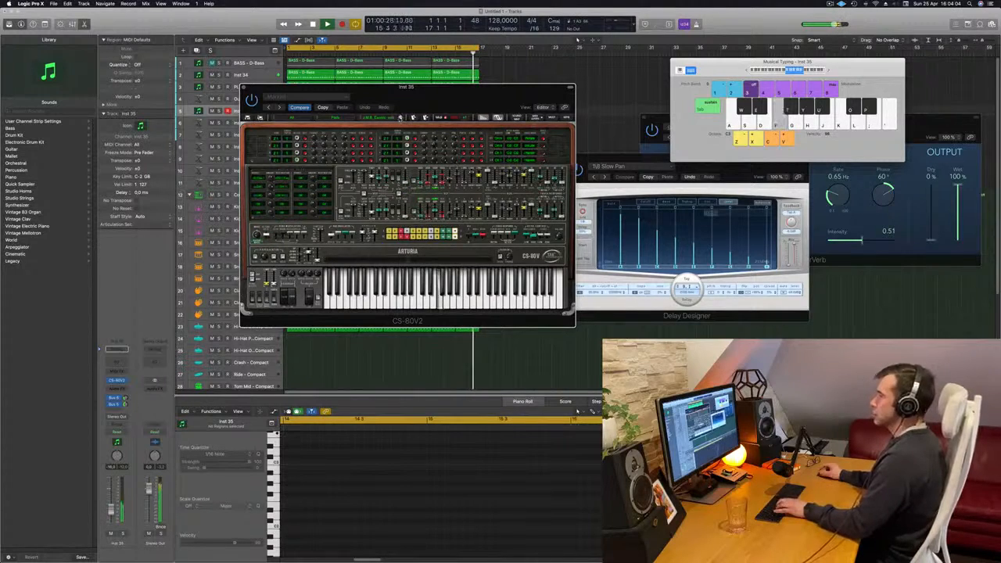
key(g)
key(f)
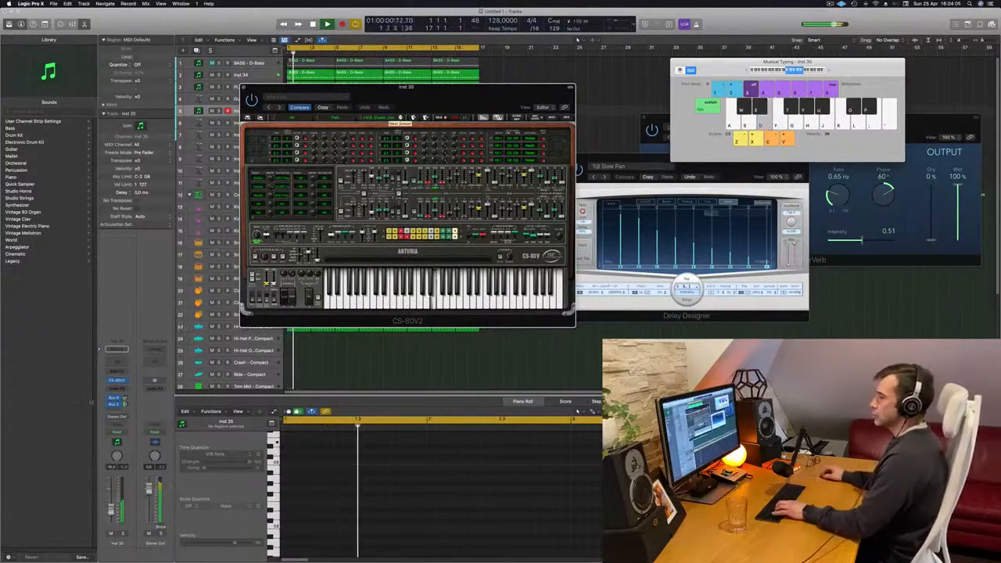
key(d)
Lower the CS-80V2 track's volume slightly and raise its Bus 5 send, testing the sound with a played melody.
drag(111, 510, 111, 514)
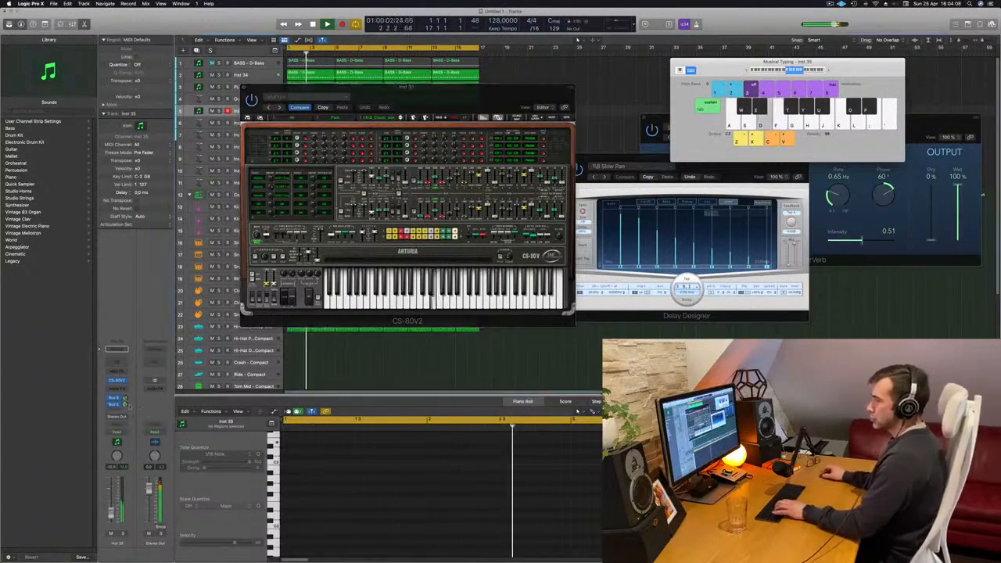
drag(124, 405, 124, 401)
key(f)
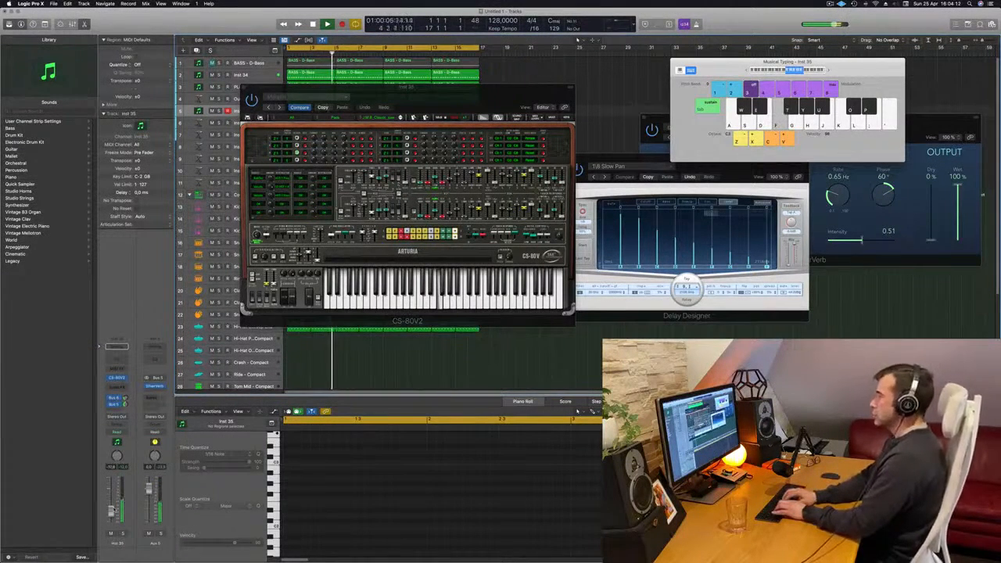
key(g)
key(semicolon)
key(l)
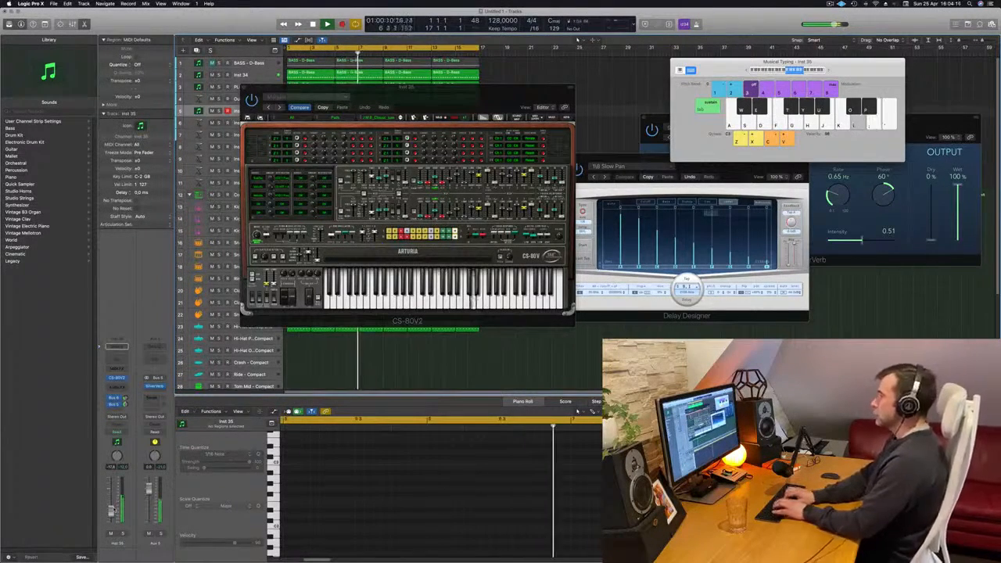
key(a)
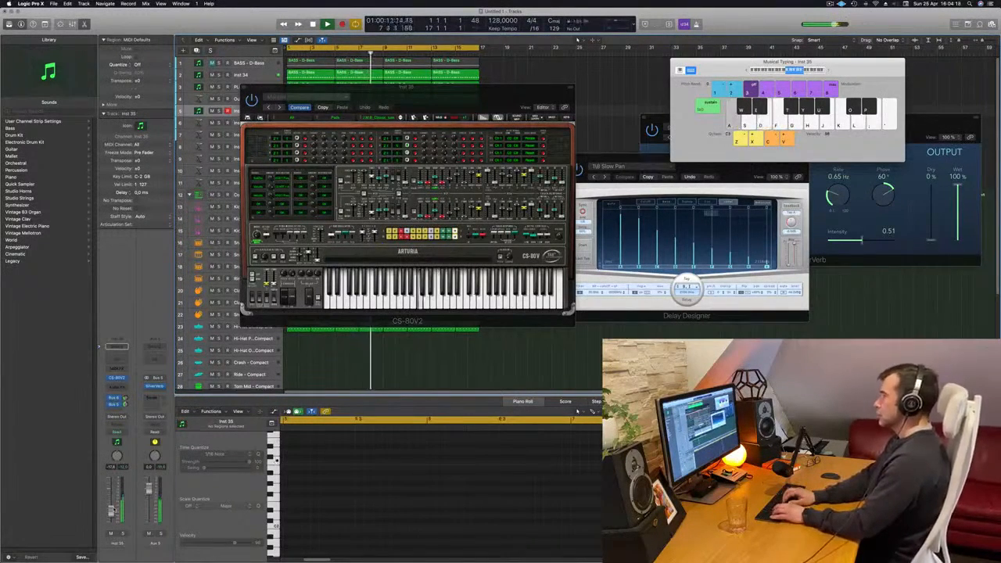
key(s)
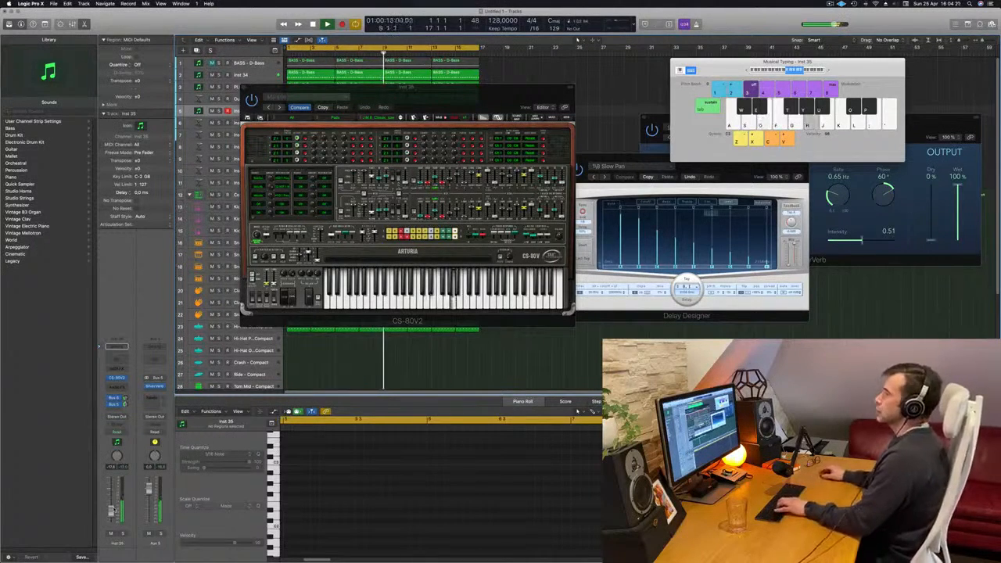
key(g)
Step through further CS-80V2 pad presets, trying them with single notes over the loop, and keep one for the melody.
click(401, 118)
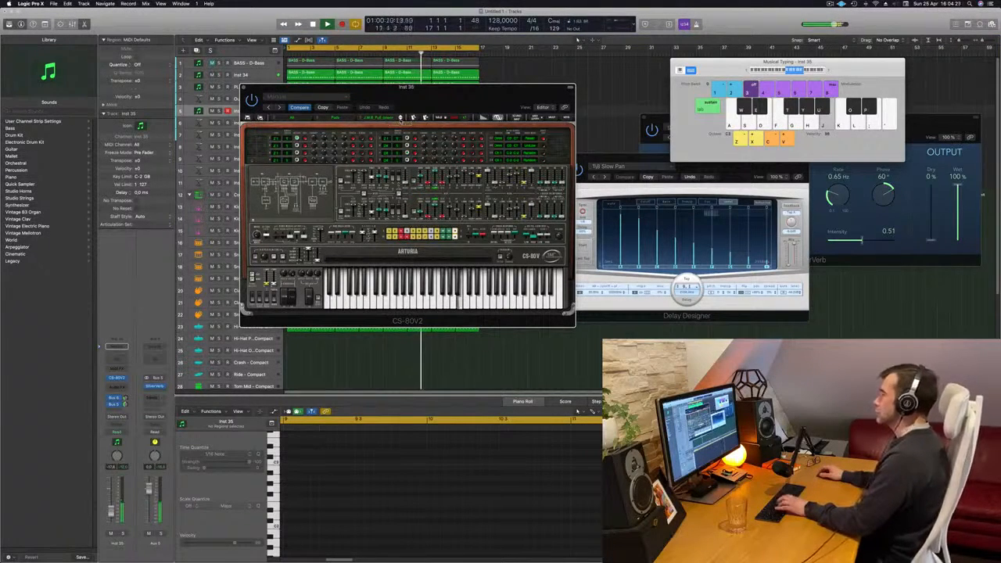
click(401, 119)
key(h)
click(401, 119)
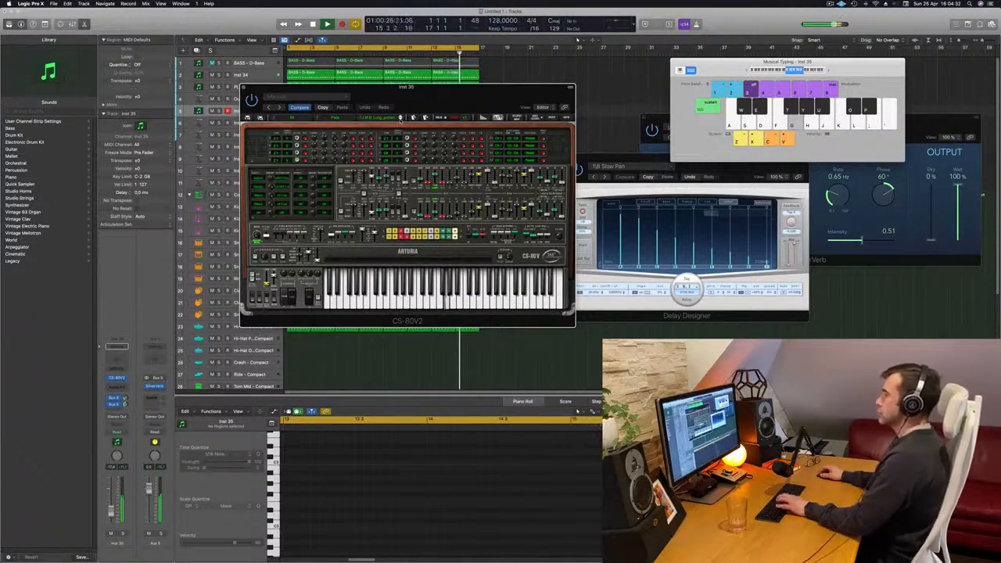
click(401, 118)
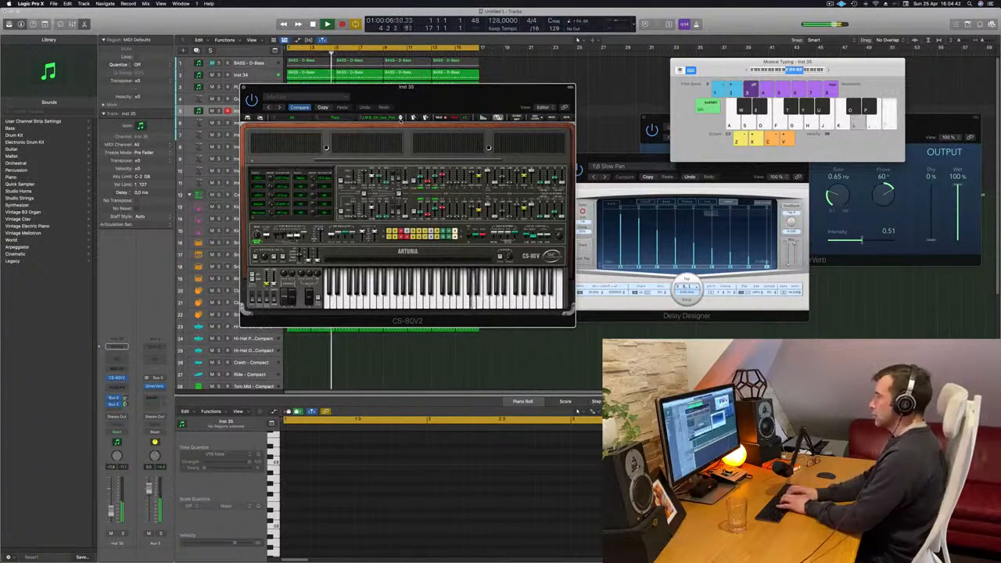
key(j)
click(401, 118)
key(k)
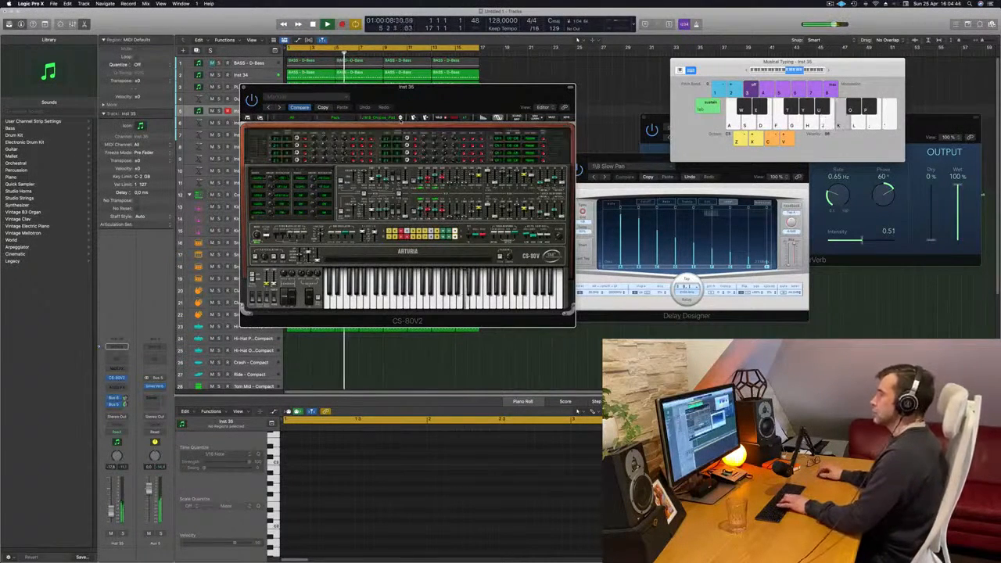
key(j)
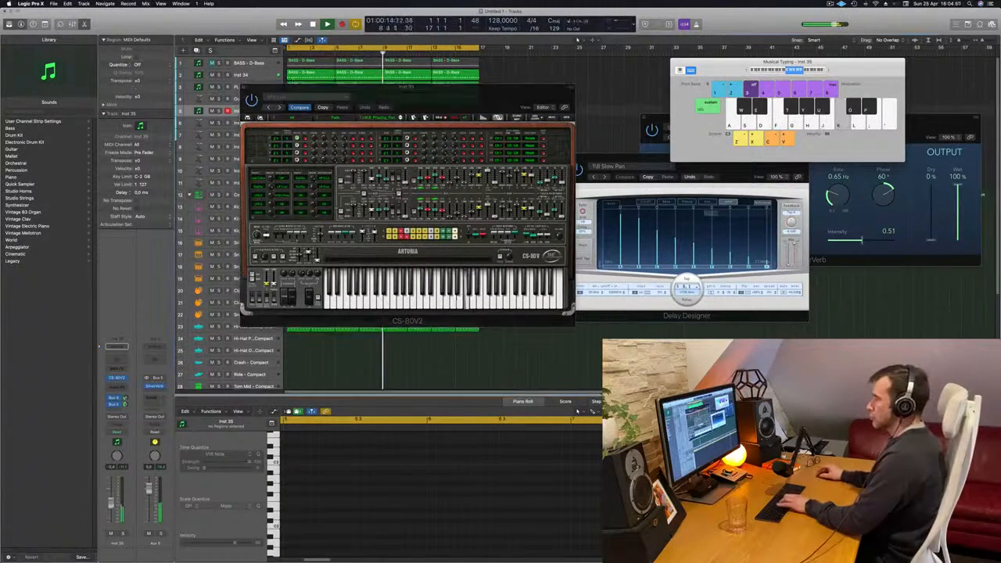
click(399, 119)
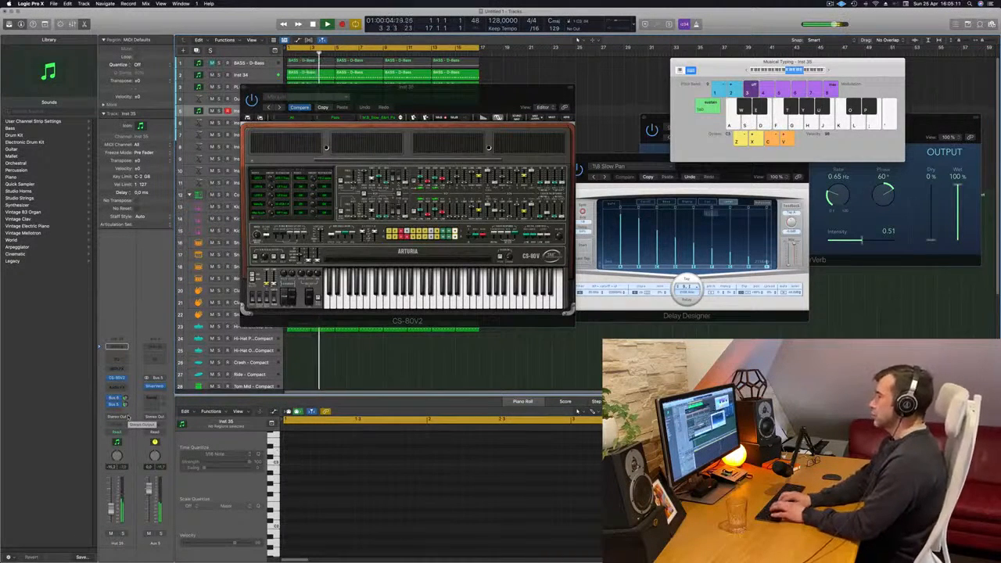
Practise a melody starting around C3 with the chosen CS-80V2 preset while the arrangement loops.
key(d)
key(g)
key(a)
key(j)
key(s)
key(a)
key(d)
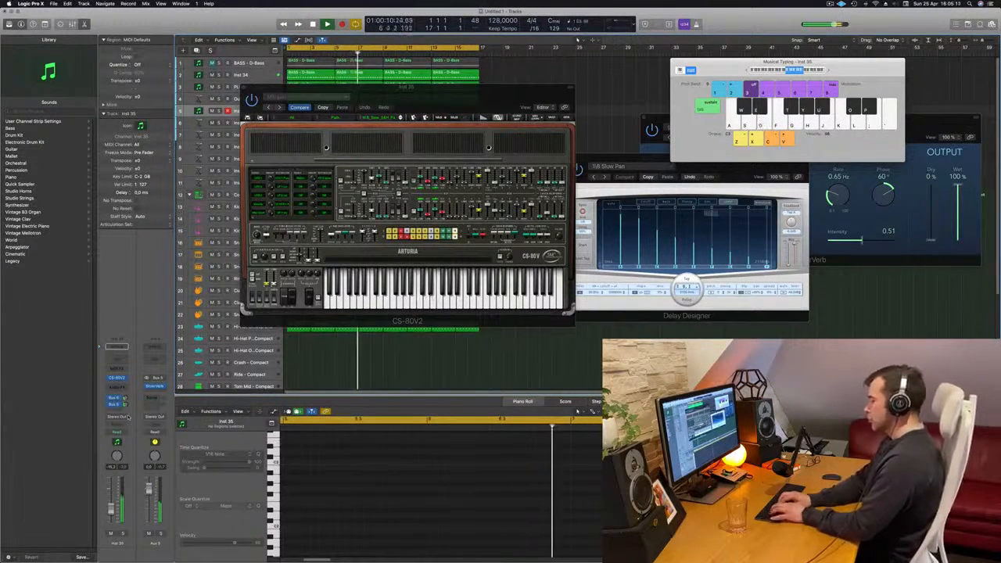
key(a)
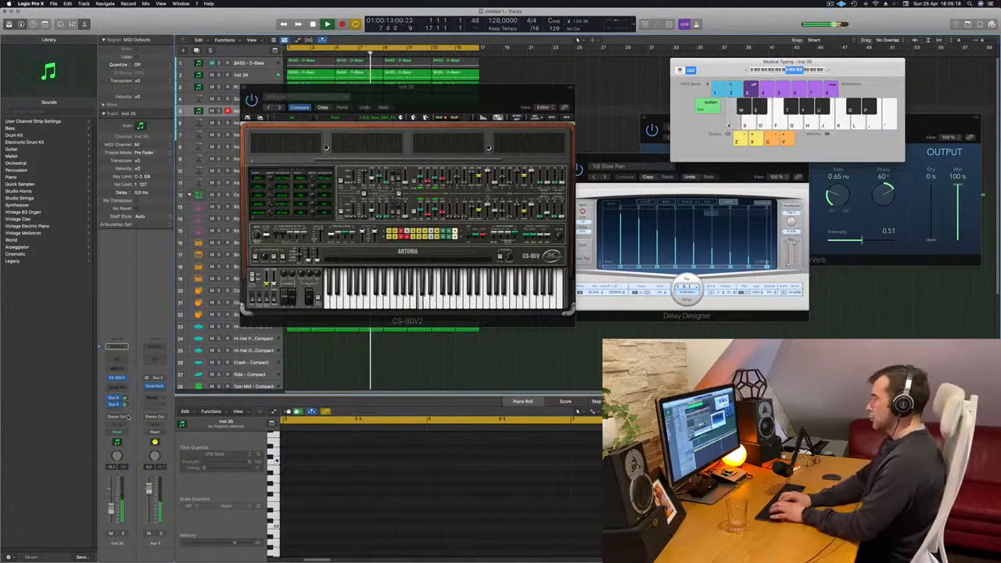
key(a)
key(s)
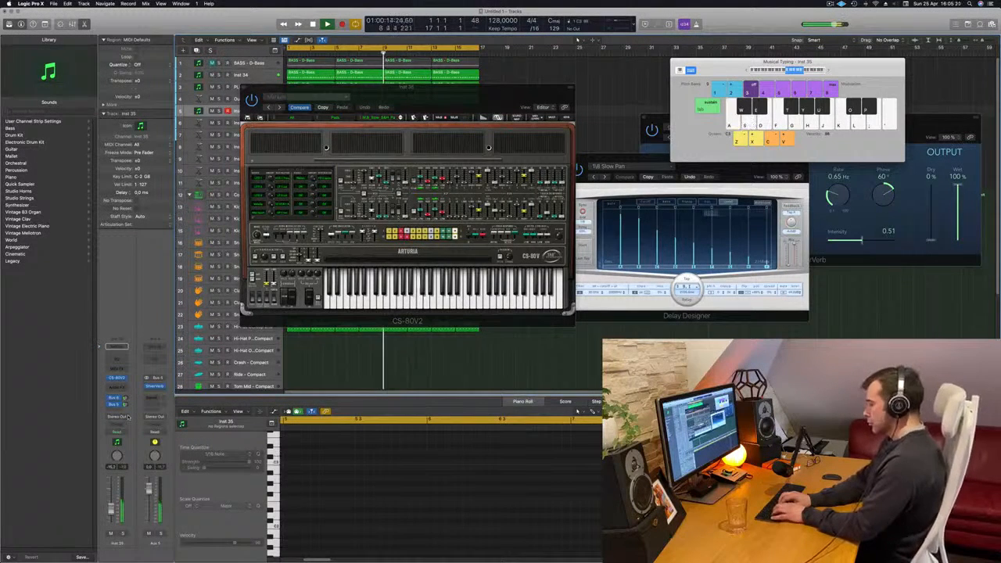
Record the improvised melody on the Inst 35 track from bar 9 through the loop restart into bar 3, and end recording.
key(a)
key(s)
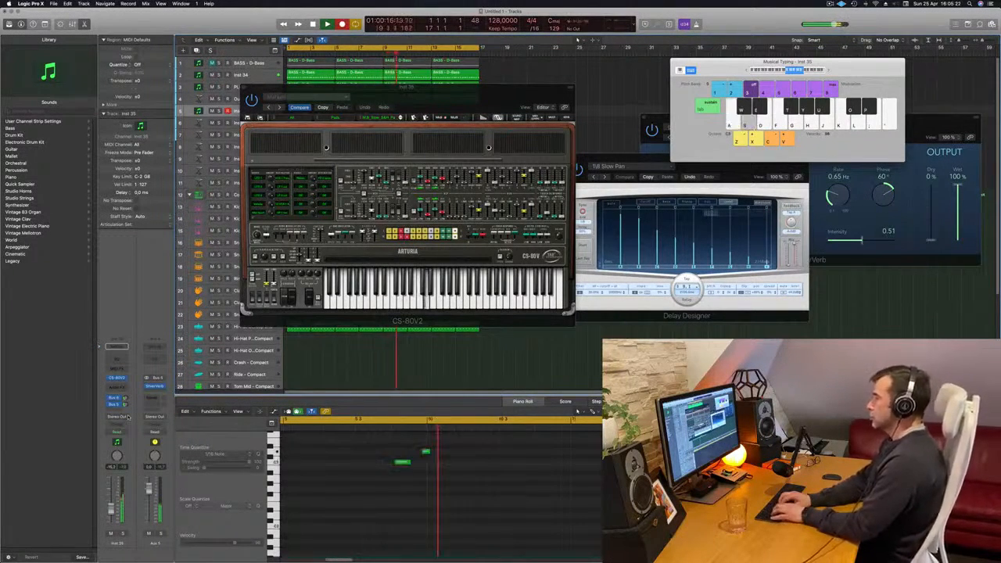
key(a)
key(s)
key(a)
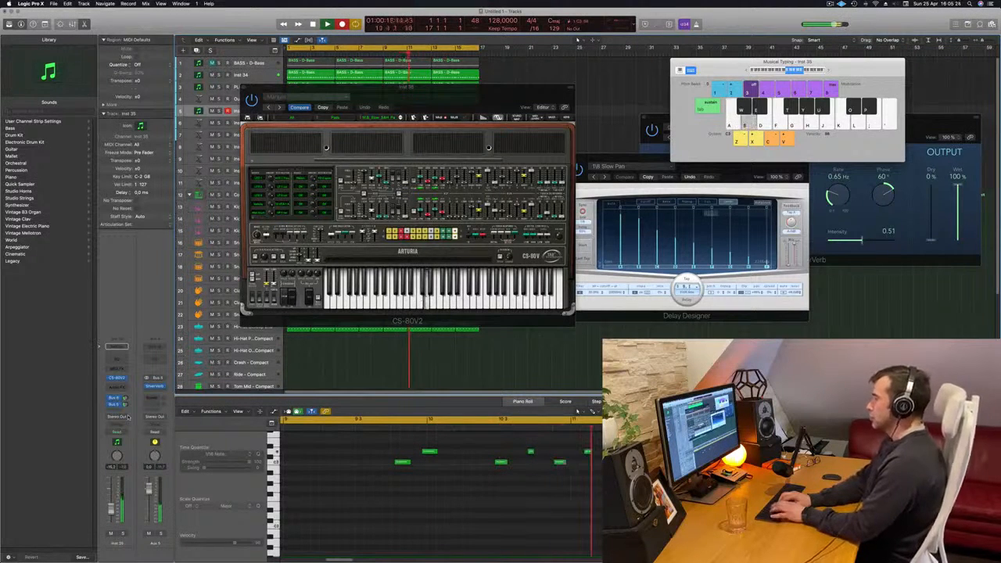
key(a)
key(s)
key(h)
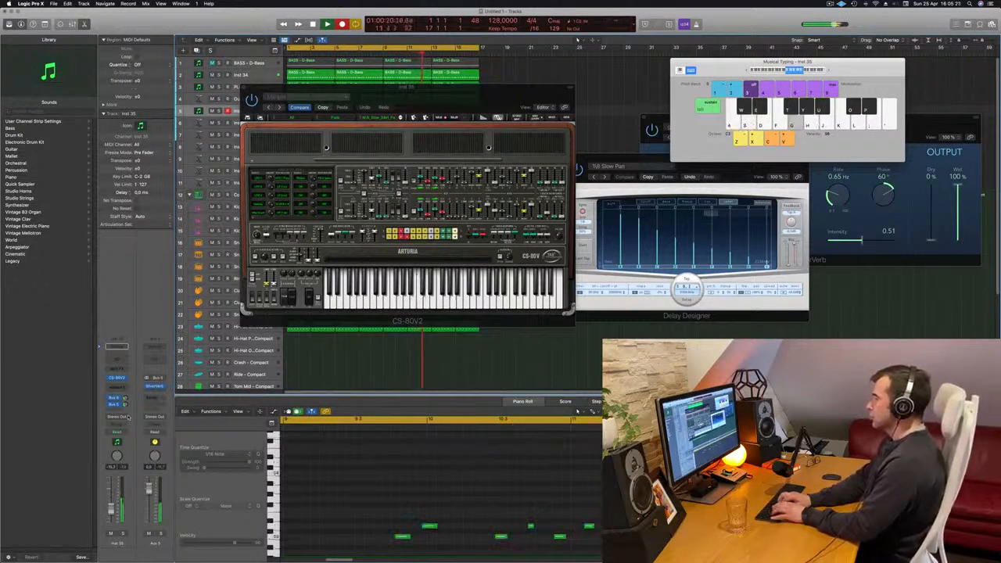
key(a)
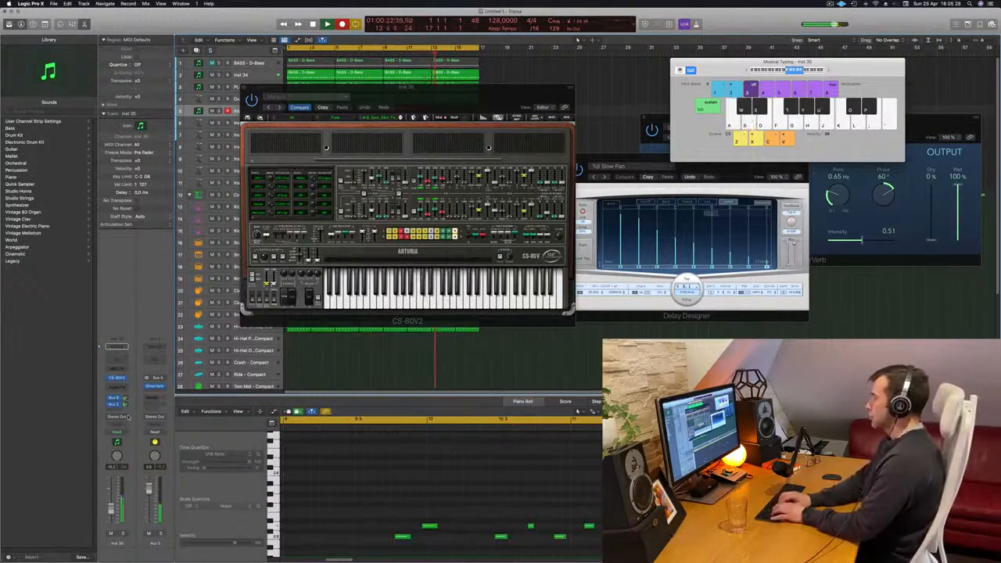
key(a)
key(s)
key(d)
key(a)
key(s)
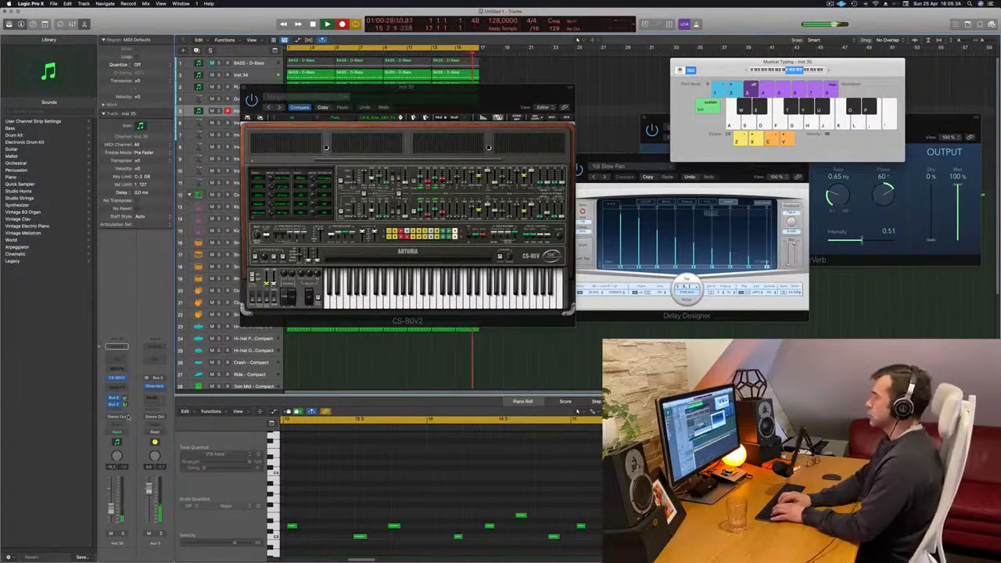
key(a)
key(s)
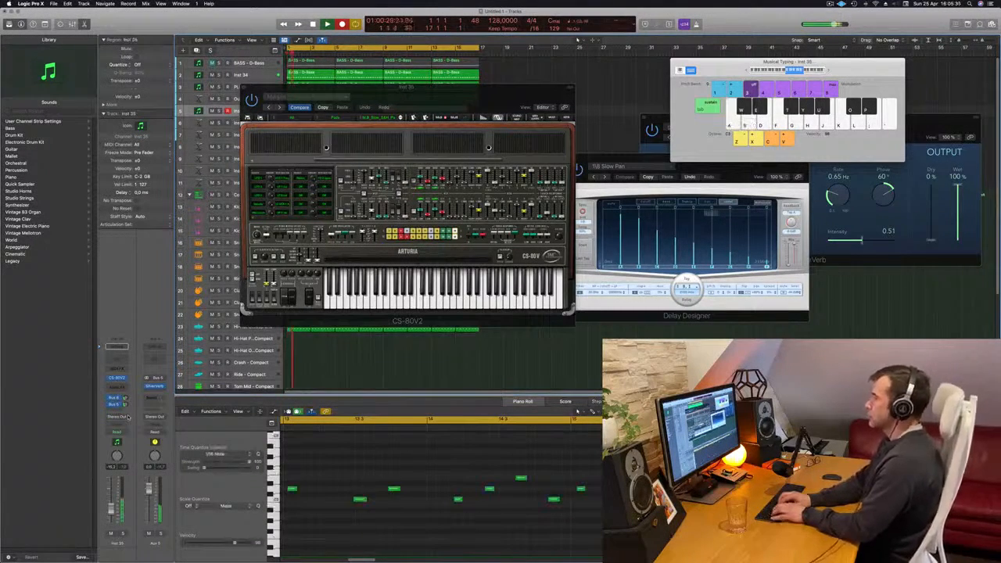
key(s)
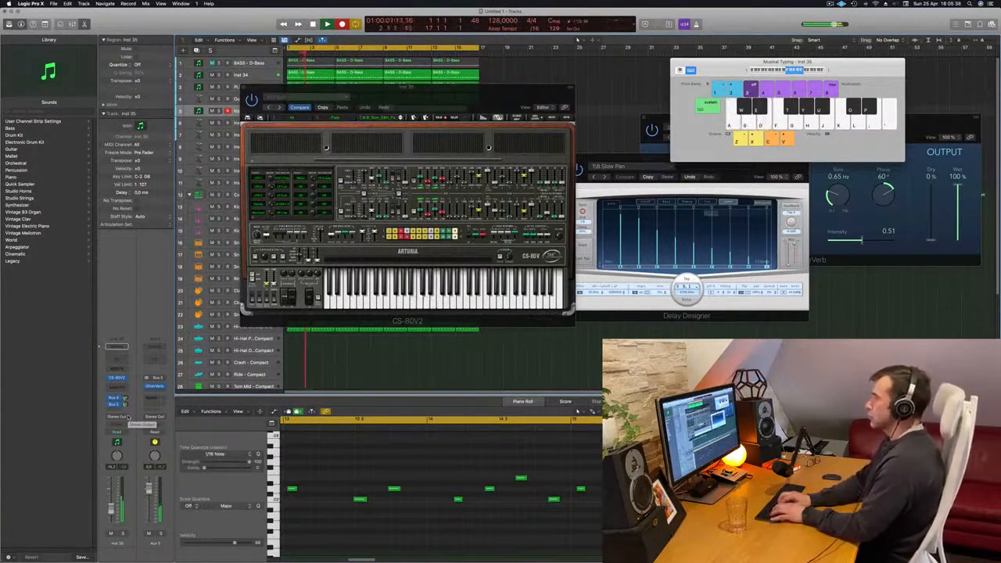
key(h)
key(s)
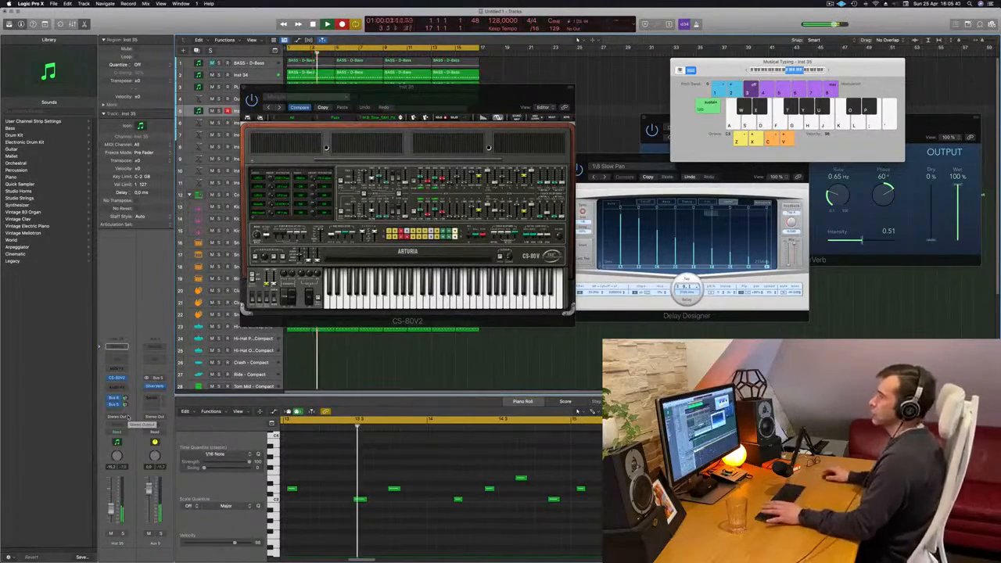
key(space)
key(space)
Move the synth window clear of the tracks, copy the bar 2 C3 note to the region's start, and quantize all notes to 1/16.
drag(461, 88, 912, 80)
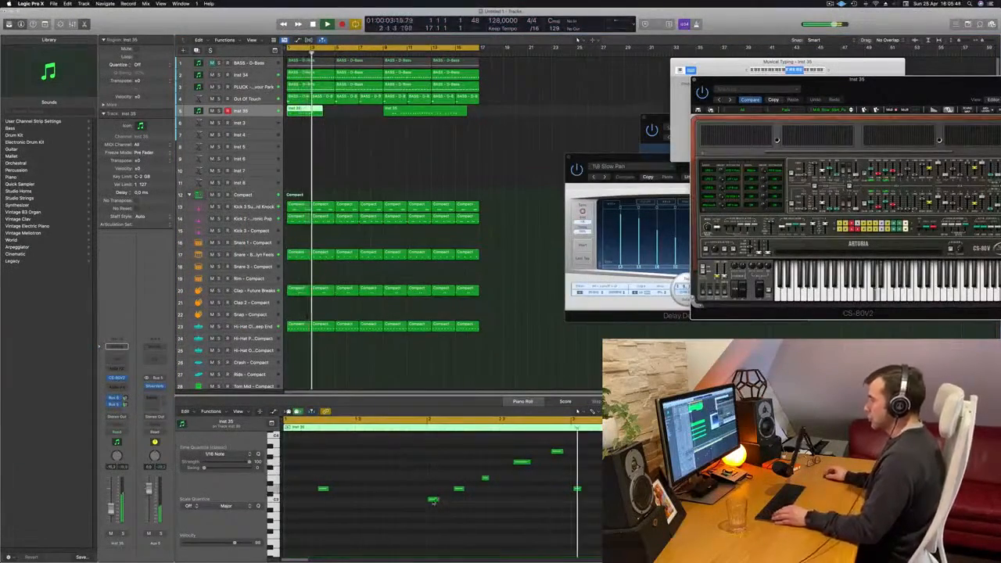
drag(433, 500, 288, 502)
key(super+a)
key(q)
click(431, 451)
key(Return)
scroll(345, 483, left, 1)
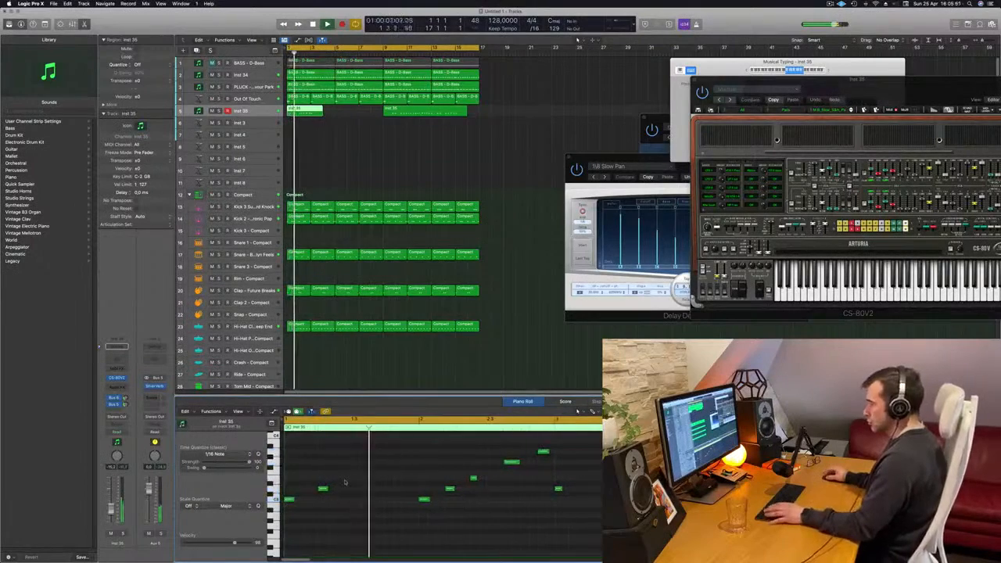
Nudge the D3 note in bar 1 slightly earlier and check the timing by playing from the start.
click(320, 490)
key(alt+Left)
key(Return)
click(331, 487)
key(Return)
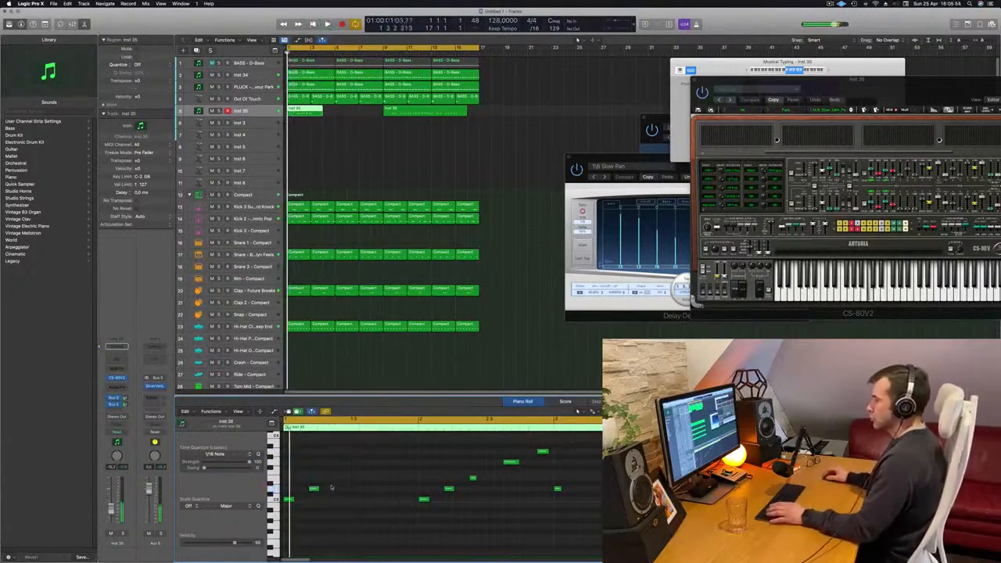
scroll(340, 486, left, 1)
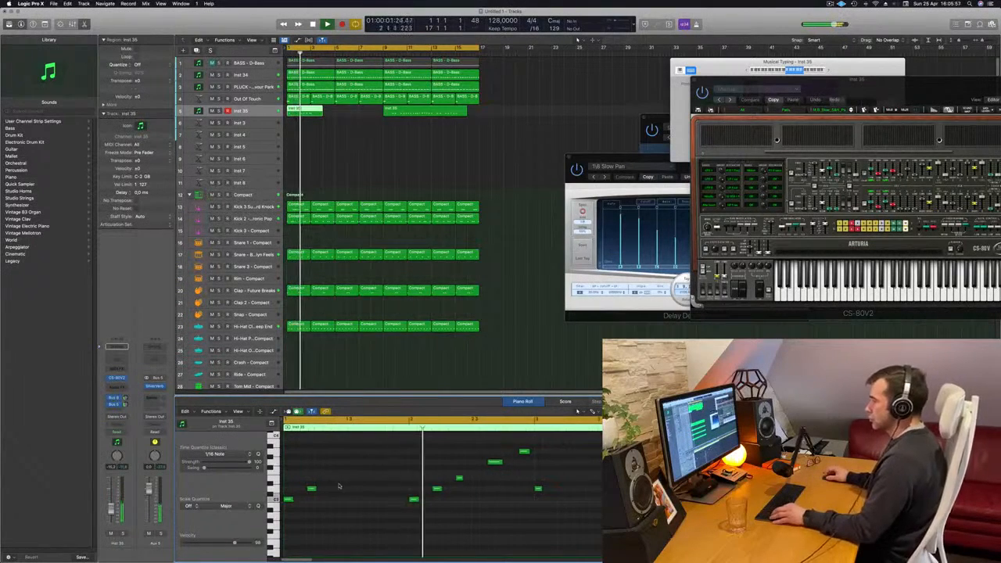
scroll(339, 486, left, 3)
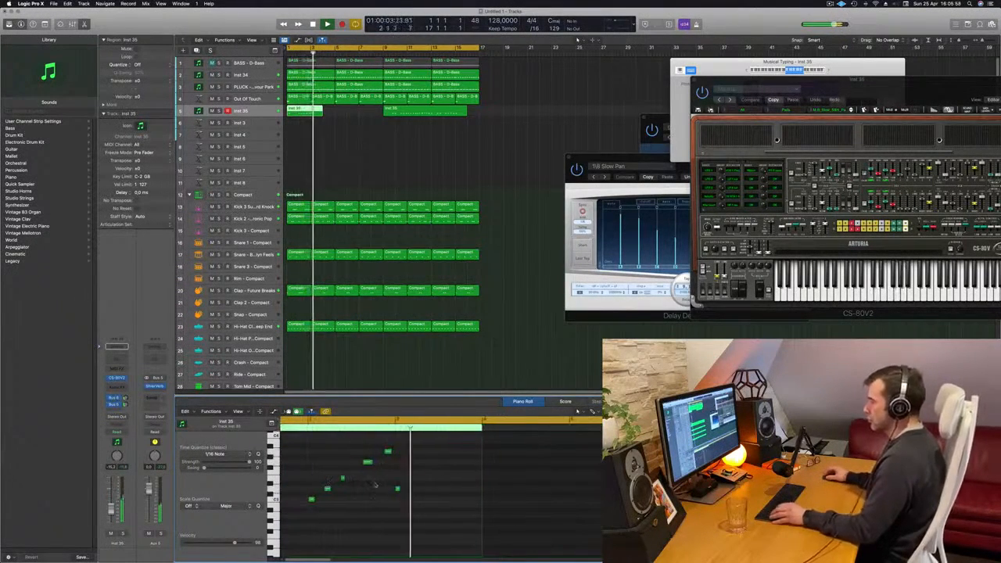
key(Return)
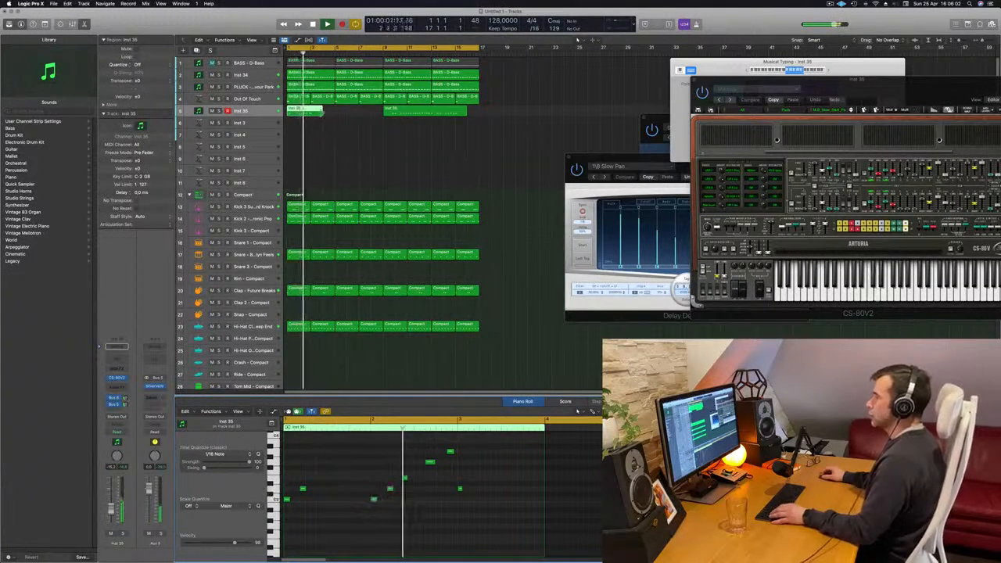
Extend the first Inst 35 region to bar 5 and copy the five-note rising phrase from bar 2 to bar 4.
drag(323, 114, 334, 115)
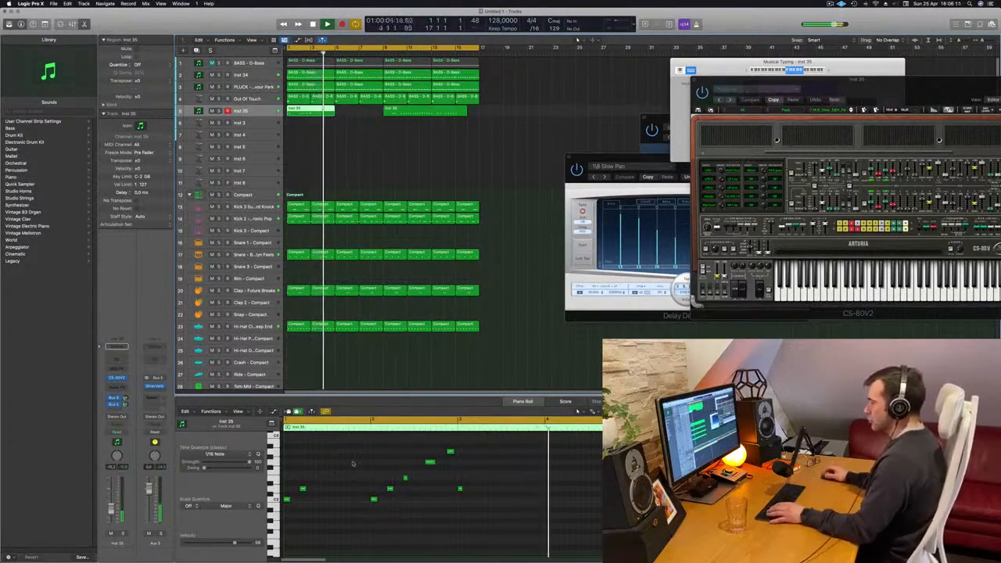
drag(361, 446, 445, 507)
drag(374, 499, 551, 507)
key(super+Left)
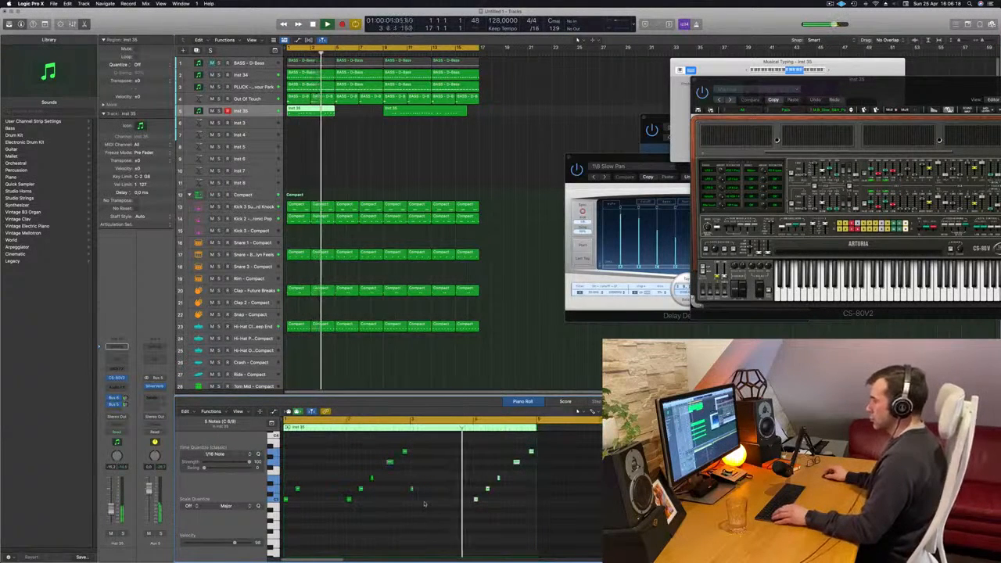
key(super+Right)
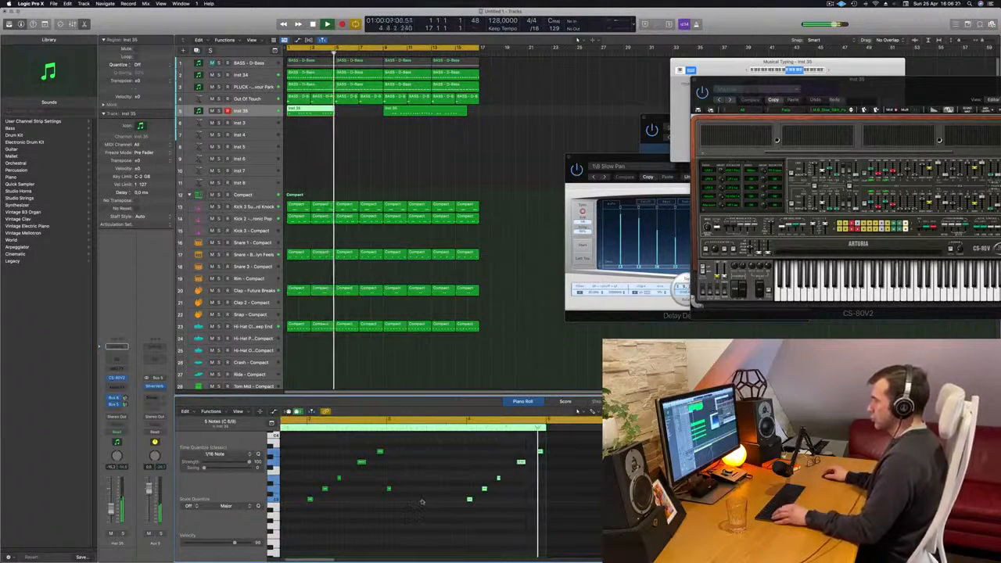
Replace the second recorded region with a copy of the edited melody region at bar 5, and join both into one eight-bar region.
click(424, 111)
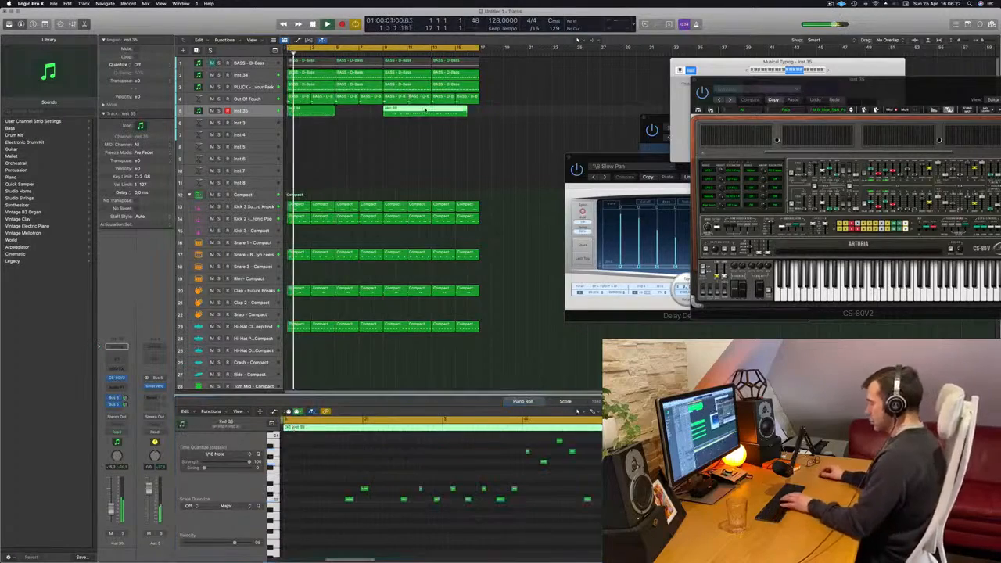
drag(403, 111, 356, 117)
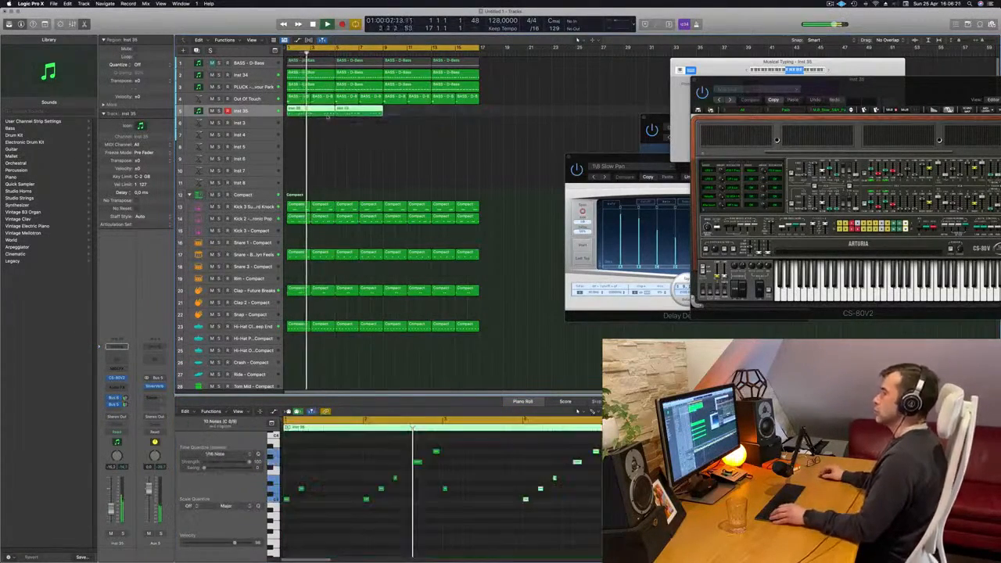
click(329, 165)
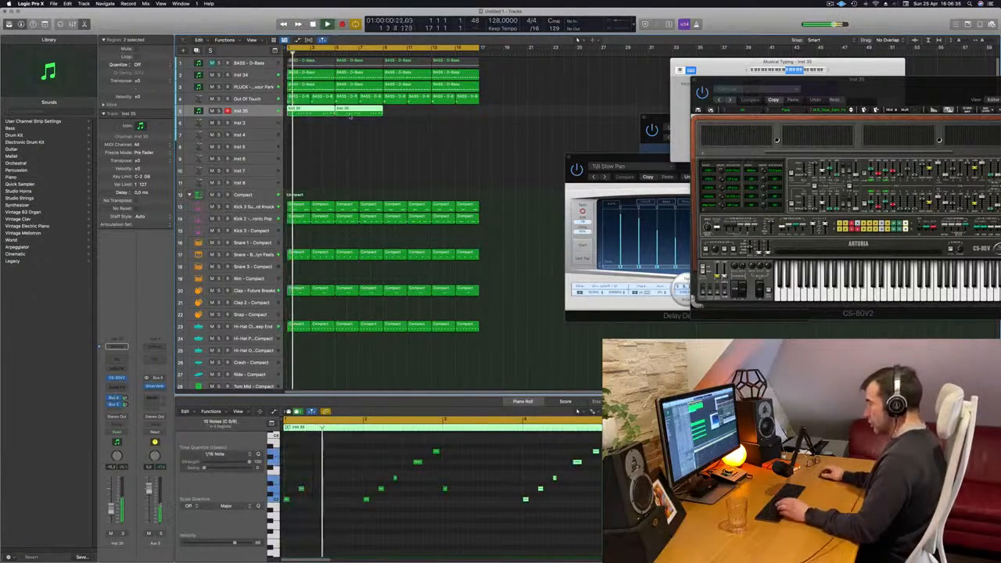
key(super+k)
key(space)
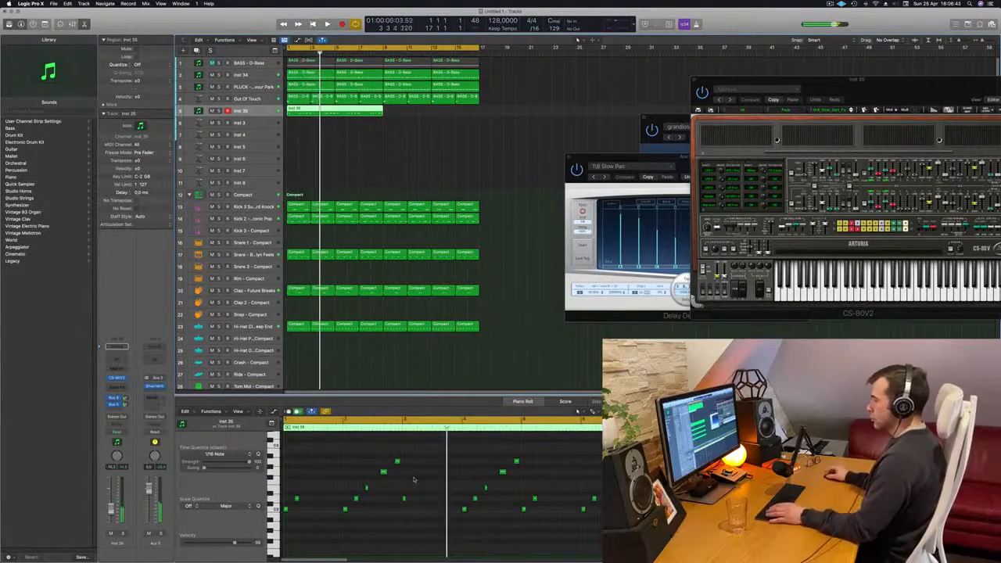
Adjust the joined melody's pitches, raising the first note of bar 5 to D3 and lowering the note after it to C3.
click(403, 498)
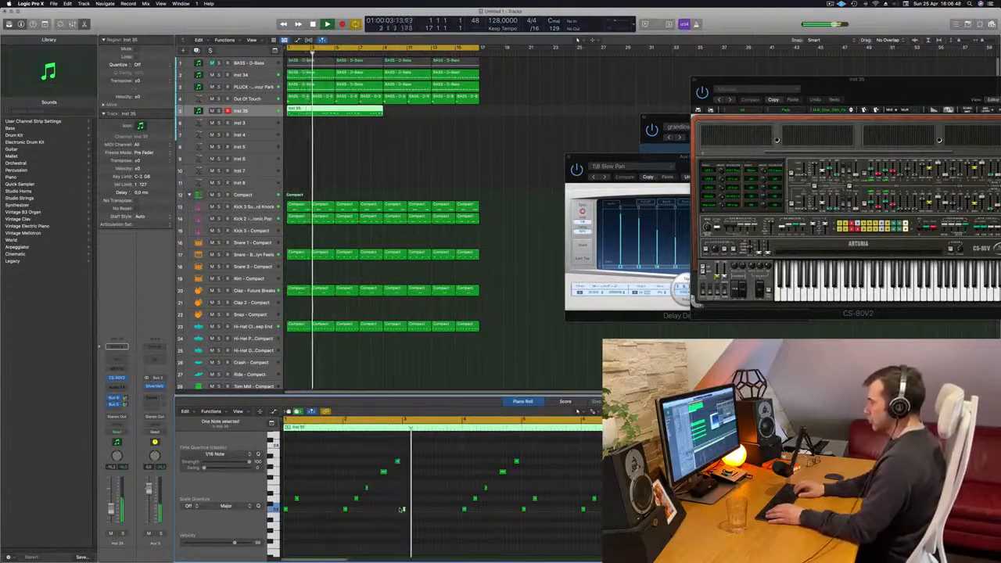
key(Return)
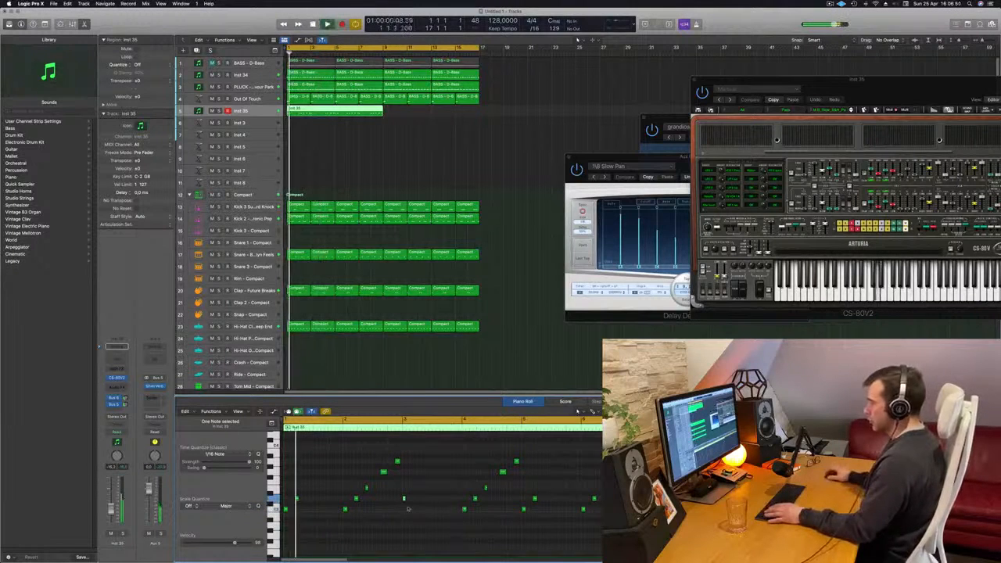
drag(507, 498, 527, 517)
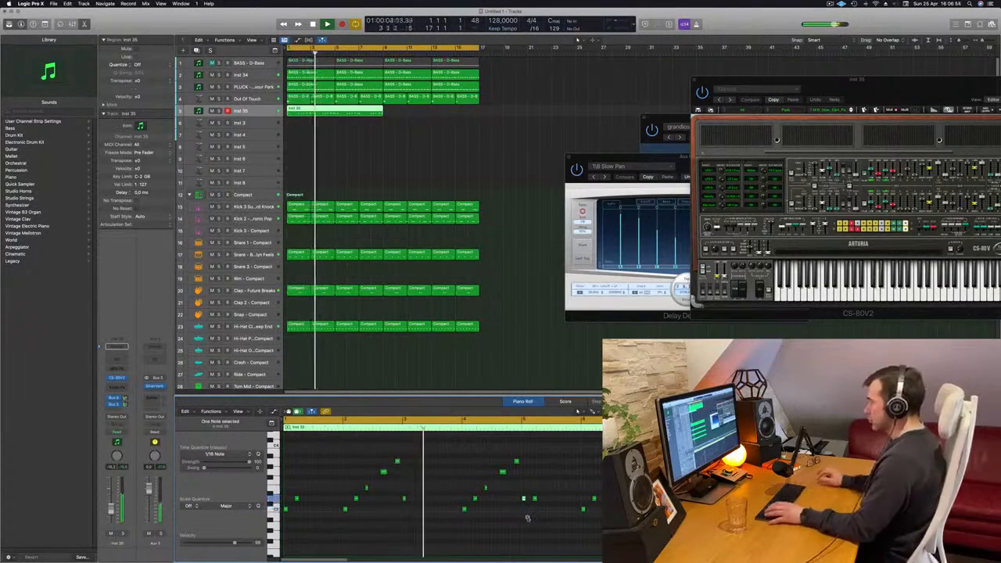
key(alt+Down)
key(alt+Down)
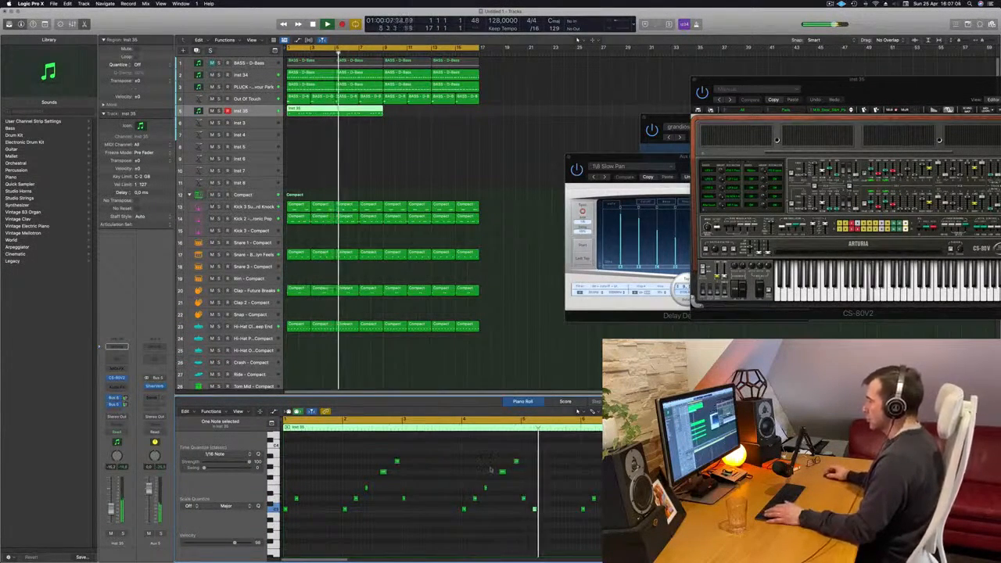
key(space)
key(space)
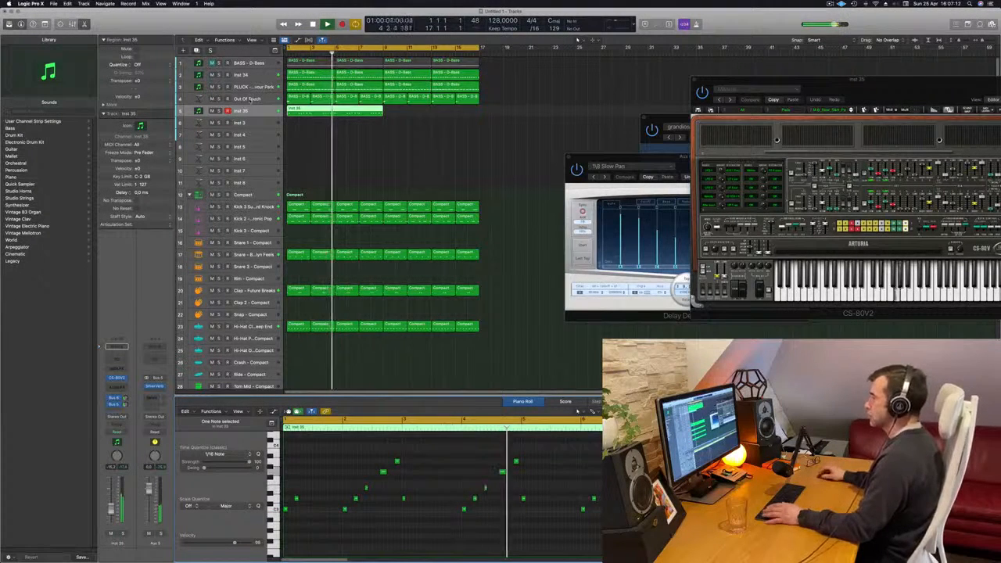
Add a Channel EQ to the Out Of Touch track and set its low-cut filter to about 394 Hz.
click(250, 99)
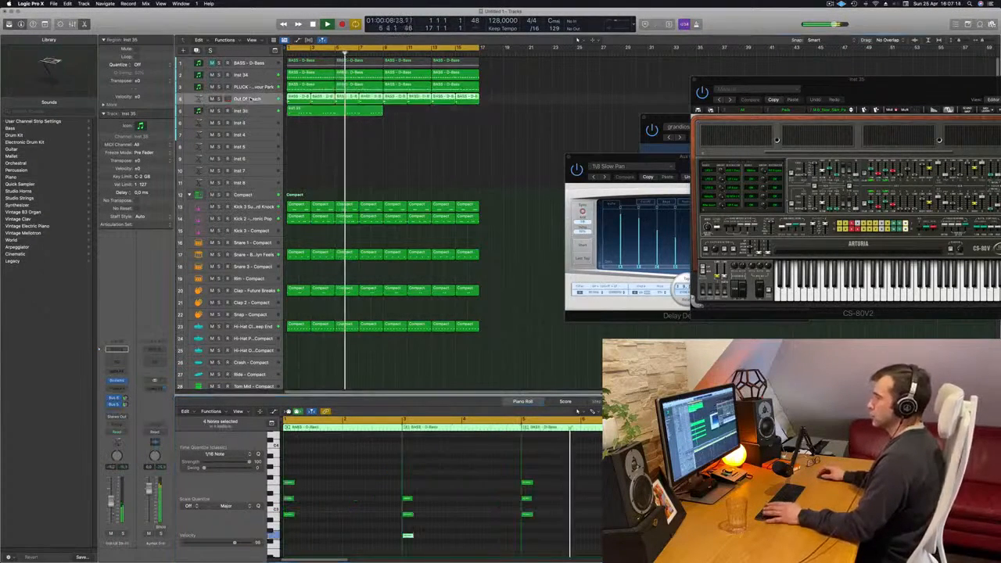
click(116, 350)
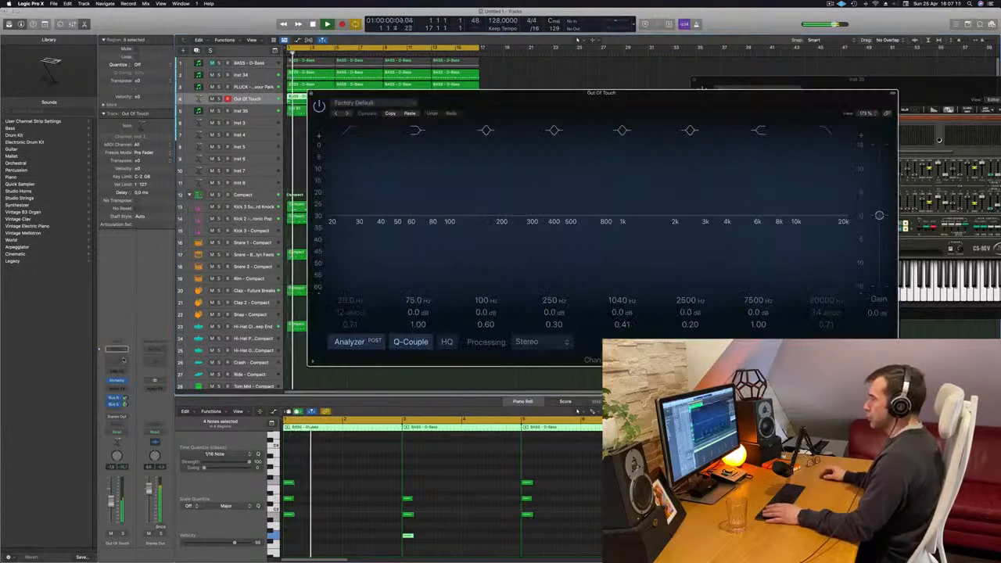
drag(544, 171, 598, 225)
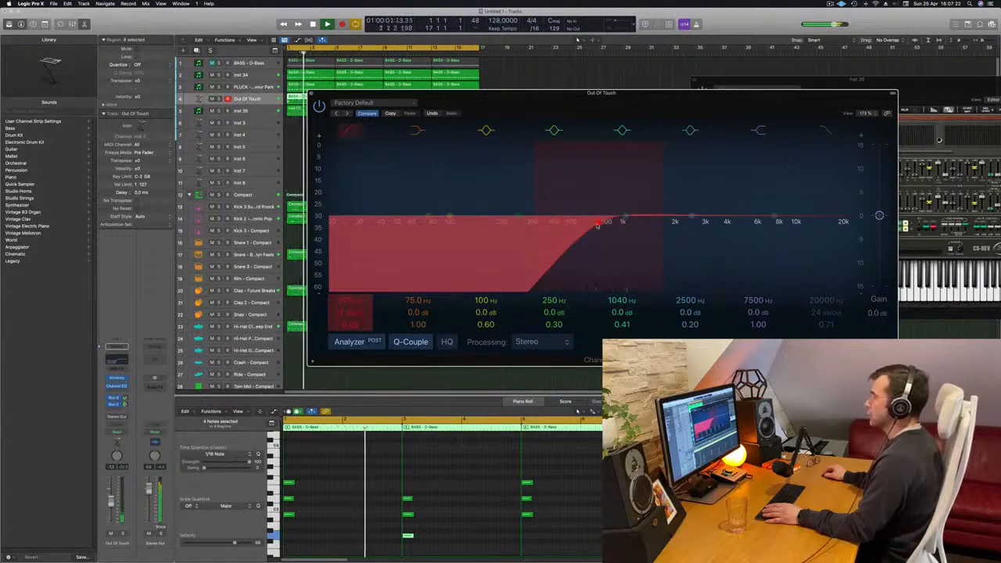
drag(595, 223, 552, 227)
drag(513, 106, 570, 110)
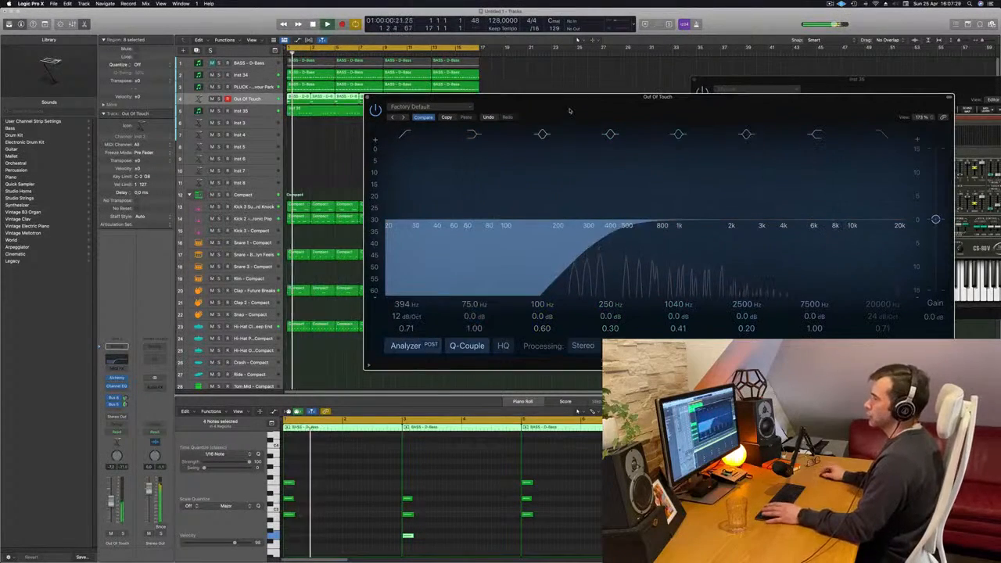
click(370, 100)
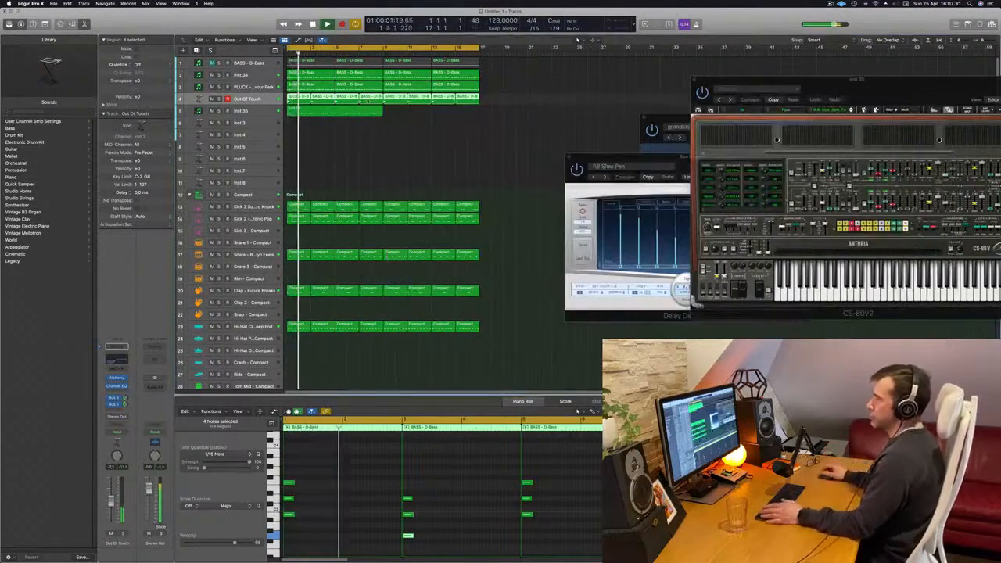
Try raising the second-to-last note of the phrase in bar 4 on Inst 35 and lowering the last one, and listen to the change.
click(356, 115)
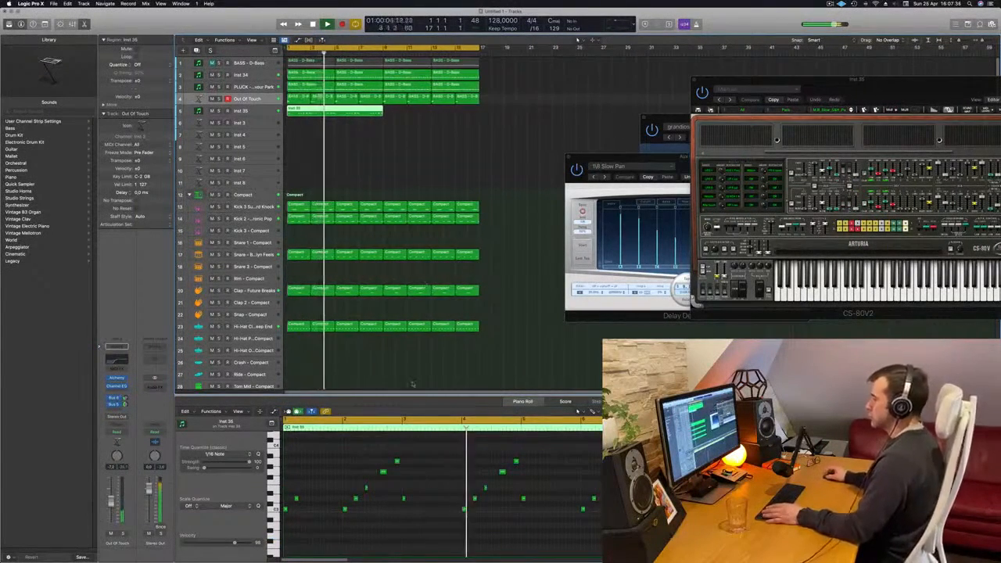
key(Return)
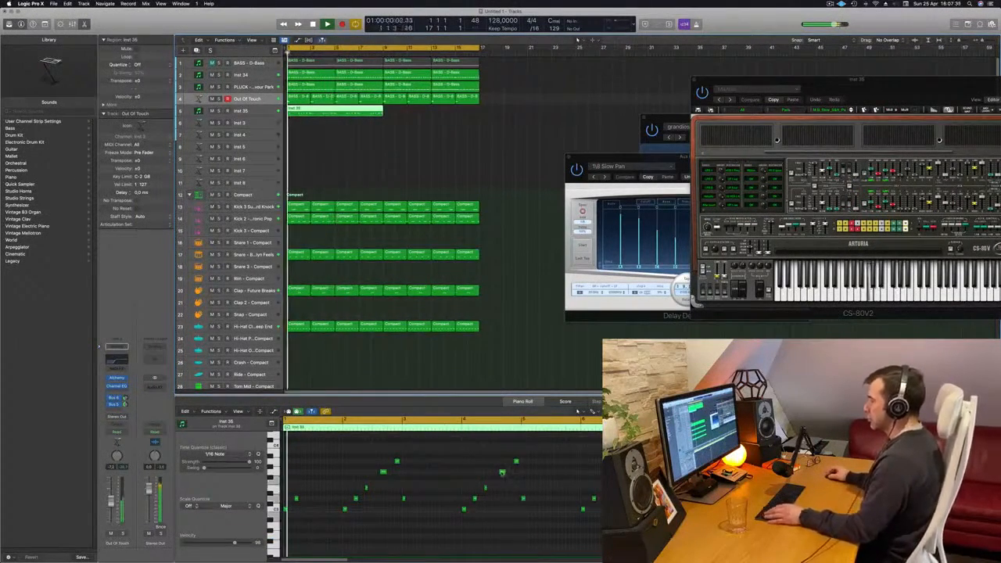
click(502, 471)
key(alt+Up)
key(alt+Up)
key(alt+Up)
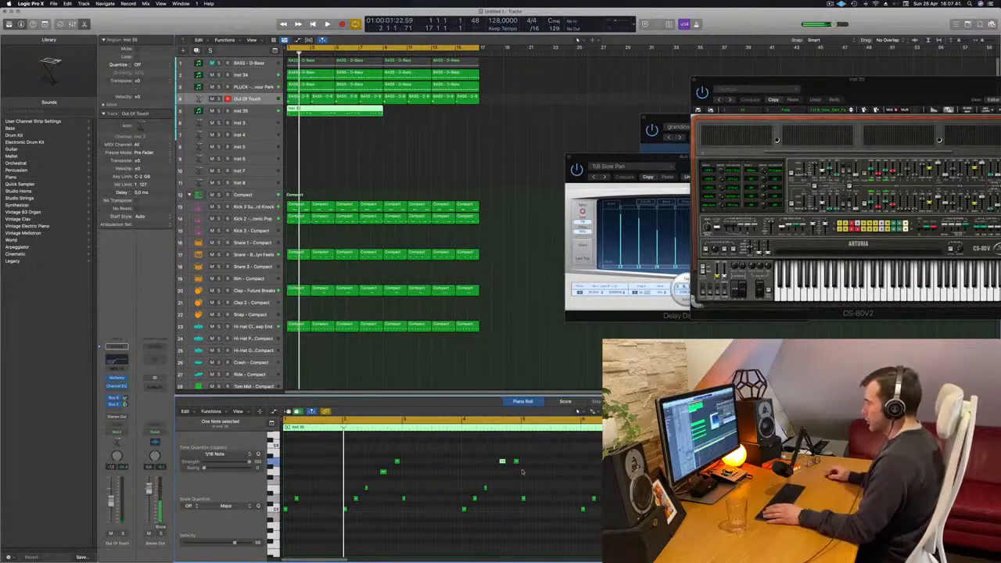
drag(514, 479, 513, 477)
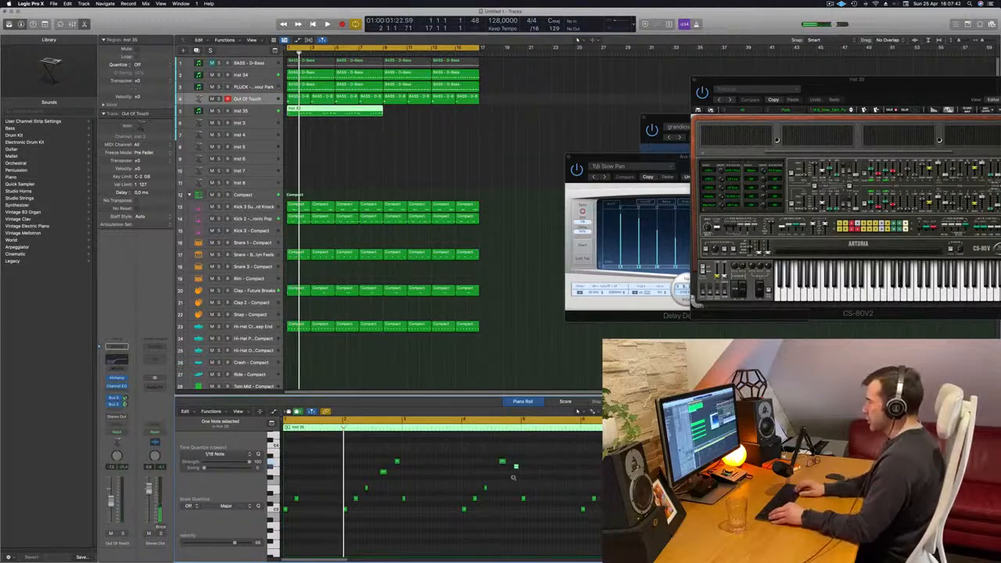
key(space)
click(483, 477)
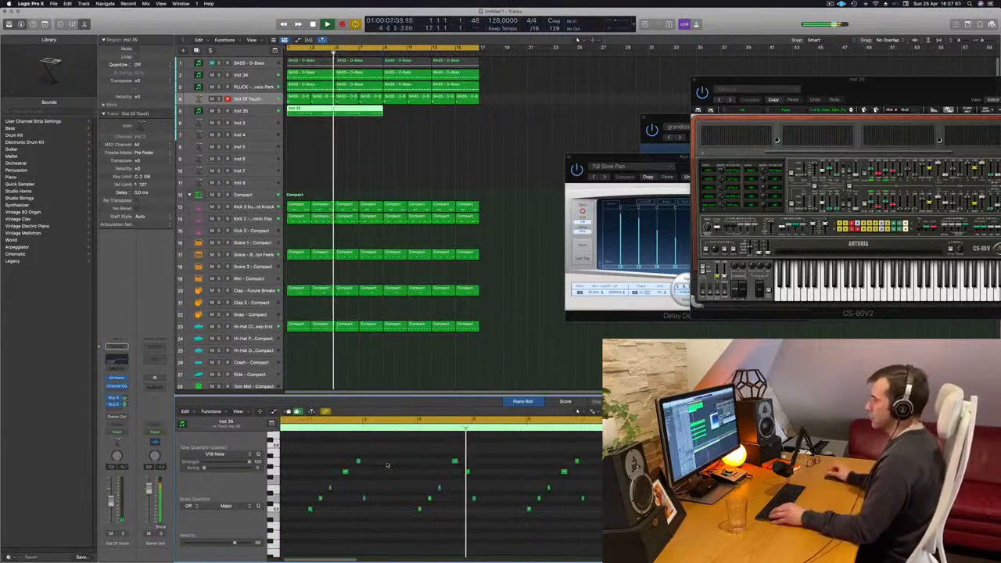
Restore the original pitches of the last two notes in the bar 4 phrase and play the melody from the start.
key(Return)
key(super+z)
key(Left)
key(alt+Down)
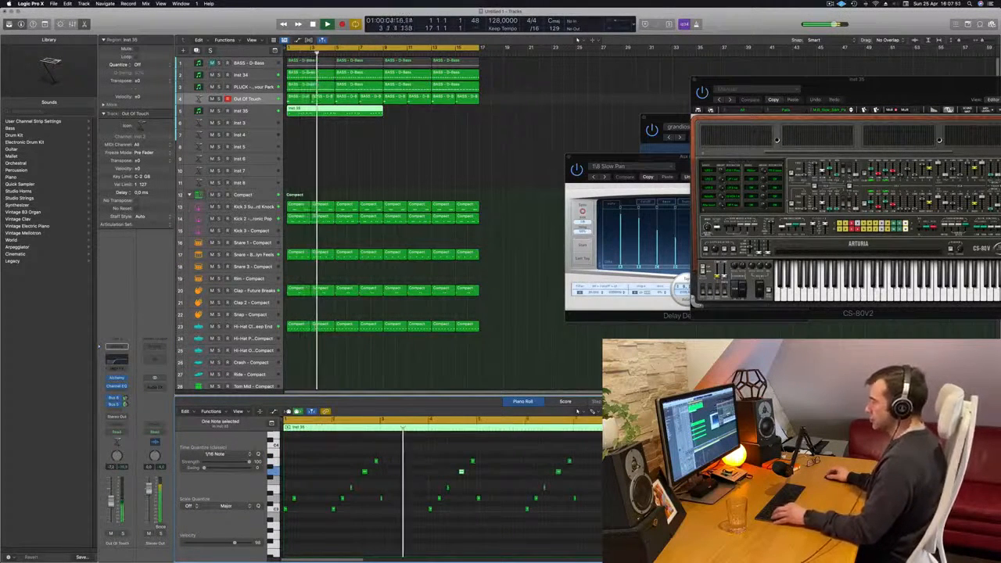
click(415, 472)
key(space)
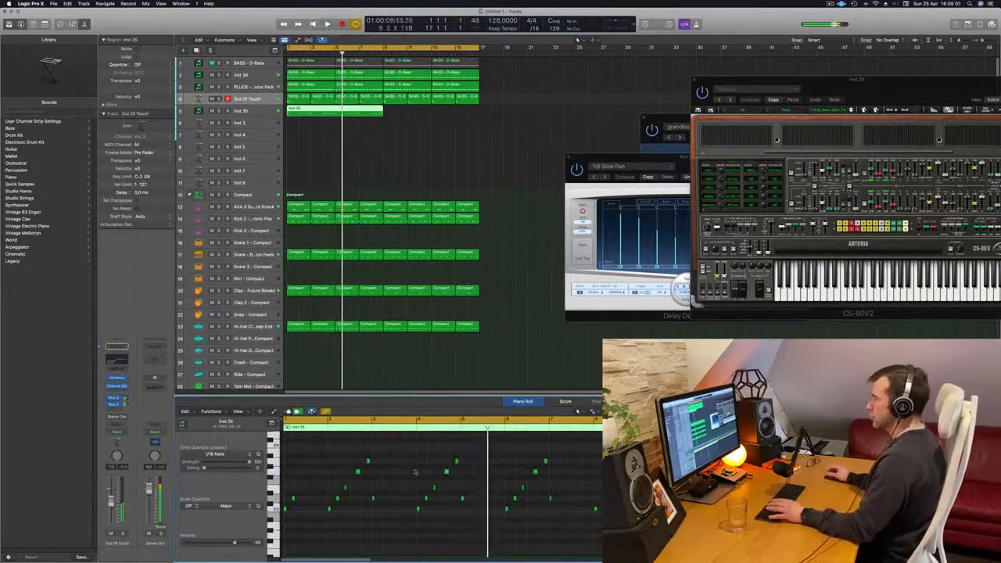
Copy the eight-bar Inst 35 region to bar 9 and select both regions to follow their notes in the Piano Roll.
key(space)
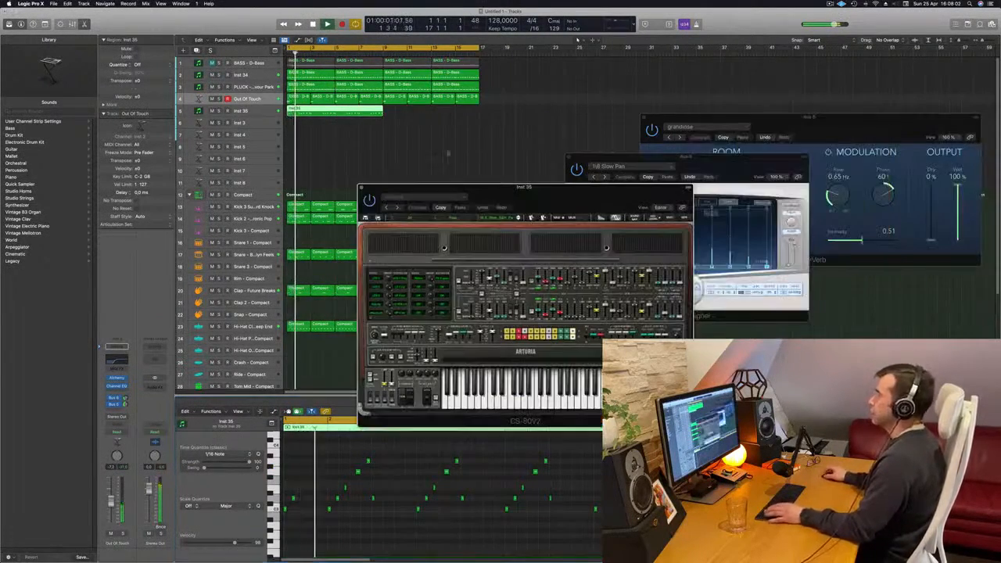
drag(331, 114, 427, 116)
key(space)
drag(537, 190, 463, 176)
drag(422, 130, 397, 115)
click(372, 131)
key(super+Left)
key(super+Left)
key(super+Right)
scroll(423, 477, right, 2)
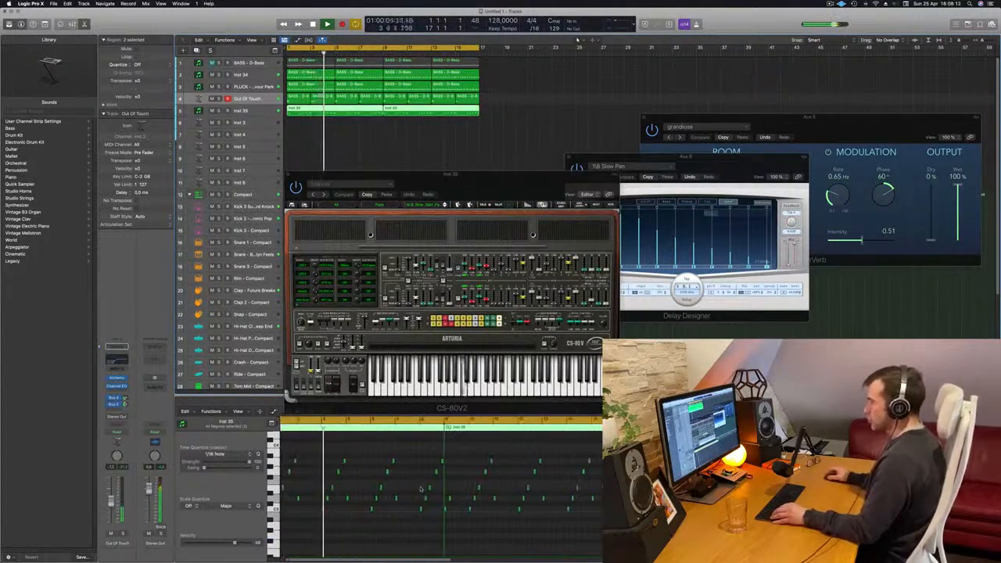
scroll(423, 478, left, 3)
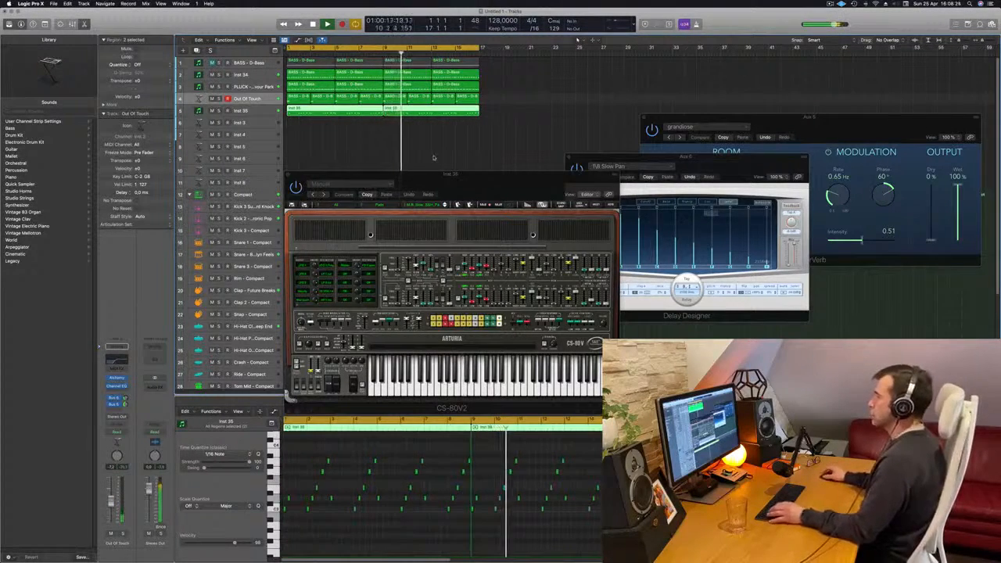
Select the Inst 35 track, restart playback and reposition the CS-80V2 window over the arrangement.
drag(462, 179, 452, 145)
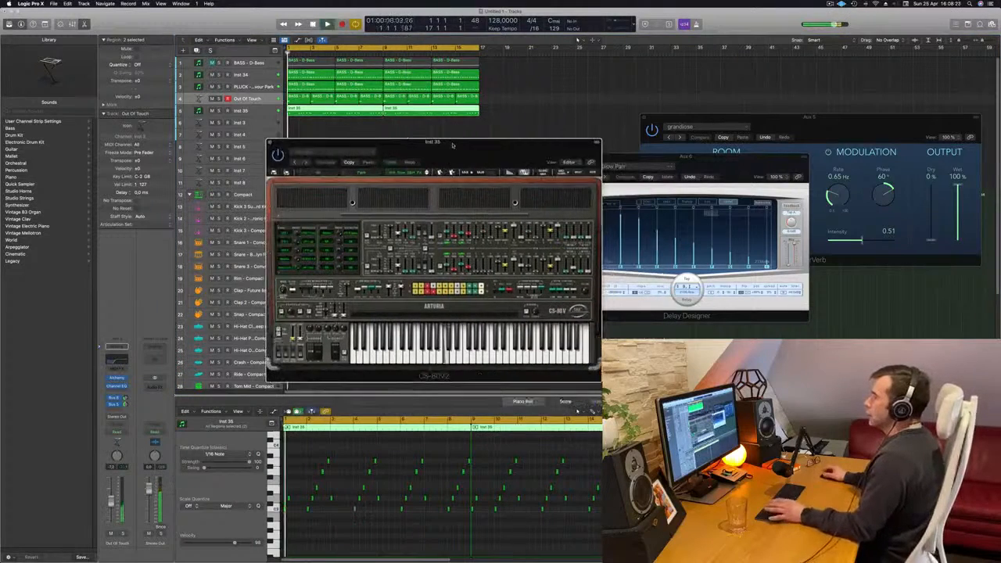
key(space)
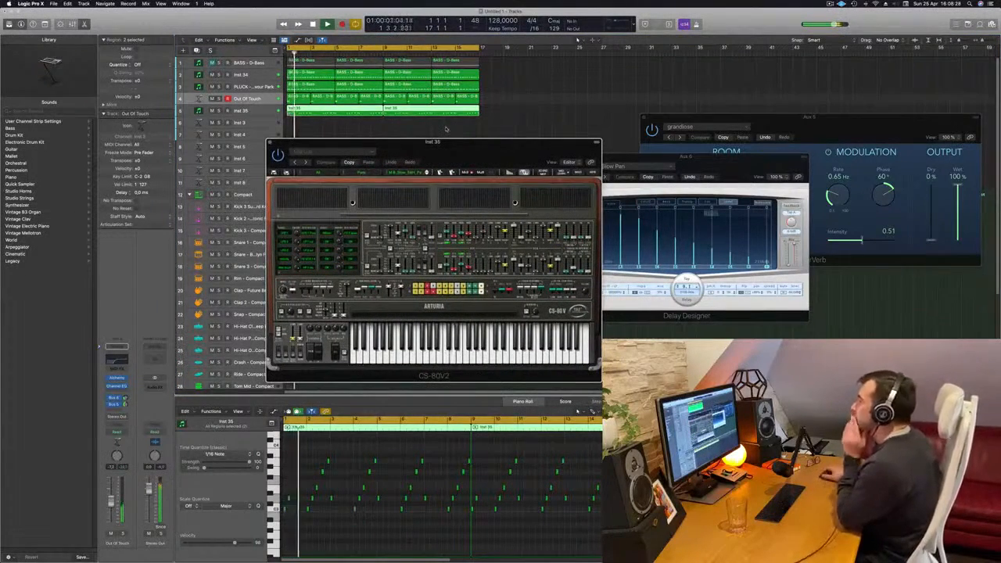
drag(354, 153, 484, 149)
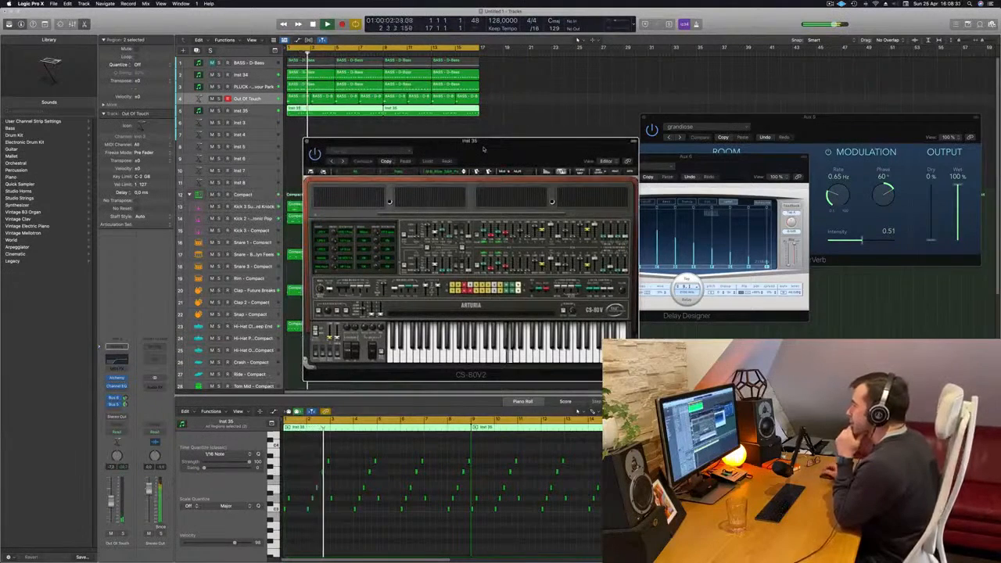
click(242, 111)
key(Return)
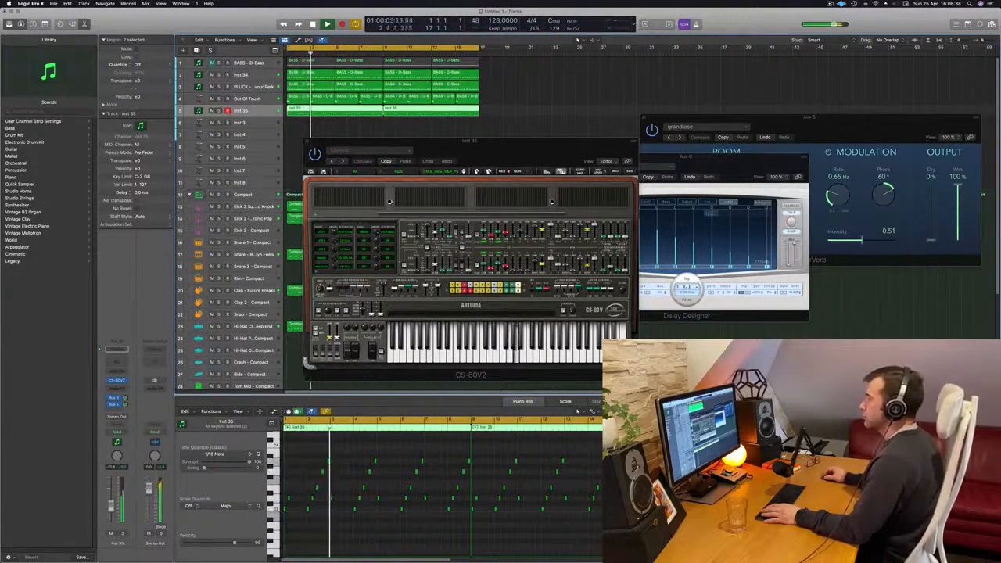
drag(536, 151, 474, 96)
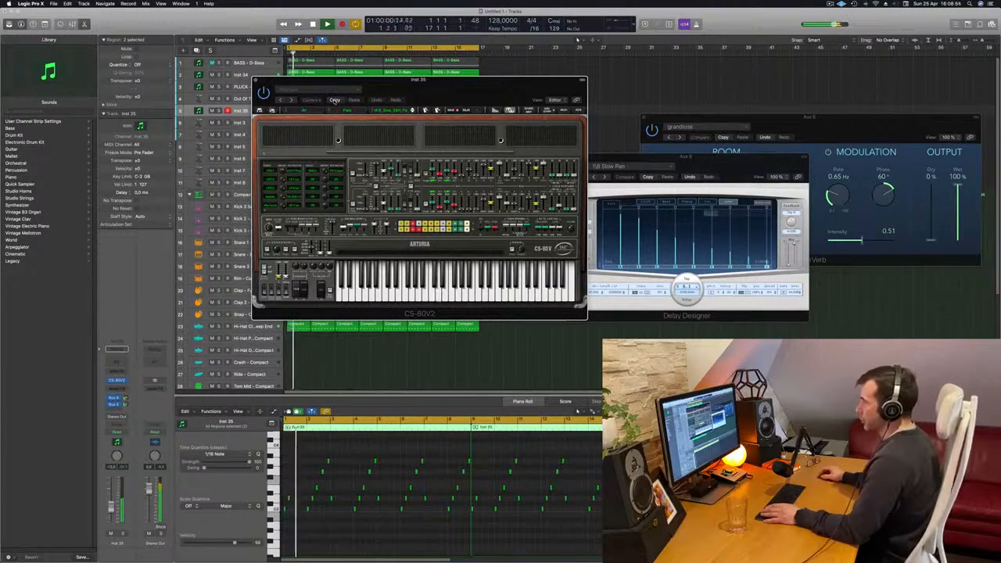
Step forward through the CS-80V2 pad presets on Inst 35, auditioning each against the arrangement.
click(412, 111)
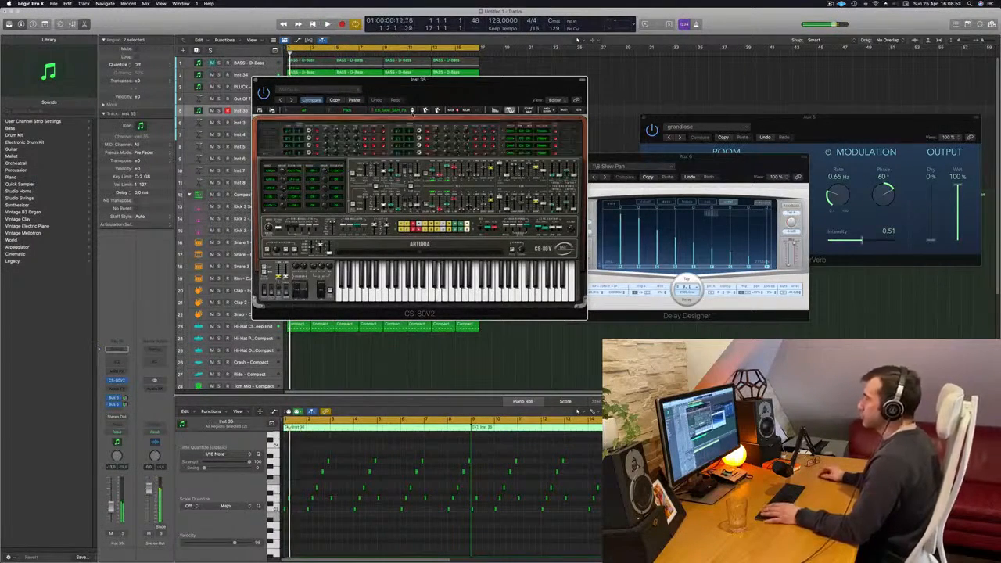
click(412, 111)
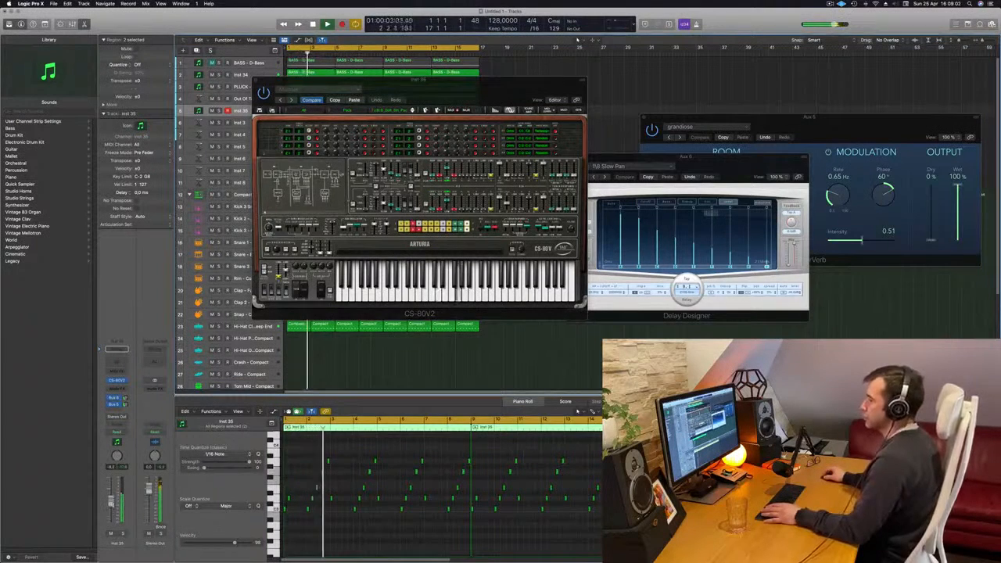
click(413, 113)
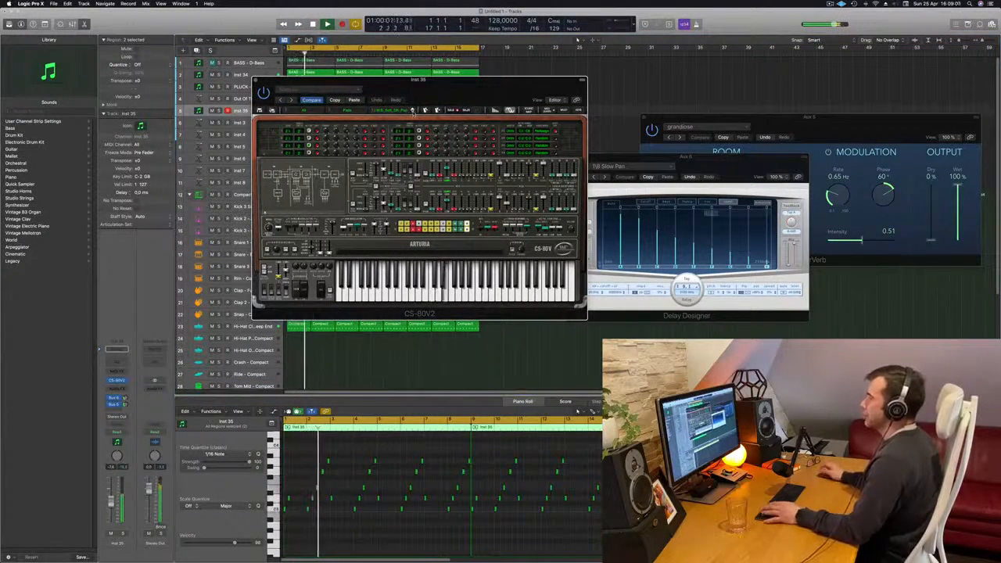
click(413, 113)
key(space)
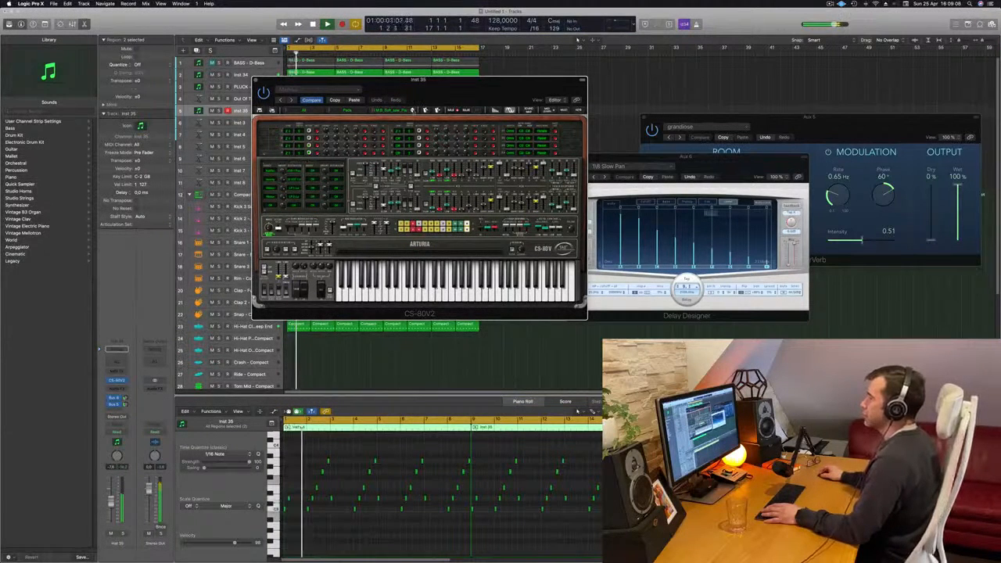
click(412, 110)
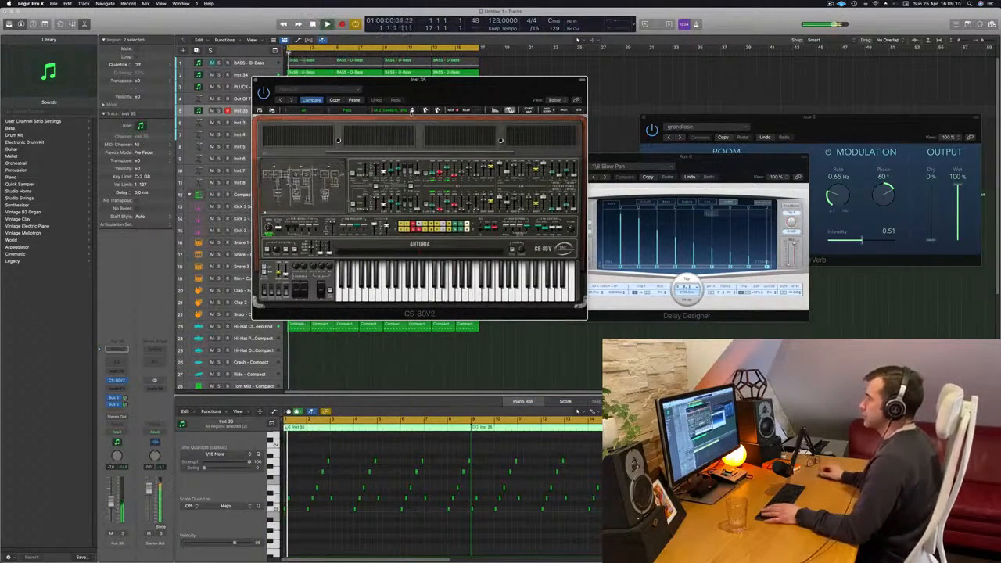
click(413, 110)
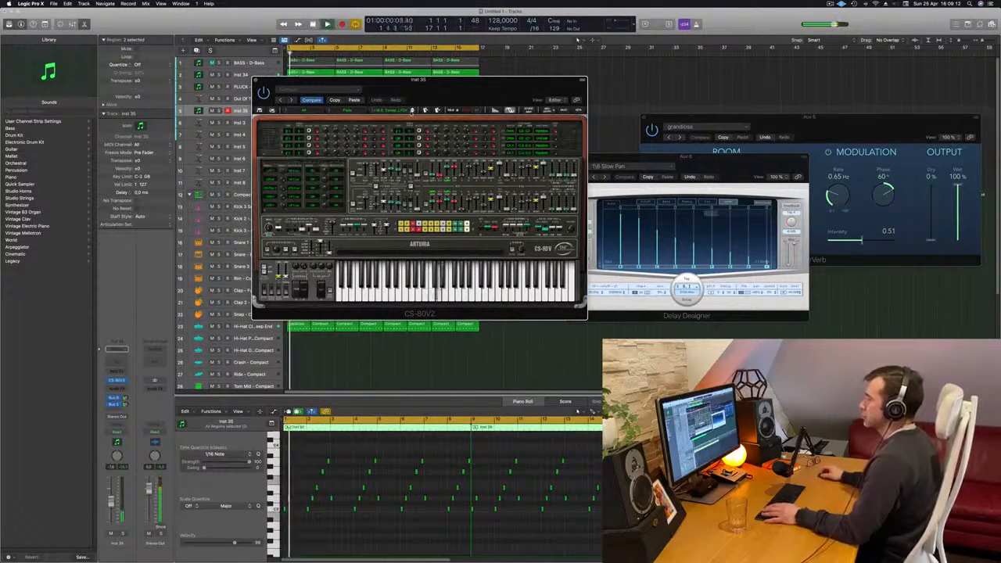
key(space)
click(412, 111)
key(space)
key(space)
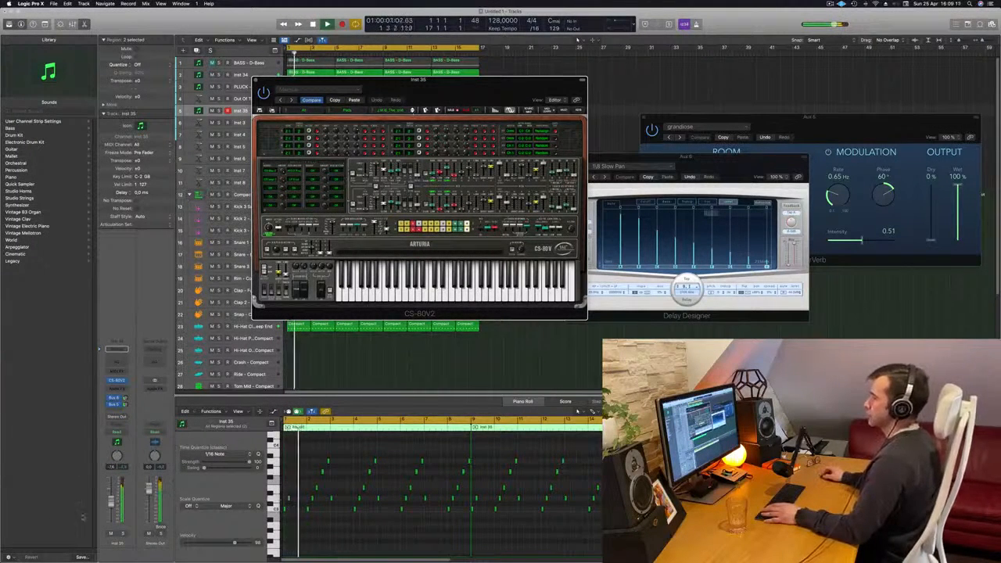
Lower the Inst 35 channel volume and advance through further CS-80V2 presets, clearing the synth window off the Inst 35 regions.
drag(110, 504, 110, 514)
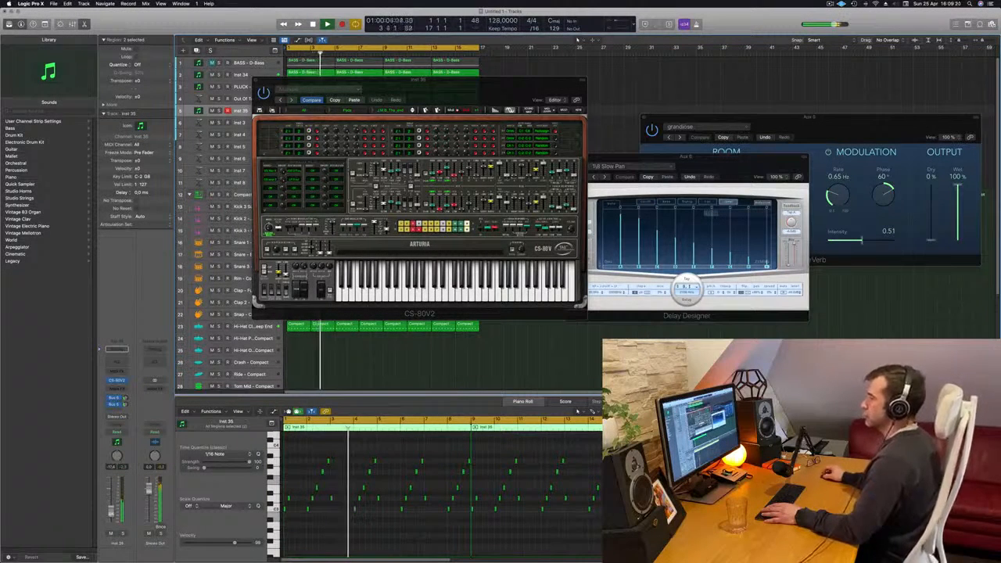
click(427, 90)
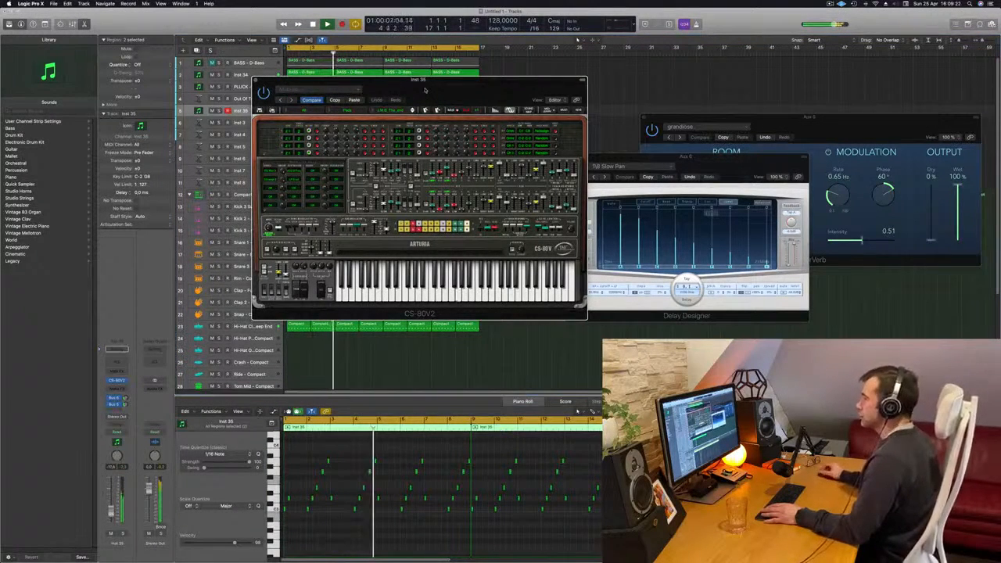
drag(425, 91, 438, 90)
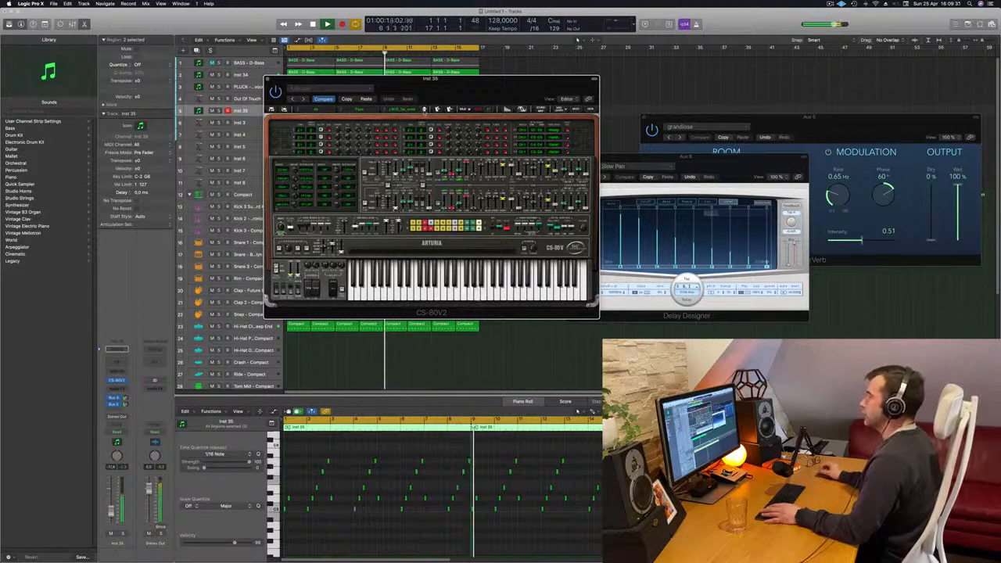
click(425, 109)
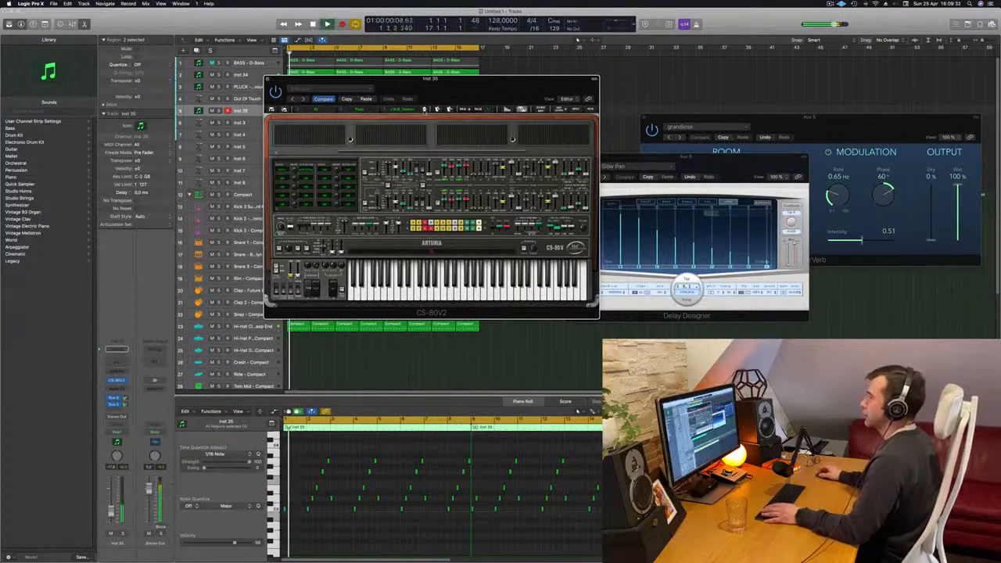
click(425, 110)
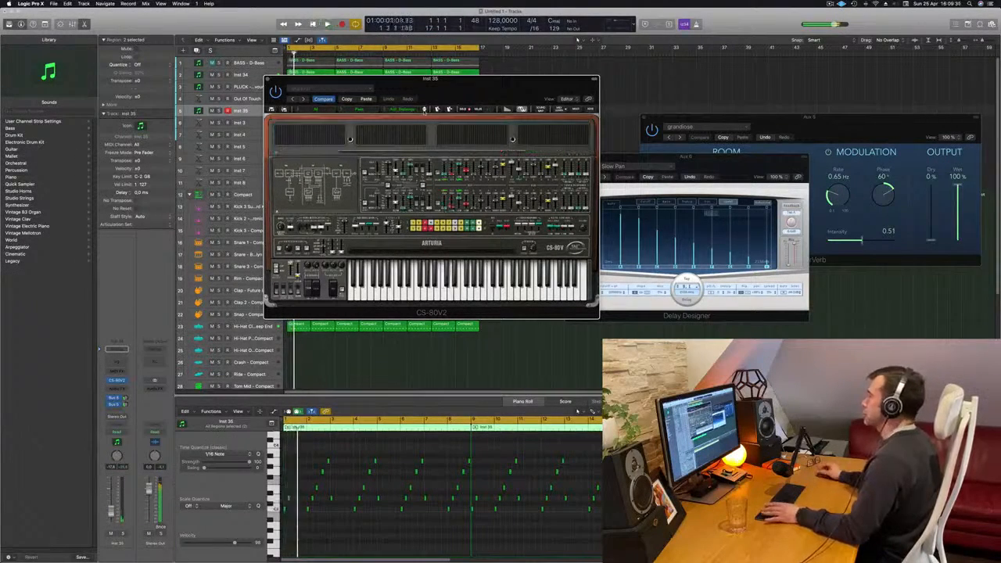
drag(458, 95, 529, 125)
drag(552, 125, 628, 110)
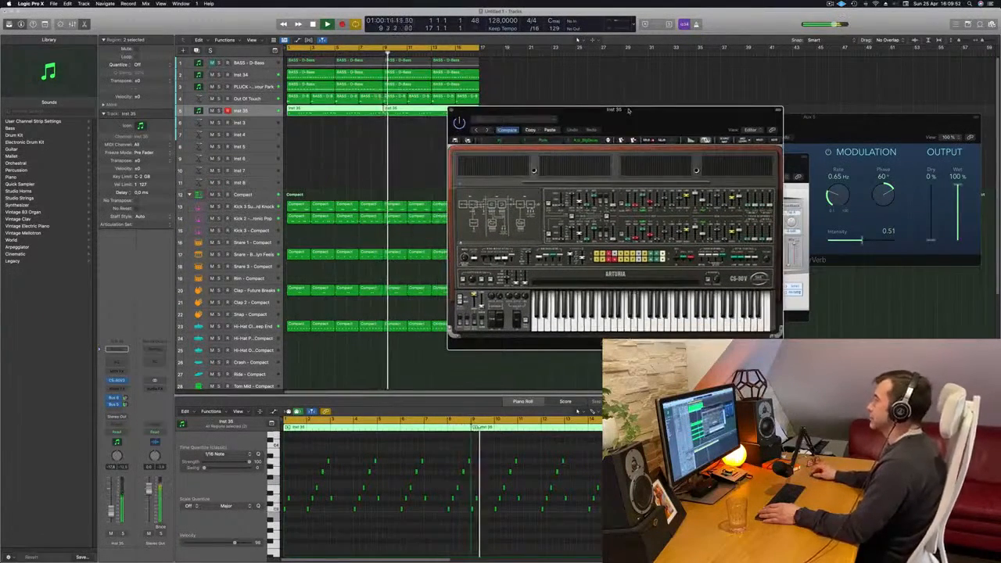
Delete the two high notes at the end of bar 8 in the first Inst 35 region.
click(349, 156)
key(Return)
click(338, 112)
drag(456, 453, 471, 474)
key(Delete)
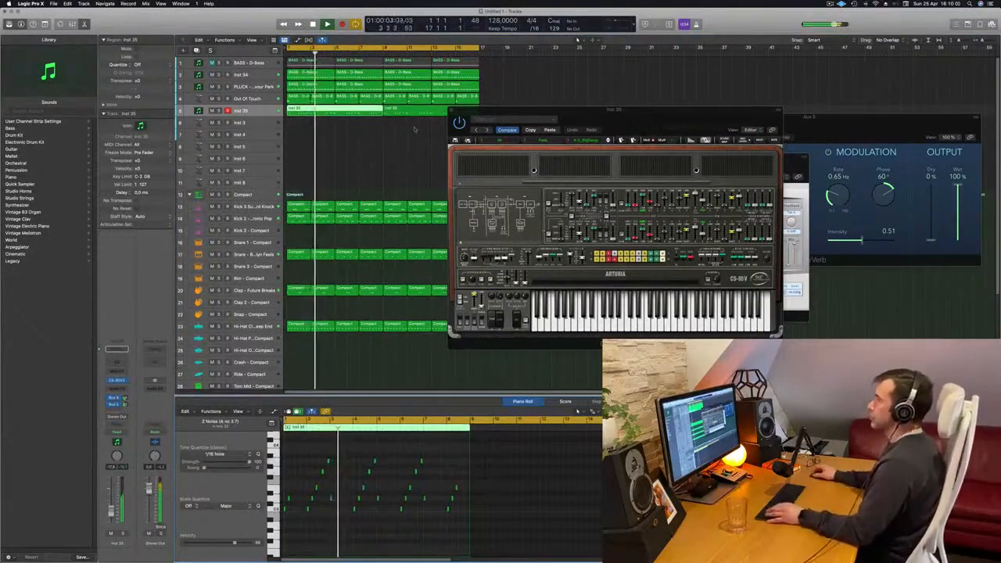
Select the second Inst 35 region and adjust the track's send level to the Bus 5 reverb.
drag(471, 110, 539, 109)
click(443, 112)
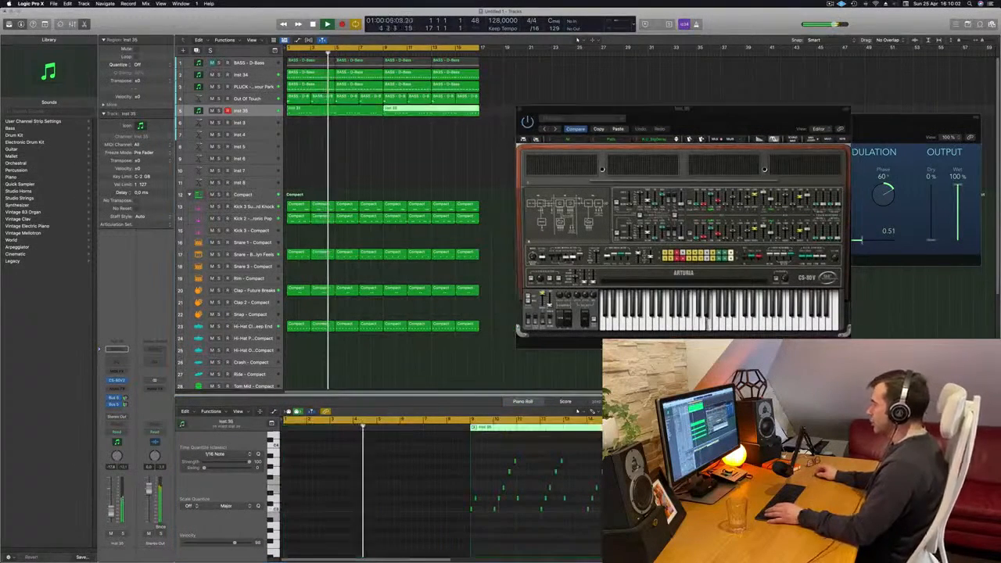
key(super+z)
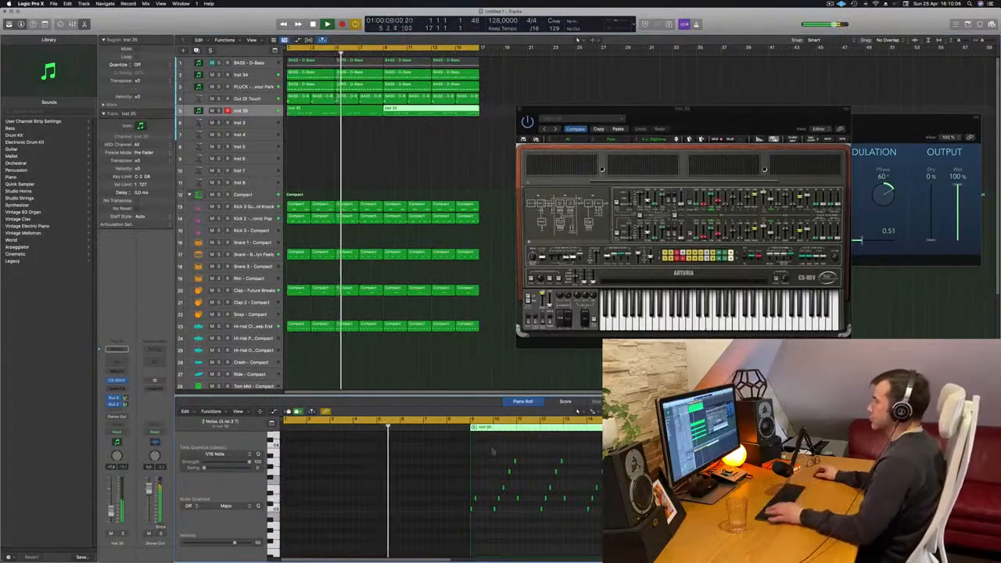
drag(704, 118, 593, 126)
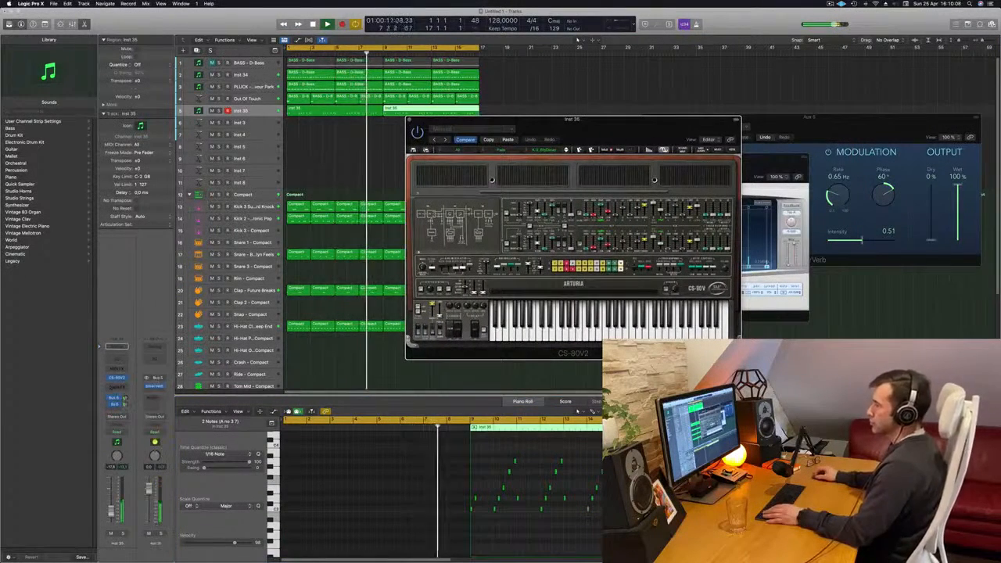
drag(126, 406, 126, 407)
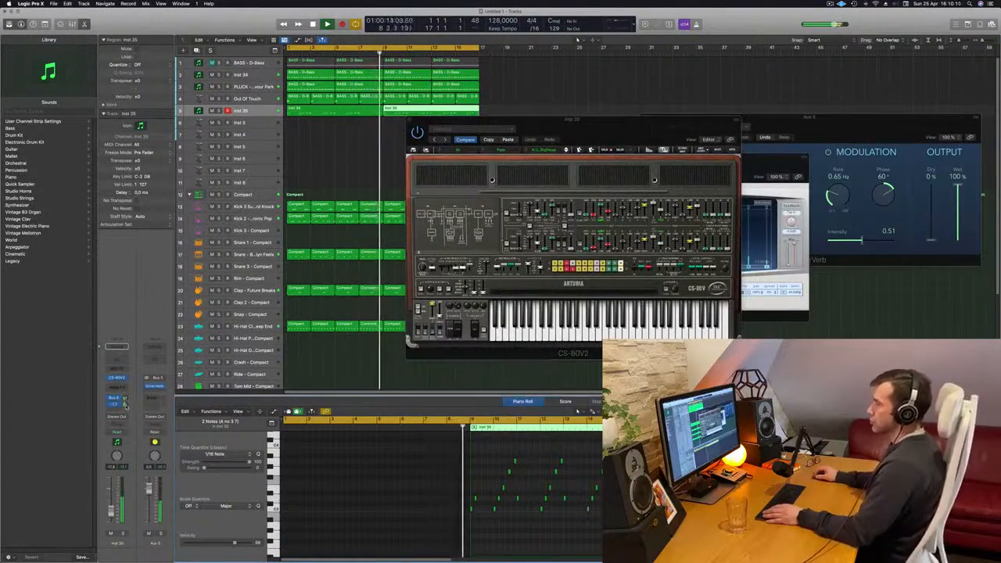
Move the CS-80V2 window below the Inst 35 regions and step forward through its pad presets, auditioning each during playback.
drag(580, 139, 514, 153)
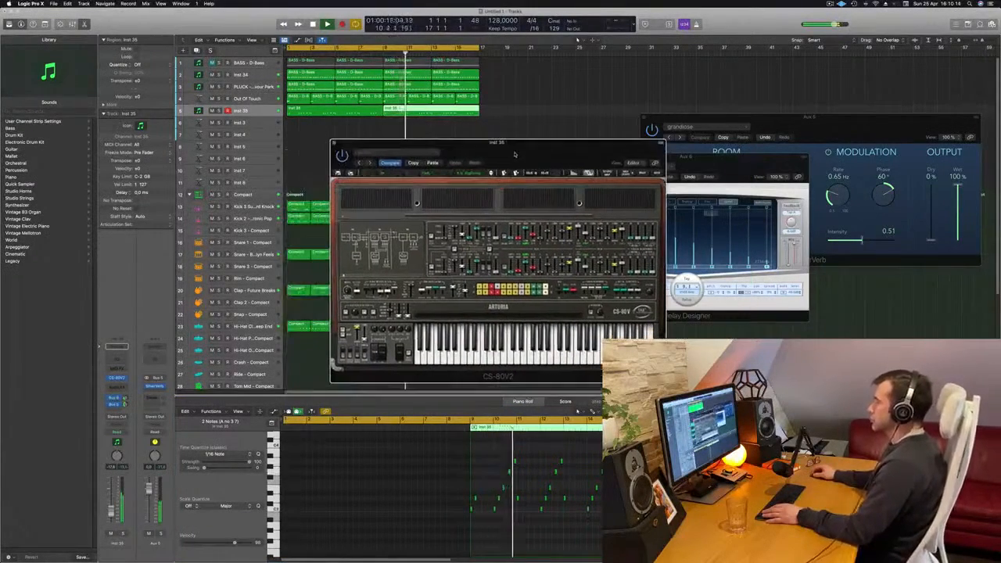
click(491, 173)
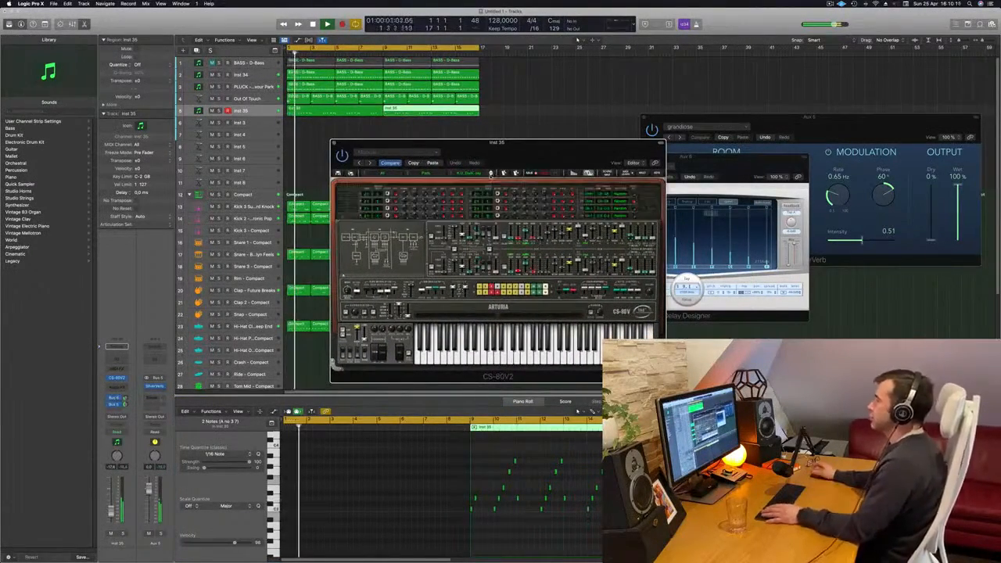
click(492, 173)
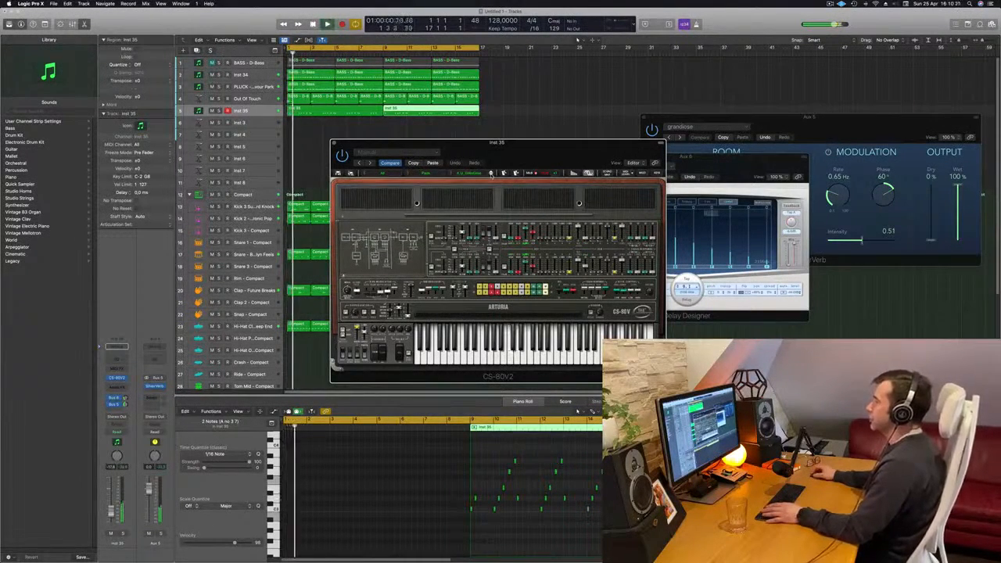
click(491, 173)
click(491, 173)
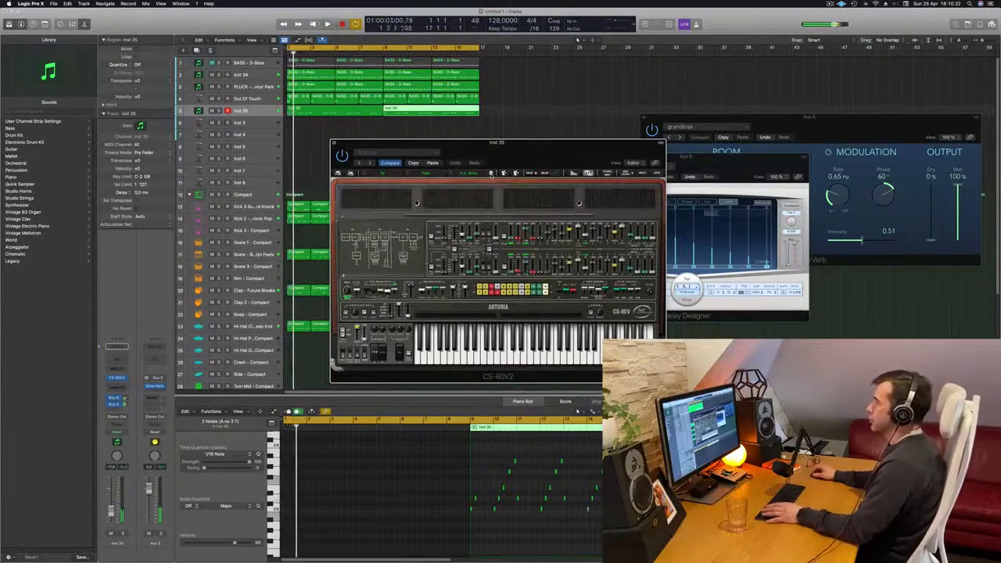
click(491, 173)
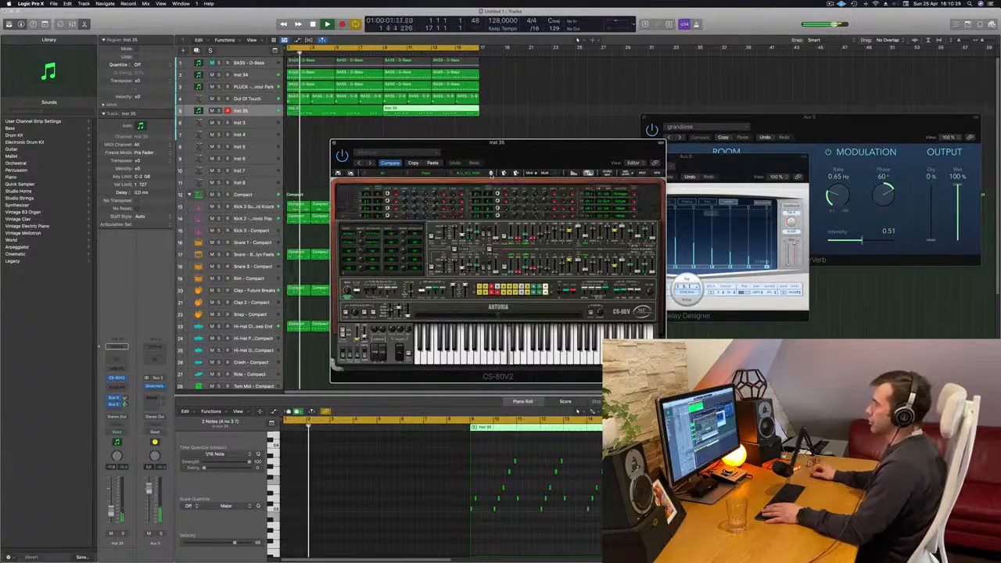
click(491, 173)
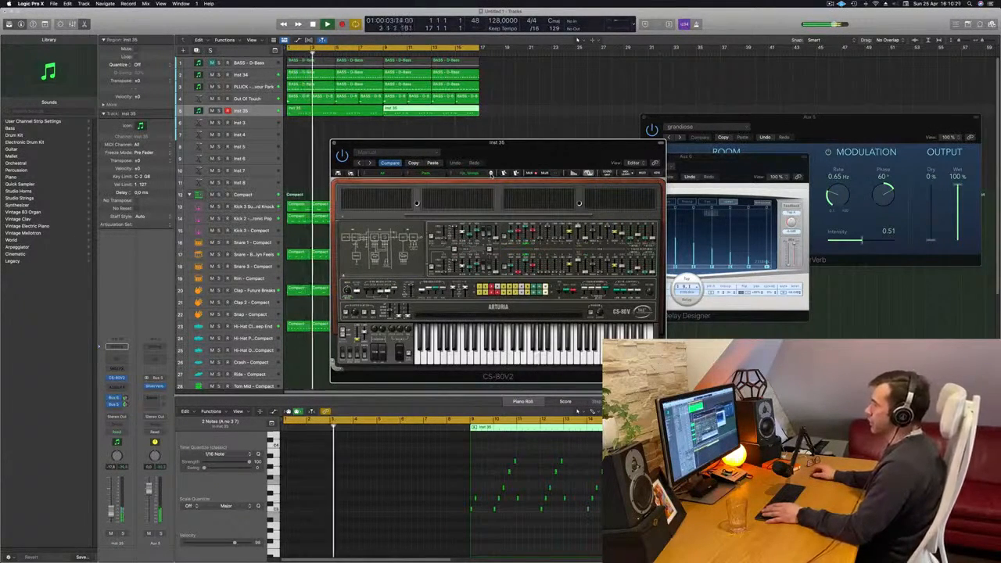
click(328, 25)
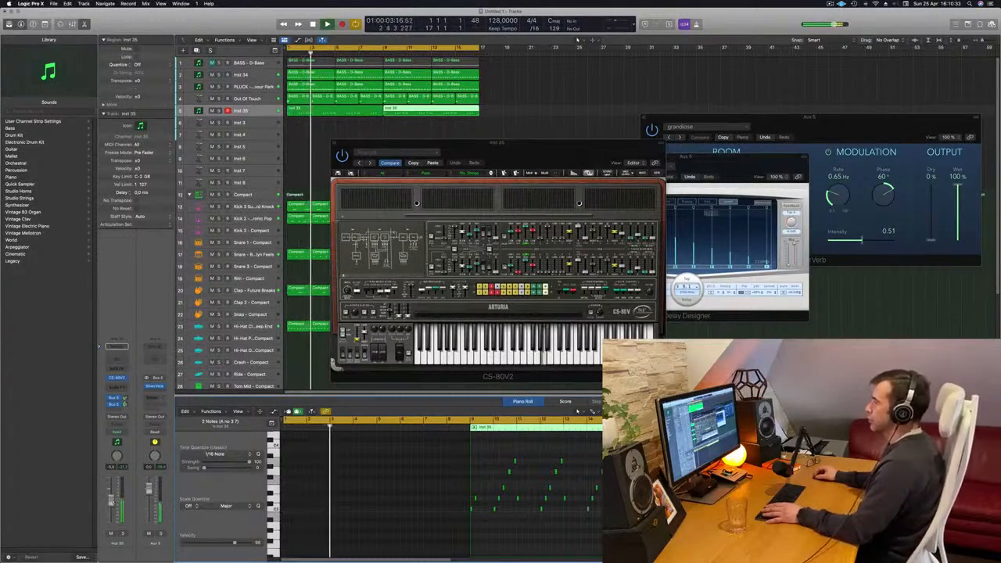
Continue advancing the Inst 35 CS-80V2 pad presets during playback until J.M.B_Slow_S&H_Pad is loaded.
click(542, 144)
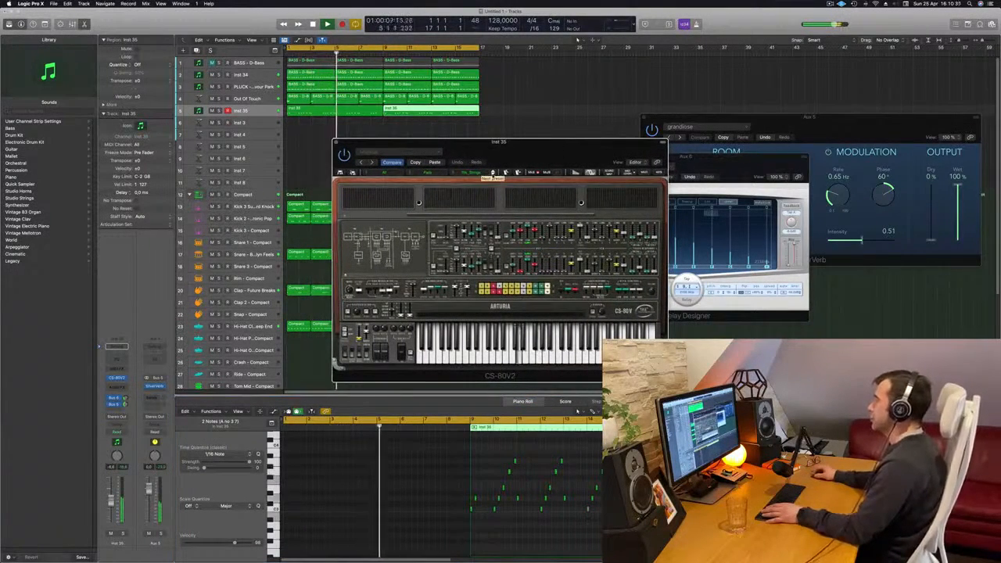
mouse_move(536, 148)
mouse_down()
mouse_move(572, 143)
mouse_move(544, 151)
mouse_up()
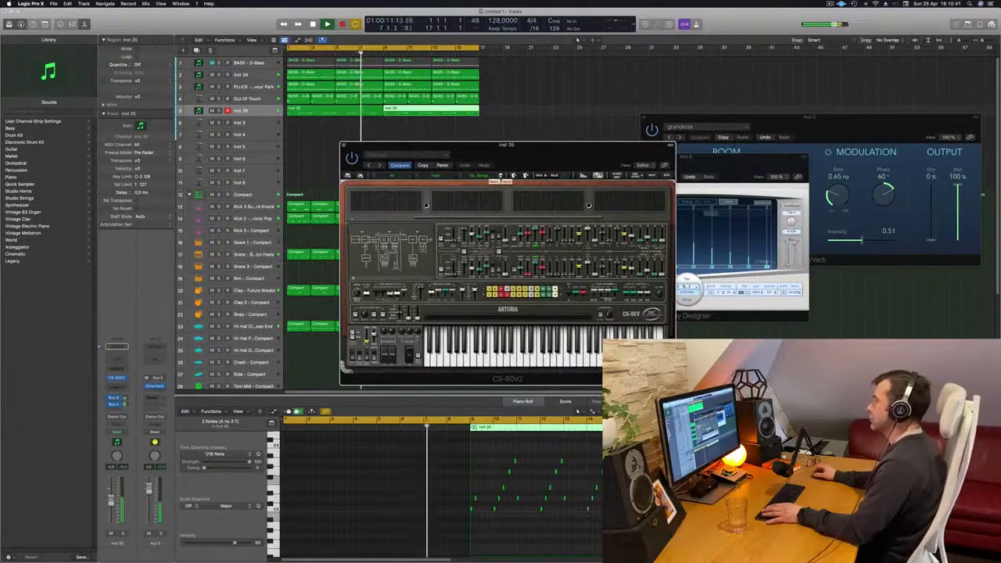
click(502, 175)
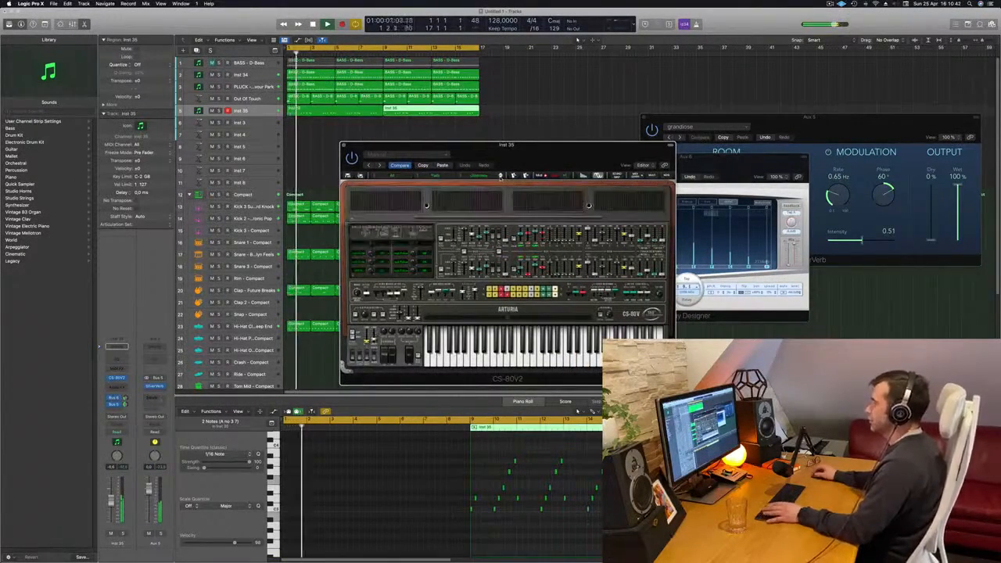
click(501, 175)
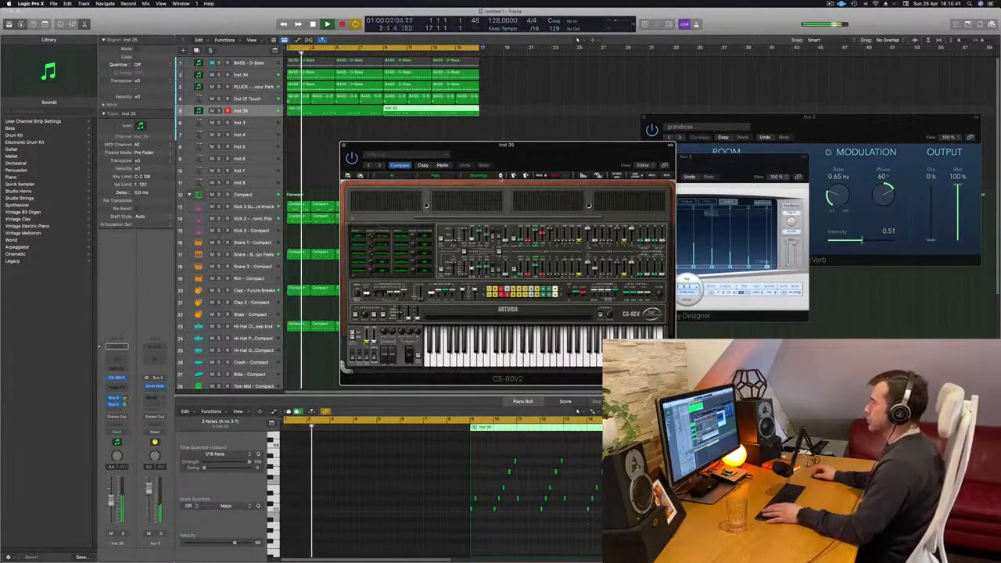
mouse_move(546, 165)
mouse_down()
mouse_move(573, 139)
mouse_move(528, 171)
mouse_up()
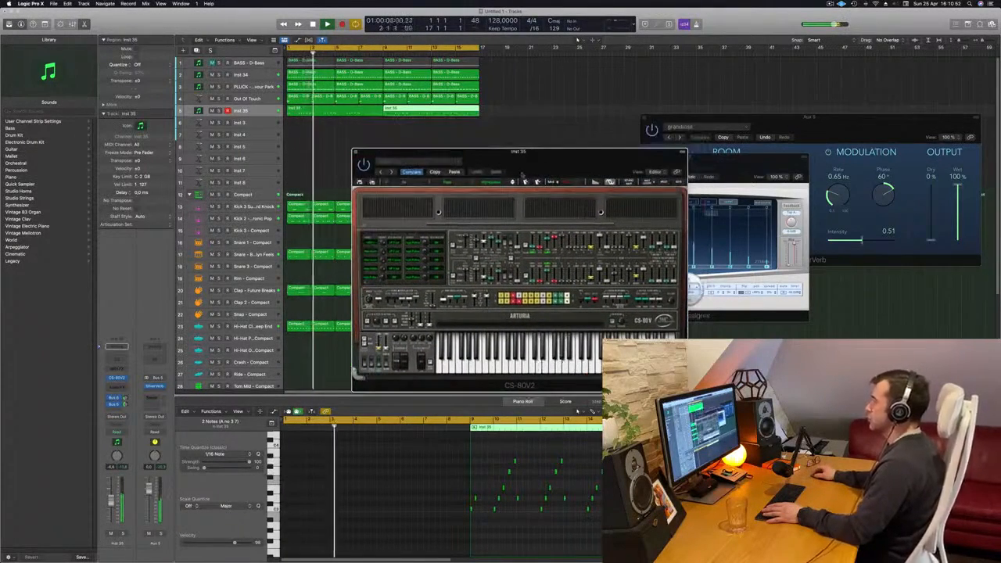
click(514, 183)
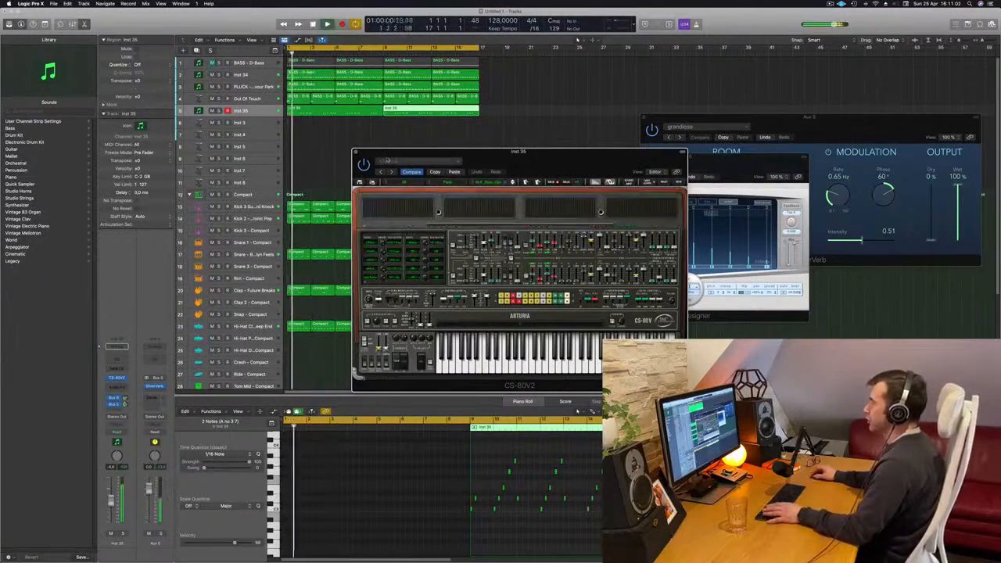
Close the CS-80V2 window of Inst 35 and deselect the region in the arrangement.
drag(528, 153, 615, 83)
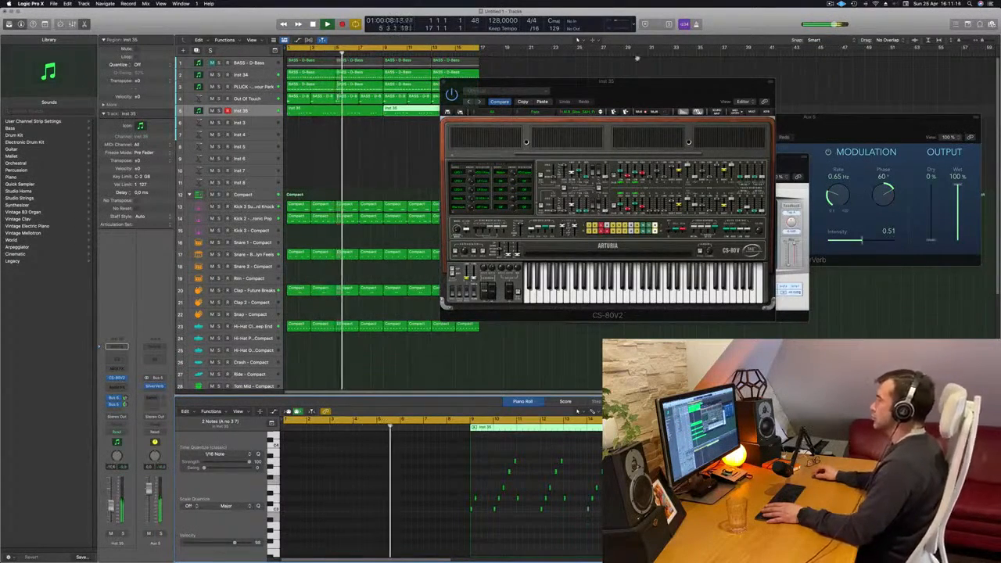
drag(472, 83, 373, 115)
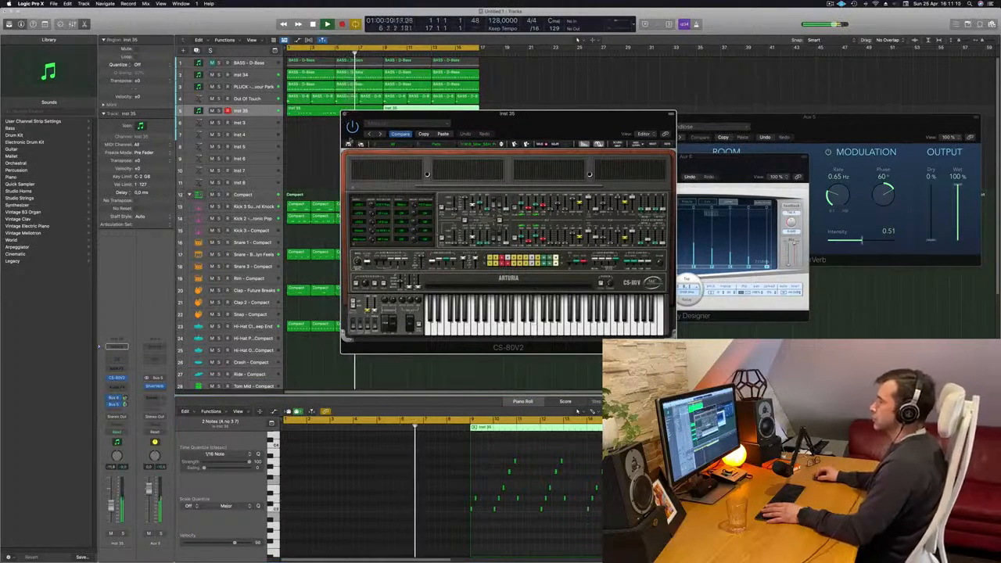
click(345, 114)
click(341, 146)
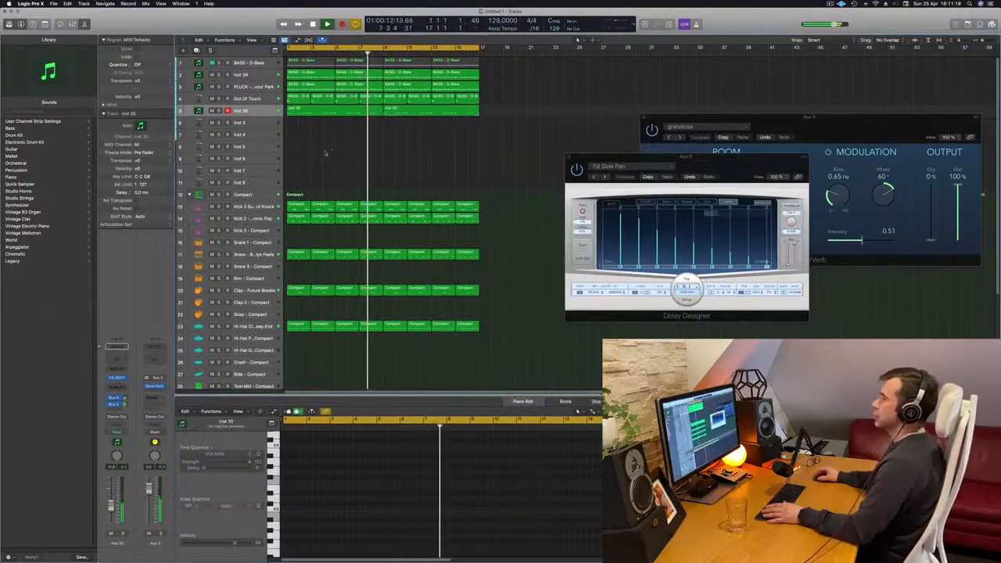
Return playback to the start and duplicate the Inst 35 track with its CS-80V2 instrument and sends.
key(super+Left)
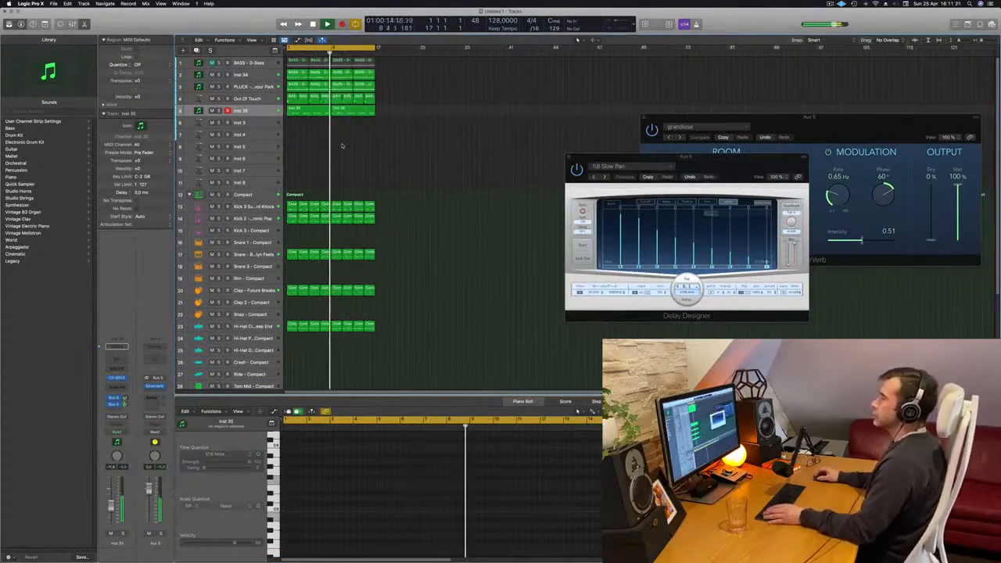
key(Return)
scroll(342, 145, up, 1)
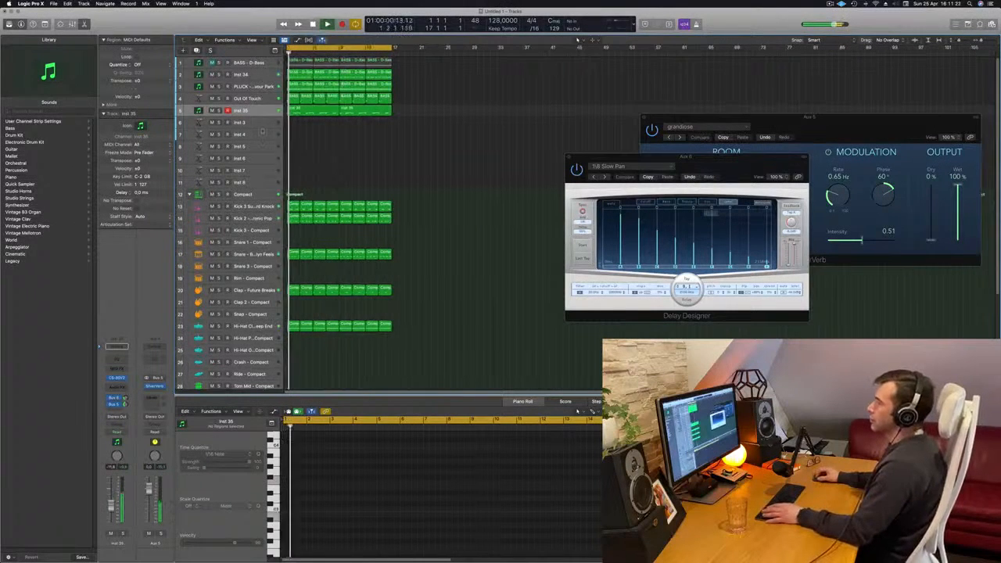
click(254, 110)
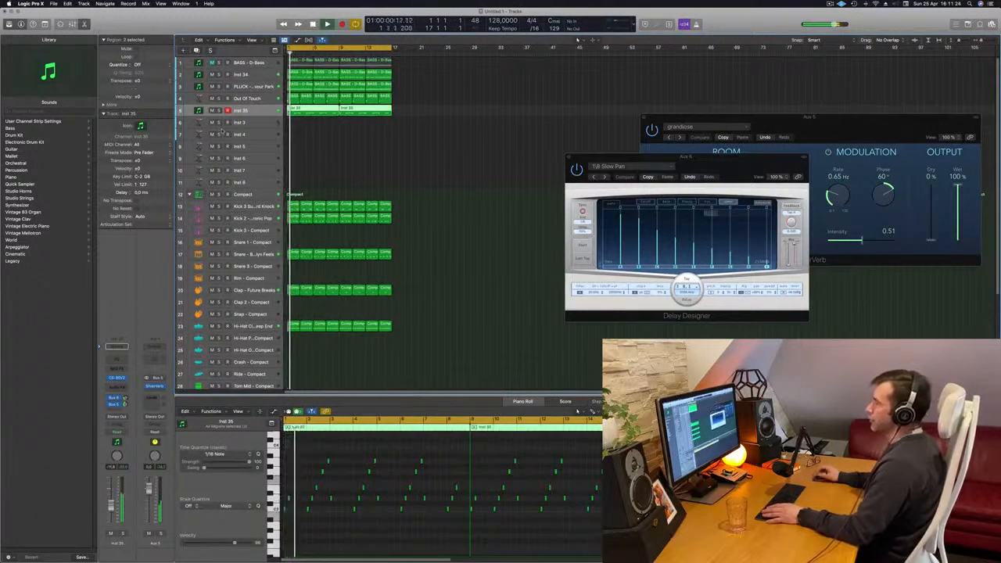
key(super+d)
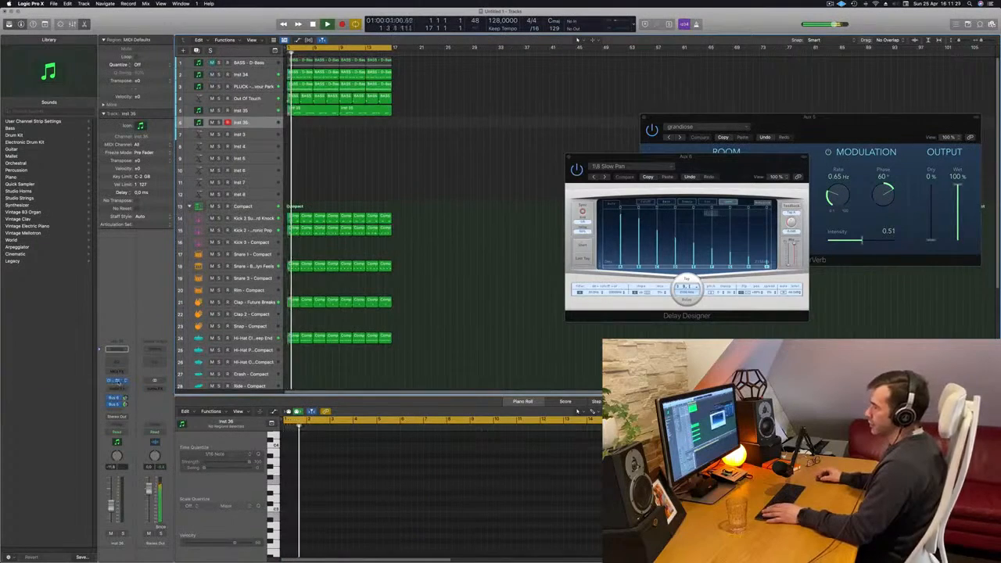
Open the CS-80V2 on the duplicated track and load a different preset from the Pad category of the All bank.
click(116, 380)
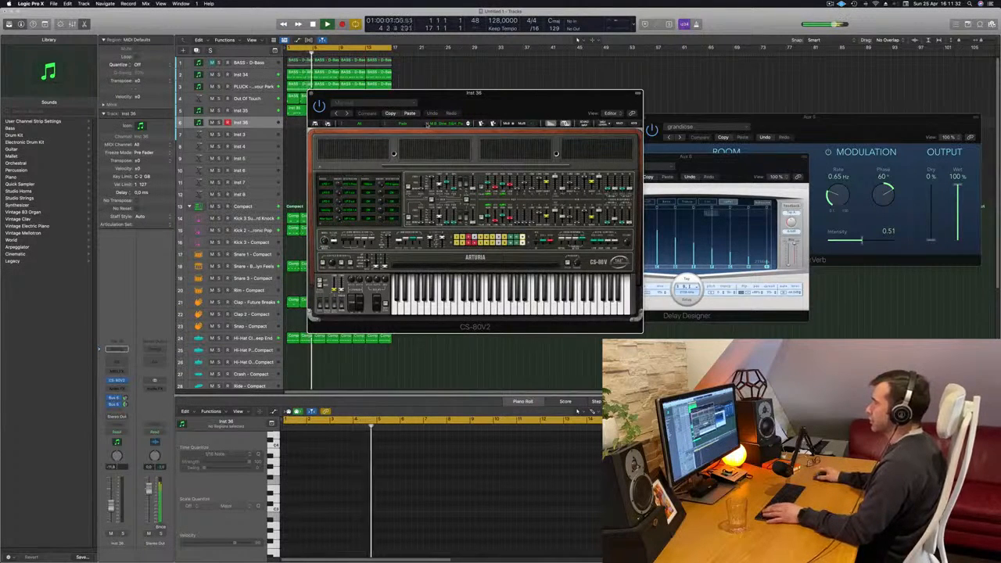
click(428, 124)
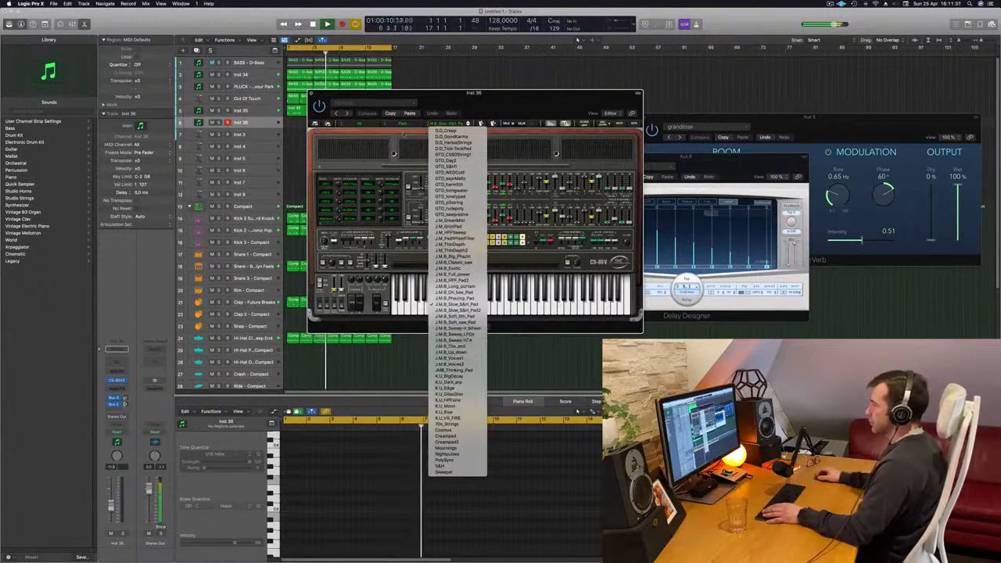
click(385, 123)
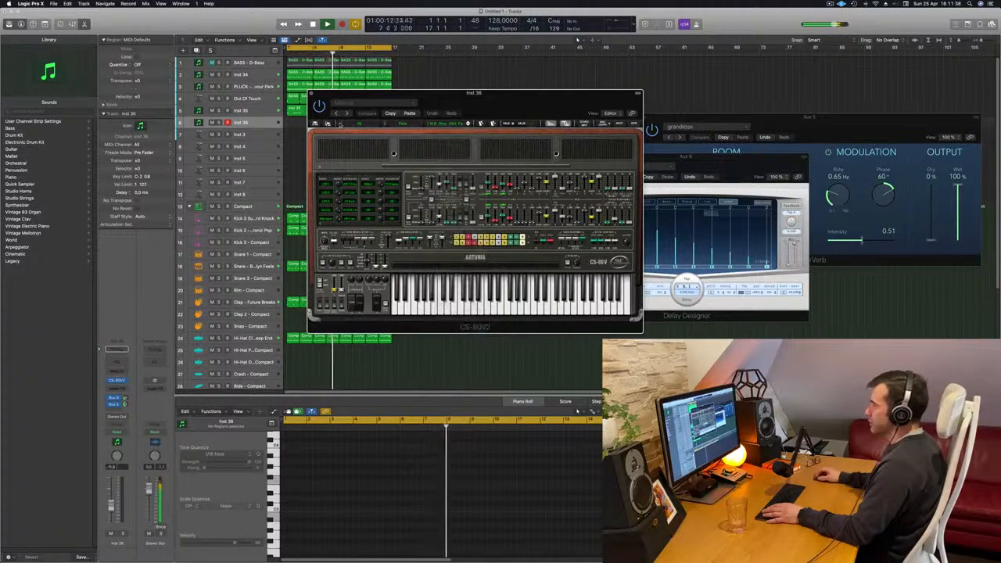
click(340, 123)
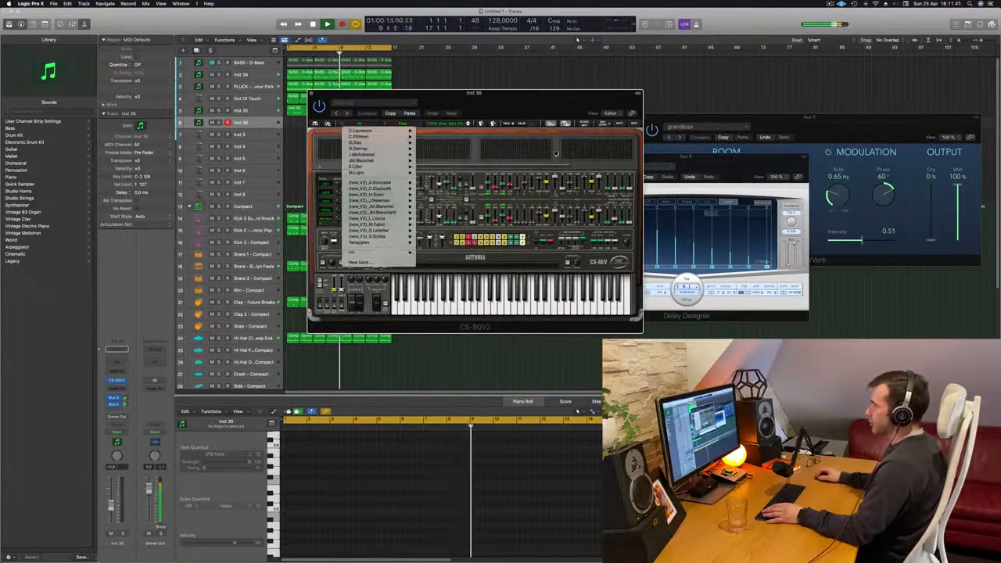
mouse_move(384, 254)
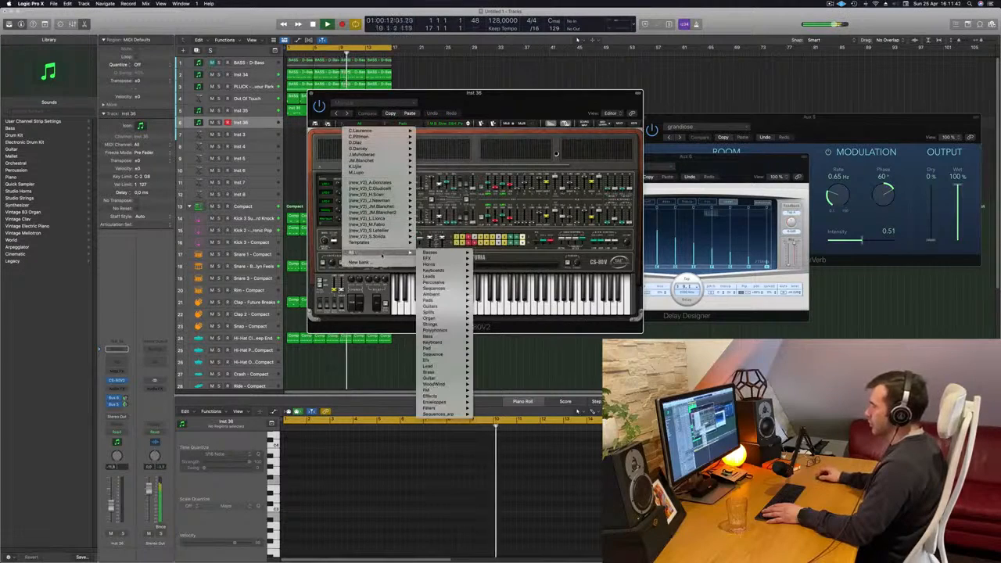
mouse_move(442, 253)
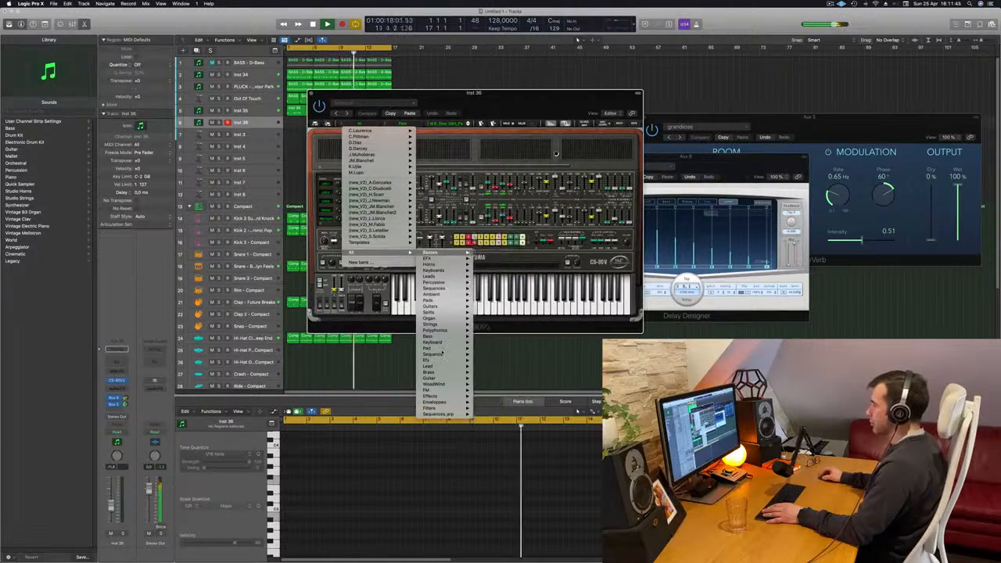
mouse_move(458, 350)
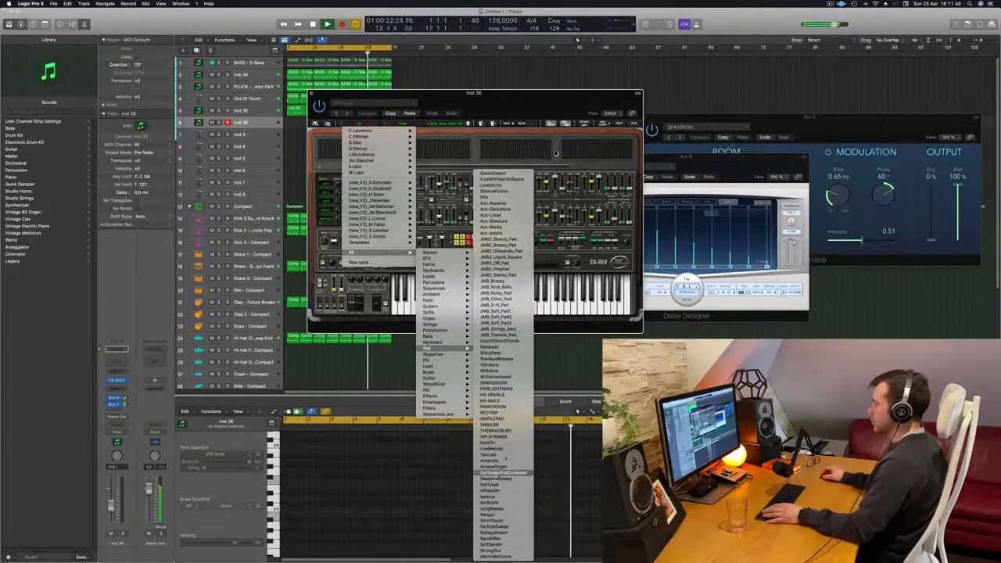
click(502, 472)
Show the Musical Typing keyboard for Inst 36 and arrange it alongside the CS-80V2 window, clear of the upper tracks' regions.
drag(423, 93, 574, 107)
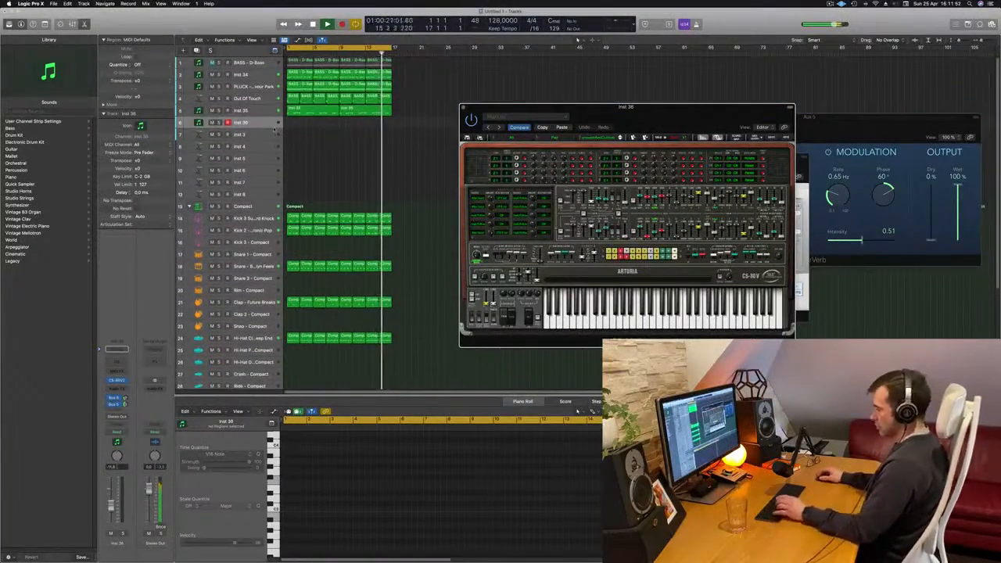
key(super+k)
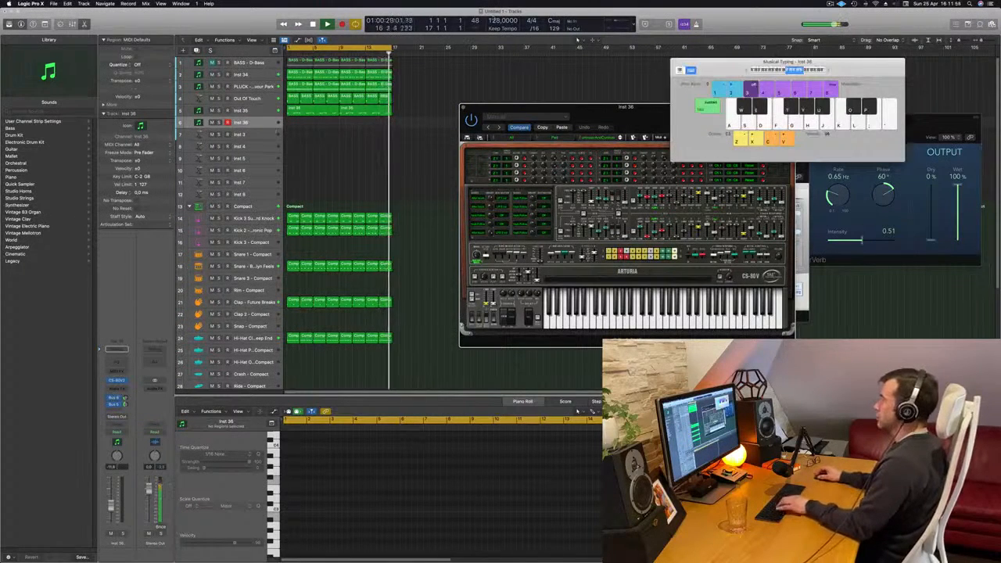
drag(595, 107, 490, 140)
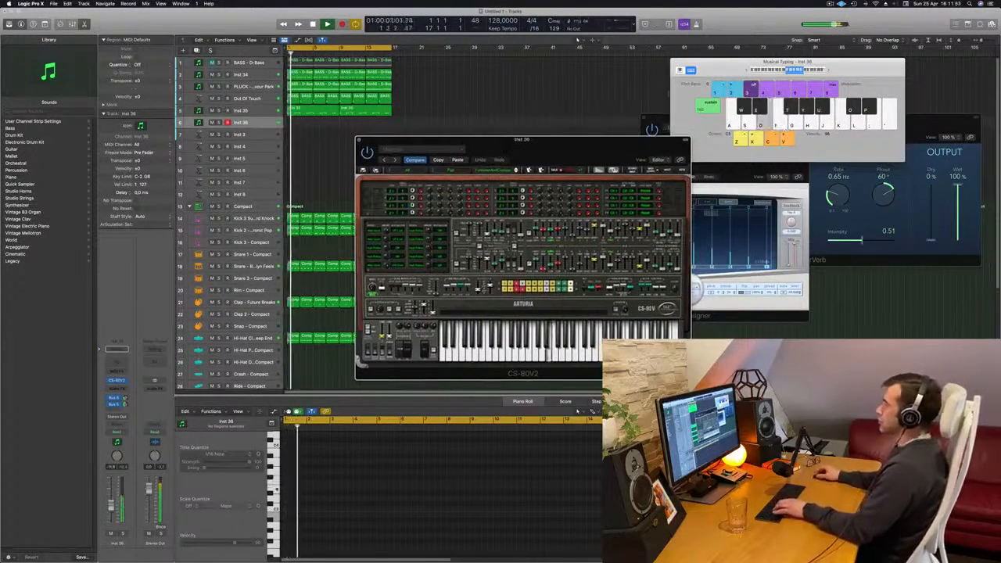
drag(729, 68, 684, 82)
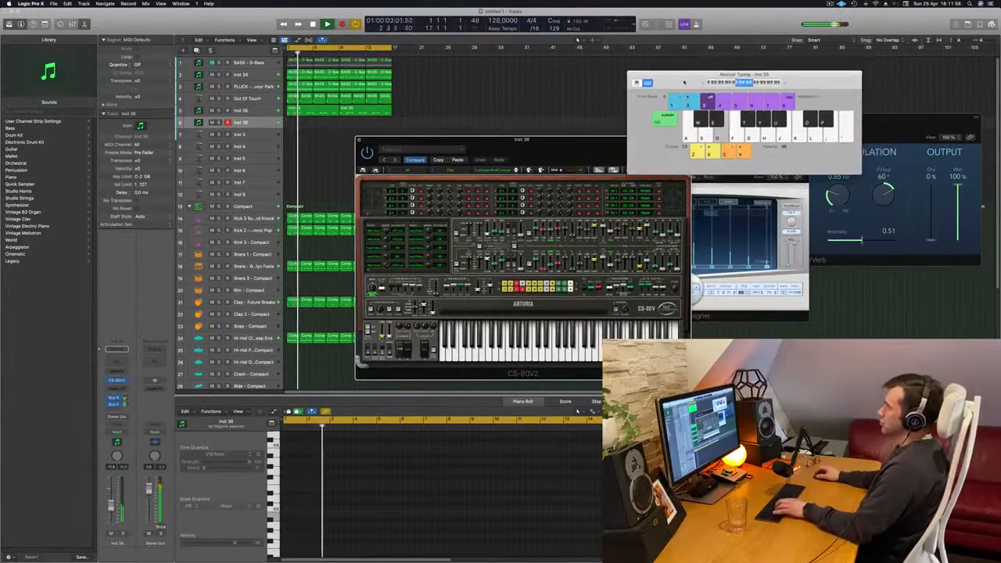
Raise the Musical Typing keyboard's range by one octave and load the next Pad preset in the CS-80V2 on Inst 36.
drag(512, 180, 475, 182)
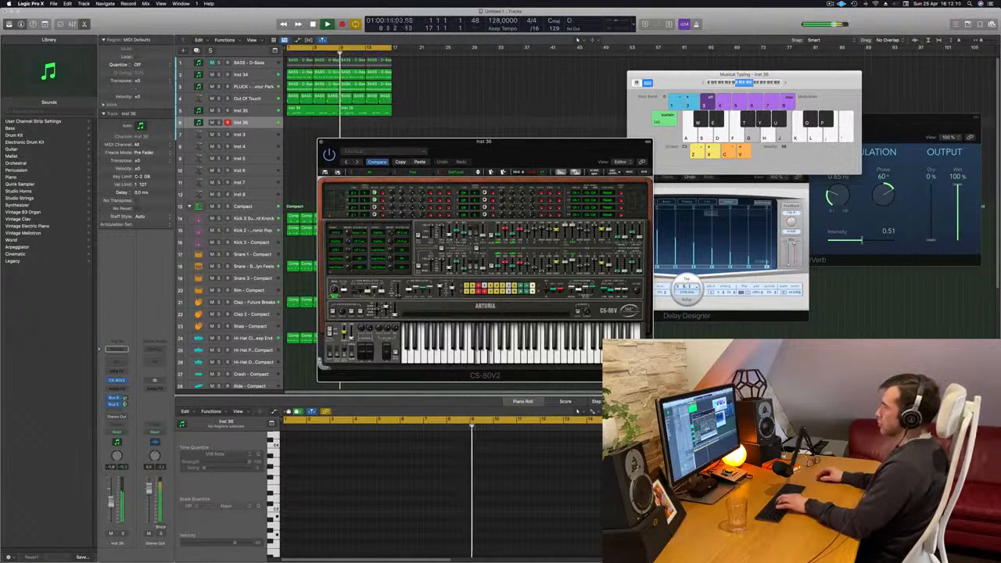
click(791, 87)
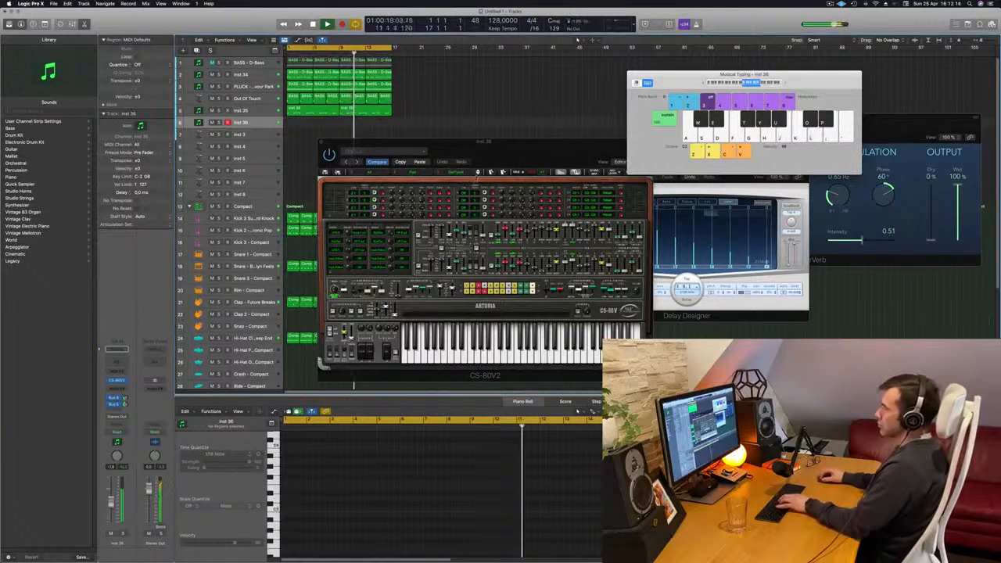
click(478, 175)
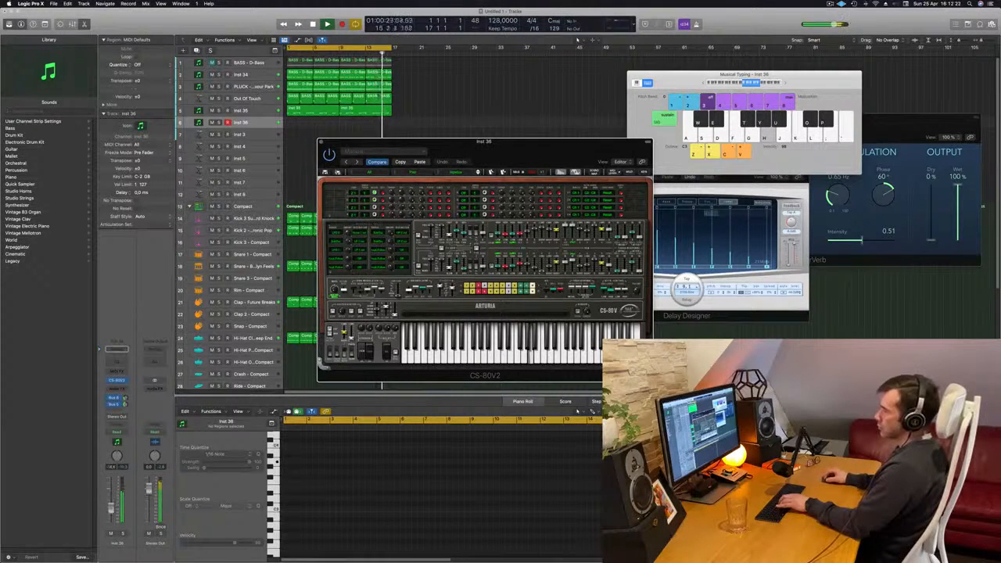
Rebalance the Inst 36 volume while auditioning the next CS-80V2 Pad preset with played notes, keeping the plug-in window clear of Musical Typing.
click(110, 514)
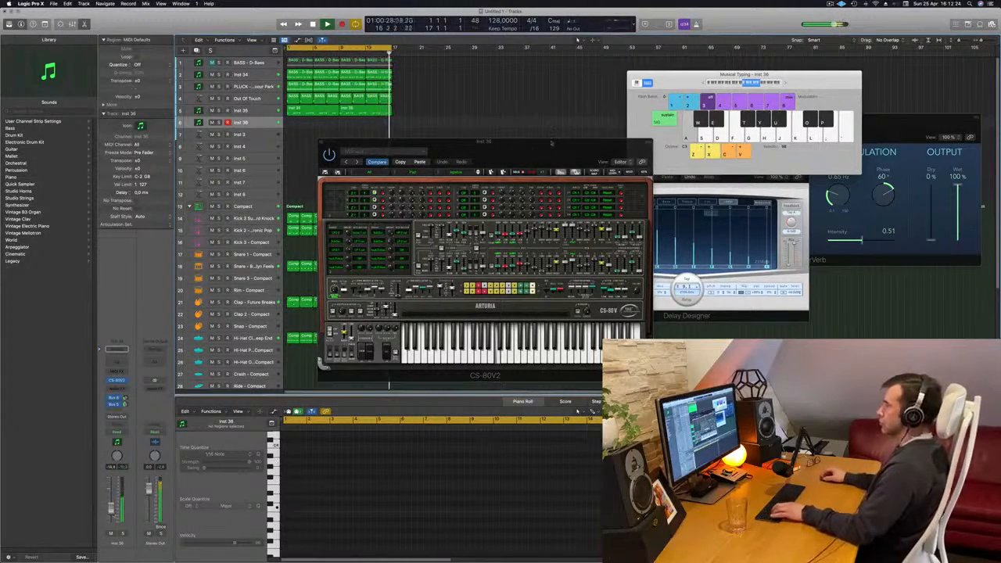
drag(538, 151, 480, 134)
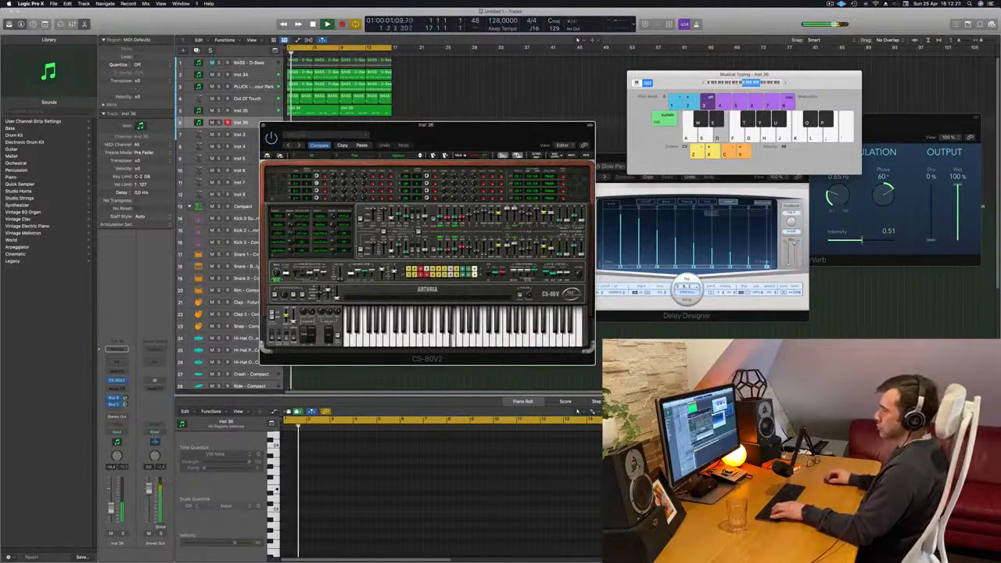
click(112, 504)
key(a)
click(420, 156)
key(a)
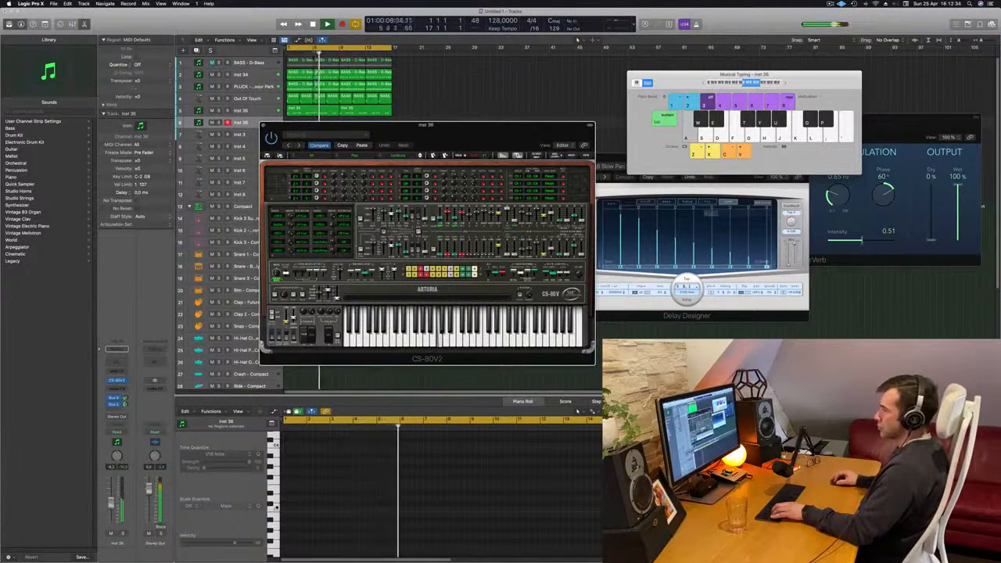
drag(111, 503, 112, 501)
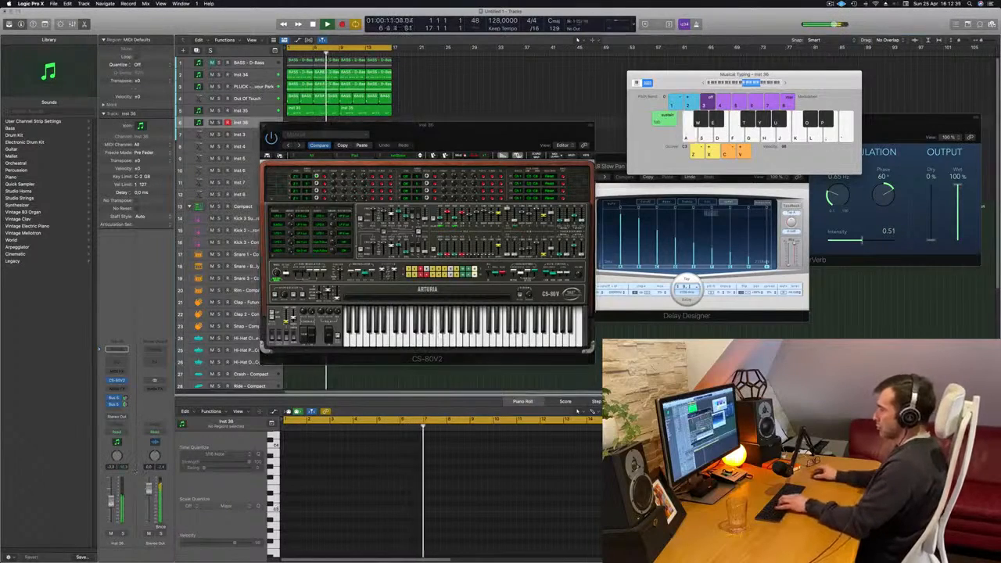
Step through further Pad presets in the CS-80V2, playing notes over the looped arrangement to audition each sound.
key(k)
mouse_move(425, 147)
mouse_down()
mouse_move(414, 163)
mouse_move(436, 156)
mouse_up()
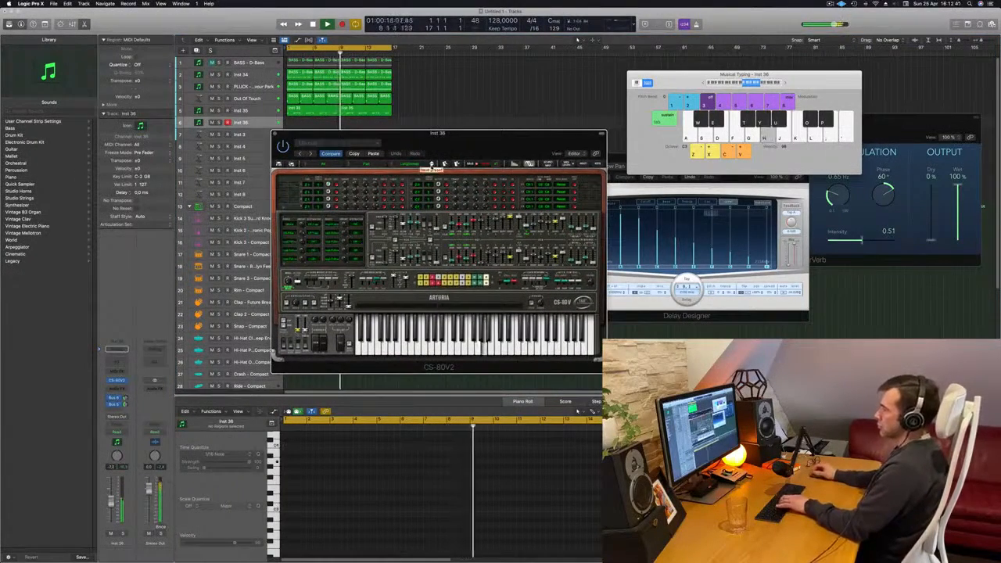
key(j)
key(k)
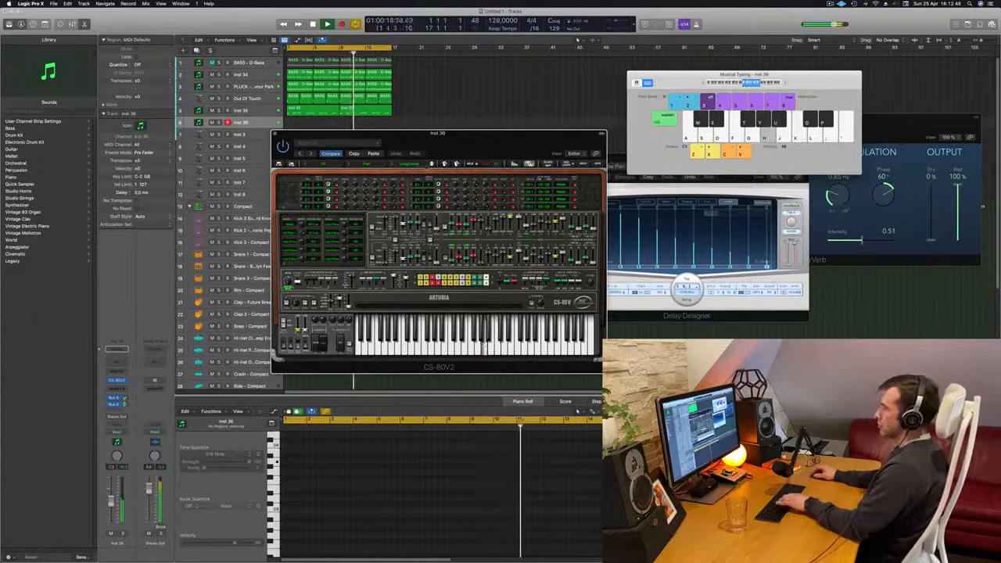
key(j)
click(431, 165)
key(h)
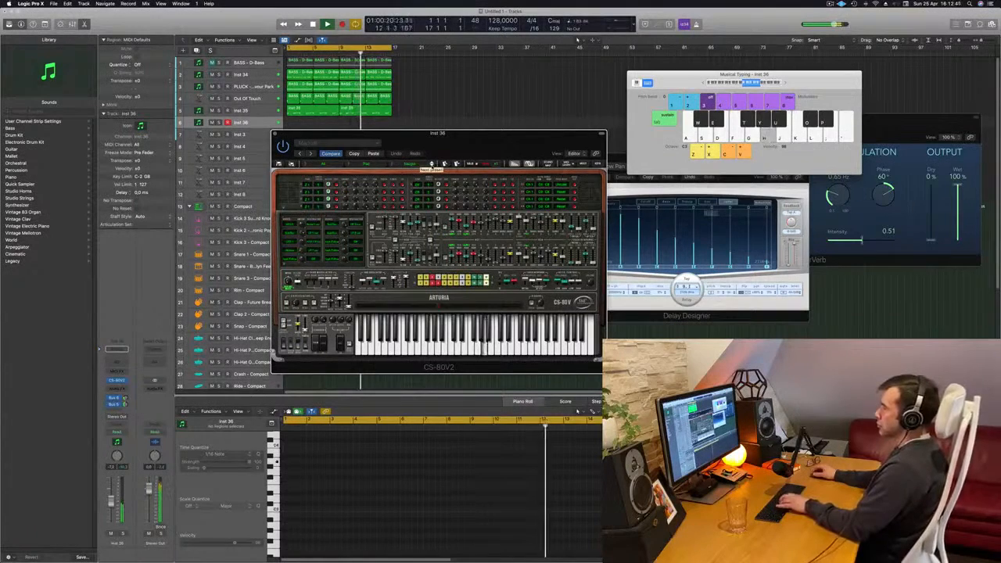
key(k)
click(431, 164)
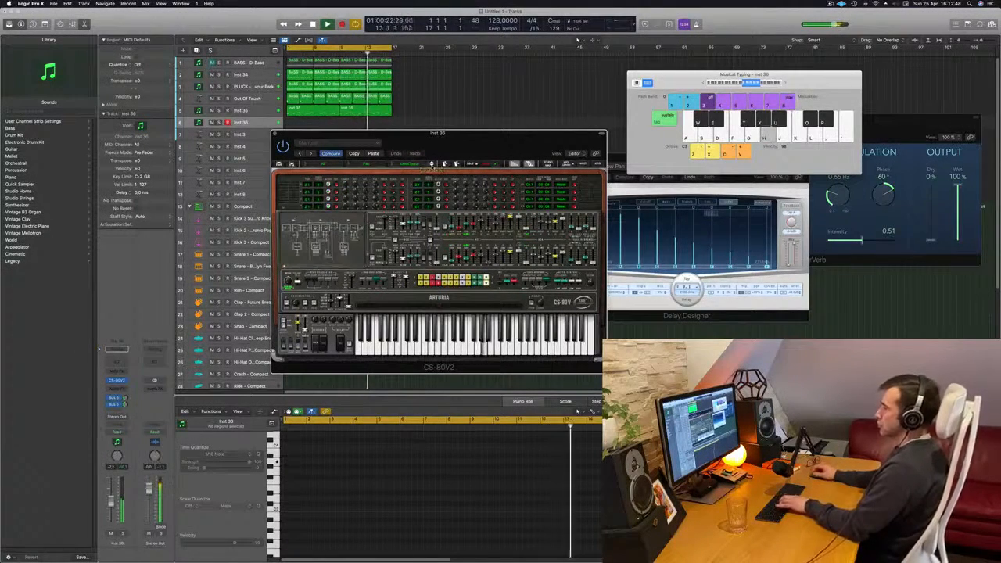
key(k)
key(semicolon)
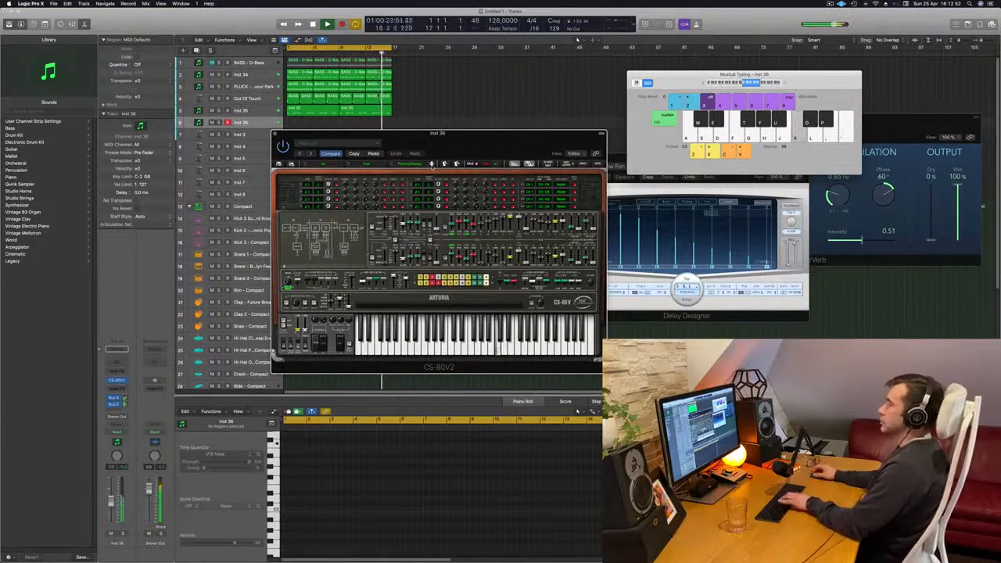
key(f)
key(h)
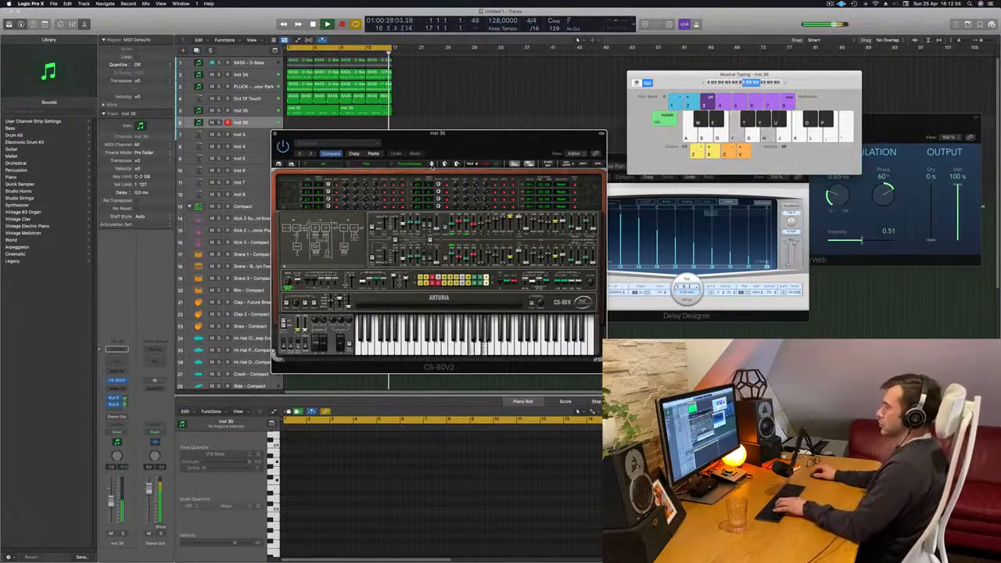
click(432, 164)
key(f)
key(h)
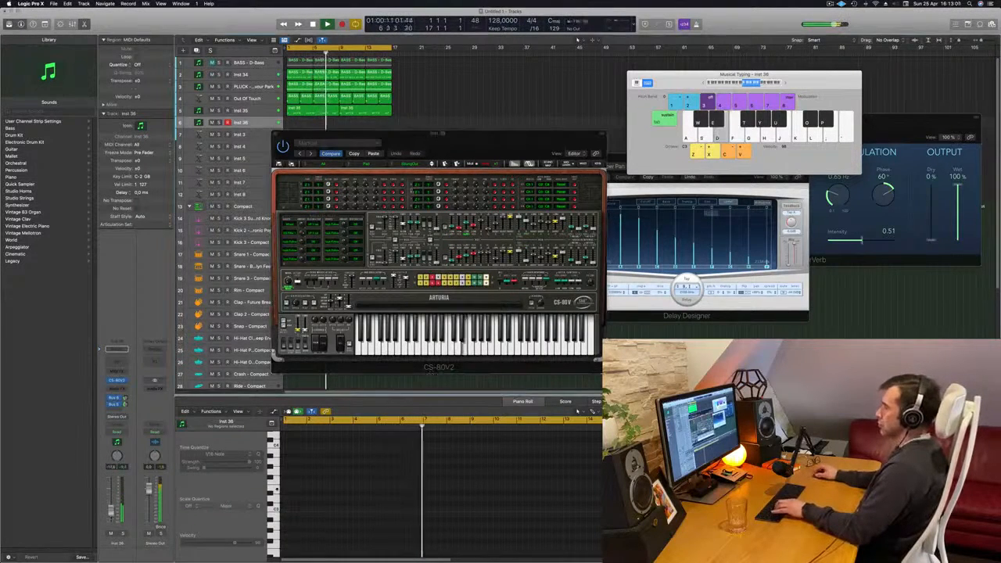
click(432, 164)
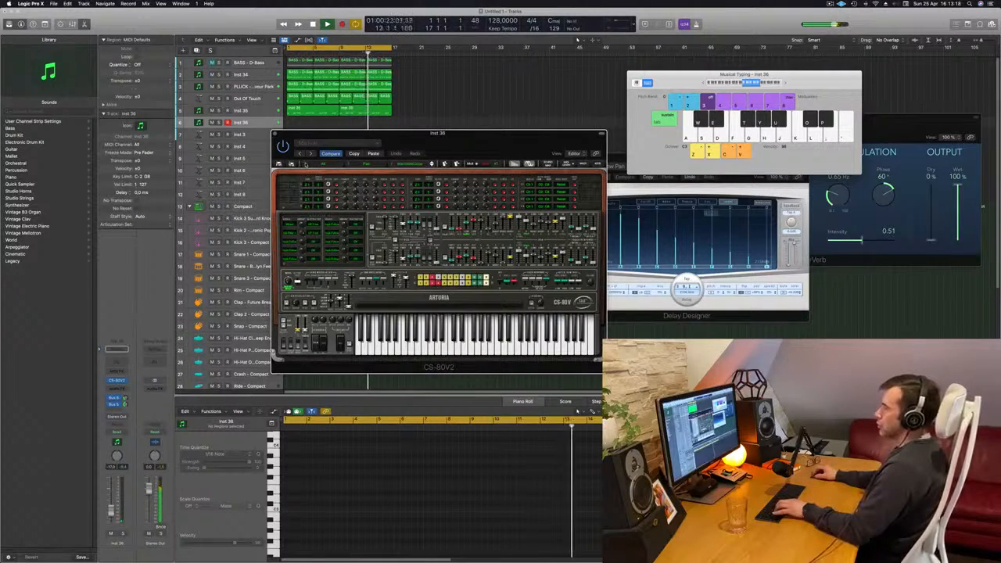
Load C.L_BrassPad from the Horns category of the All bank in the CS-80V2 and raise the Inst 36 volume.
click(306, 164)
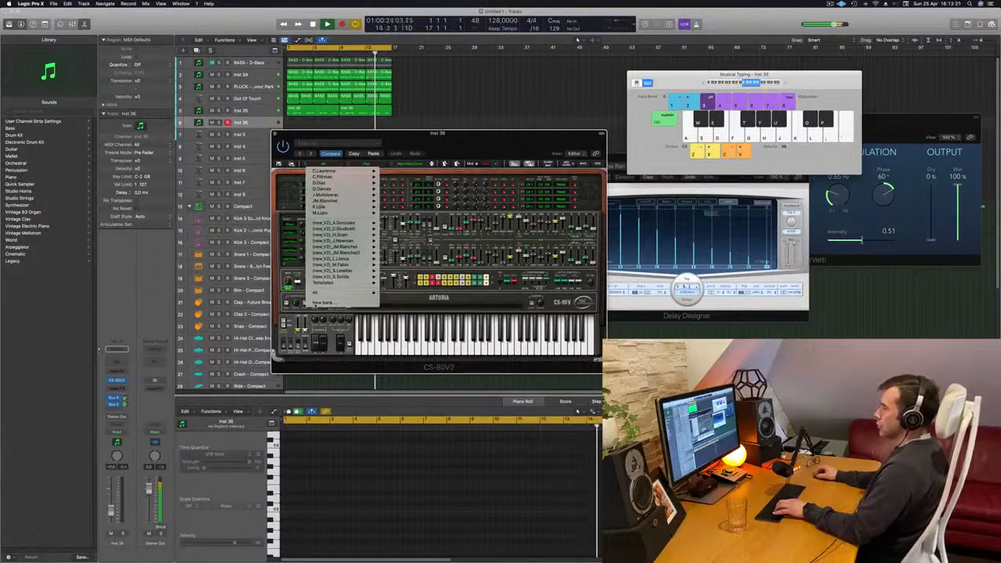
mouse_move(325, 295)
mouse_move(405, 295)
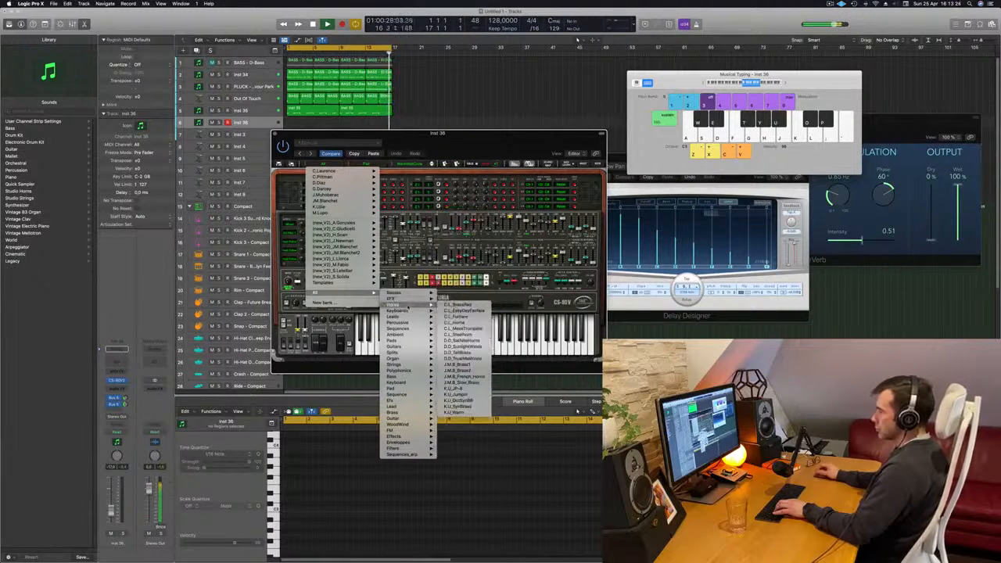
click(460, 306)
drag(480, 136, 538, 97)
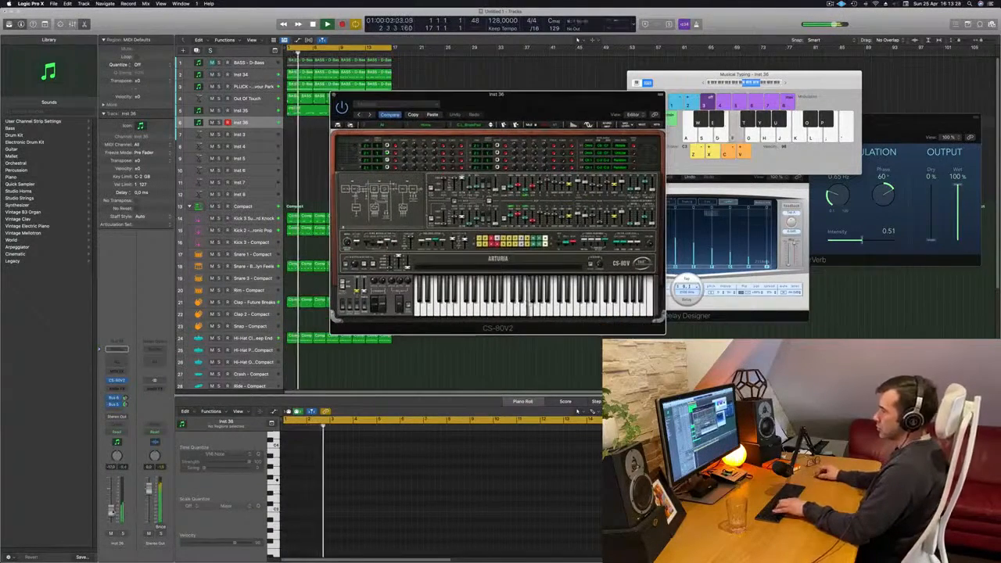
click(111, 492)
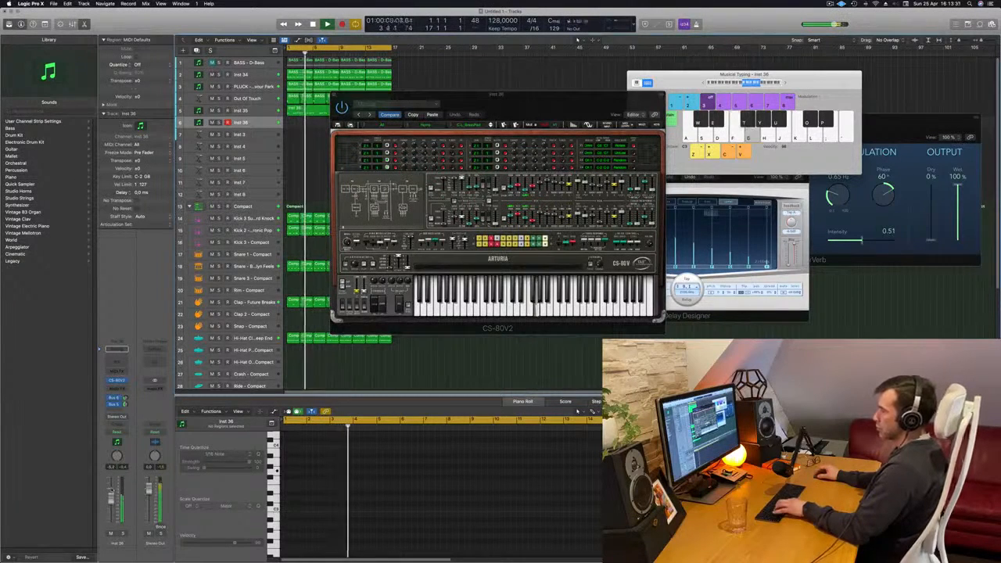
Audition the following Horns presets of the CS-80V2 one after another by playing notes over the looped arrangement.
key(k)
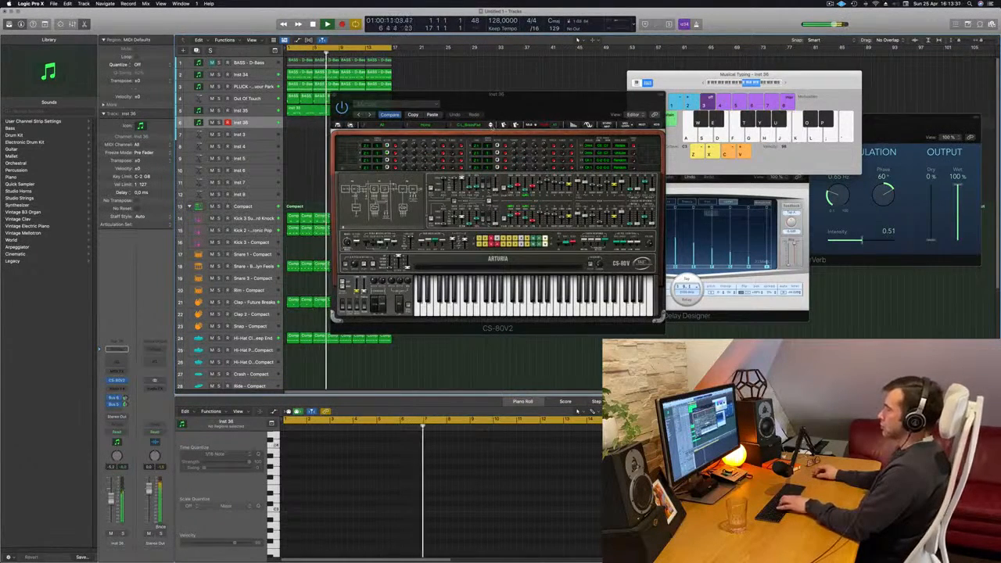
click(589, 123)
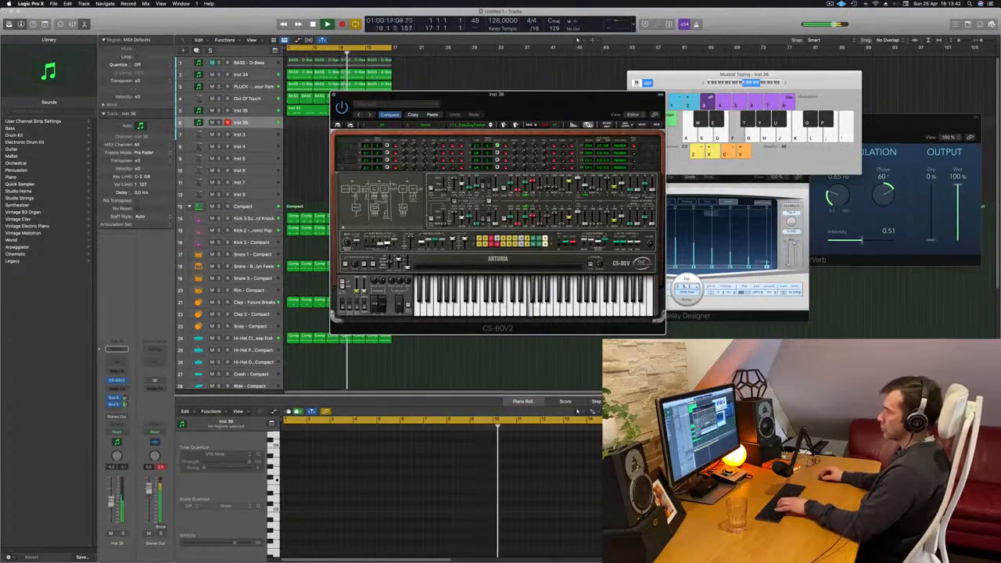
click(509, 68)
key(g)
click(490, 125)
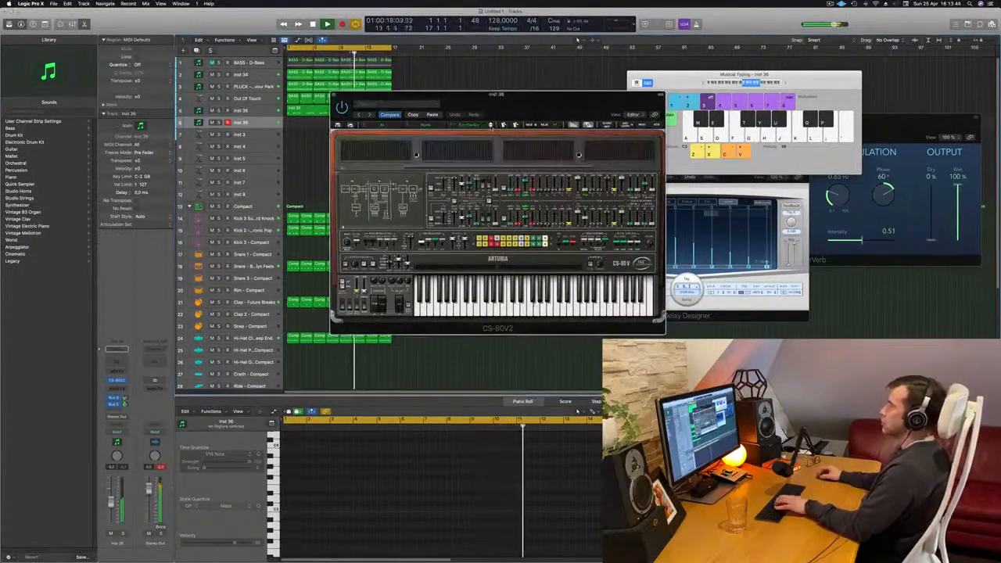
click(491, 125)
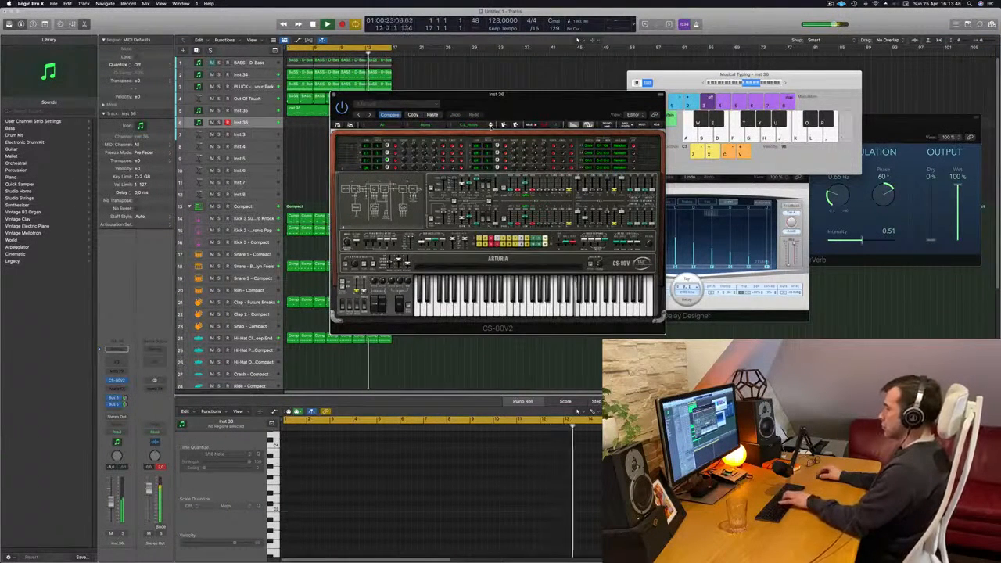
click(490, 126)
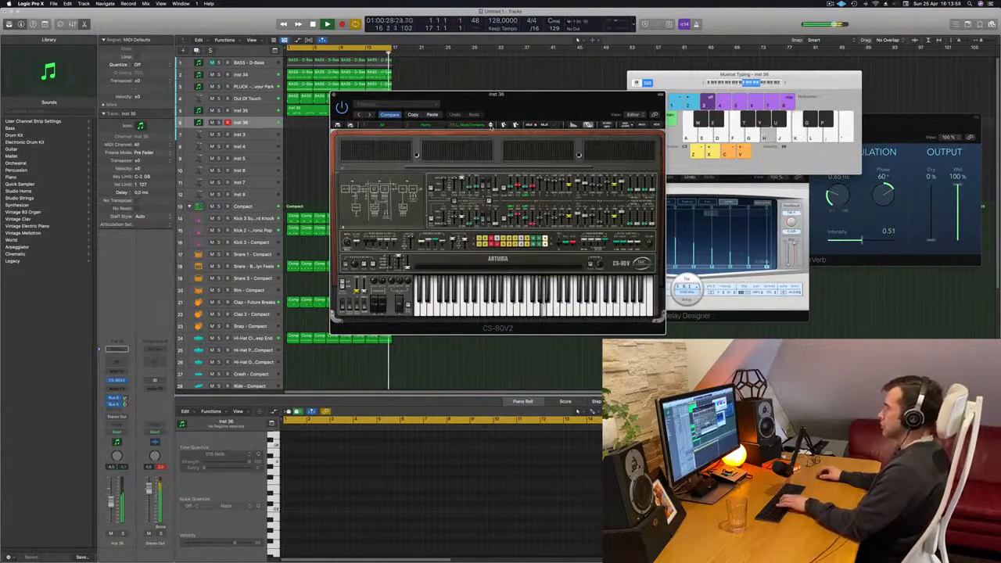
click(492, 126)
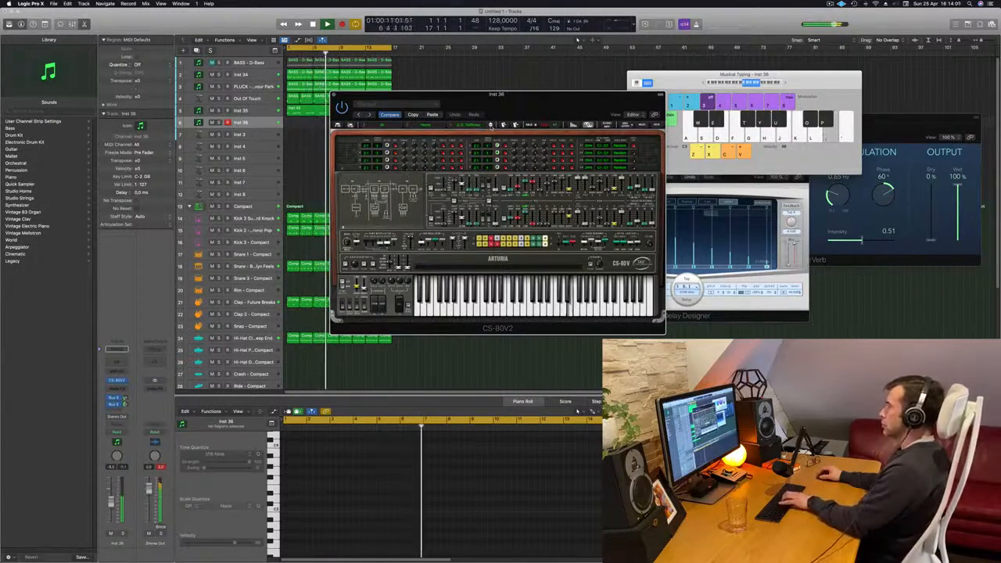
key(l)
key(semicolon)
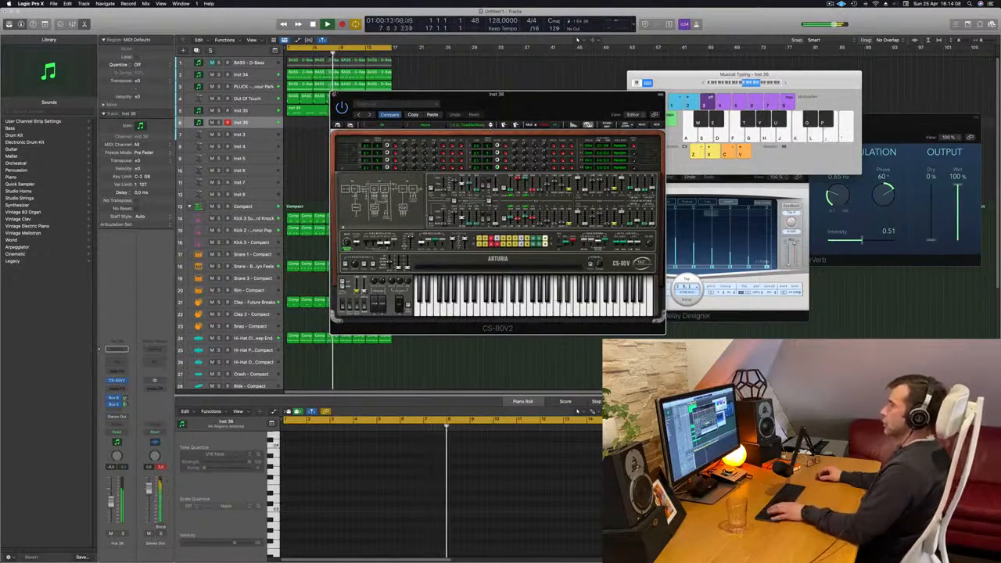
Close the CS-80V2 window and try Alchemy as the instrument on Inst 36.
click(334, 95)
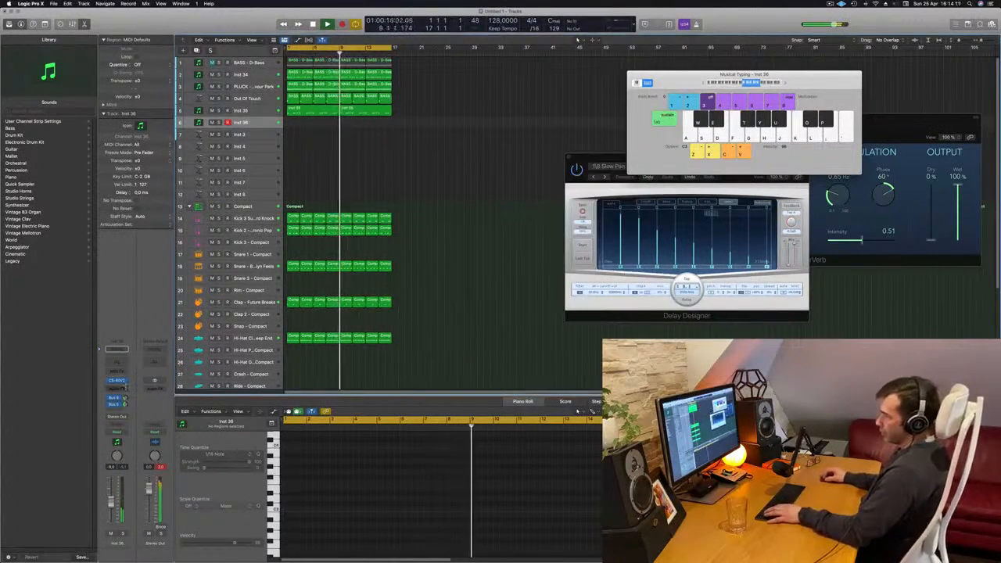
click(122, 380)
mouse_move(166, 379)
click(228, 381)
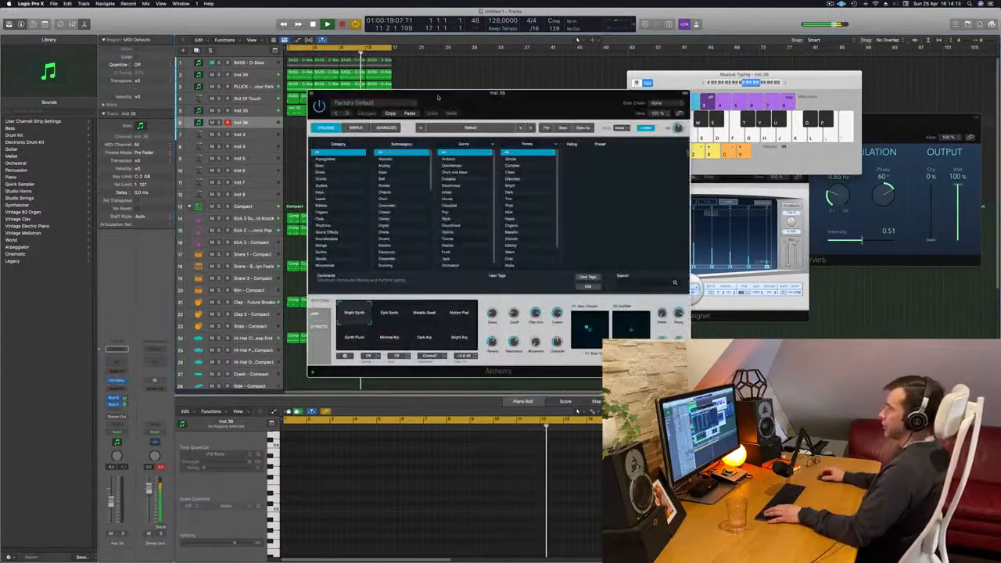
click(347, 153)
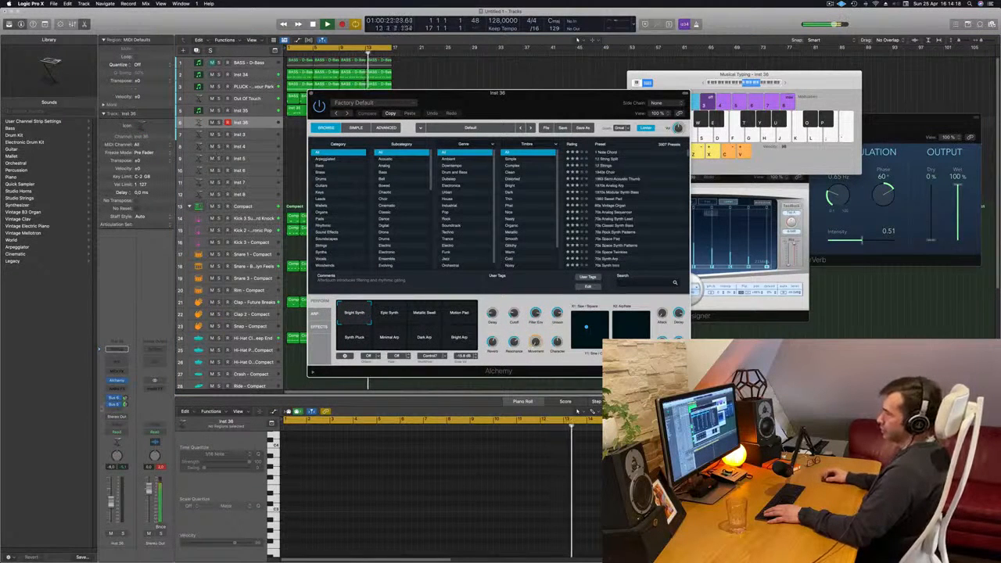
Replace the instrument on Inst 36 with Sylenth1 and place its window beside the Musical Typing keyboard.
click(117, 381)
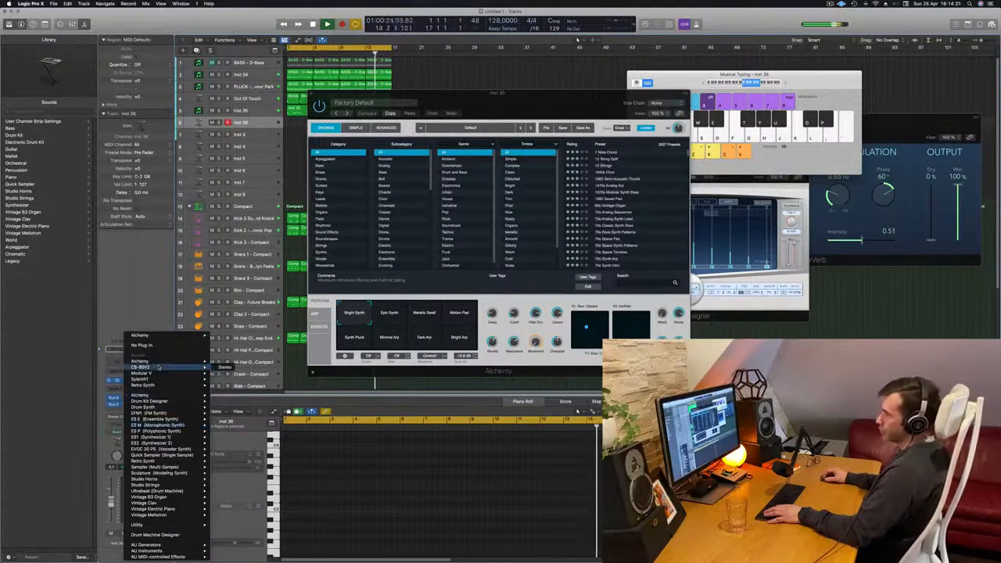
click(224, 380)
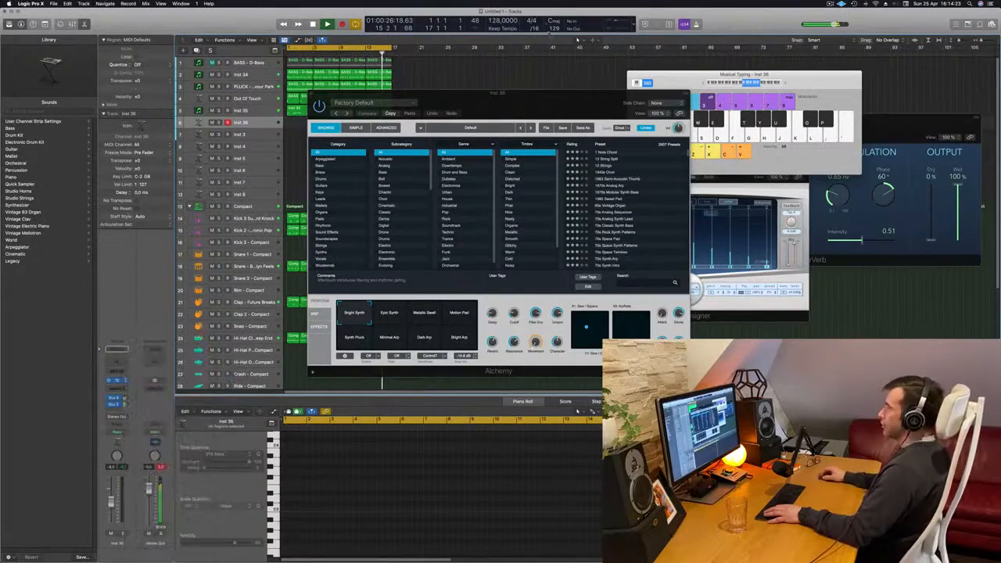
drag(518, 98, 571, 121)
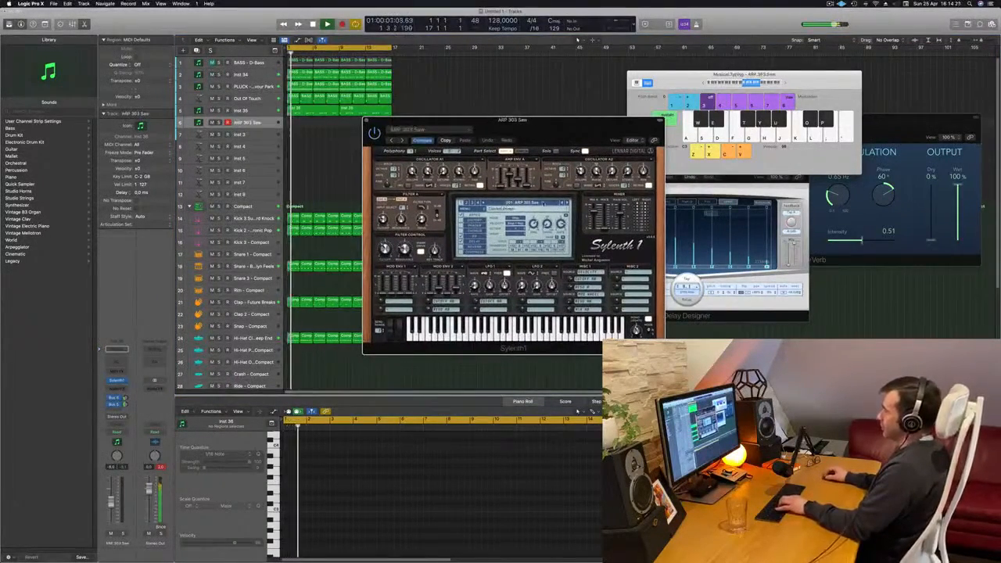
Look through the preset lists of the first two Sylenth1 banks and advance to the third bank.
click(542, 204)
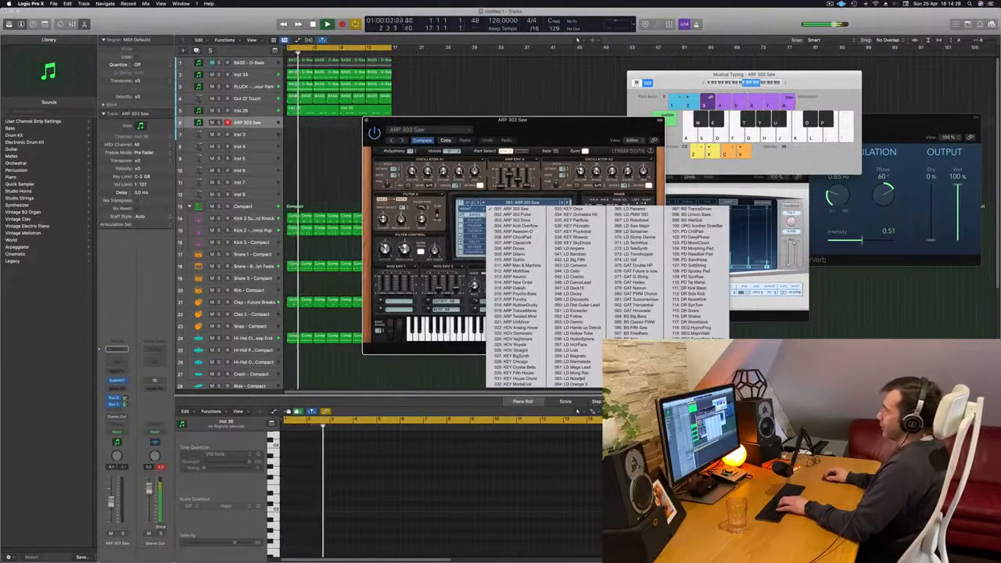
click(467, 203)
click(512, 204)
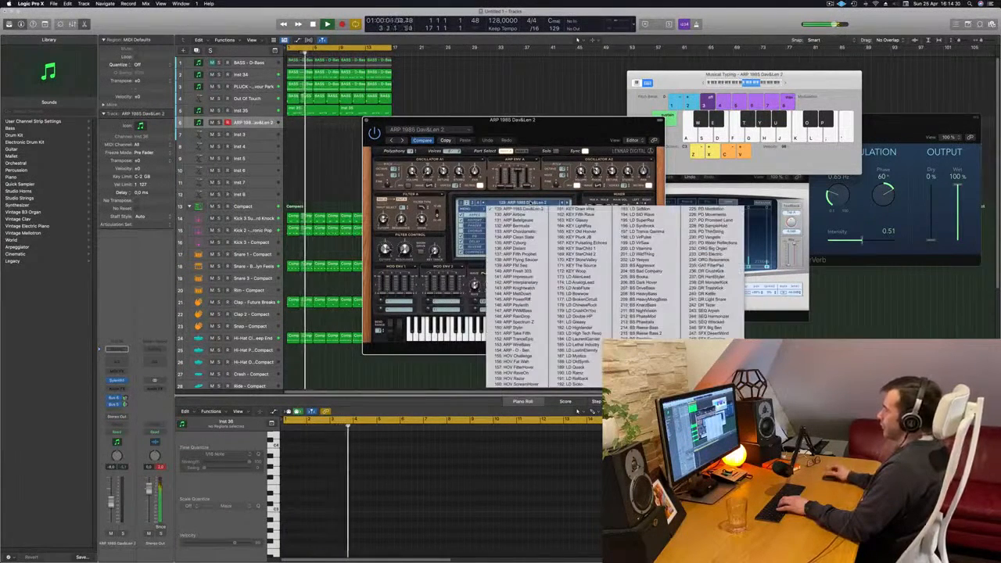
click(473, 203)
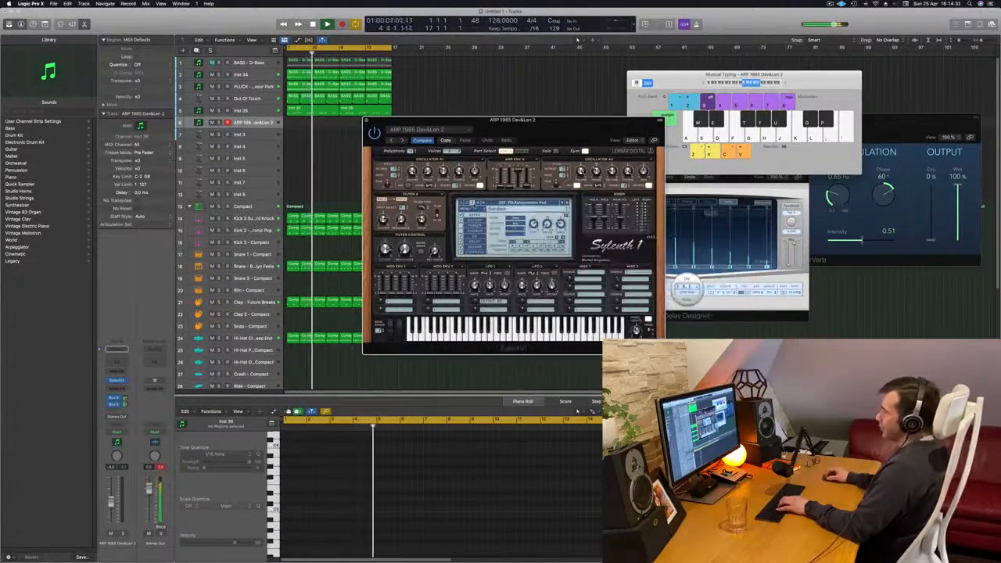
Look through the Sylenth1 preset lists of the third, second and first banks.
click(512, 203)
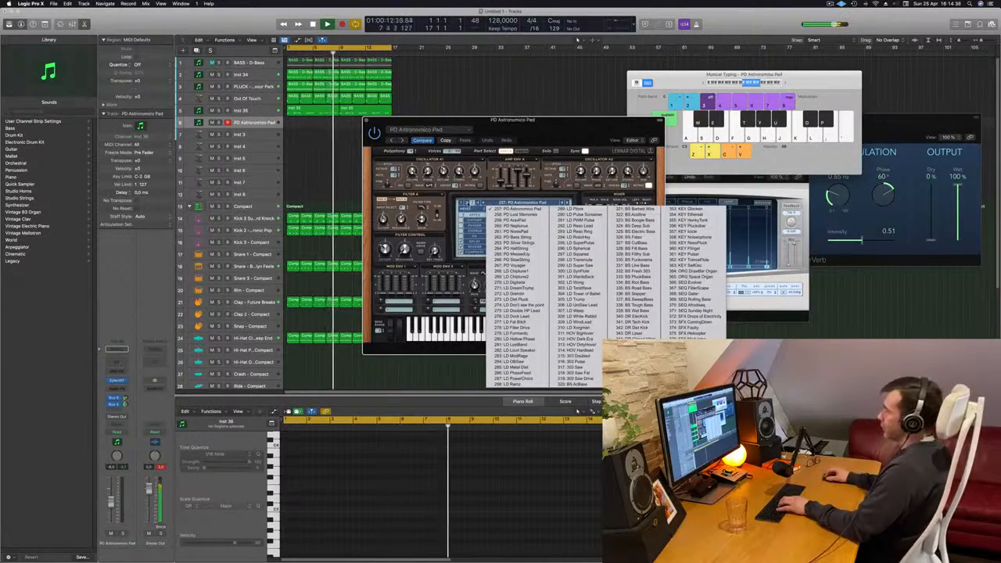
click(467, 203)
click(512, 203)
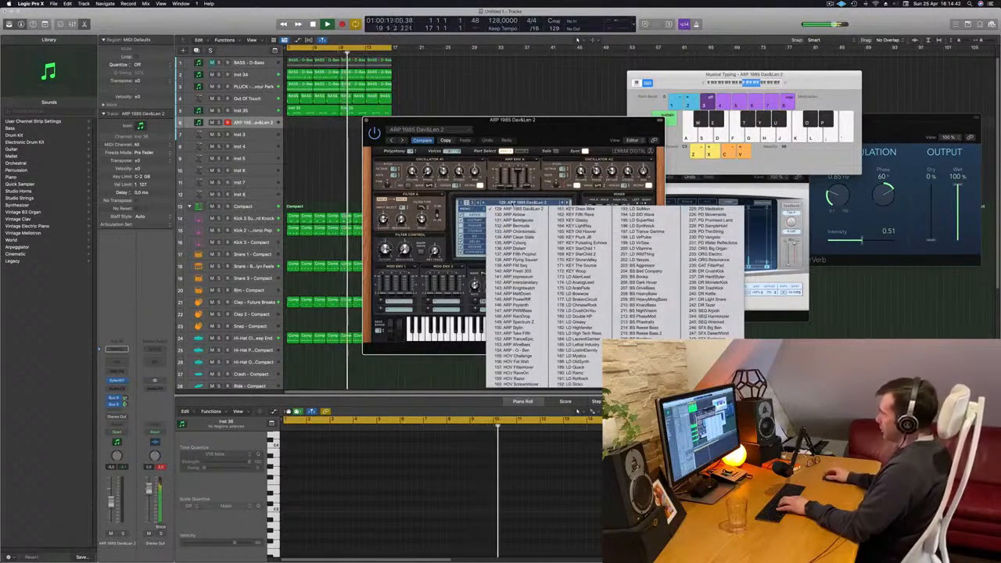
click(462, 203)
click(492, 203)
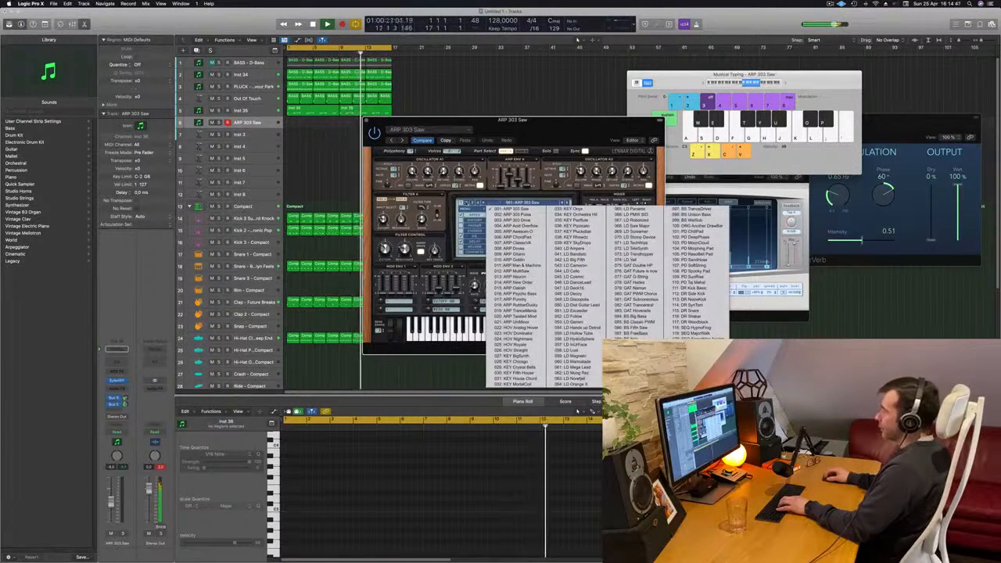
Load a different factory bank into Sylenth1, the one that begins with the preset ARP - Acid Thing 1.
click(467, 209)
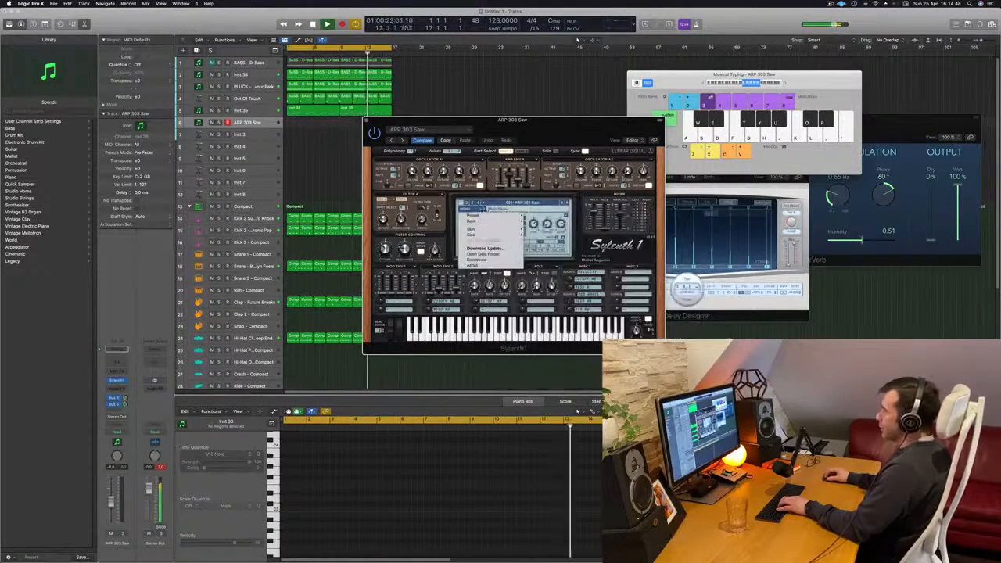
mouse_move(483, 223)
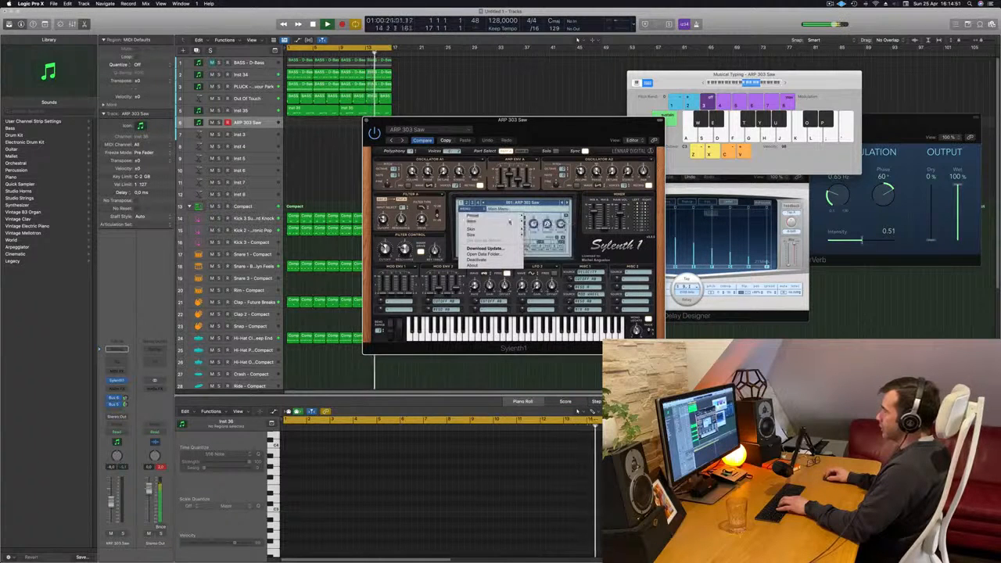
mouse_move(552, 222)
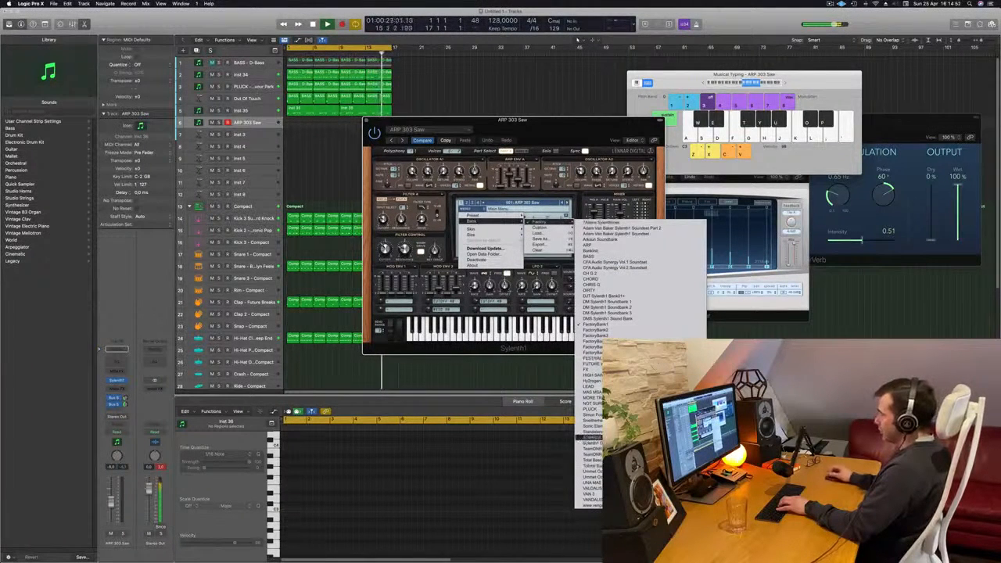
click(588, 442)
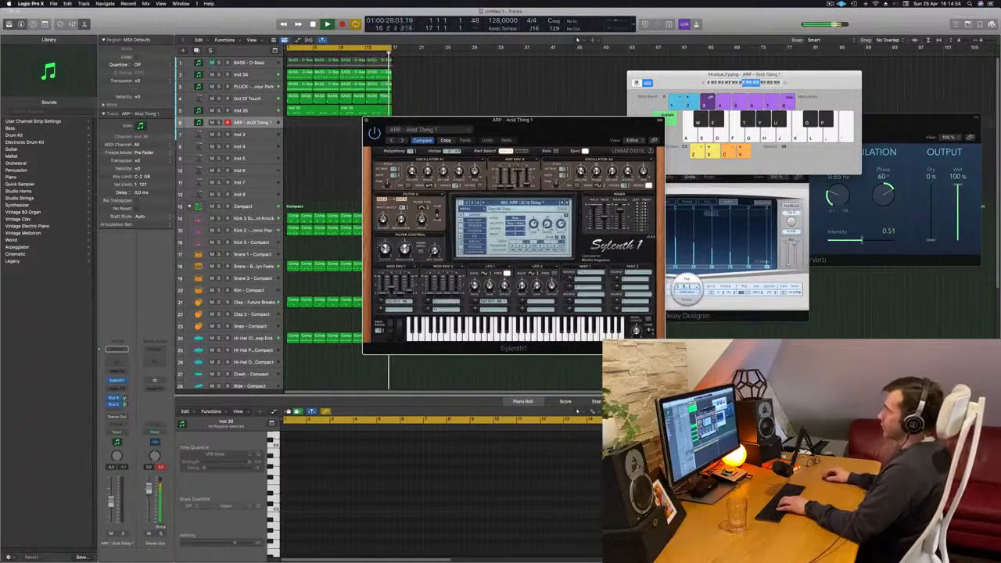
Browse the preset lists of the loaded banks and choose PAD - Air Pad from the second bank.
click(522, 202)
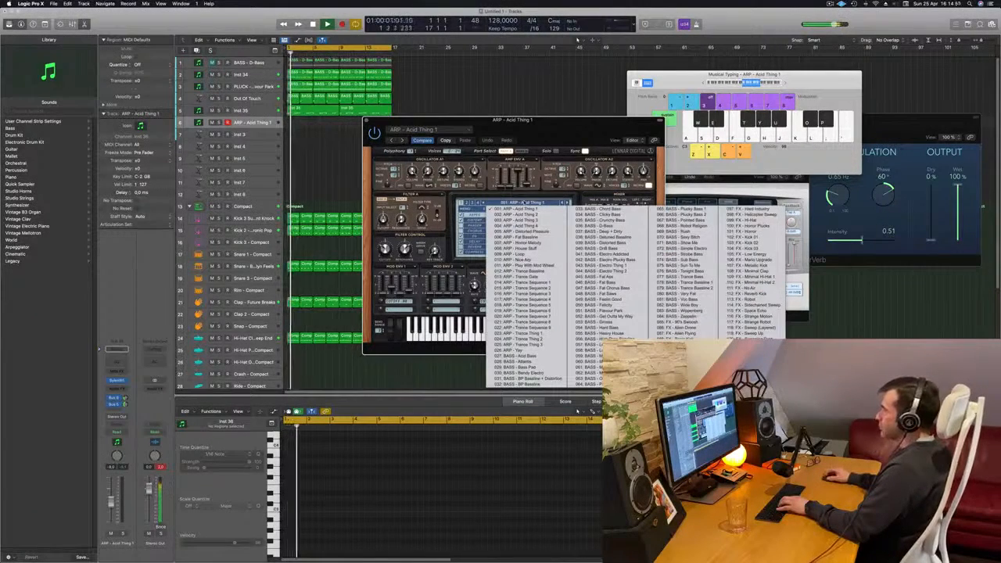
click(467, 204)
click(521, 203)
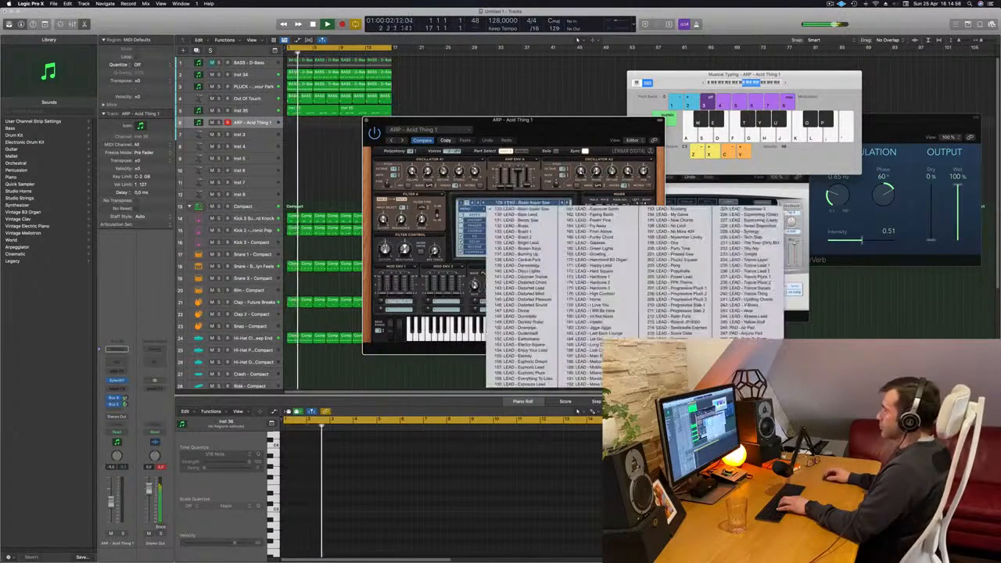
click(743, 326)
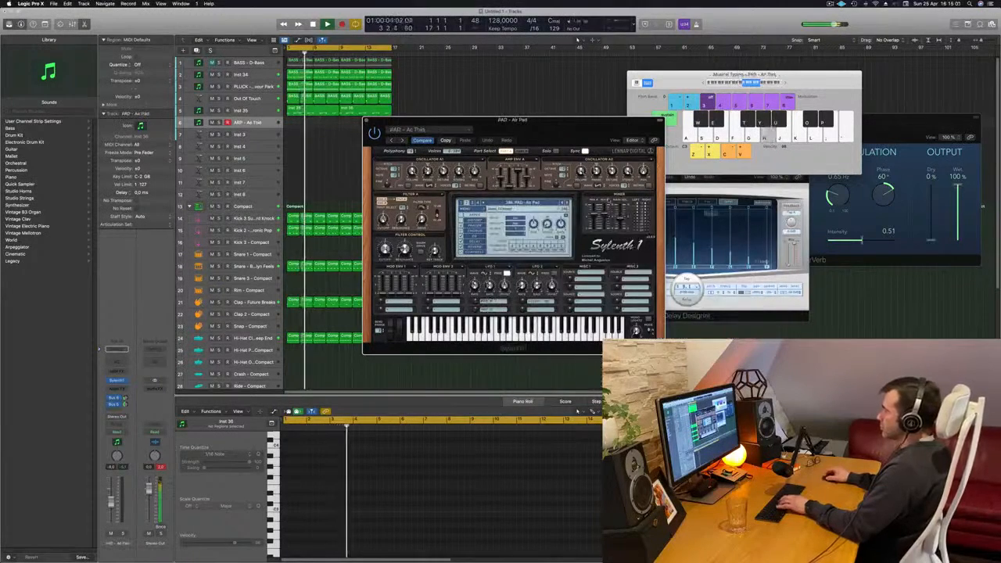
Lower the pad track's volume to about -12 dB and shift Musical Typing down to octave C2, spacing its window apart from Sylenth1.
drag(575, 133, 618, 125)
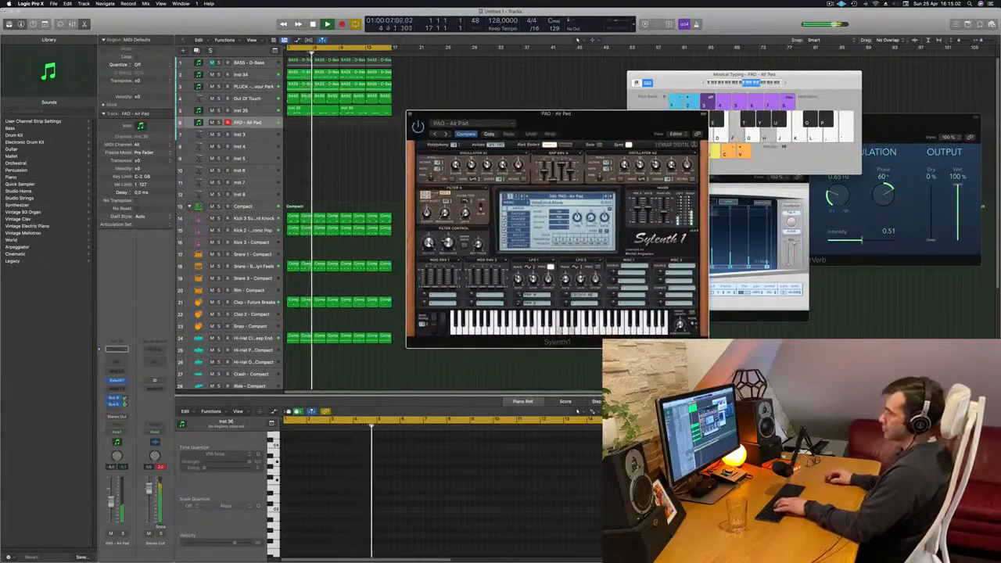
drag(112, 504, 111, 511)
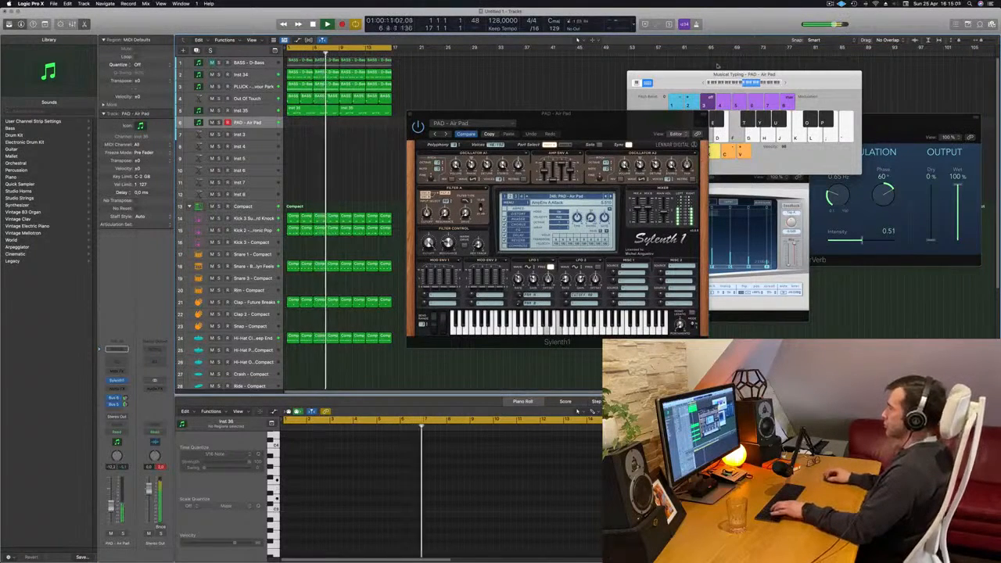
click(704, 83)
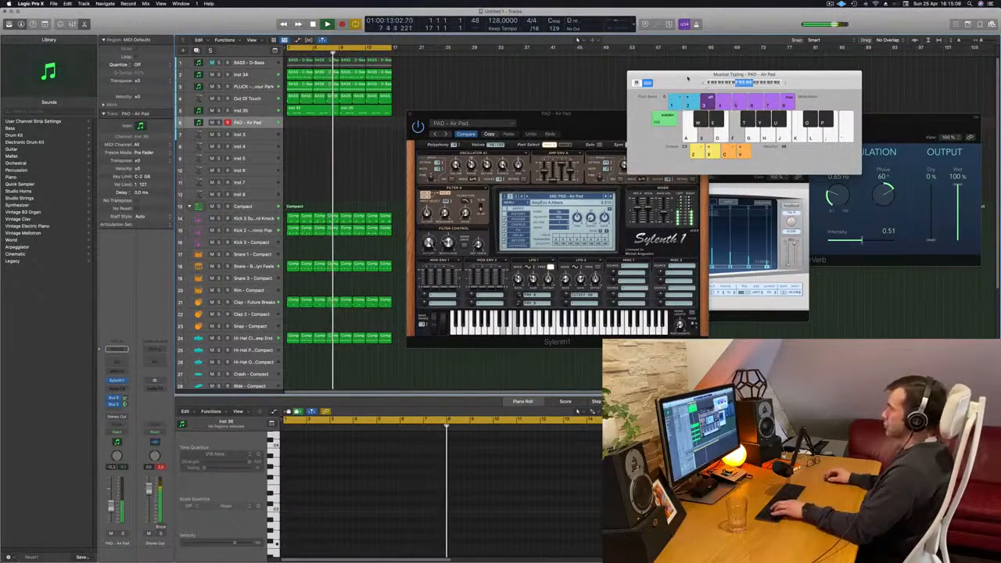
drag(704, 82, 772, 61)
drag(623, 121, 594, 118)
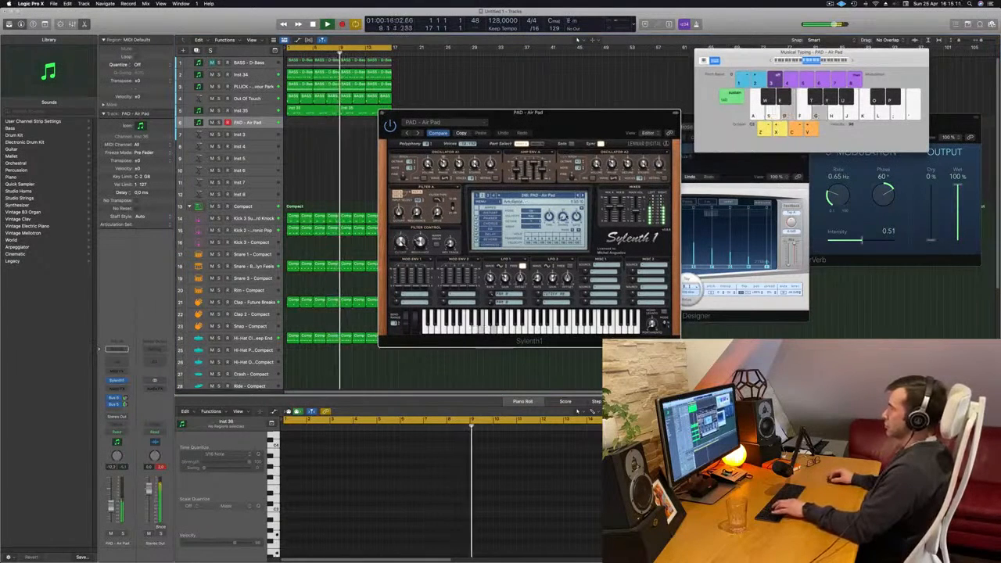
Audition the pad presets following Air Pad one by one while playing notes, stopping at PAD - Deep Psychosis.
click(582, 196)
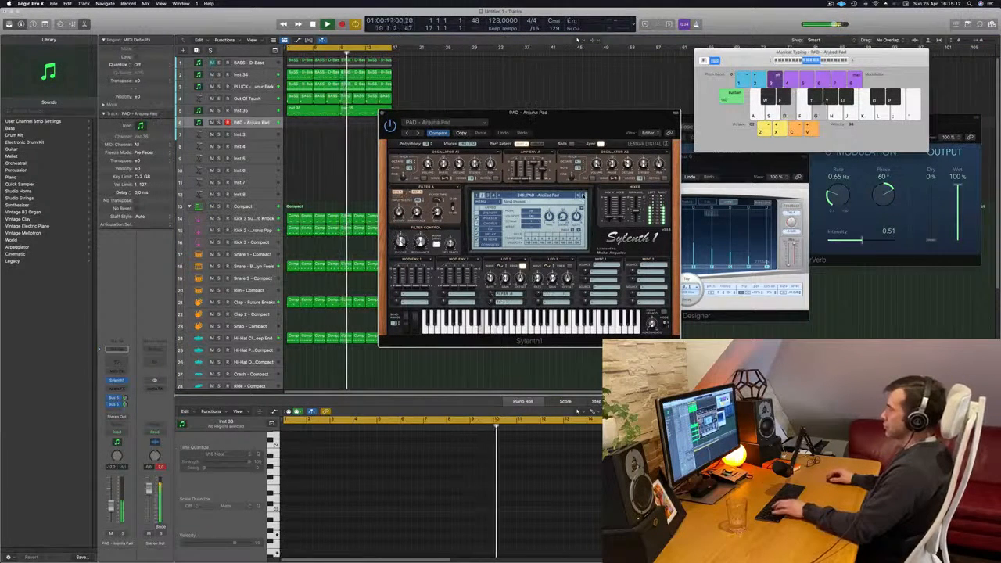
click(582, 196)
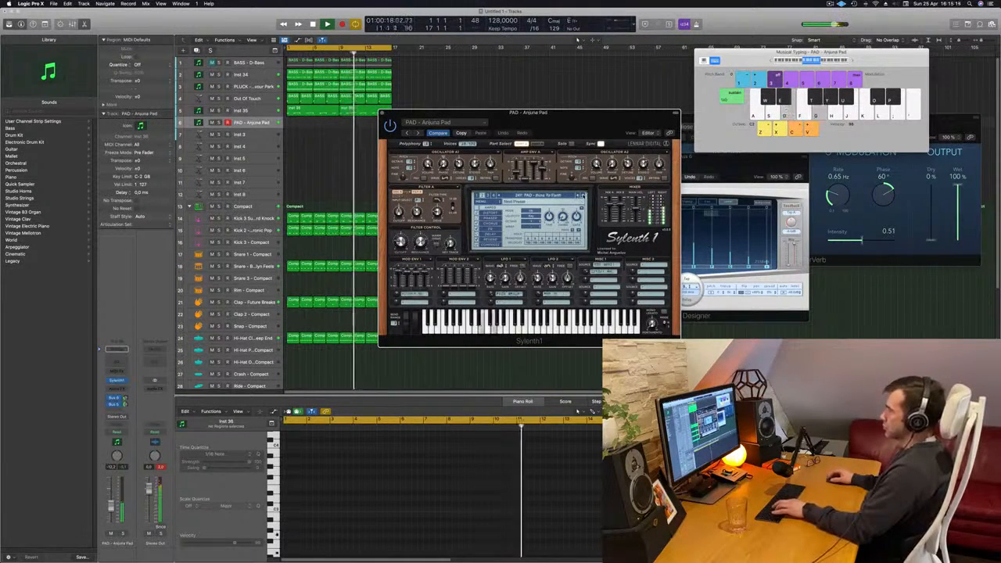
click(583, 196)
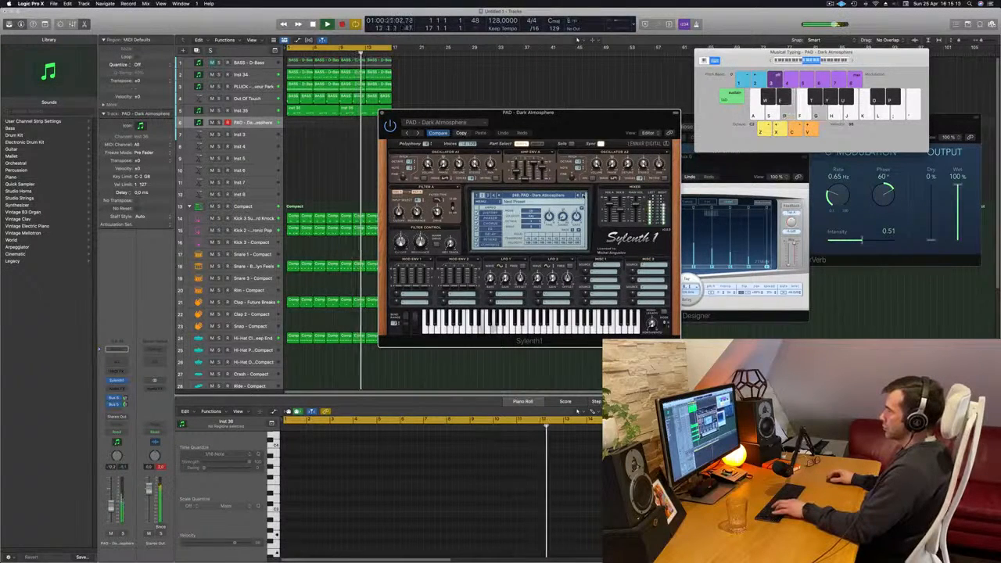
click(582, 195)
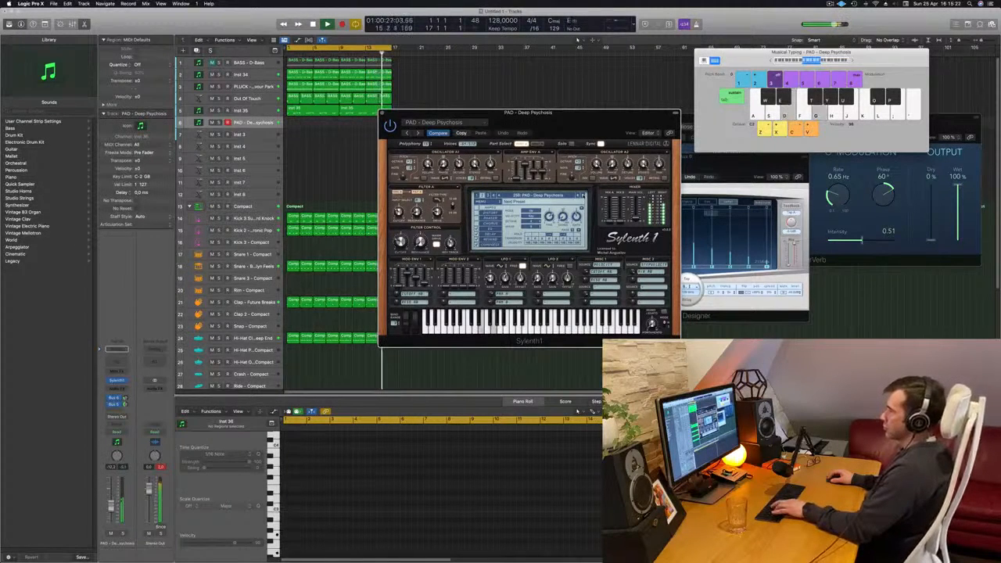
Check the Deep Psychosis pad in solo, unsolo it and record two held notes on its track over the looped arrangement.
click(123, 534)
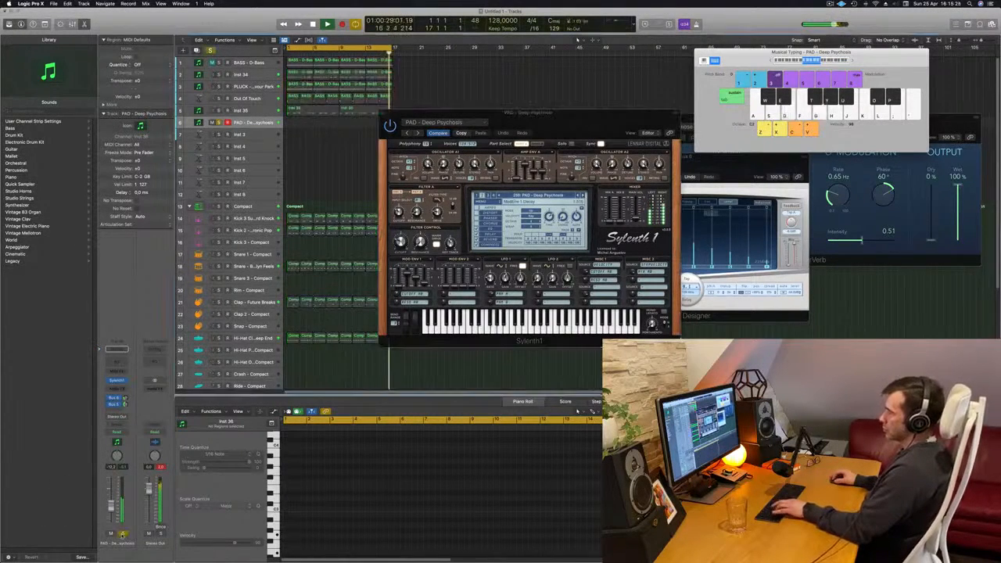
click(122, 535)
drag(642, 128, 714, 199)
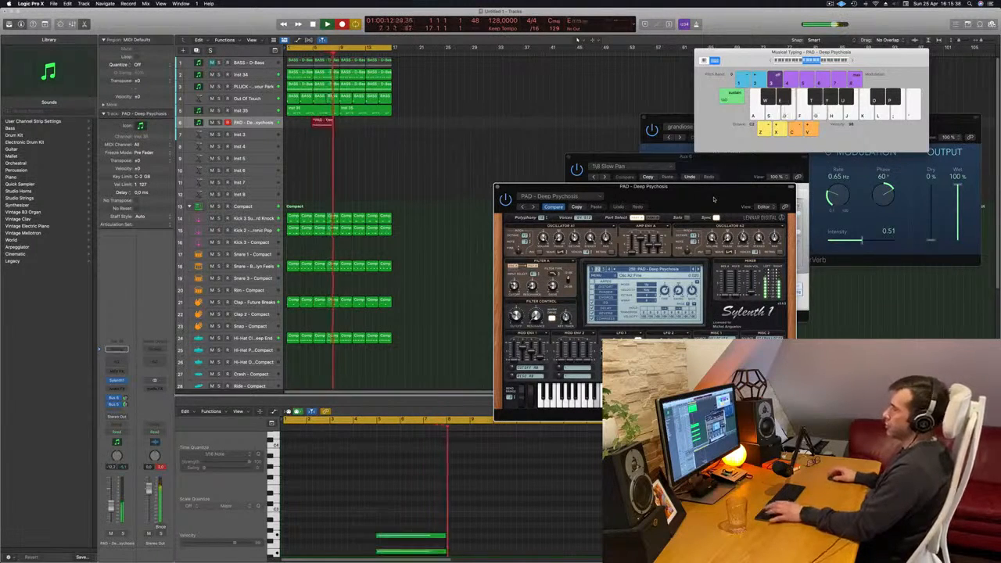
key(space)
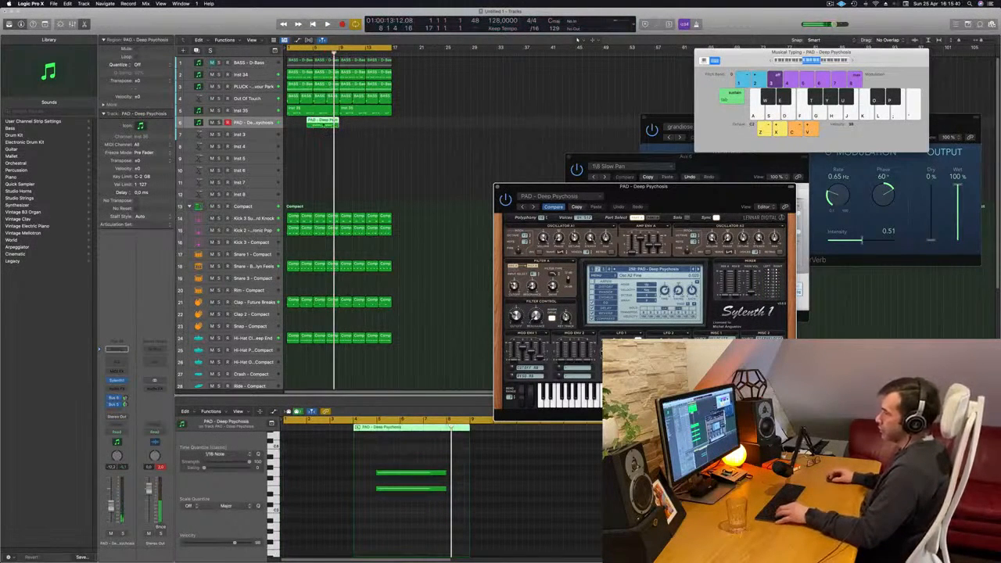
Select both recorded pad notes in the piano roll and align their starts with the bar line.
click(426, 514)
key(super+a)
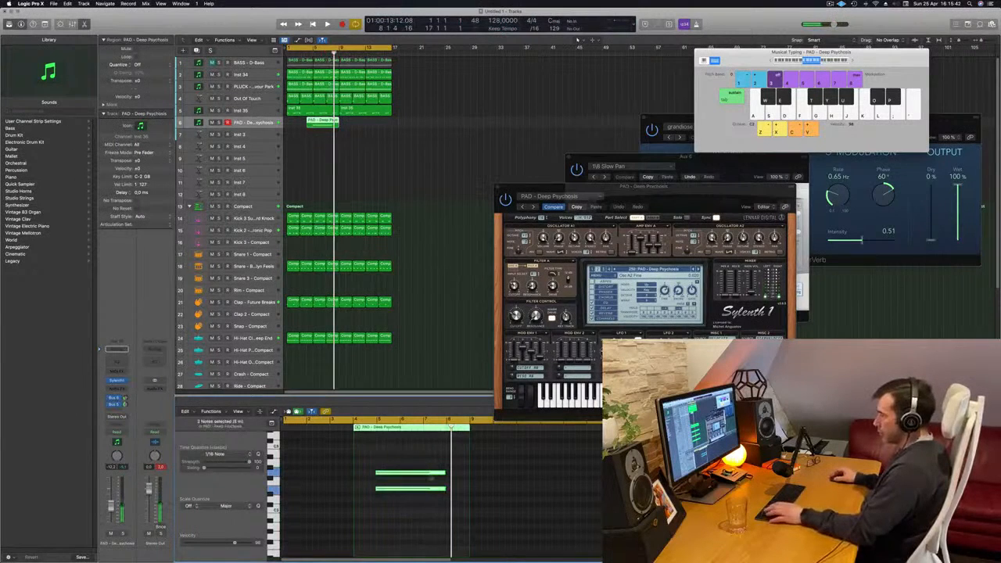
scroll(388, 468, up, 5)
scroll(368, 470, up, 3)
drag(346, 473, 351, 474)
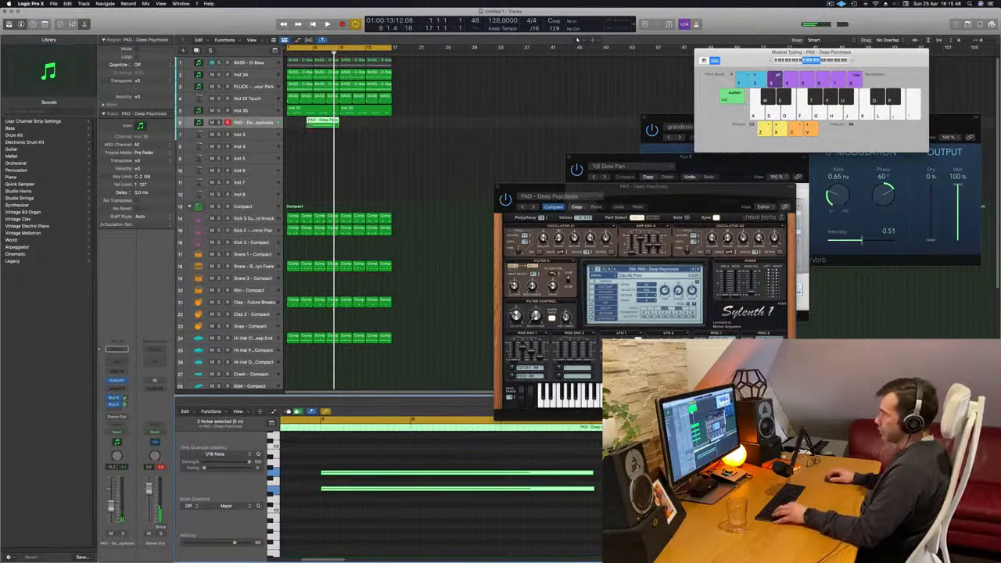
Move the recorded pad region to bar 1 and extend its two notes to the region's end.
mouse_move(307, 125)
mouse_down()
mouse_move(321, 123)
mouse_move(301, 123)
mouse_up()
click(311, 125)
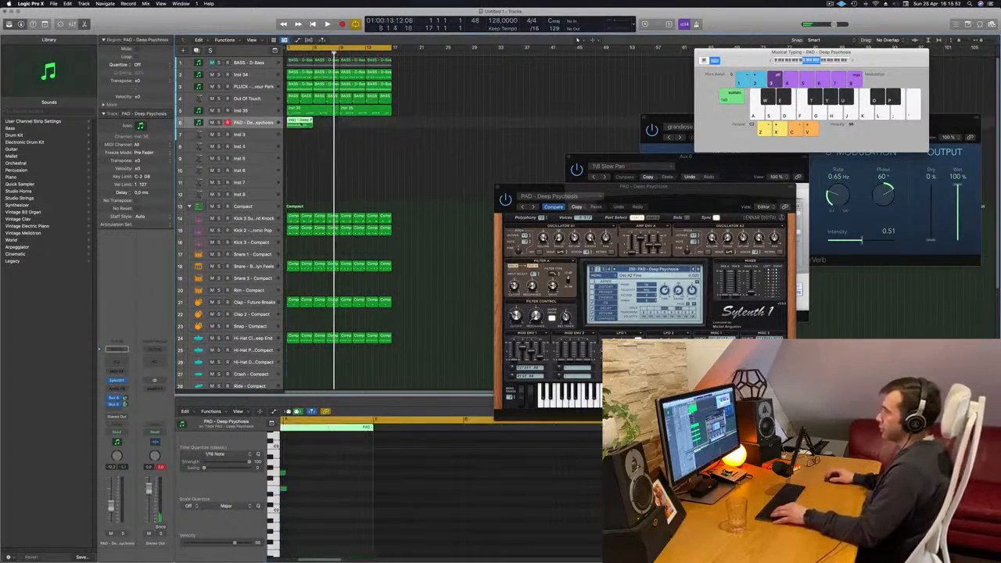
mouse_move(321, 465)
mouse_down()
mouse_move(280, 506)
mouse_move(327, 490)
mouse_move(363, 494)
mouse_up()
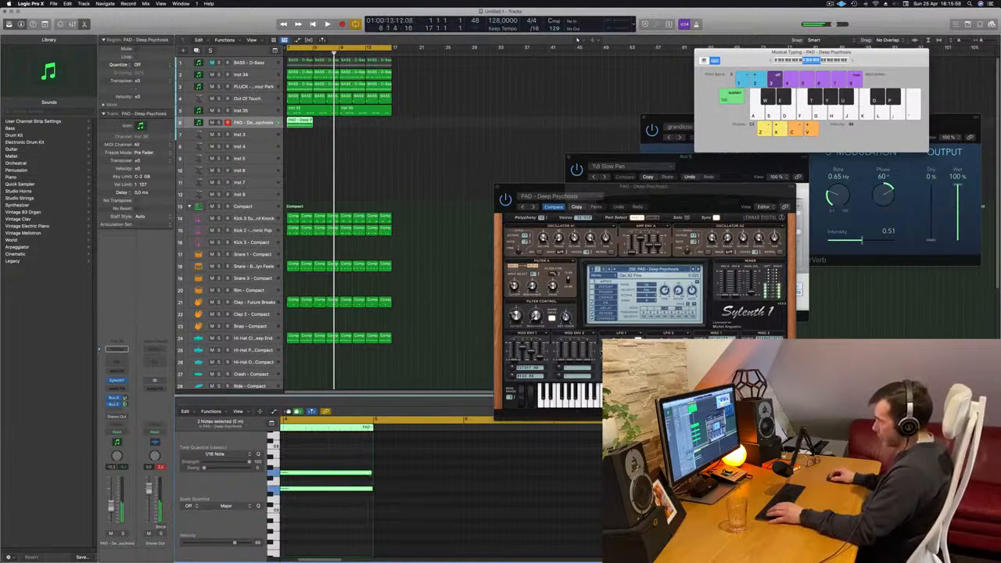
click(373, 473)
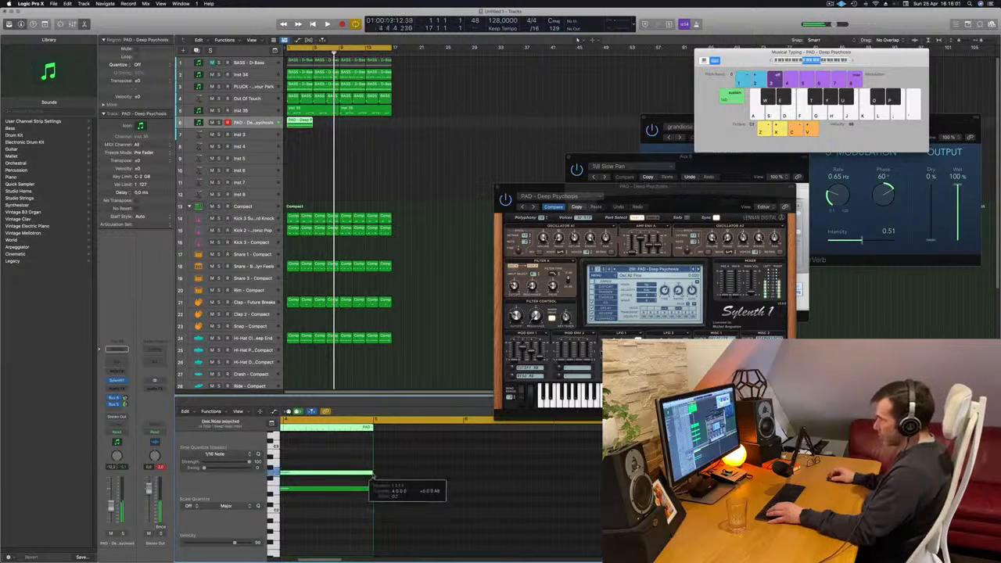
key(space)
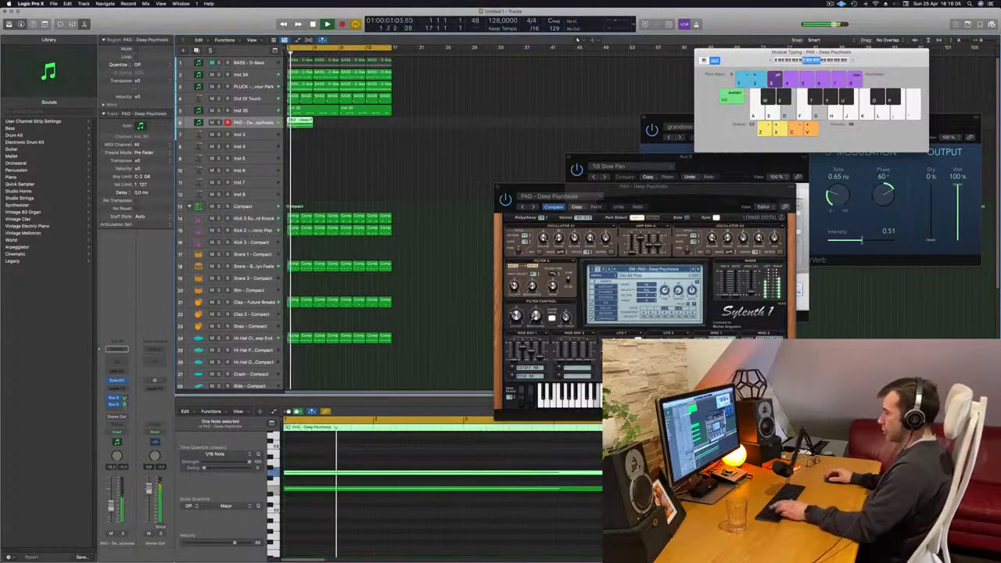
Replace the recorded pad region with a copy of the Out Of Touch track's first chord region at bar 1.
click(292, 98)
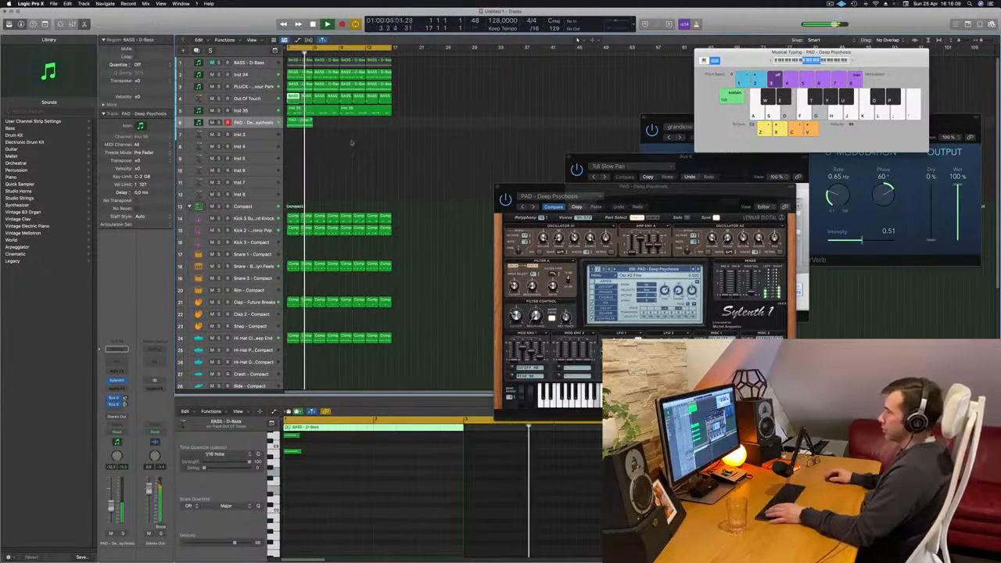
scroll(345, 457, up, 4)
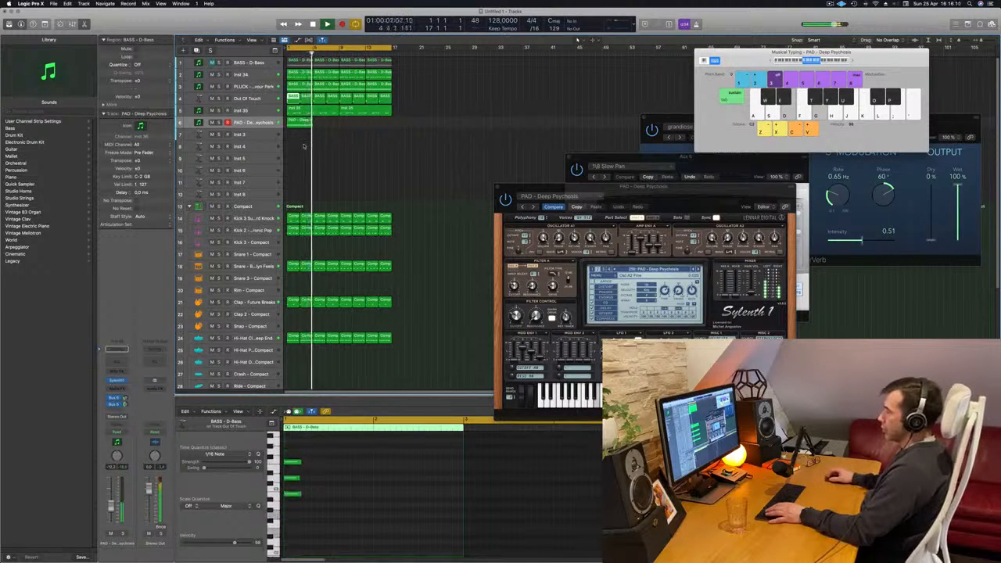
click(299, 120)
click(294, 98)
drag(294, 99, 294, 119)
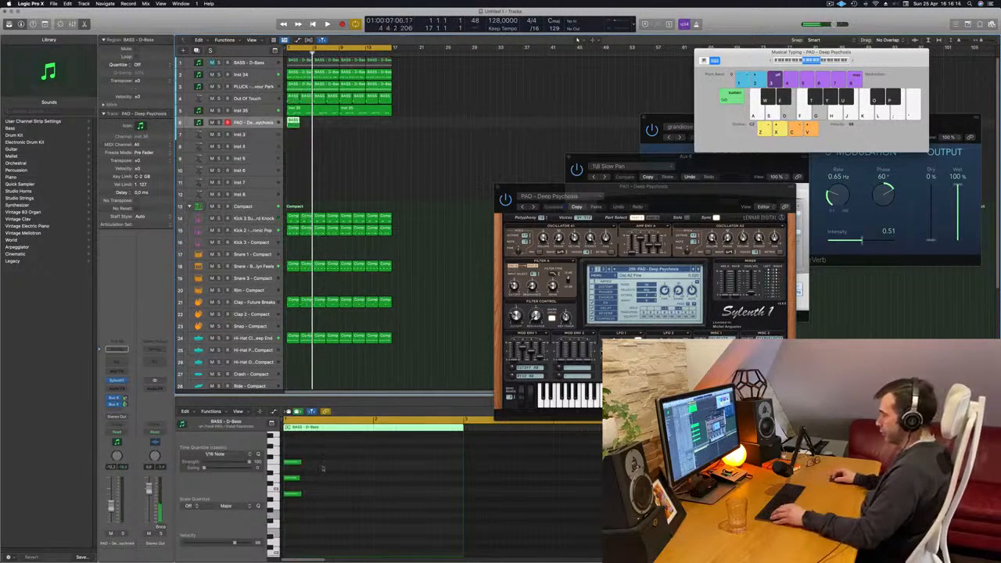
Stretch the three notes of the copied chord to the region's end and transpose them down one octave, checking the result in playback.
drag(299, 478, 302, 463)
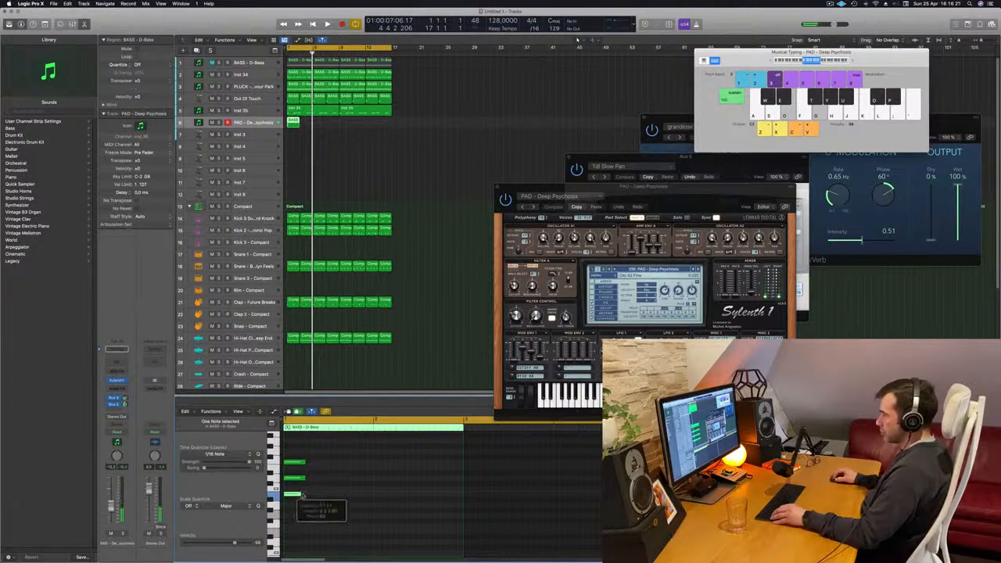
drag(305, 461, 447, 468)
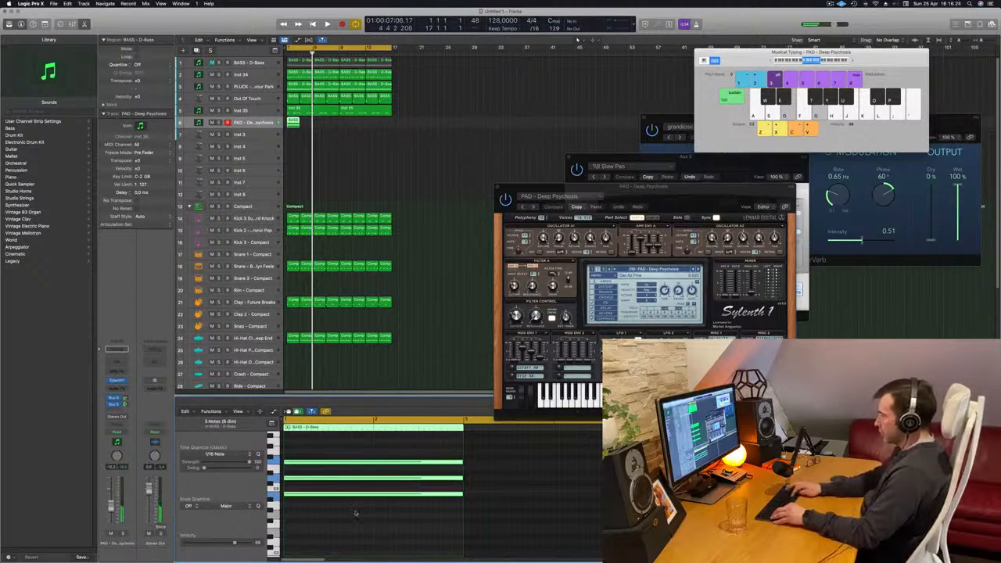
key(shift+alt+Down)
key(Return)
key(space)
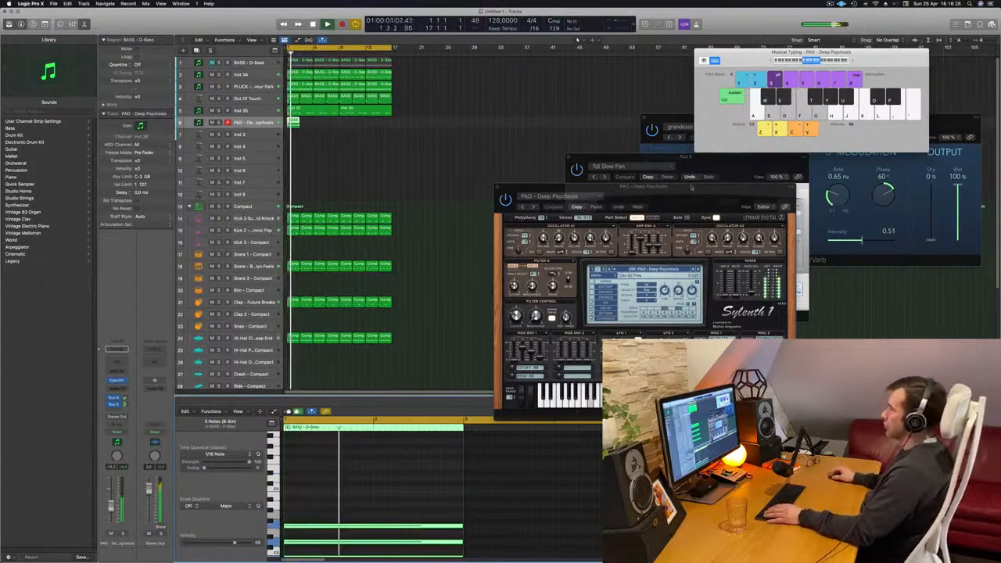
drag(663, 191, 730, 173)
Try a duplicate of the pad chord at bar 3 and replace it with the Out Of Touch track's second chord region.
drag(294, 123, 304, 123)
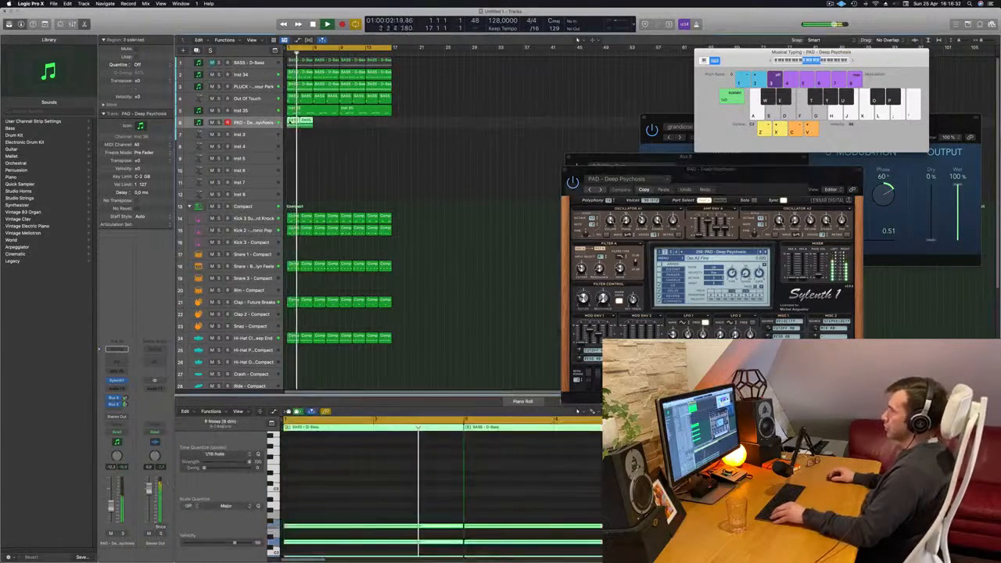
mouse_move(291, 122)
mouse_down()
mouse_move(334, 124)
mouse_move(305, 121)
mouse_move(306, 99)
mouse_move(306, 123)
mouse_up()
key(space)
key(space)
key(Delete)
key(space)
Select the three notes of the pad region at bar 3 and lengthen them to the region's end.
drag(518, 529, 477, 466)
drag(480, 515, 602, 515)
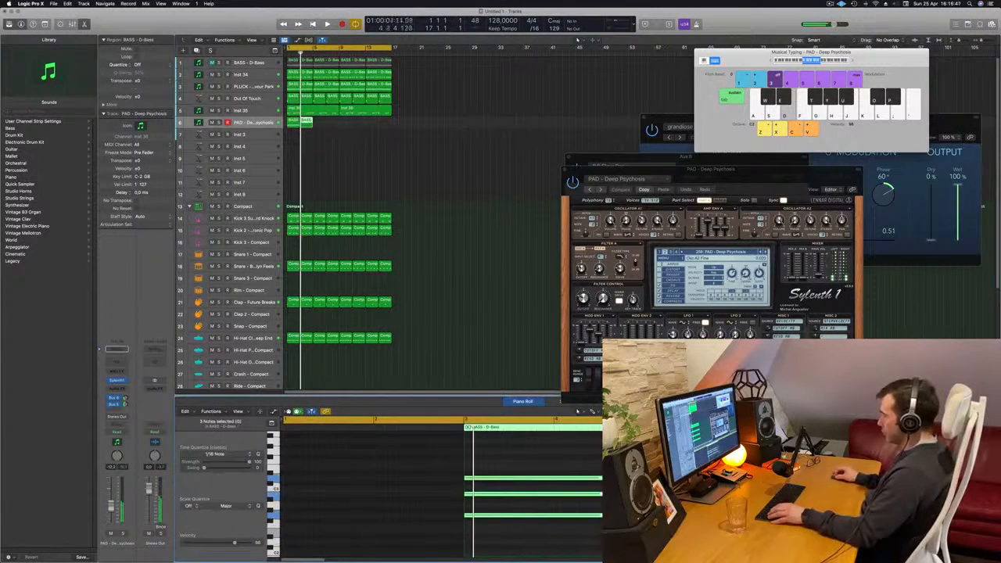
Play both pad regions from the start and transpose the bar 3 chord's three notes down one octave.
key(space)
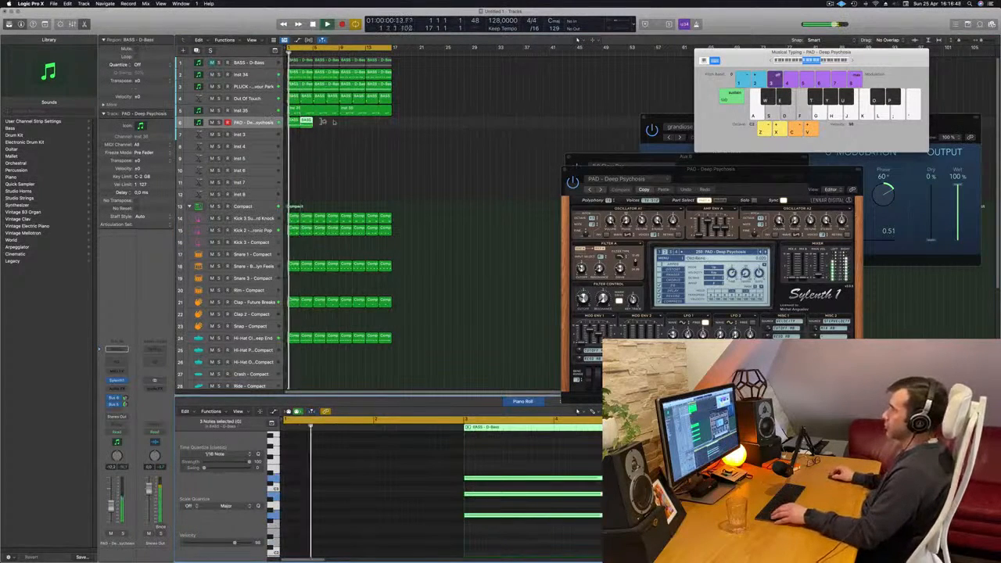
drag(336, 120, 295, 127)
scroll(326, 172, up, 2)
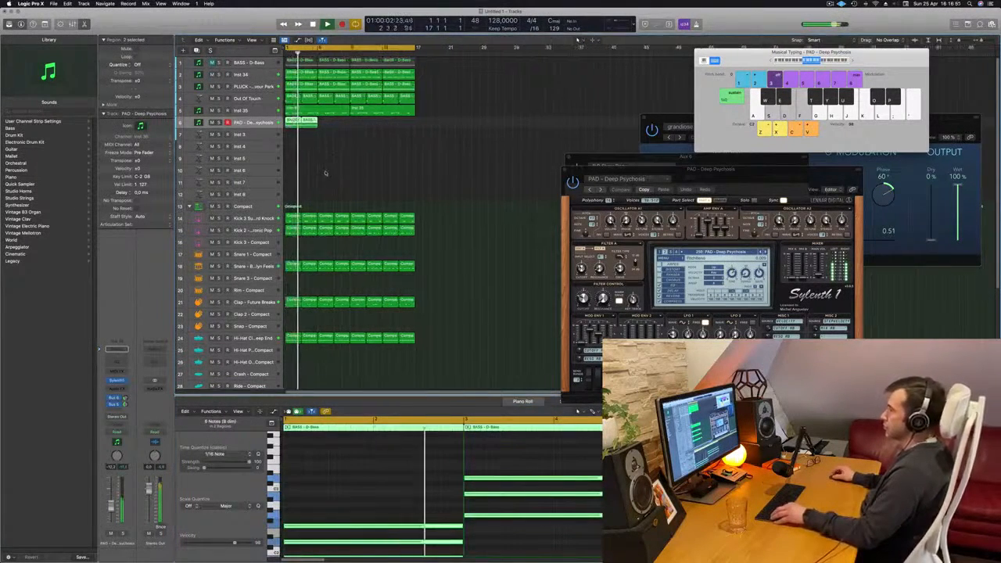
scroll(327, 166, down, 1)
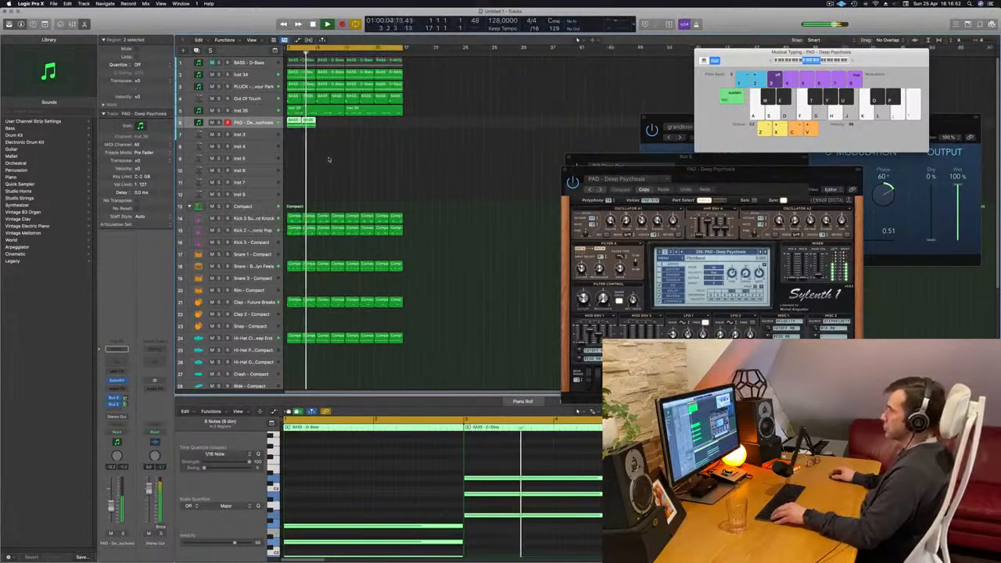
key(Return)
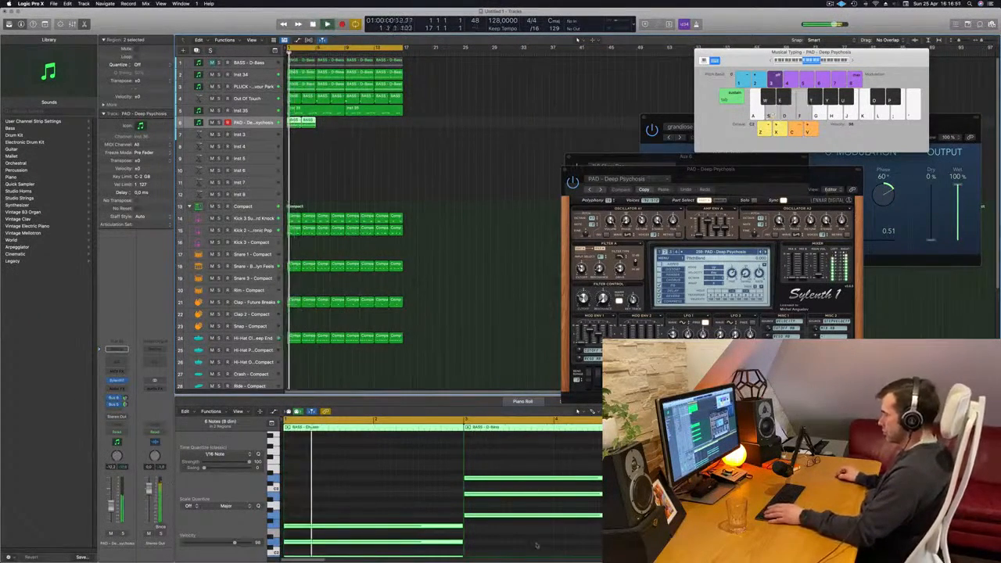
drag(508, 463, 537, 550)
key(alt+shift+Down)
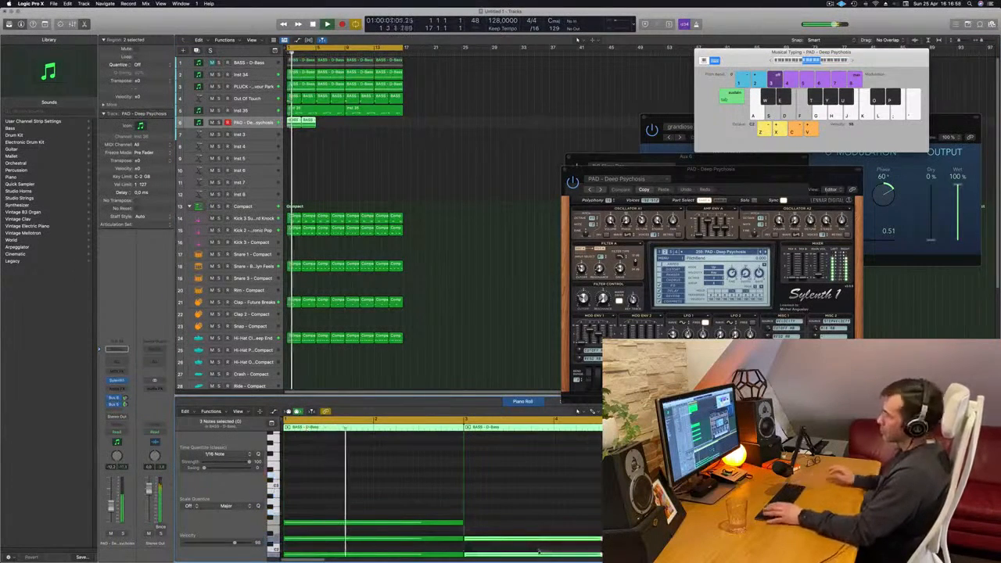
Fill the PAD - Deep Psychosis track up to bar 17 with copies of its two chord regions and play the result.
scroll(342, 152, down, 3)
scroll(329, 137, up, 3)
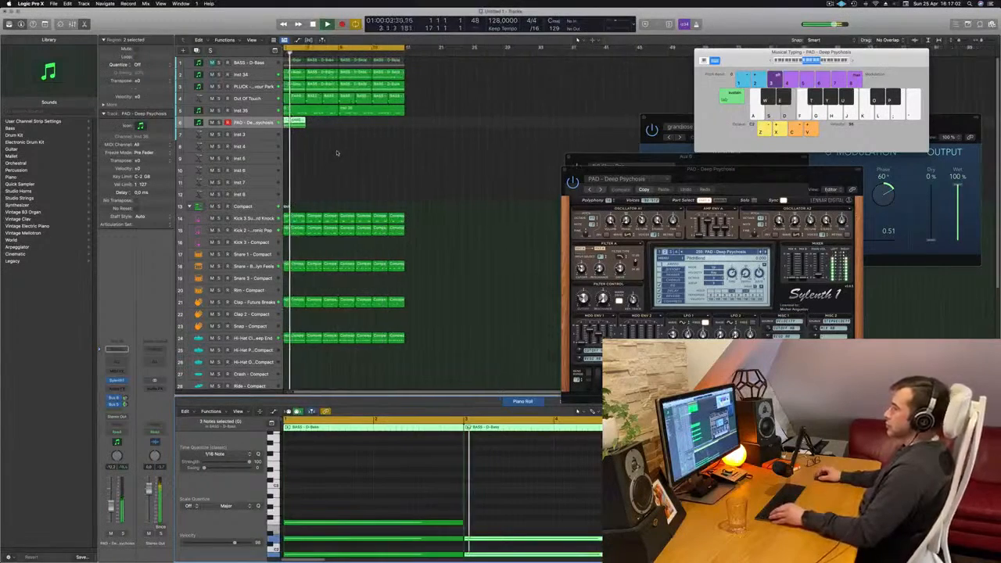
click(297, 135)
drag(297, 134, 356, 123)
key(space)
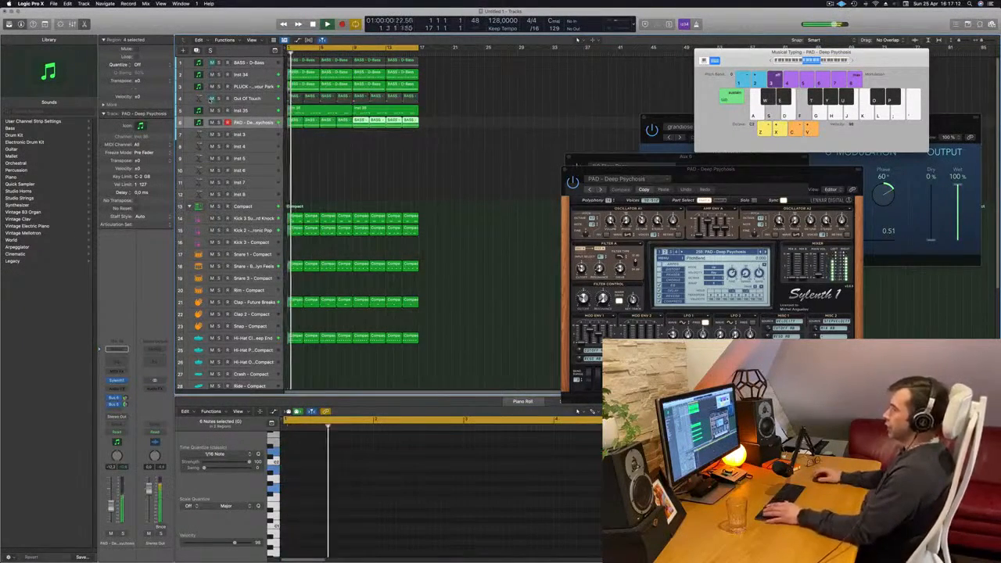
Unmute the BASS - D-Bass, Out Of Touch and Inst 35 tracks in turn during playback, and select the Inst 35 track.
click(242, 63)
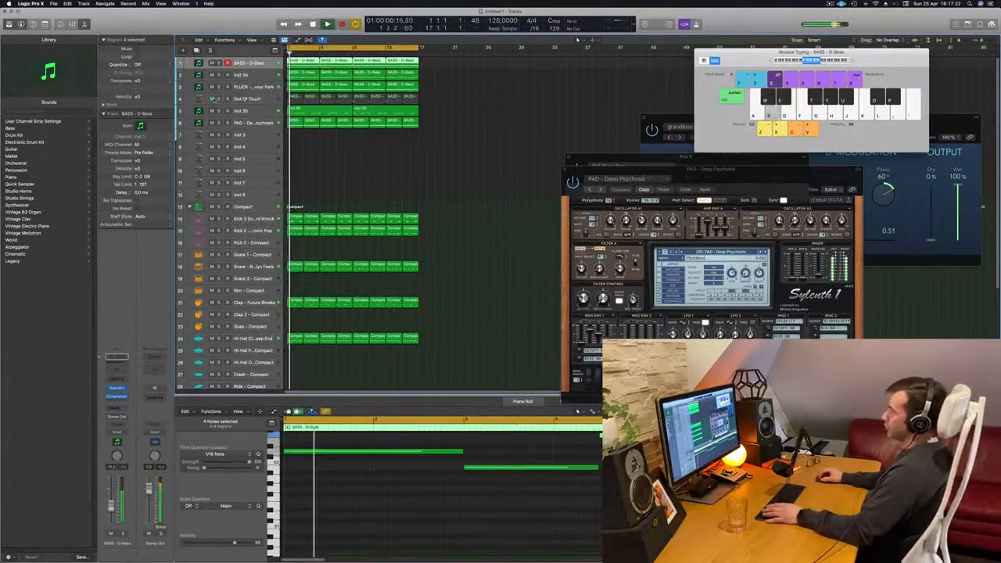
click(194, 99)
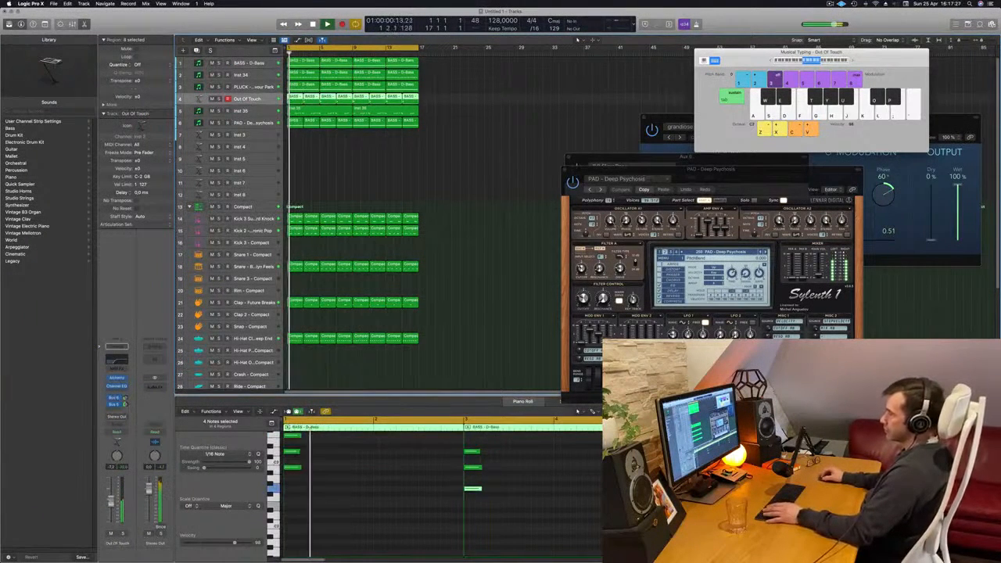
click(352, 150)
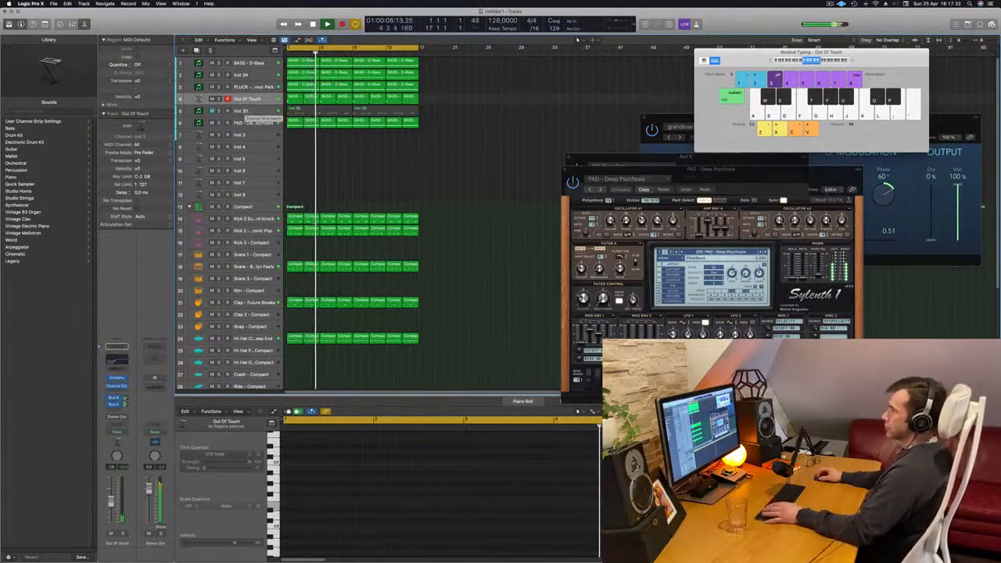
click(212, 112)
key(Return)
click(240, 111)
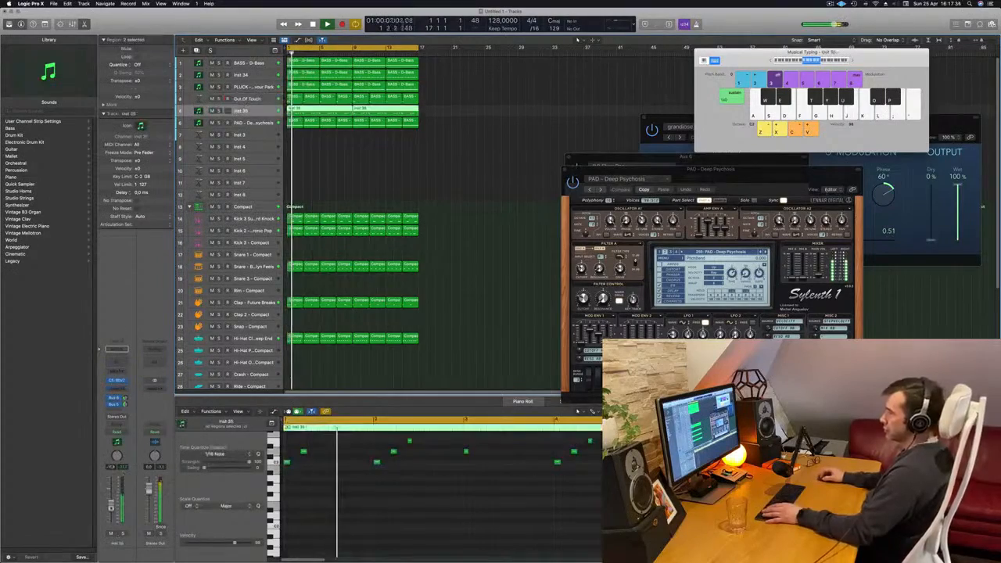